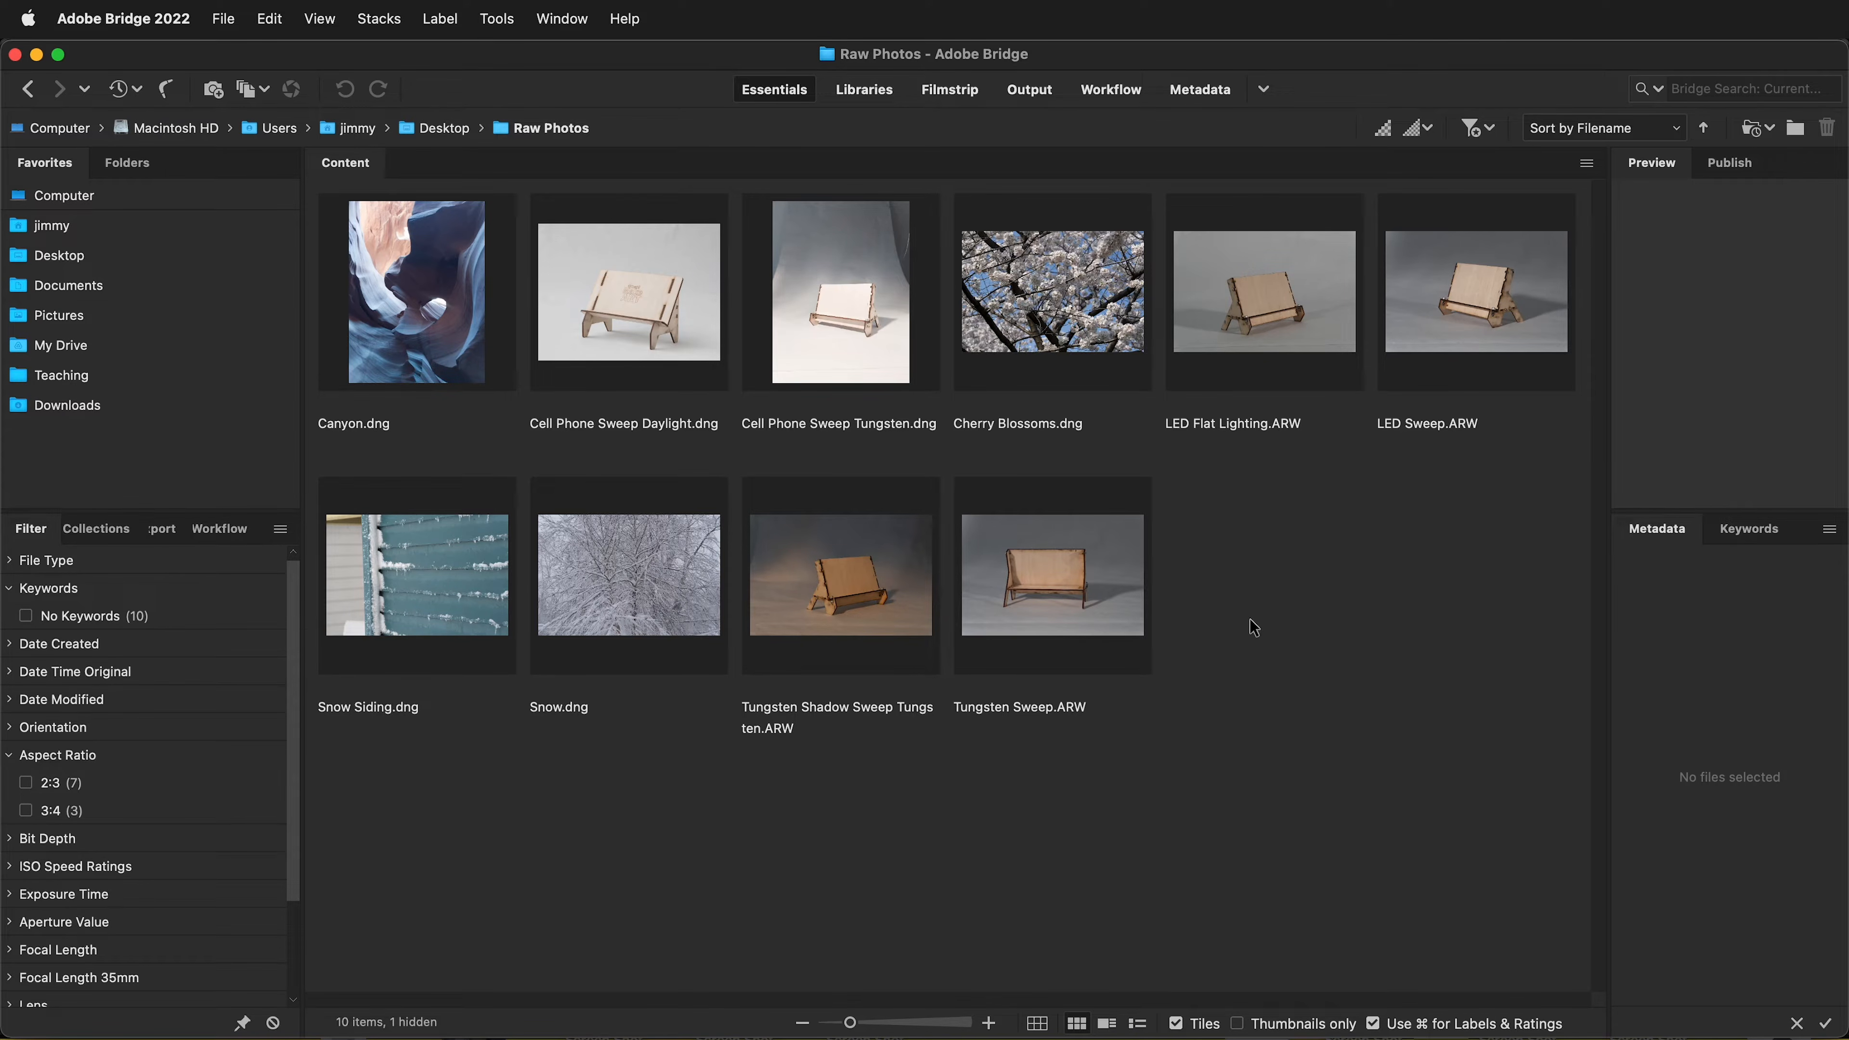
# Step: Select all ten images in the Raw Photos folder, from Canyon.dng to Tungsten Sweep.ARW, and open them in Camera Raw
pyautogui.click(433, 361)
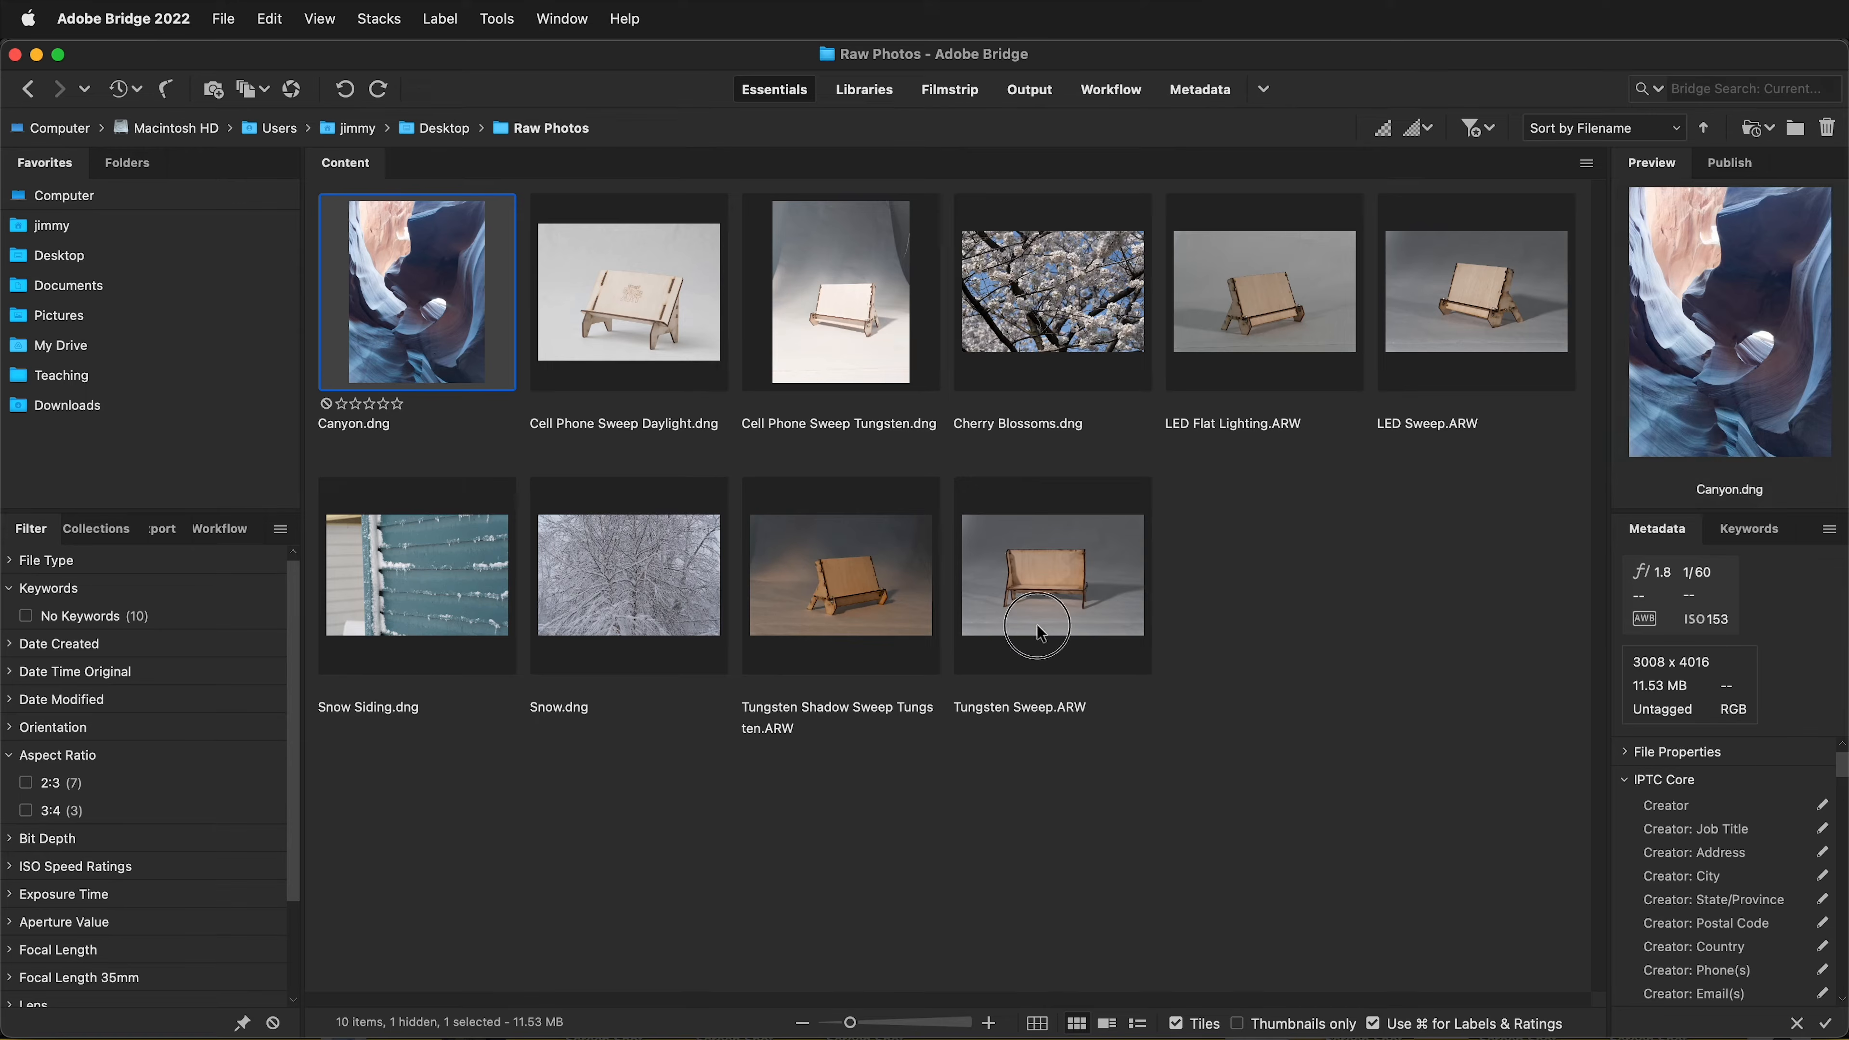
pyautogui.keyDown('shift'); pyautogui.click(1058, 544); pyautogui.keyUp('shift')
pyautogui.rightClick(869, 298)
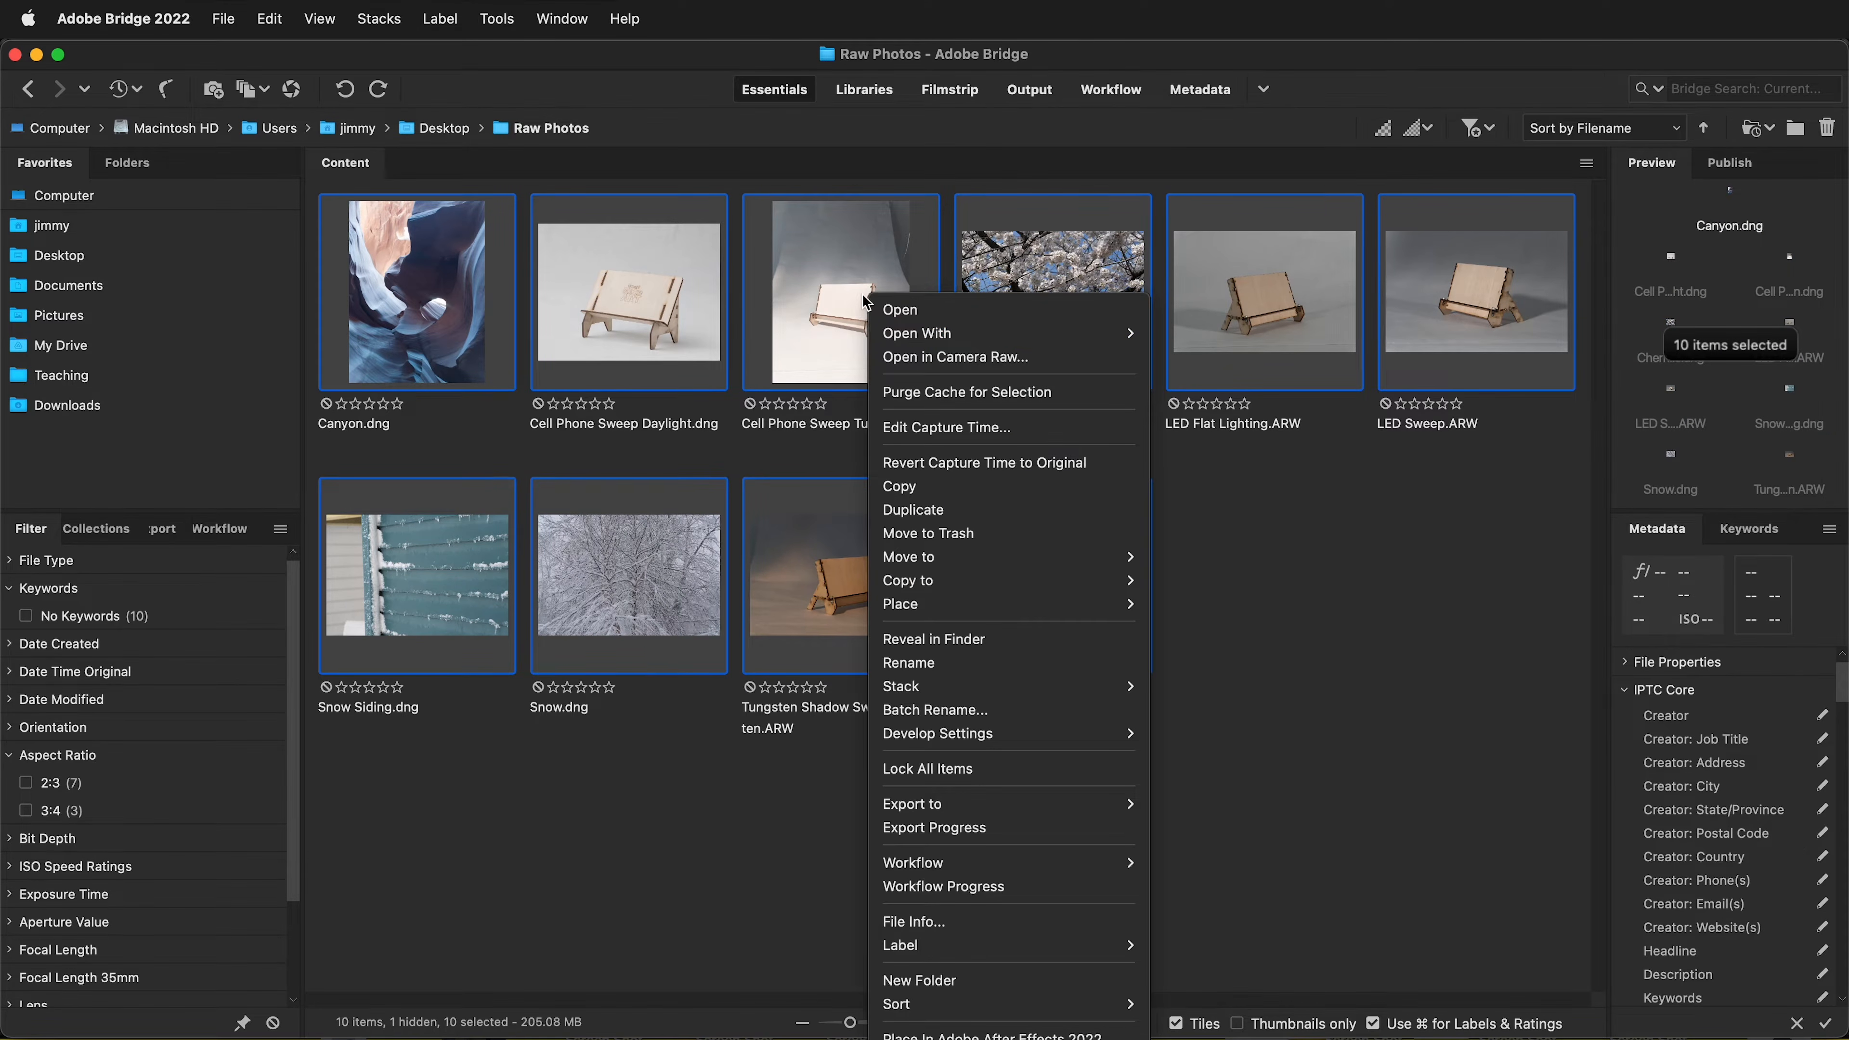
pyautogui.click(993, 358)
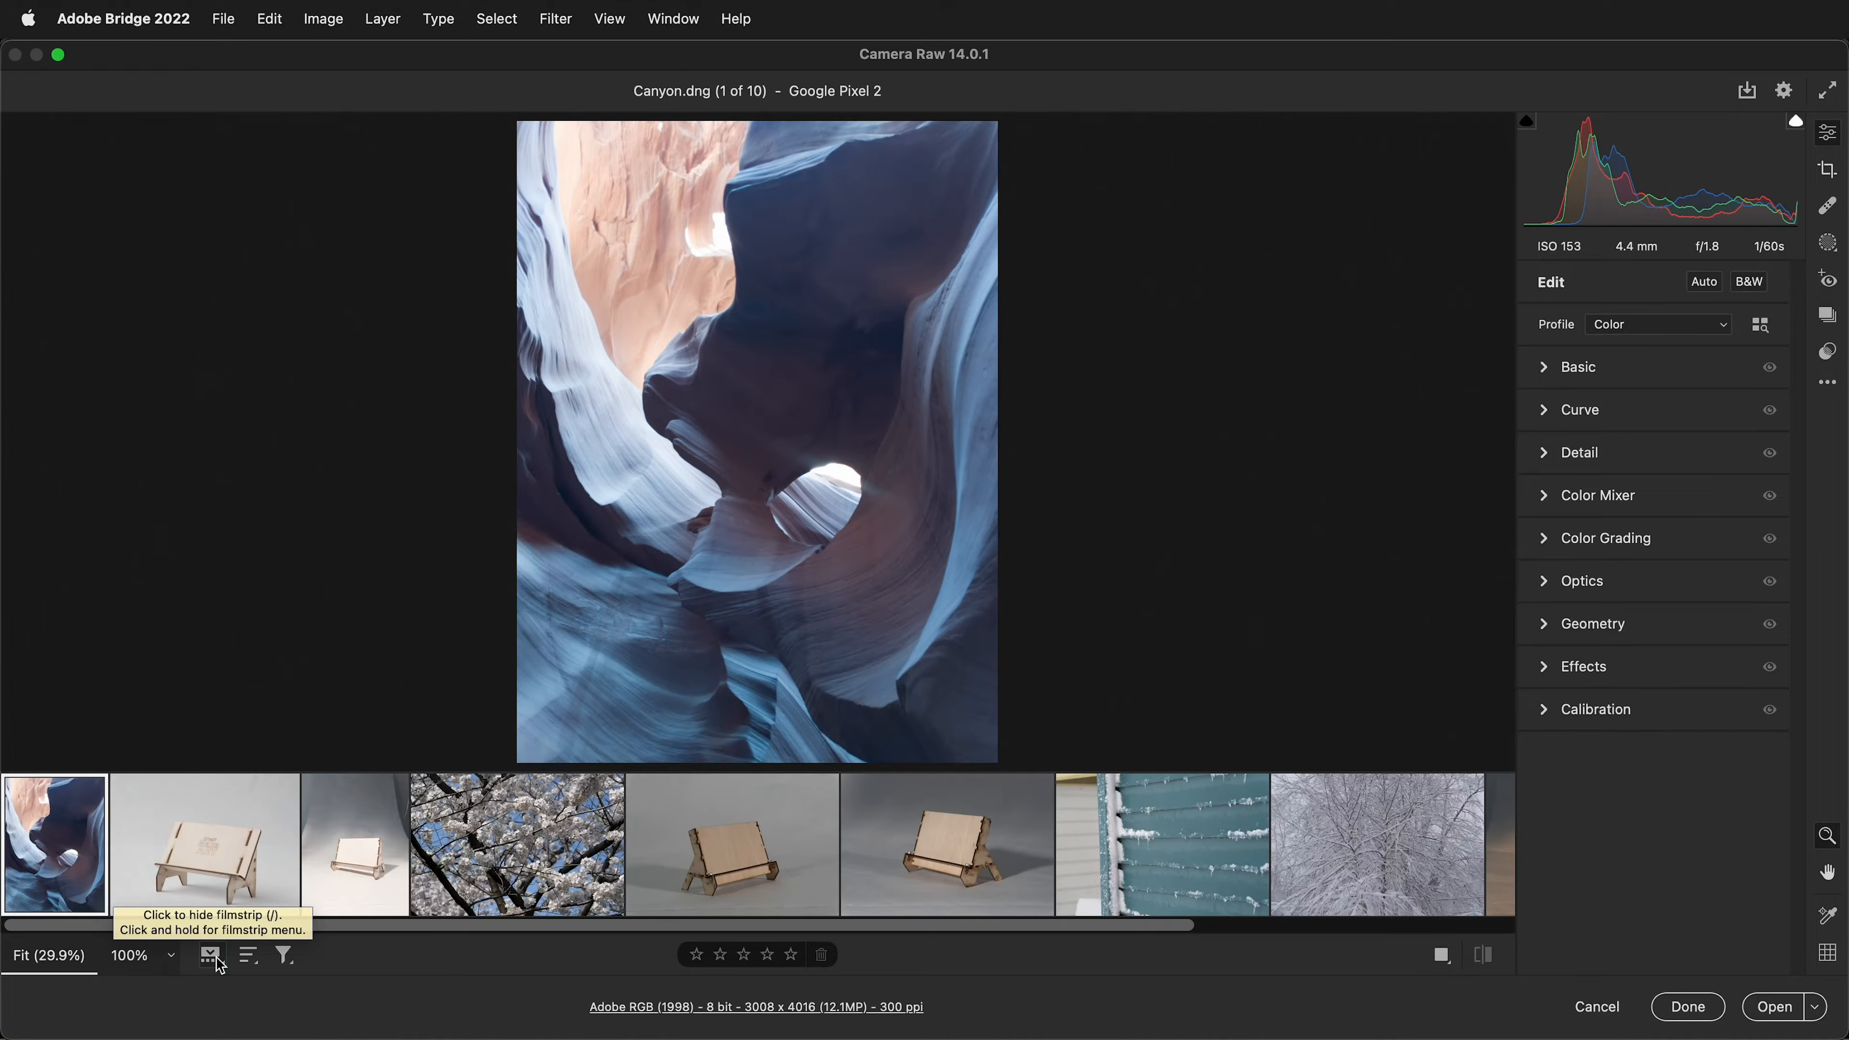
# Step: Try the filmstrip in vertical orientation and return it to horizontal
pyautogui.moveTo(221, 965); pyautogui.dragTo(315, 1003)
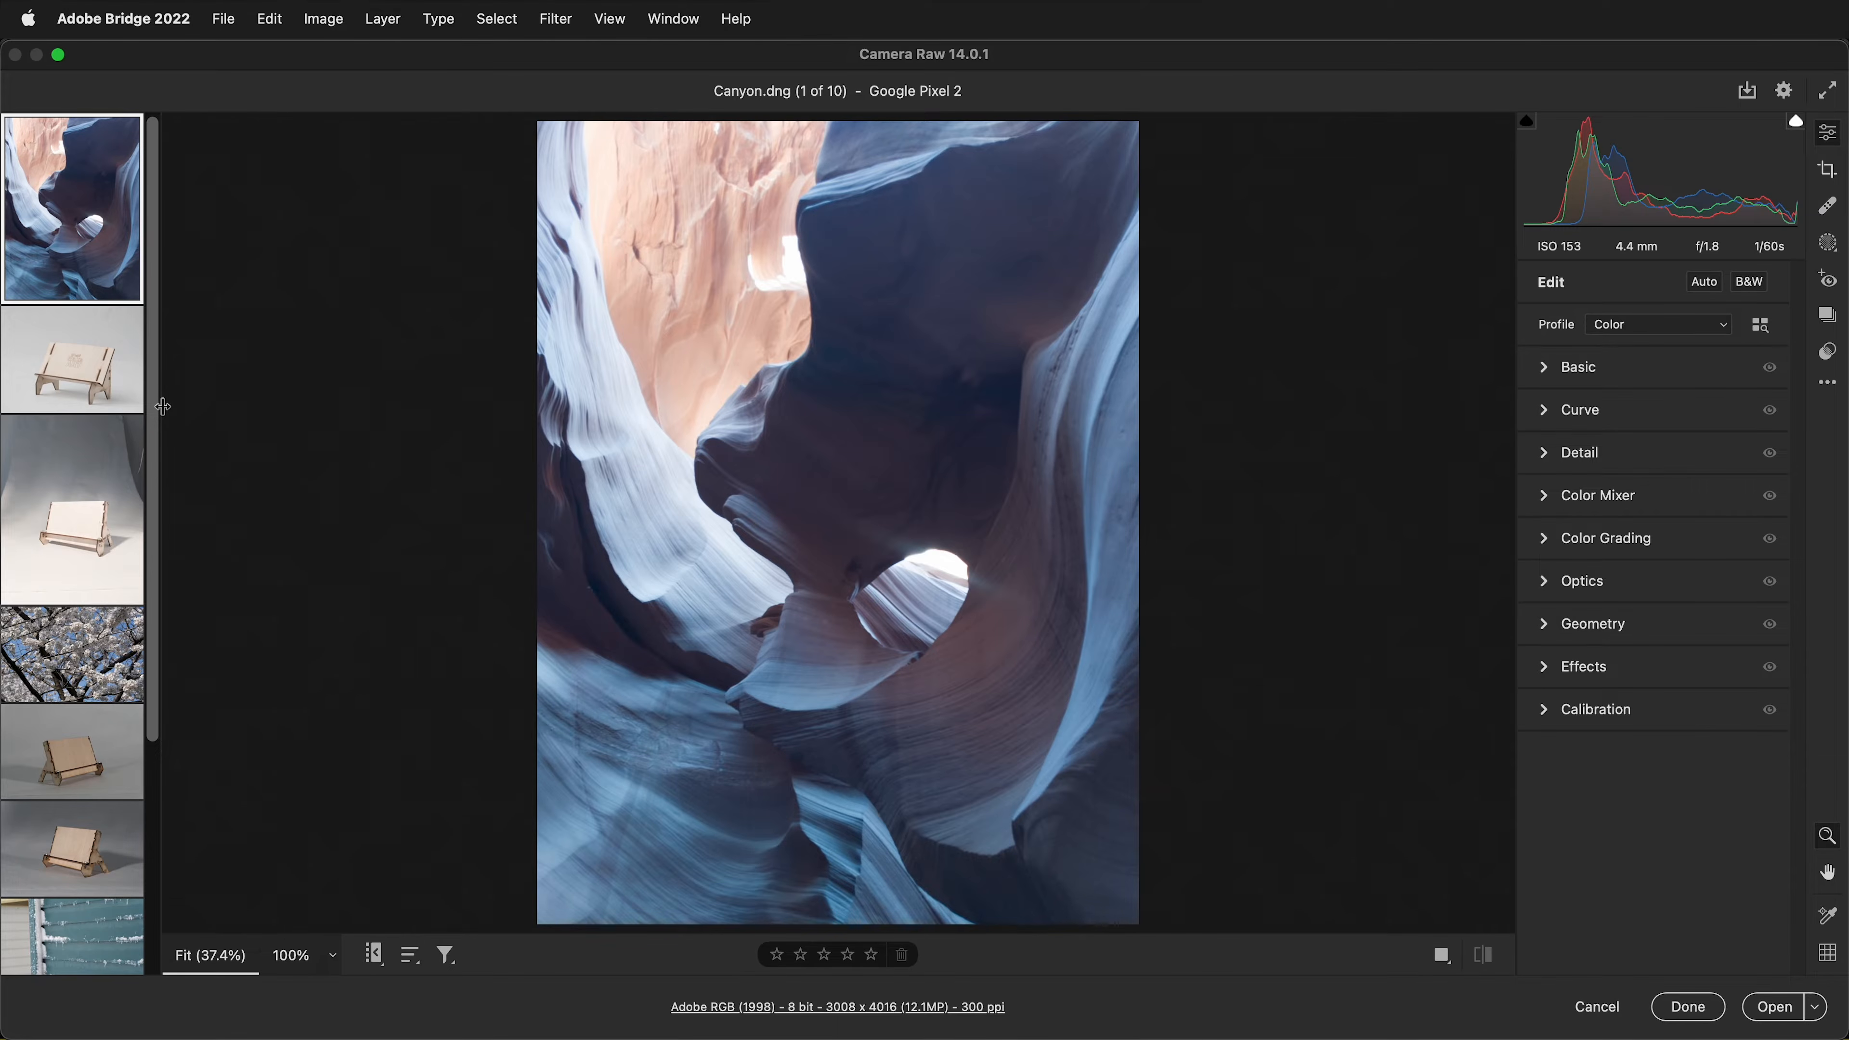
pyautogui.click(367, 955)
pyautogui.click(424, 969)
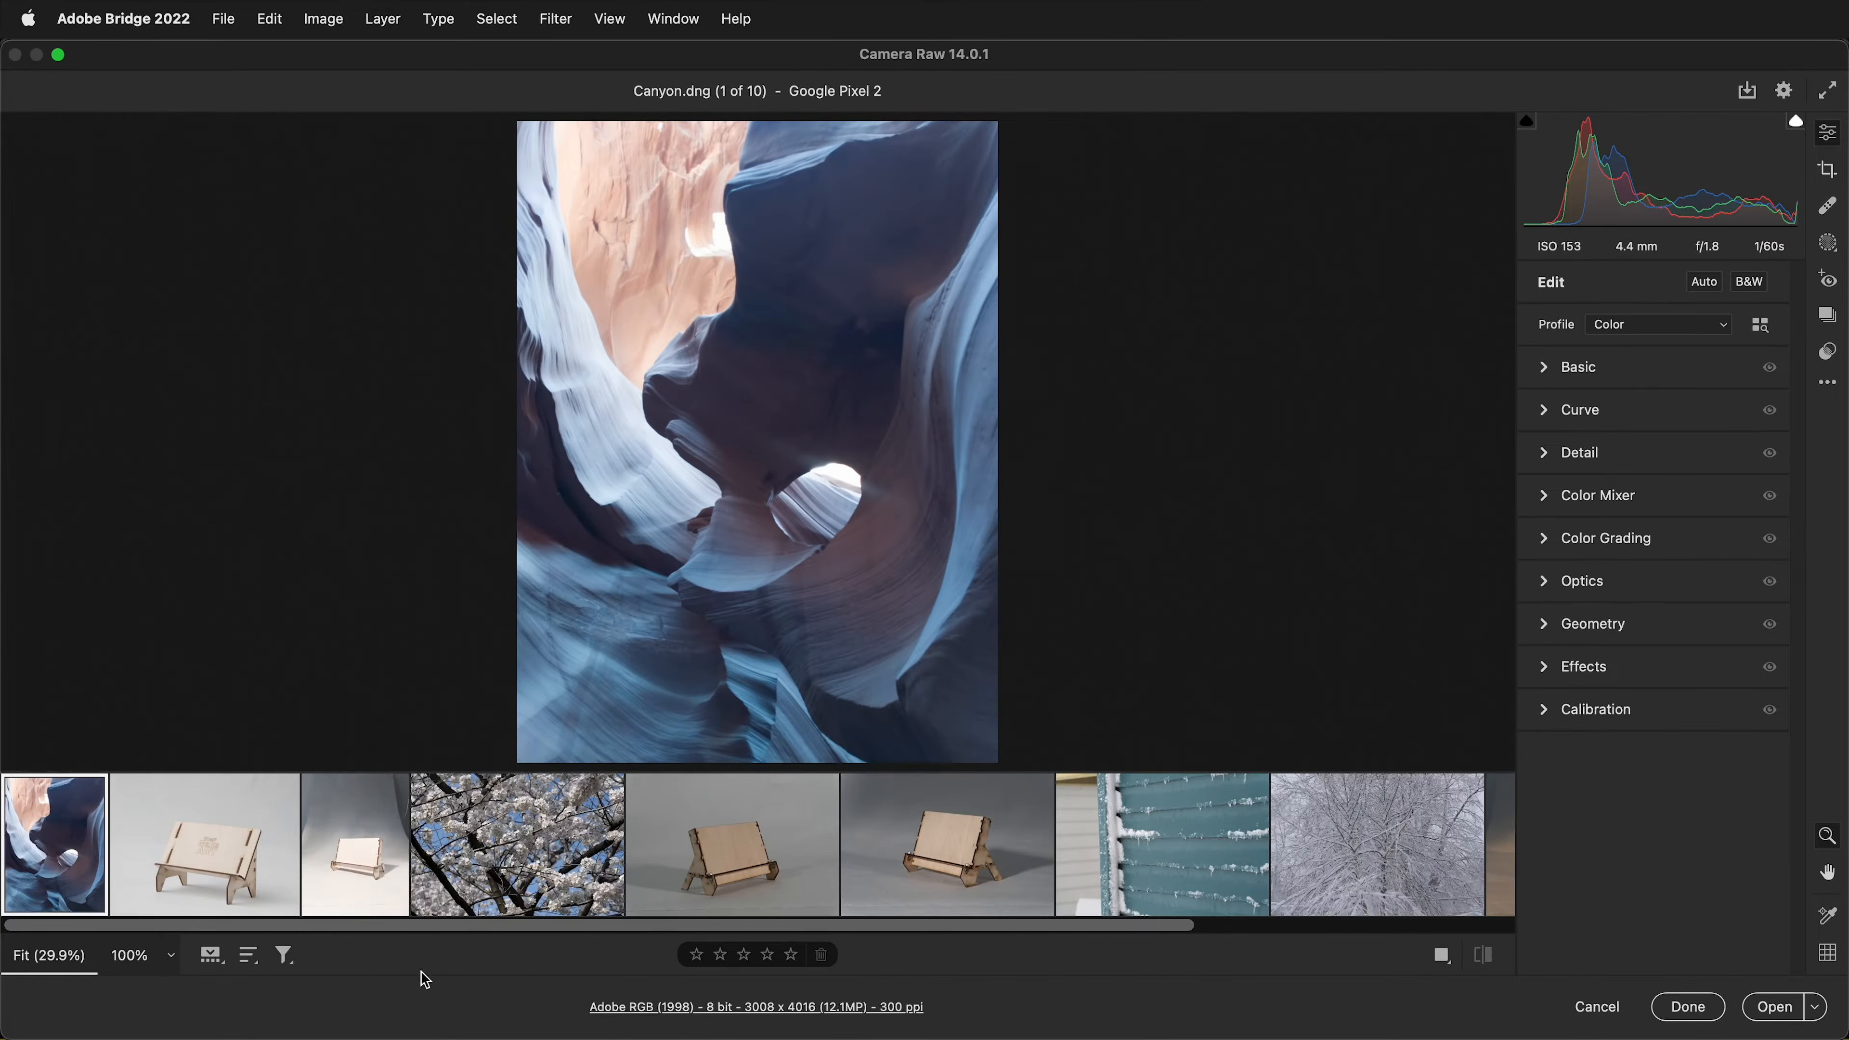
# Step: Browse several photos in the filmstrip and select Snow Siding.dng for editing
pyautogui.click(199, 842)
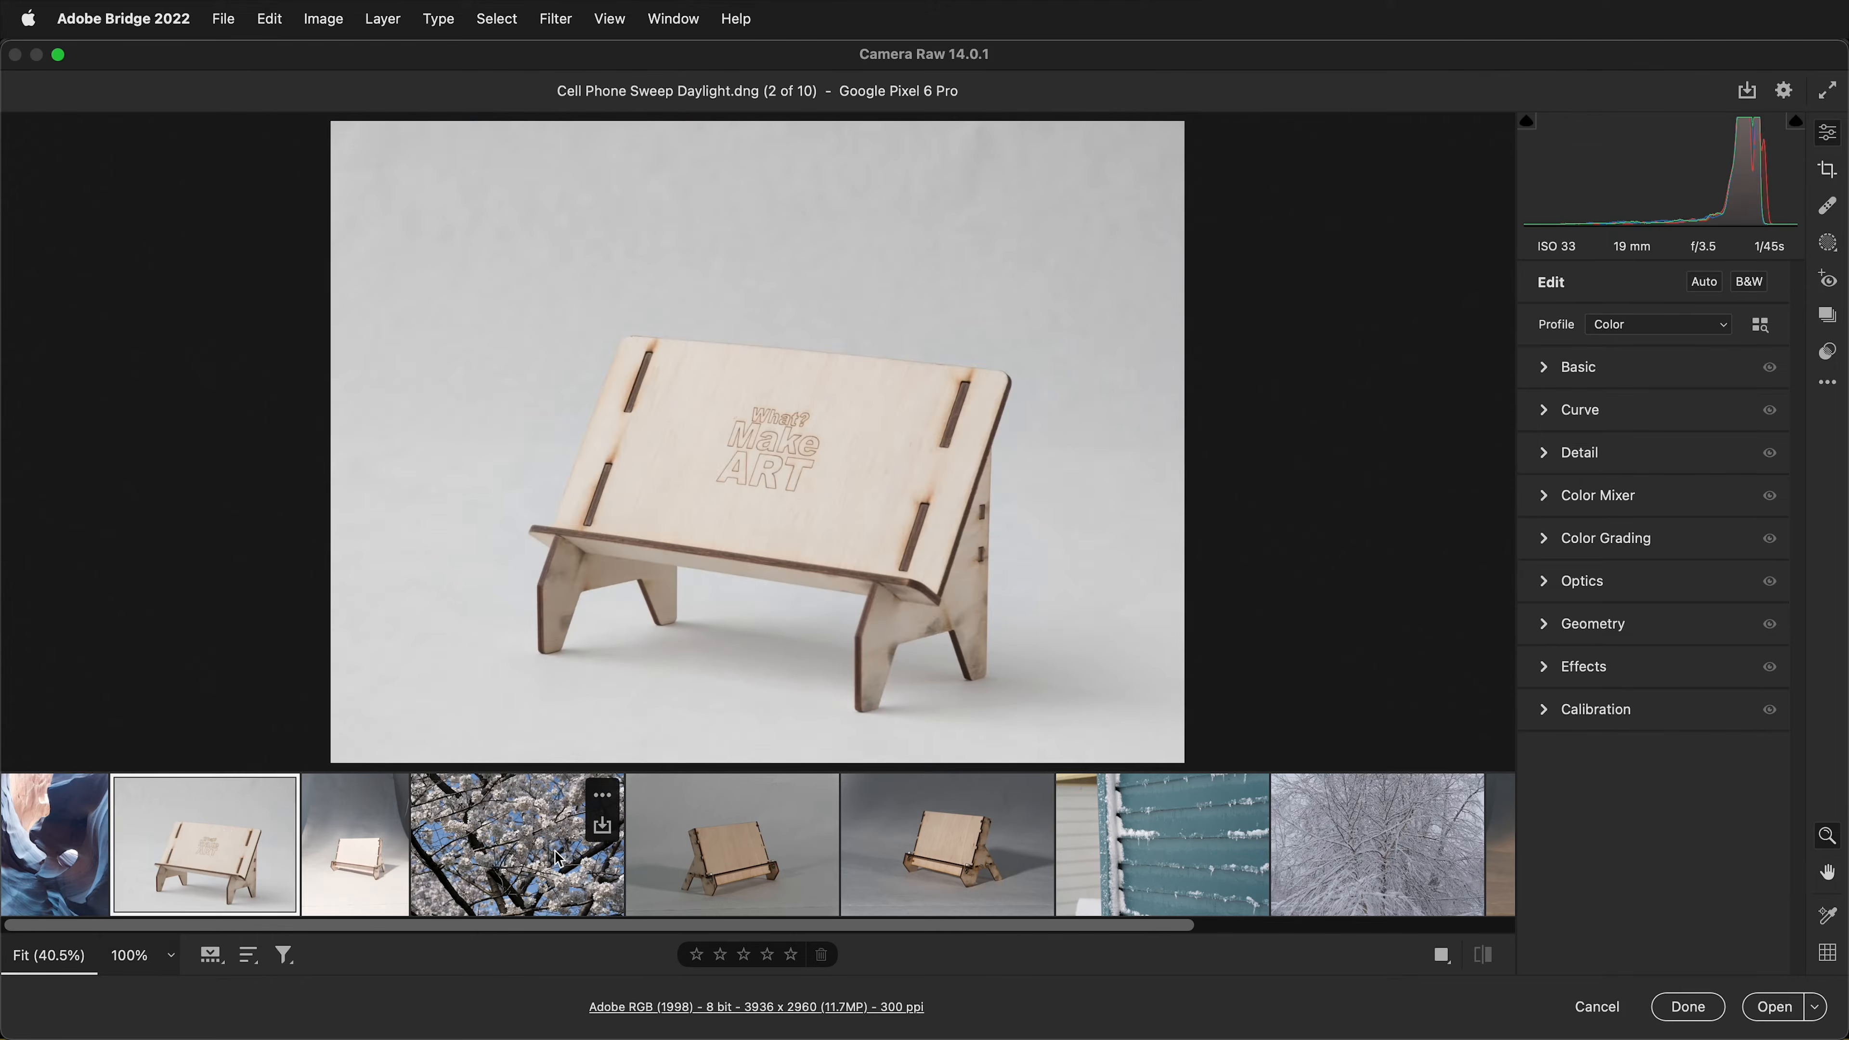
pyautogui.click(559, 860)
pyautogui.click(747, 865)
pyautogui.click(992, 871)
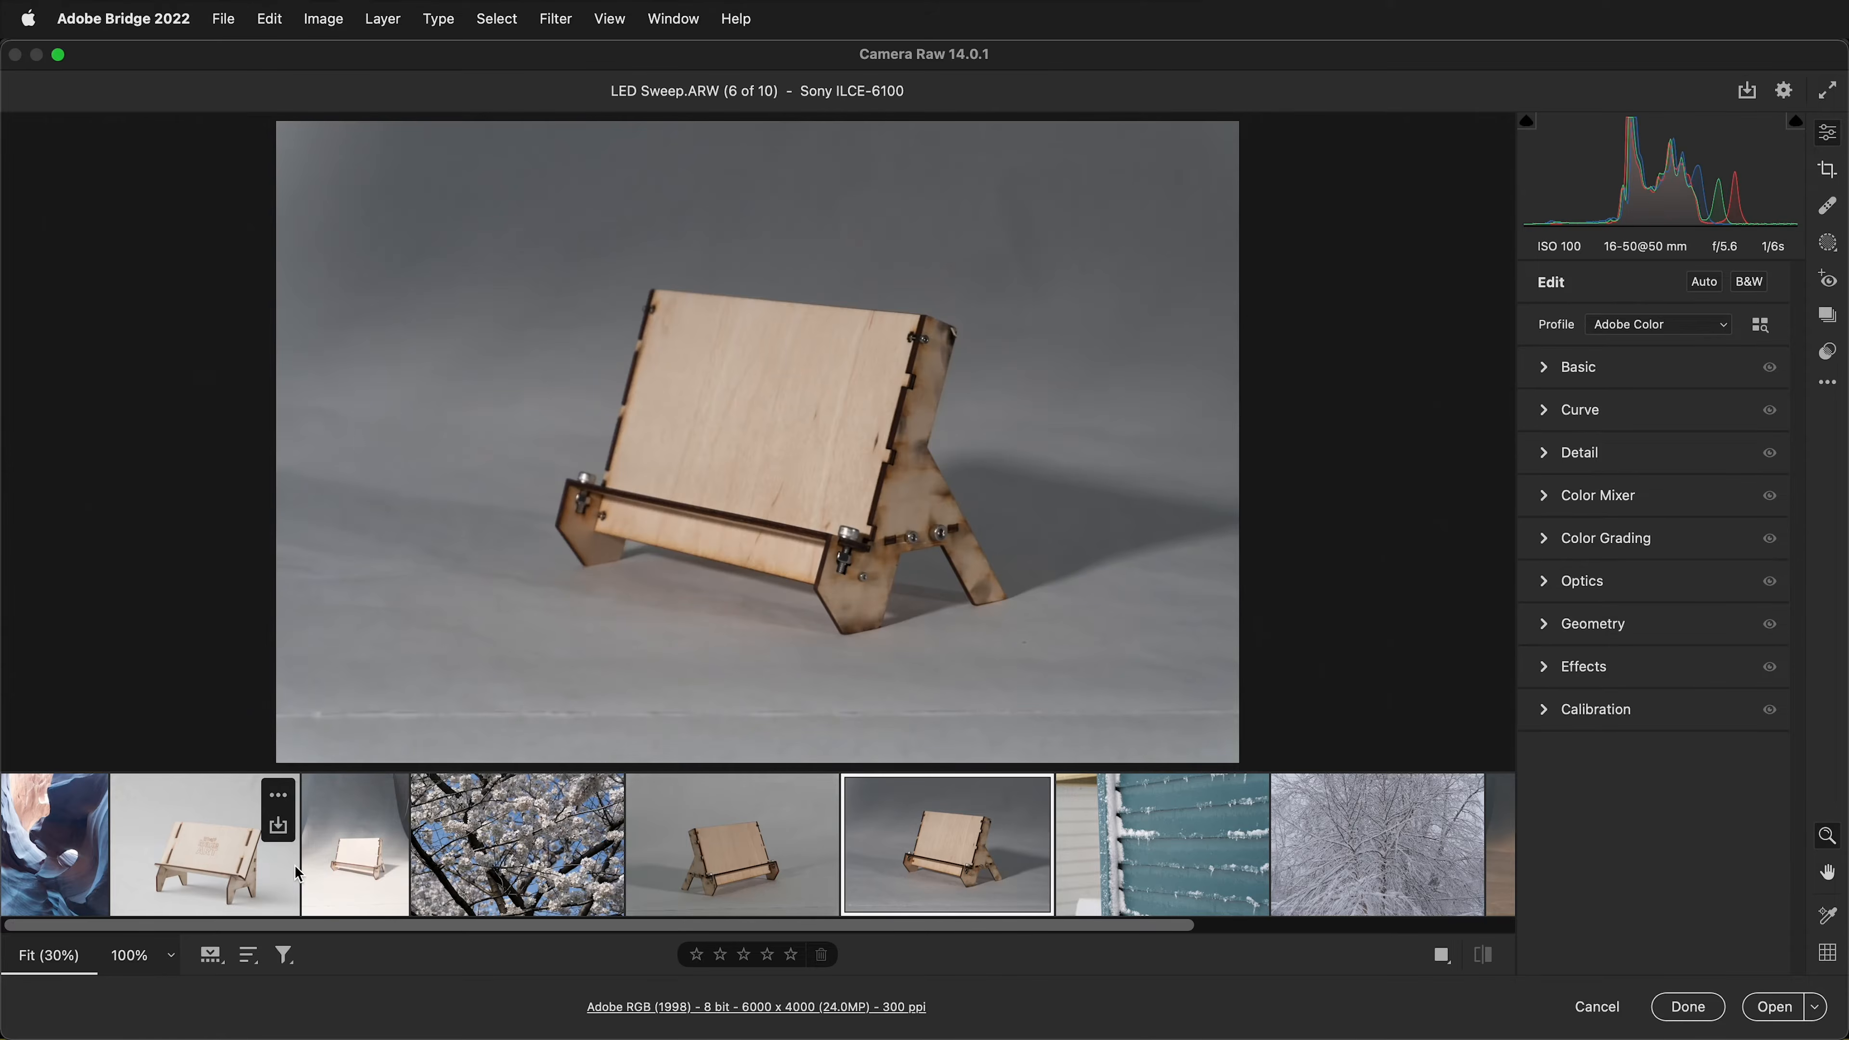
pyautogui.click(205, 884)
pyautogui.click(1168, 869)
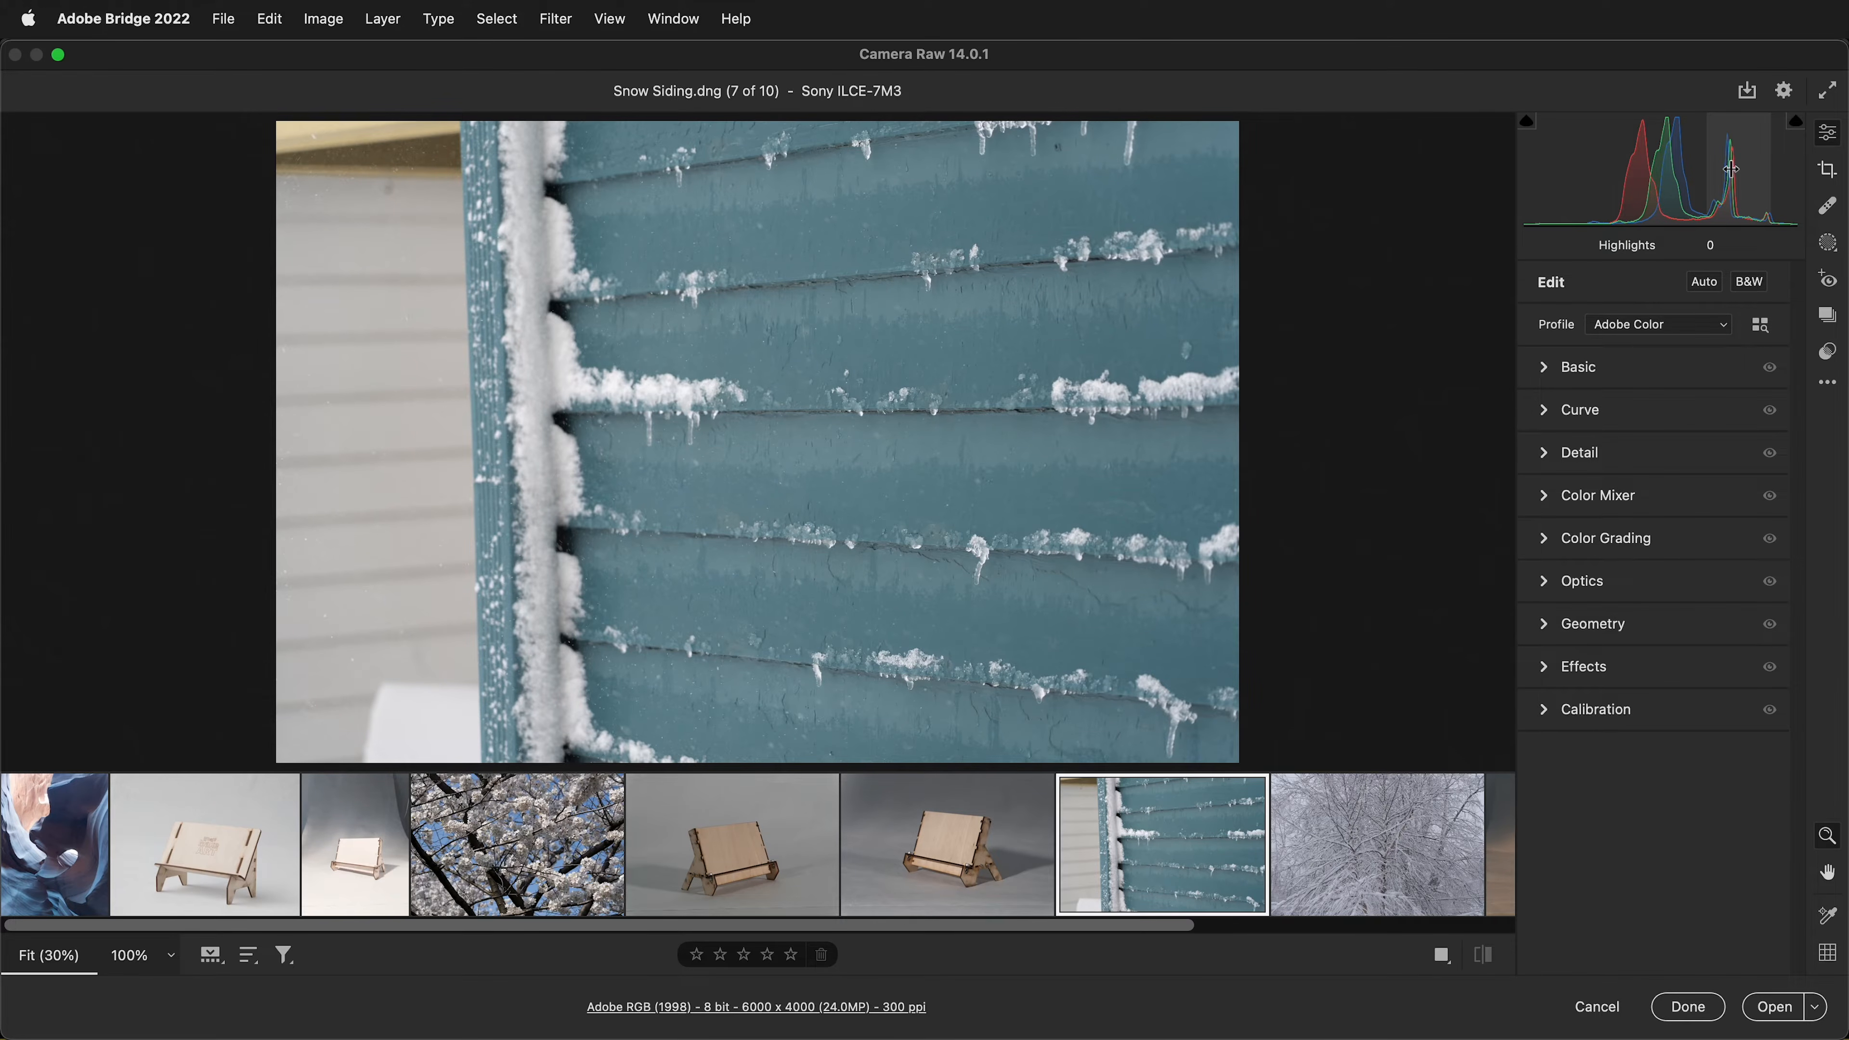
# Step: Try a tonal adjustment directly in the histogram of Snow Siding.dng and undo it
pyautogui.moveTo(1674, 175)
pyautogui.mouseDown()
pyautogui.moveTo(1651, 174)
pyautogui.moveTo(1667, 172)
pyautogui.mouseUp()
pyautogui.press('super+z')
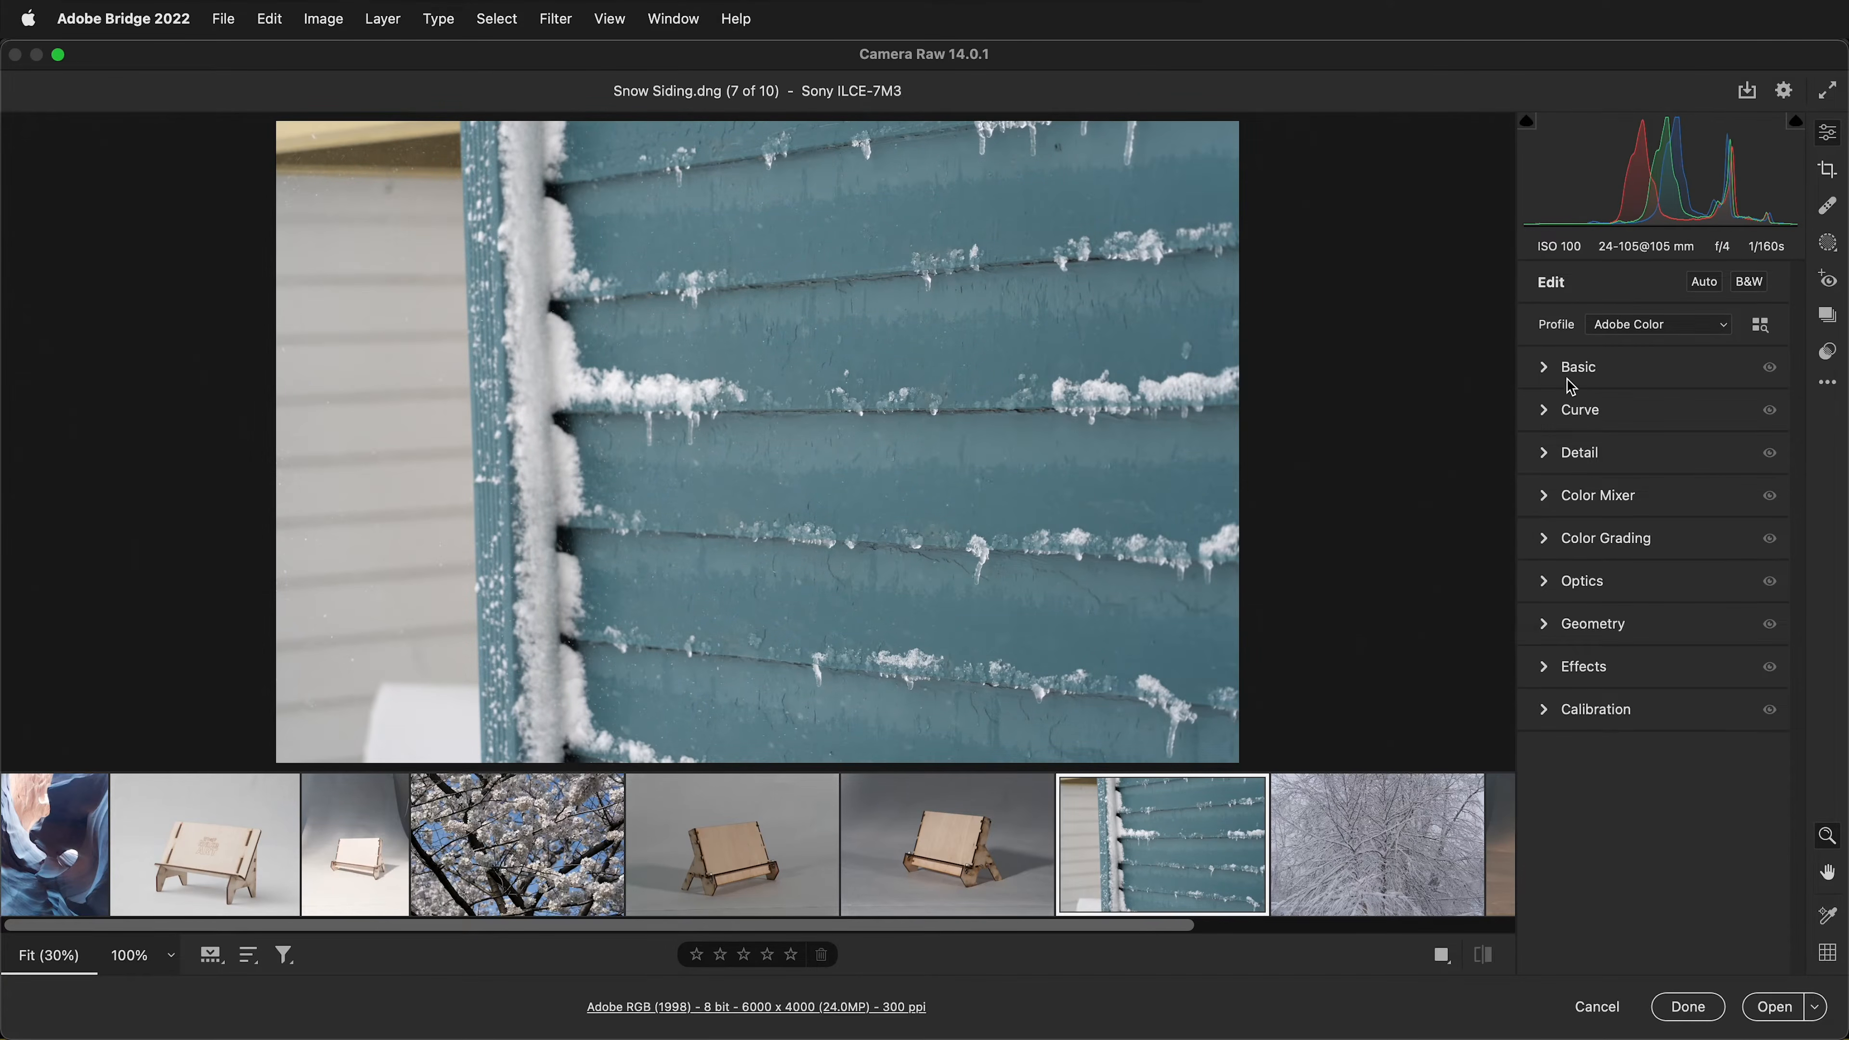
# Step: Expand the Basic settings, try and reset Exposure to 0.00, and use the histogram to set Shadows to +1 and Highlights to -4
pyautogui.click(1543, 370)
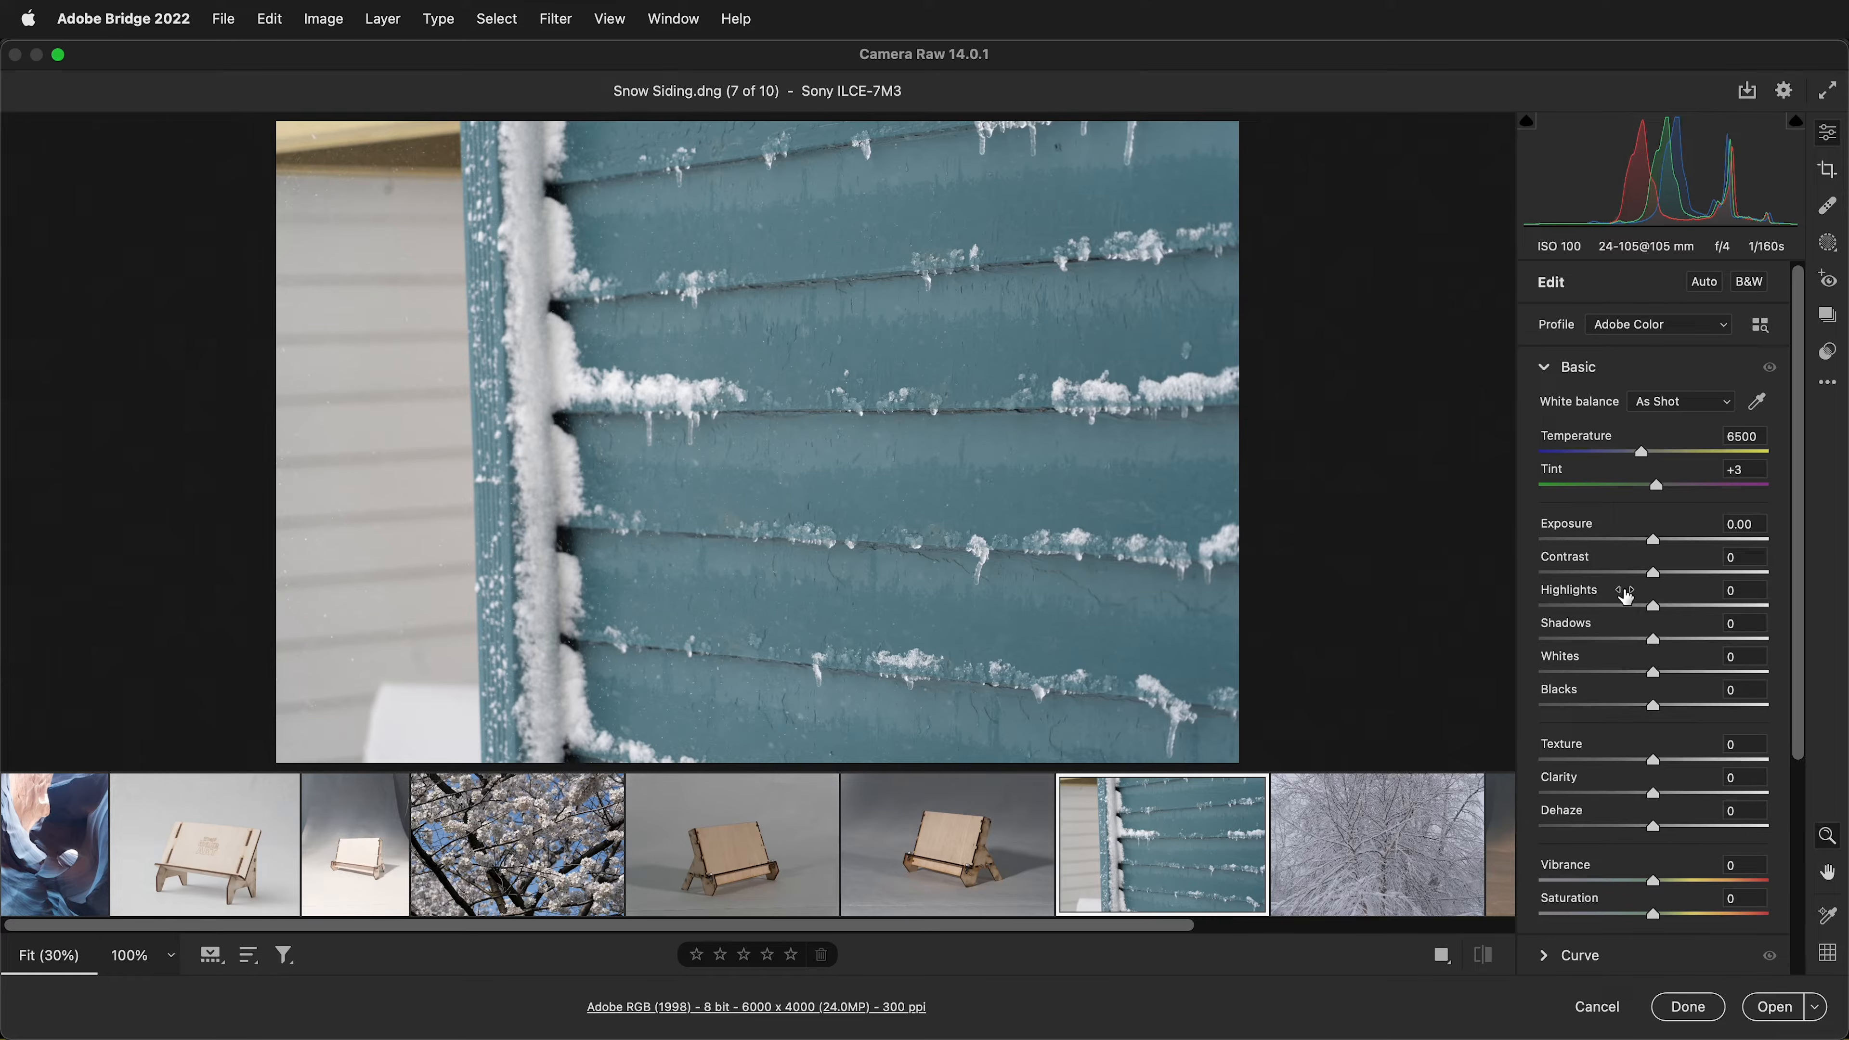
pyautogui.moveTo(1654, 542)
pyautogui.mouseDown()
pyautogui.moveTo(1631, 537)
pyautogui.moveTo(1667, 541)
pyautogui.mouseUp()
pyautogui.doubleClick(1659, 539)
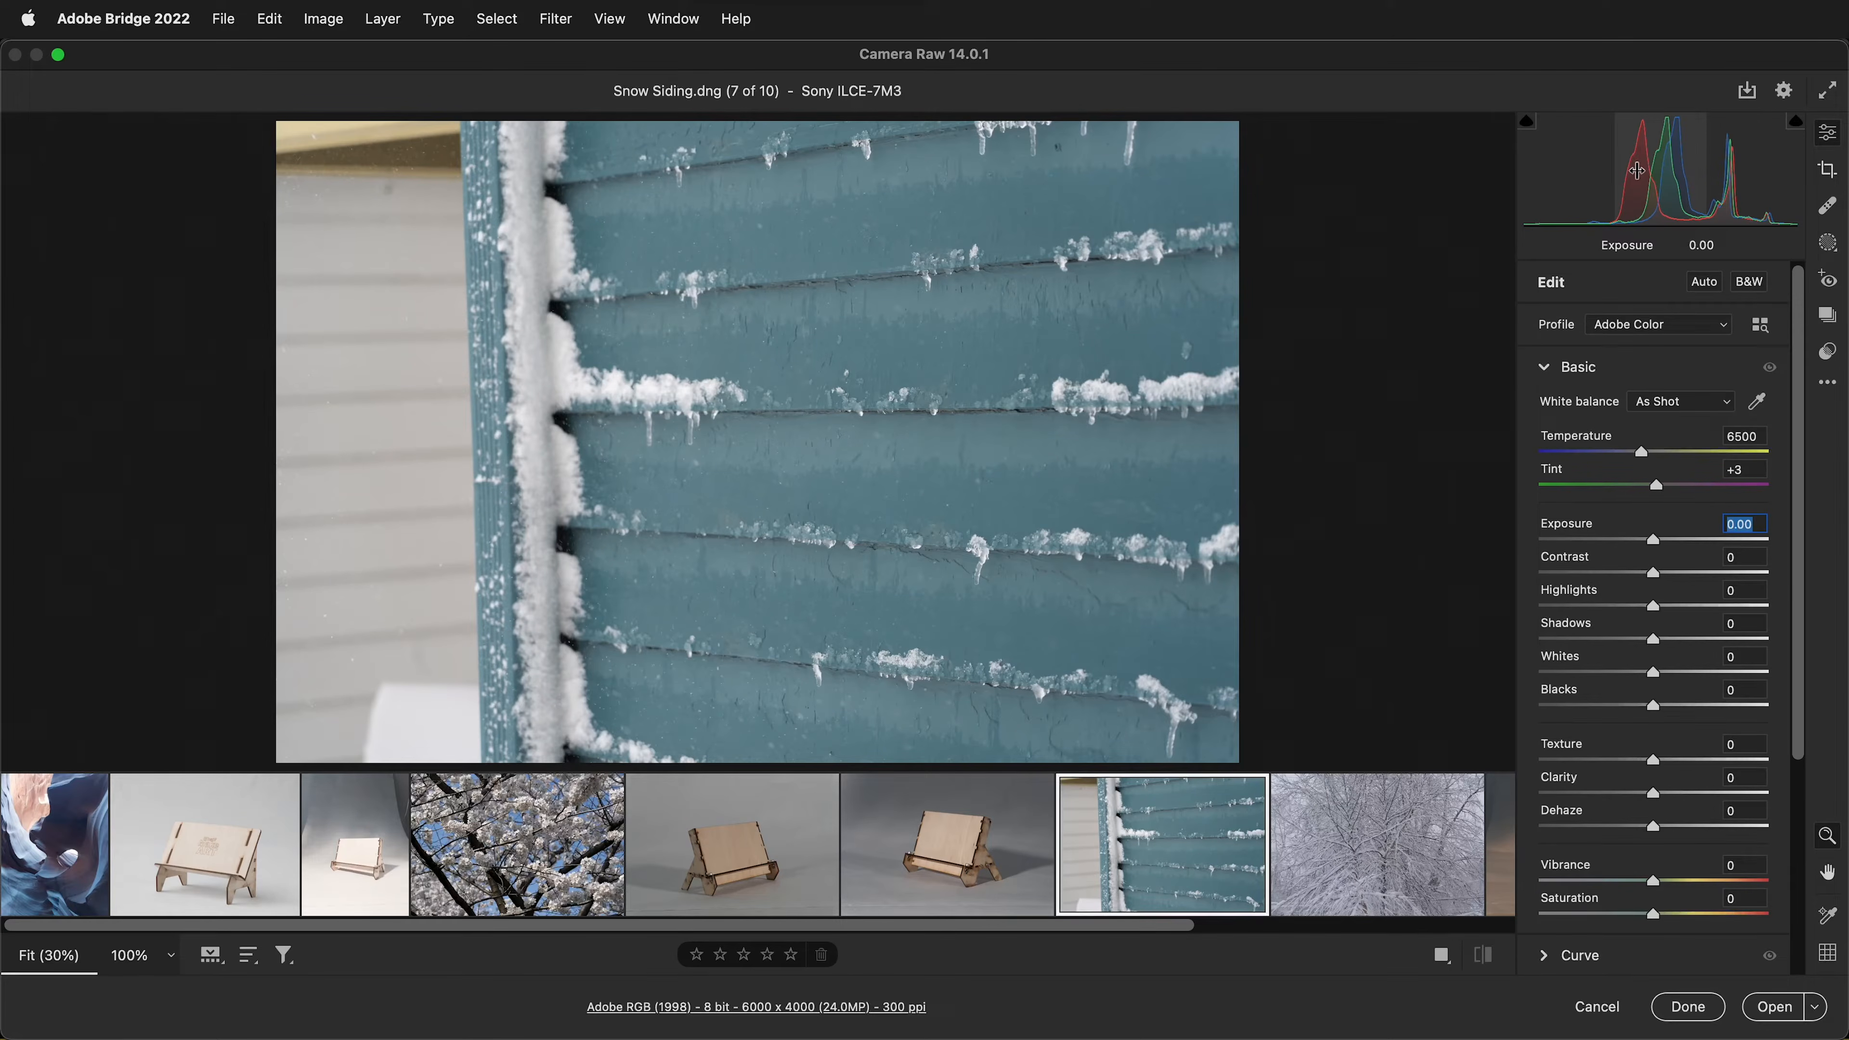
pyautogui.moveTo(1579, 187)
pyautogui.mouseDown()
pyautogui.moveTo(1596, 187)
pyautogui.moveTo(1536, 202)
pyautogui.moveTo(1627, 201)
pyautogui.moveTo(1580, 205)
pyautogui.mouseUp()
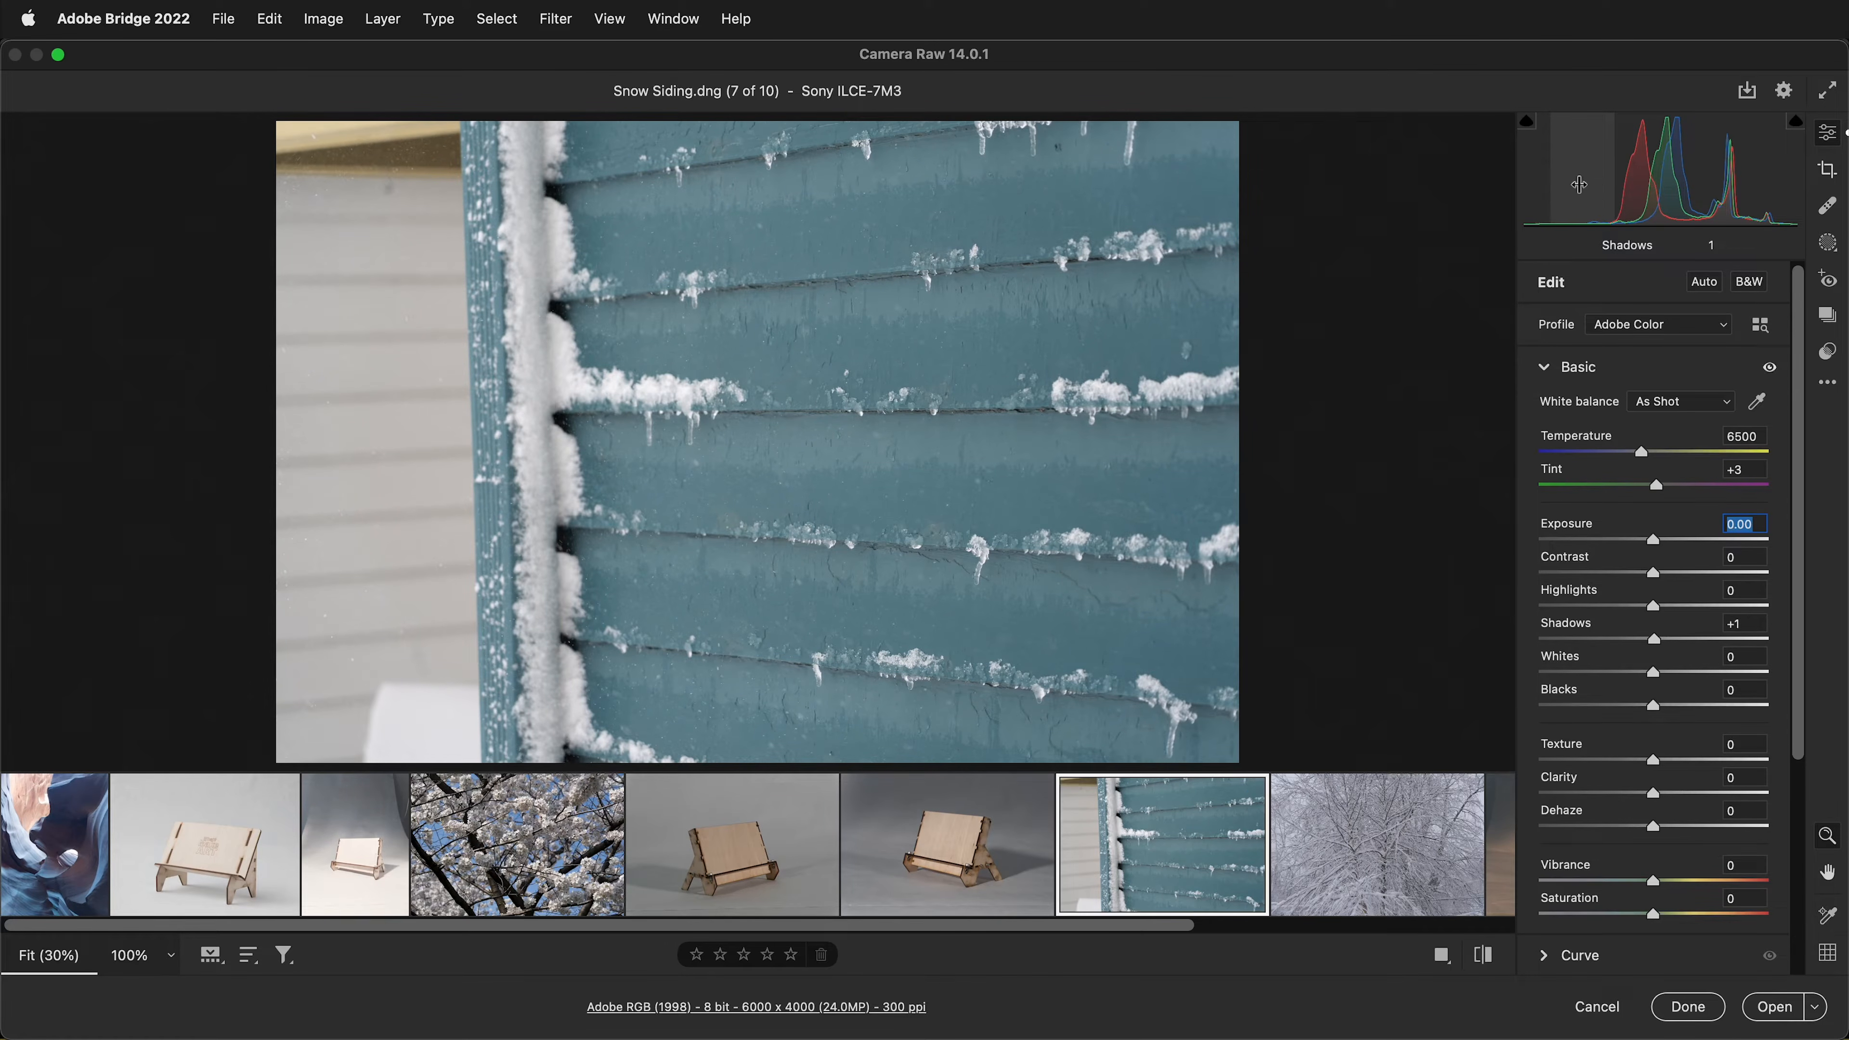
pyautogui.moveTo(1735, 218); pyautogui.dragTo(1657, 182)
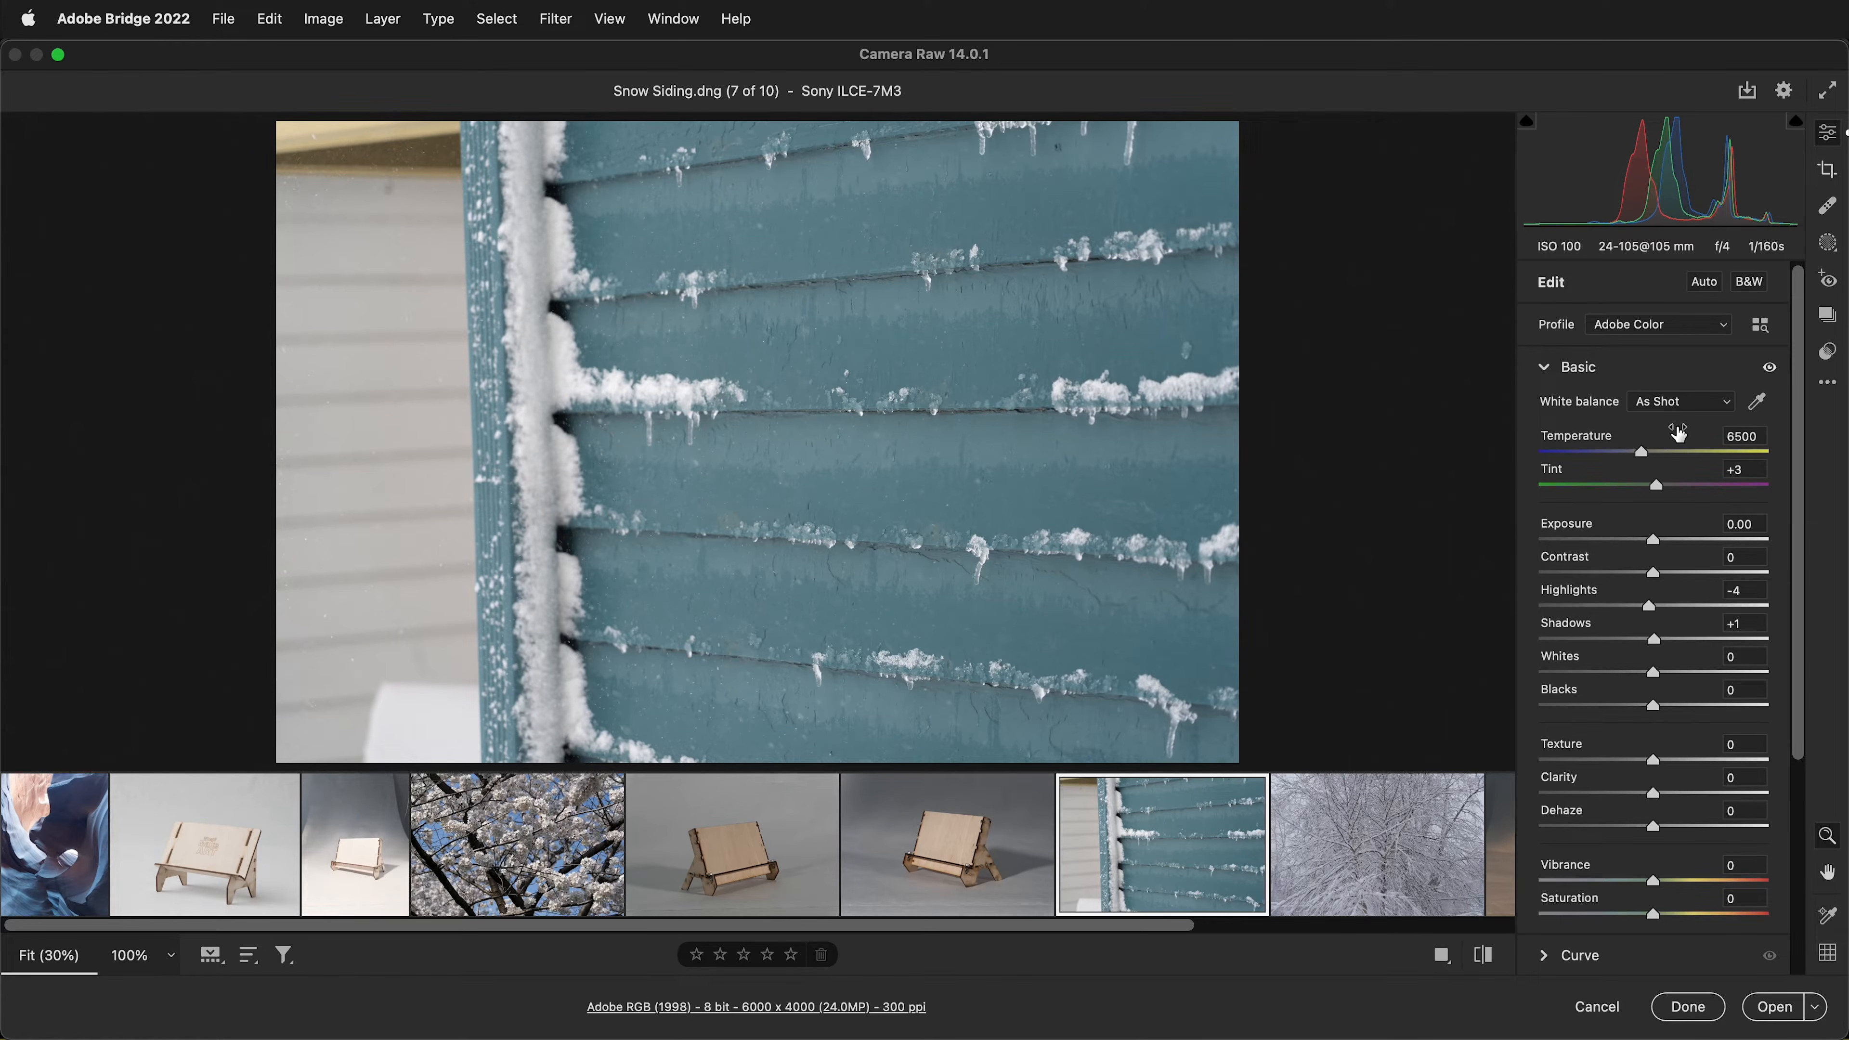
# Step: Sample a white balance from the snow on the siding, try the white balance presets, and choose Auto
pyautogui.click(1759, 401)
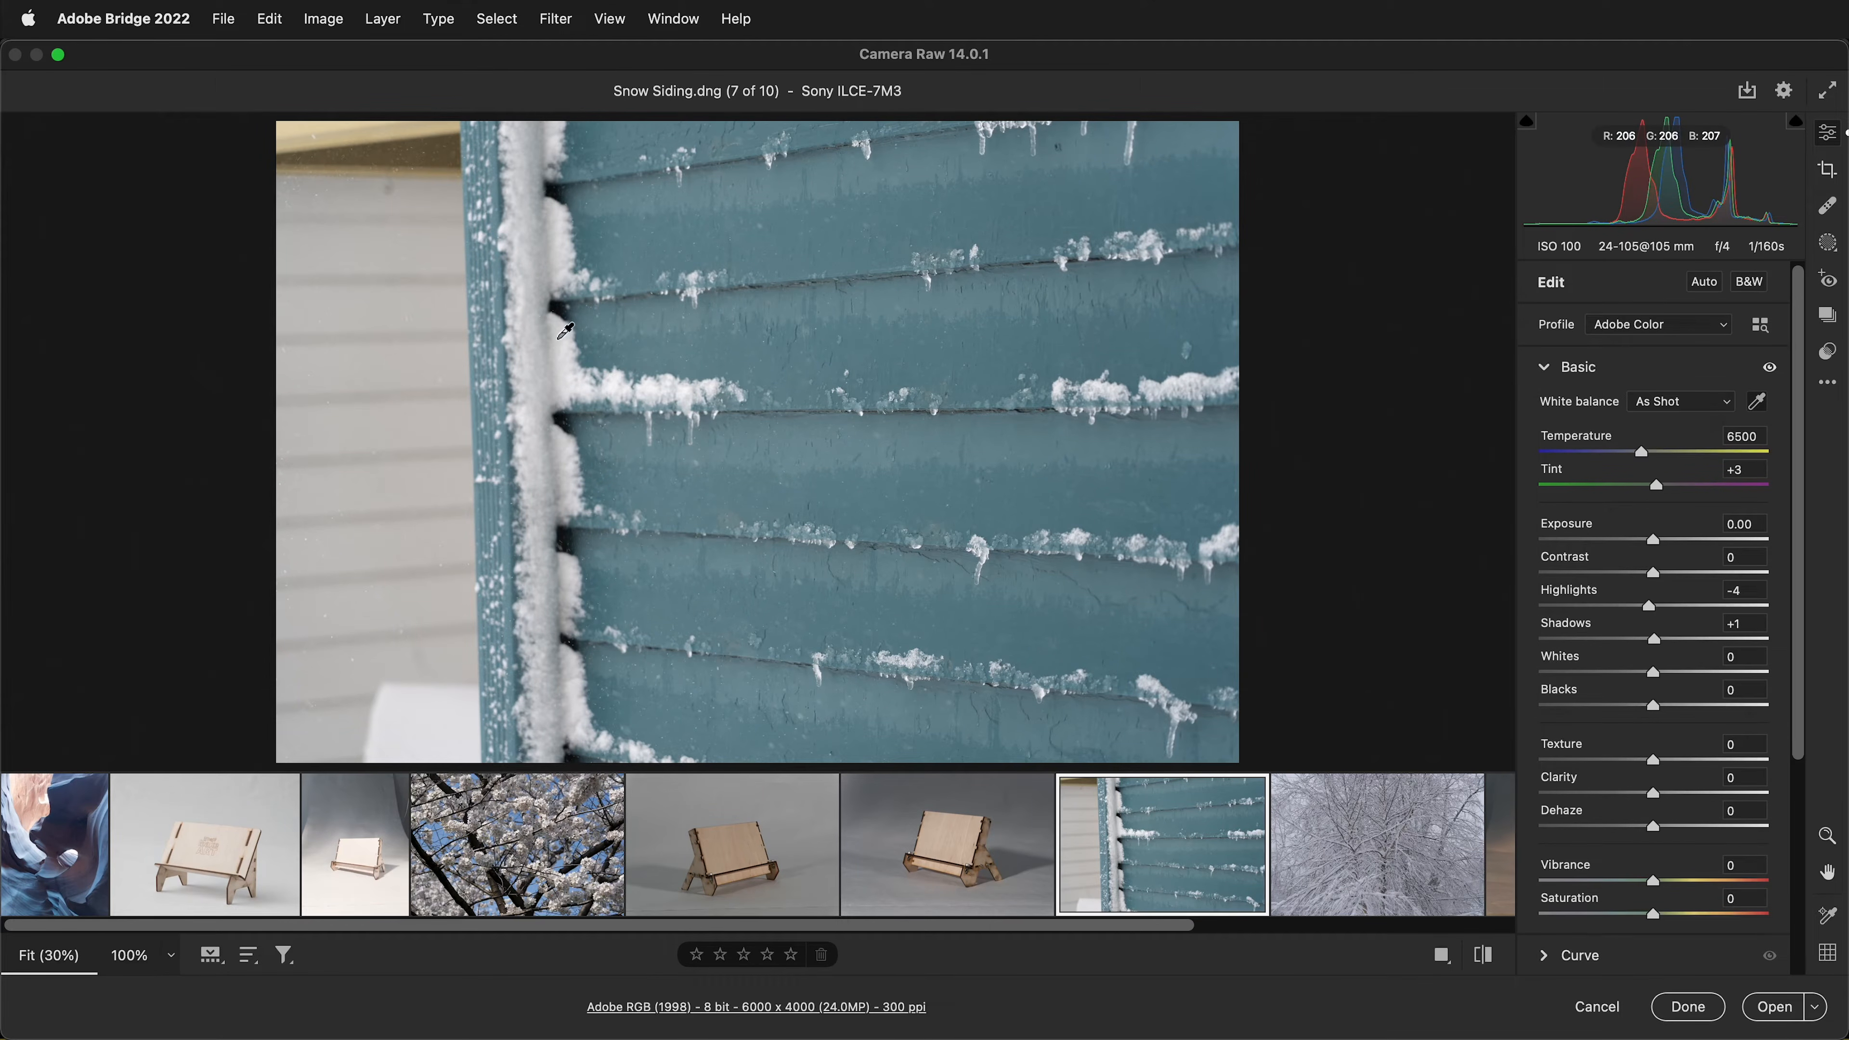
pyautogui.click(571, 348)
pyautogui.click(1679, 410)
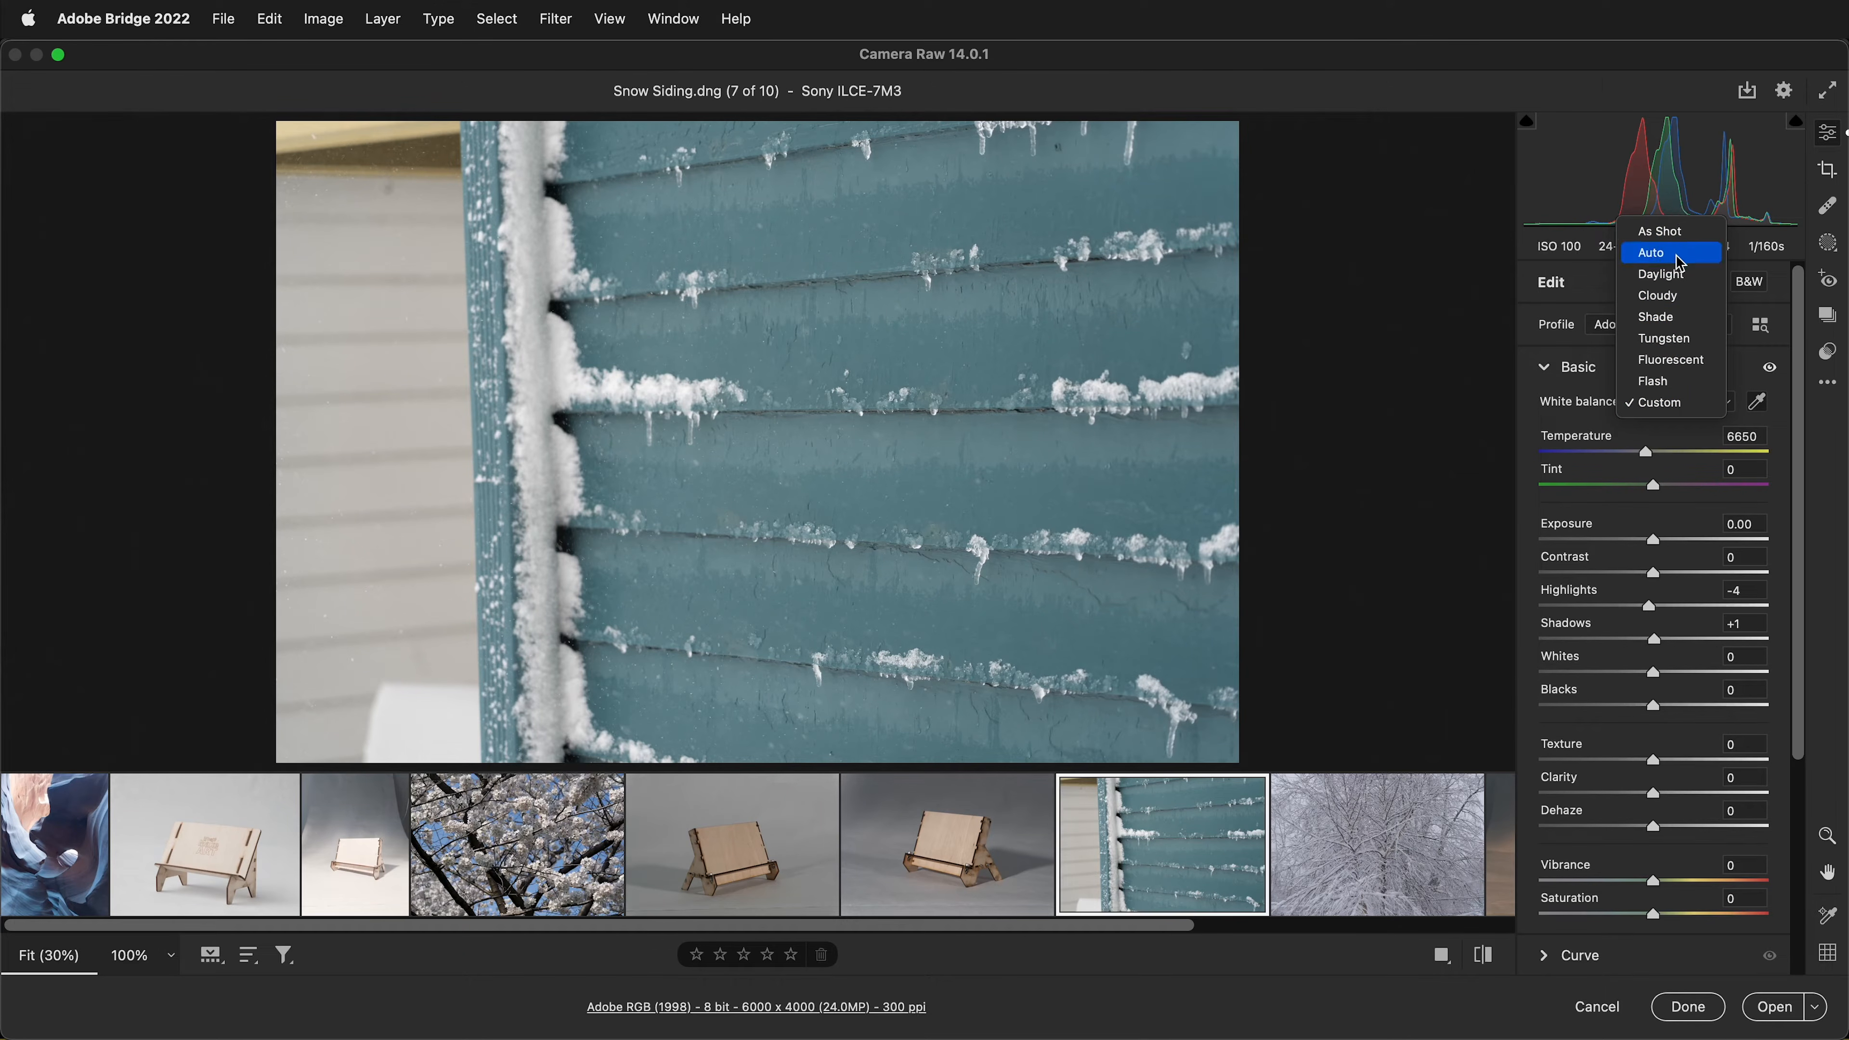
pyautogui.click(1677, 300)
pyautogui.click(1698, 326)
pyautogui.click(1643, 285)
pyautogui.press('super+z')
pyautogui.click(1727, 403)
pyautogui.click(1663, 253)
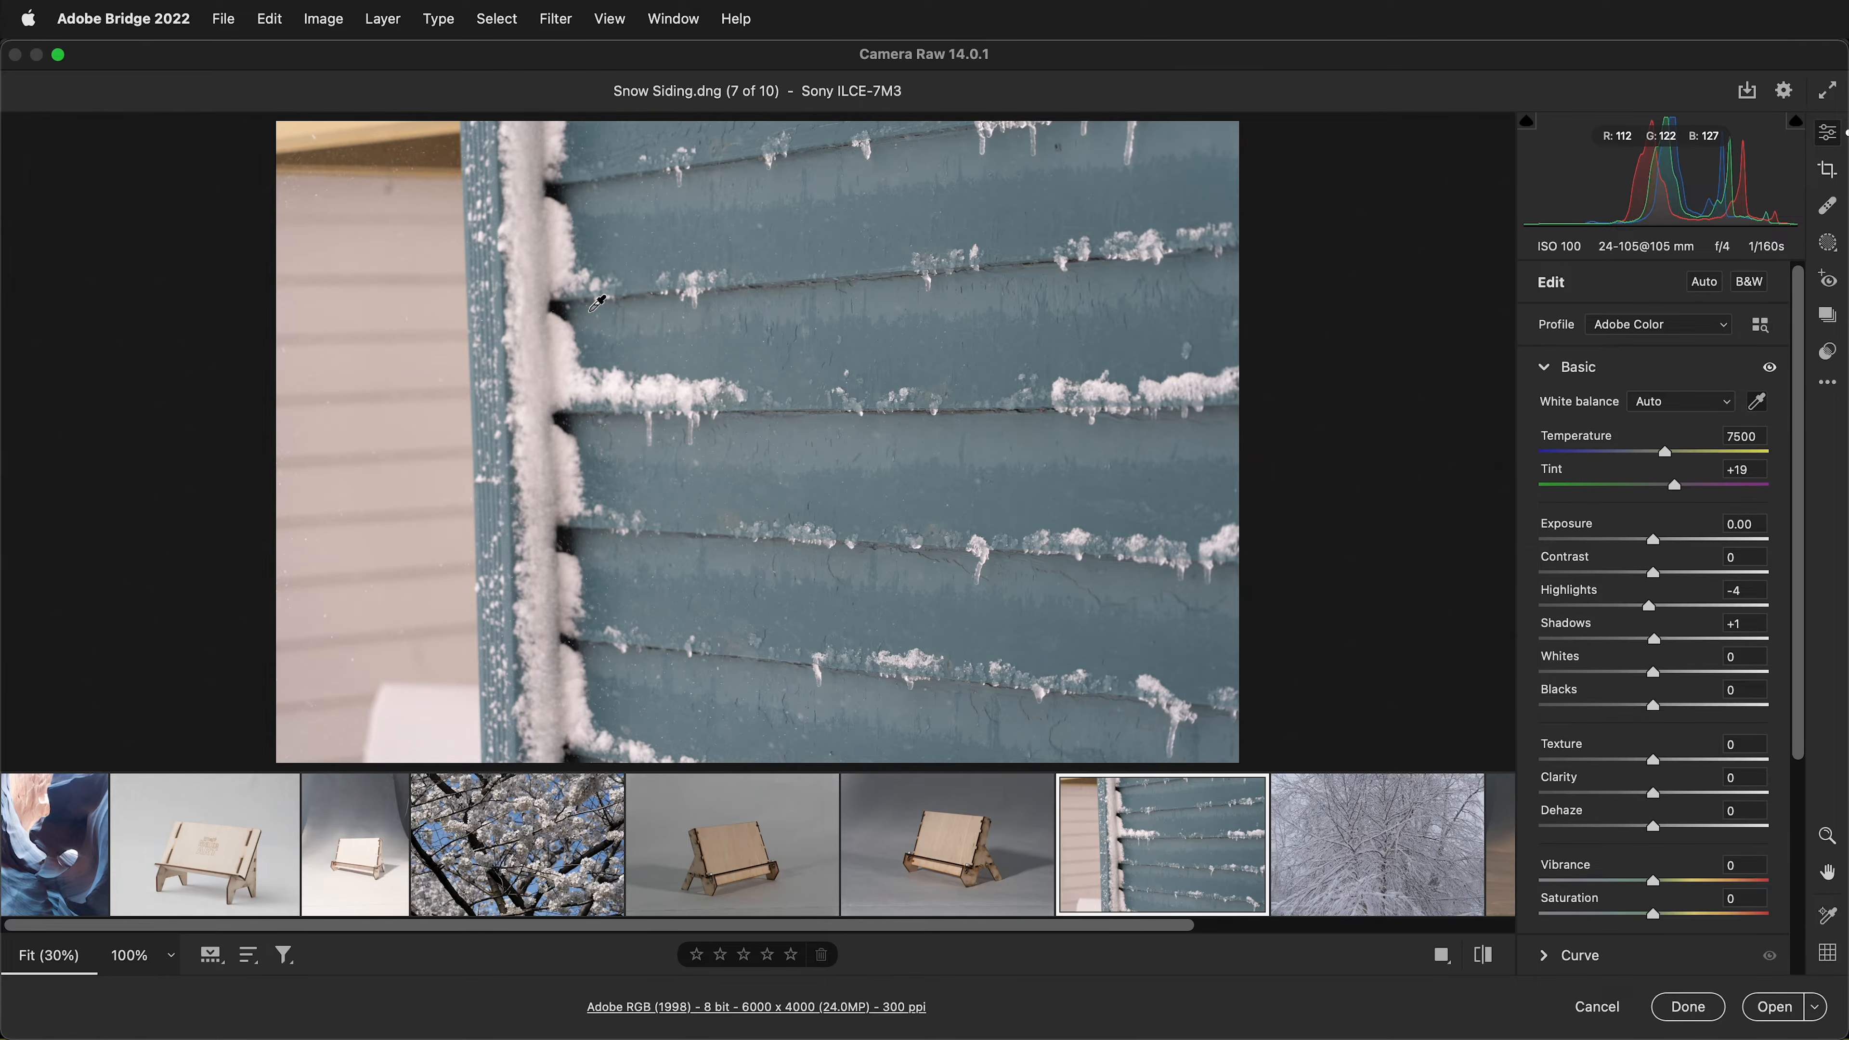
# Step: Check the available profiles, keep Adobe Color, and set the white balance to Cloudy
pyautogui.click(1662, 328)
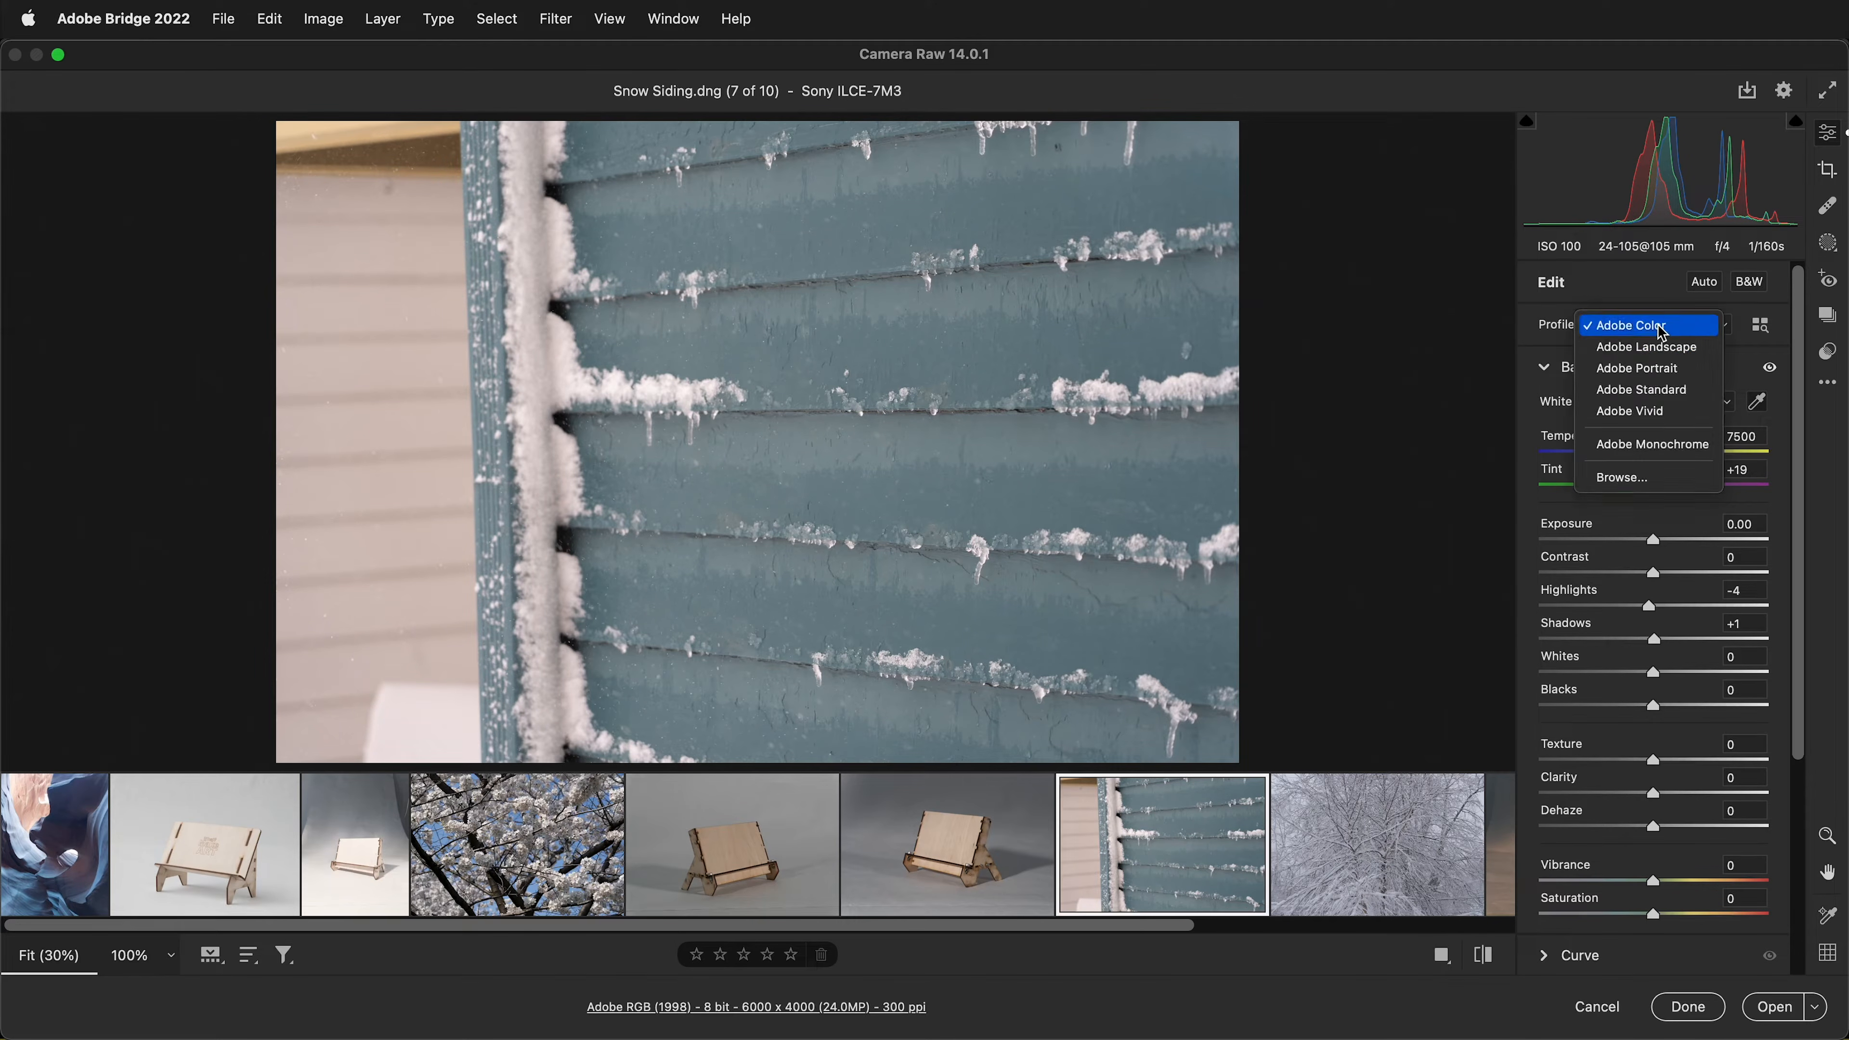
pyautogui.click(1673, 301)
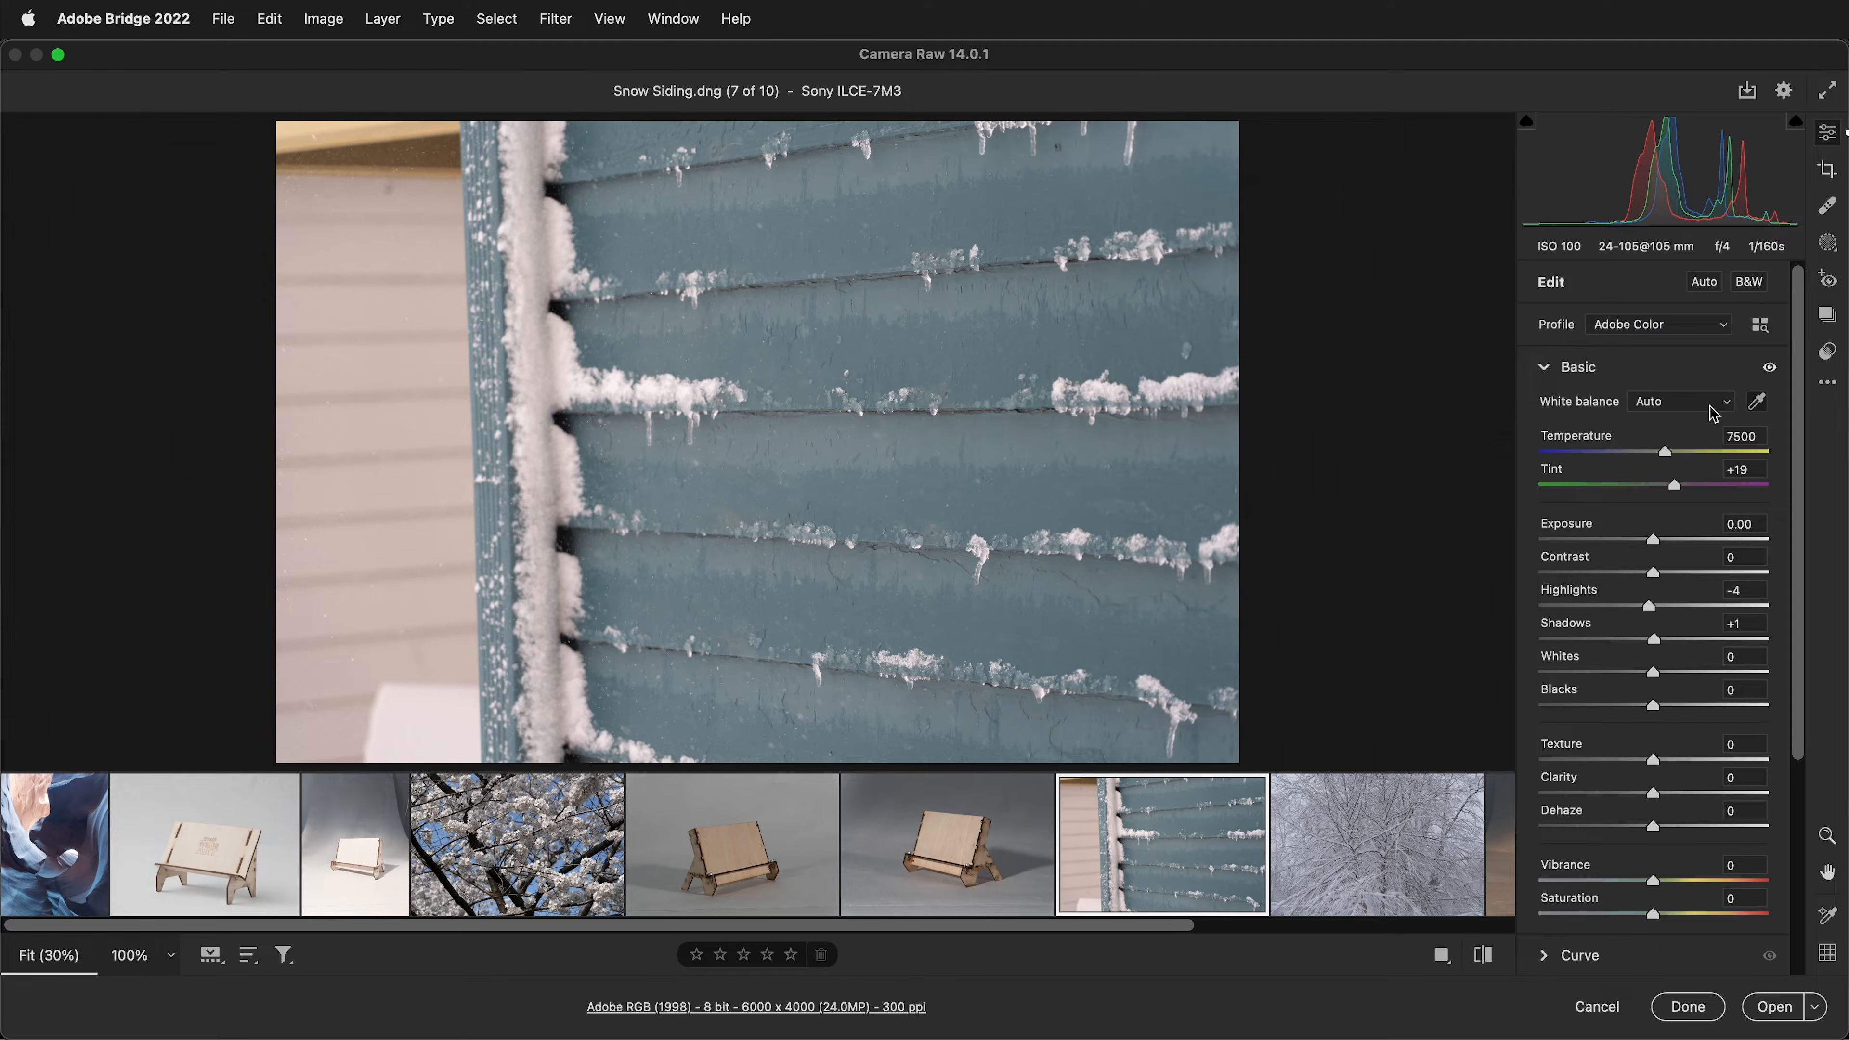
pyautogui.click(1711, 405)
pyautogui.click(1668, 442)
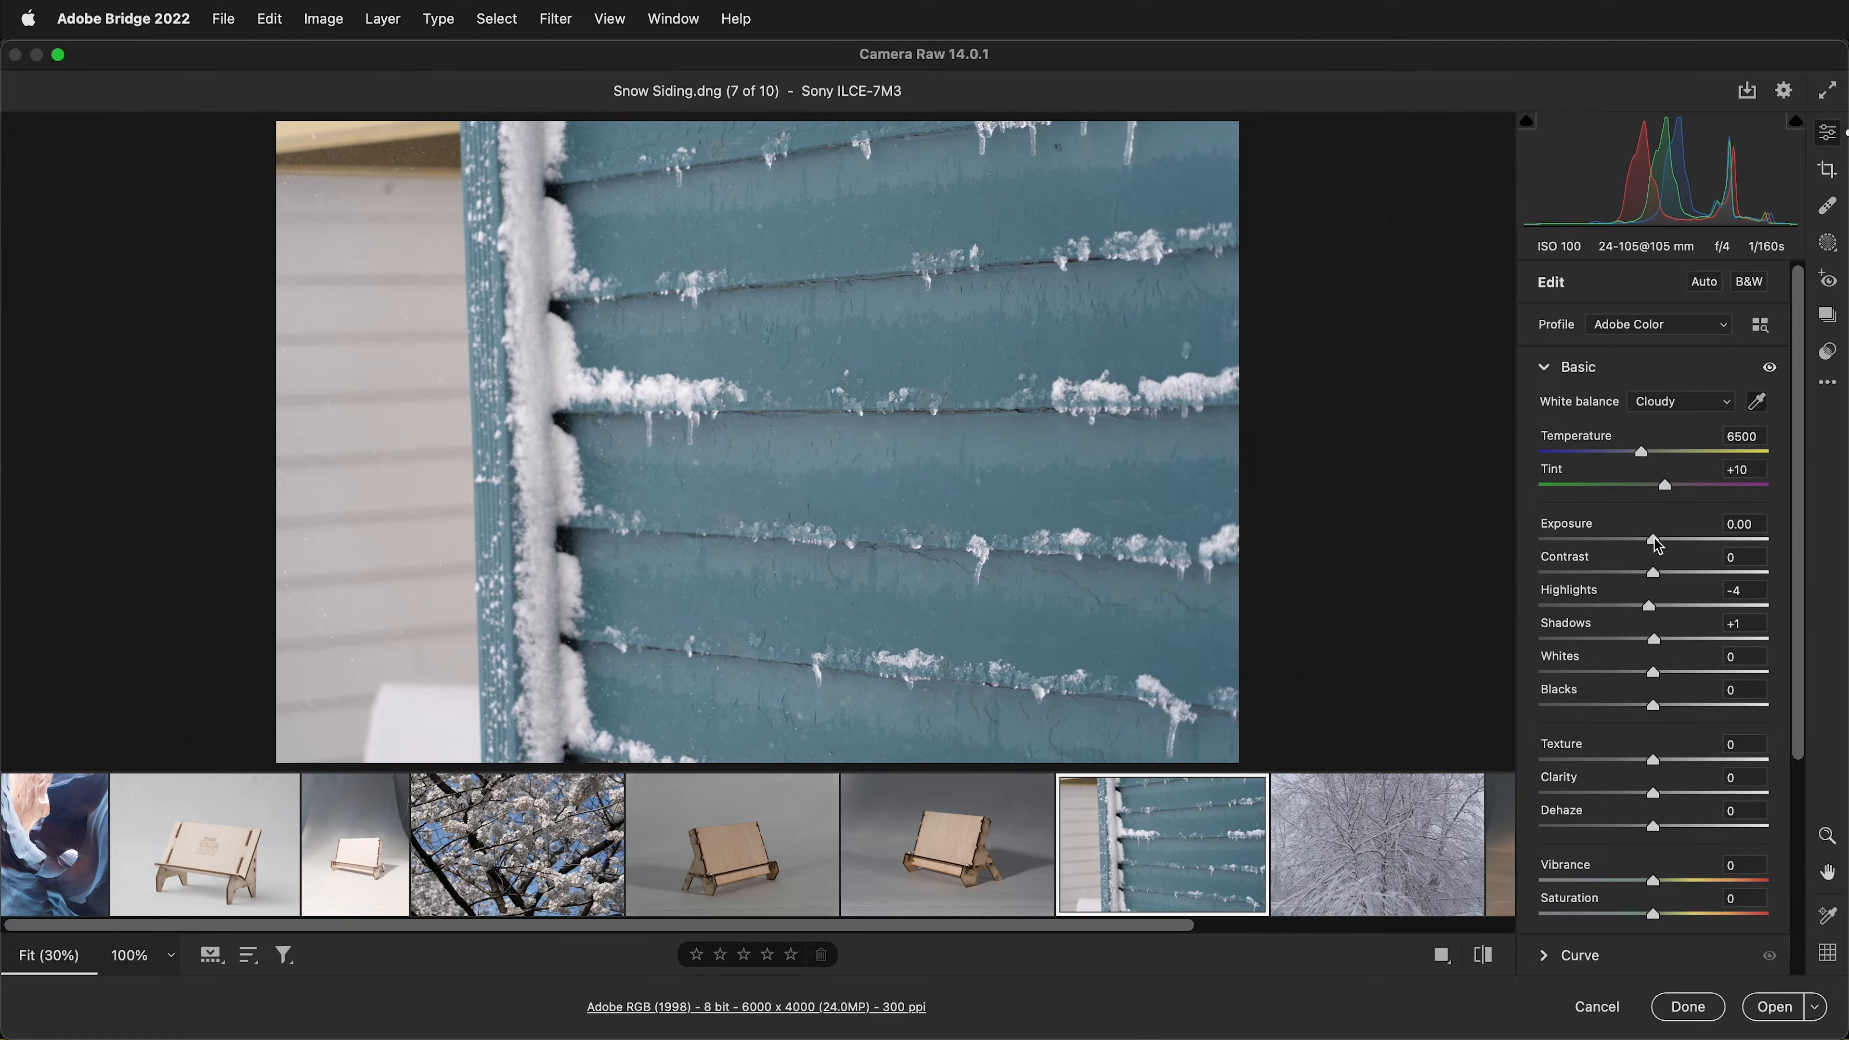
# Step: Try Contrast at -63 and set it to +1
pyautogui.click(1657, 572)
pyautogui.moveTo(1657, 570); pyautogui.dragTo(1582, 580)
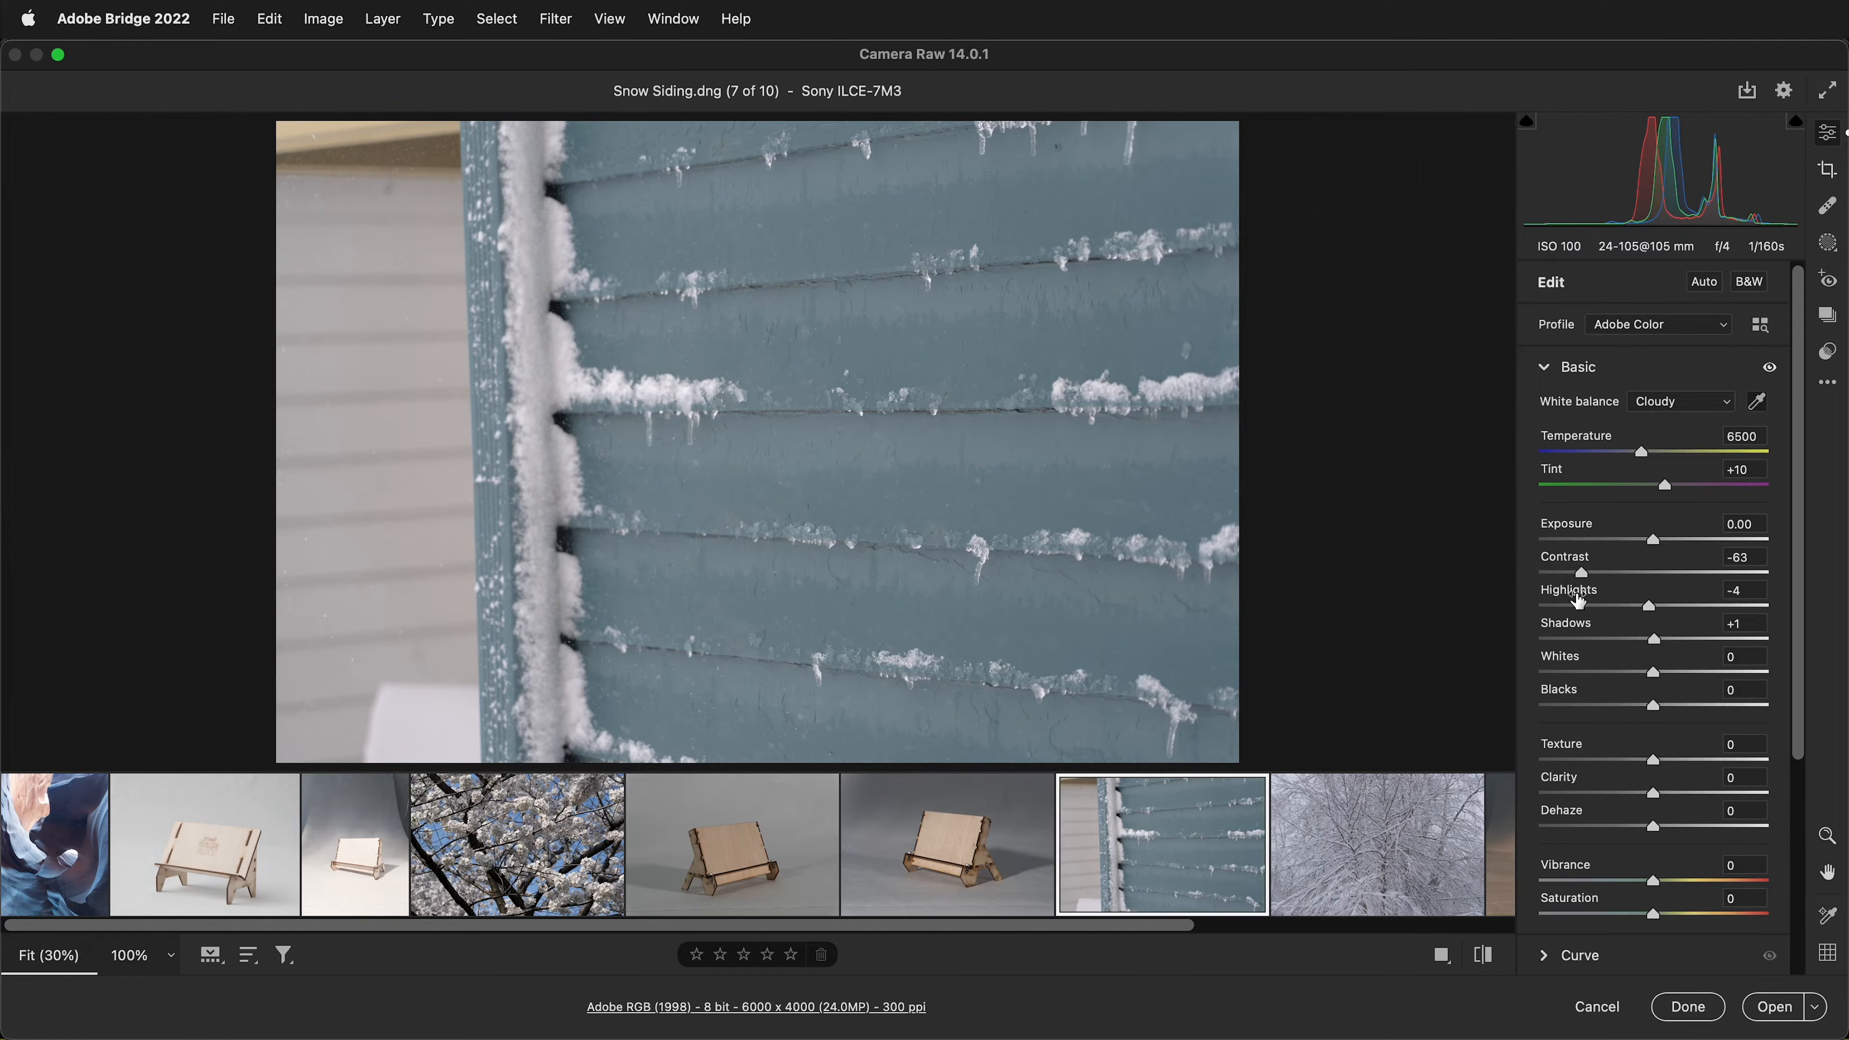
pyautogui.moveTo(1582, 573); pyautogui.dragTo(1654, 581)
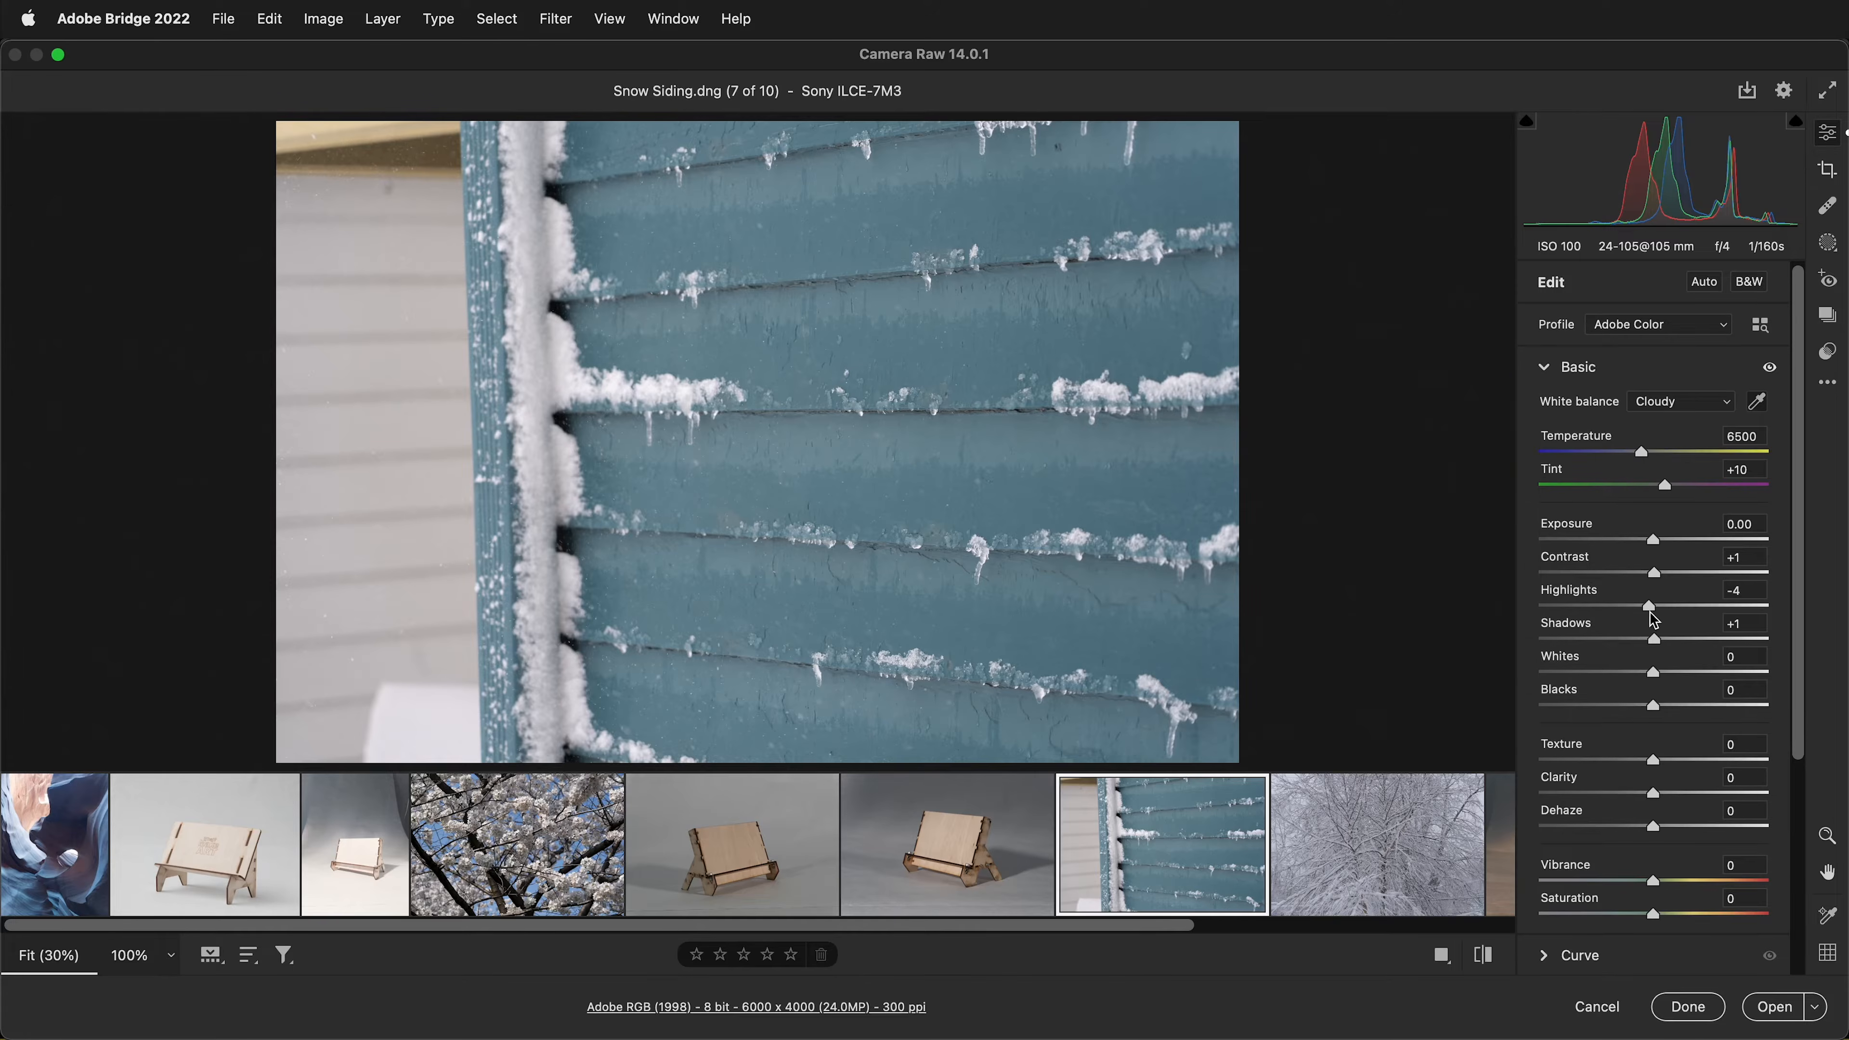
# Step: Set Highlights to -31, Shadows to +30, Whites to -25 and Blacks to +4
pyautogui.moveTo(1657, 616); pyautogui.dragTo(1625, 618)
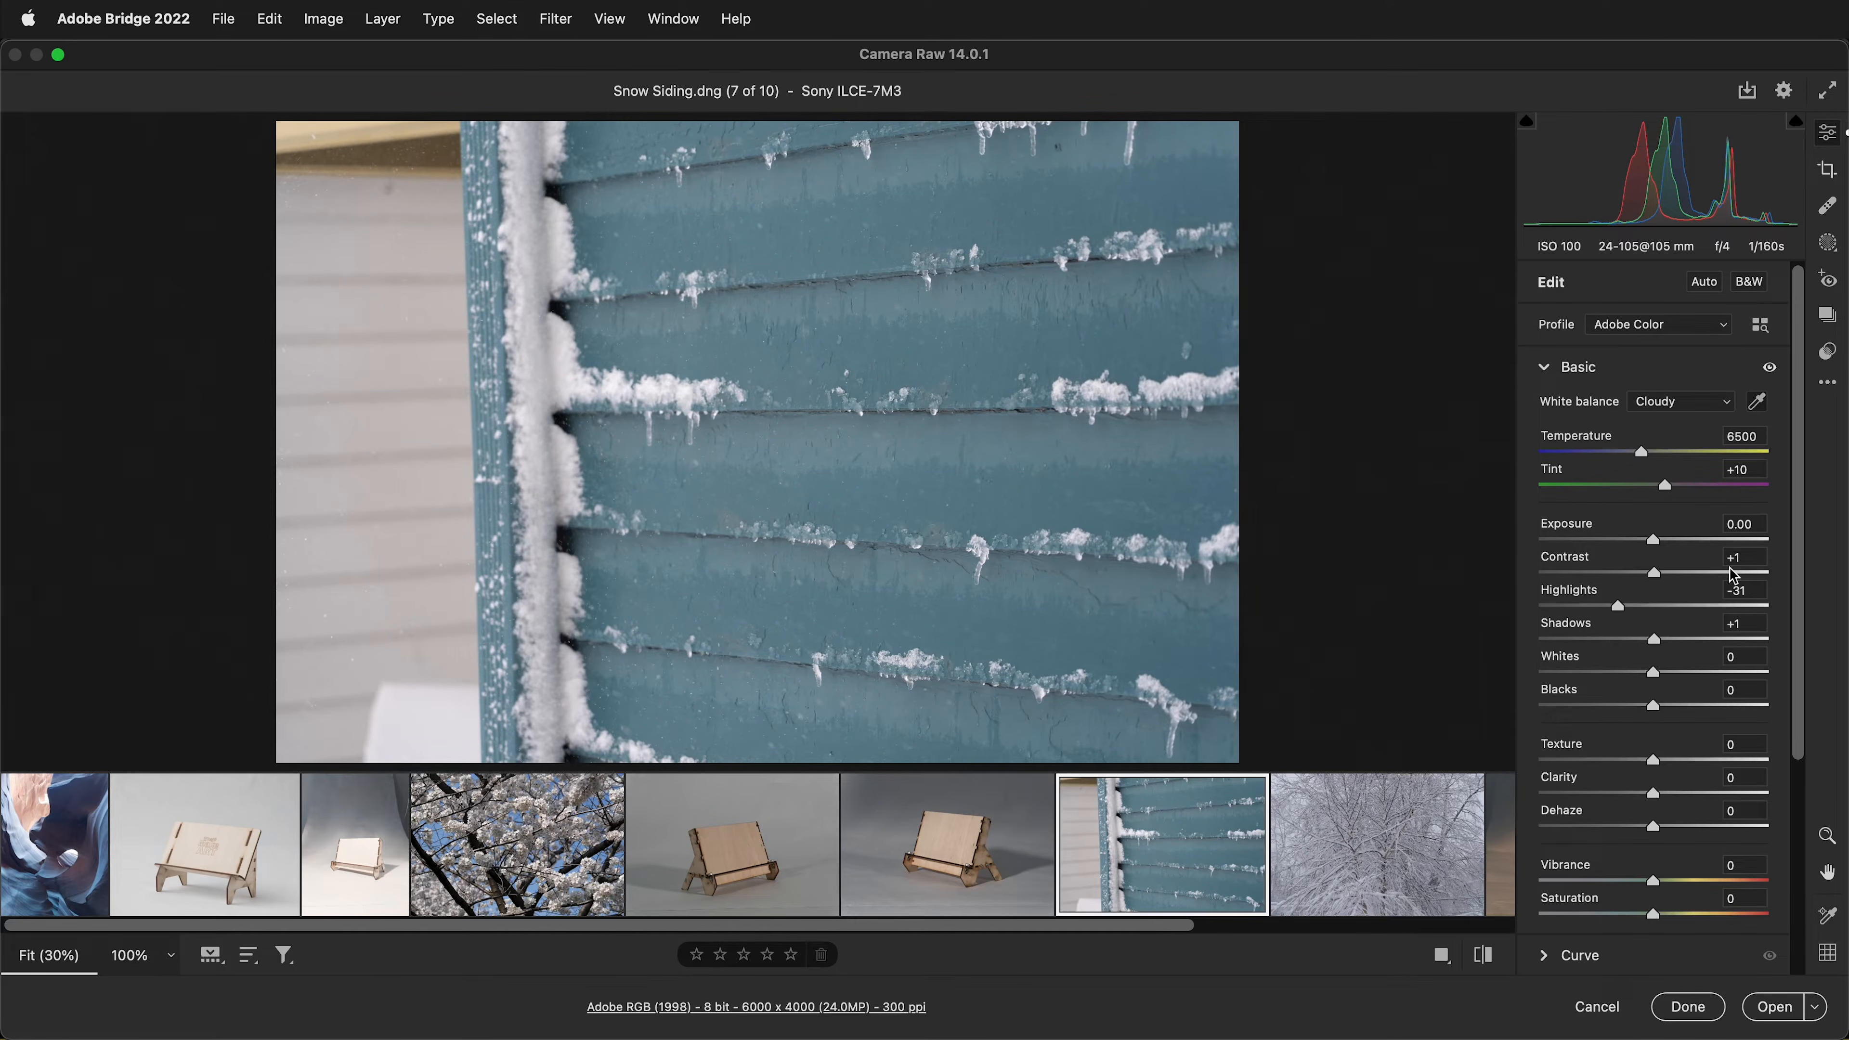
pyautogui.moveTo(1664, 644); pyautogui.dragTo(1693, 641)
pyautogui.moveTo(1649, 675)
pyautogui.mouseDown()
pyautogui.moveTo(1632, 670)
pyautogui.moveTo(1659, 708)
pyautogui.mouseUp()
# Step: Try Texture at +100 and -100 on the siding photo, and set it to +1
pyautogui.scroll(-2, 1604, 718)
pyautogui.scroll(-6, 1605, 719)
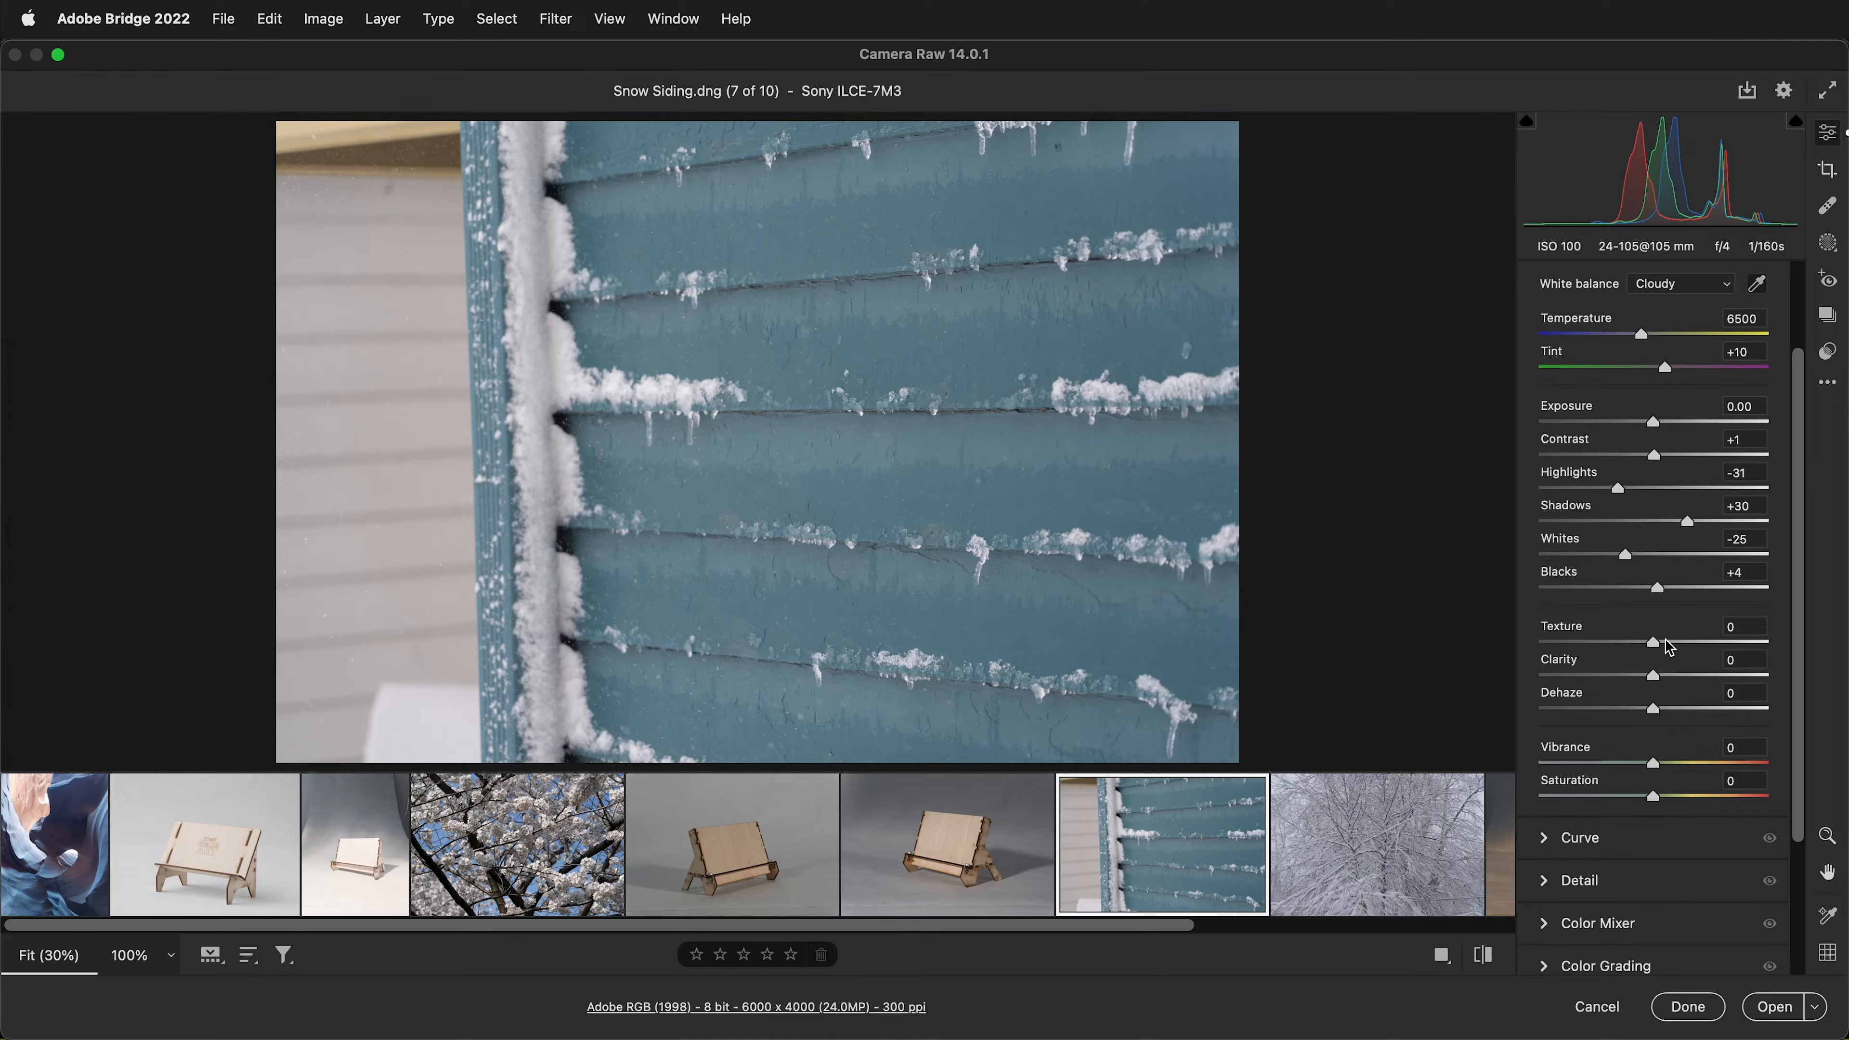
pyautogui.moveTo(1654, 643); pyautogui.dragTo(1774, 645)
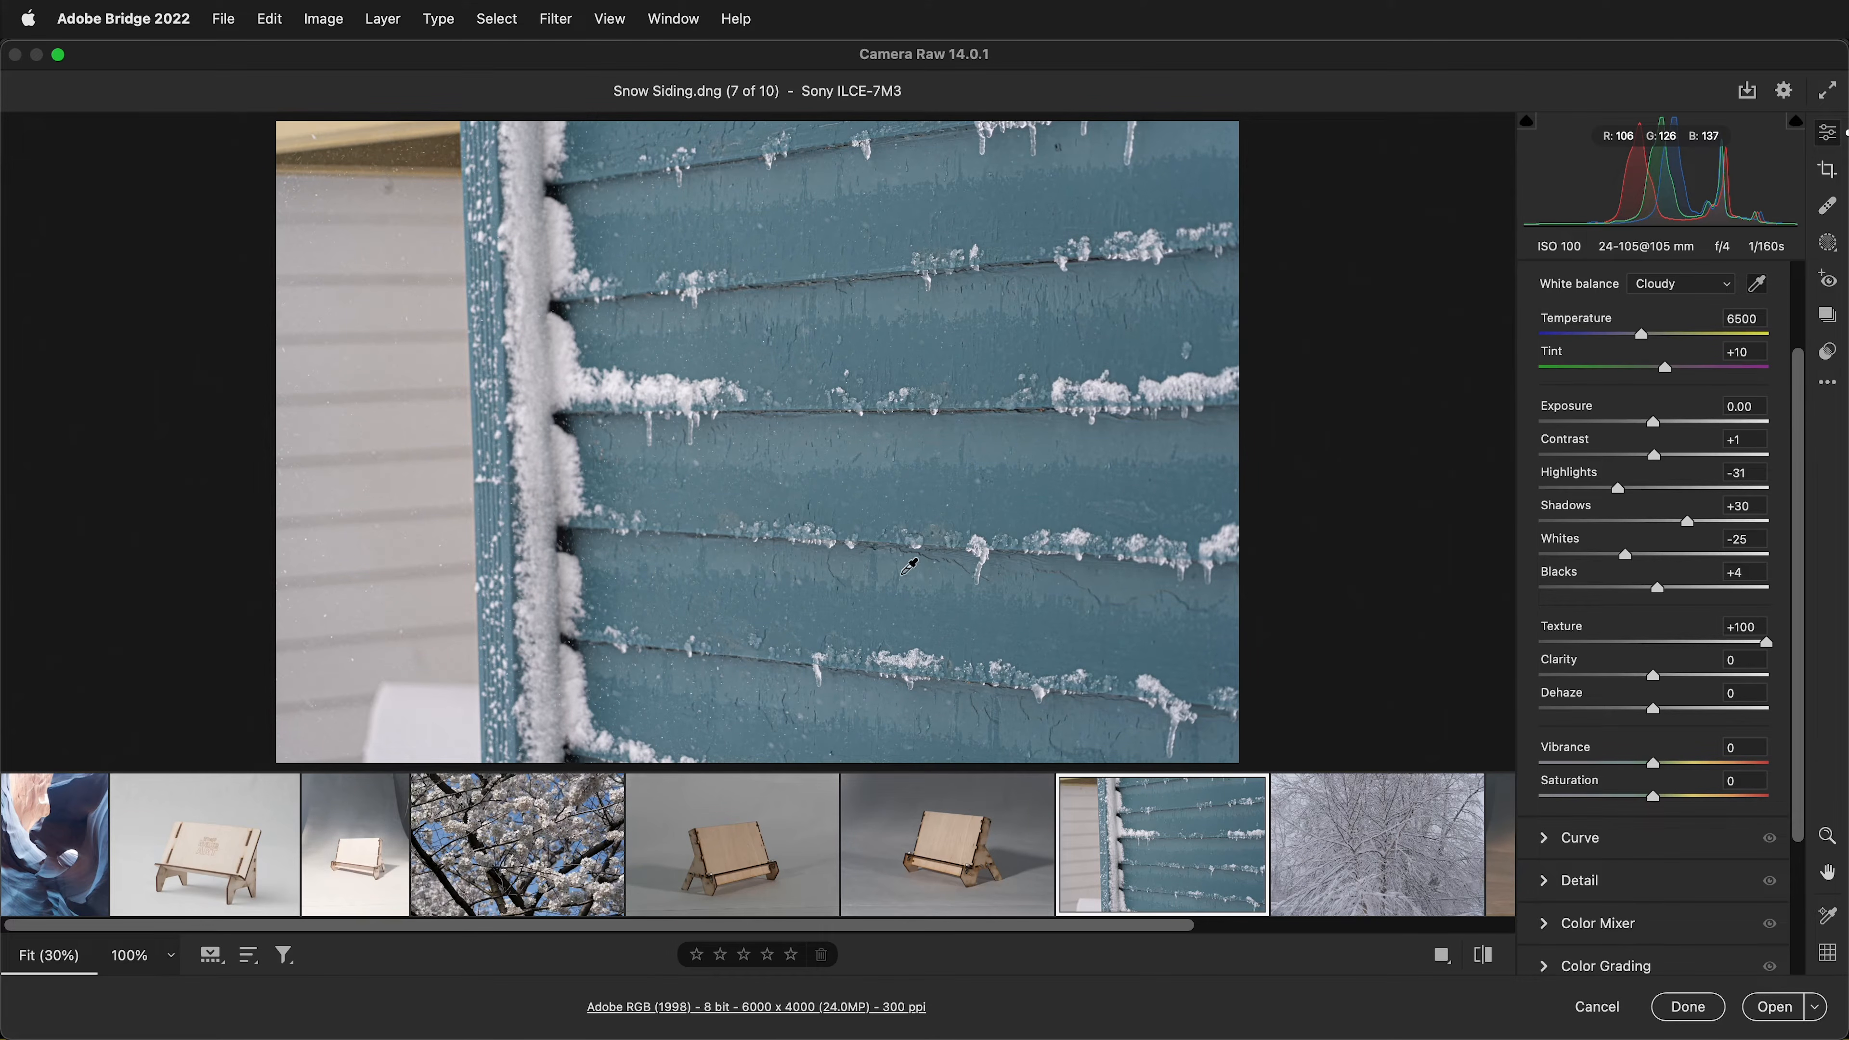
pyautogui.moveTo(1767, 648); pyautogui.dragTo(1507, 640)
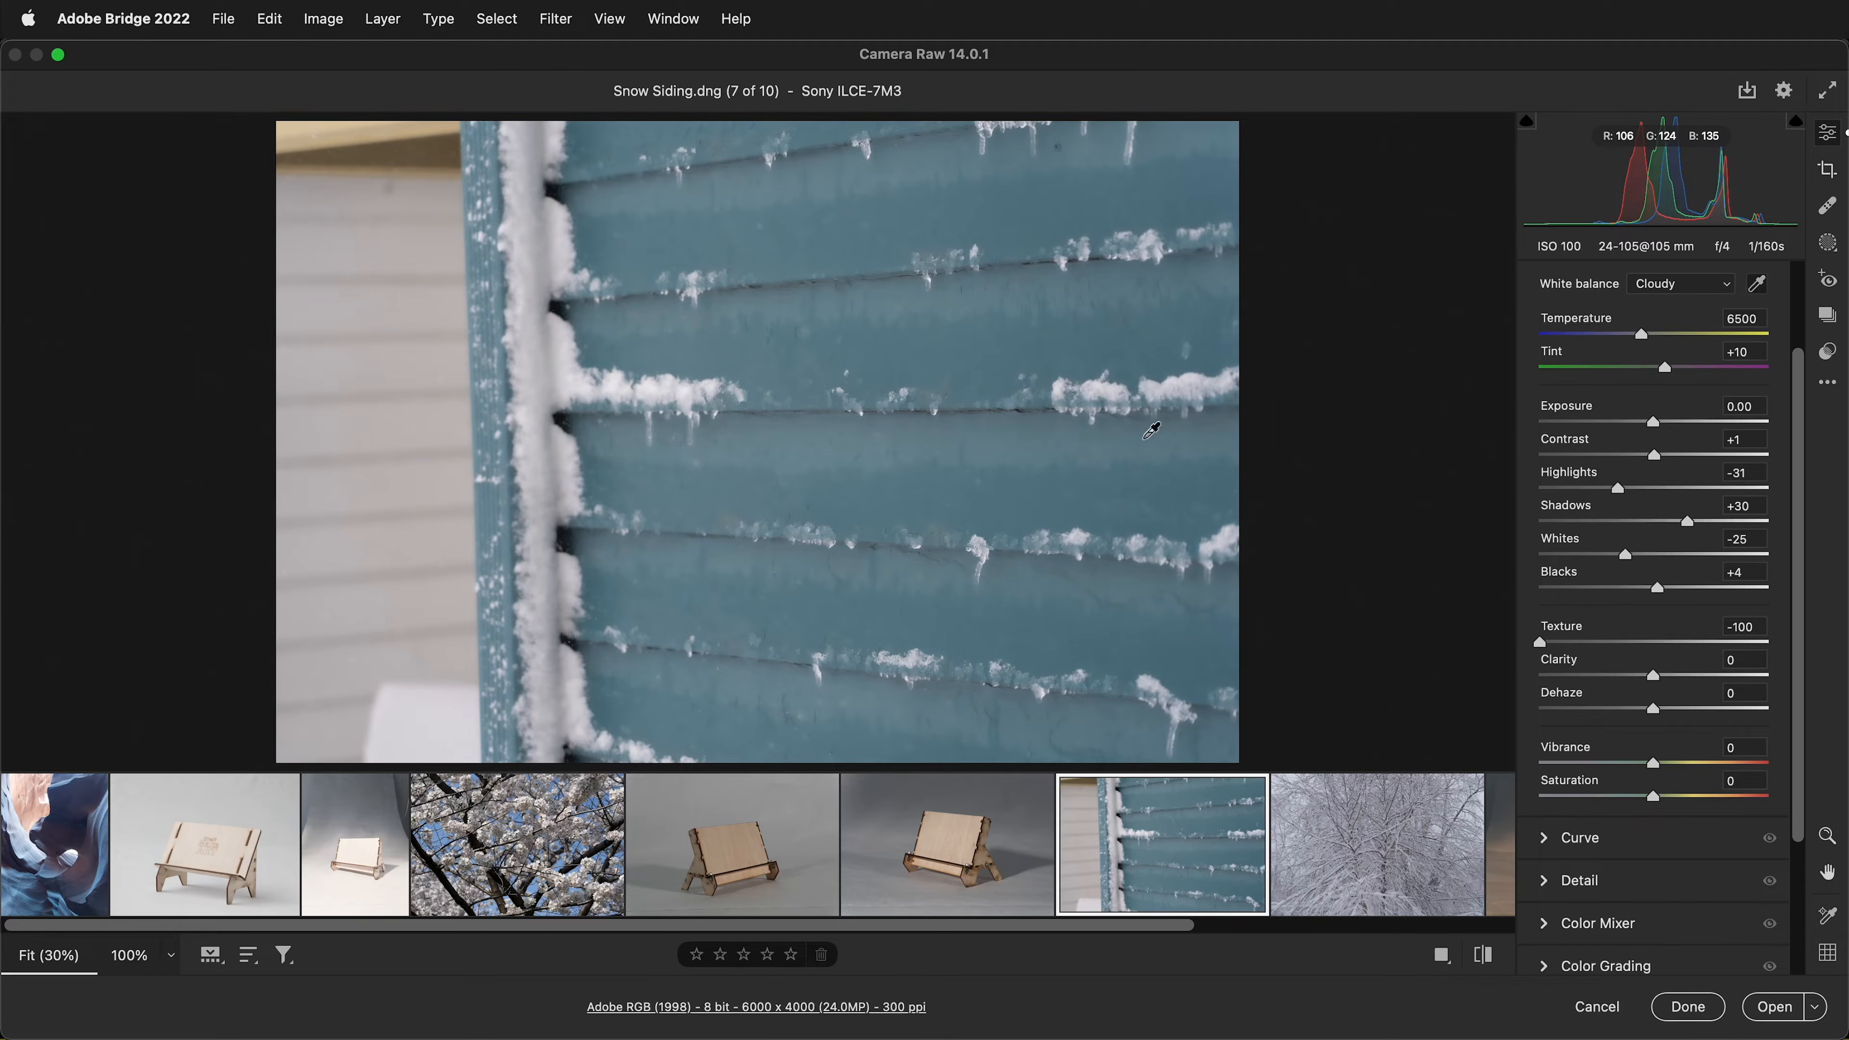
pyautogui.click(1656, 642)
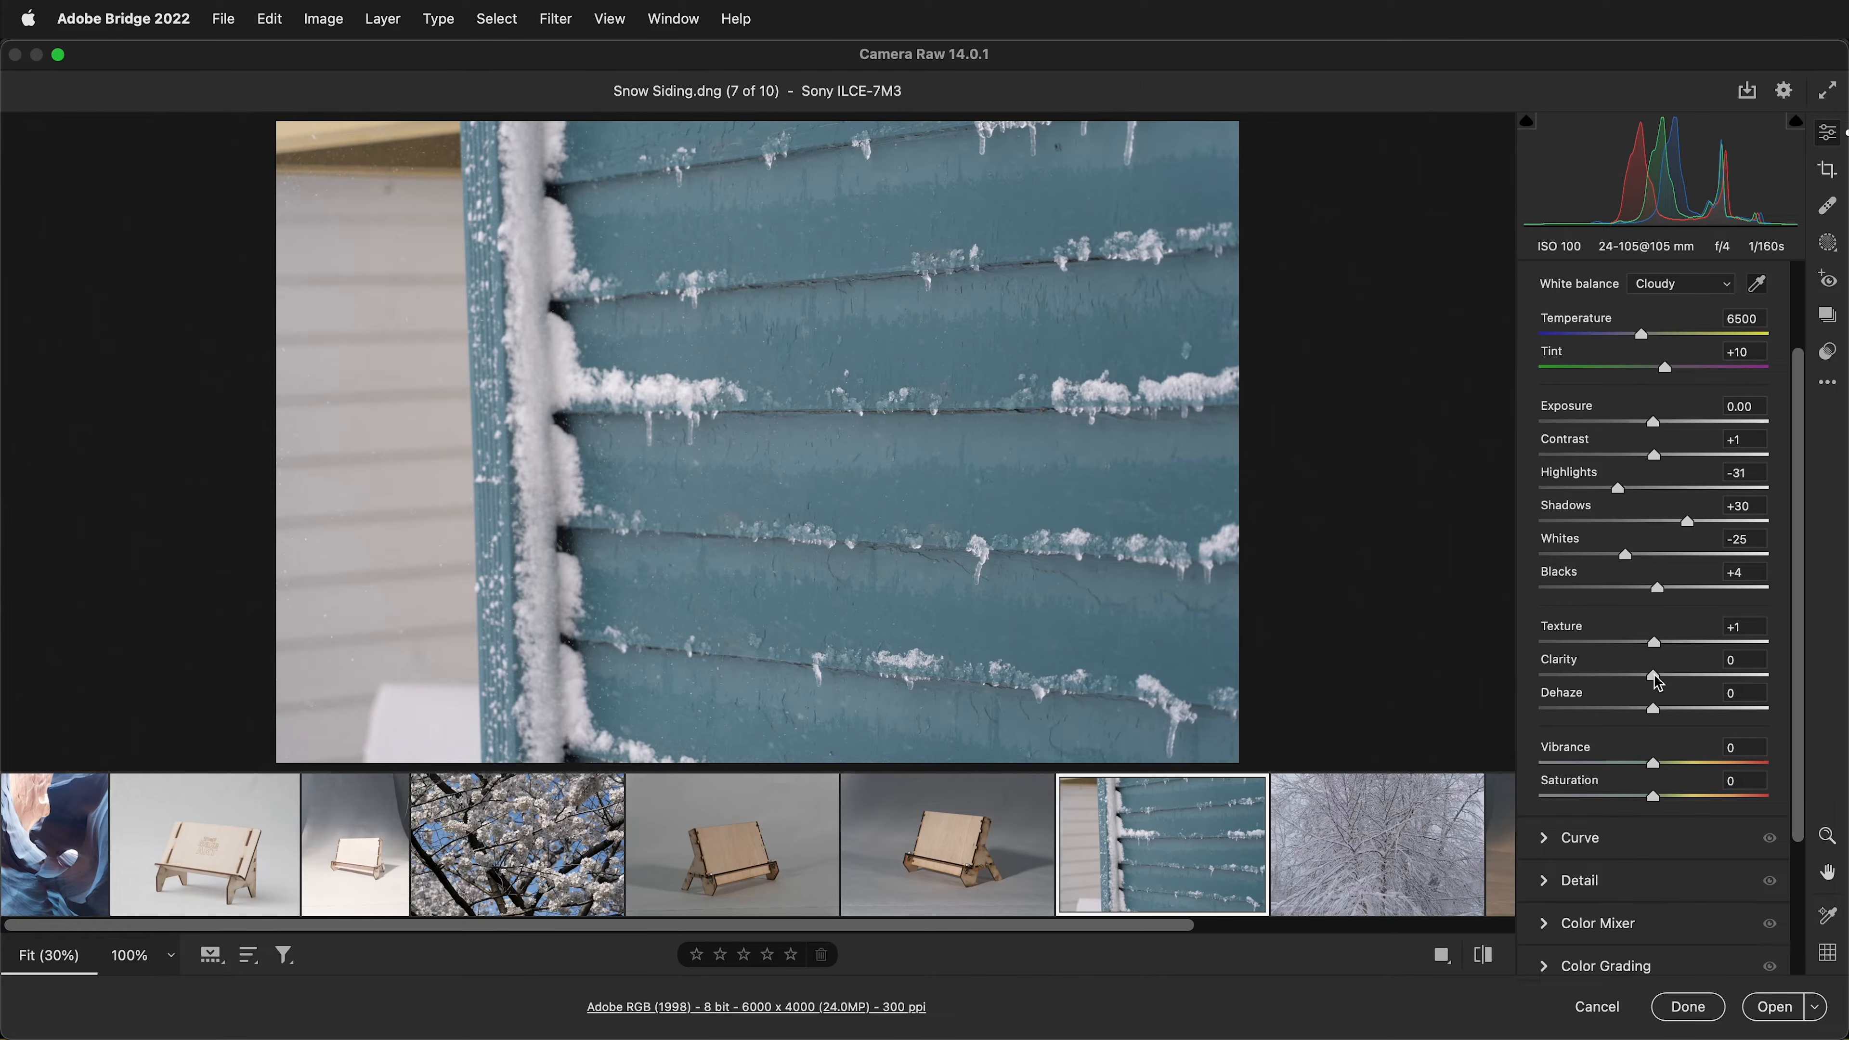
# Step: Try Clarity at +100 and -92, and set it to +2
pyautogui.moveTo(1658, 682); pyautogui.dragTo(1779, 681)
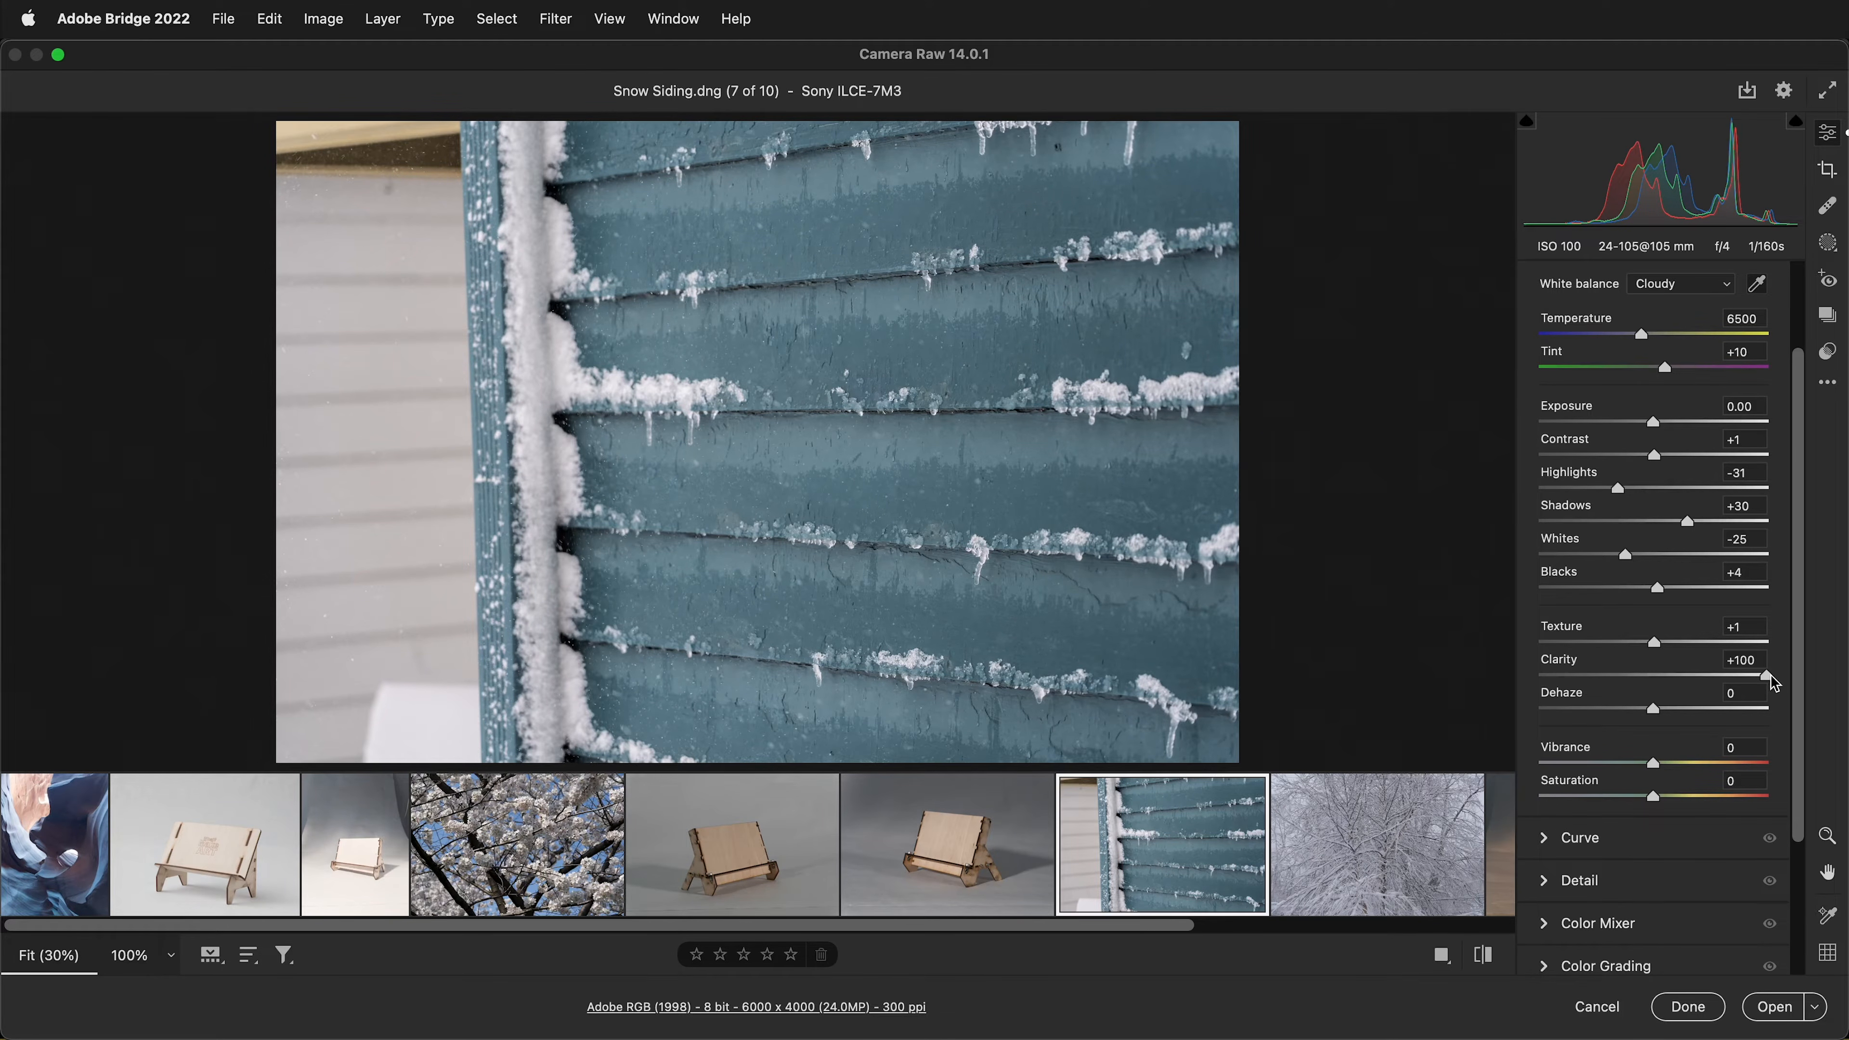
pyautogui.moveTo(1770, 680); pyautogui.dragTo(1545, 676)
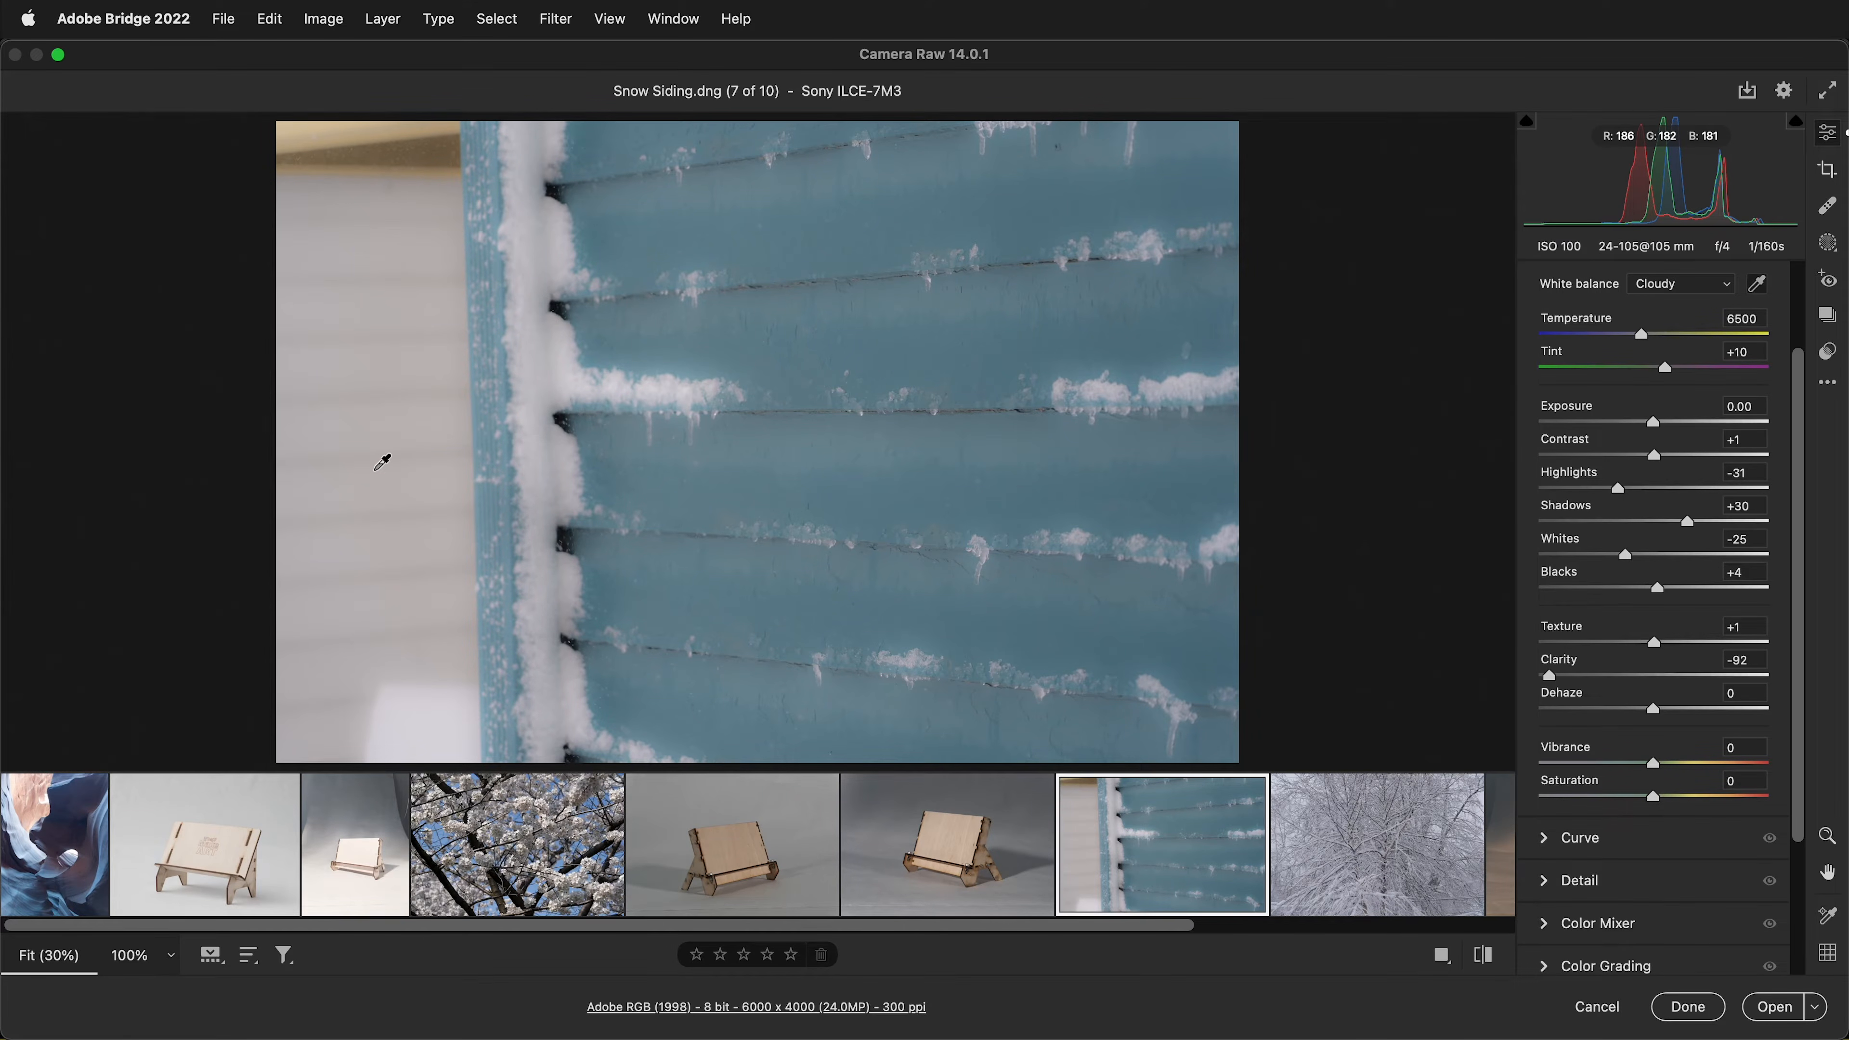
pyautogui.moveTo(1550, 677); pyautogui.dragTo(1656, 678)
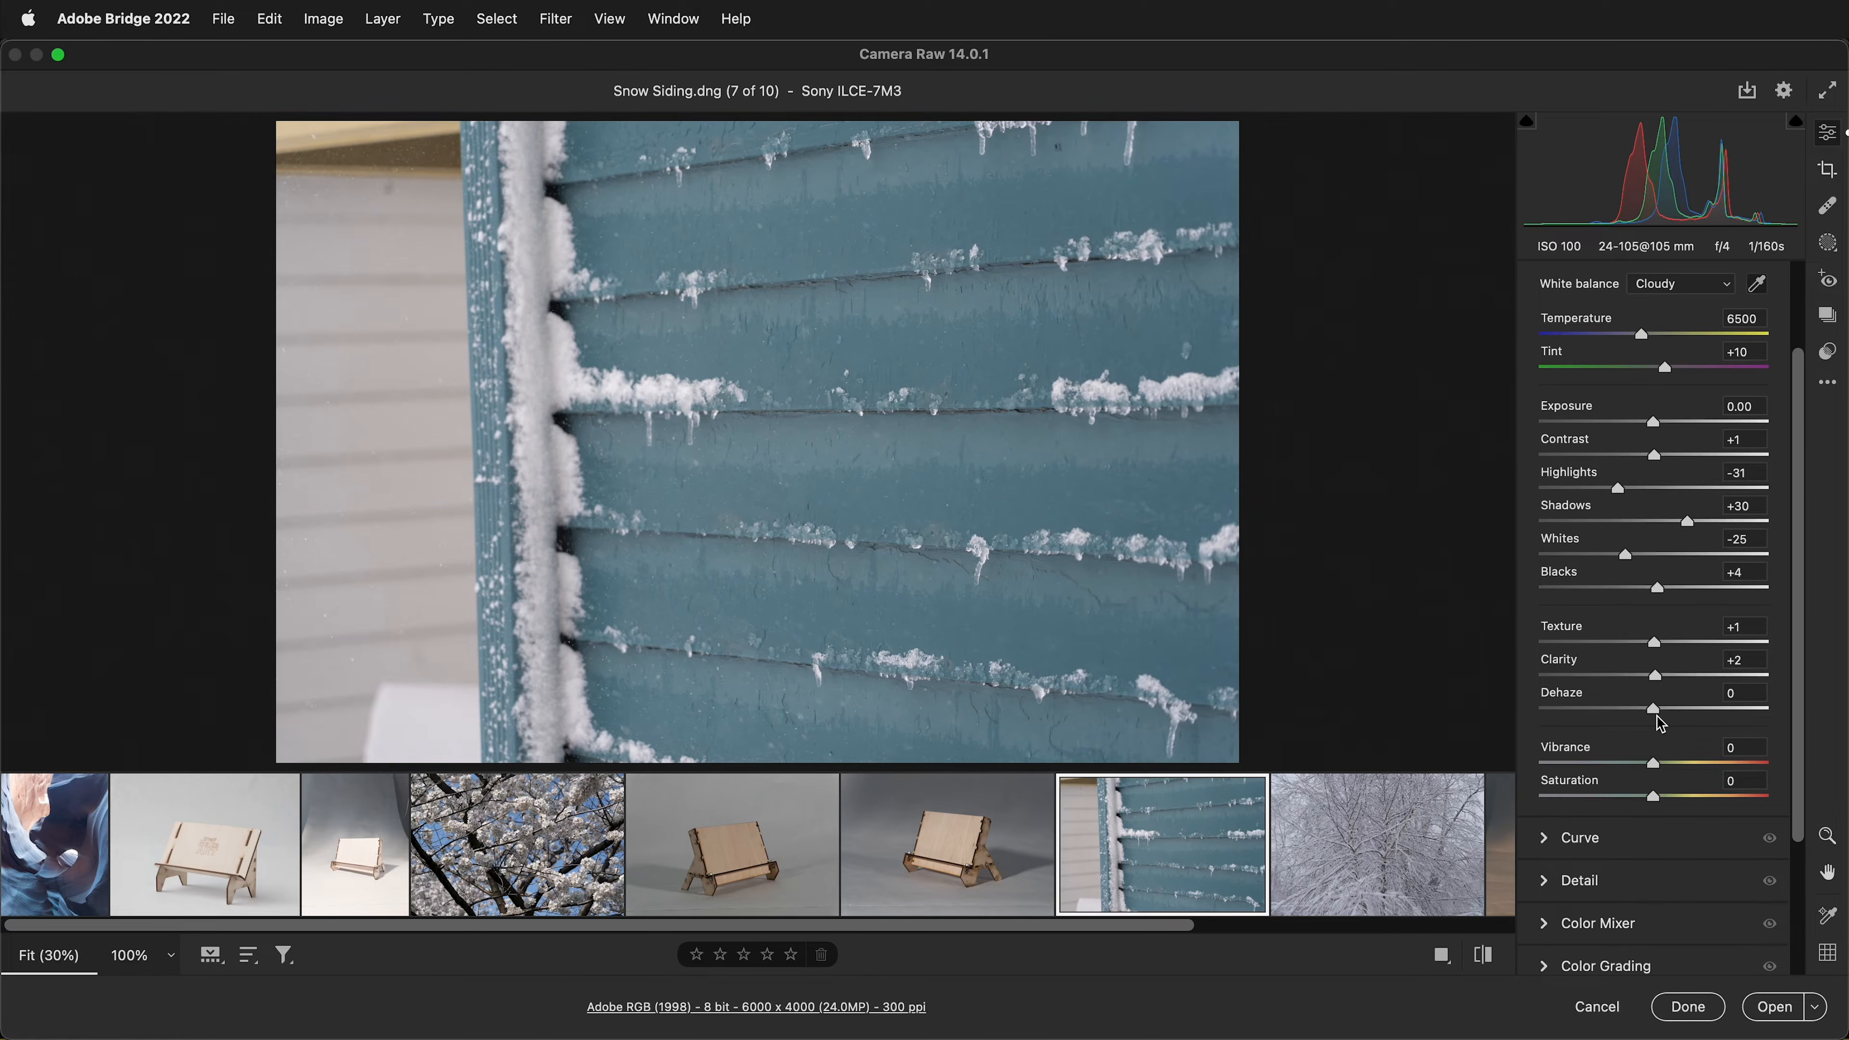
# Step: Try Dehaze at +100 and -90, and set it to +2
pyautogui.moveTo(1659, 717); pyautogui.dragTo(1785, 715)
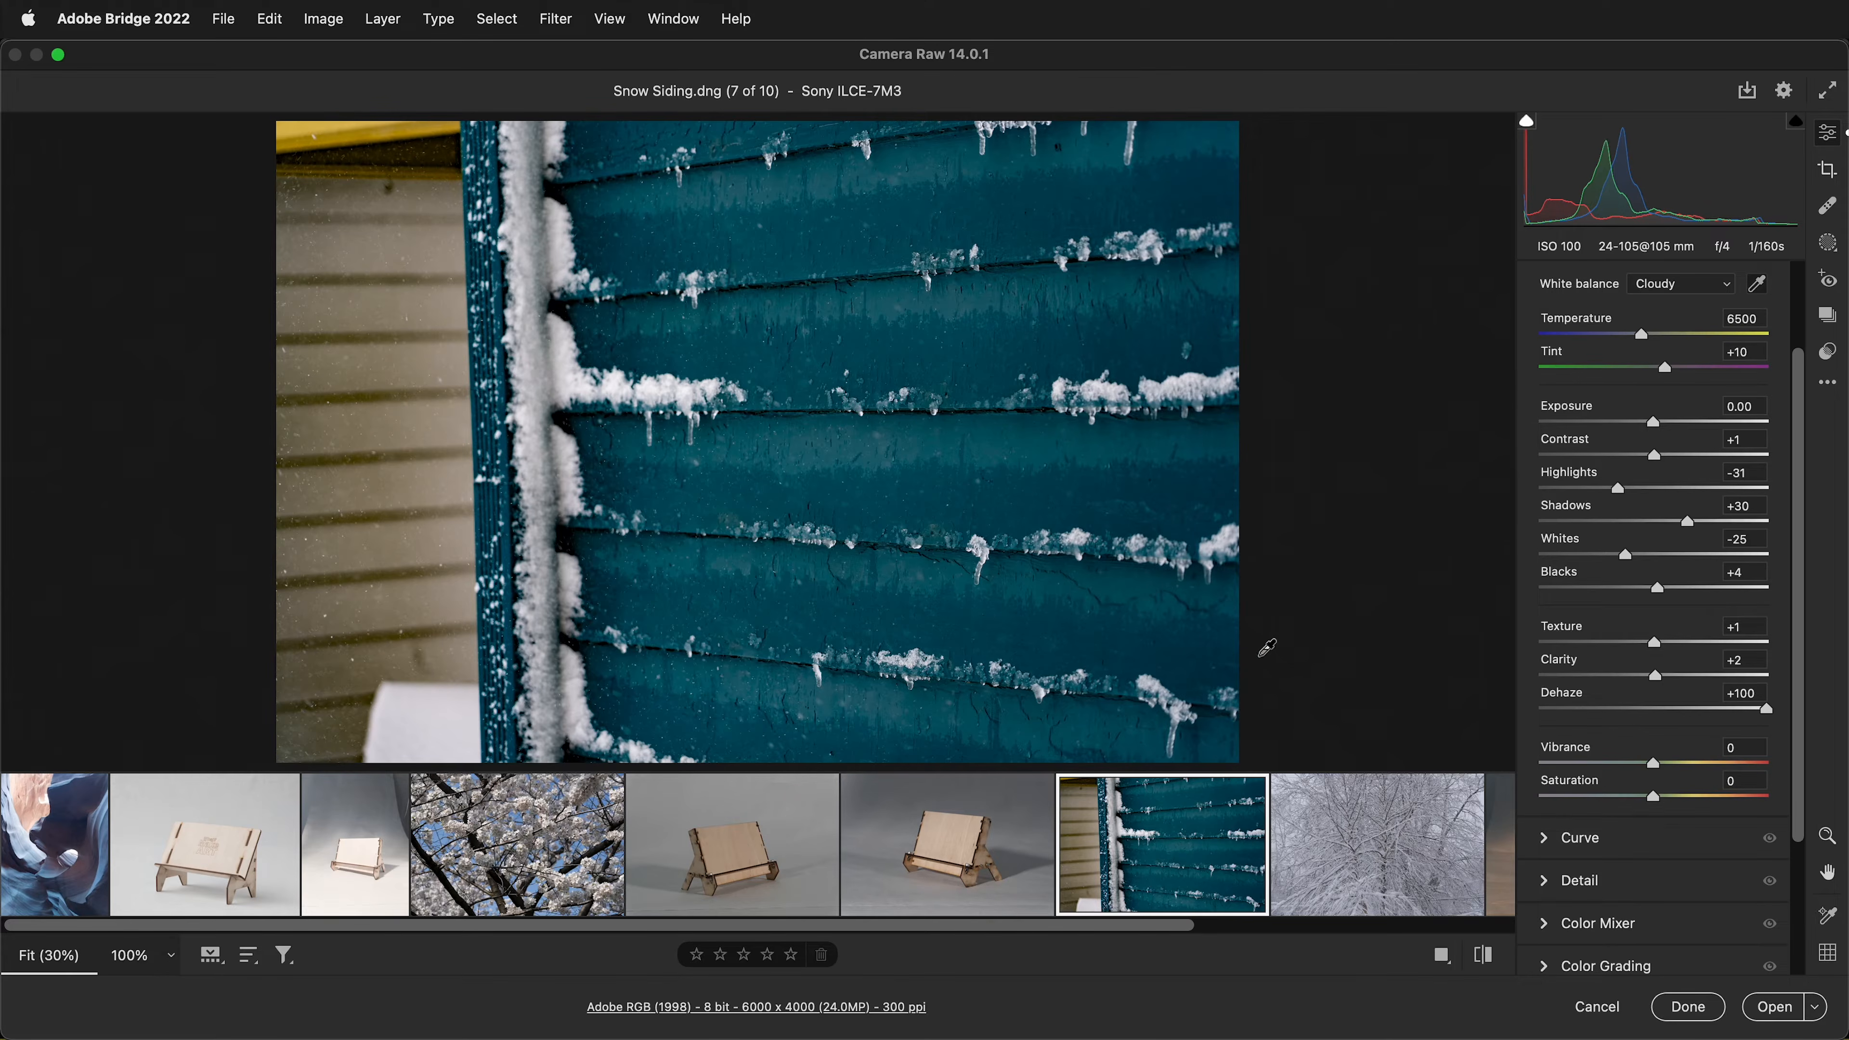
pyautogui.moveTo(1738, 714); pyautogui.dragTo(1551, 710)
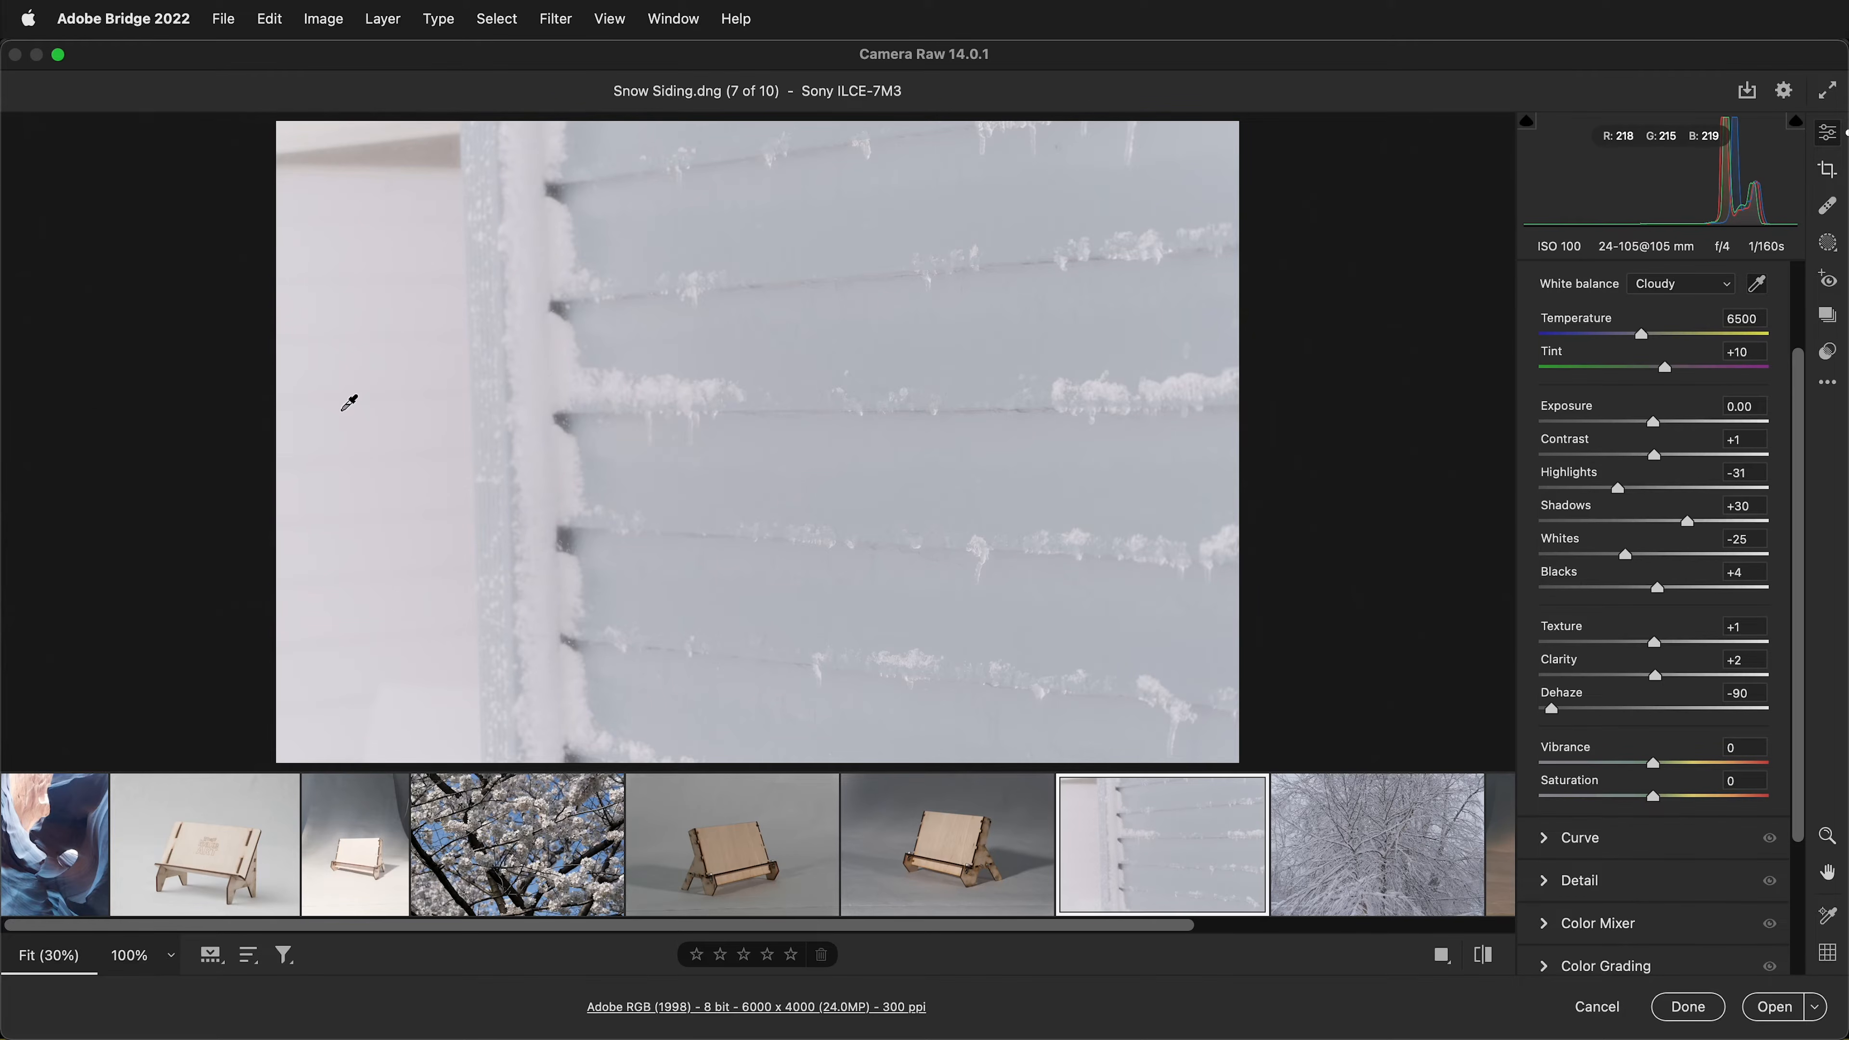
pyautogui.moveTo(1552, 709); pyautogui.dragTo(1657, 711)
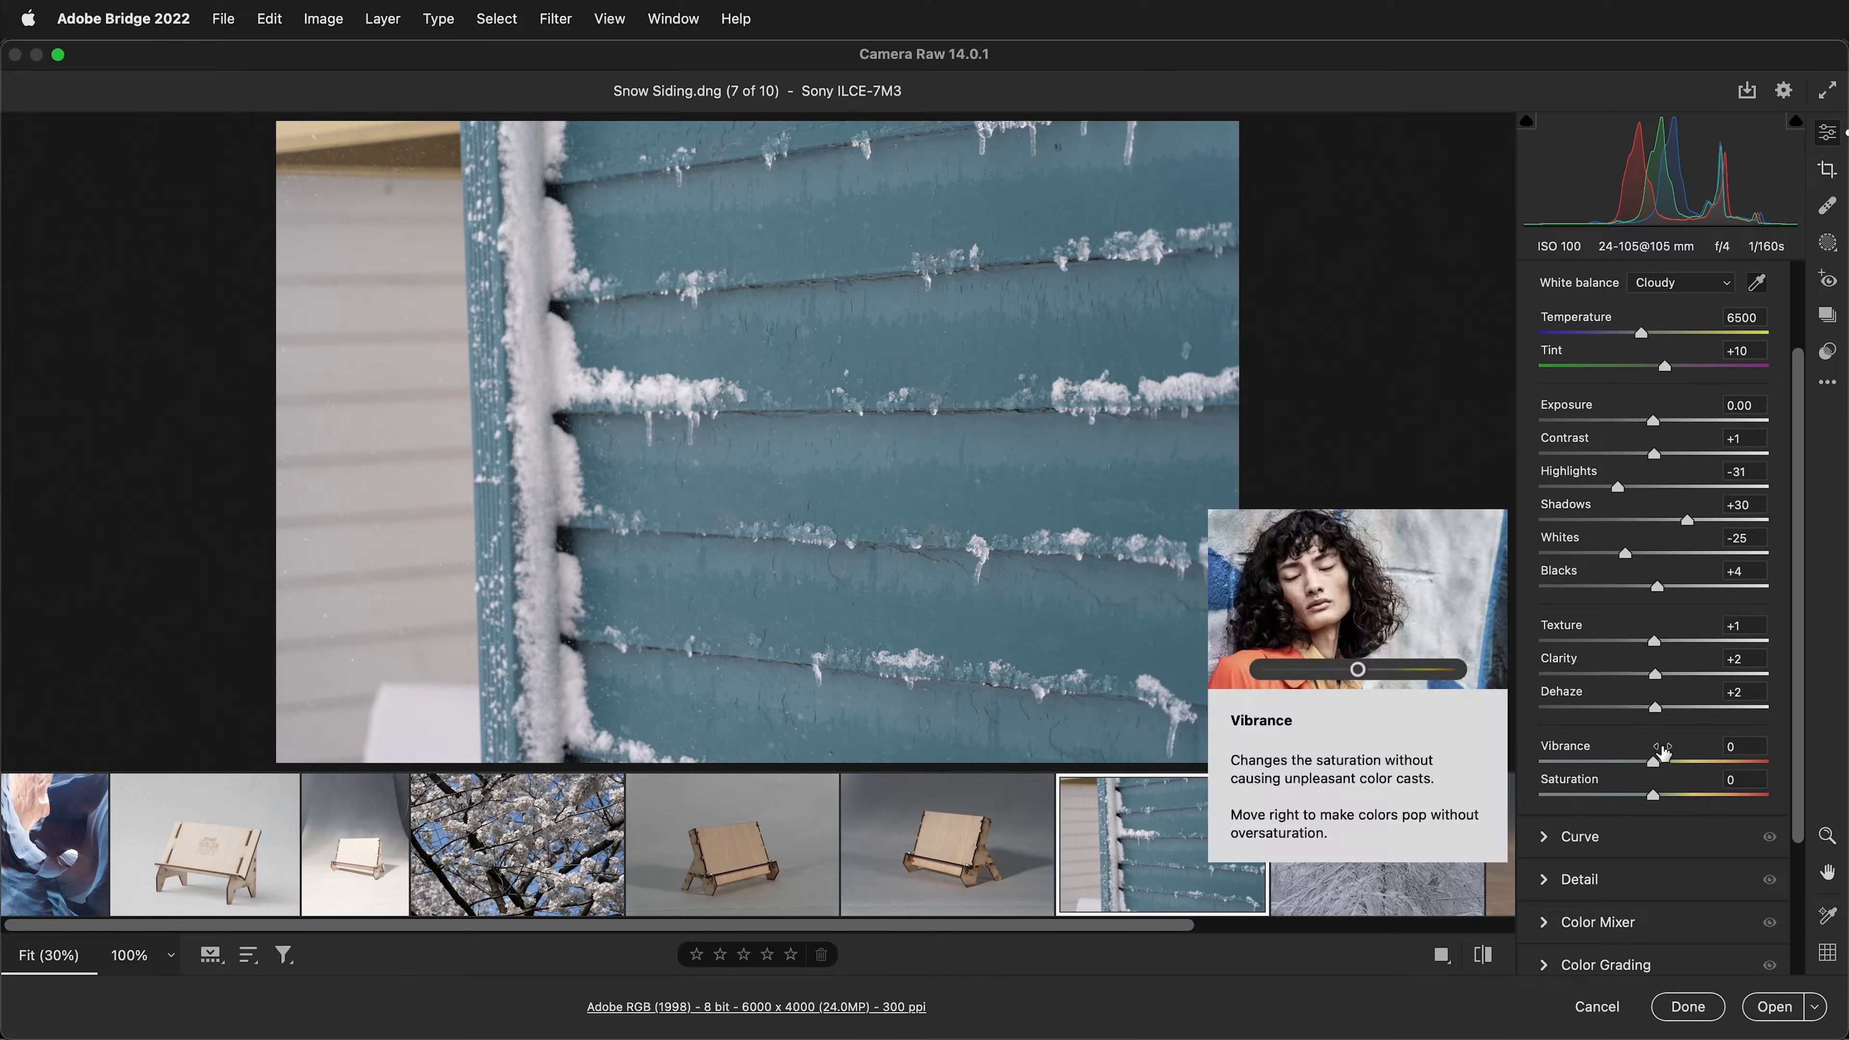
# Step: Set Vibrance to +4 and Saturation to +3, and review the Basic adjustments
pyautogui.moveTo(1656, 797)
pyautogui.mouseDown()
pyautogui.moveTo(1737, 804)
pyautogui.moveTo(1661, 810)
pyautogui.moveTo(1653, 763)
pyautogui.moveTo(1732, 764)
pyautogui.moveTo(1661, 772)
pyautogui.mouseUp()
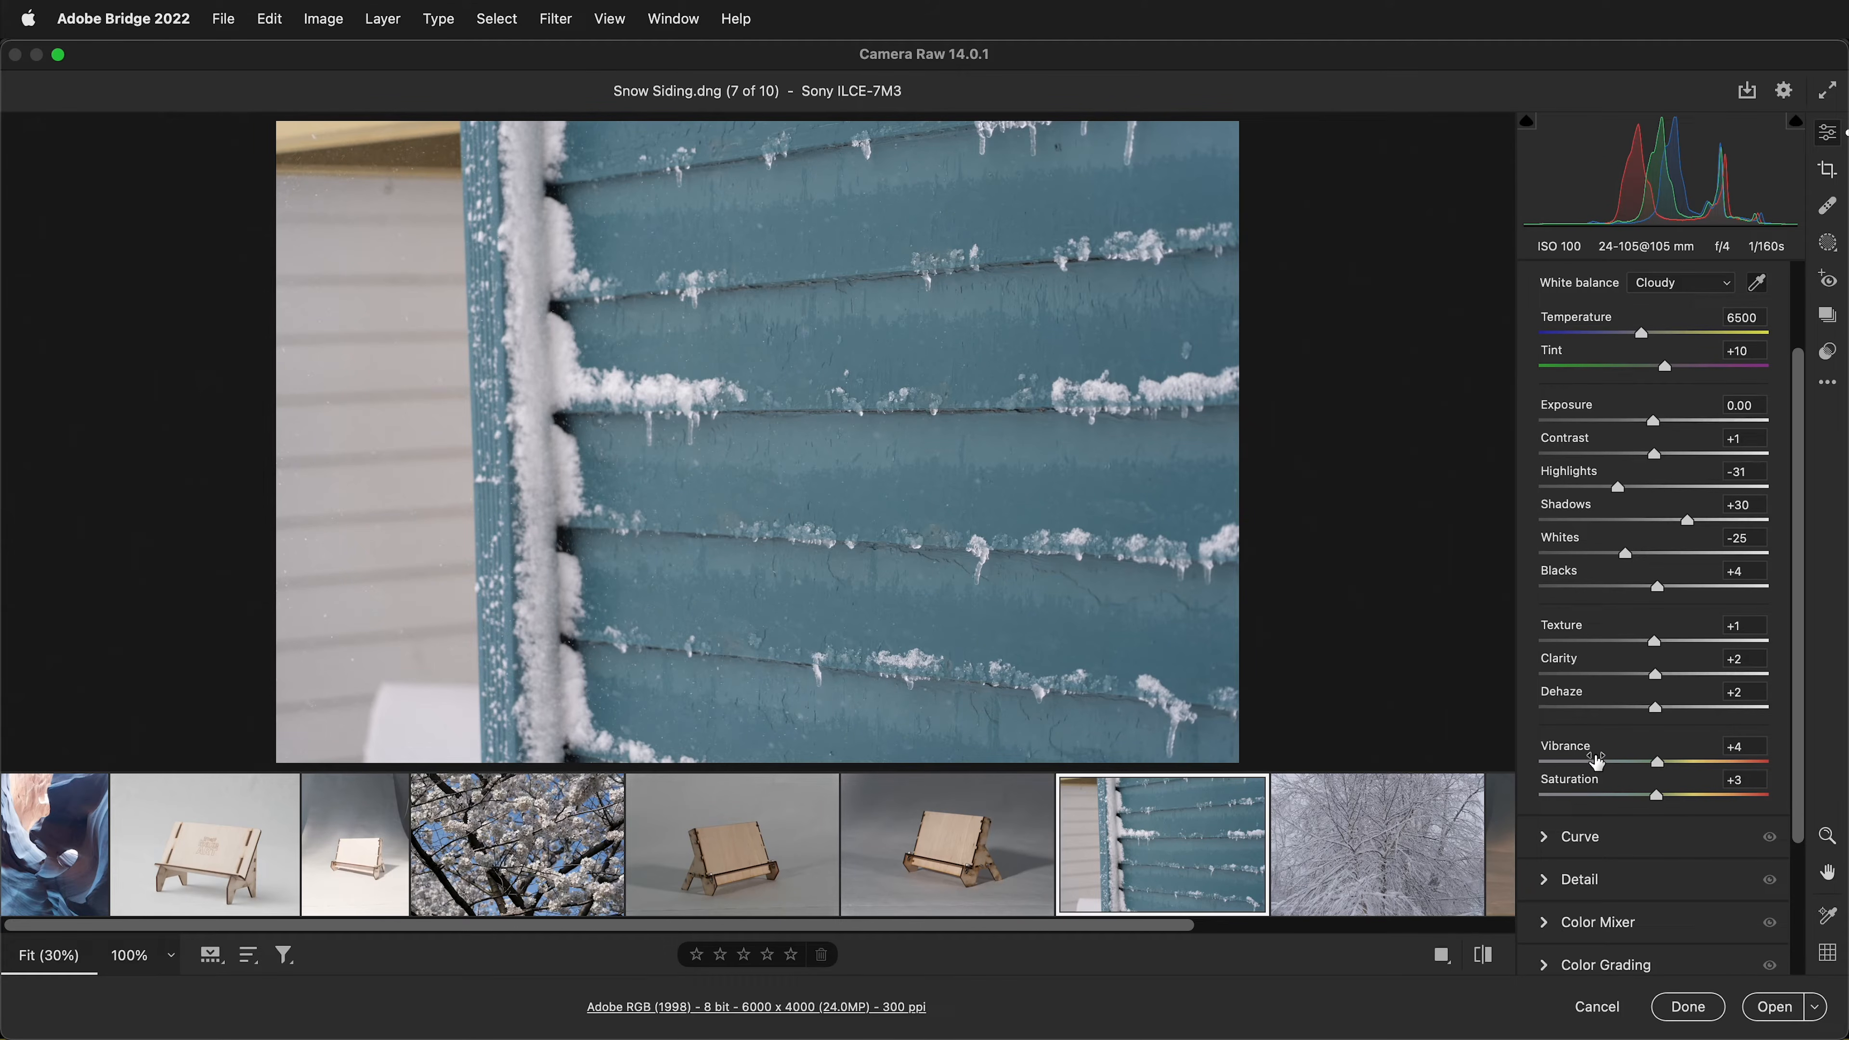
pyautogui.scroll(-1, 1595, 760)
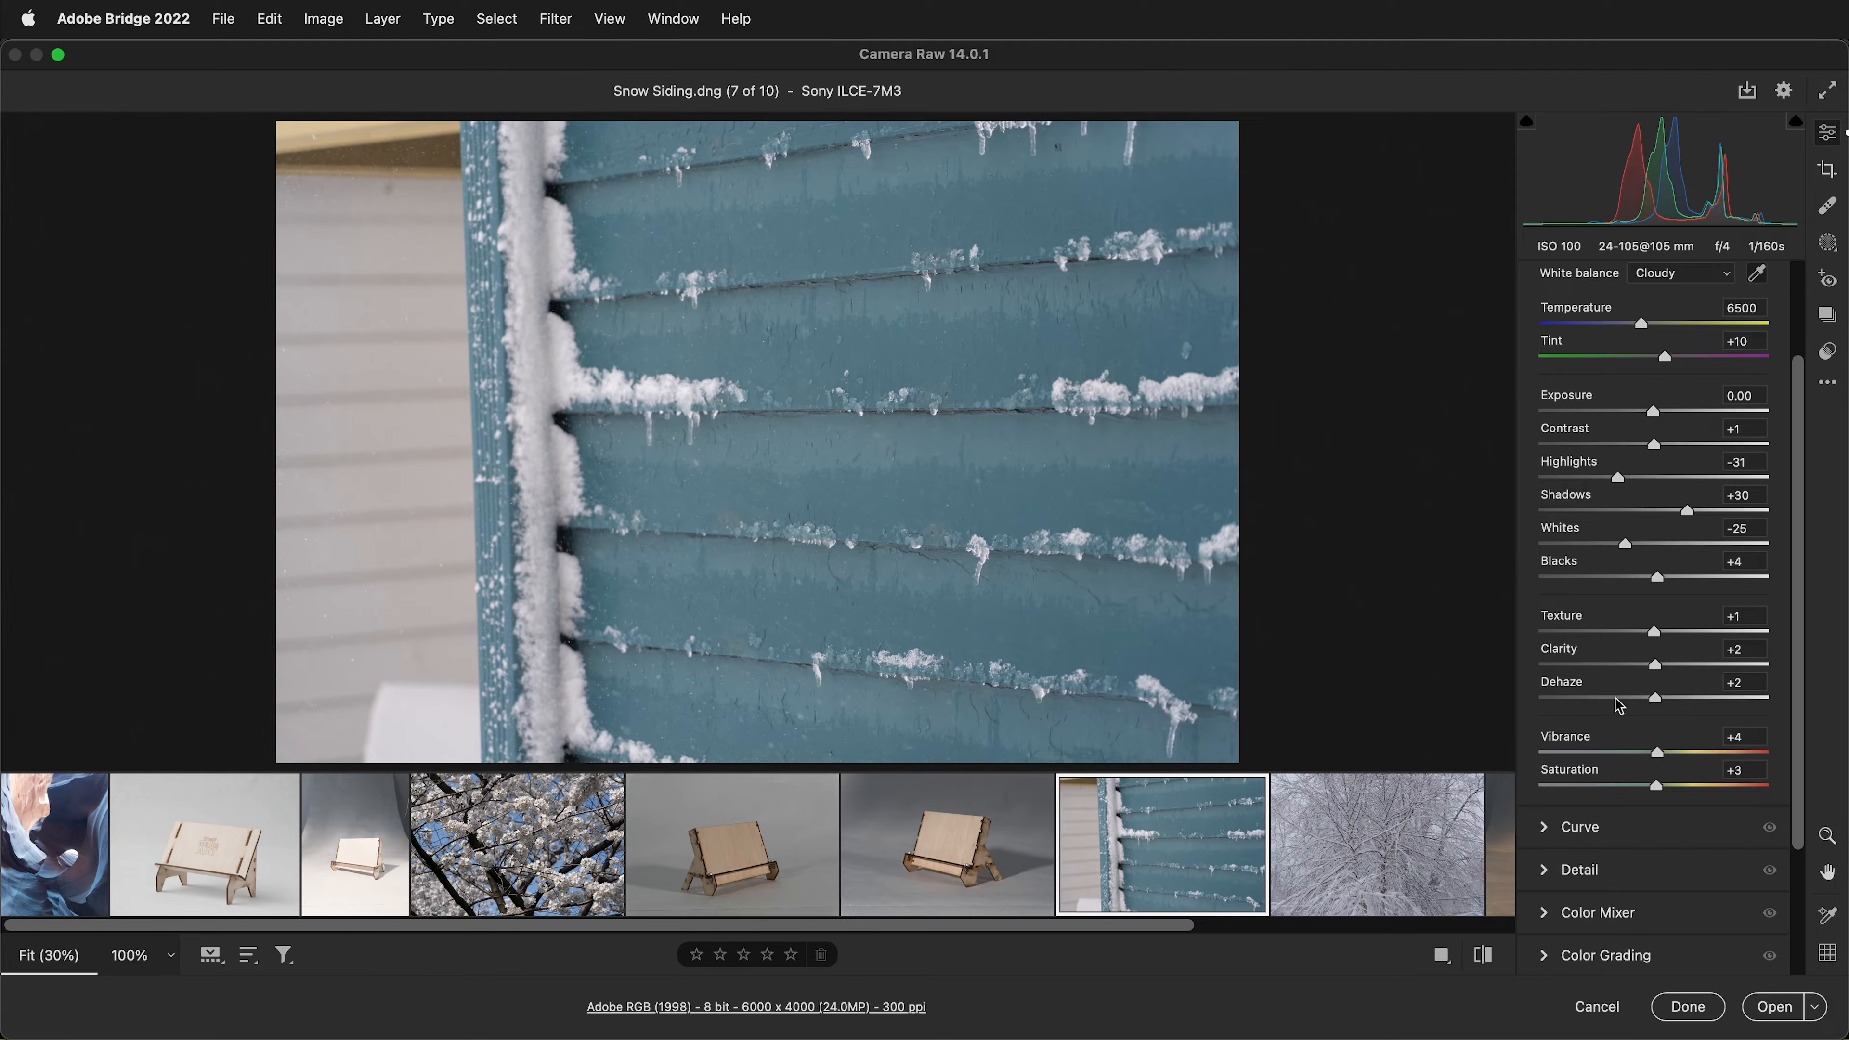
pyautogui.scroll(5, 1615, 696)
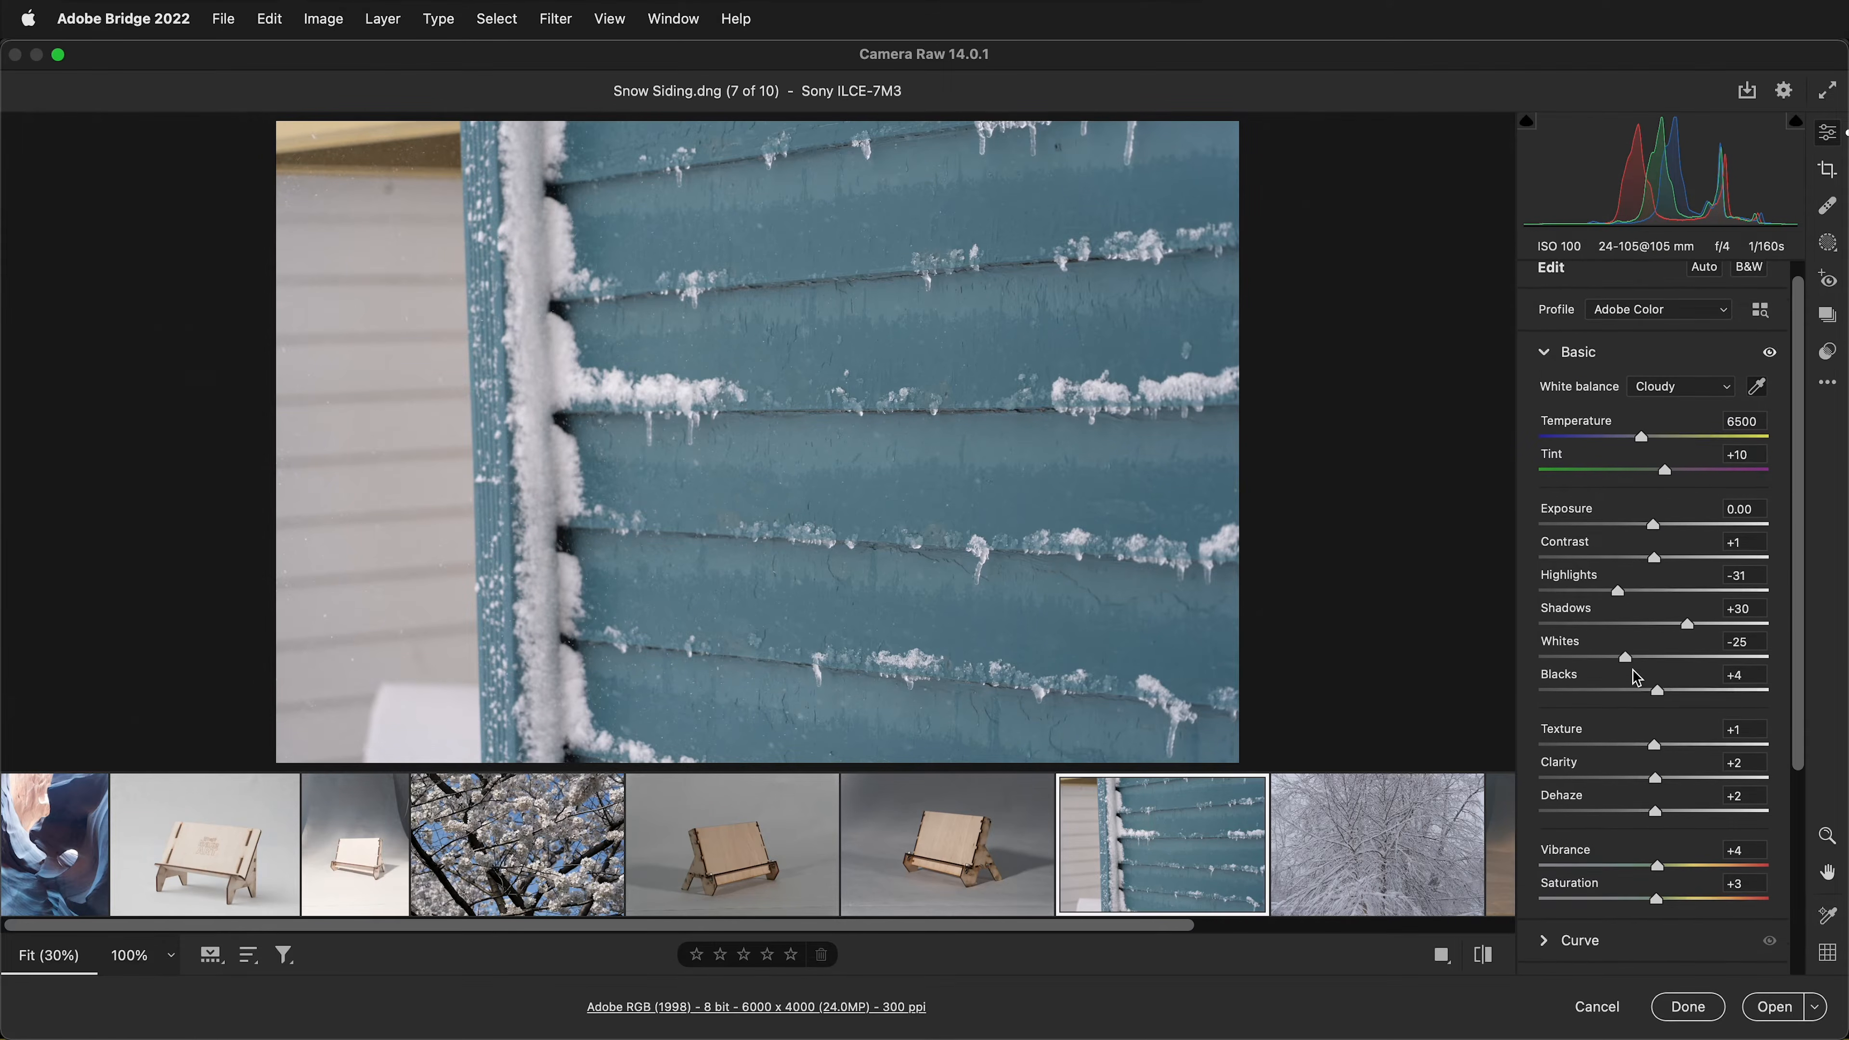
# Step: Apply Auto tone to the siding photo, and set Whites to +44, Blacks to -46 and Texture to +22
pyautogui.click(1705, 282)
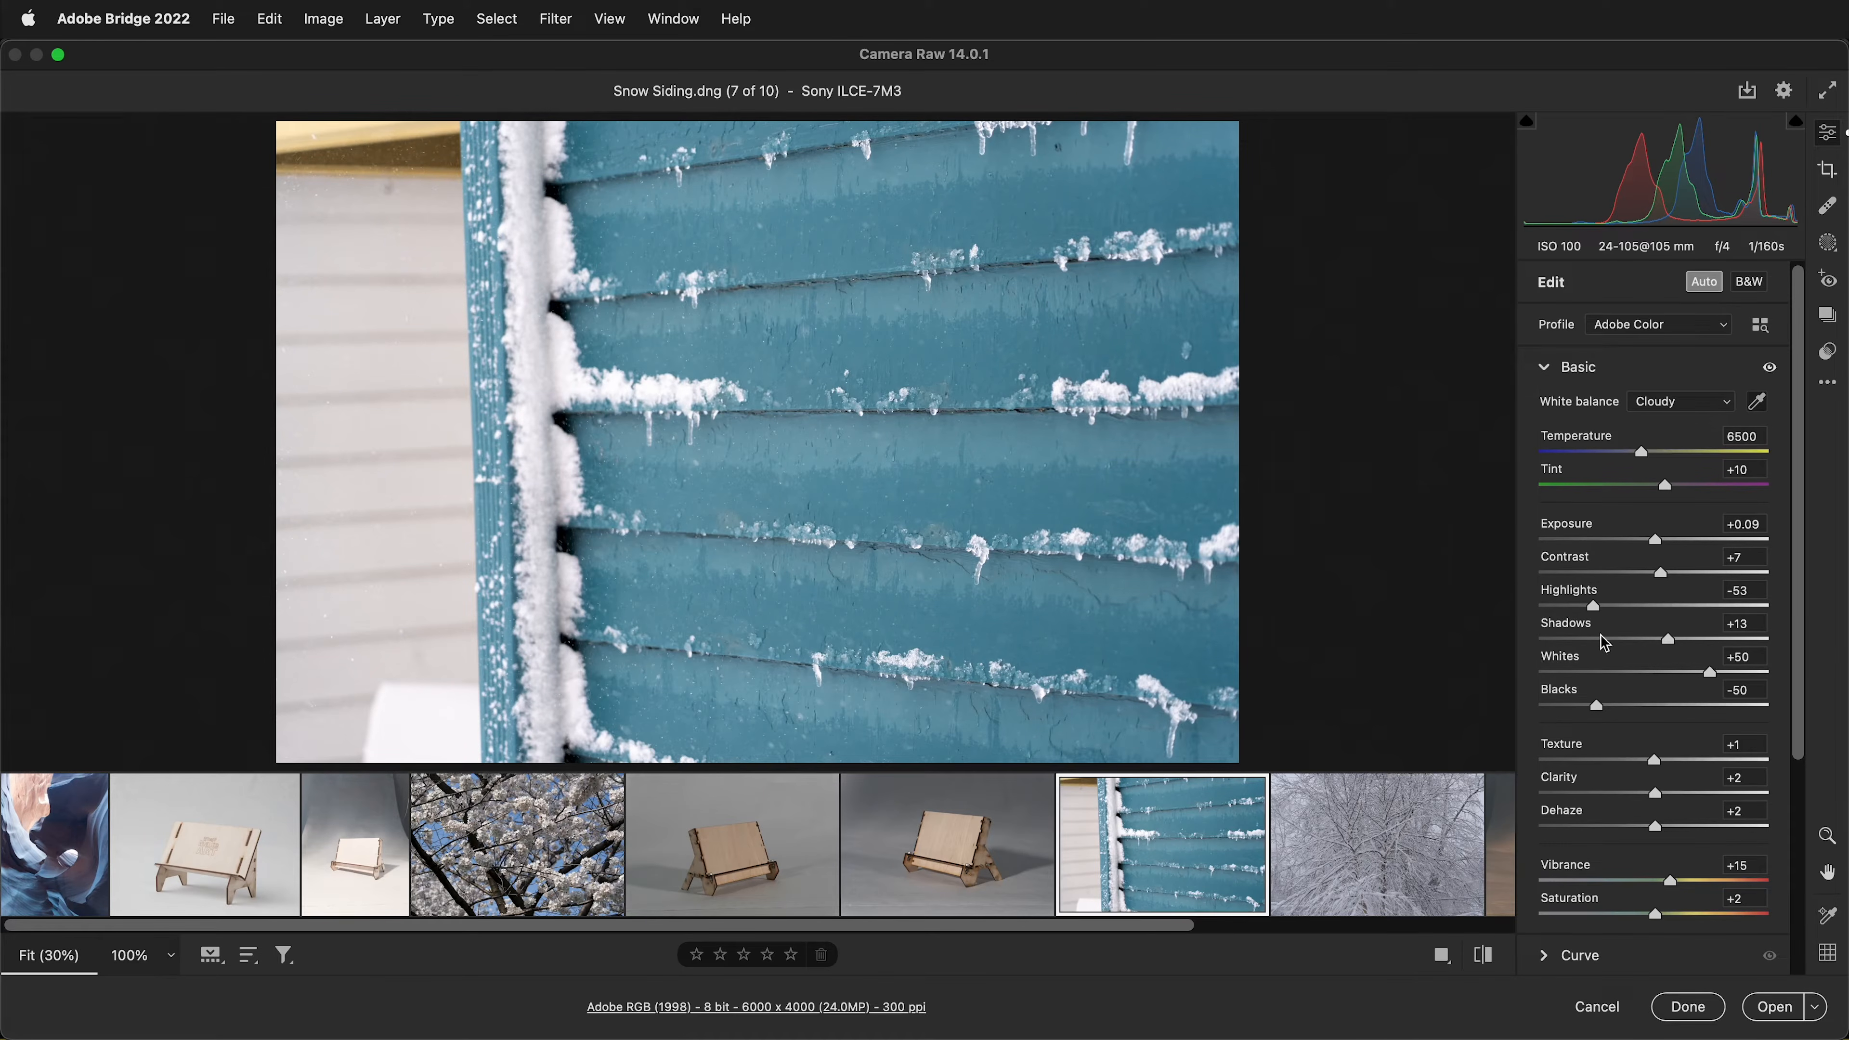
pyautogui.moveTo(1593, 606); pyautogui.dragTo(1590, 603)
pyautogui.moveTo(1597, 705); pyautogui.dragTo(1602, 705)
pyautogui.moveTo(1718, 675); pyautogui.dragTo(1710, 673)
pyautogui.moveTo(1662, 761); pyautogui.dragTo(1684, 765)
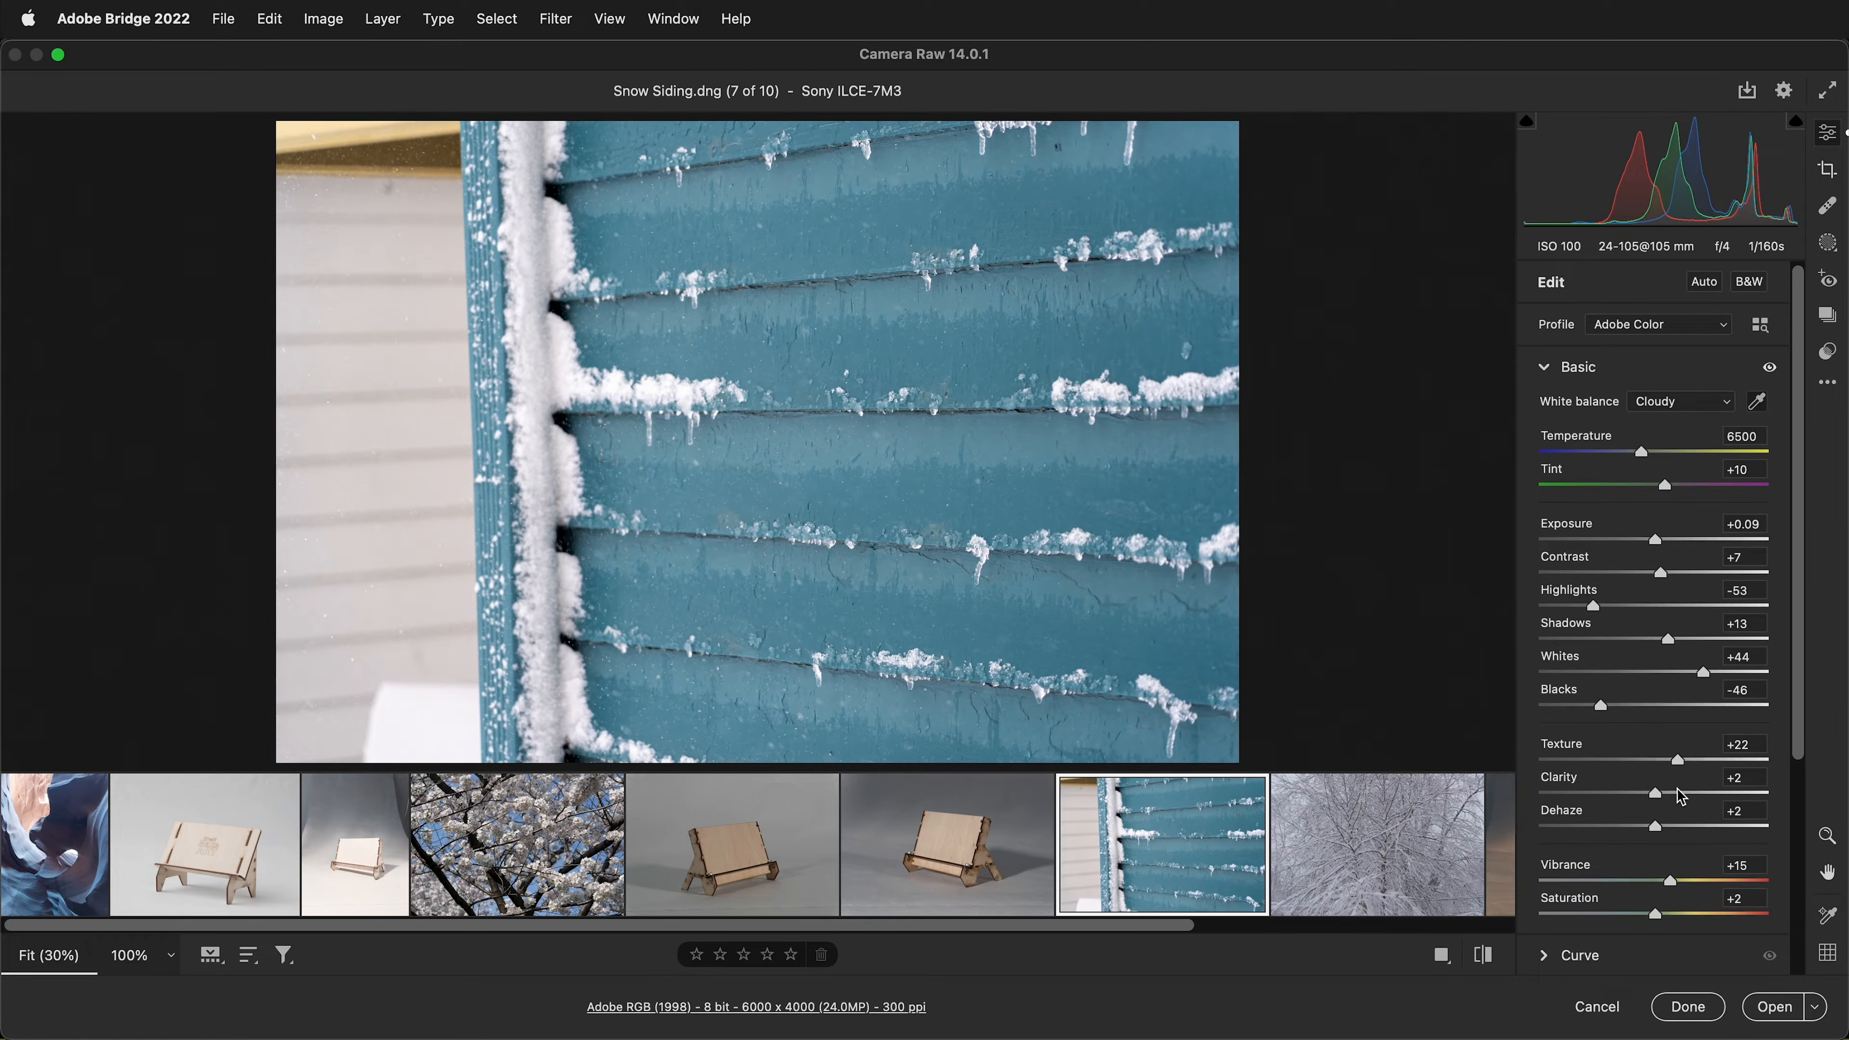
# Step: Set Dehaze to -3 and Vibrance to +16 on the siding photo
pyautogui.scroll(-1, 1642, 814)
pyautogui.moveTo(1654, 823); pyautogui.dragTo(1637, 823)
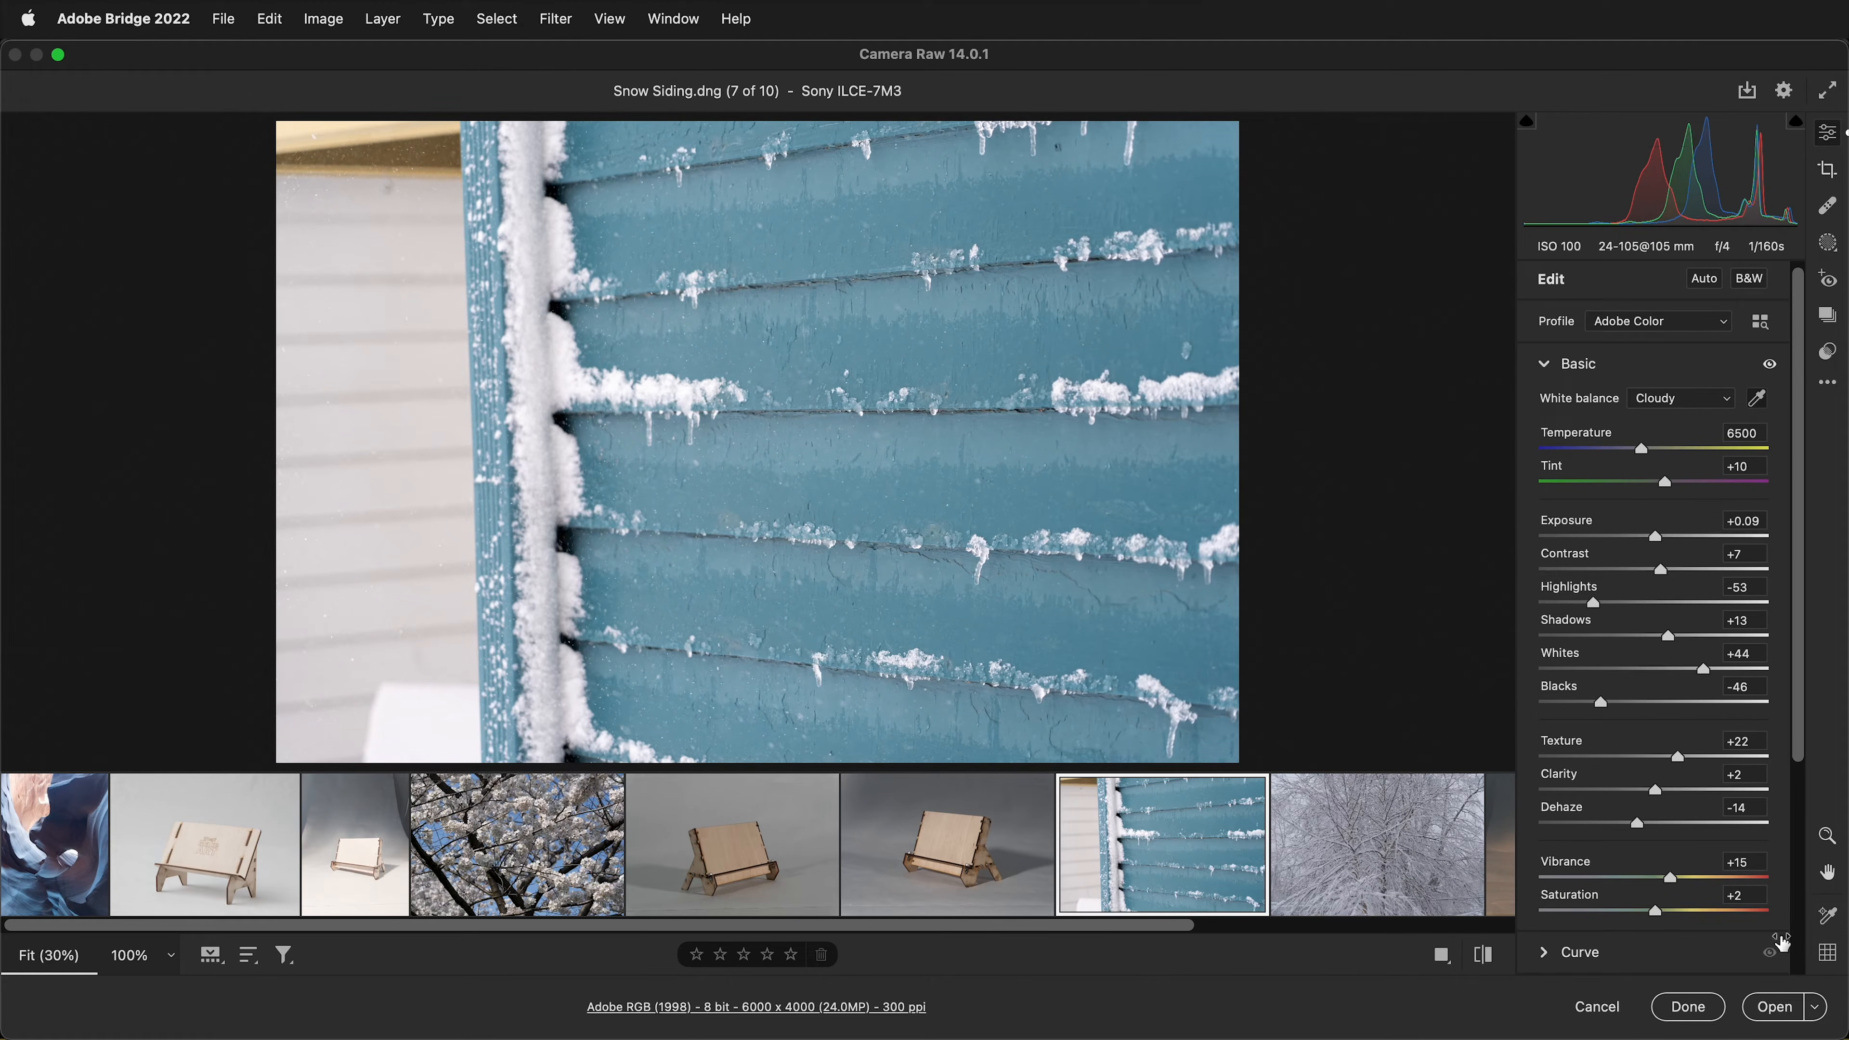
pyautogui.moveTo(1638, 823); pyautogui.dragTo(1650, 823)
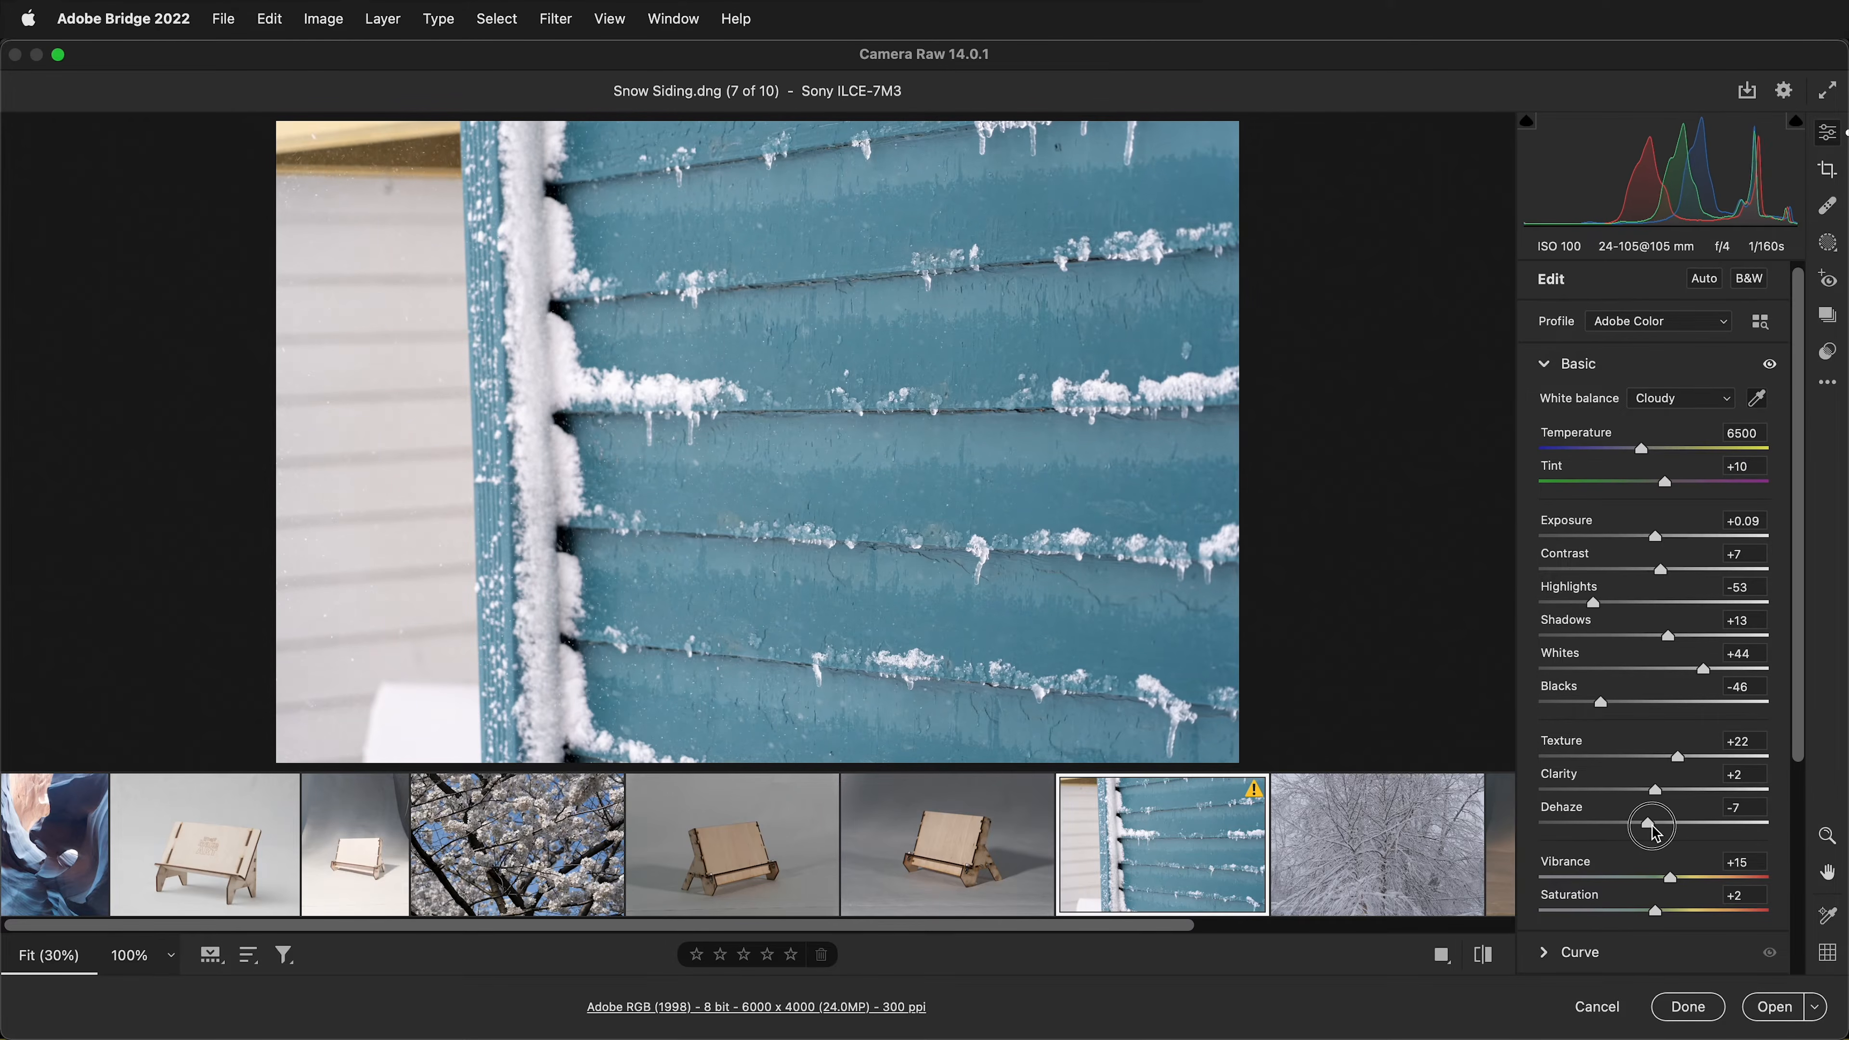
pyautogui.scroll(-1, 1676, 729)
pyautogui.click(1673, 857)
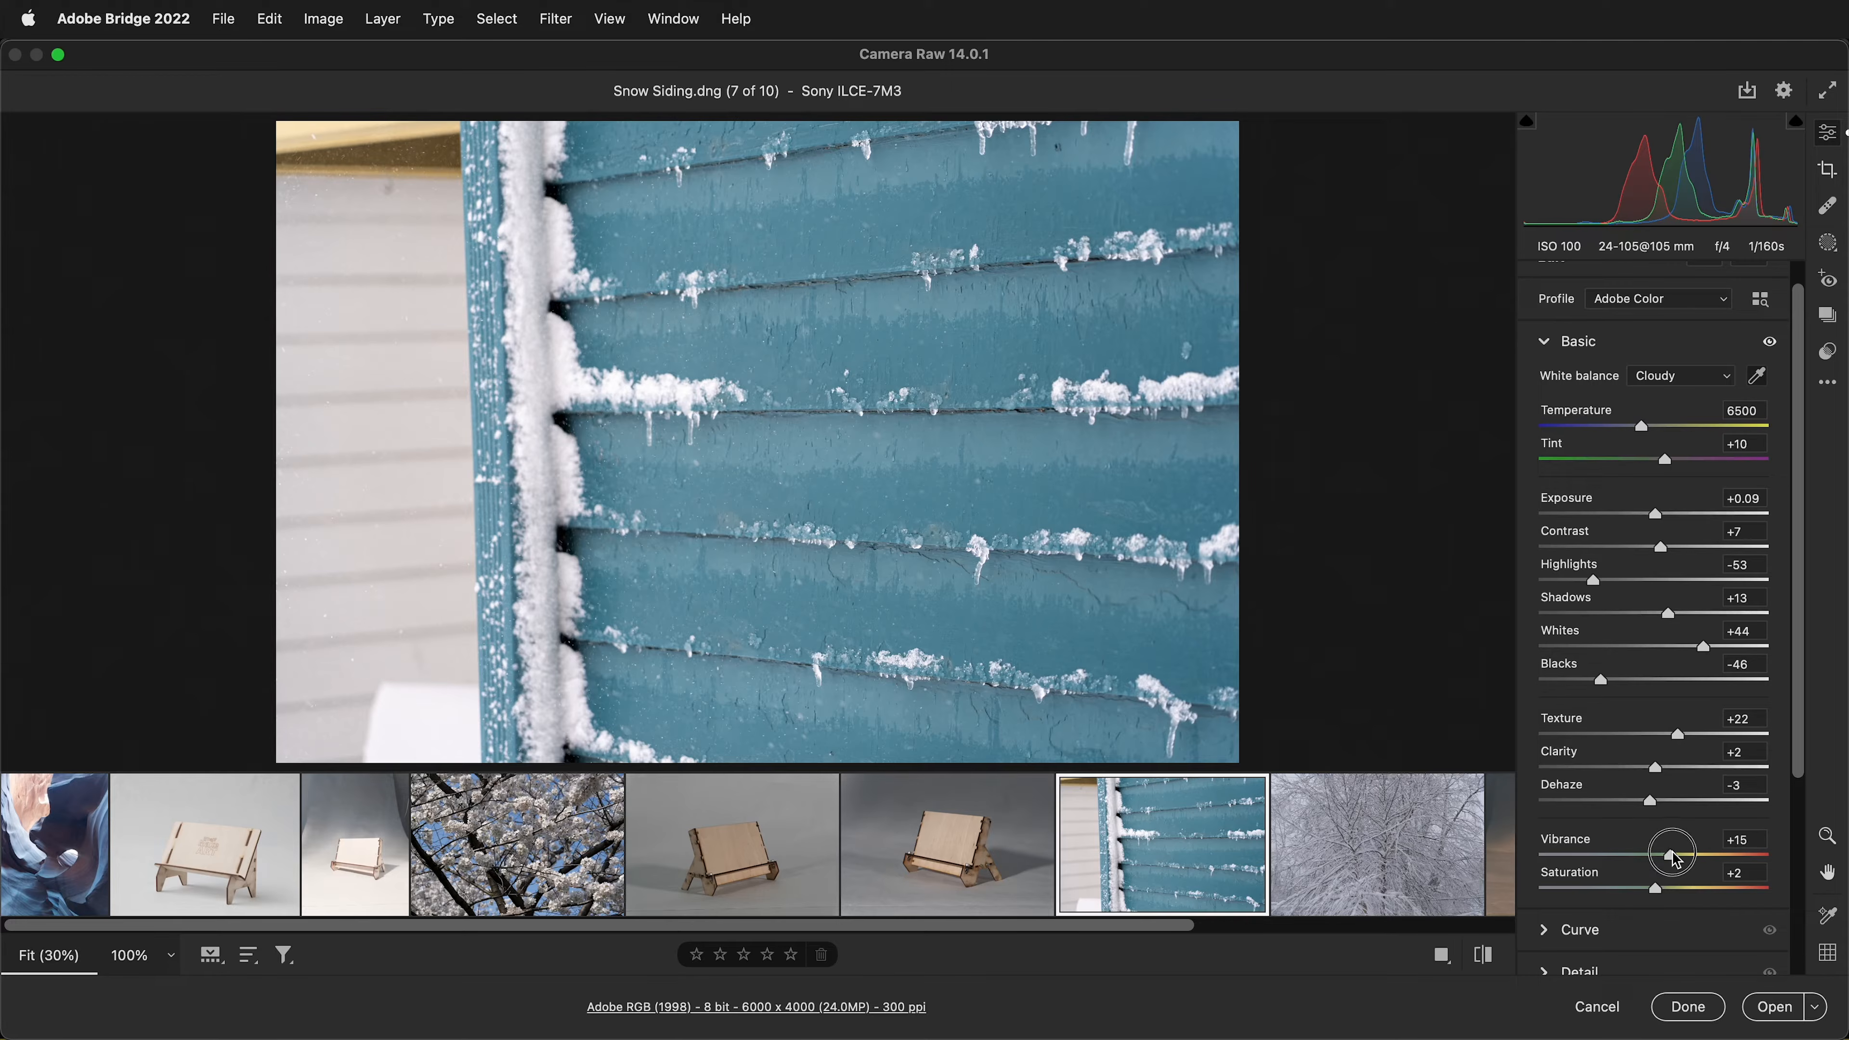
pyautogui.scroll(-2, 1616, 867)
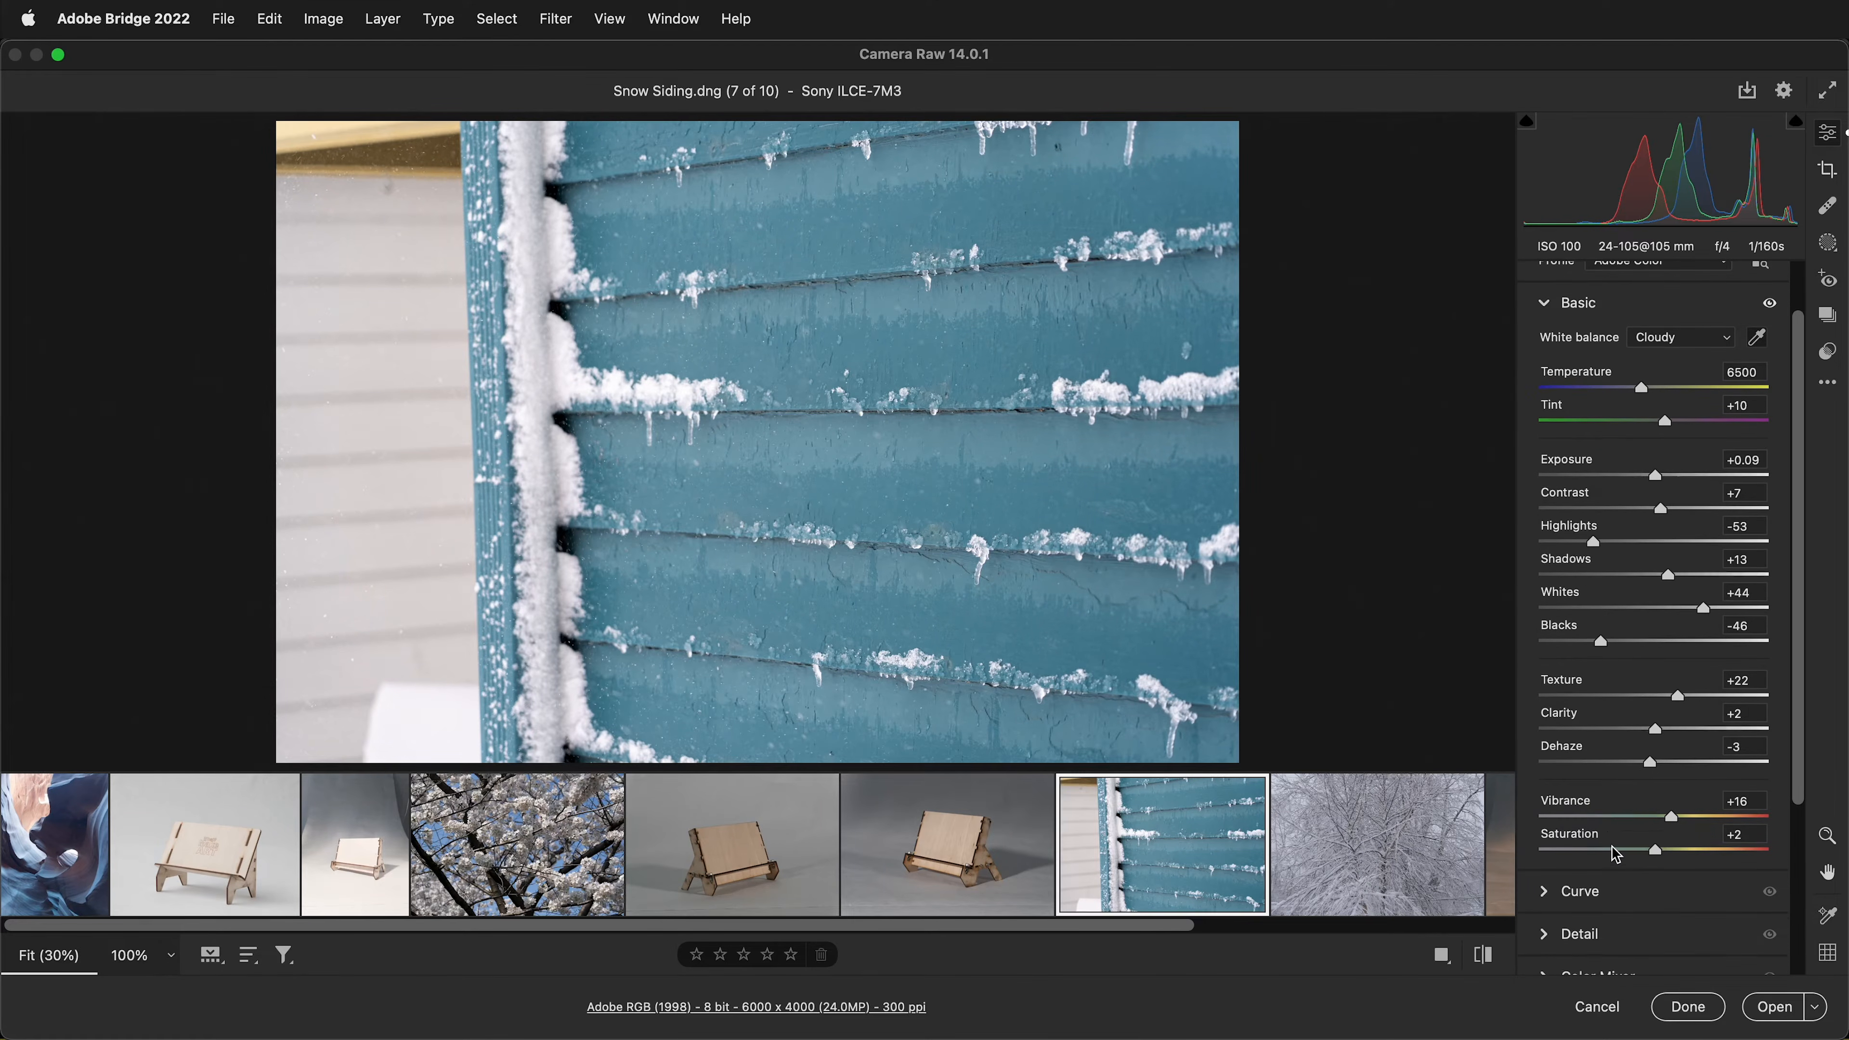
# Step: Collapse the Basic settings, and compare the photo with and without the Basic adjustments, leaving them enabled
pyautogui.click(1553, 315)
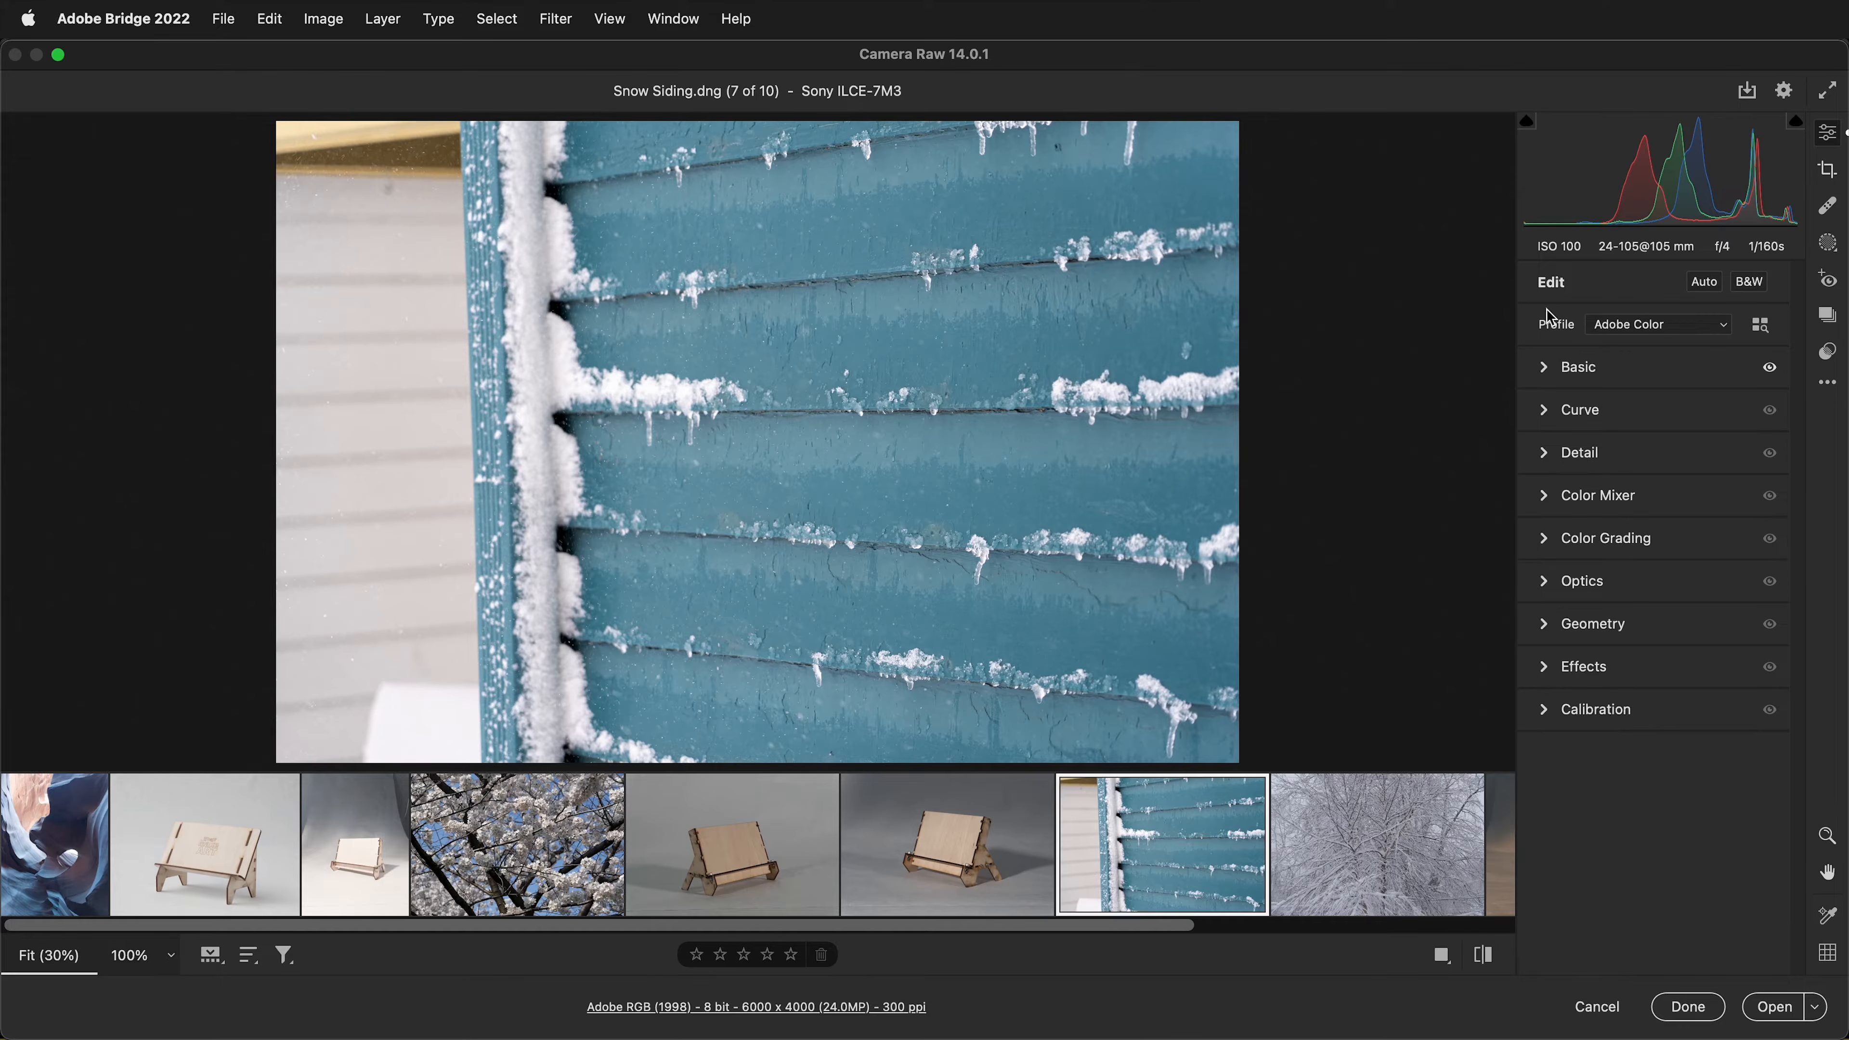
pyautogui.click(1770, 370)
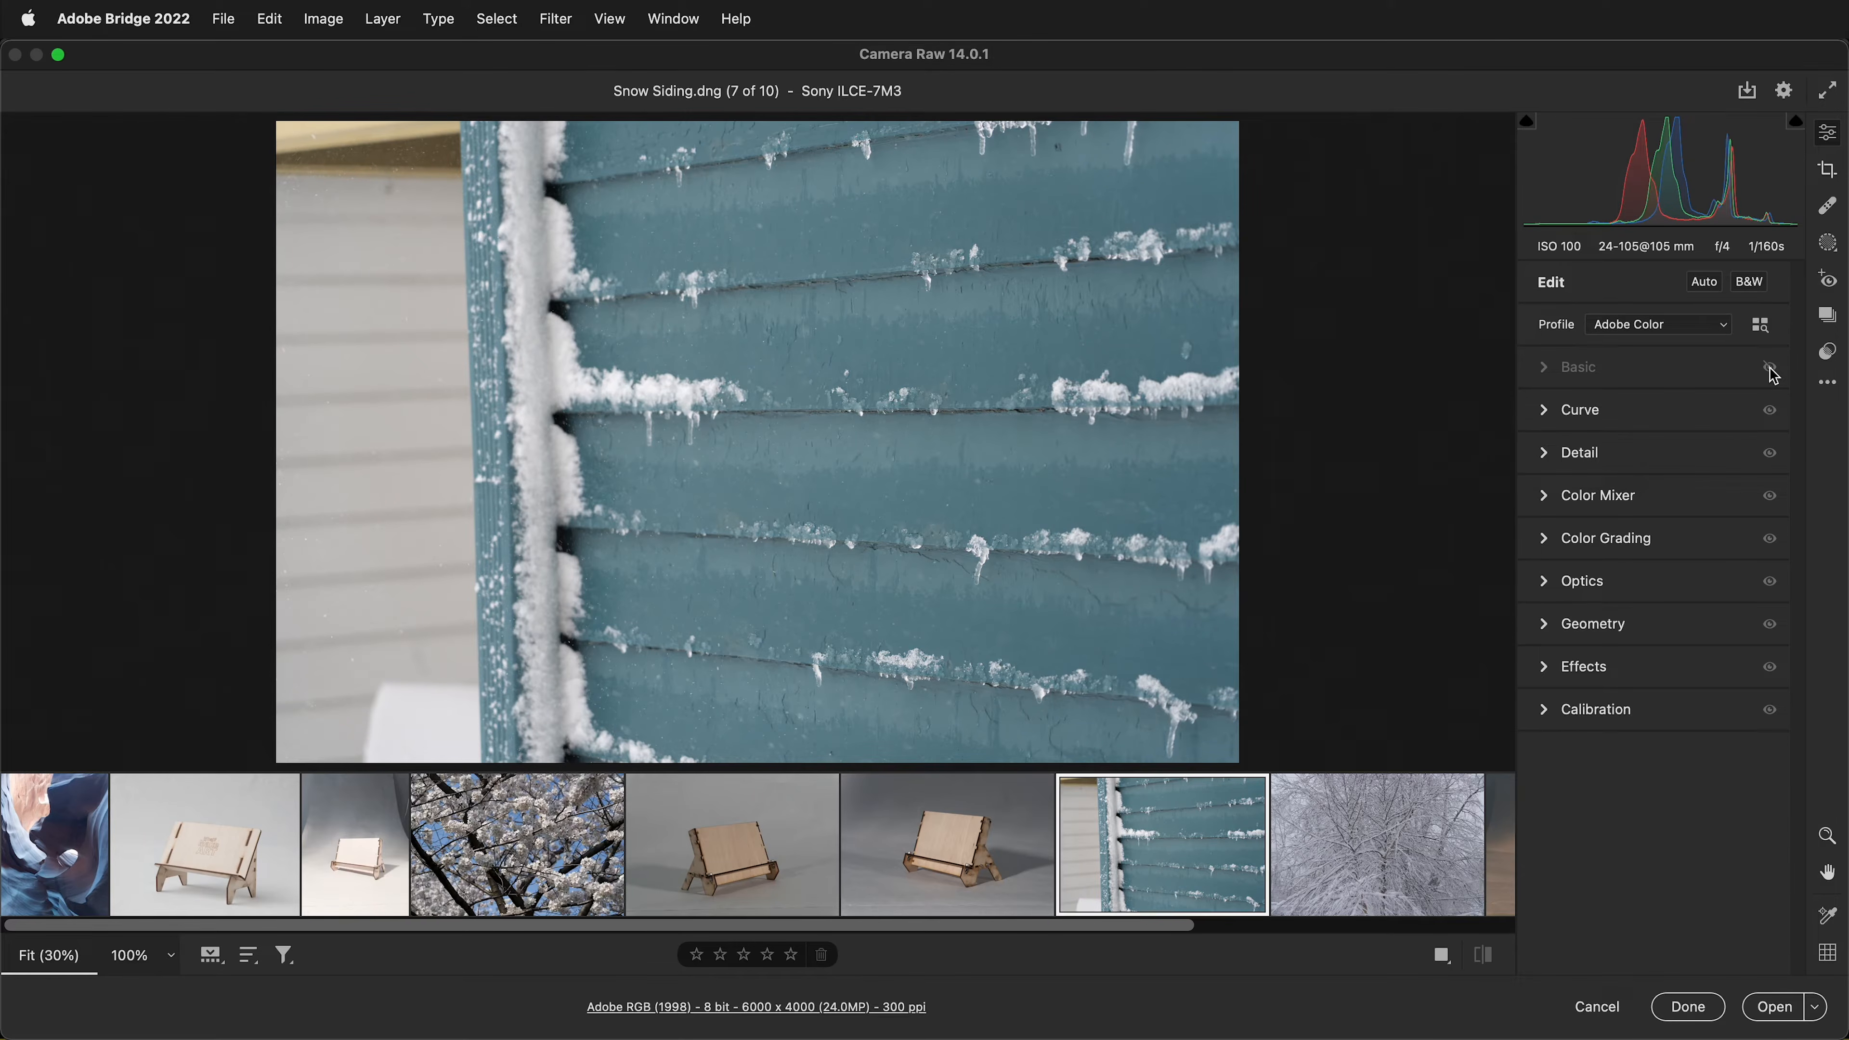
pyautogui.click(1772, 369)
pyautogui.click(1771, 369)
pyautogui.click(1771, 370)
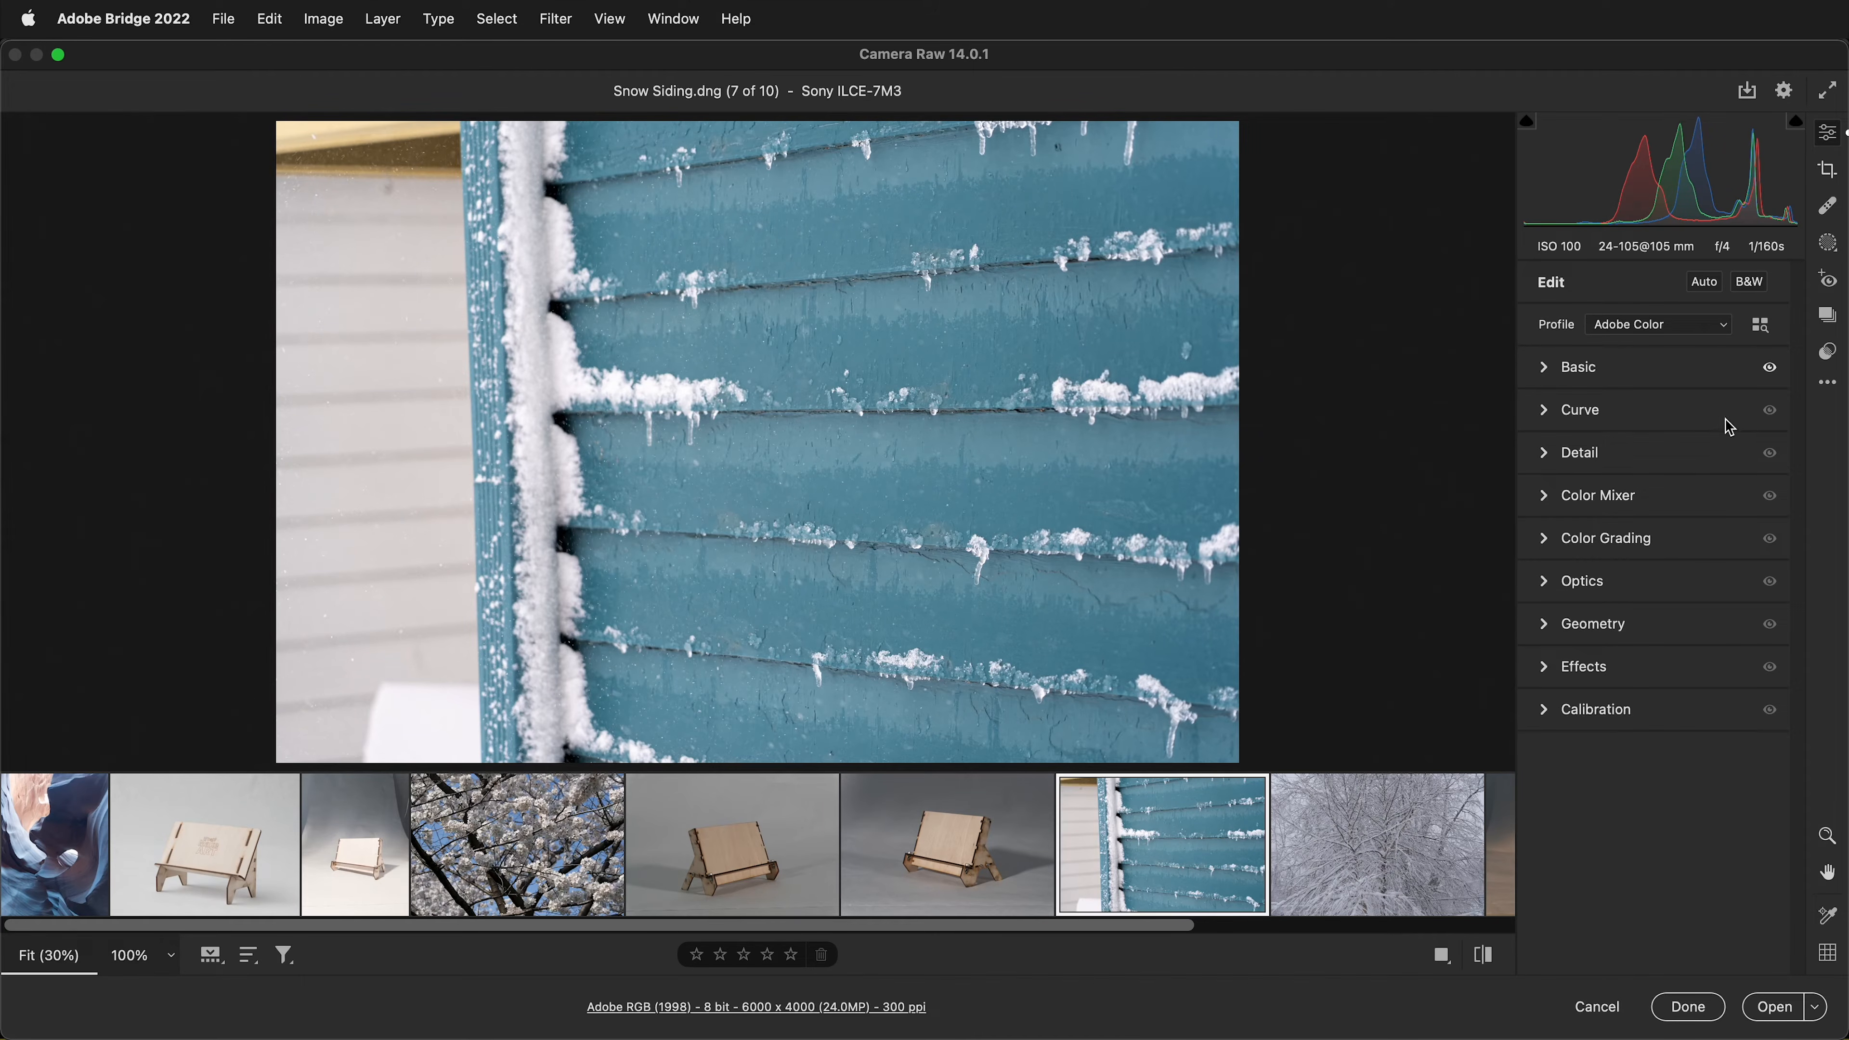
# Step: Try bending the red channel curve with points at input 176, output 154 and input 46, output 104, and reset the curve
pyautogui.click(1544, 413)
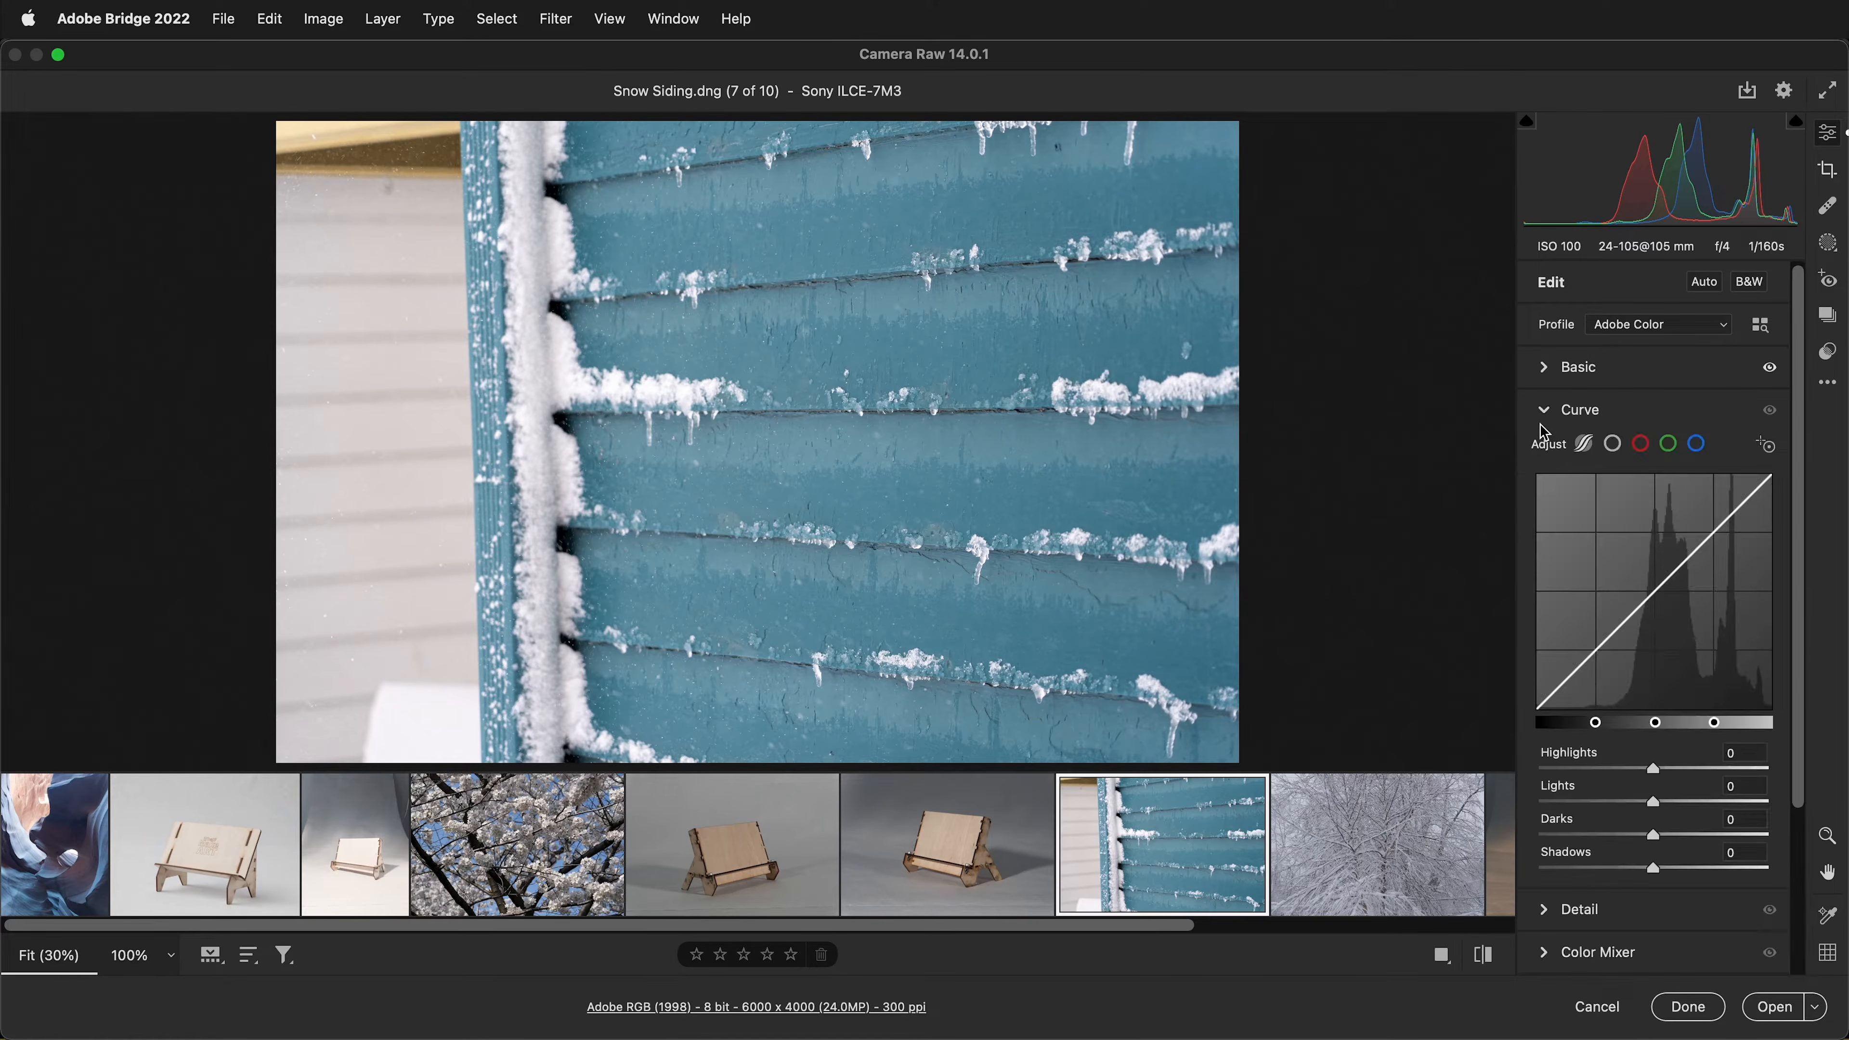
pyautogui.click(1643, 445)
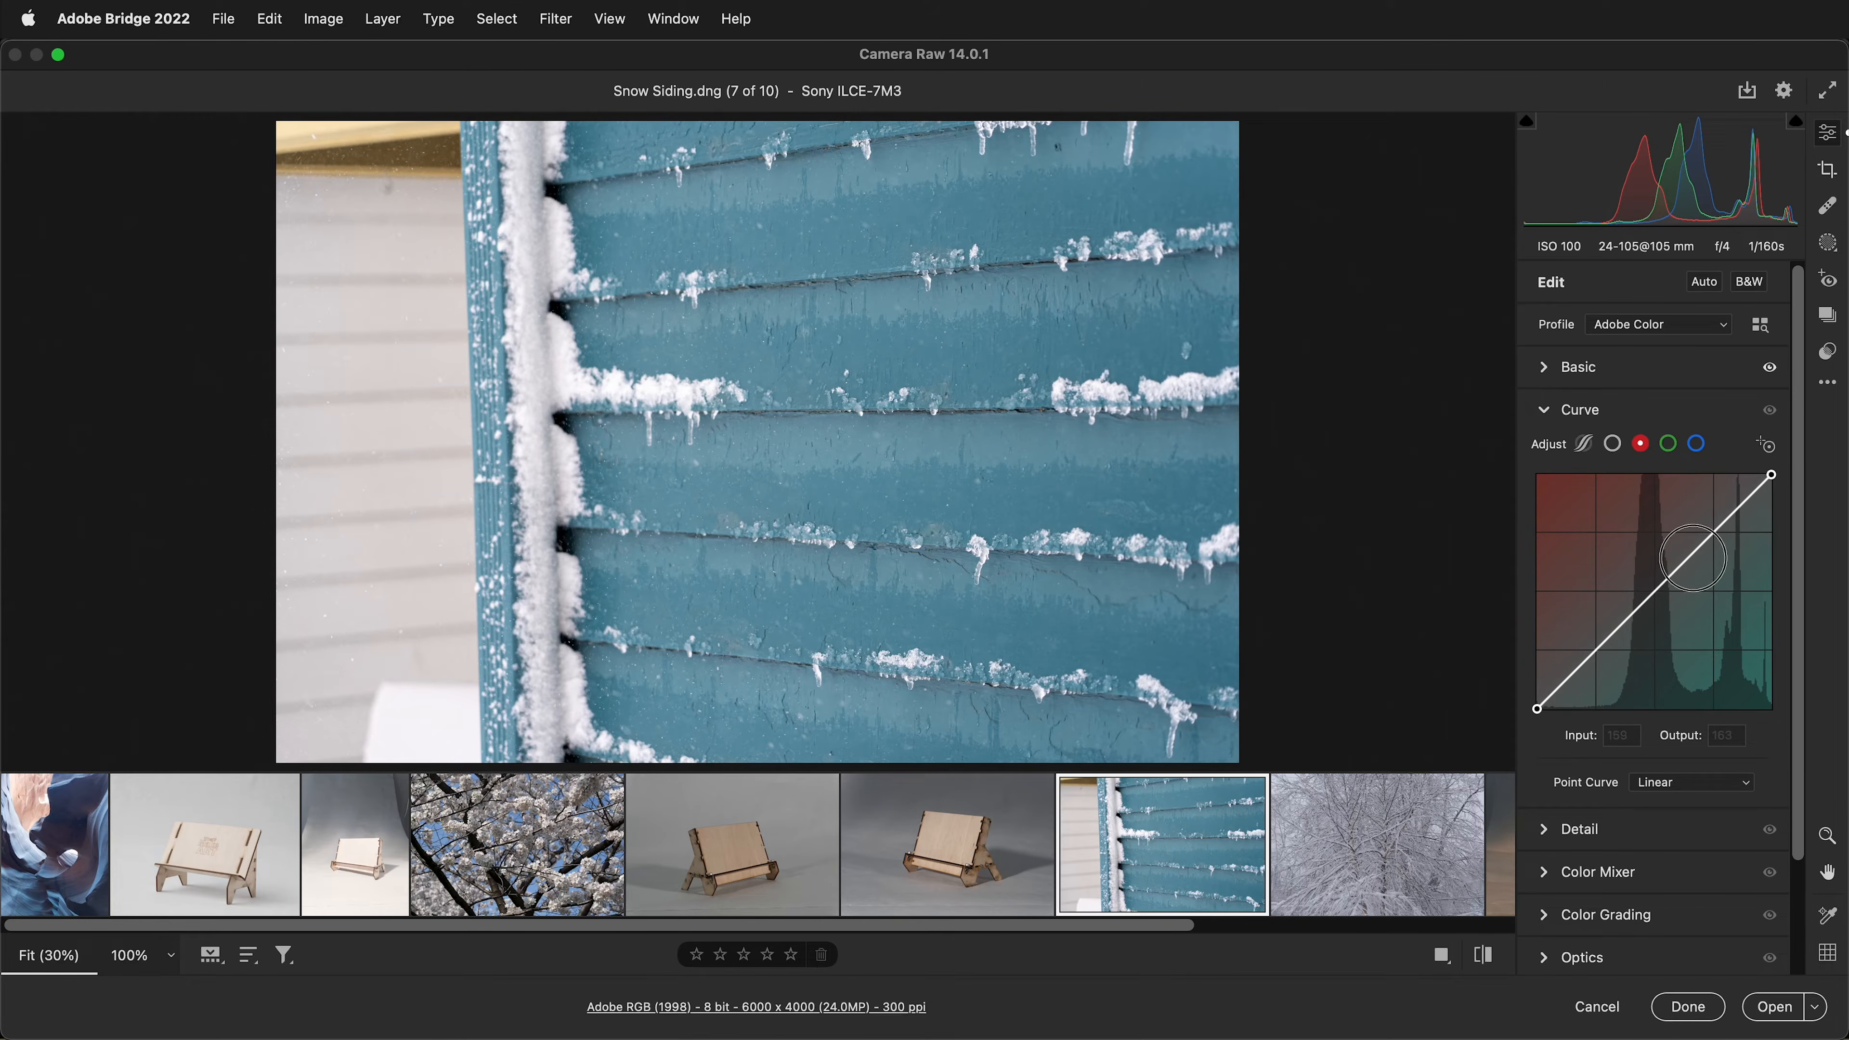
pyautogui.moveTo(1695, 551); pyautogui.dragTo(1699, 568)
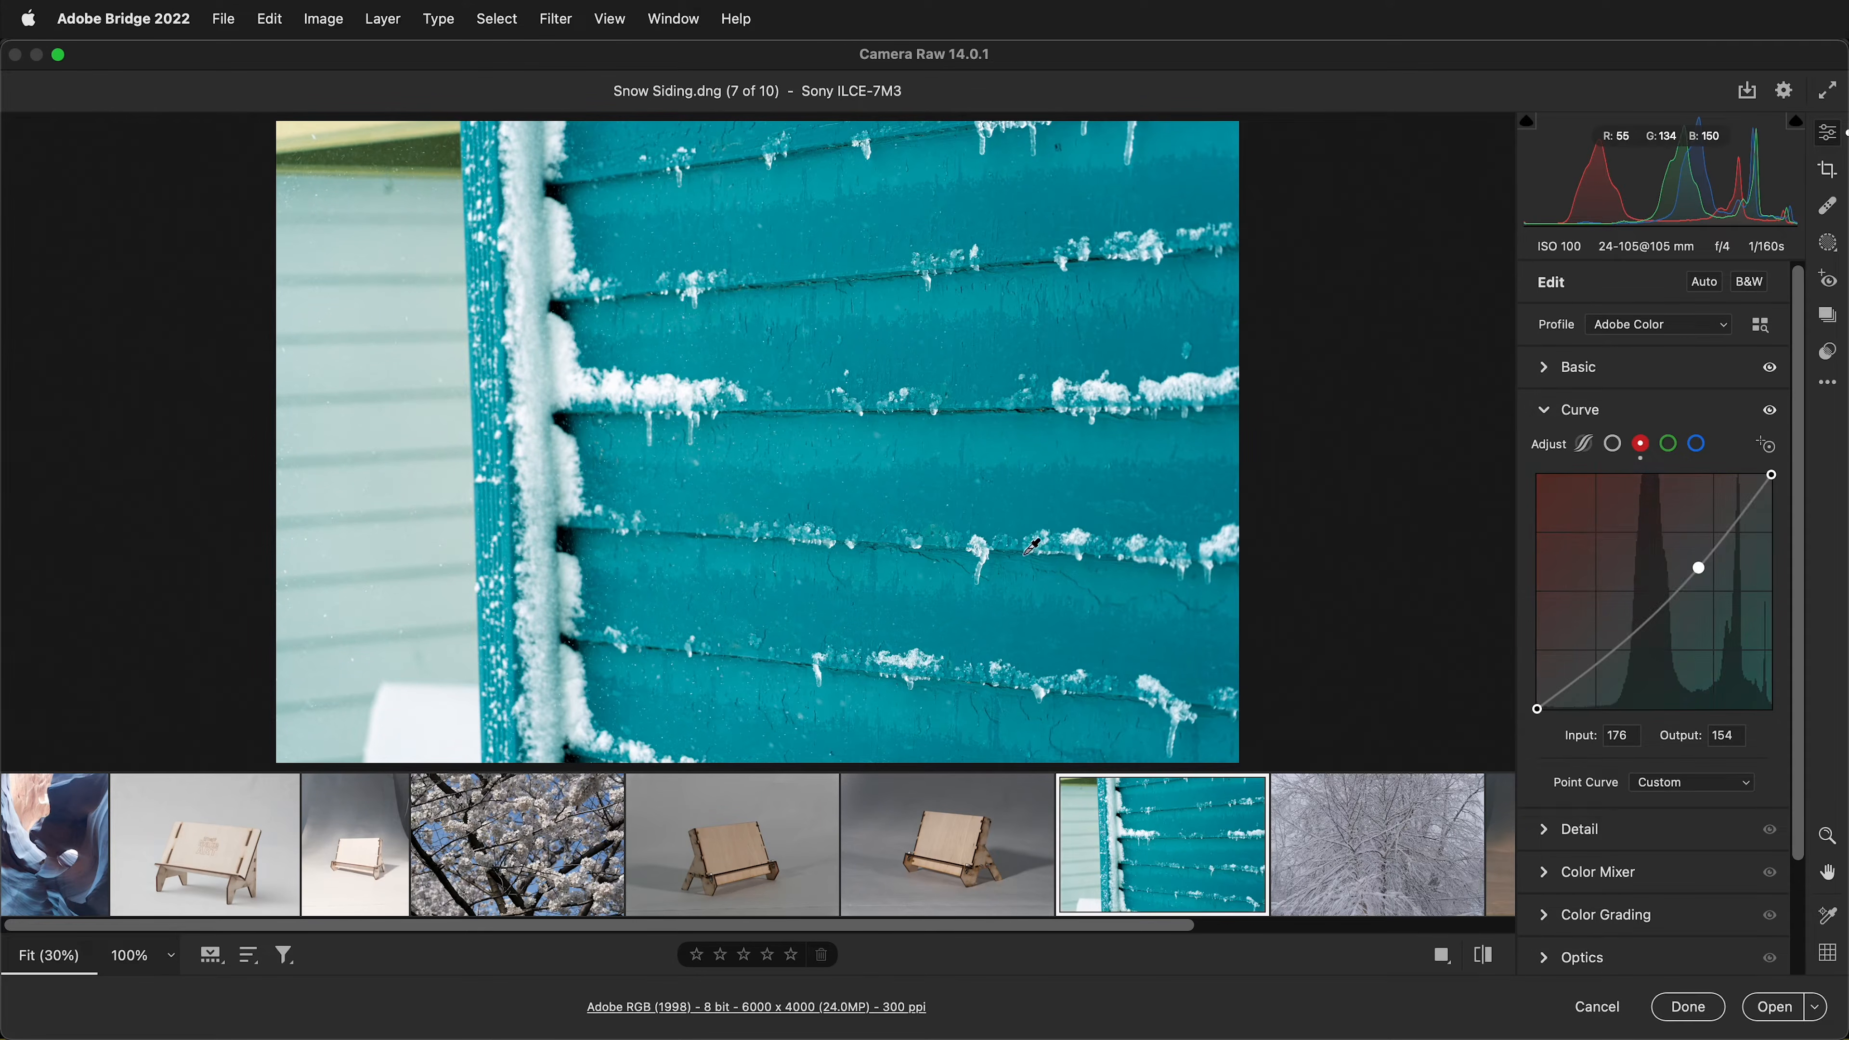
pyautogui.moveTo(1610, 648); pyautogui.dragTo(1580, 614)
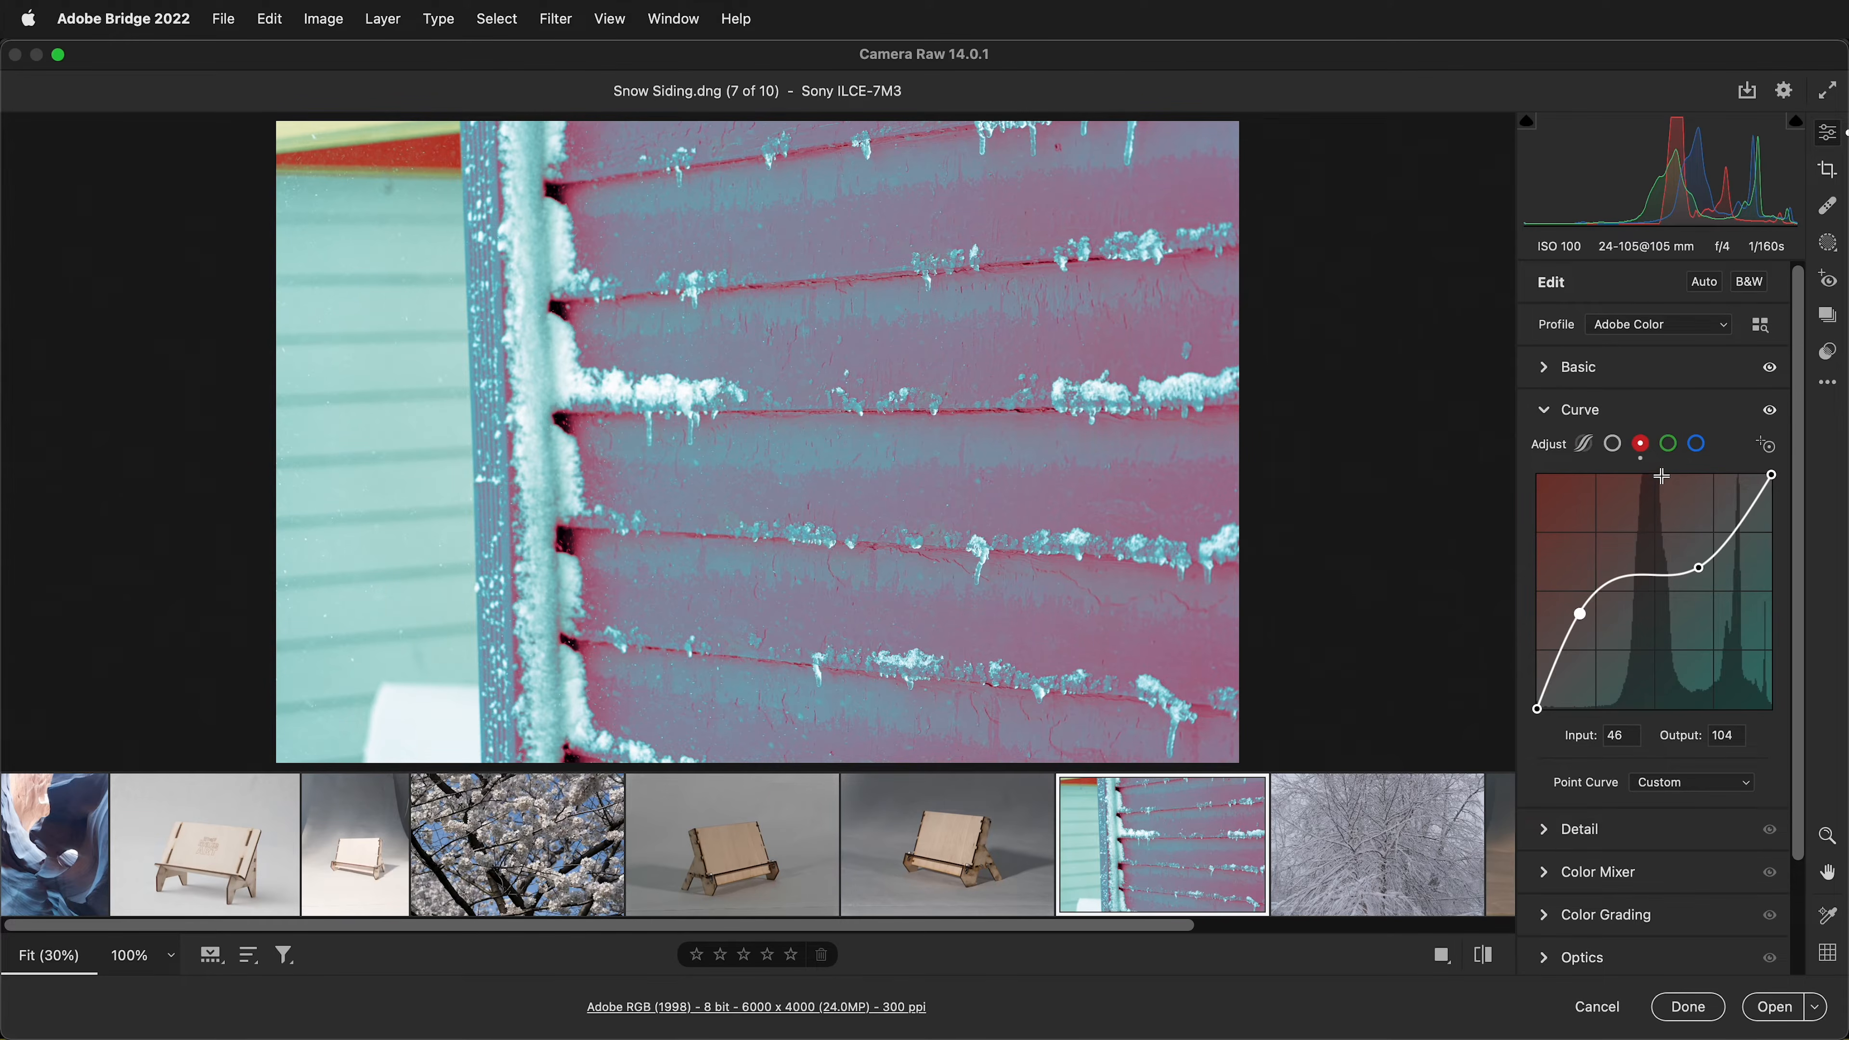
pyautogui.keyDown('alt'); pyautogui.click(1582, 409); pyautogui.keyUp('alt')
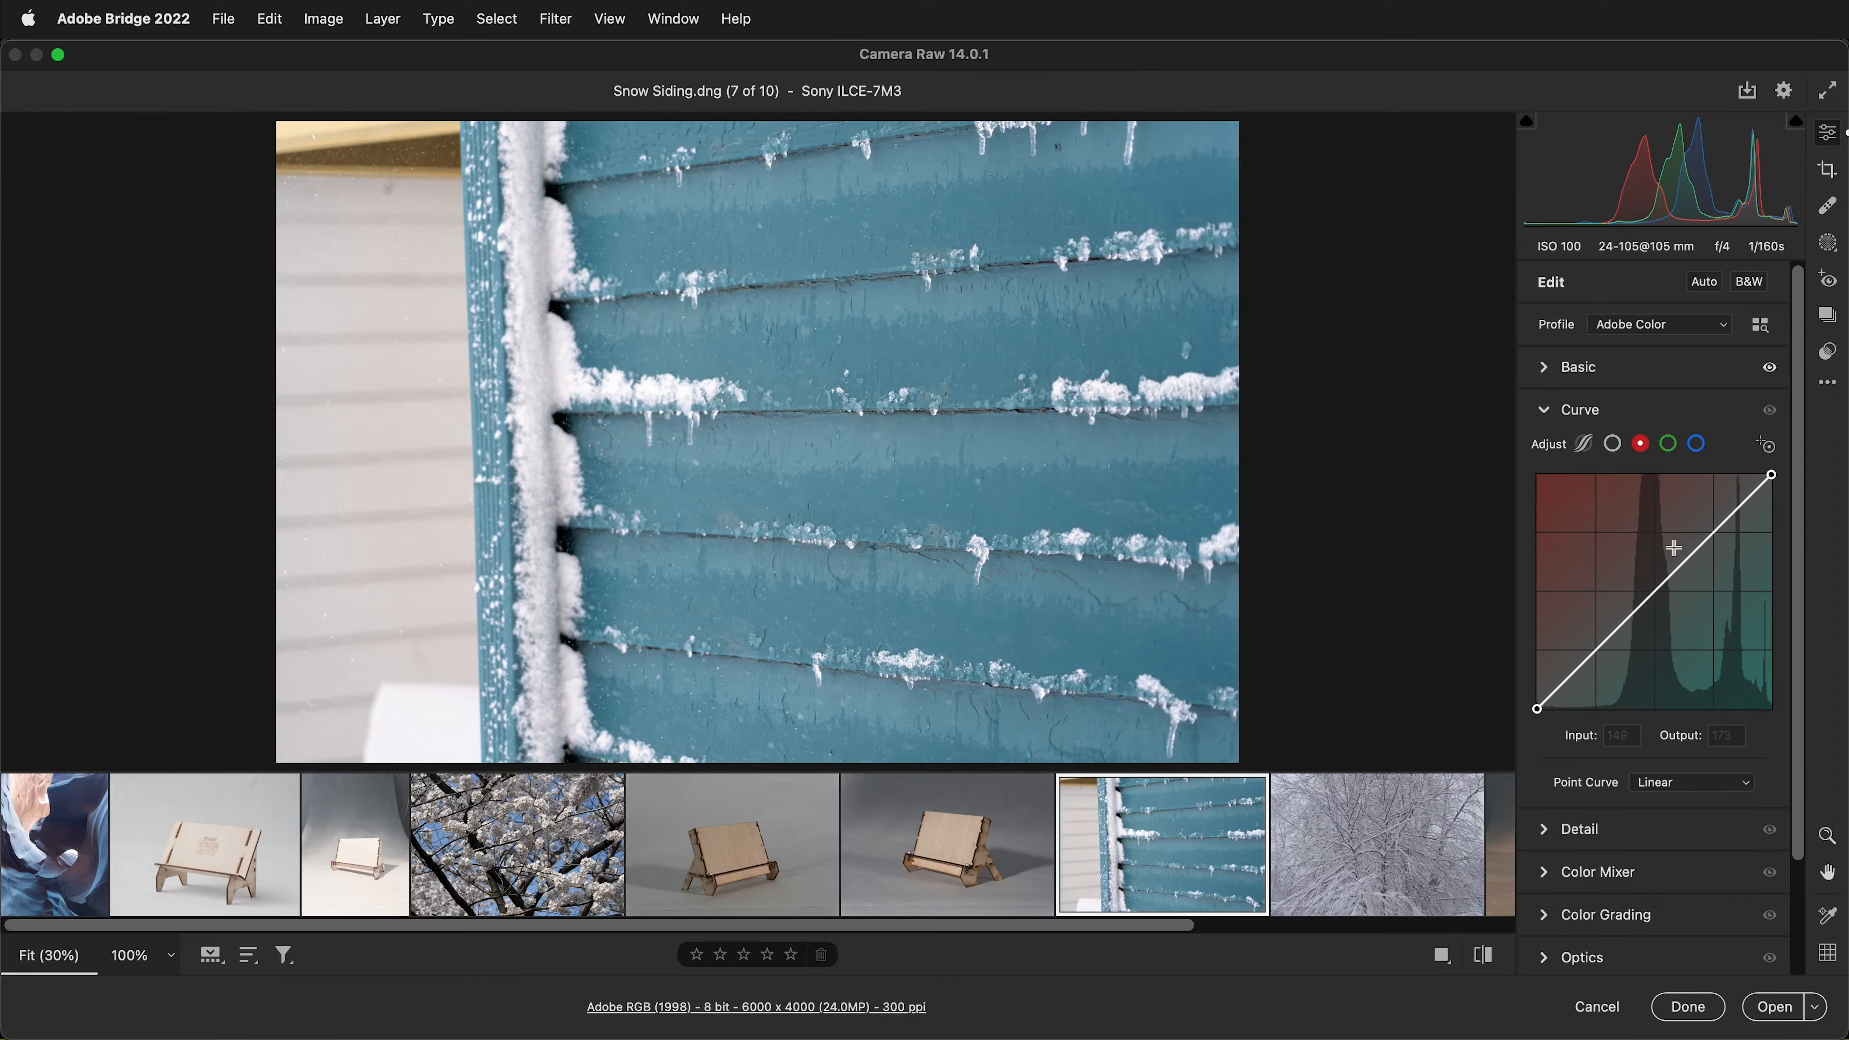
# Step: View the green and blue channel curves and the combined point curve in turn
pyautogui.click(1669, 444)
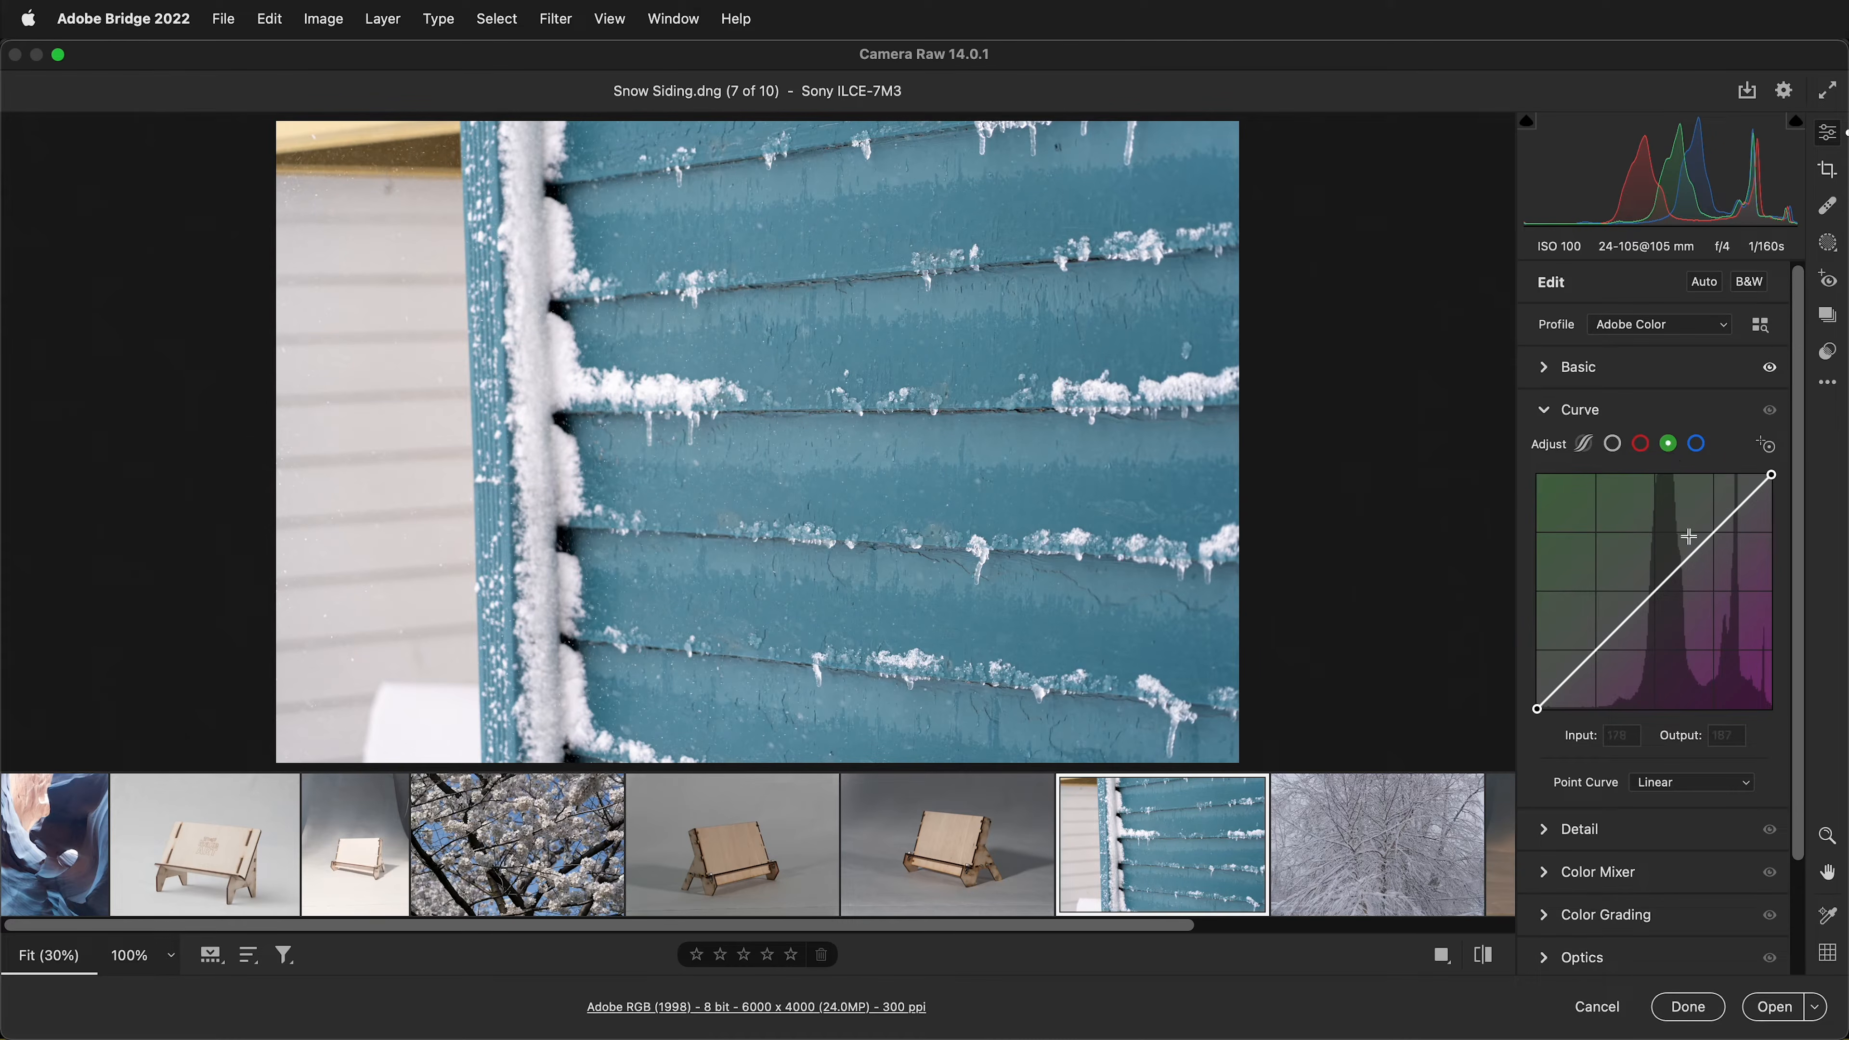
pyautogui.click(1698, 446)
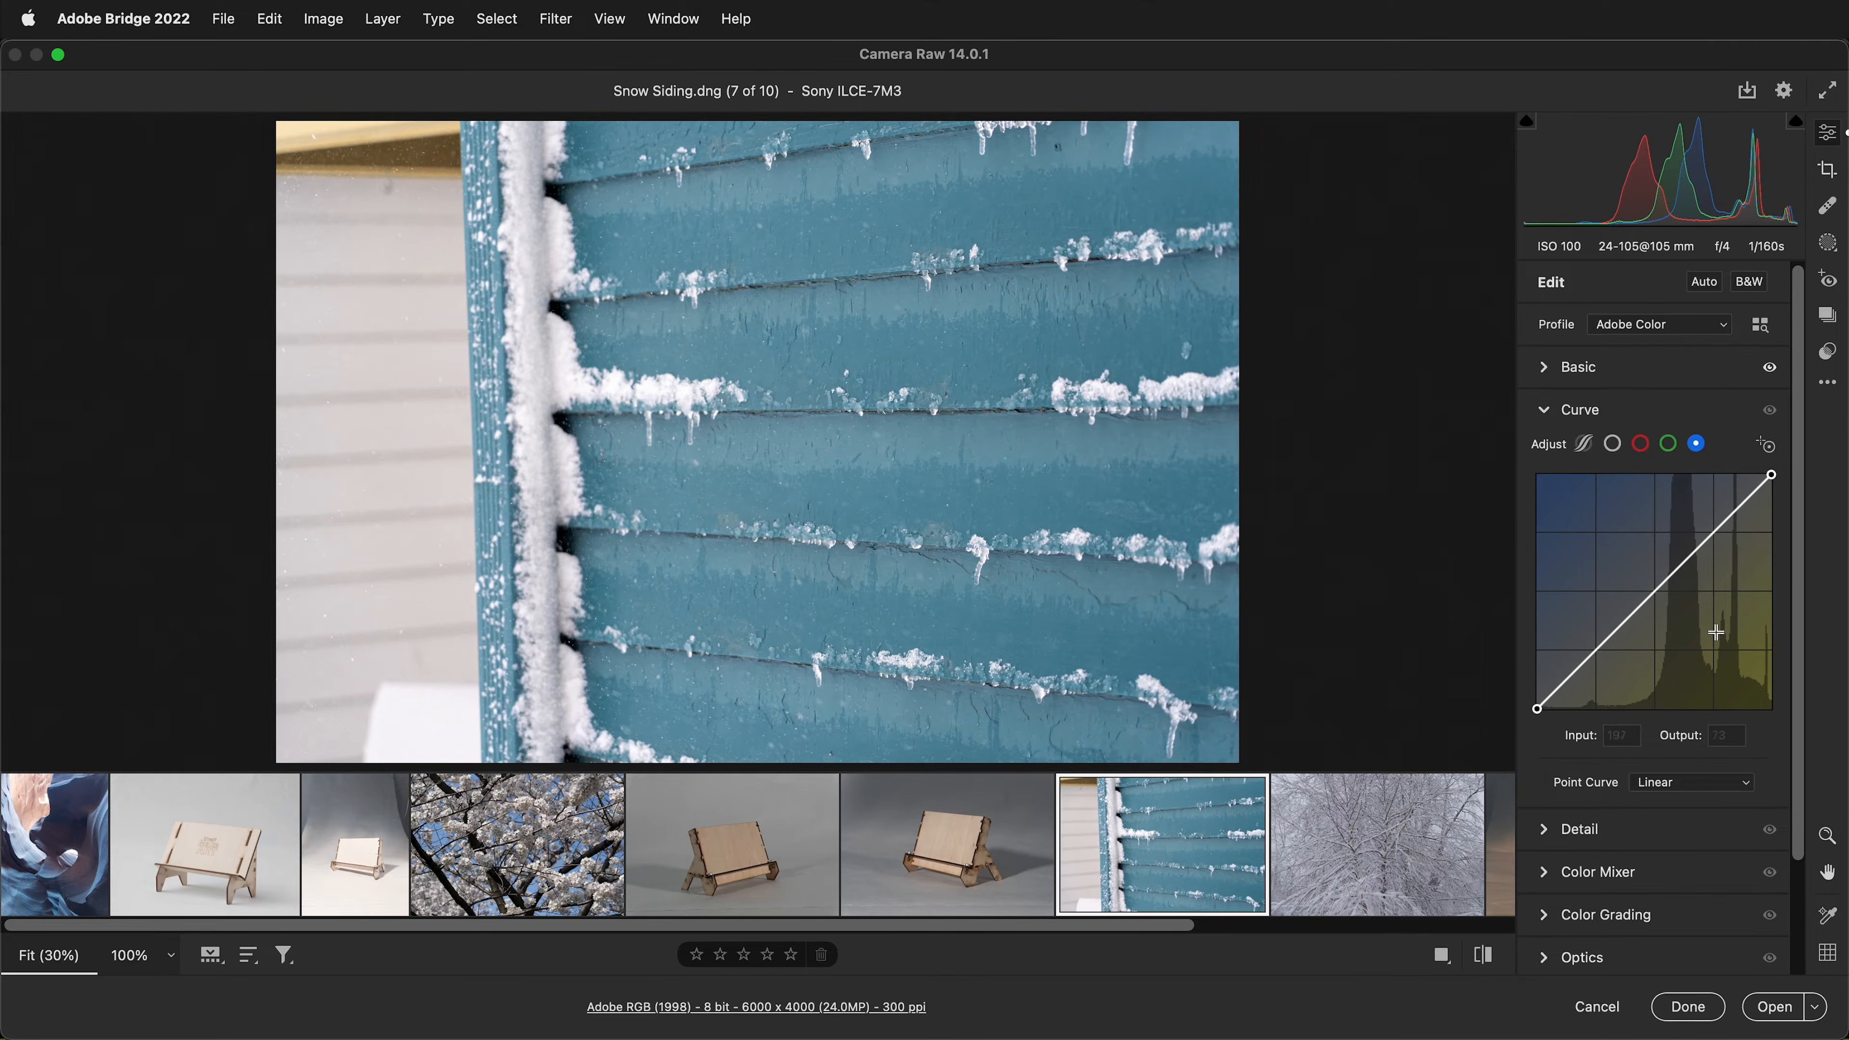
pyautogui.click(1614, 445)
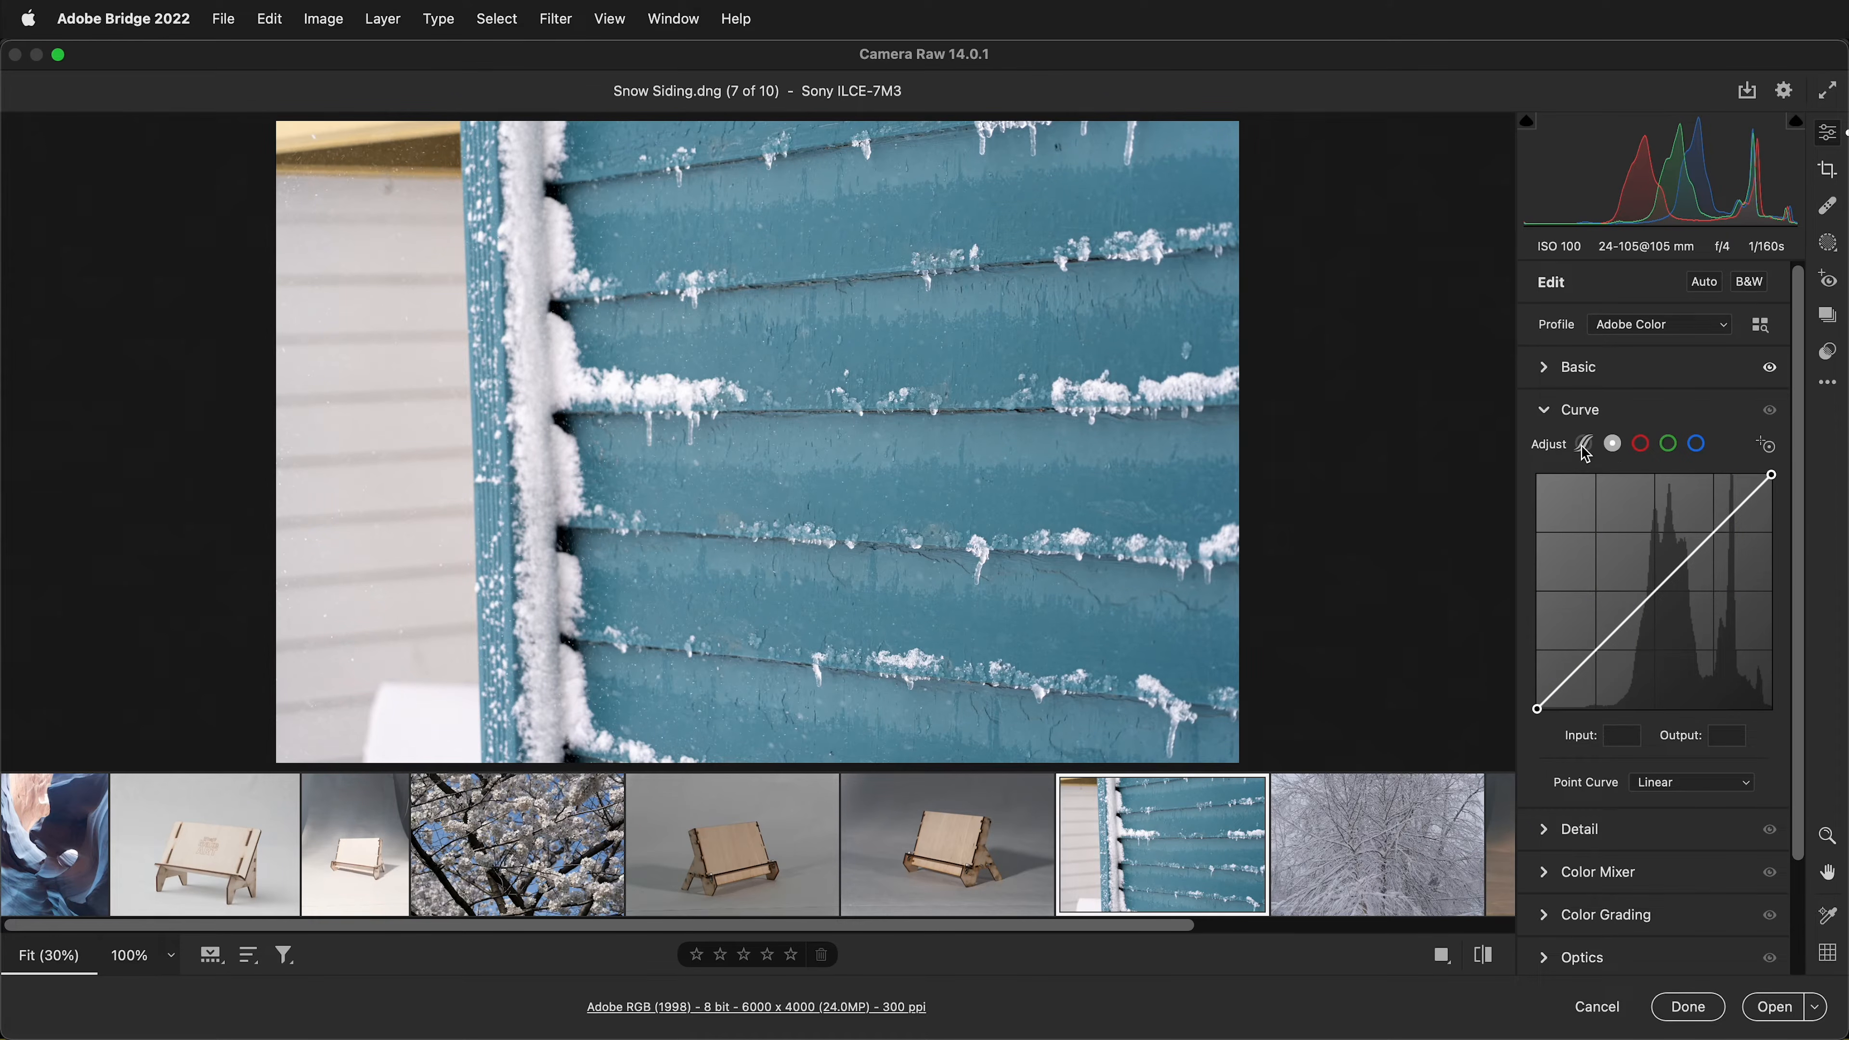
# Step: Try a gentle S-shaped point curve with one shadow point and one at input 171, output 174, and reset the Curve settings
pyautogui.click(1585, 669)
pyautogui.click(1694, 548)
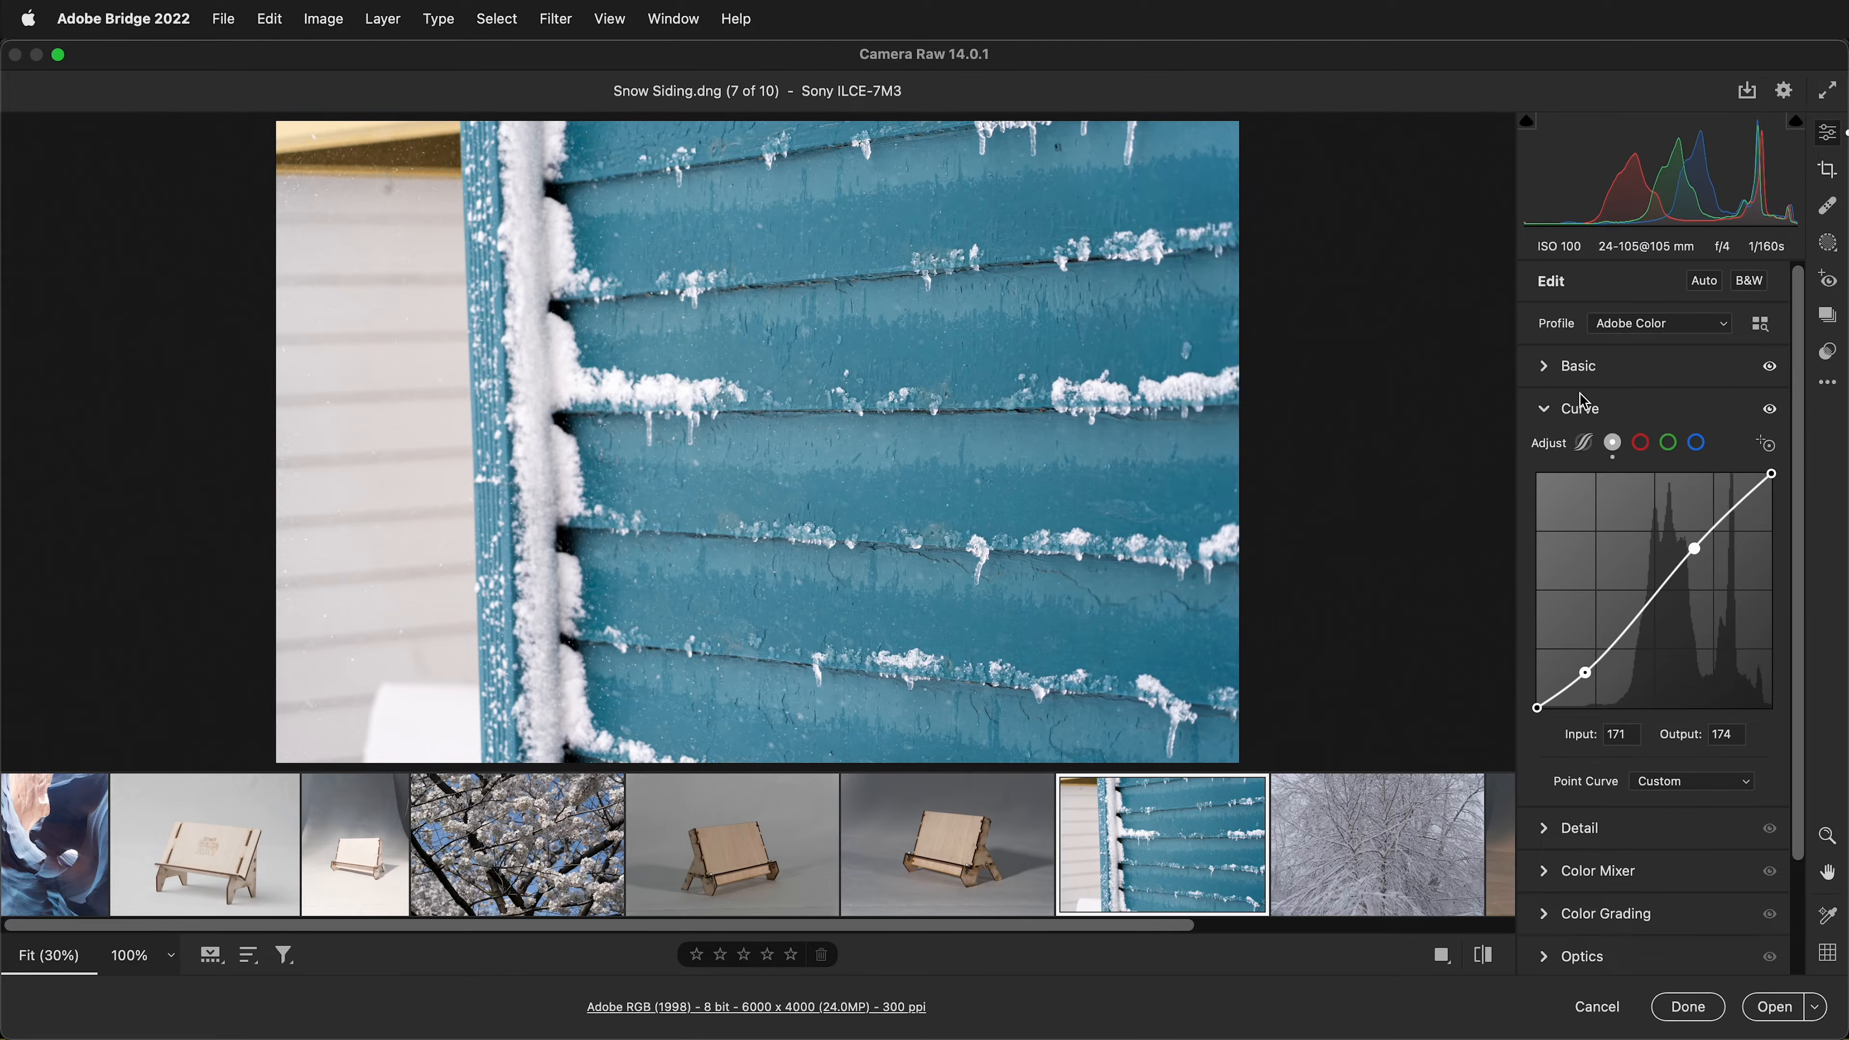
pyautogui.press('alt')
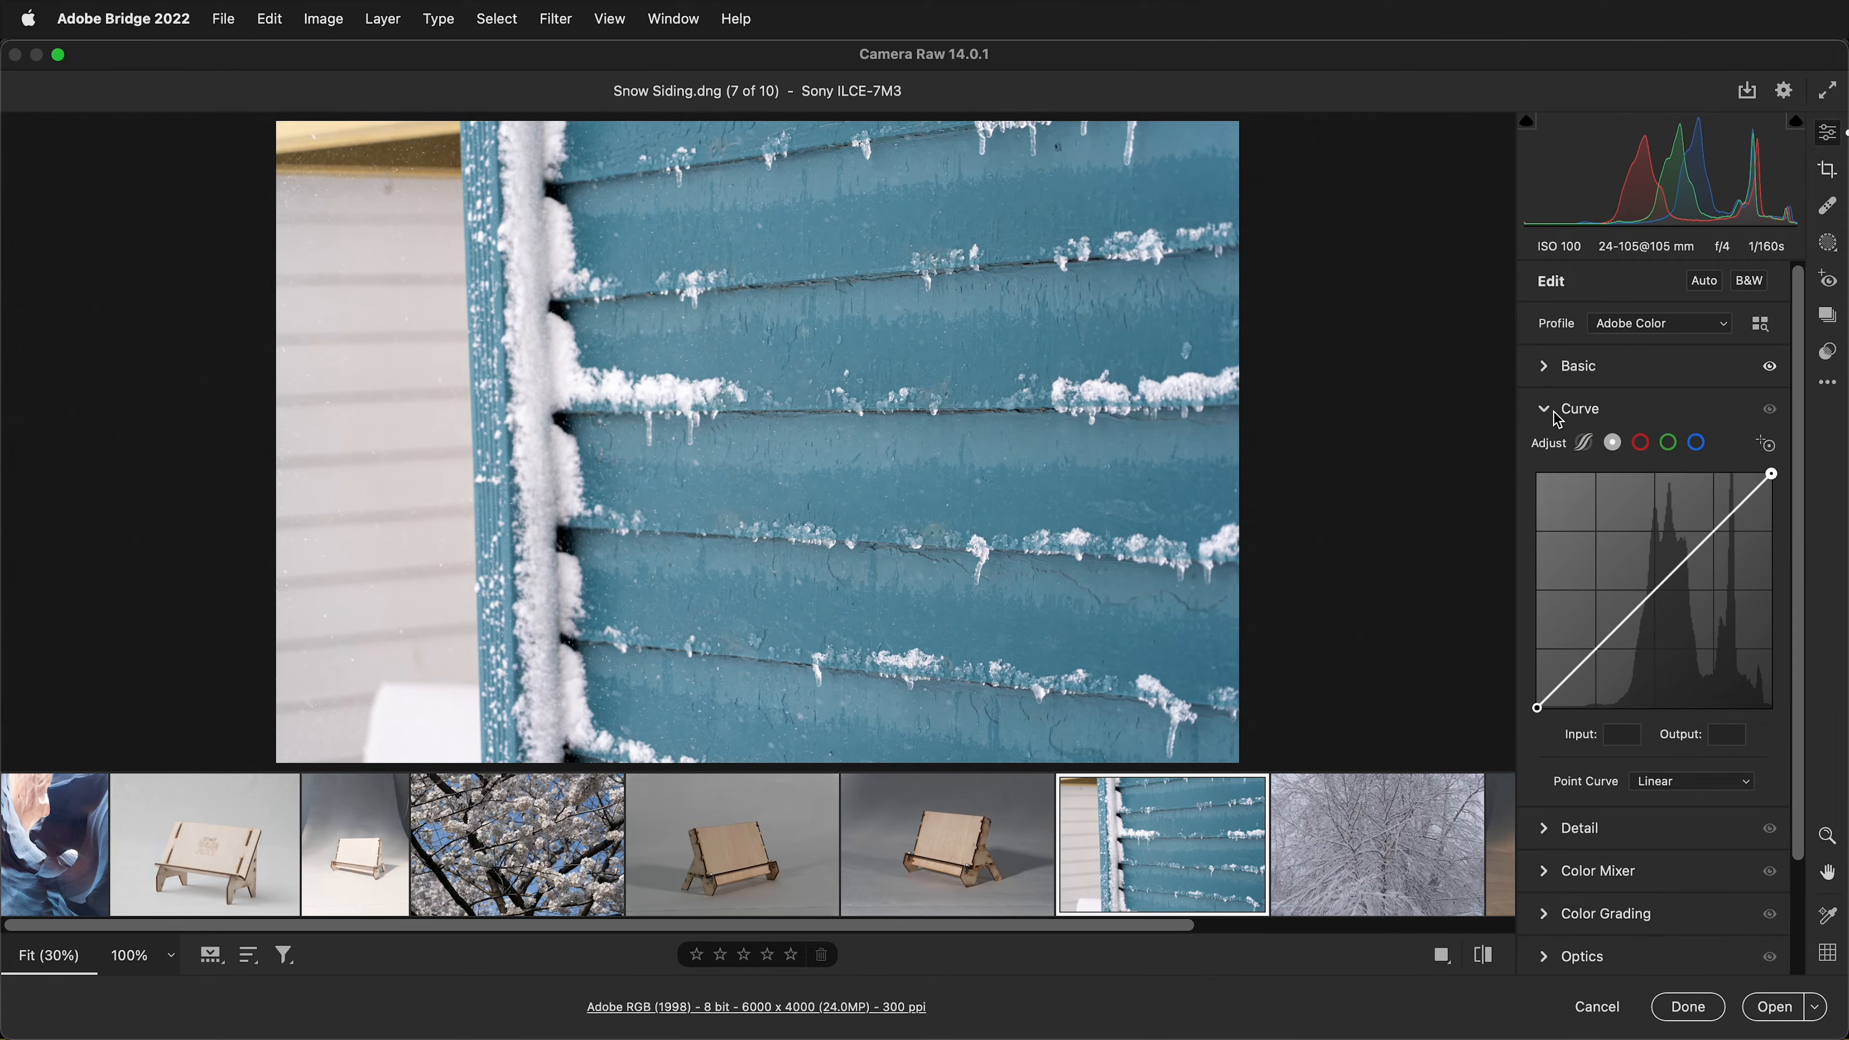
pyautogui.click(1555, 410)
# Step: Try higher Sharpening and noise reduction in the Detail settings, and reset Detail
pyautogui.click(1548, 459)
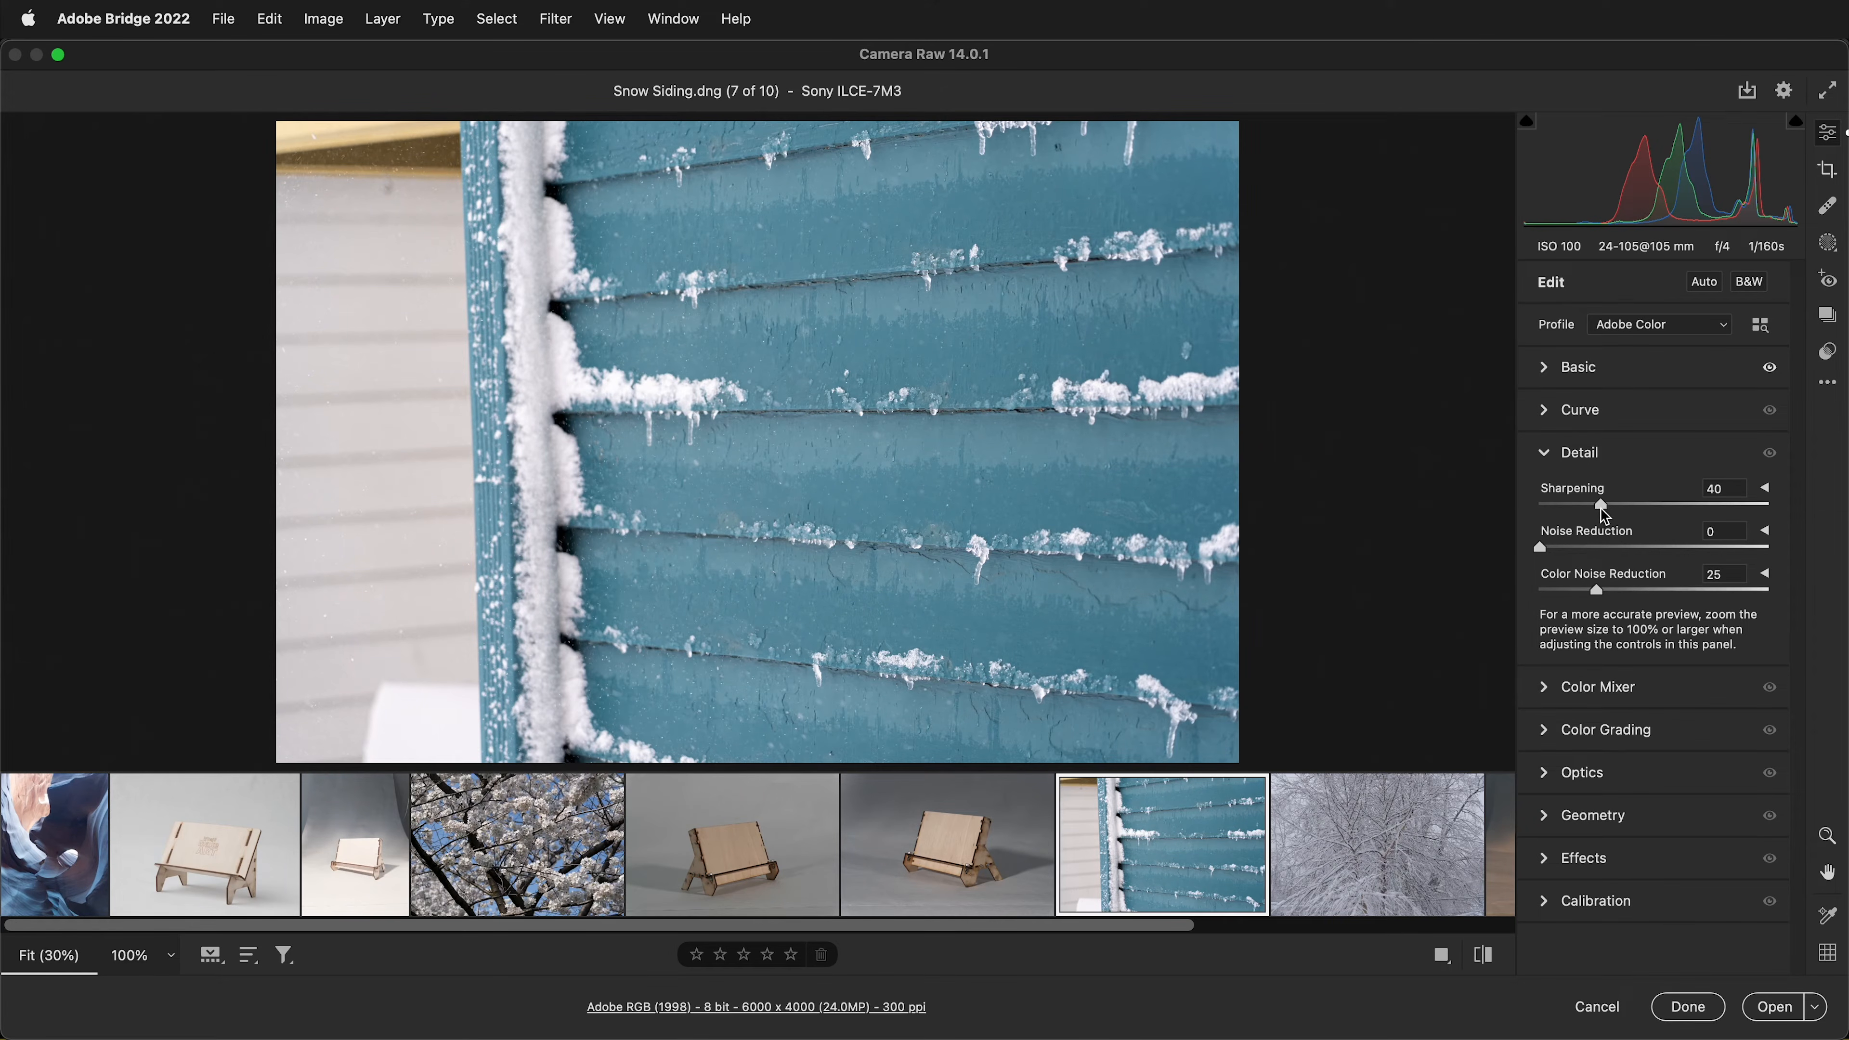
pyautogui.moveTo(1602, 506); pyautogui.dragTo(1616, 513)
pyautogui.moveTo(1546, 550); pyautogui.dragTo(1604, 587)
pyautogui.keyDown('alt'); pyautogui.click(1576, 453); pyautogui.keyUp('alt')
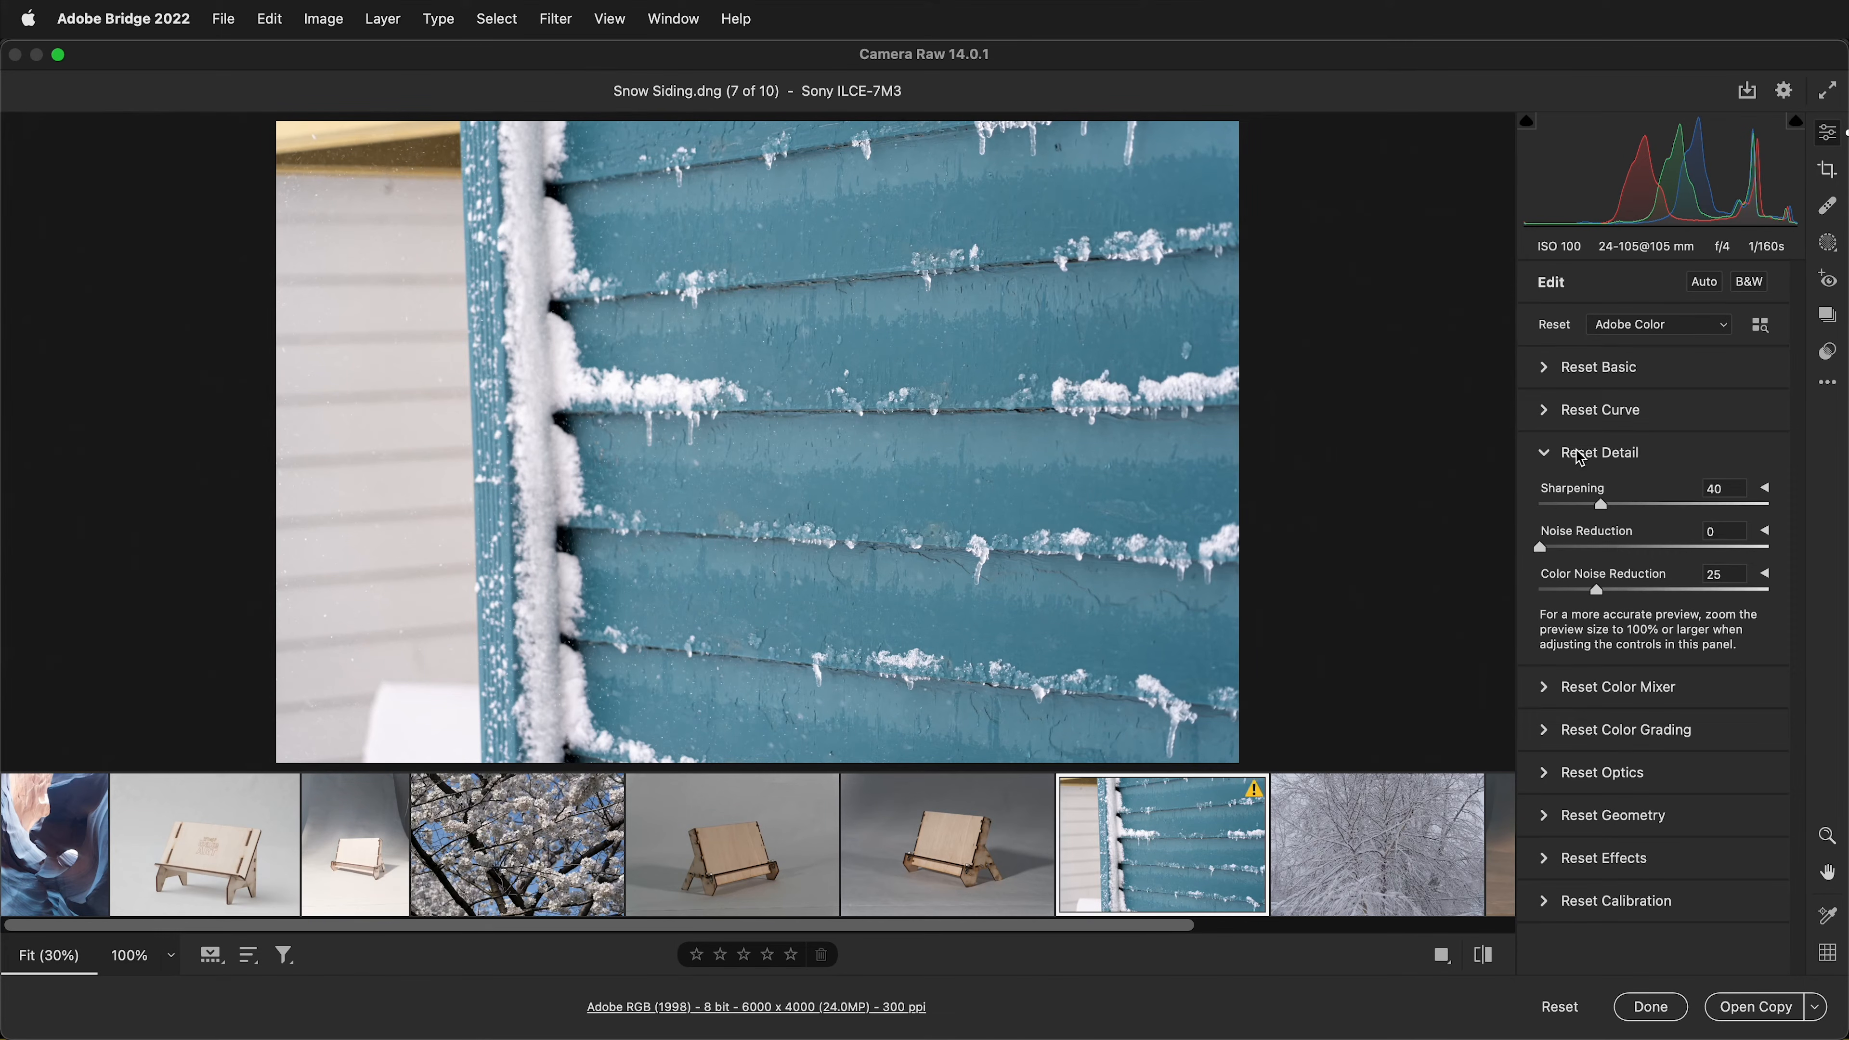
pyautogui.click(1549, 452)
# Step: Try Color Mixer luminance with Aquas at +100 and +3 and Yellows at both bright and dark extremes, resetting Yellows
pyautogui.click(1543, 494)
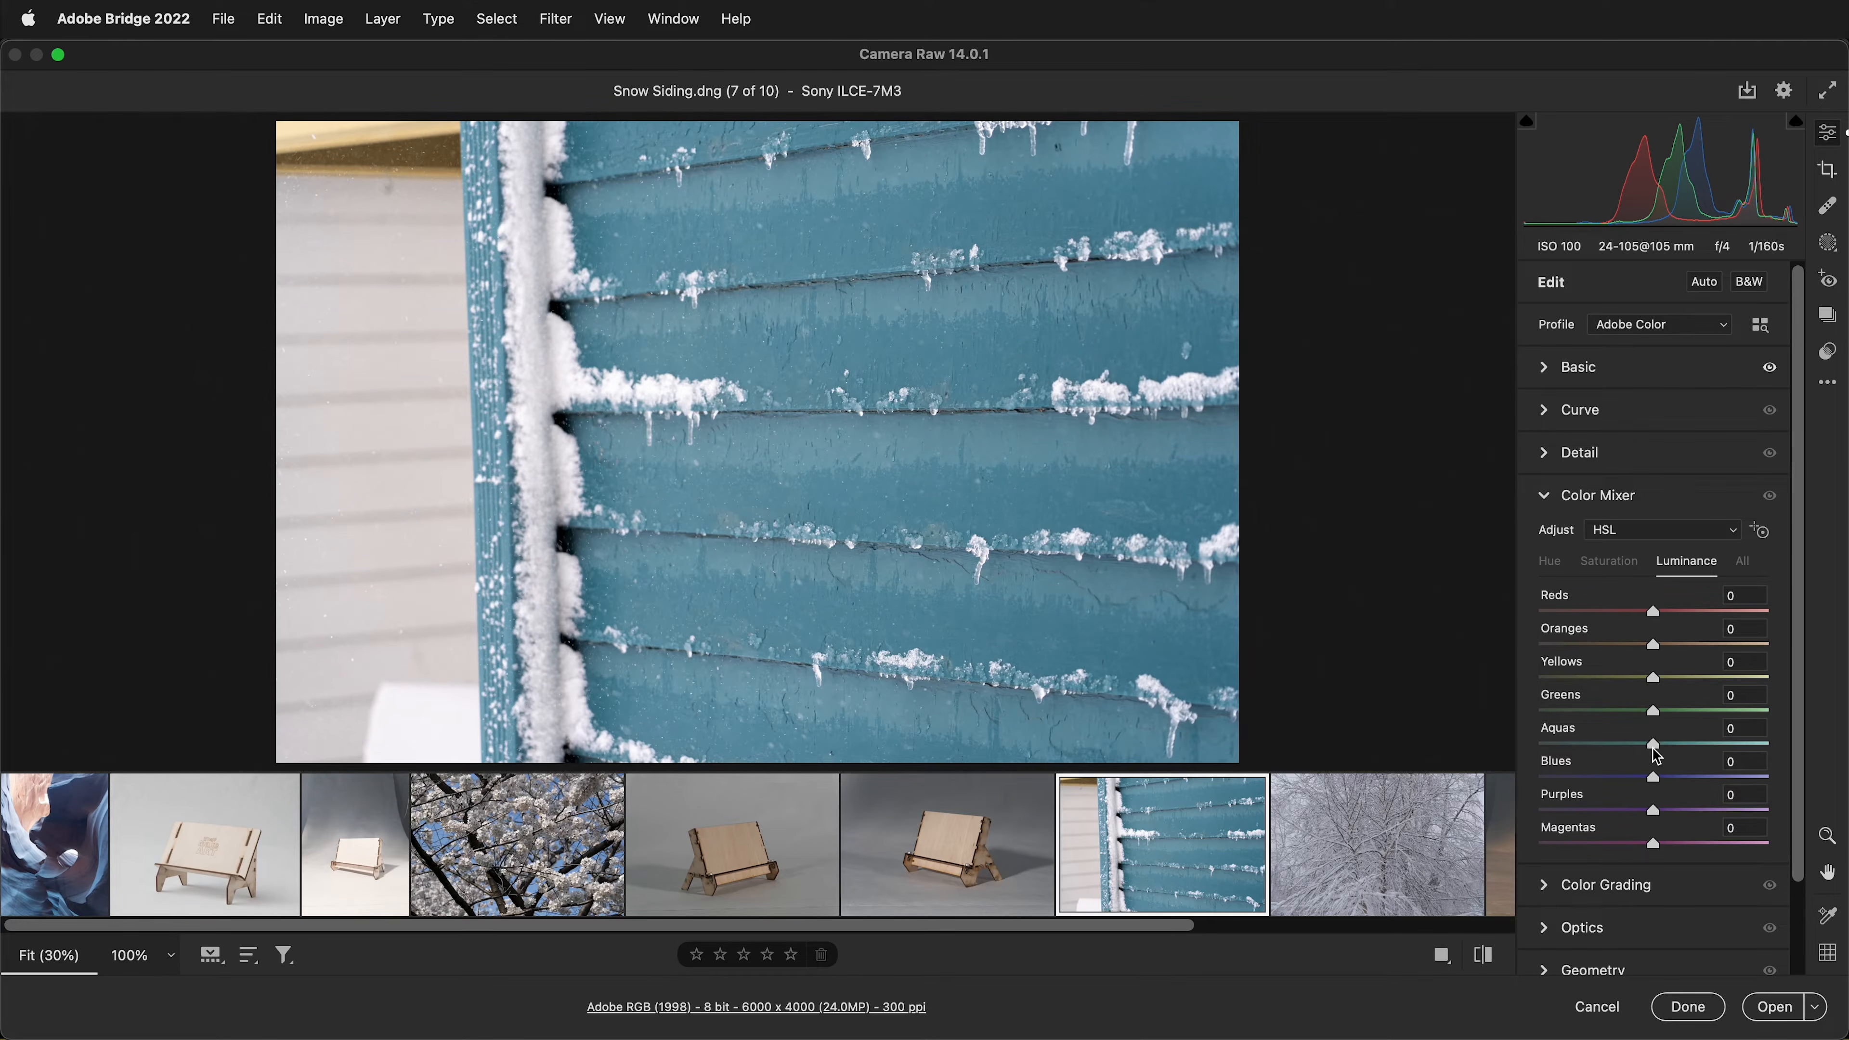
pyautogui.moveTo(1656, 752); pyautogui.dragTo(1776, 745)
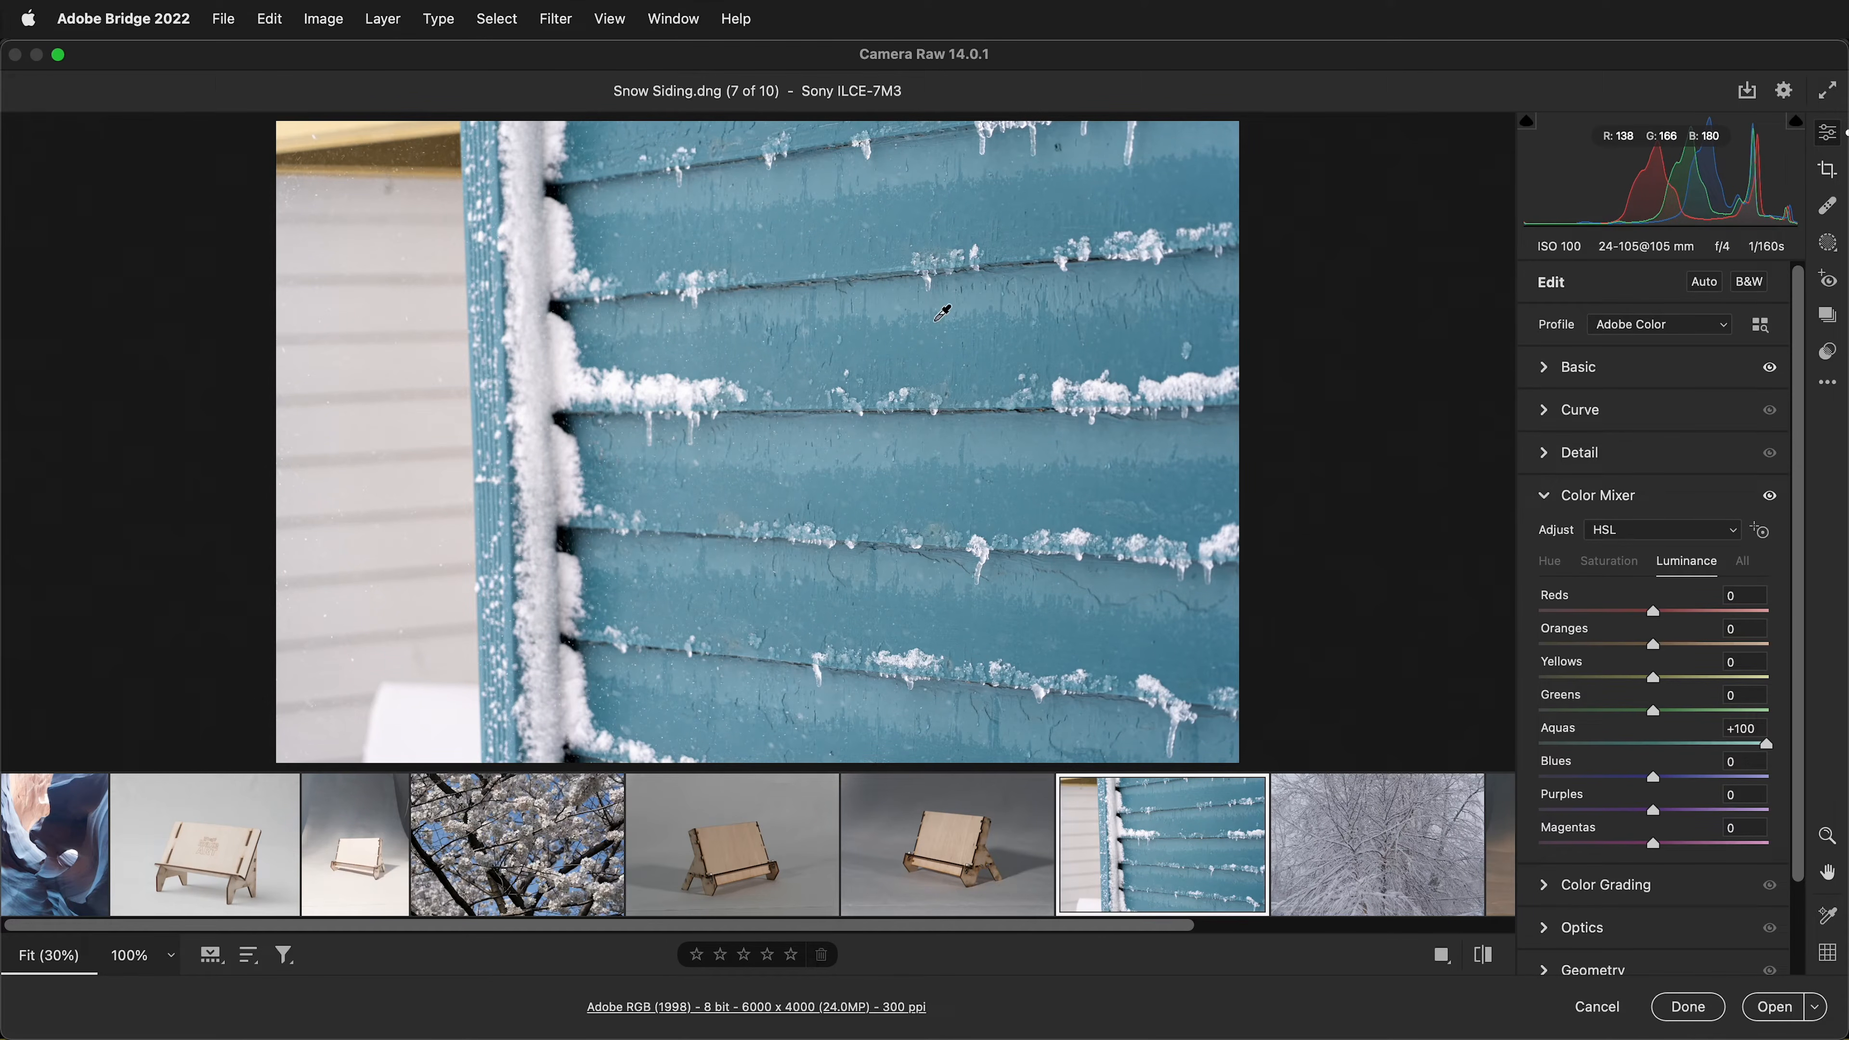
pyautogui.moveTo(1767, 745); pyautogui.dragTo(1659, 744)
pyautogui.moveTo(1656, 679); pyautogui.dragTo(1769, 682)
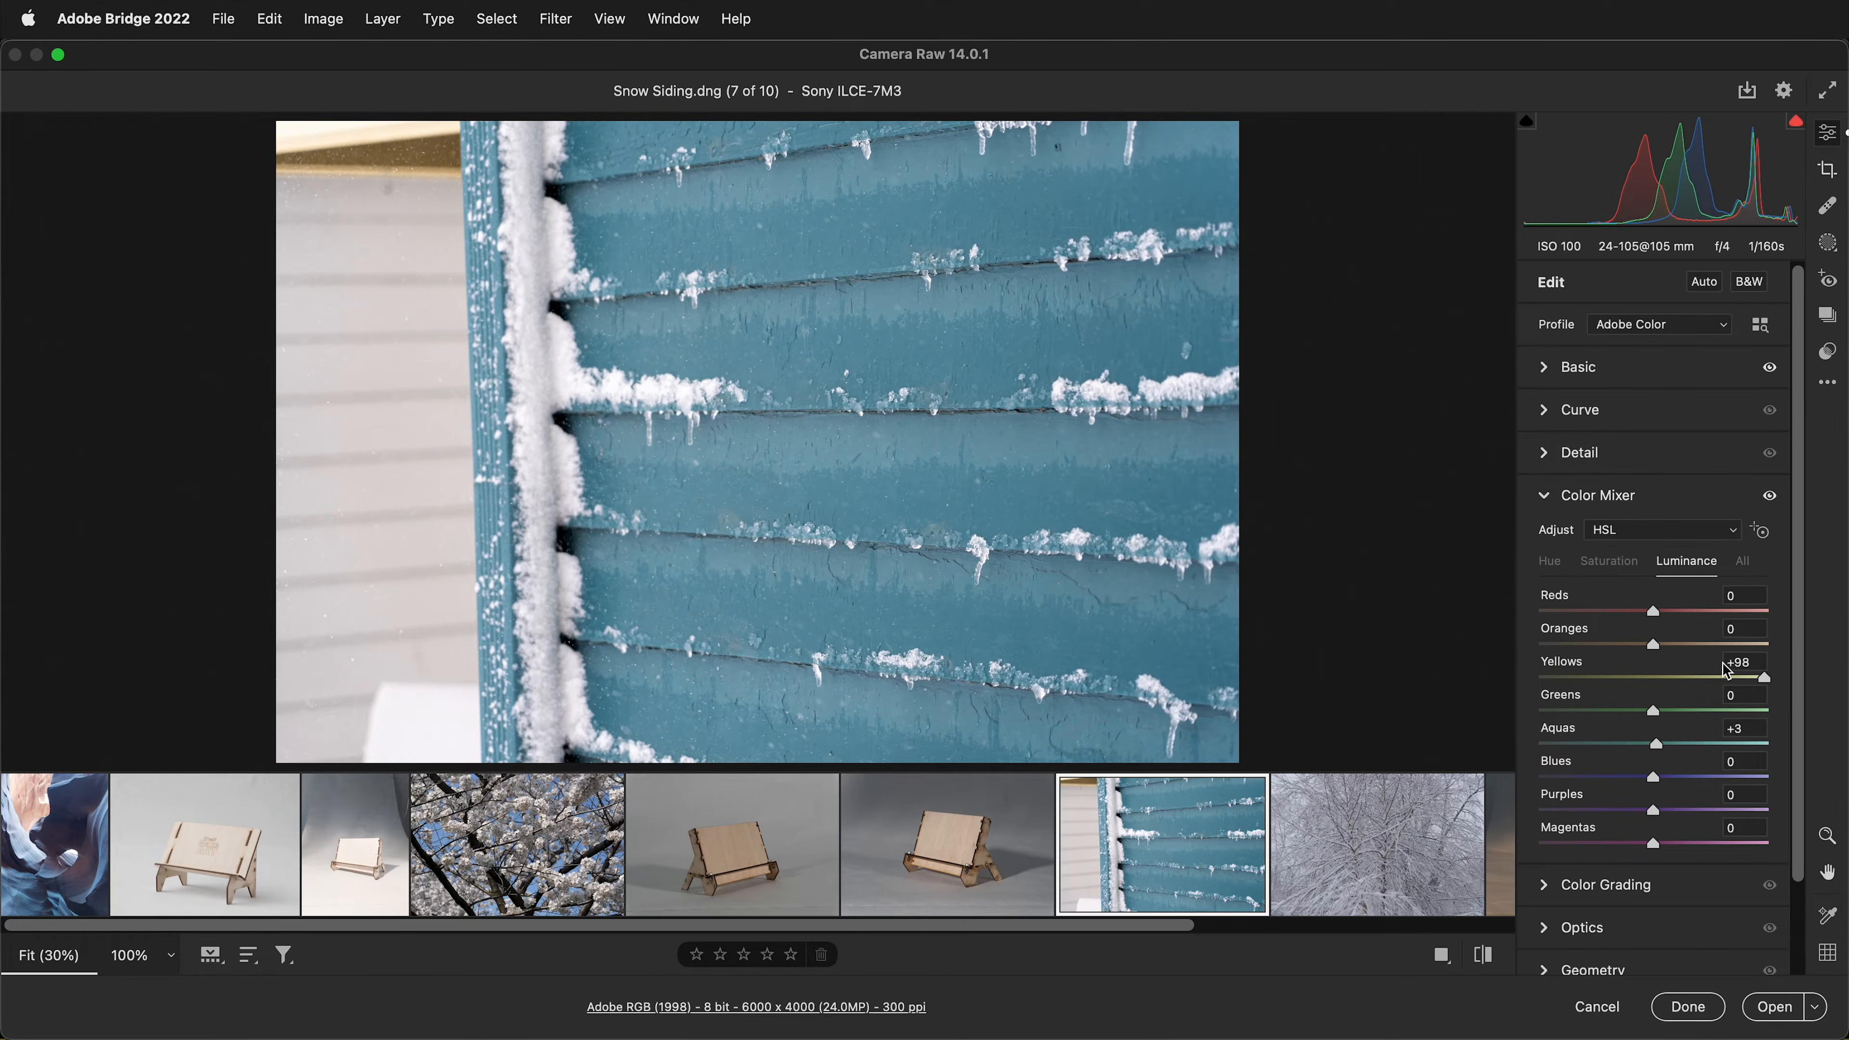
pyautogui.moveTo(1766, 678); pyautogui.dragTo(1516, 677)
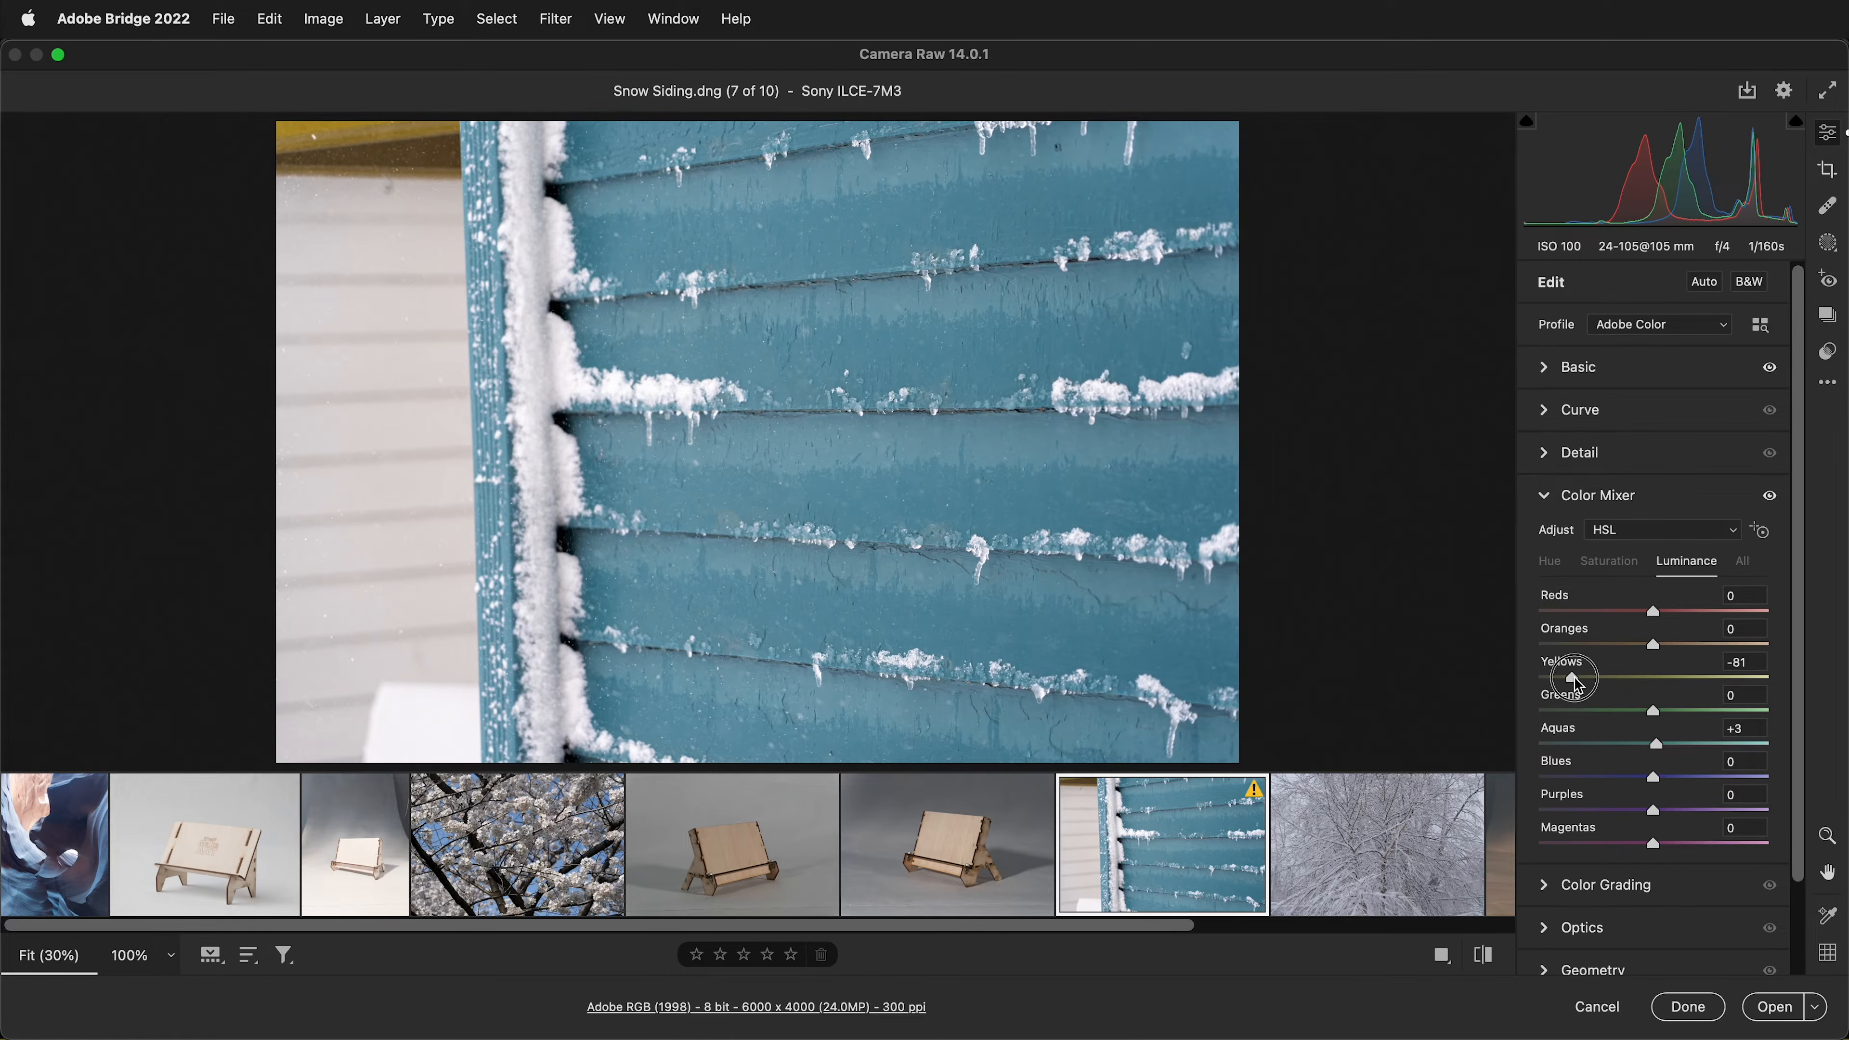
pyautogui.doubleClick(1556, 681)
# Step: Try the Color Mixer's Yellows hue at +88 and -100, and set it to +1
pyautogui.click(1558, 558)
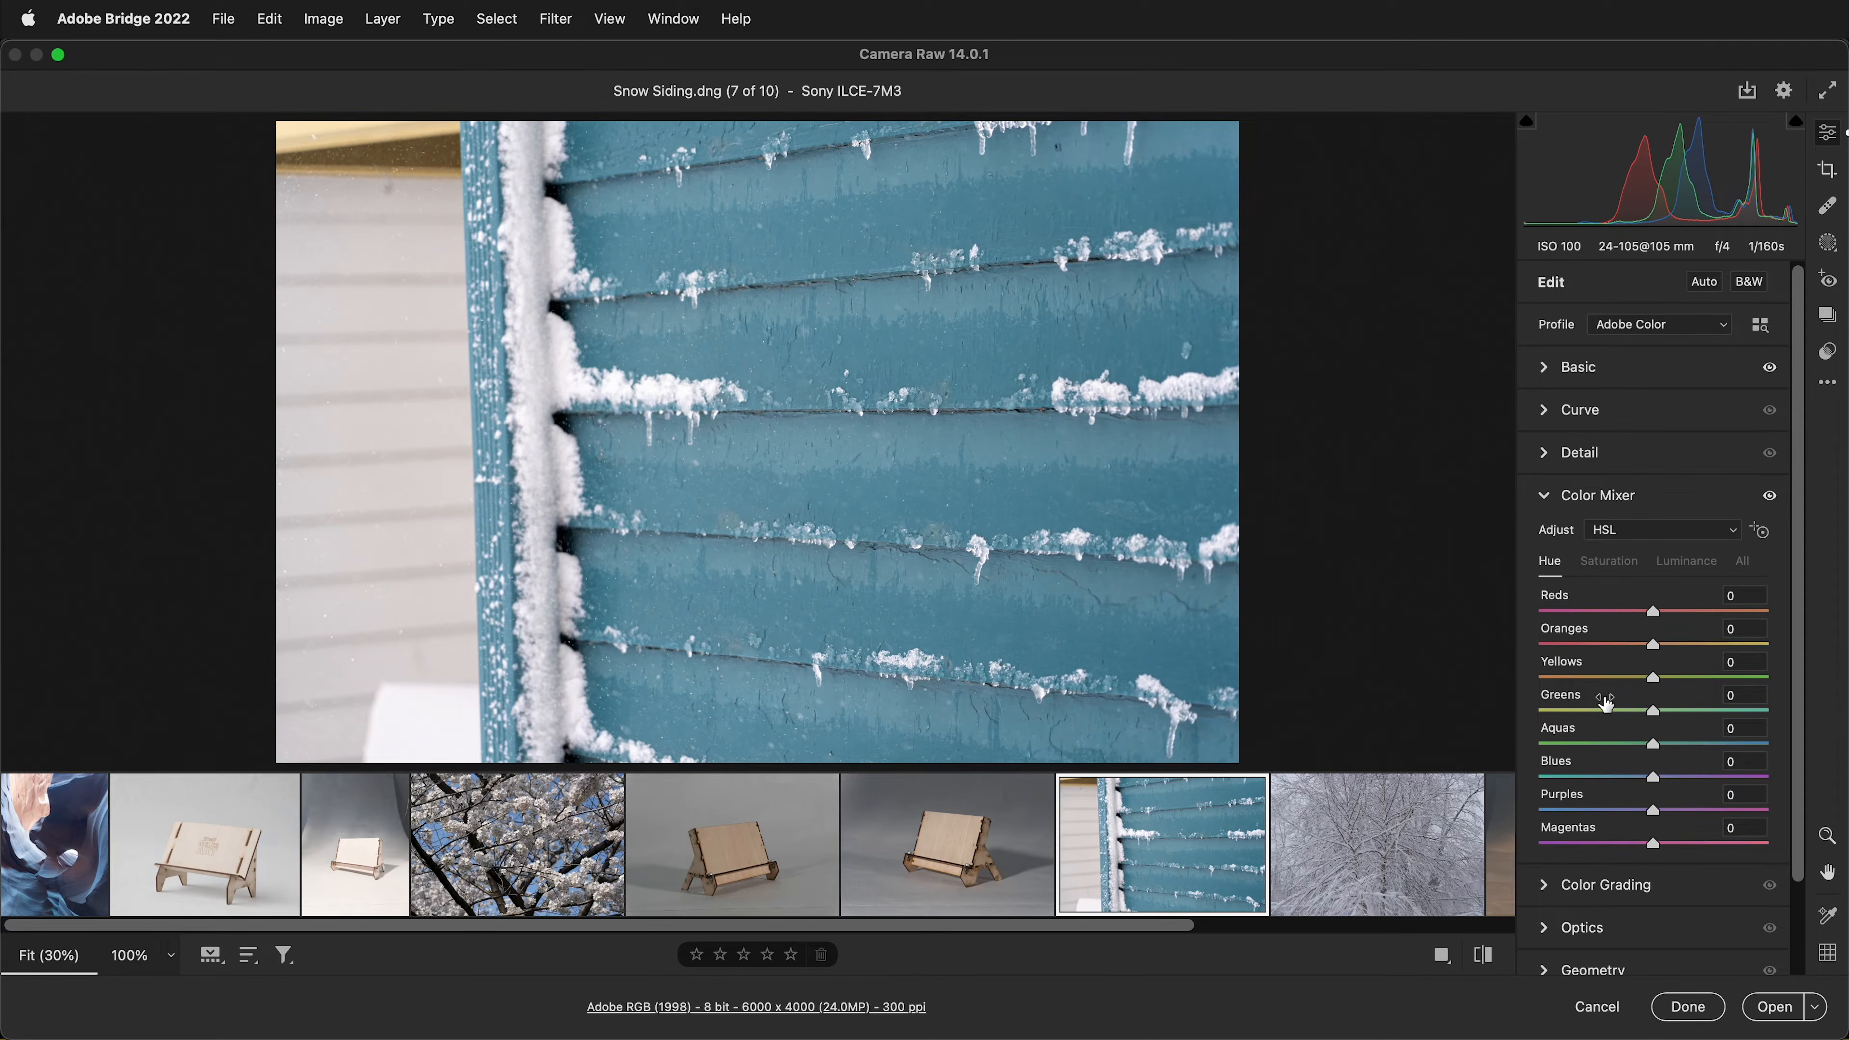
pyautogui.moveTo(1655, 683); pyautogui.dragTo(1753, 682)
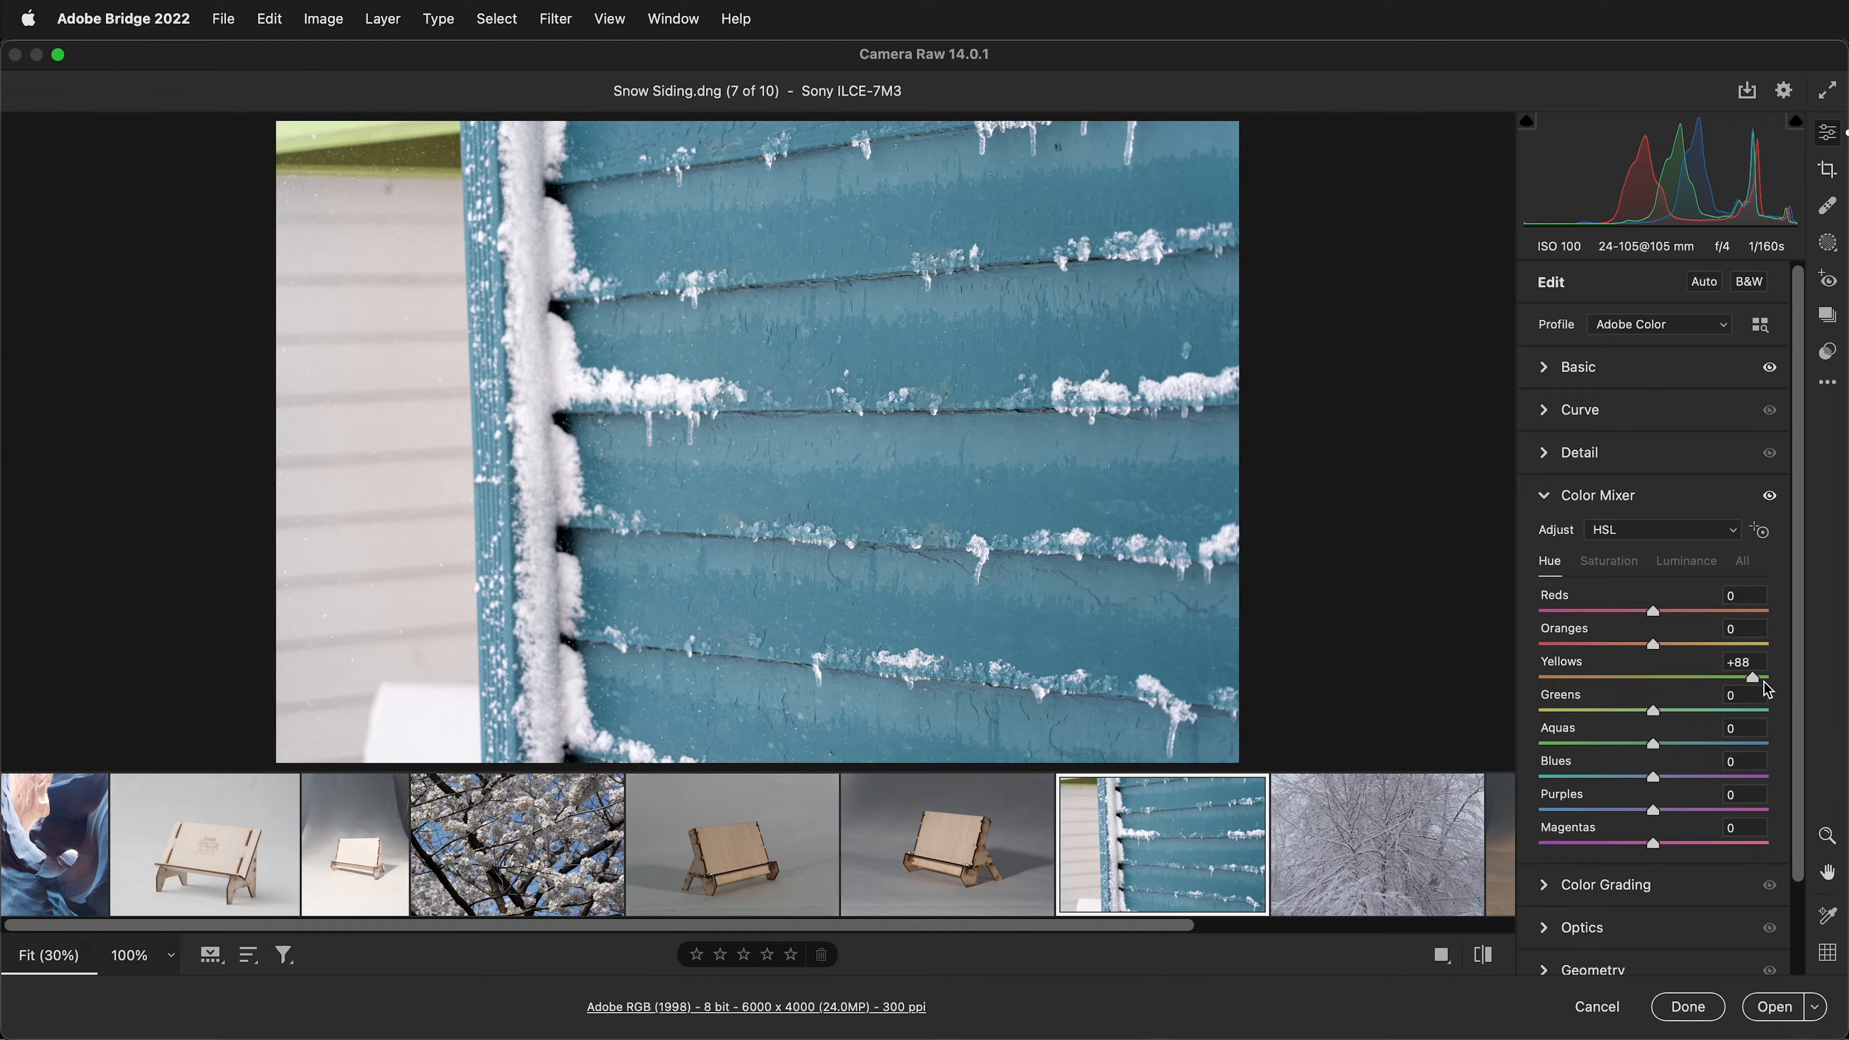
pyautogui.moveTo(1754, 678); pyautogui.dragTo(1536, 680)
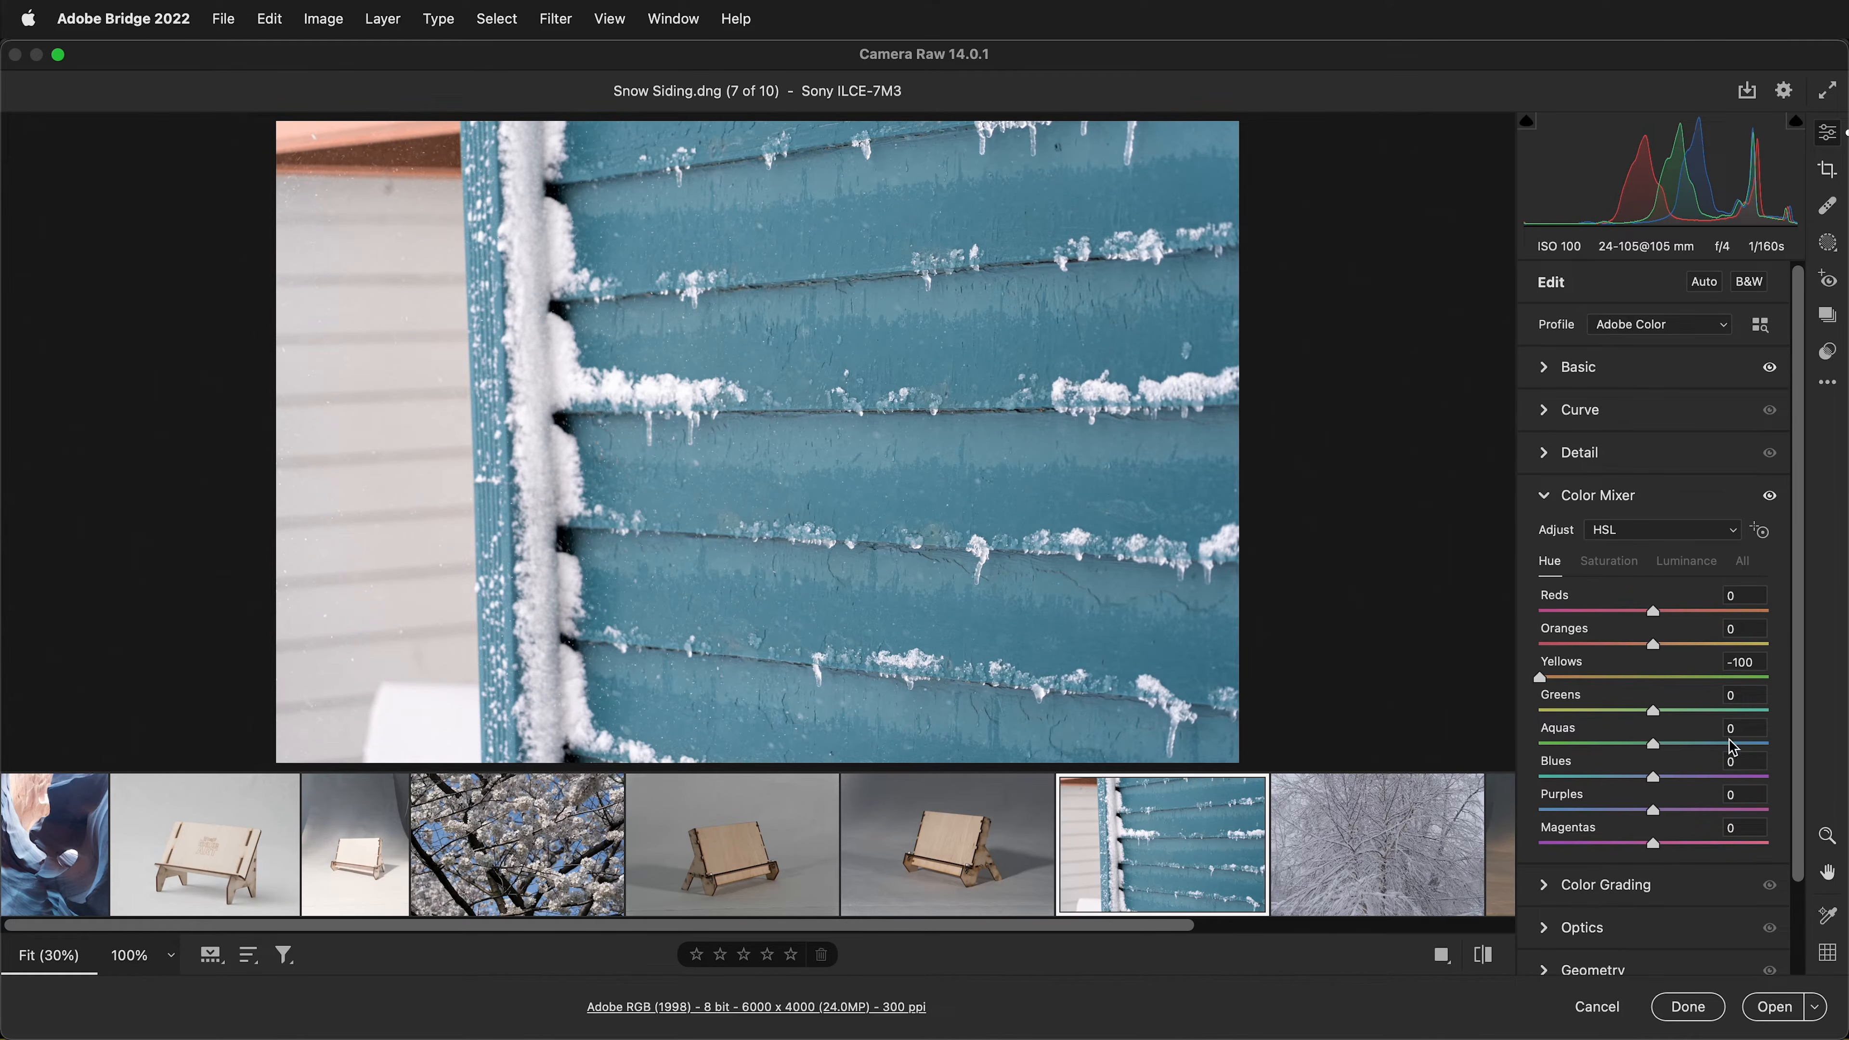
pyautogui.moveTo(1542, 677); pyautogui.dragTo(1655, 678)
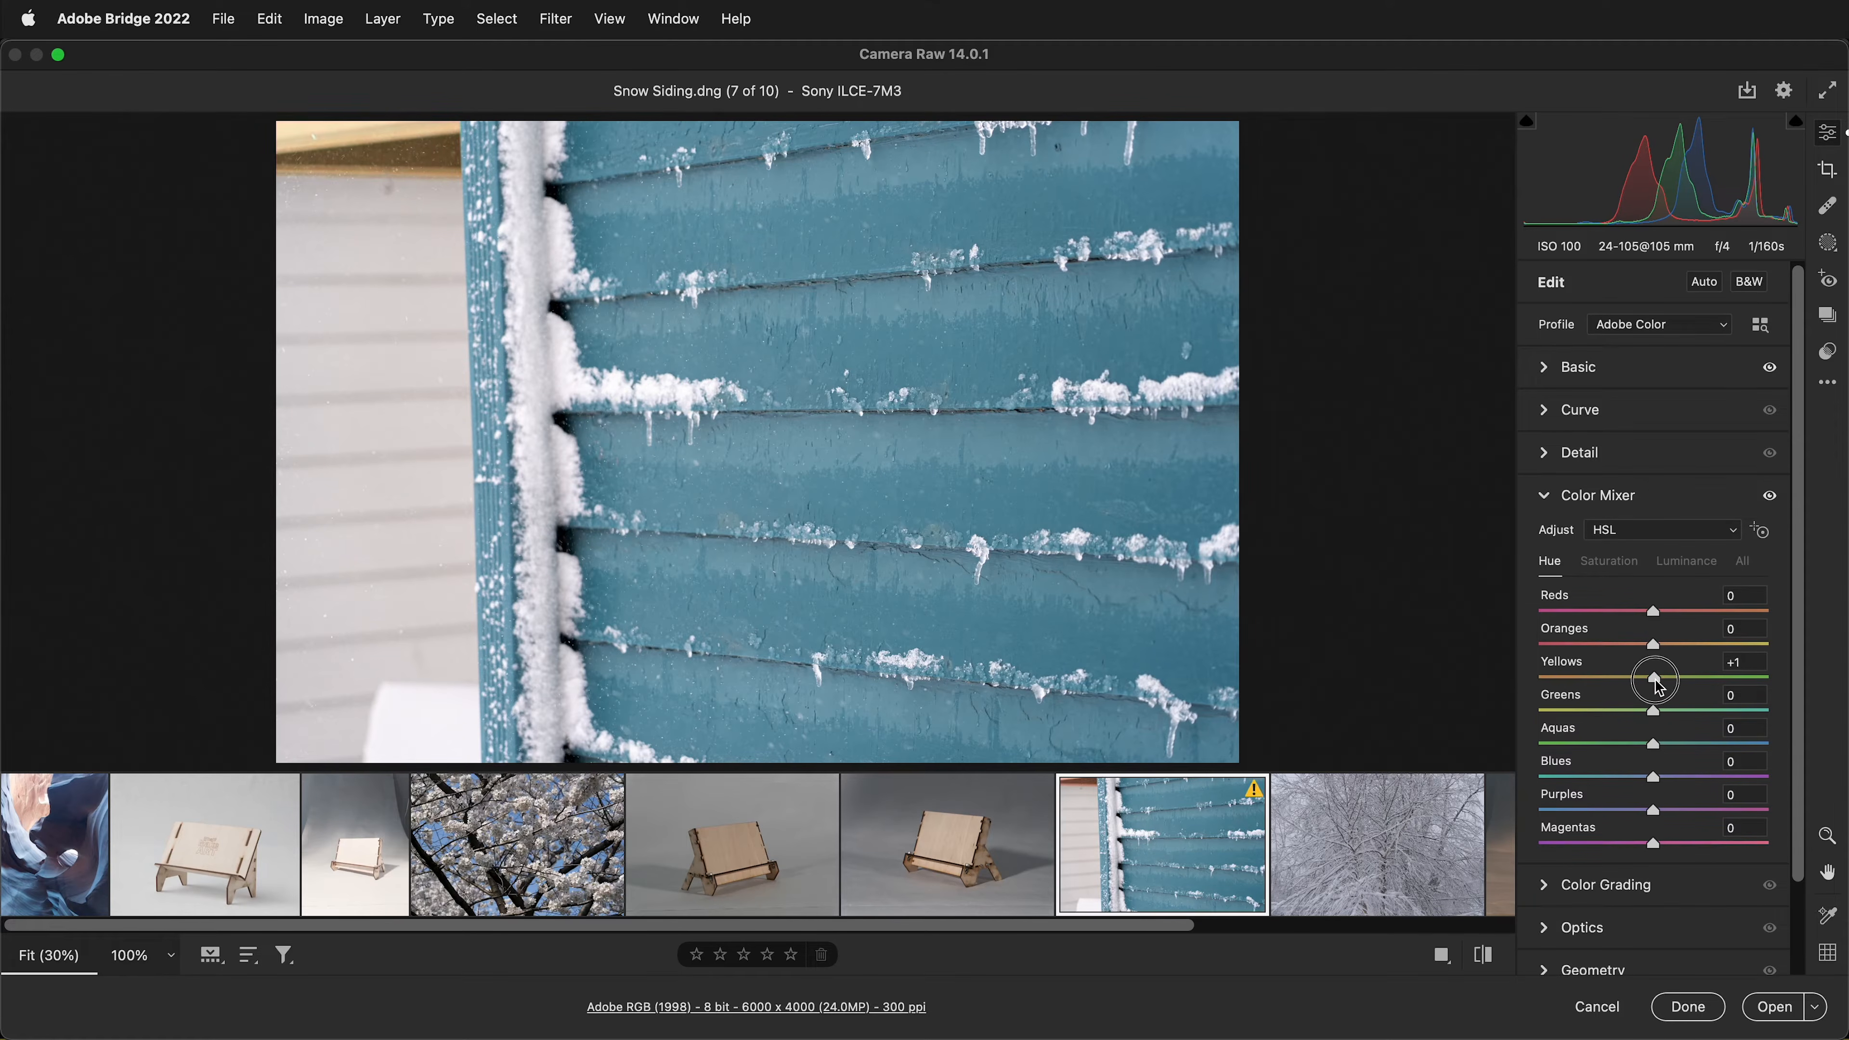
# Step: Shift the siding's hue in the Color Mixer with Blues +100, Purples +3, Magentas +9 and Aquas -67
pyautogui.moveTo(1653, 776); pyautogui.dragTo(1770, 778)
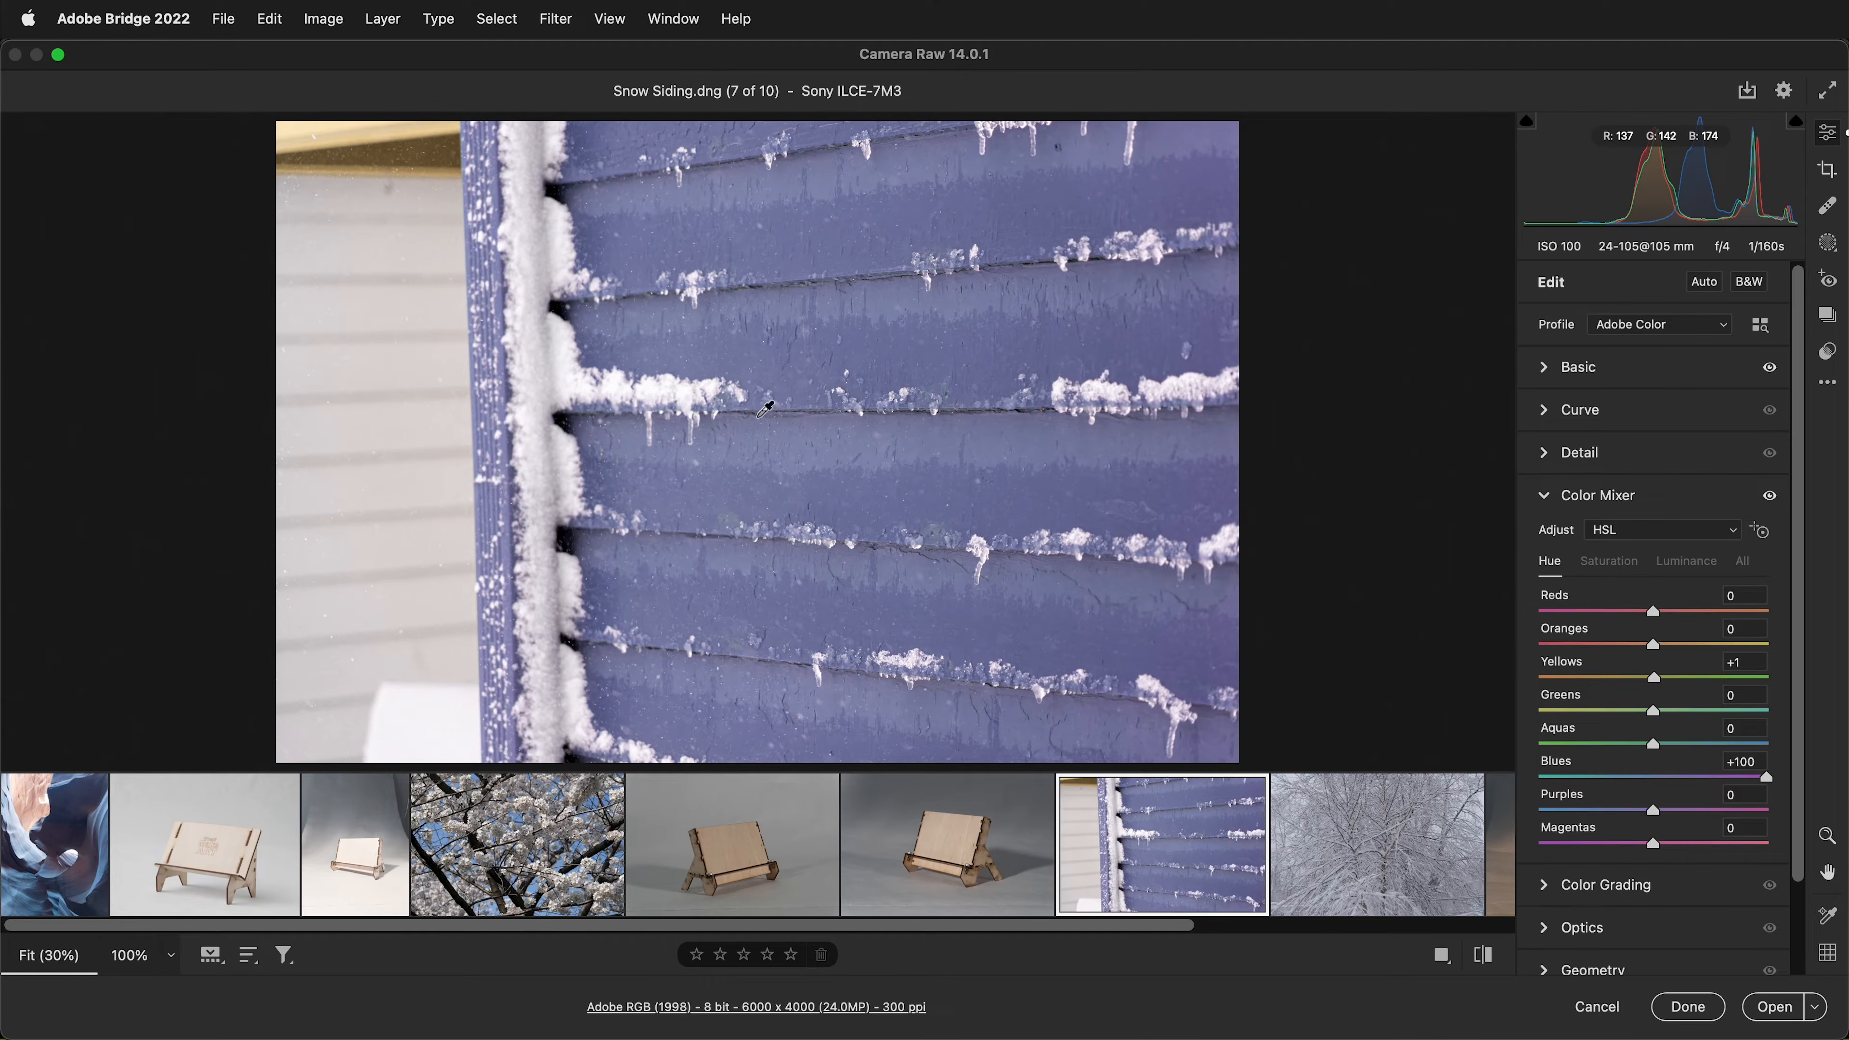
pyautogui.moveTo(1653, 809)
pyautogui.mouseDown()
pyautogui.moveTo(1582, 813)
pyautogui.moveTo(1740, 810)
pyautogui.moveTo(1657, 807)
pyautogui.moveTo(1733, 843)
pyautogui.moveTo(1663, 845)
pyautogui.mouseUp()
pyautogui.moveTo(1651, 744); pyautogui.dragTo(1577, 746)
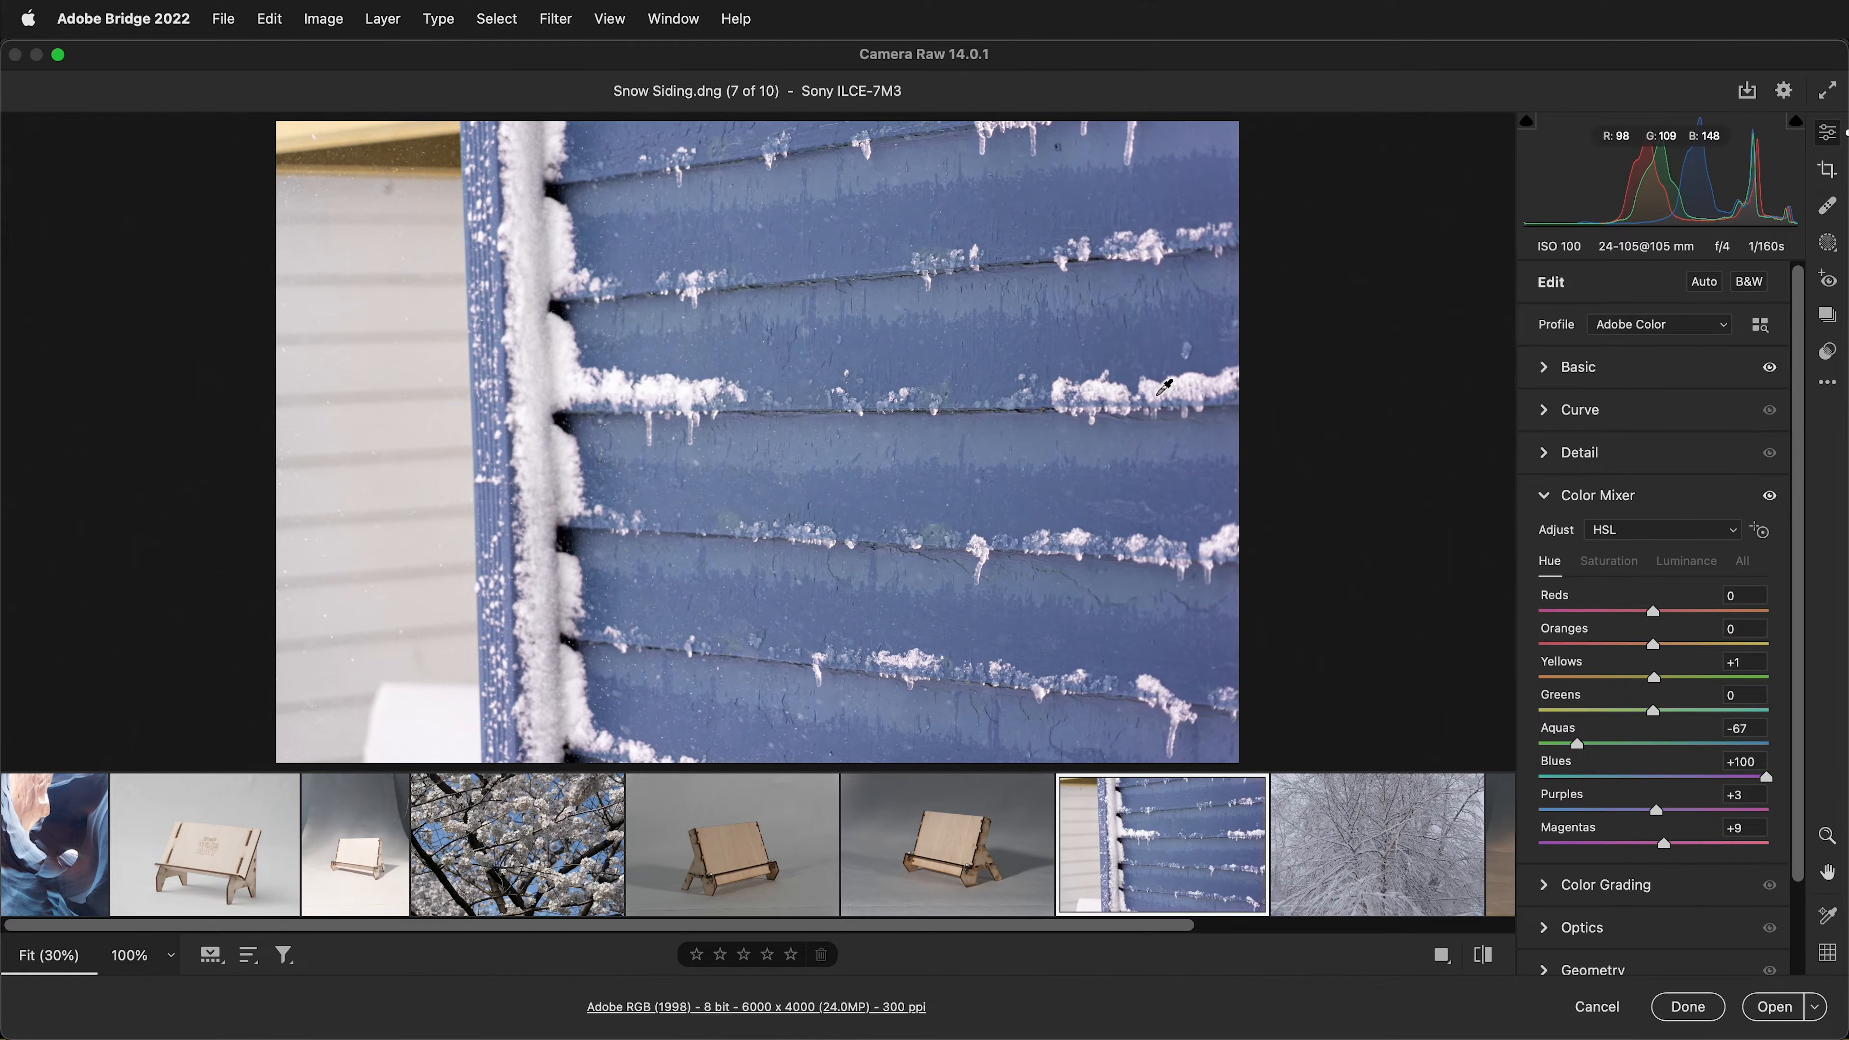
# Step: Try Color Mixer saturation with Yellows at +7 and Blues at -100 and -1, and reset the Color Mixer
pyautogui.click(1626, 568)
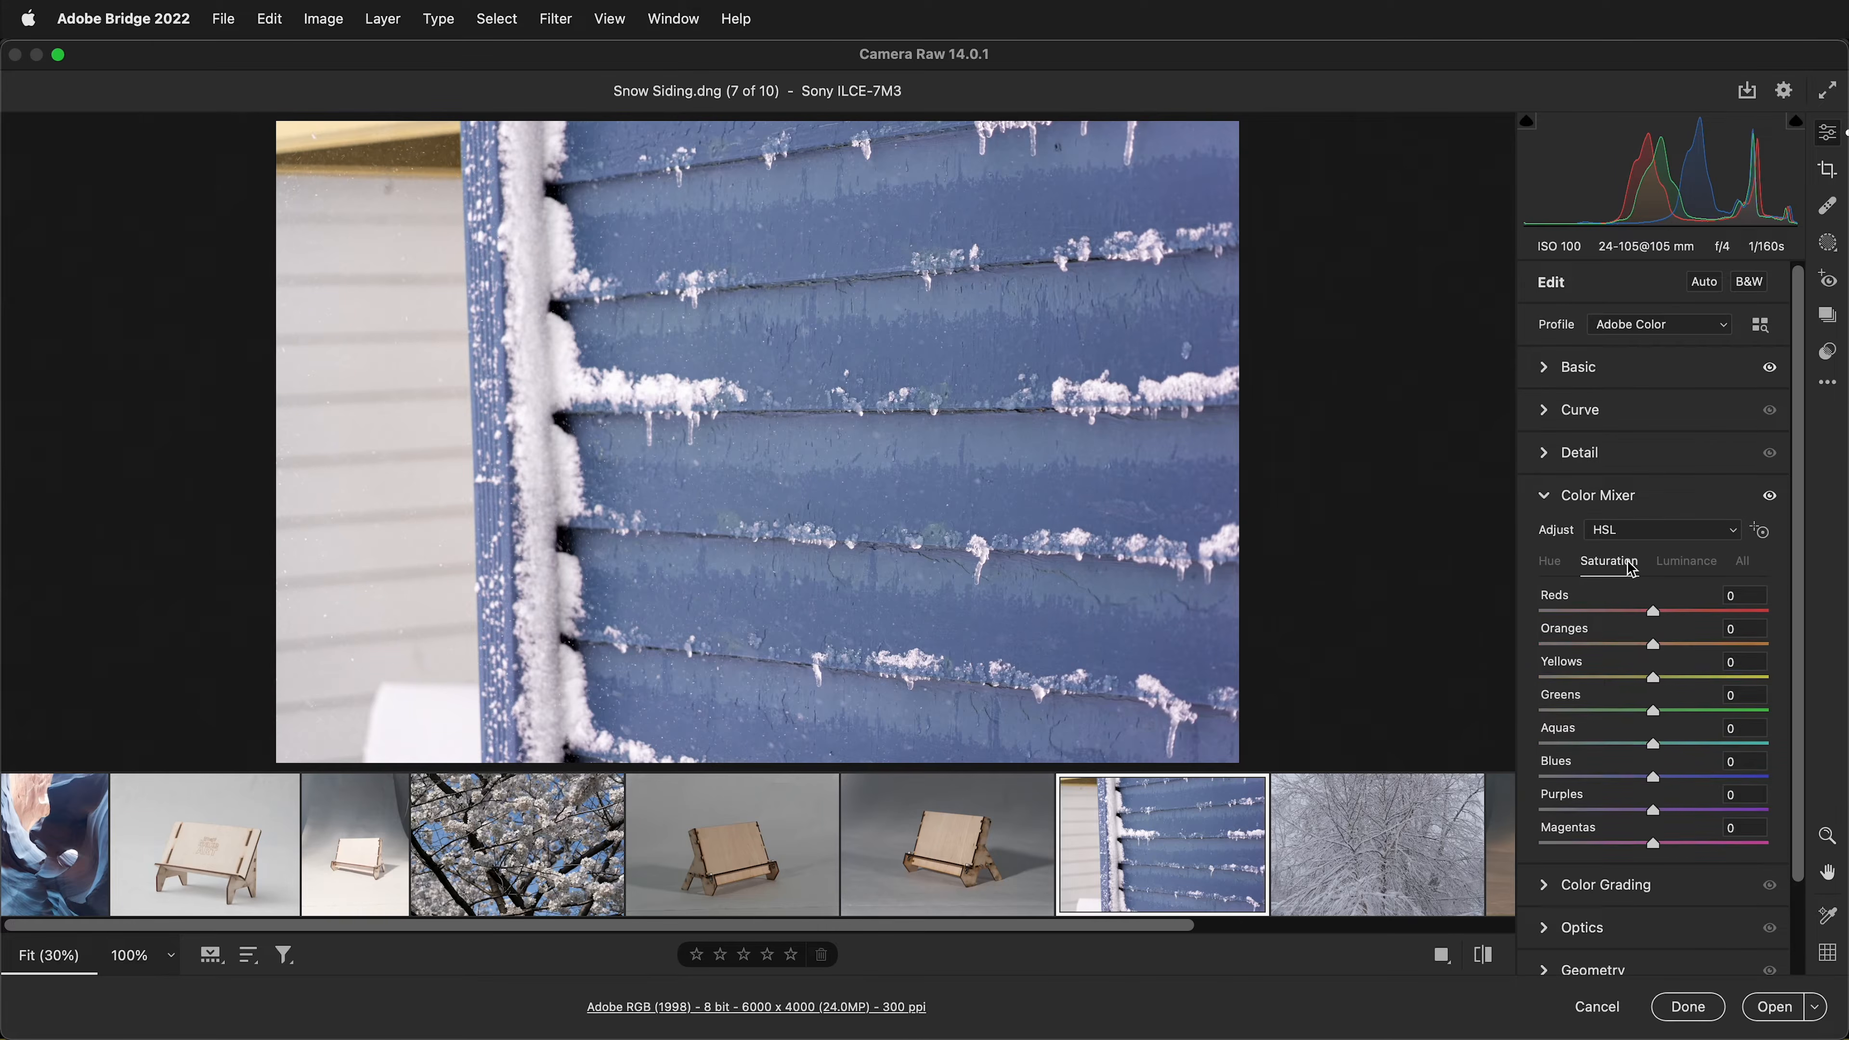
pyautogui.moveTo(1660, 685)
pyautogui.mouseDown()
pyautogui.moveTo(1798, 669)
pyautogui.moveTo(1662, 680)
pyautogui.mouseUp()
pyautogui.moveTo(1648, 773); pyautogui.dragTo(1532, 779)
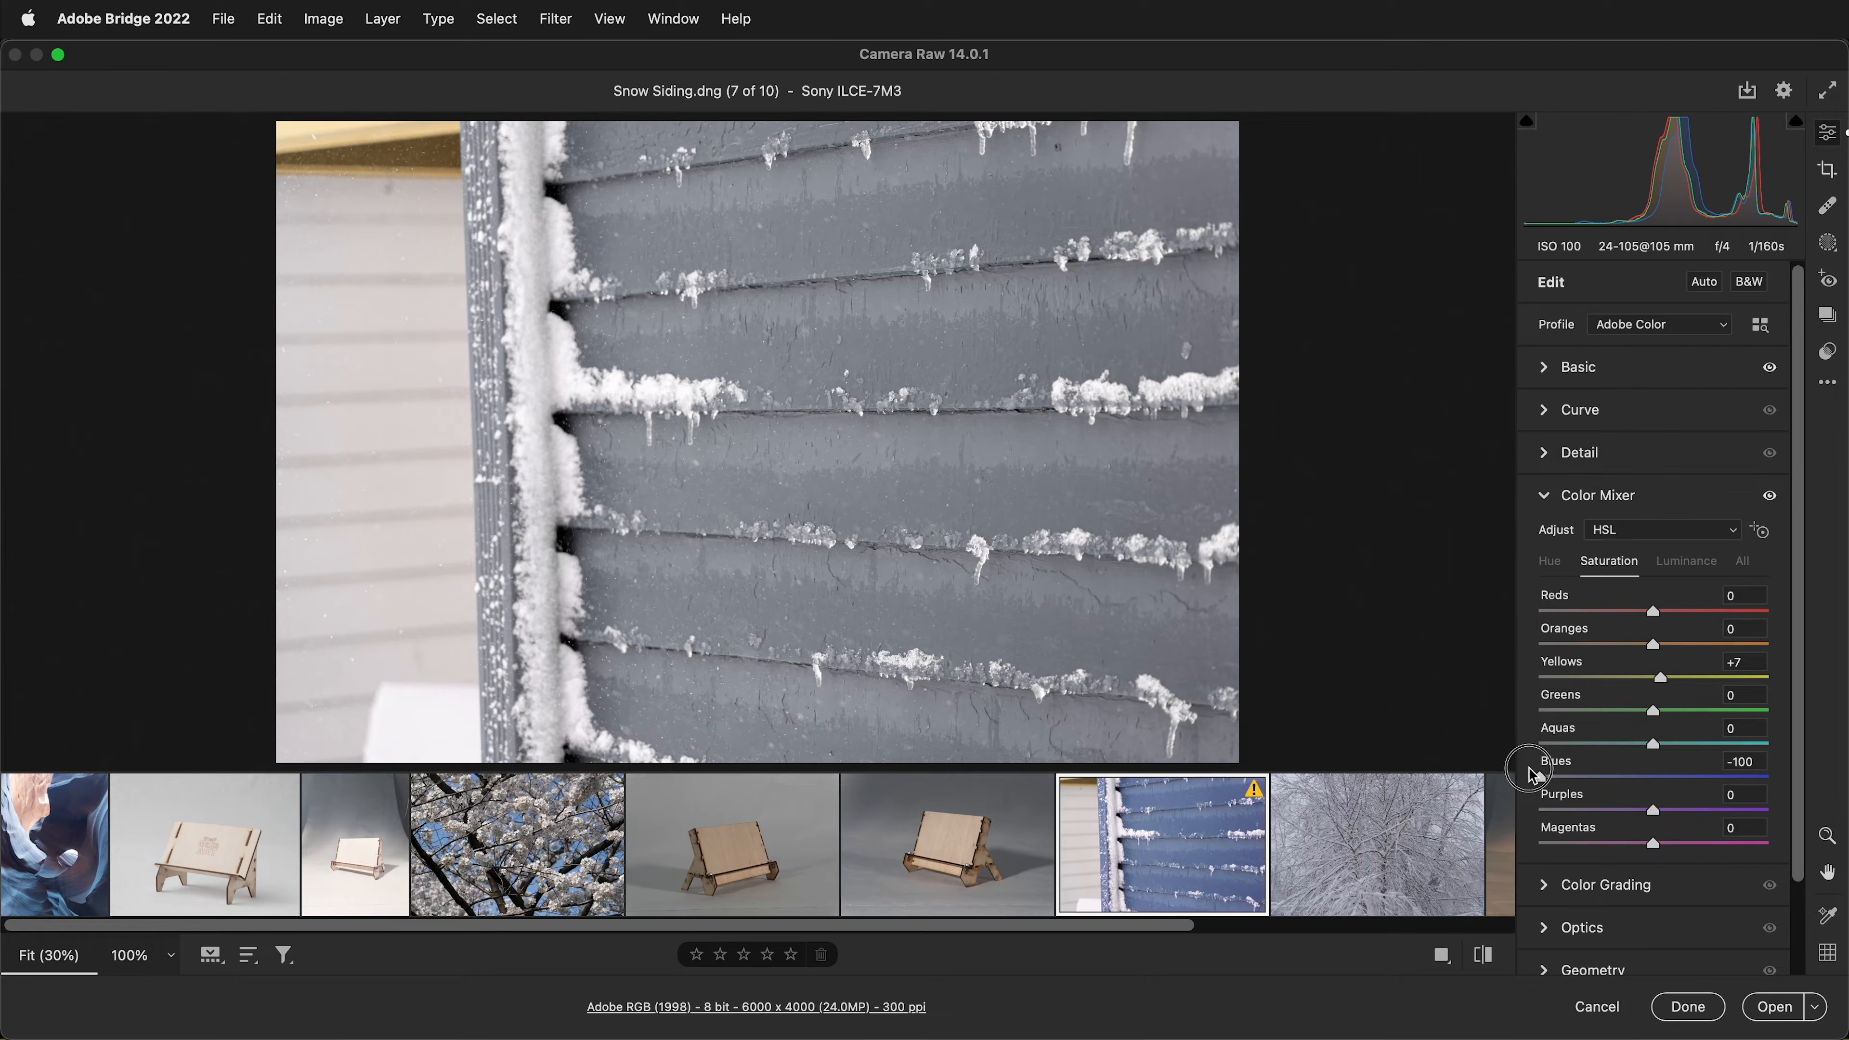
pyautogui.moveTo(1532, 776); pyautogui.dragTo(1653, 776)
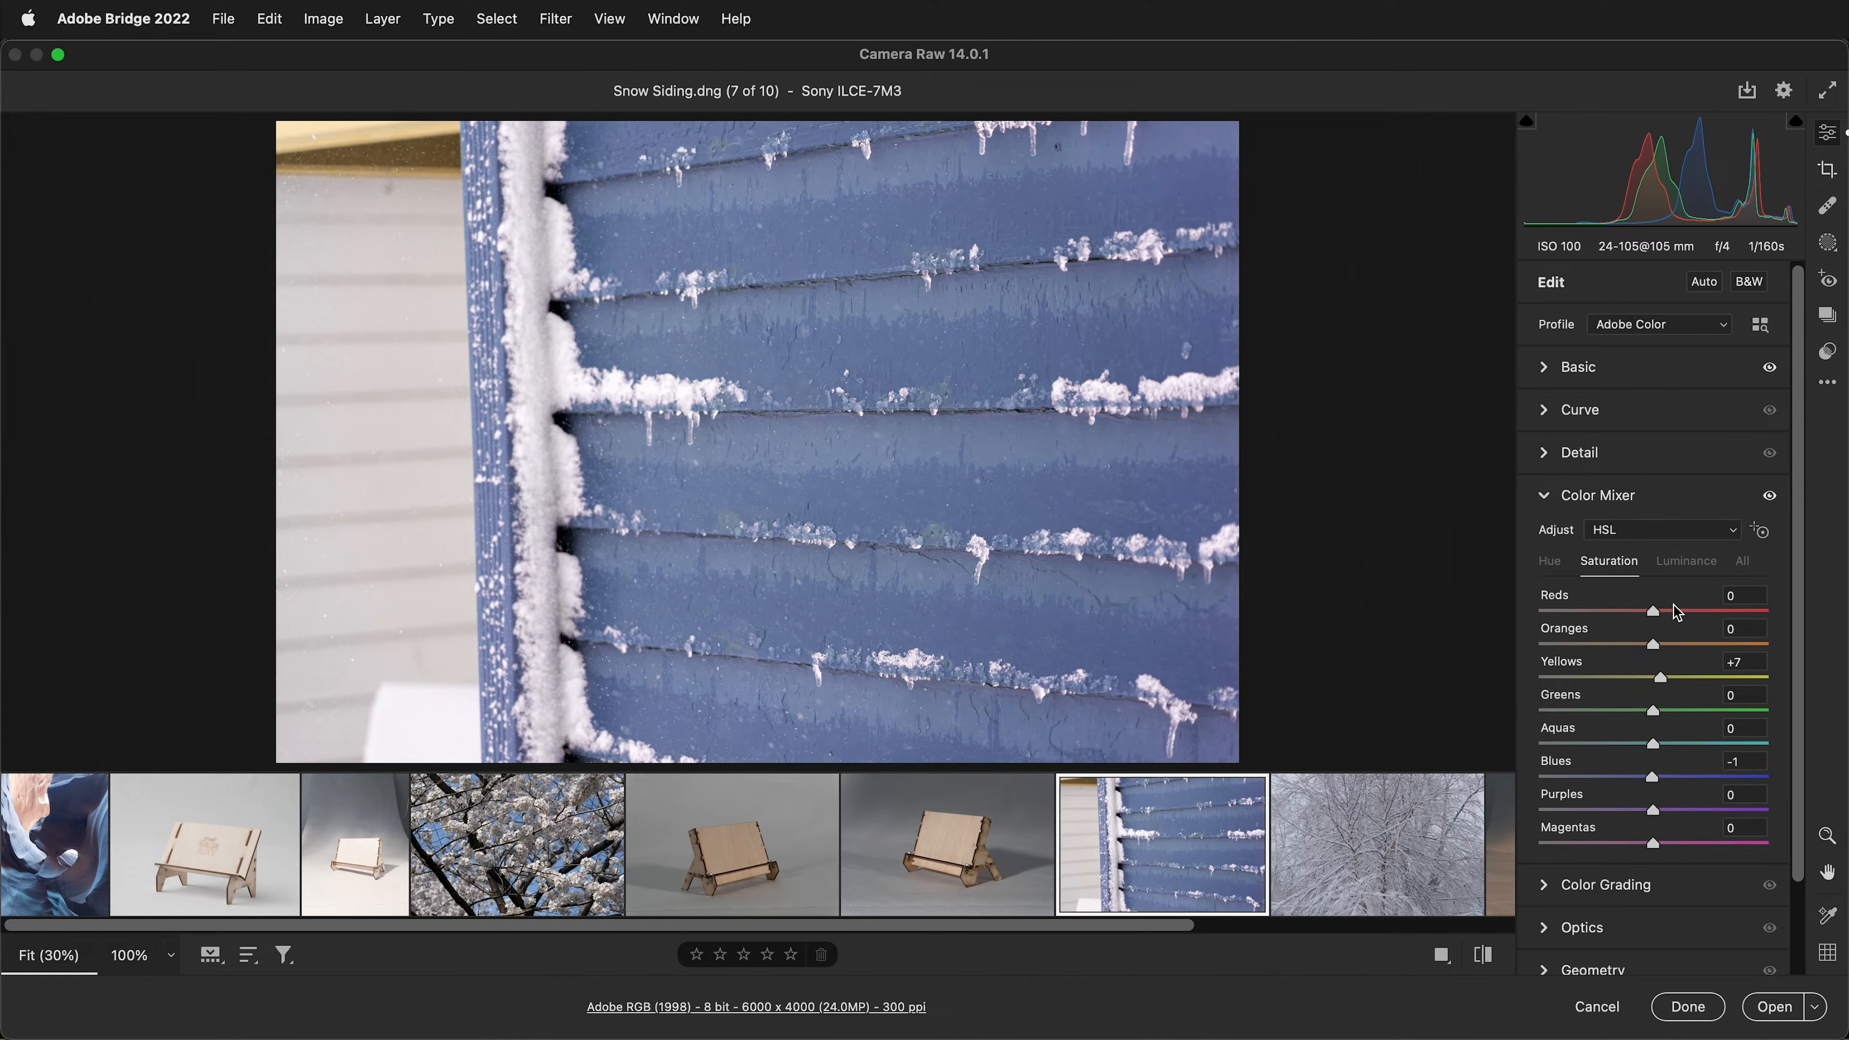
pyautogui.click(1565, 499)
pyautogui.press('alt')
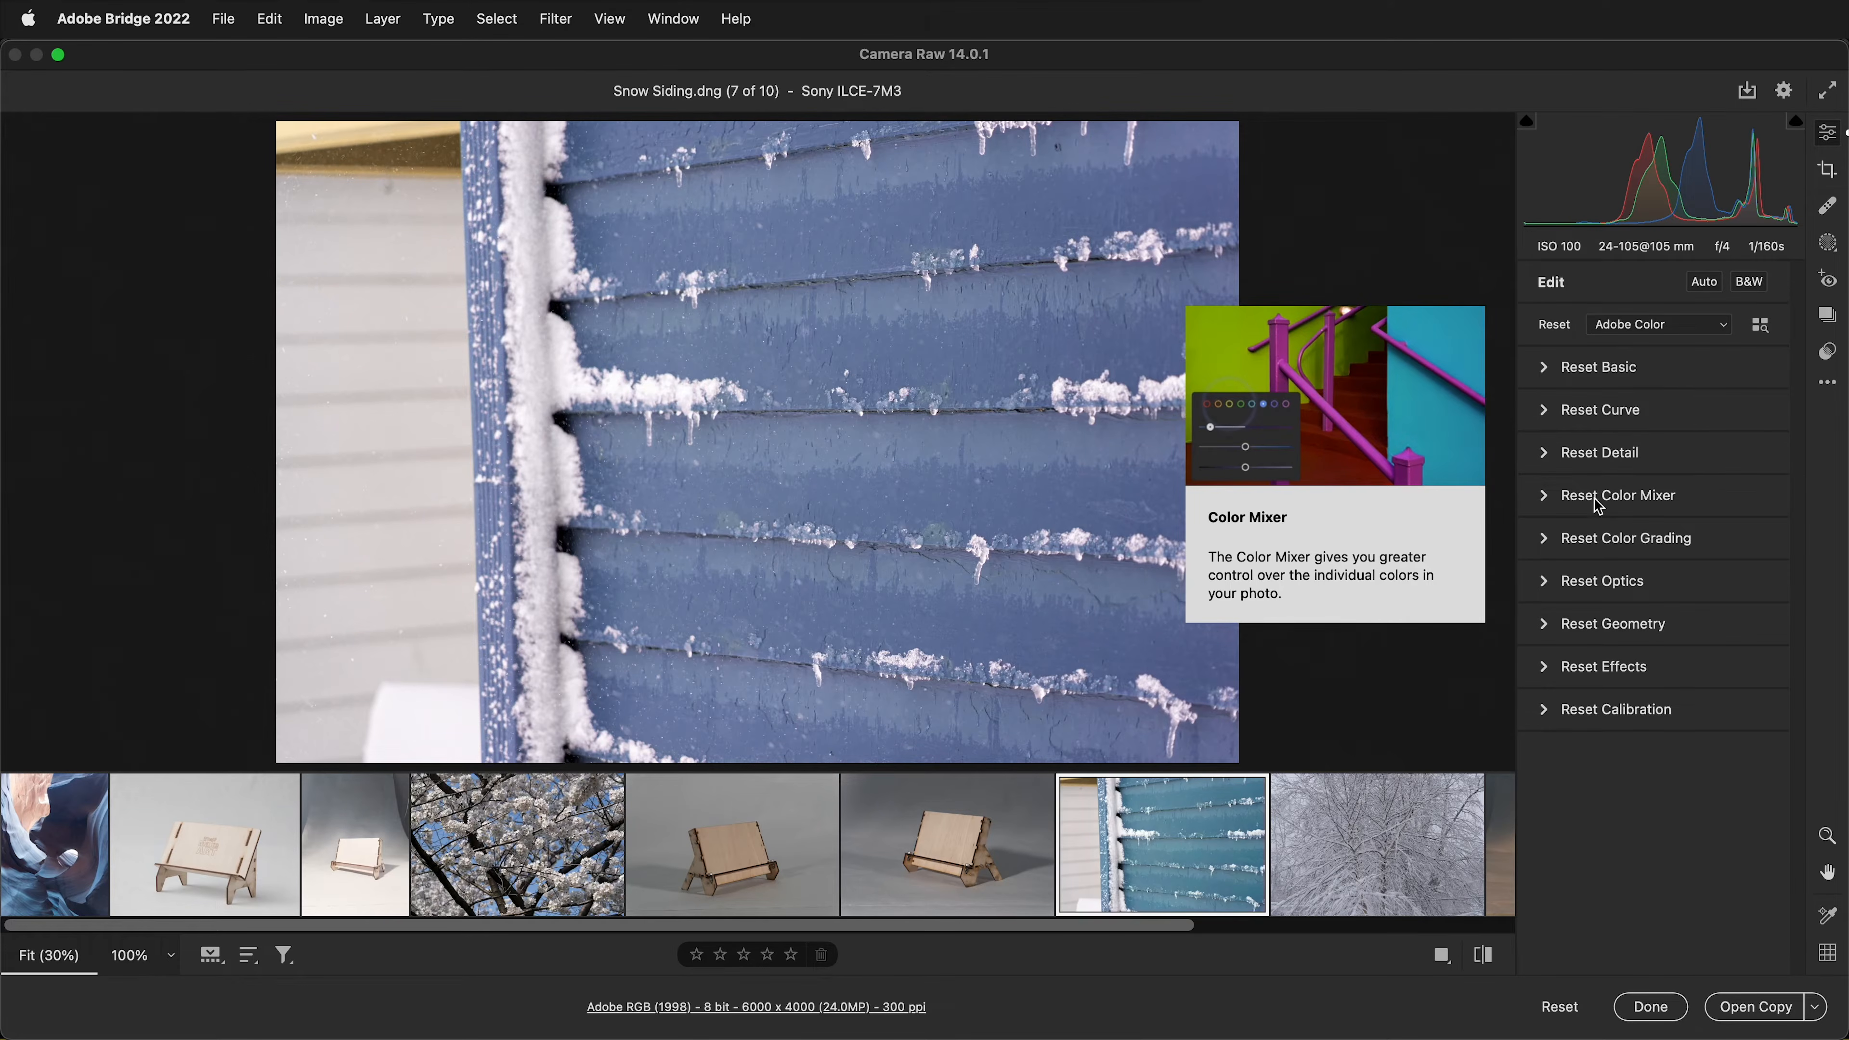
# Step: Reset the Color Mixer, try Color Grading shadows at hue 216 and saturation 62, and set Blending to 55 with the shadows reset
pyautogui.keyDown('alt'); pyautogui.click(1598, 504); pyautogui.keyUp('alt')
pyautogui.click(1536, 540)
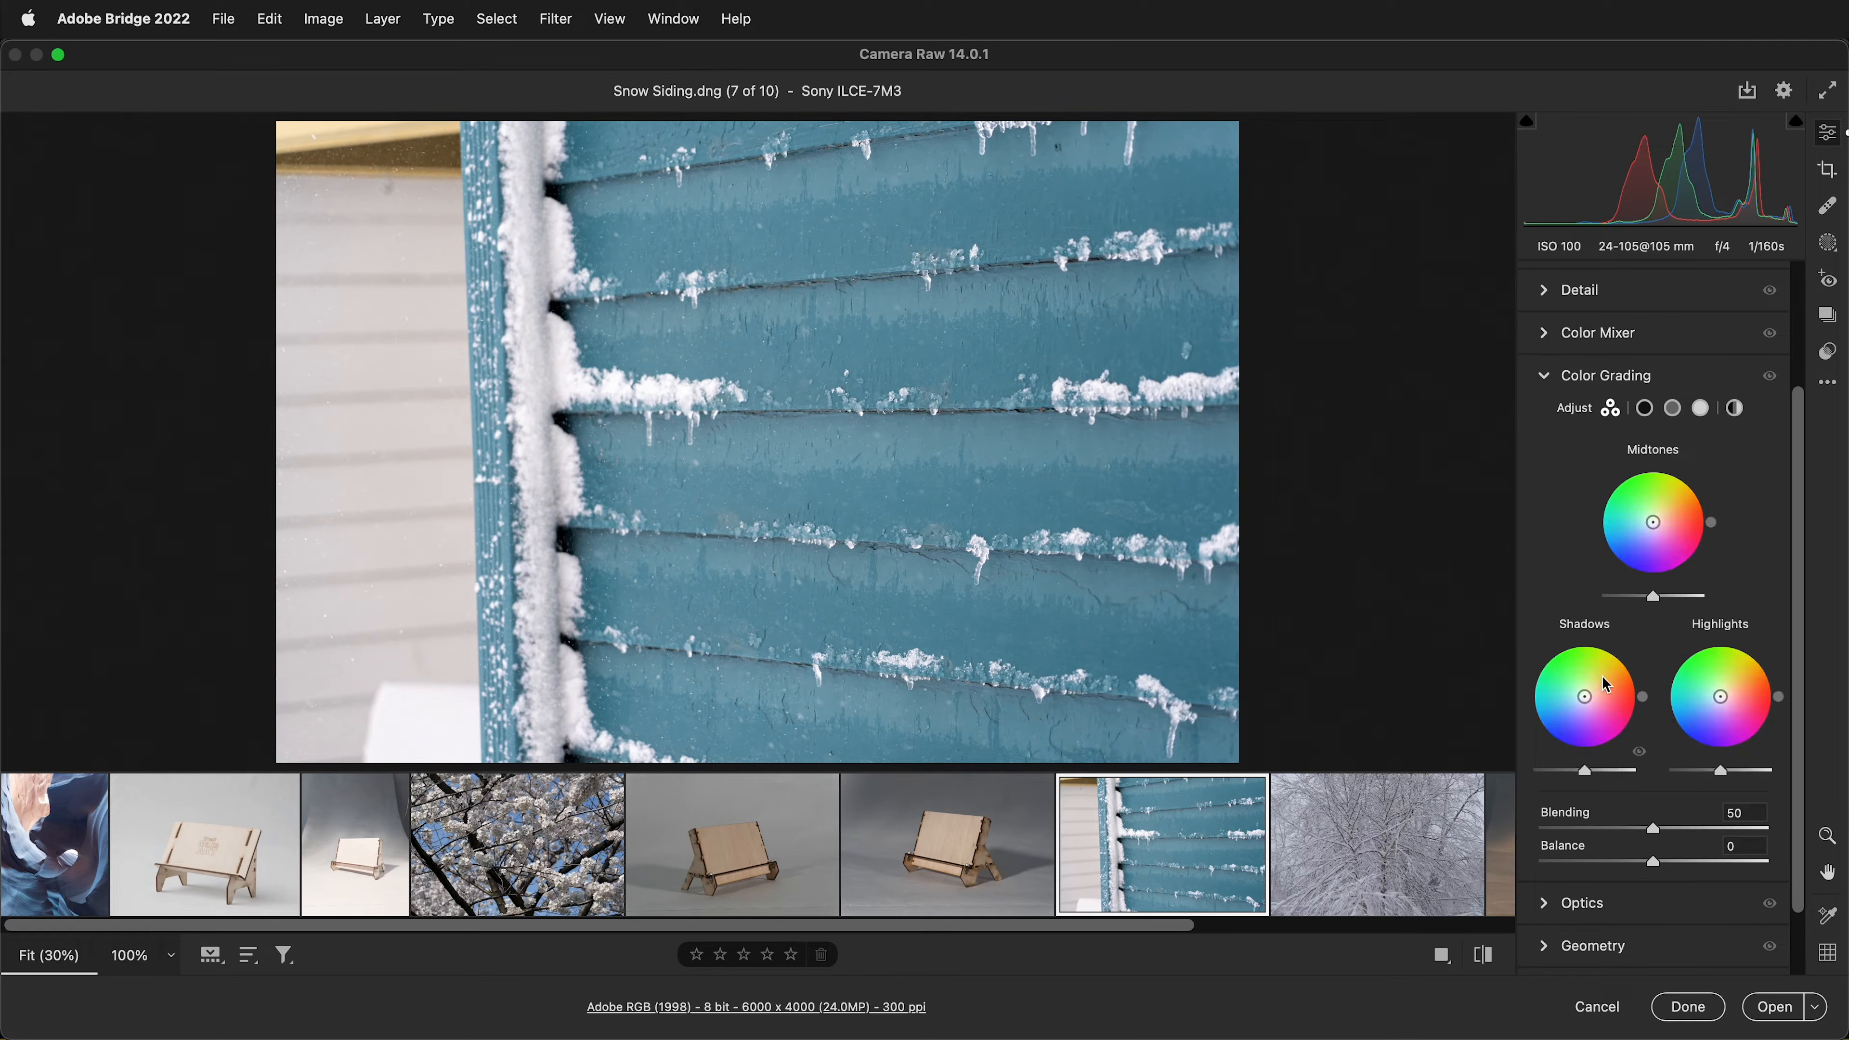
pyautogui.moveTo(1588, 697); pyautogui.dragTo(1562, 713)
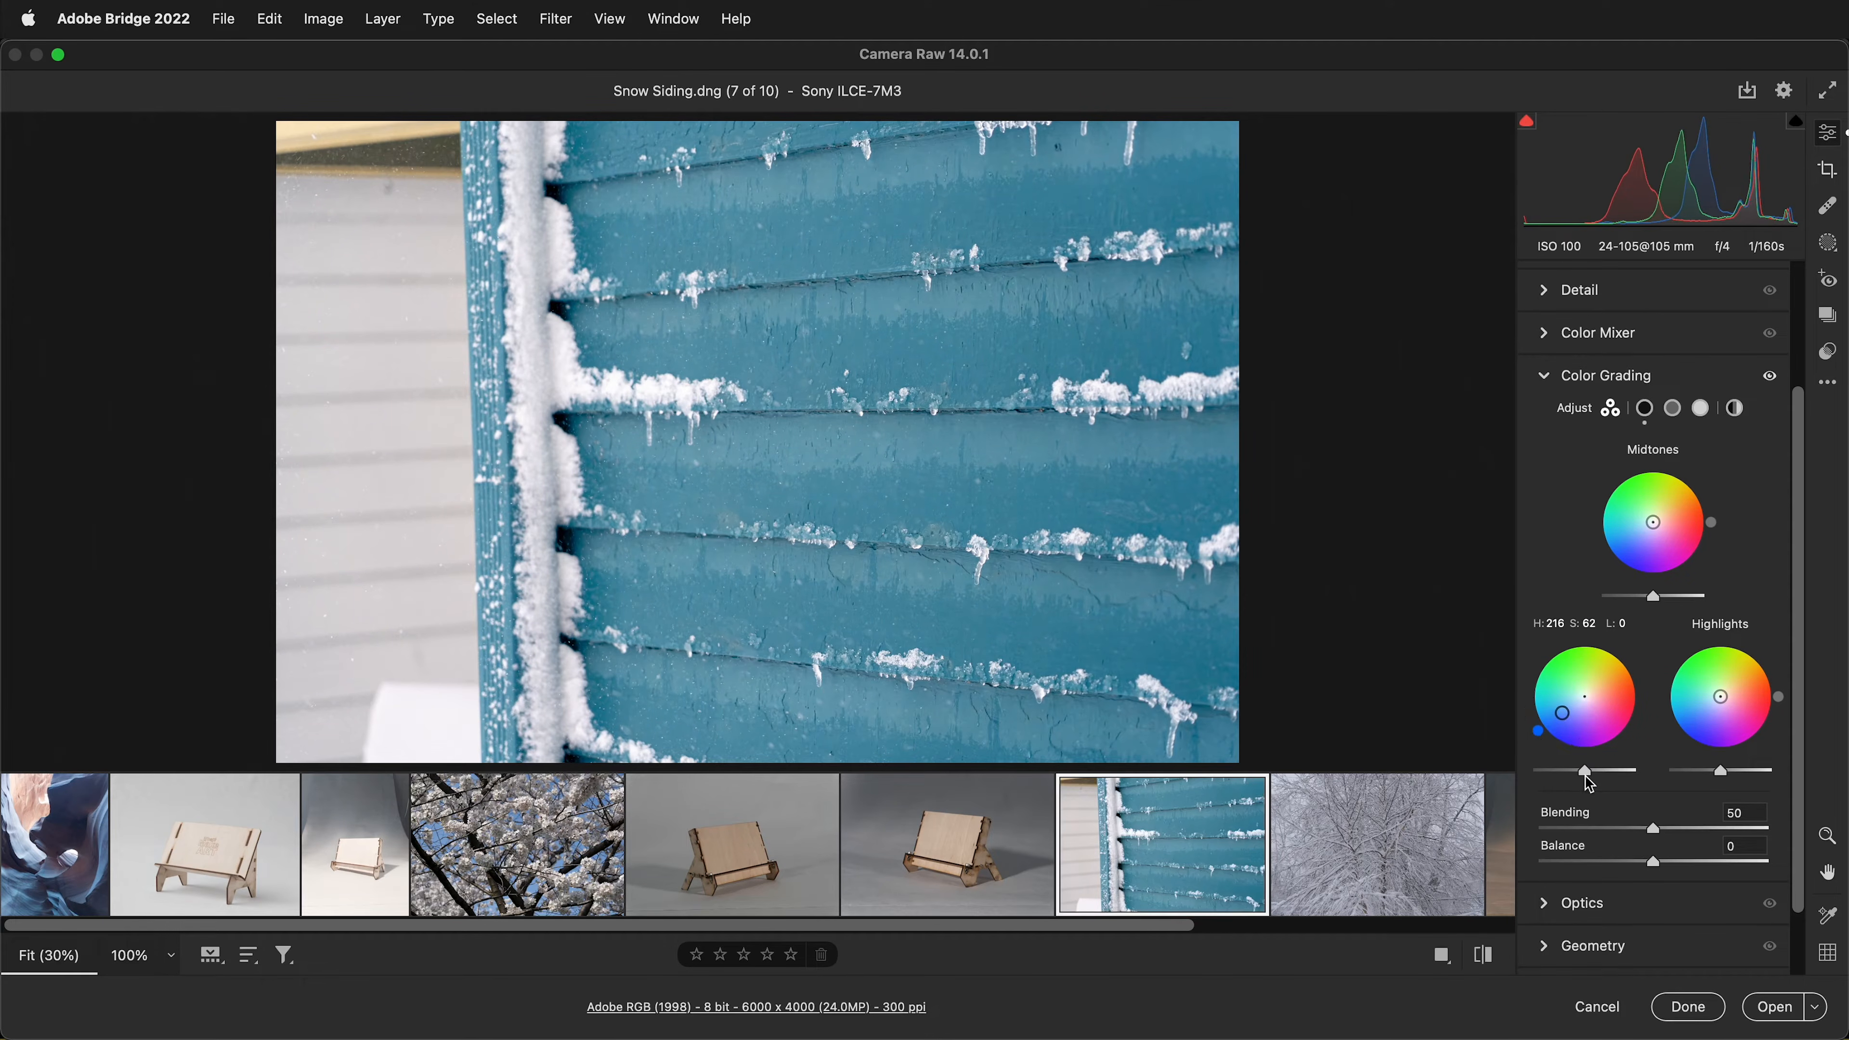
pyautogui.moveTo(1654, 829); pyautogui.dragTo(1667, 829)
pyautogui.doubleClick(1564, 710)
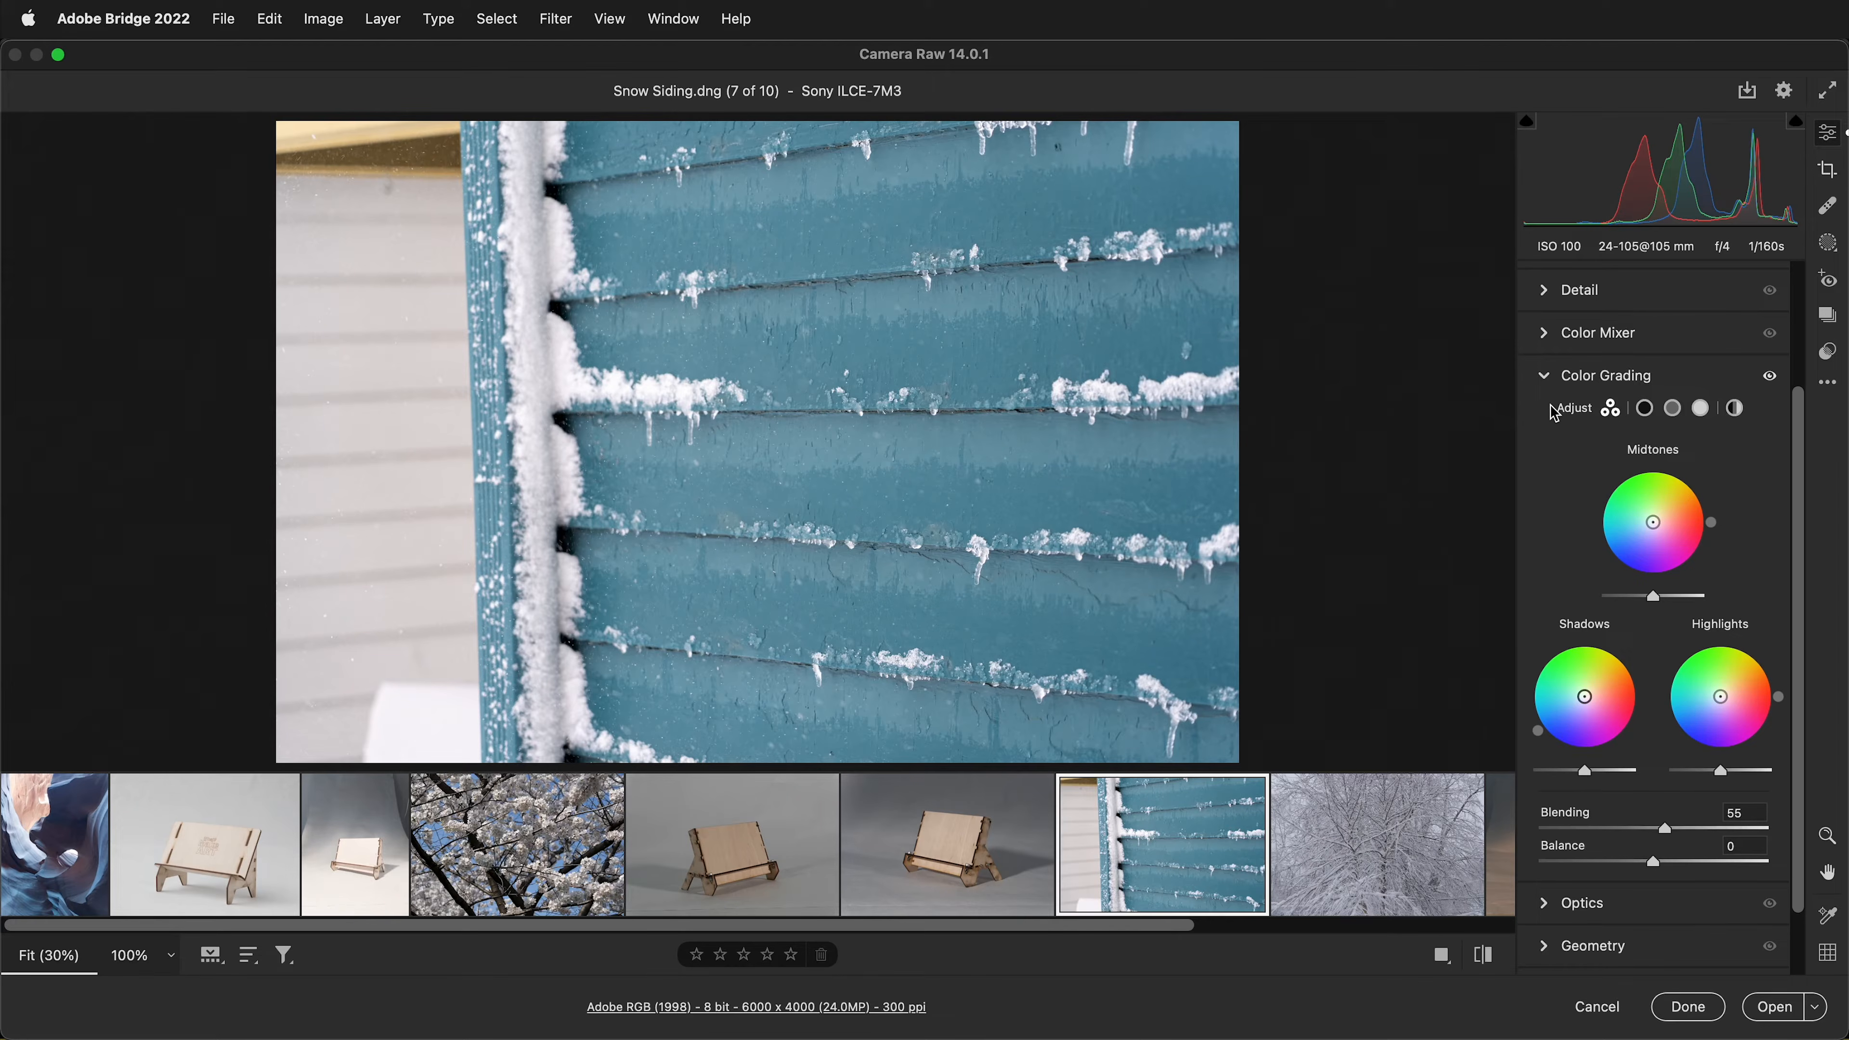
pyautogui.click(1549, 374)
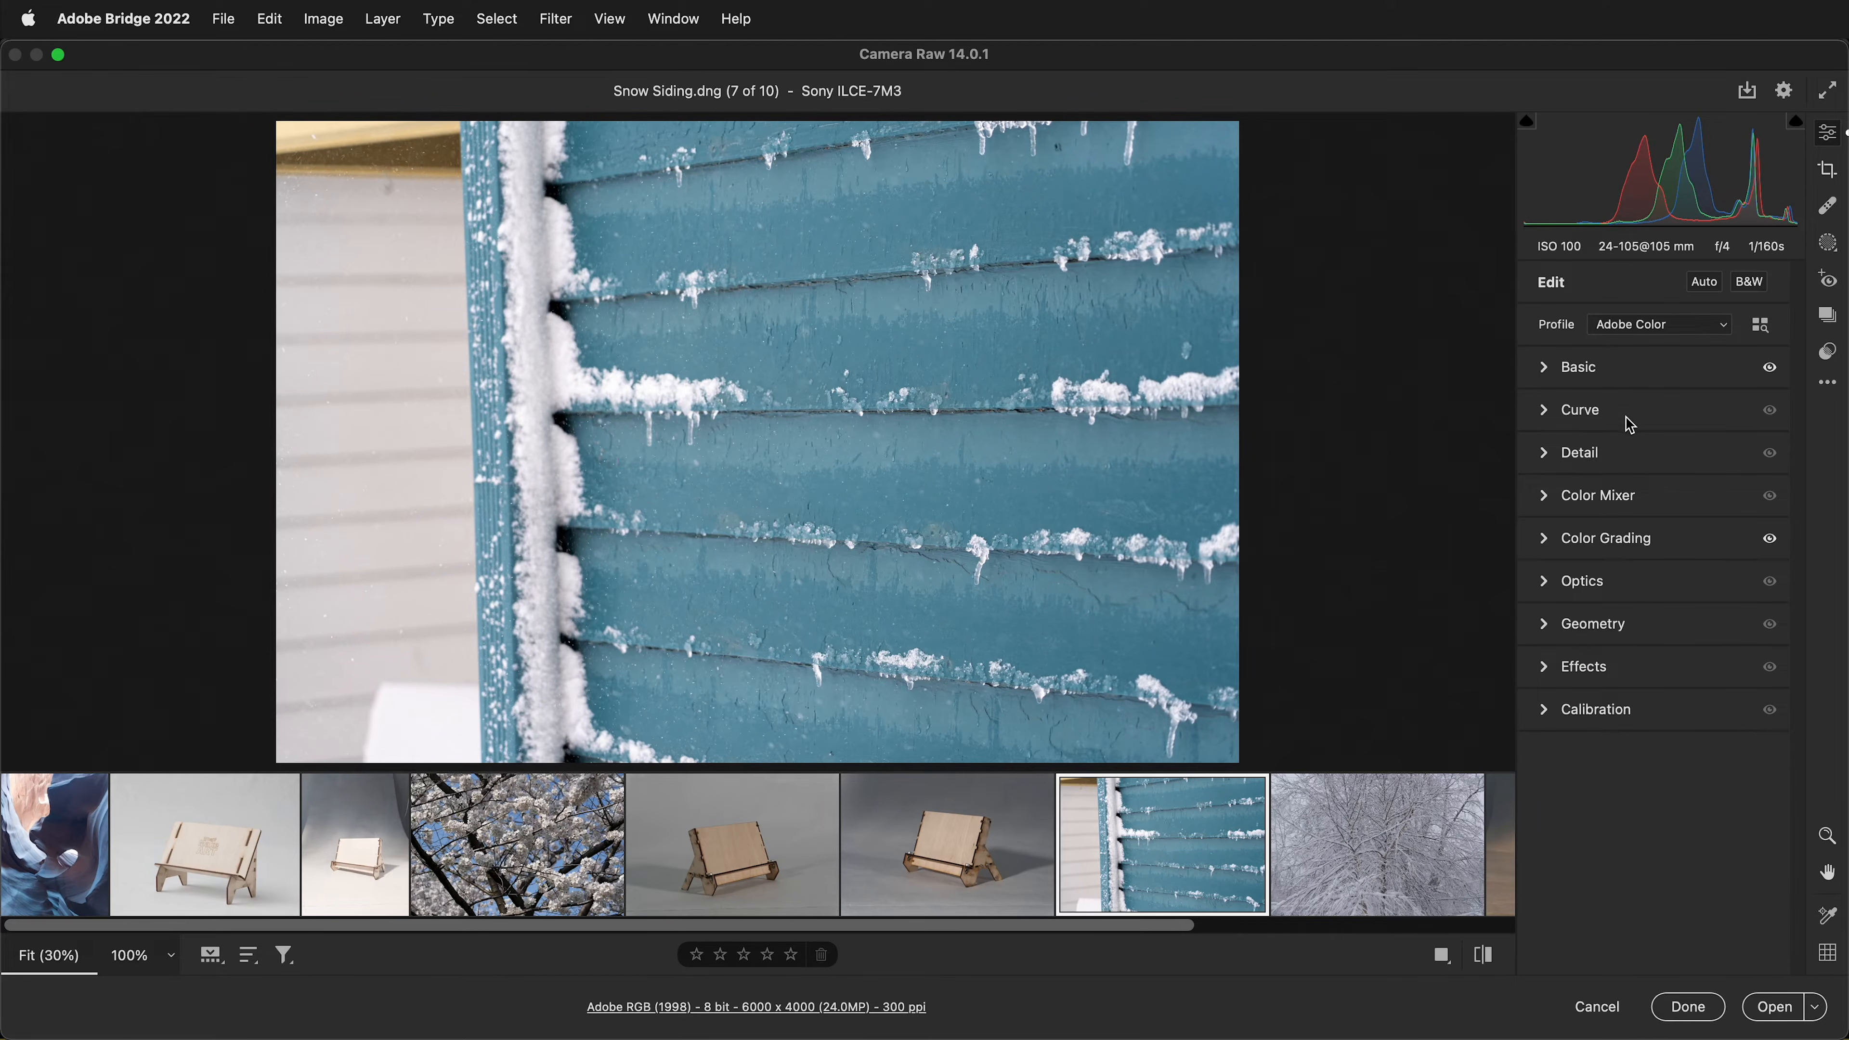
pyautogui.moveTo(1600, 503)
pyautogui.click(1548, 370)
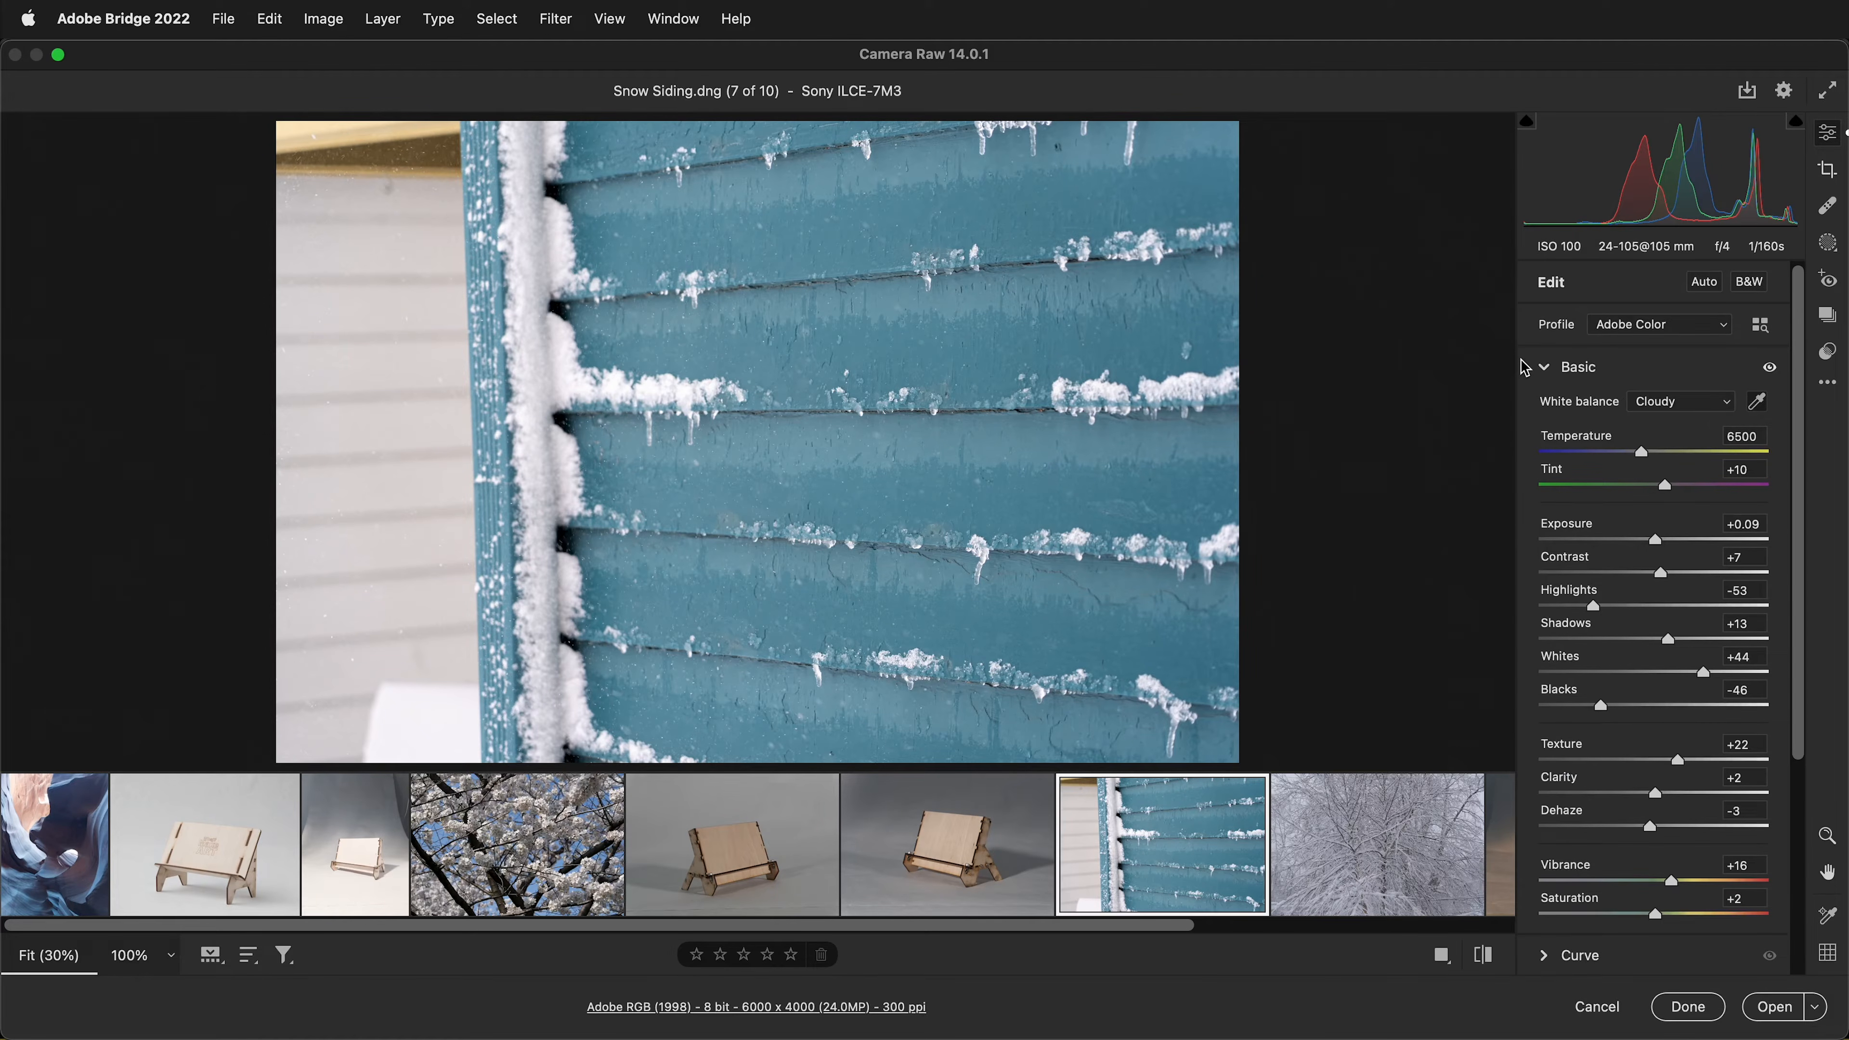
pyautogui.click(1549, 370)
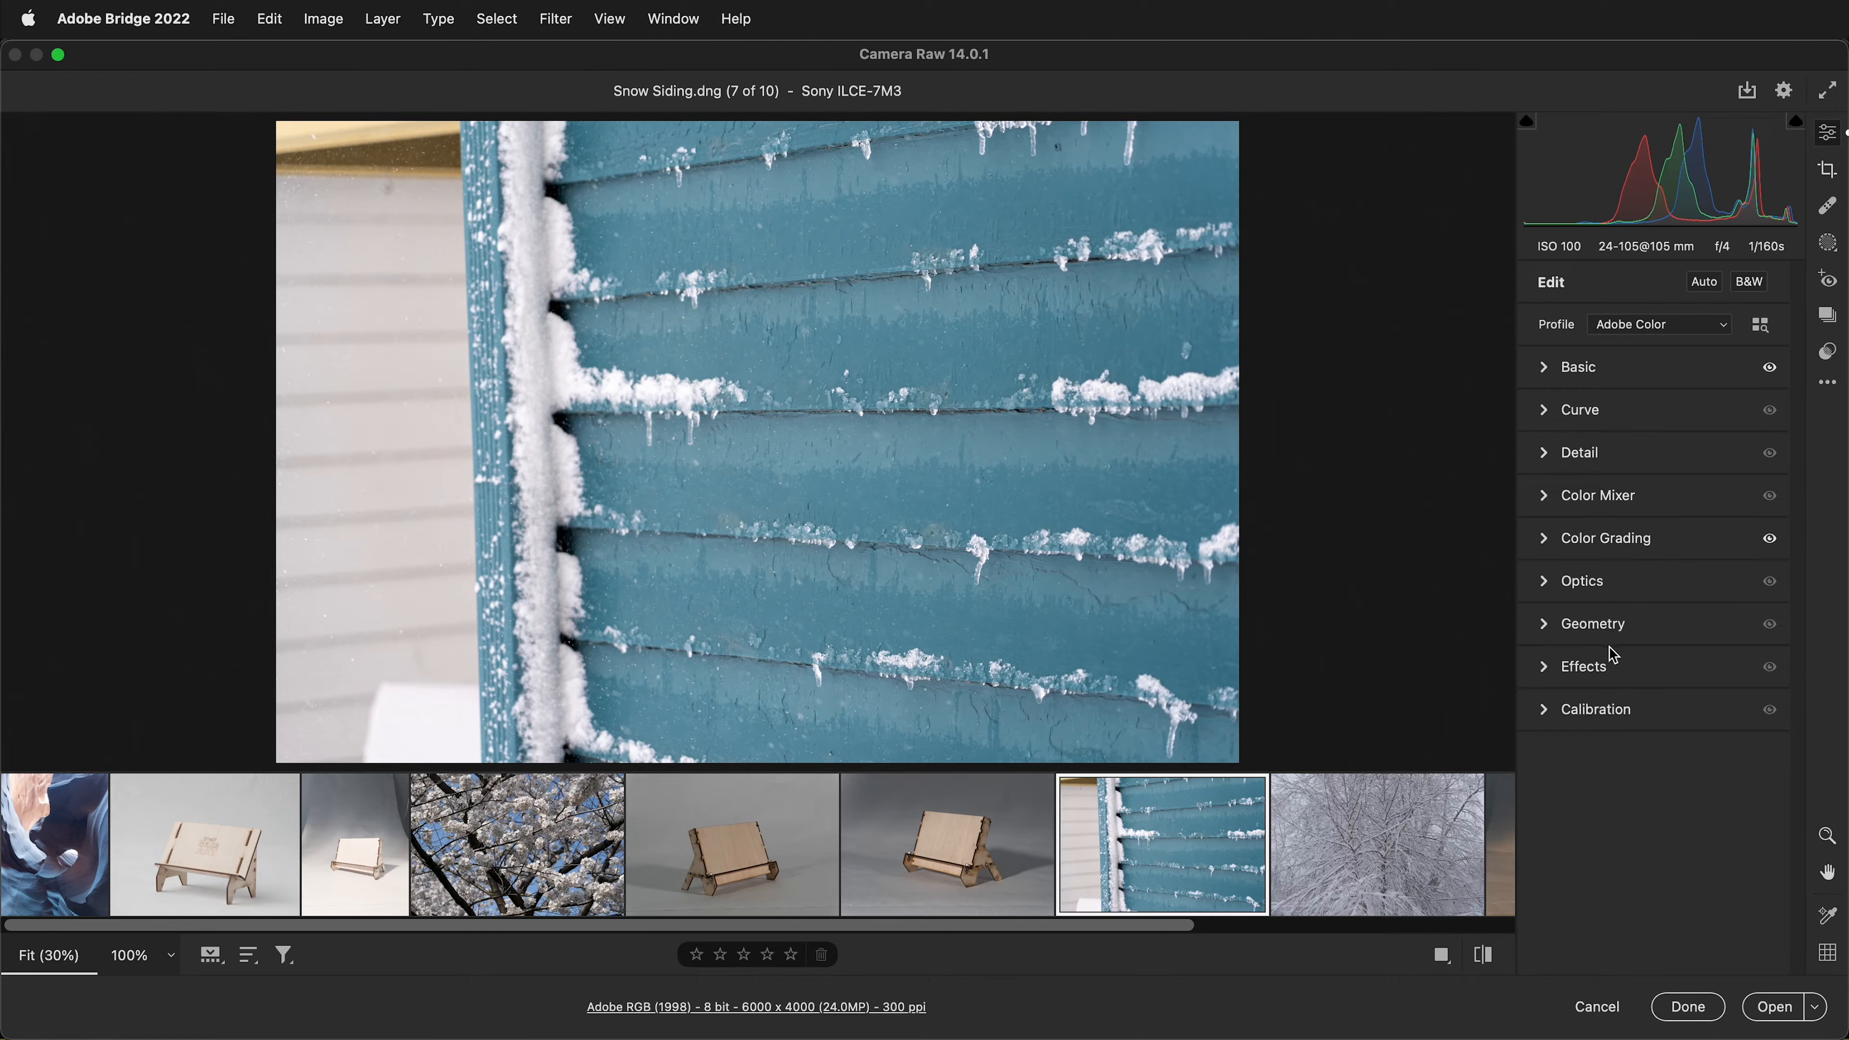
# Step: Try chromatic aberration removal in the Optics profile settings and turn it off again
pyautogui.click(1549, 581)
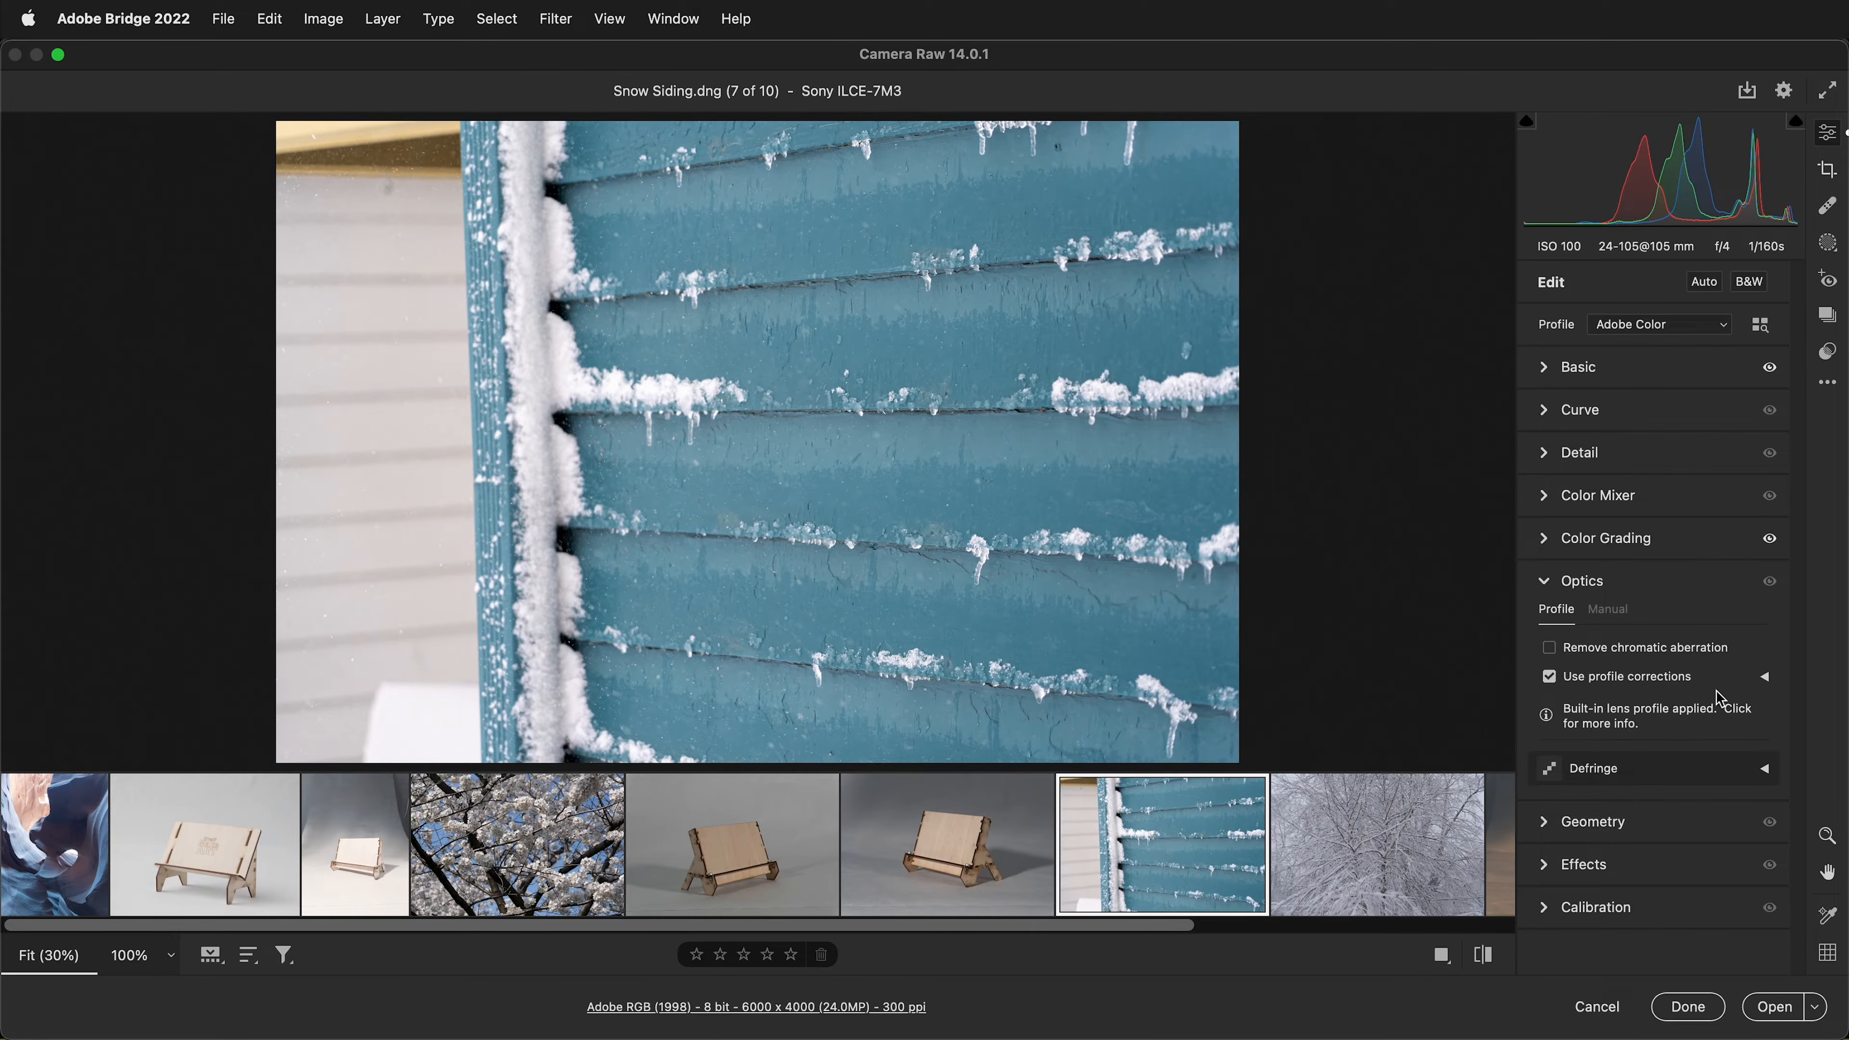
pyautogui.click(1551, 648)
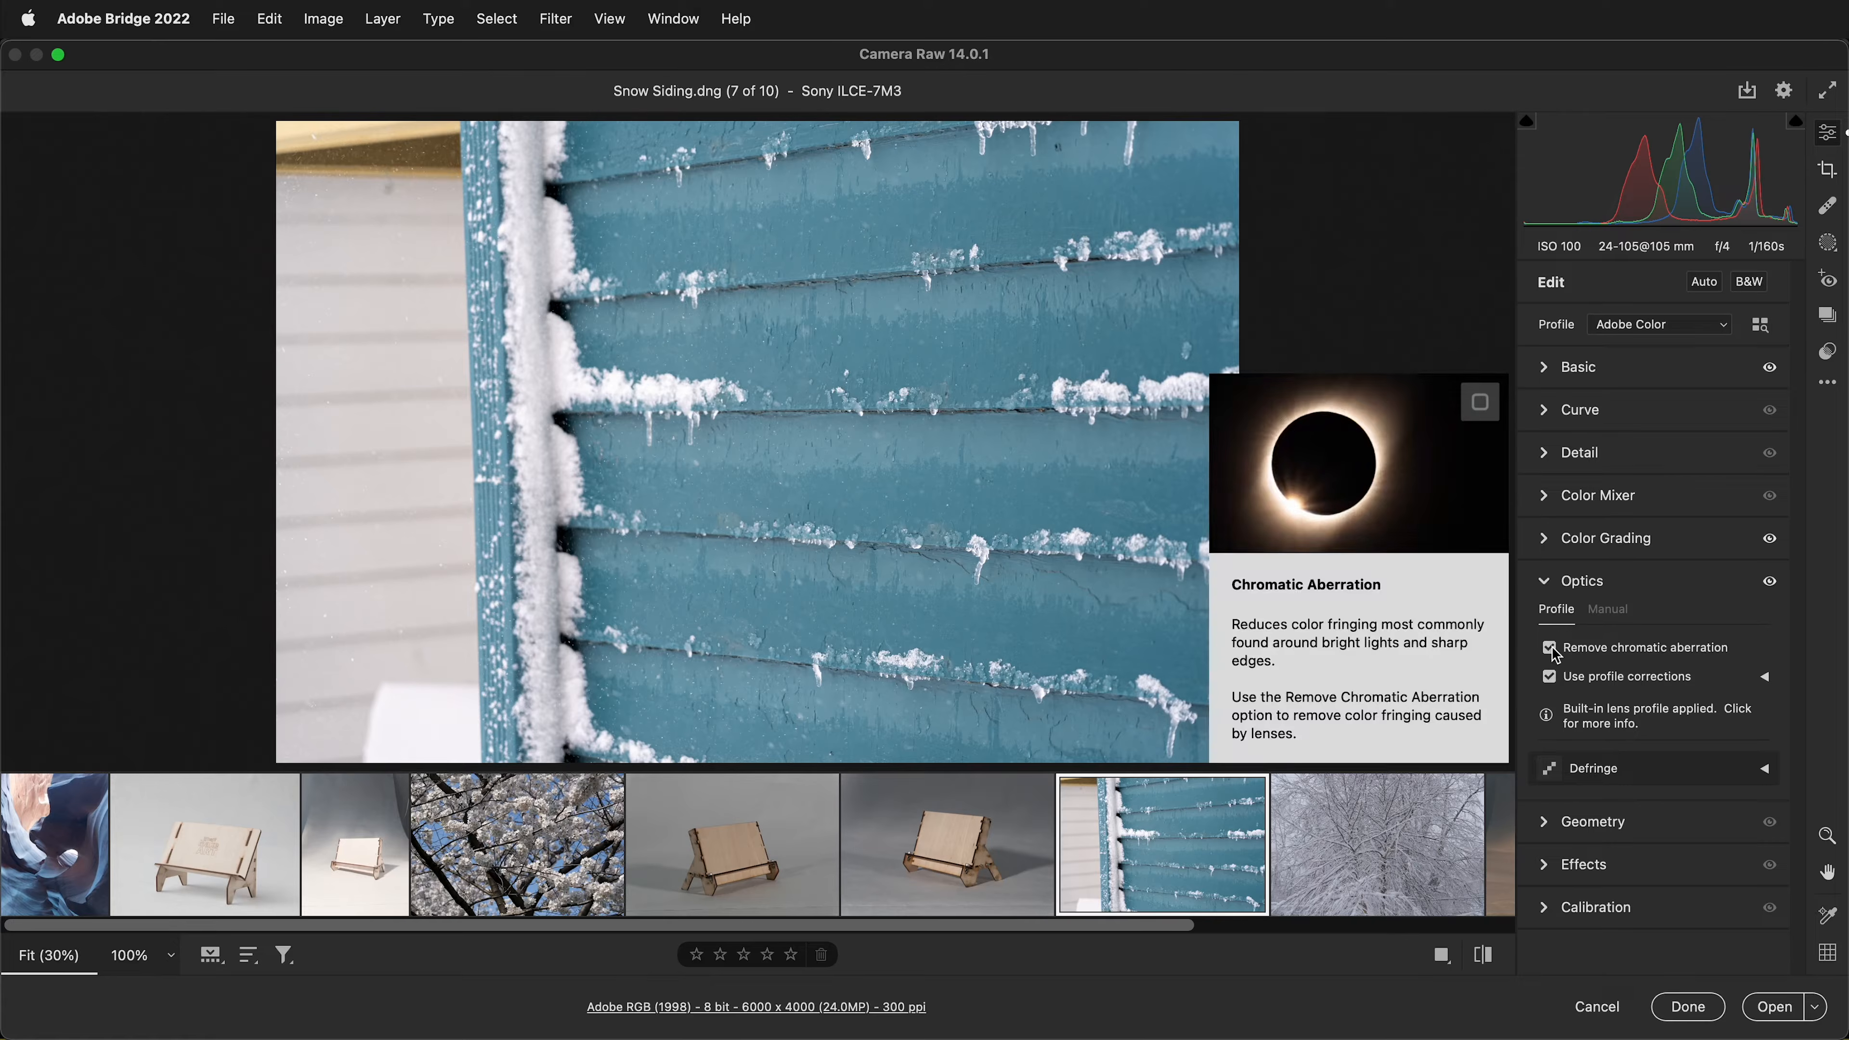
pyautogui.click(1551, 648)
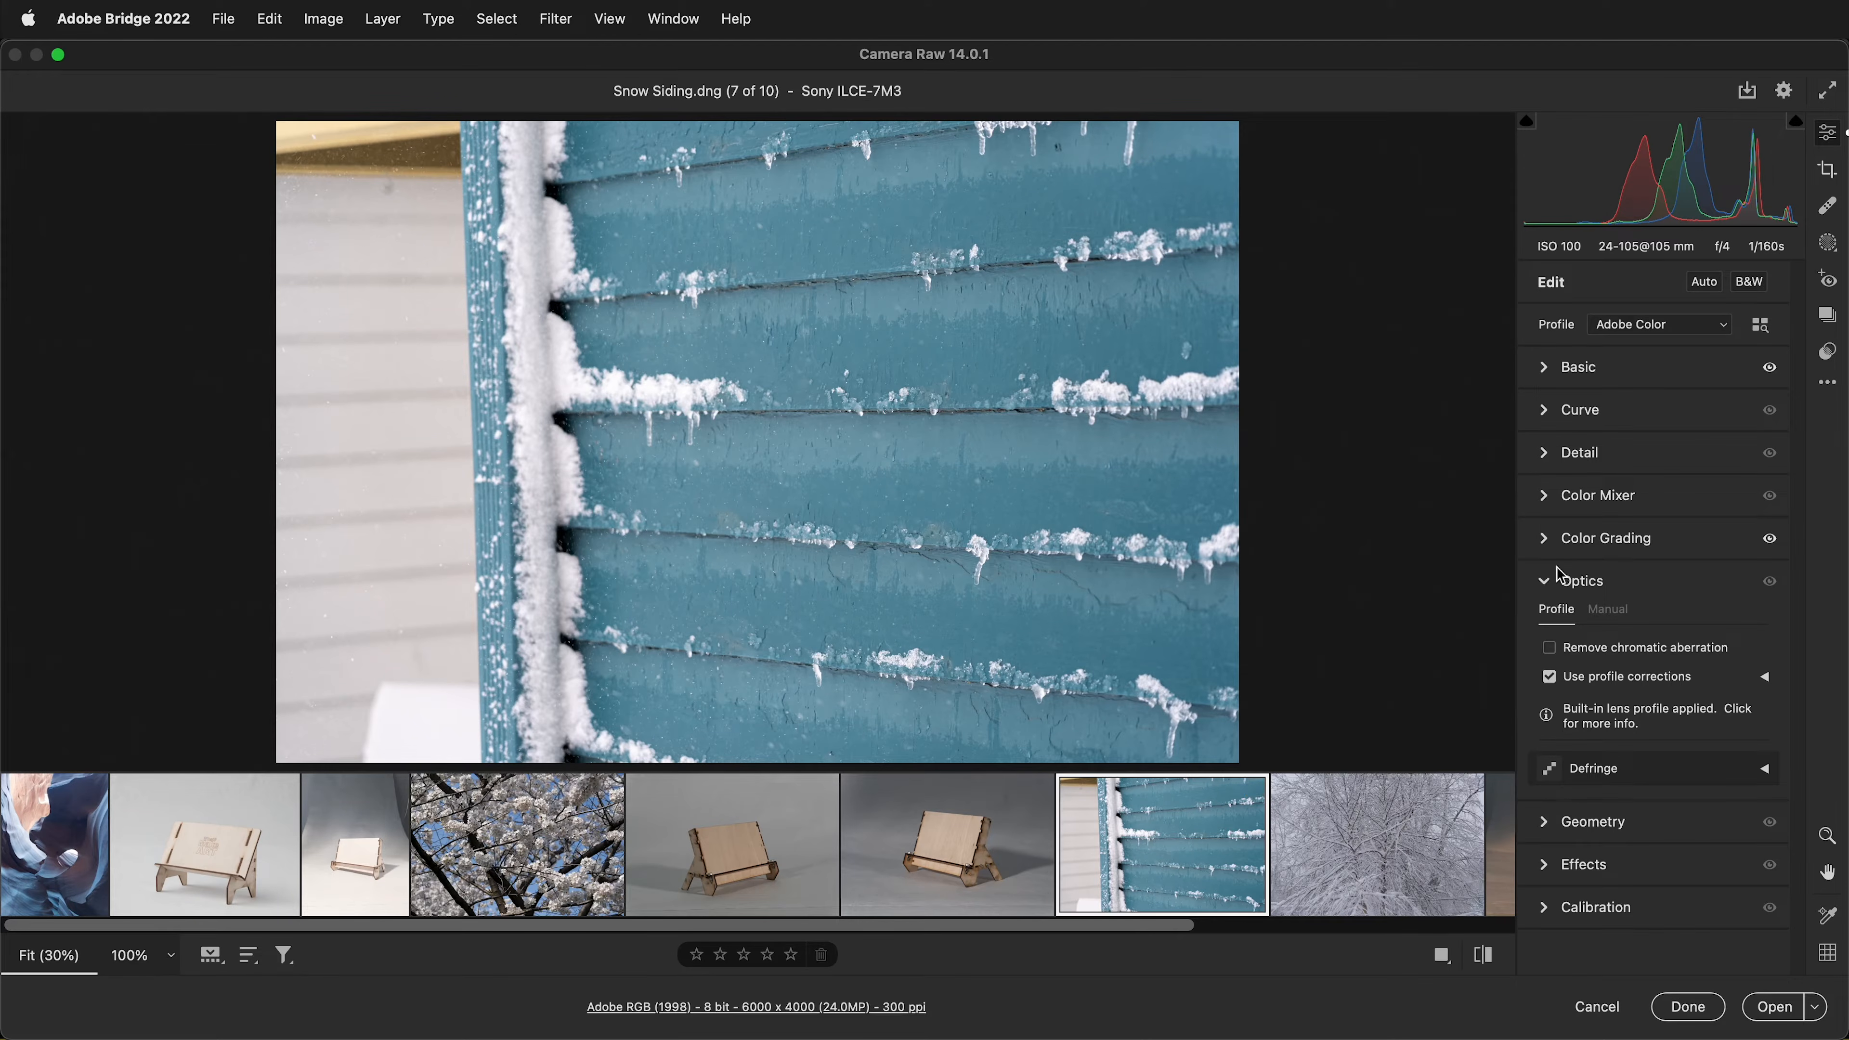
pyautogui.click(1553, 591)
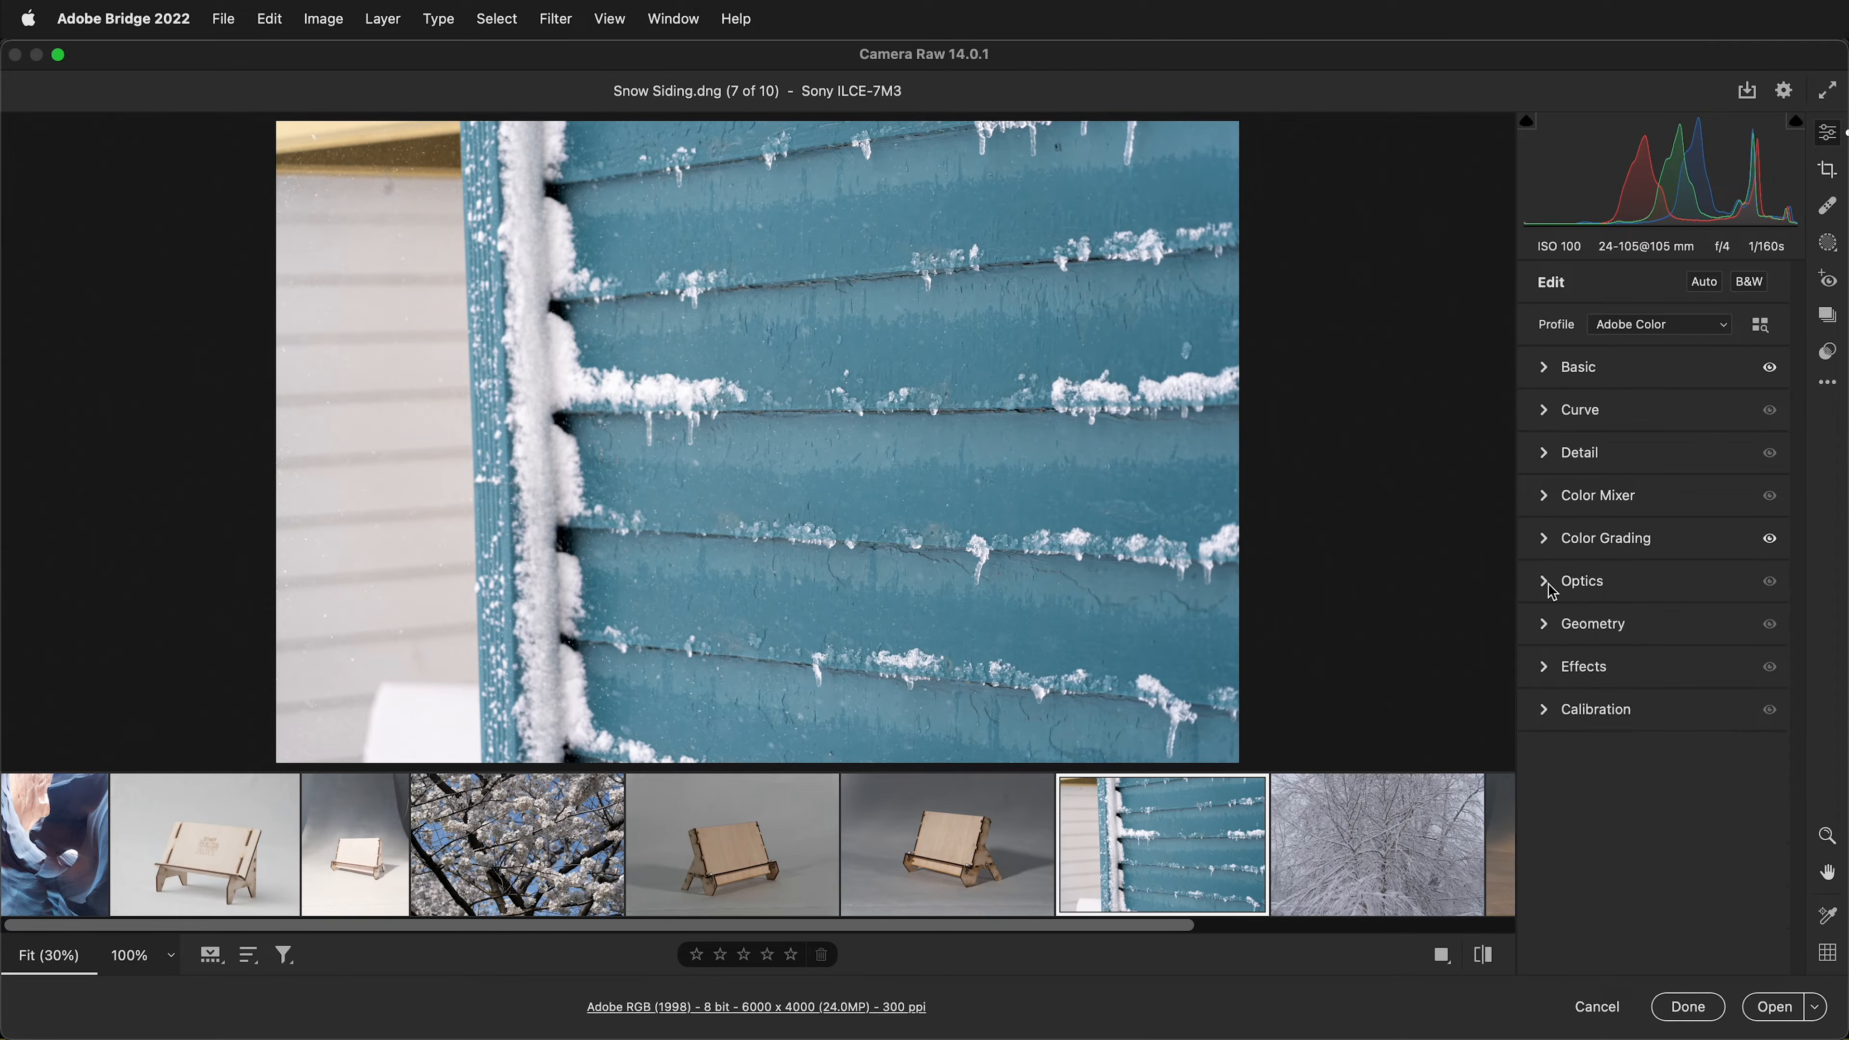
# Step: Try the Auto, Level, Vertical and Full Upright corrections in the Geometry settings
pyautogui.click(1553, 630)
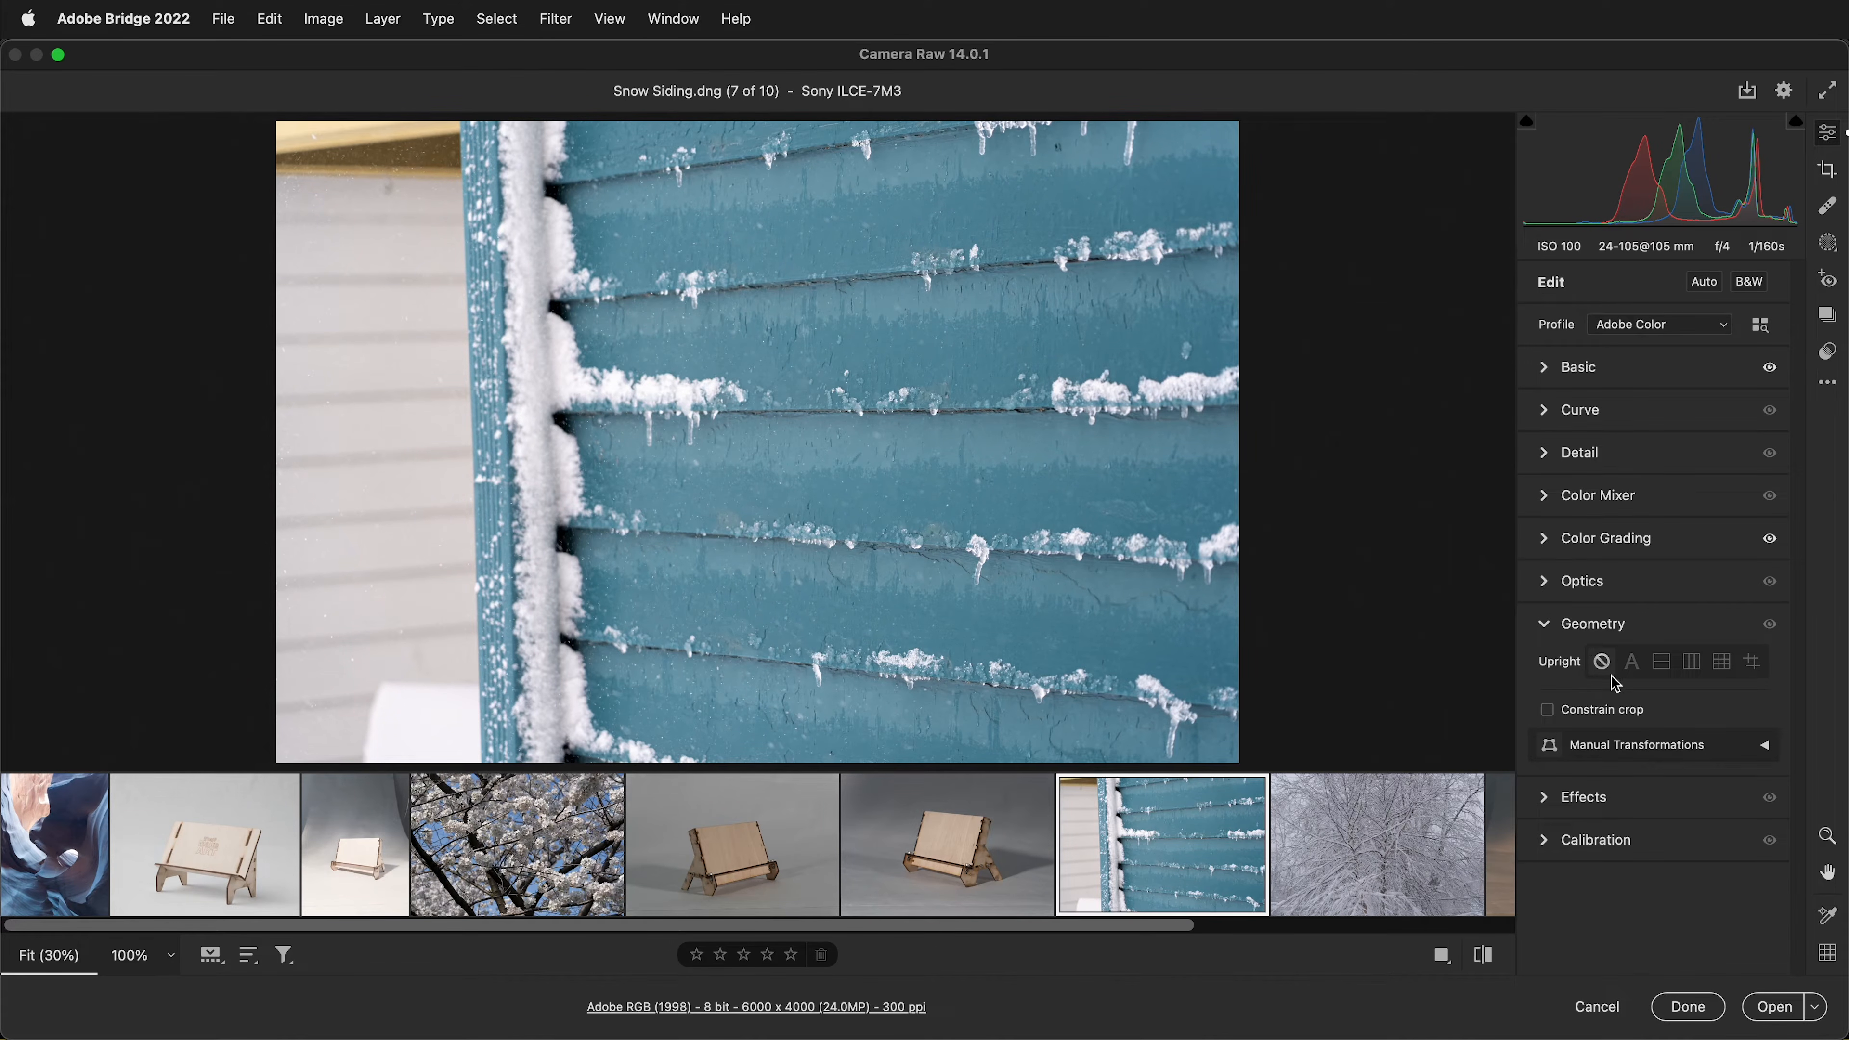
pyautogui.click(1632, 662)
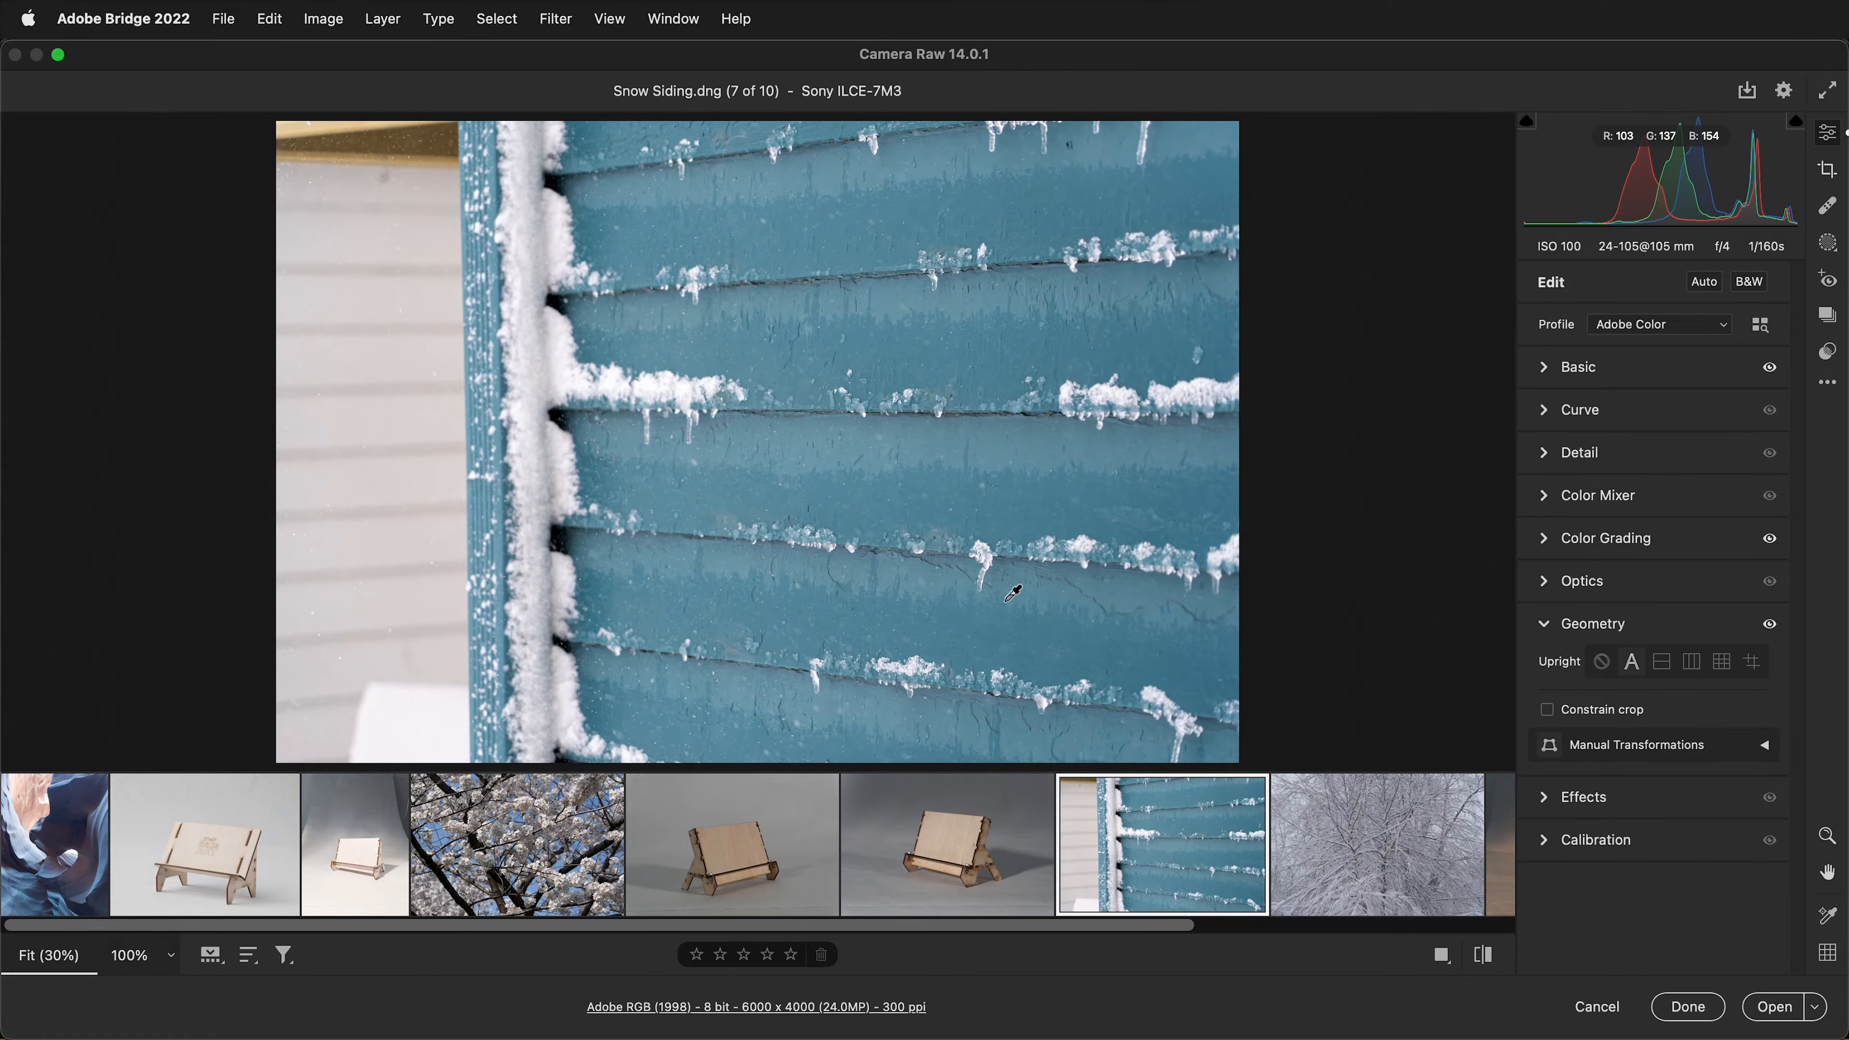
pyautogui.click(1663, 664)
pyautogui.click(1692, 664)
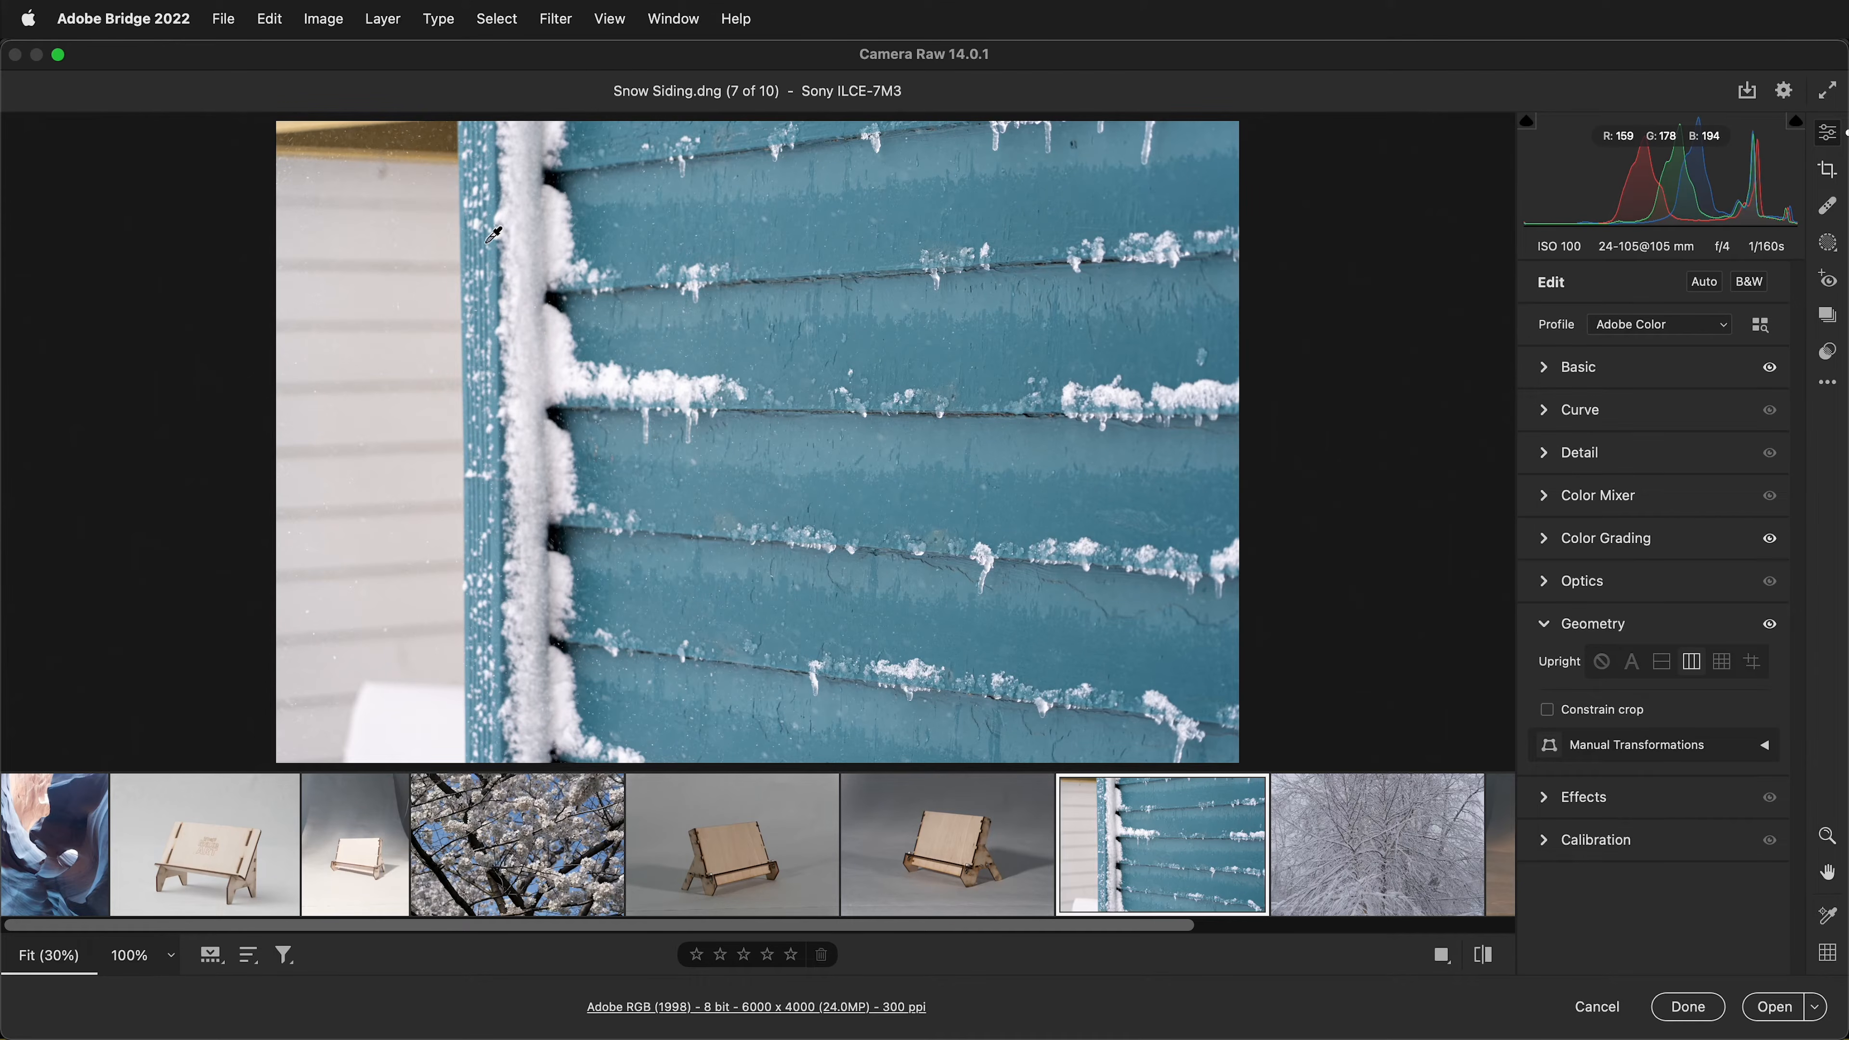
pyautogui.click(1727, 668)
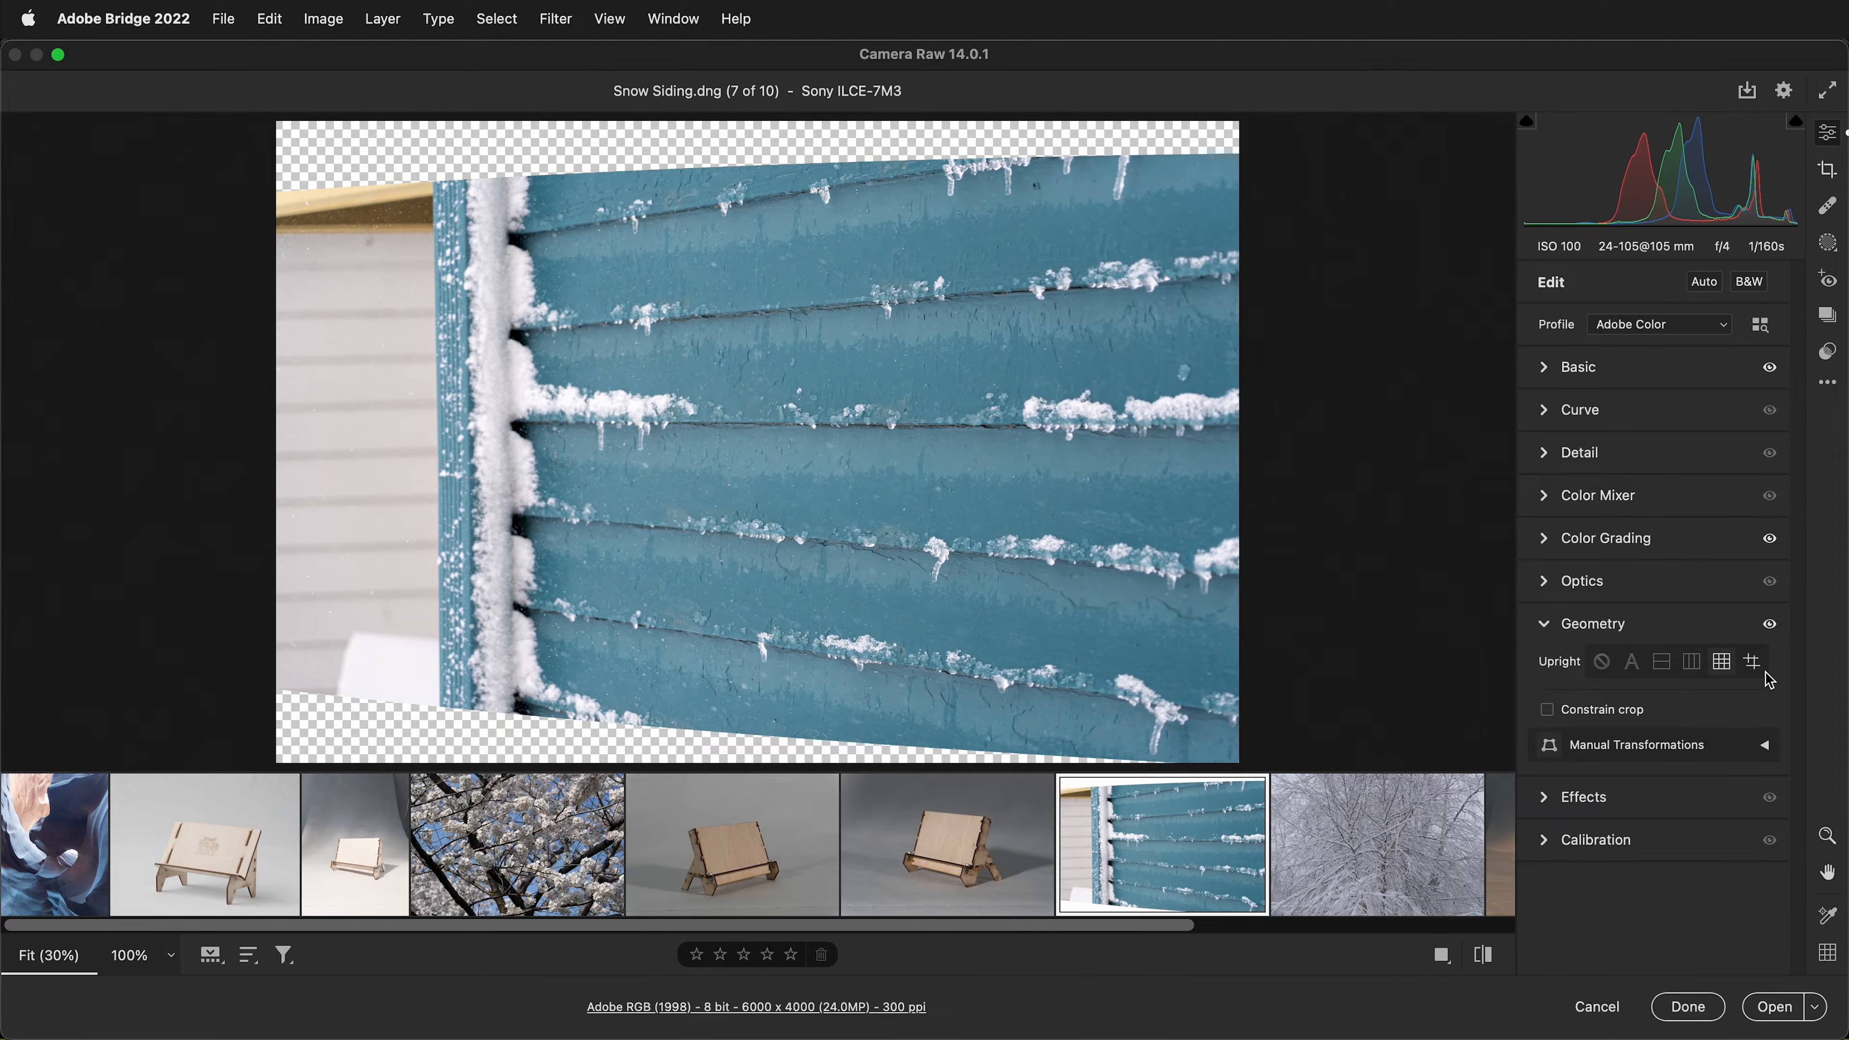
# Step: Try guided Upright with two vertical guides along the corner trim, and reset the Geometry settings
pyautogui.click(1753, 663)
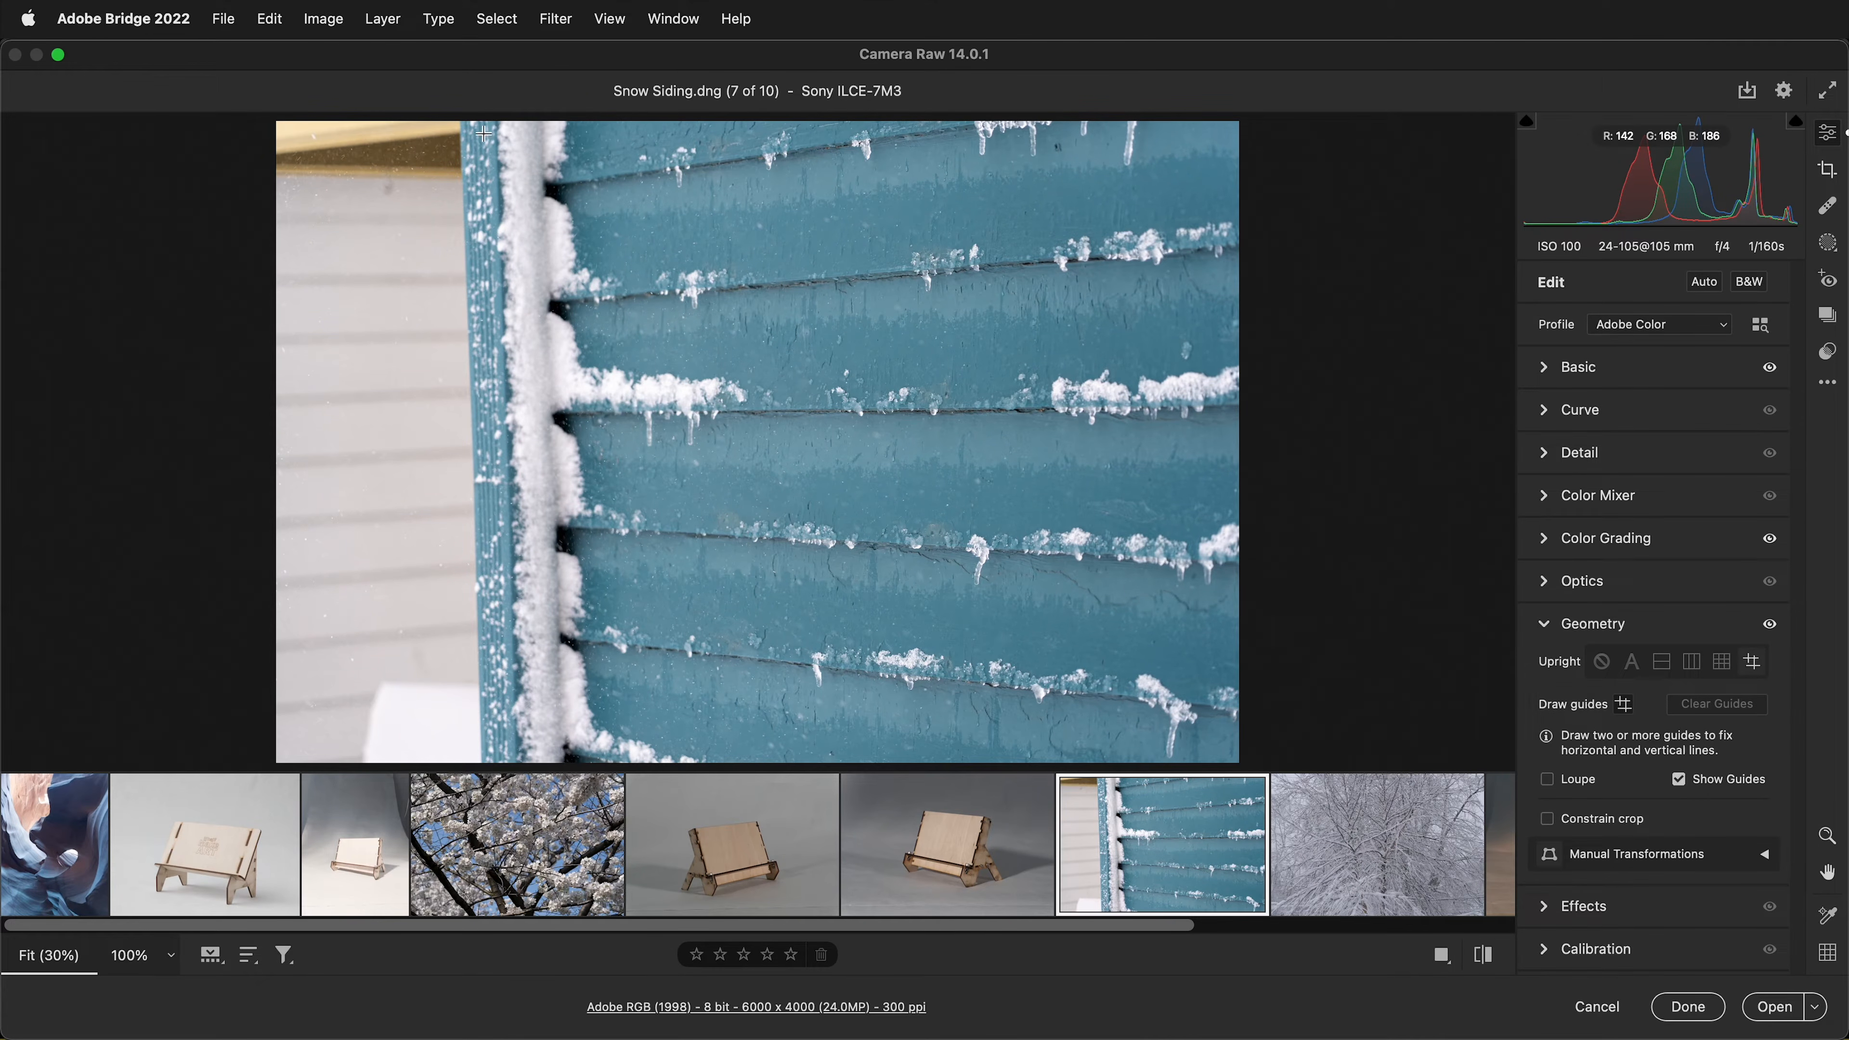
pyautogui.moveTo(464, 135)
pyautogui.mouseDown()
pyautogui.moveTo(477, 669)
pyautogui.moveTo(480, 599)
pyautogui.mouseUp()
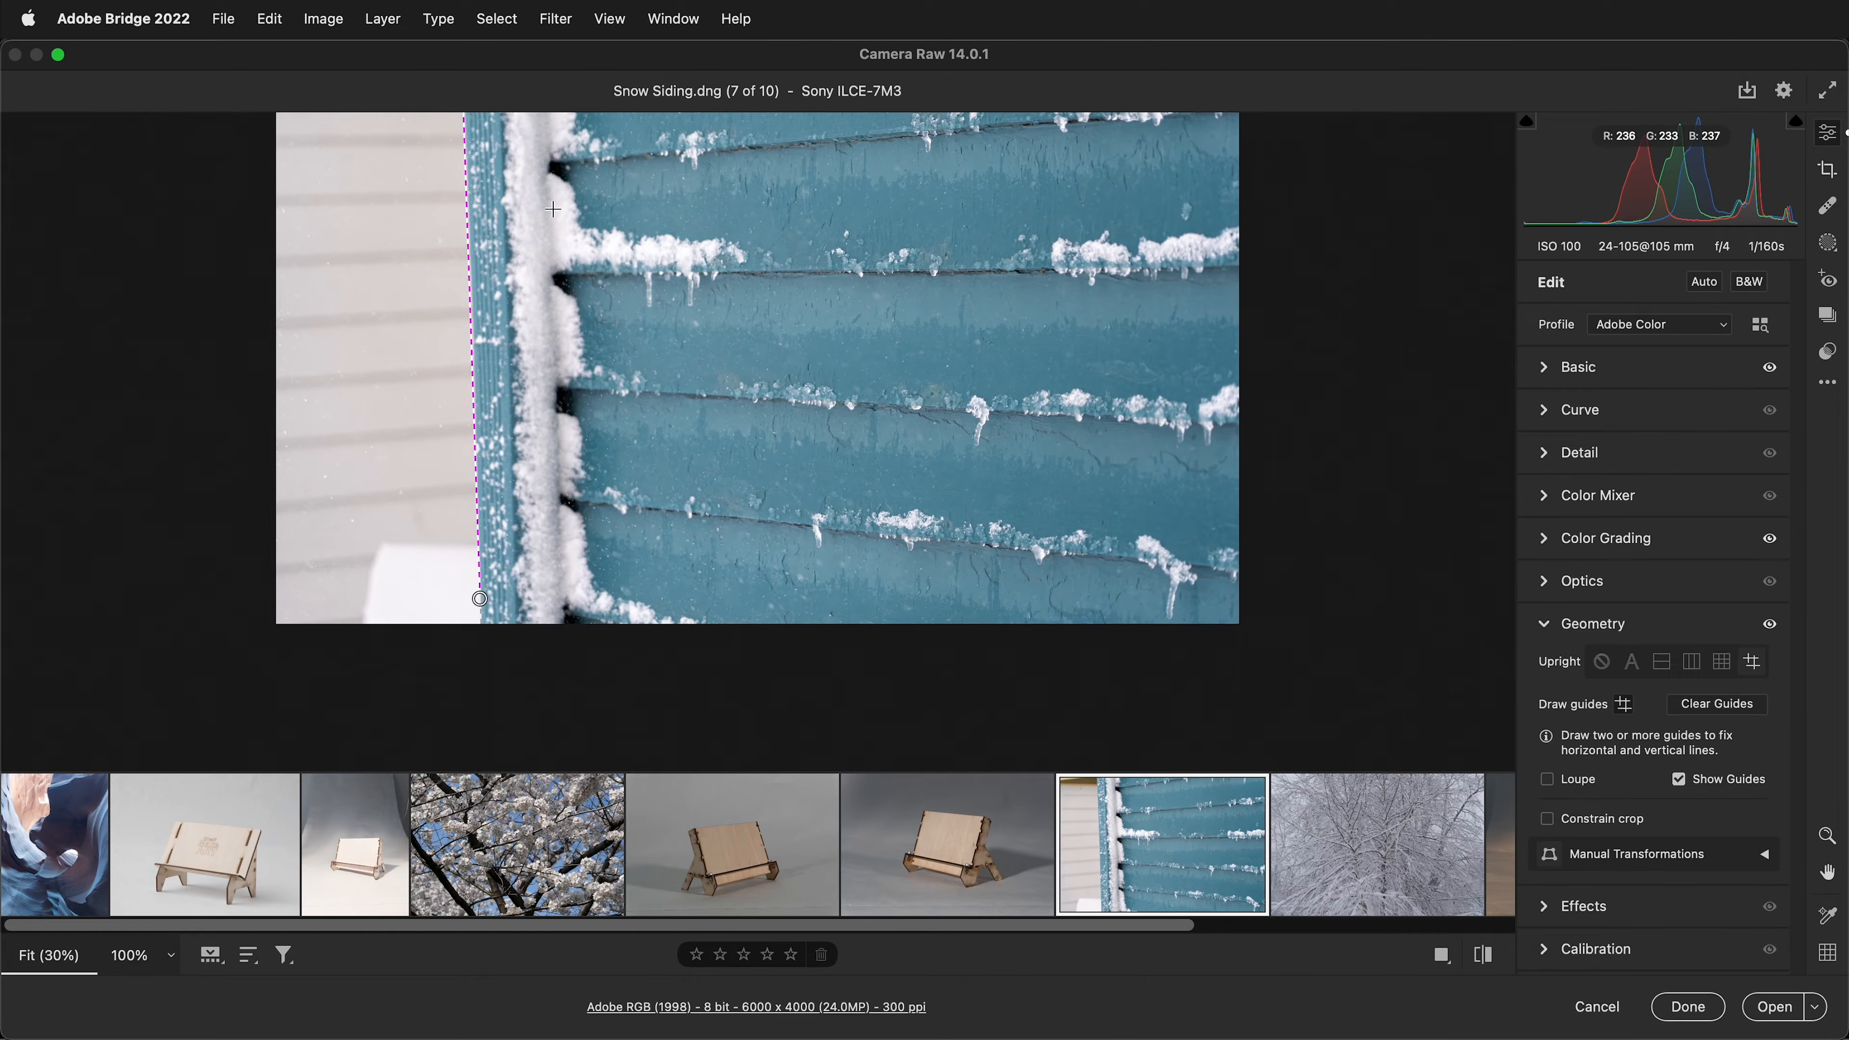
pyautogui.moveTo(504, 144)
pyautogui.mouseDown()
pyautogui.moveTo(515, 576)
pyautogui.moveTo(514, 526)
pyautogui.mouseUp()
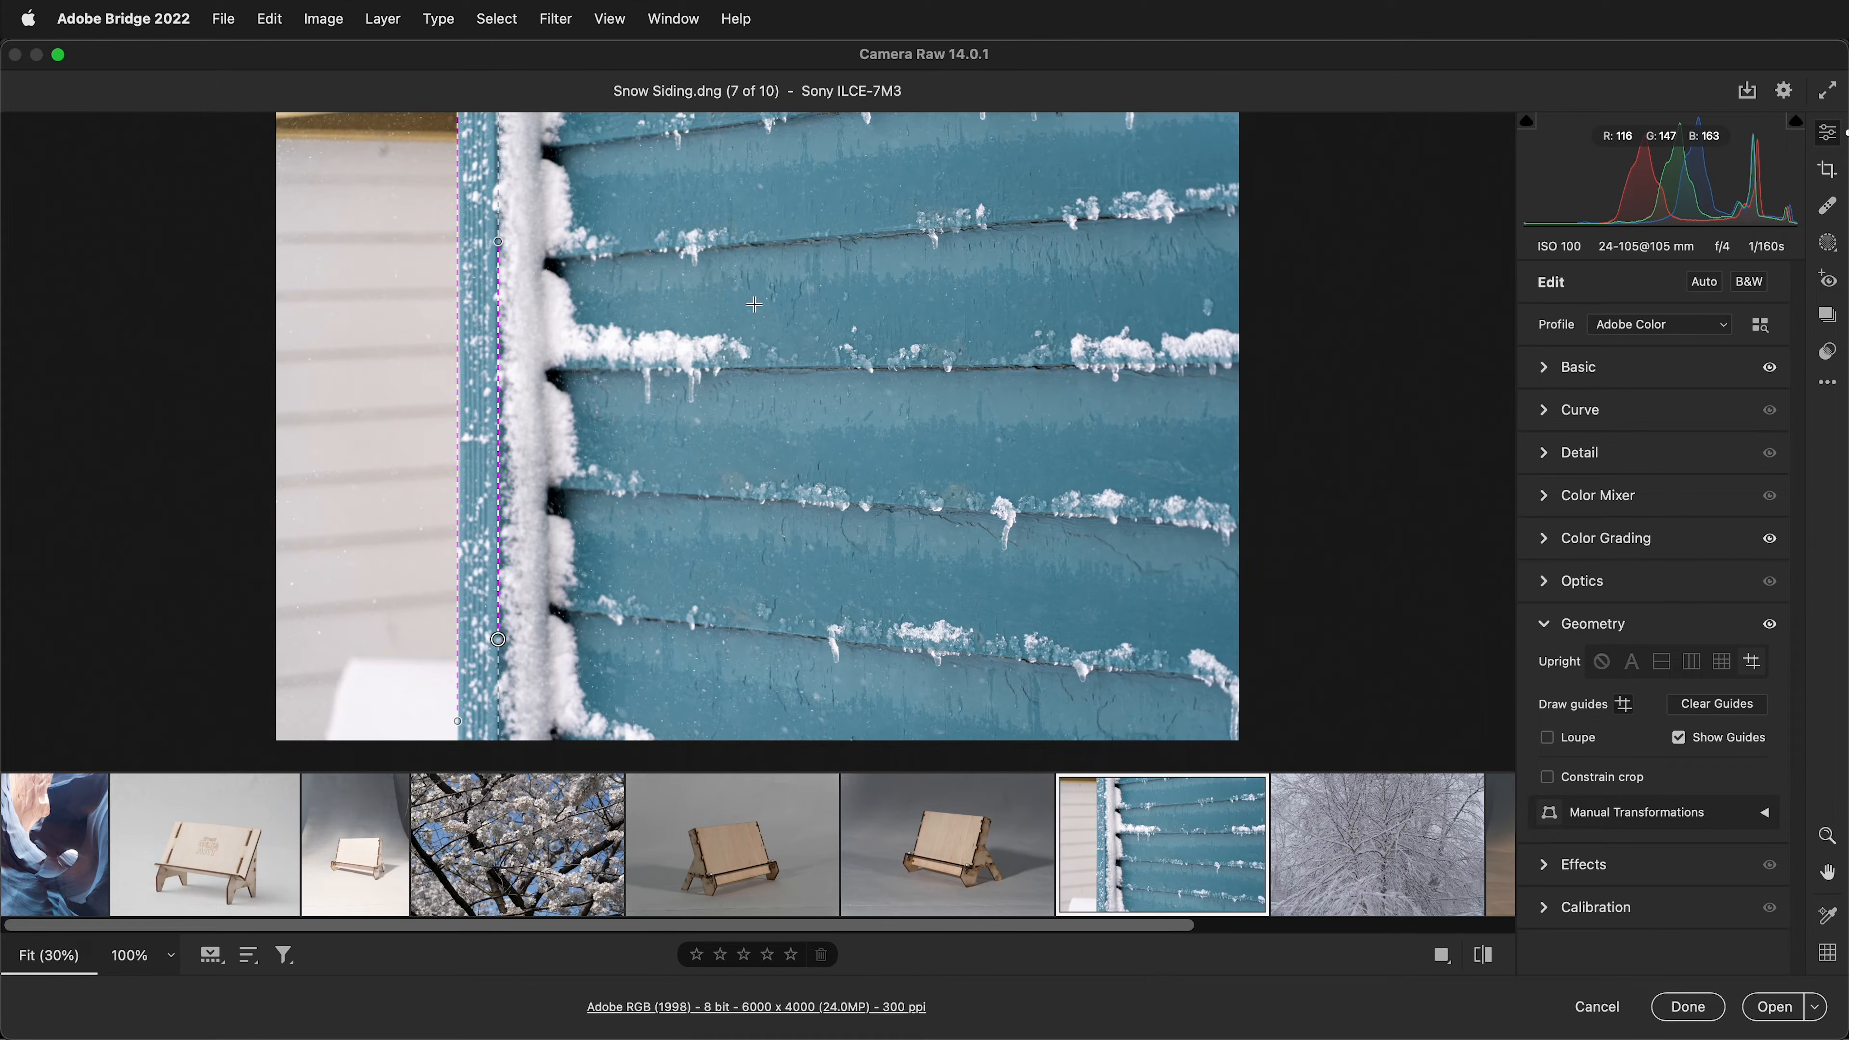
pyautogui.keyDown('alt'); pyautogui.click(1602, 627); pyautogui.keyUp('alt')
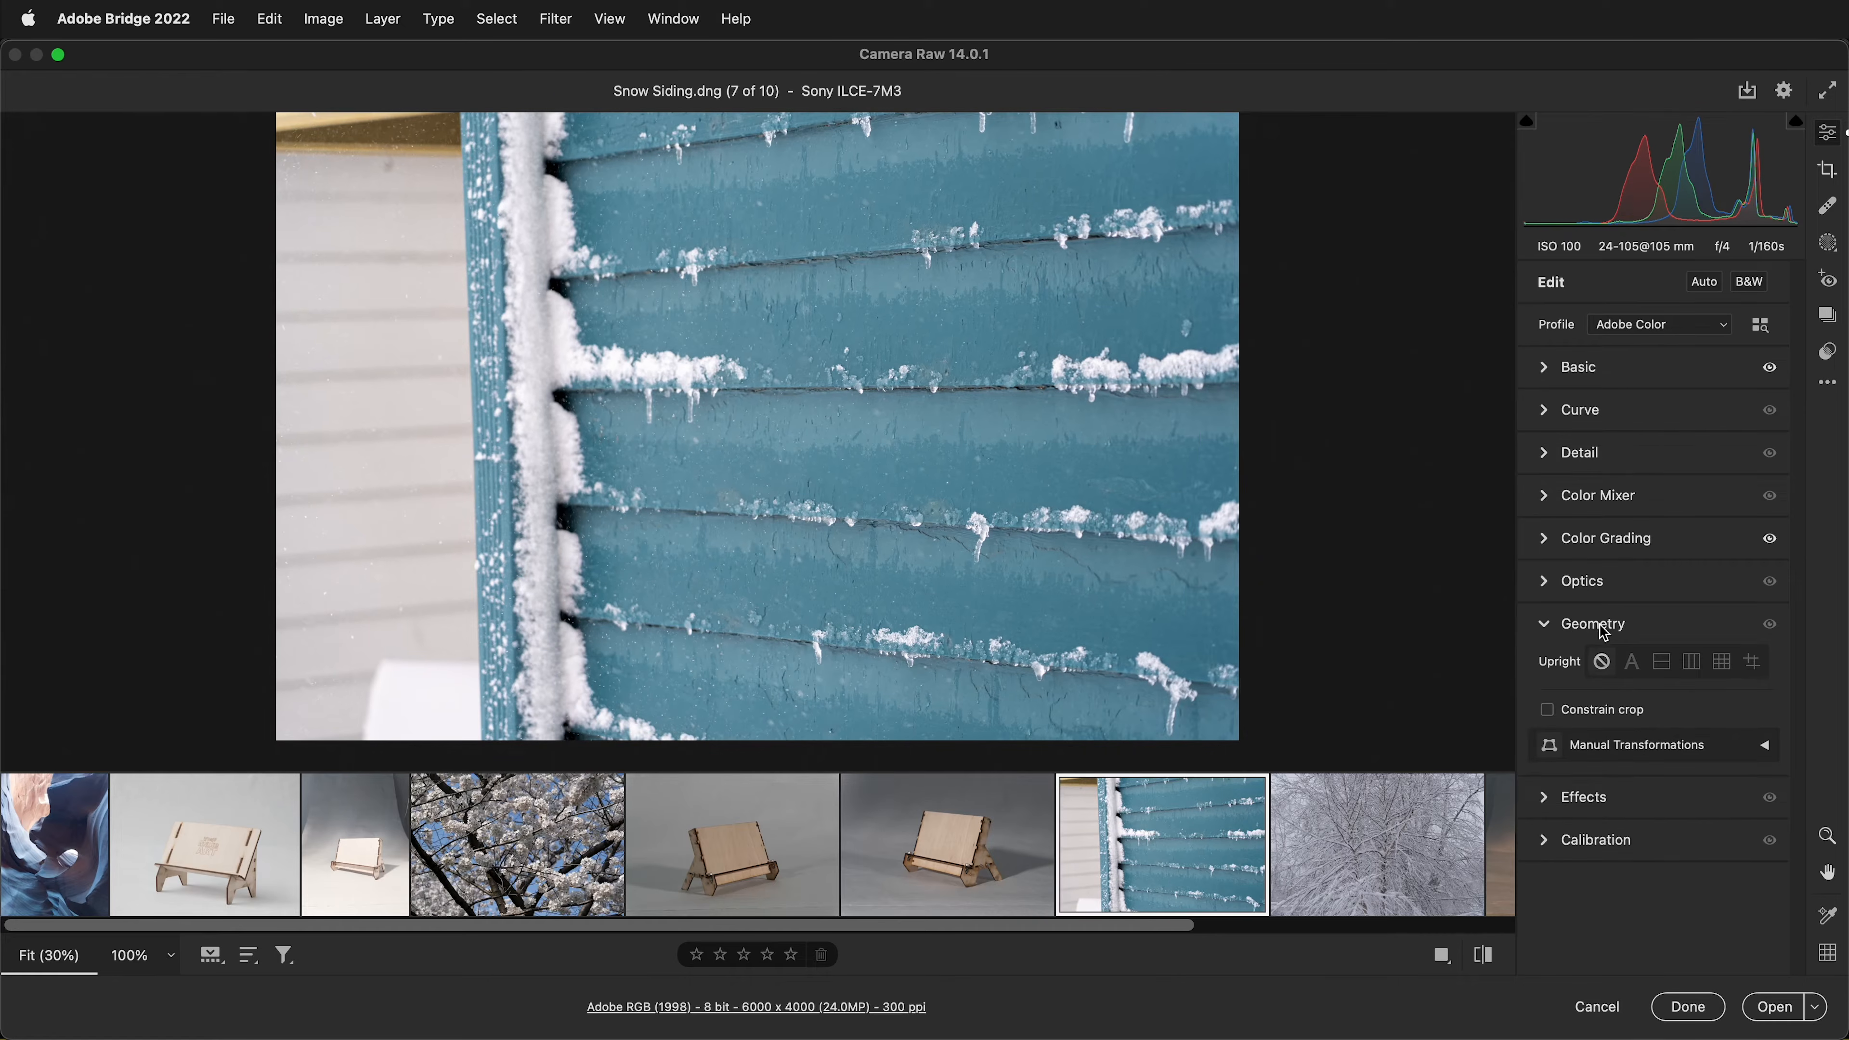
pyautogui.click(1558, 630)
# Step: Try the Grain effect, leaving it at 0, and raise the Vignetting slightly
pyautogui.click(1551, 667)
pyautogui.moveTo(1542, 718)
pyautogui.mouseDown()
pyautogui.moveTo(1728, 721)
pyautogui.moveTo(1513, 723)
pyautogui.mouseUp()
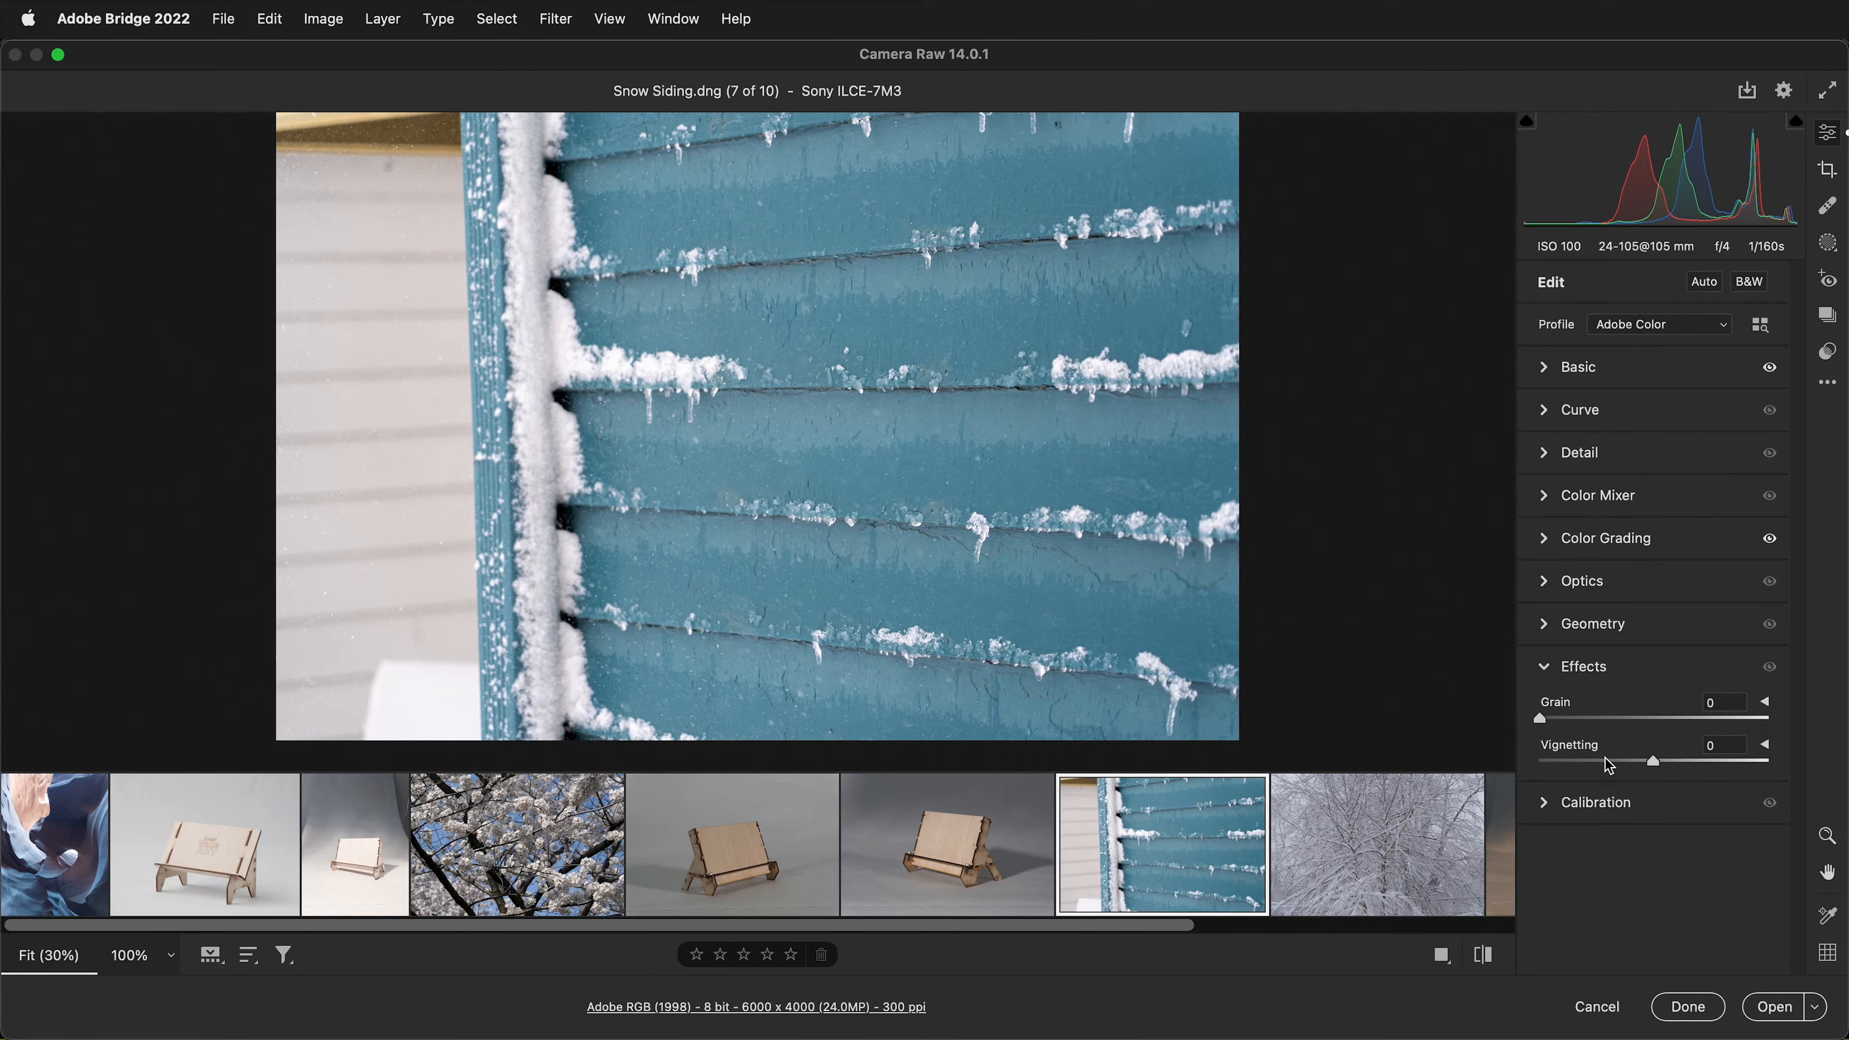
pyautogui.moveTo(1656, 765)
pyautogui.mouseDown()
pyautogui.moveTo(1718, 769)
pyautogui.moveTo(1582, 761)
pyautogui.moveTo(1659, 767)
pyautogui.mouseUp()
pyautogui.click(1547, 666)
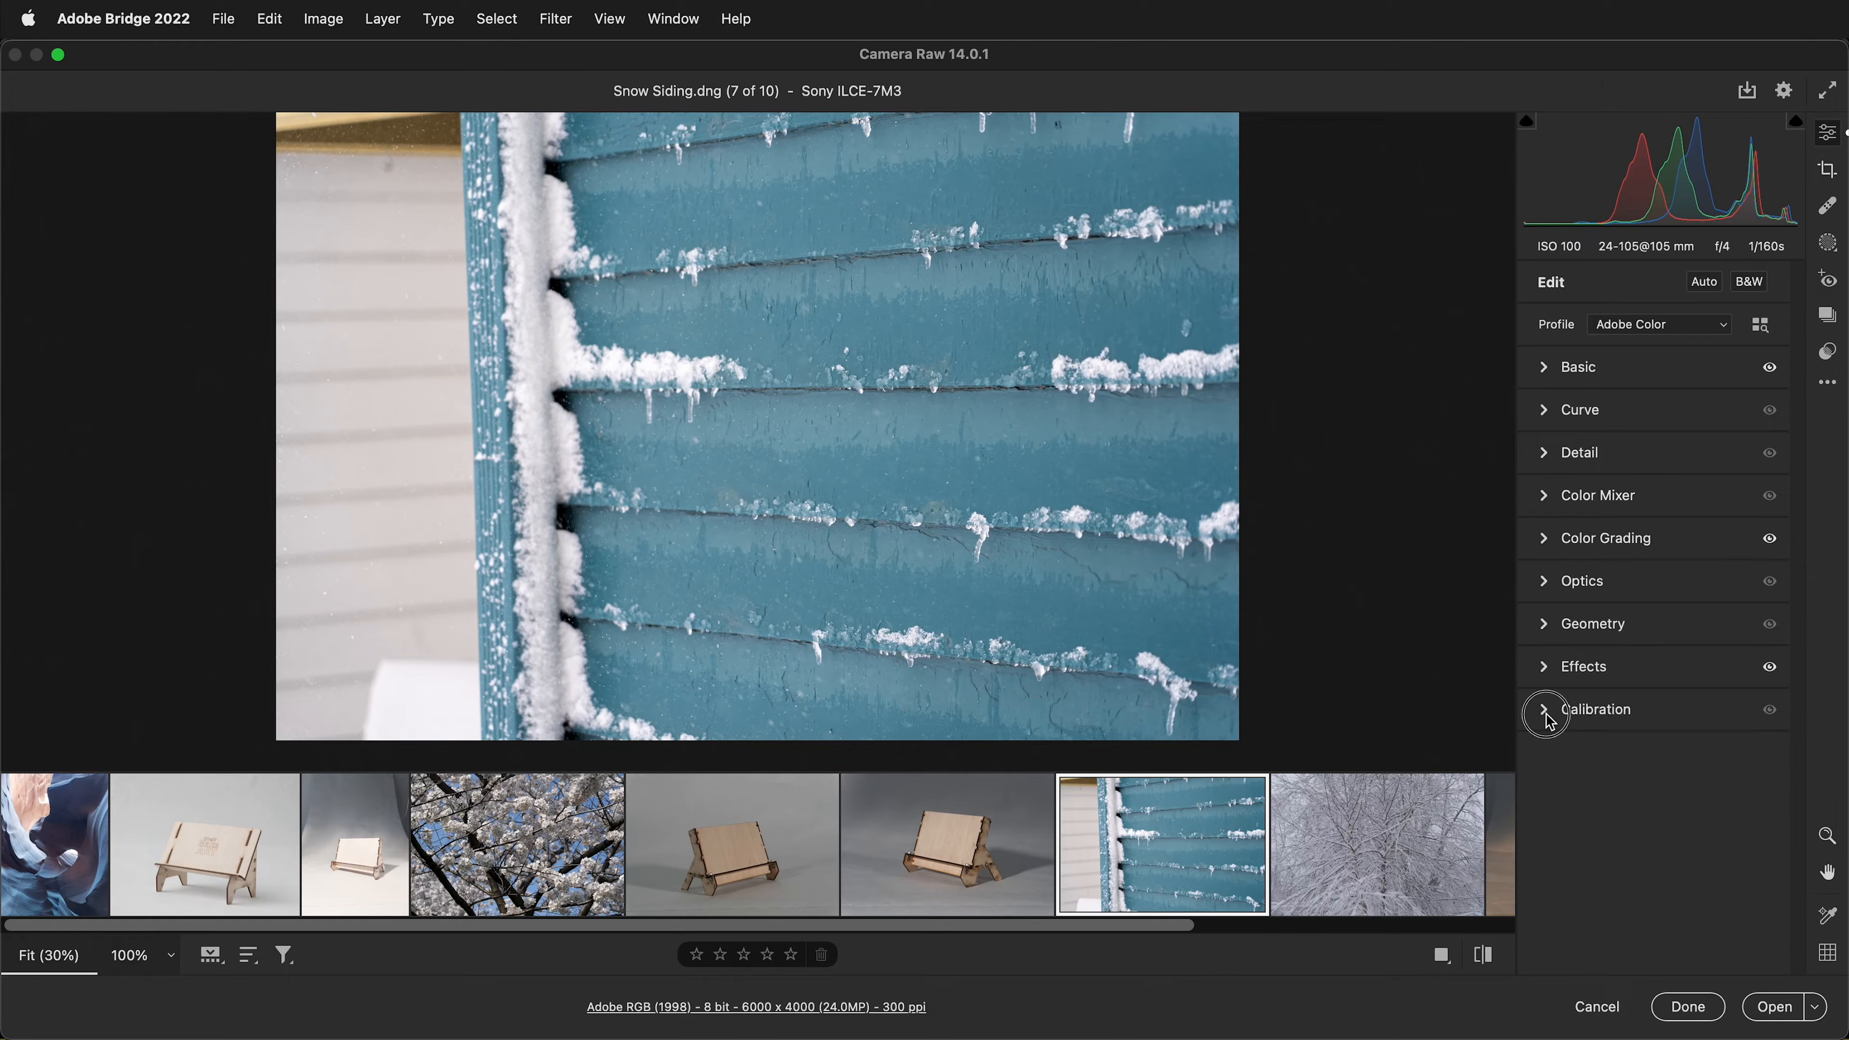
pyautogui.click(1547, 710)
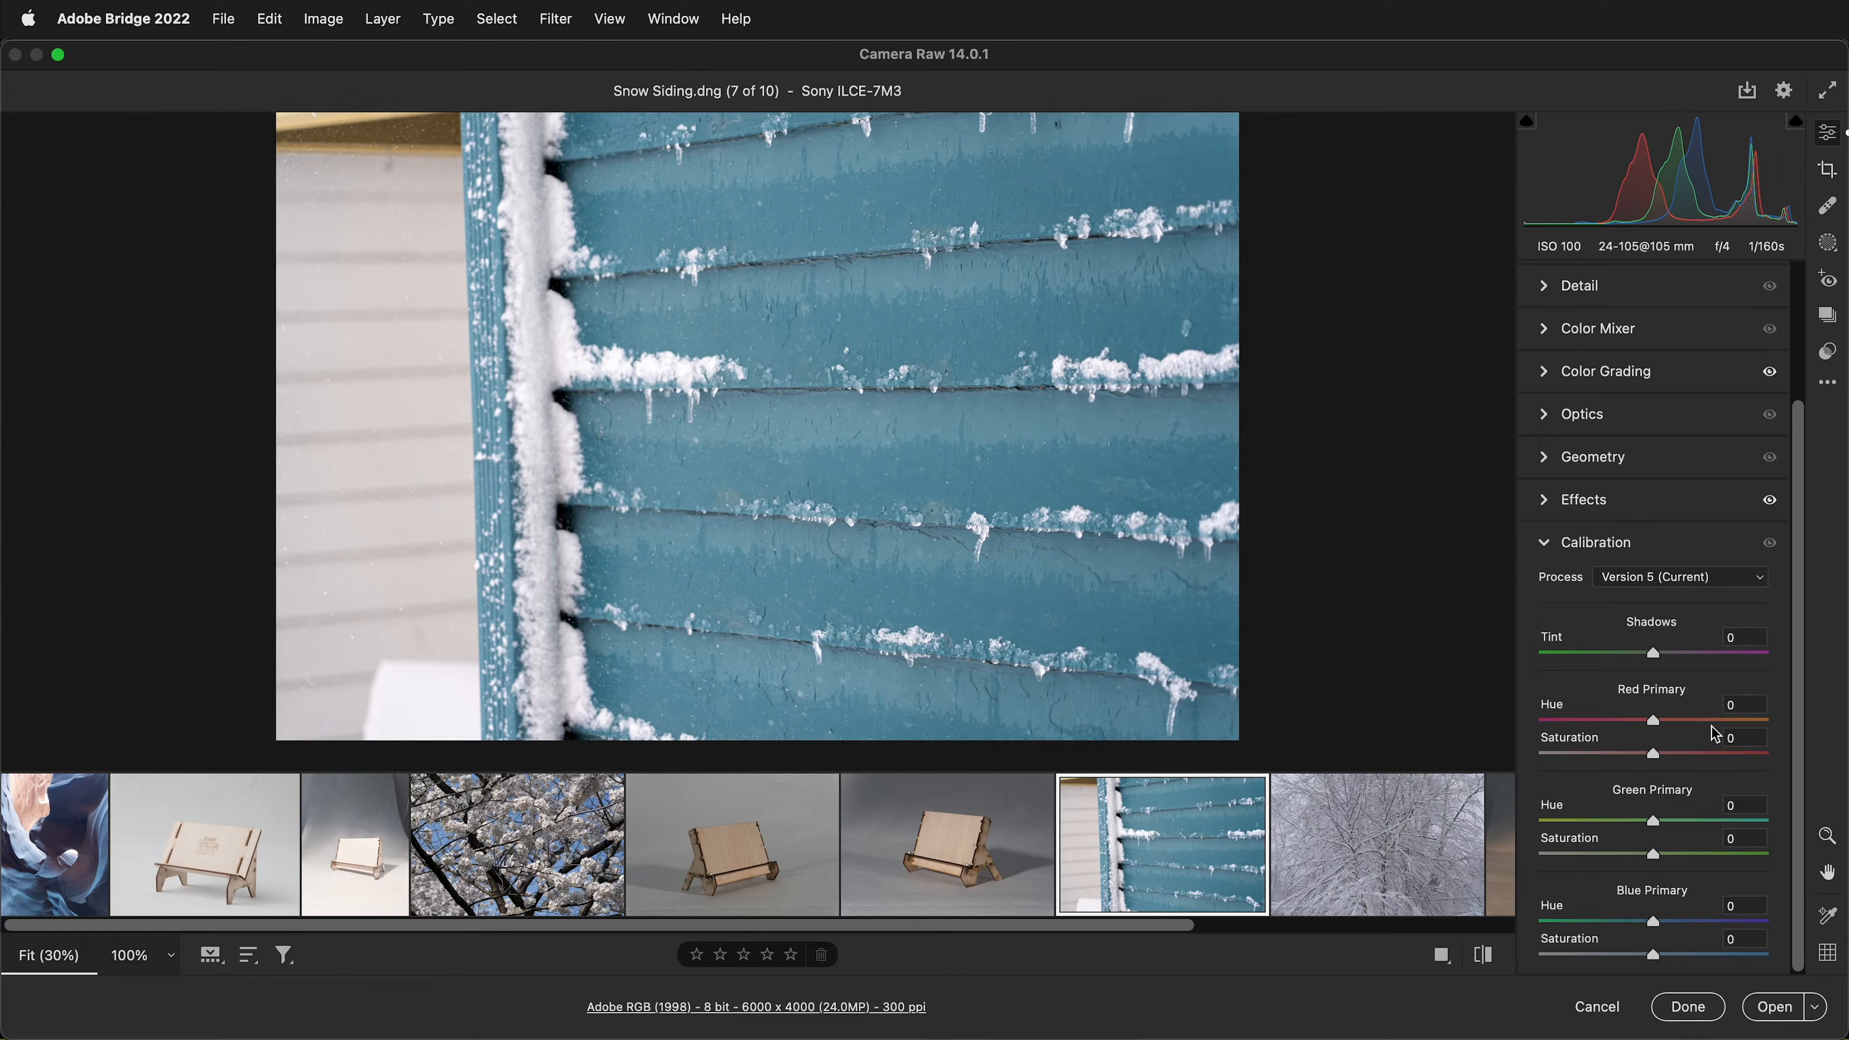
pyautogui.click(1551, 551)
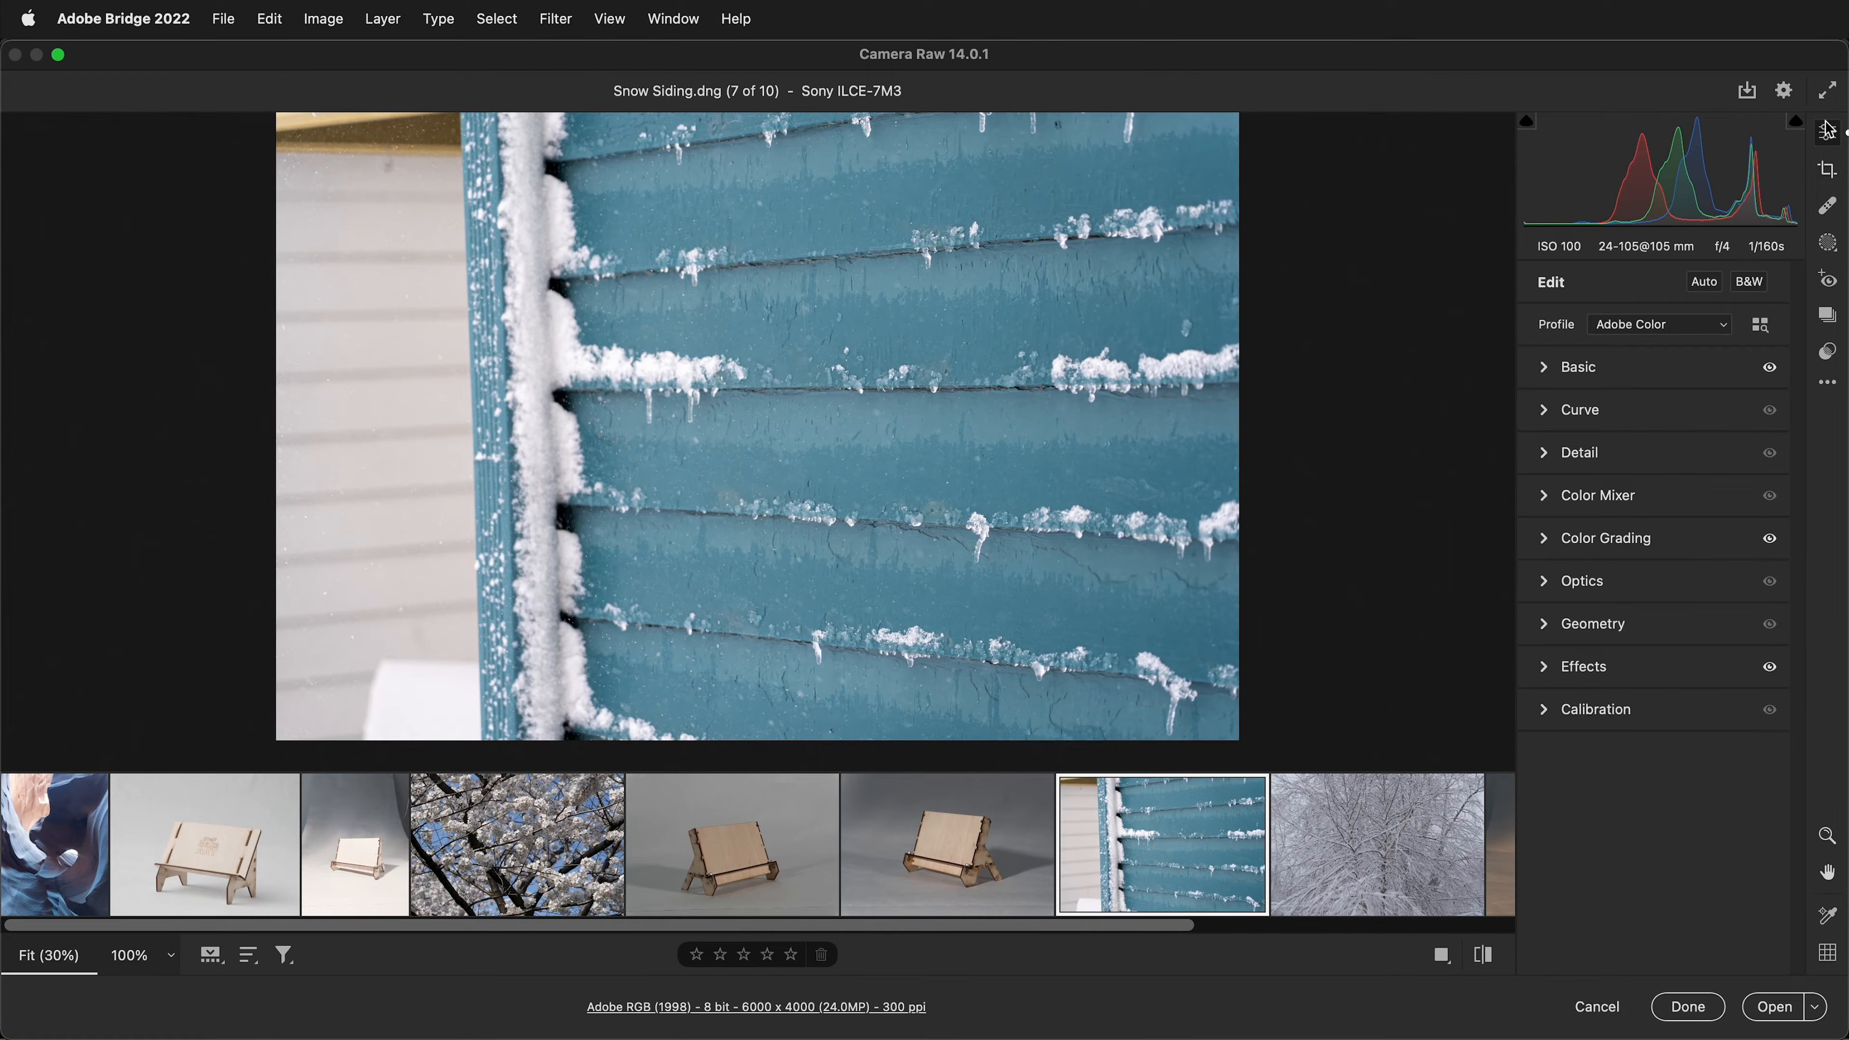
# Step: Try a 1 x 1 crop aspect ratio and return it to As Shot
pyautogui.click(1830, 175)
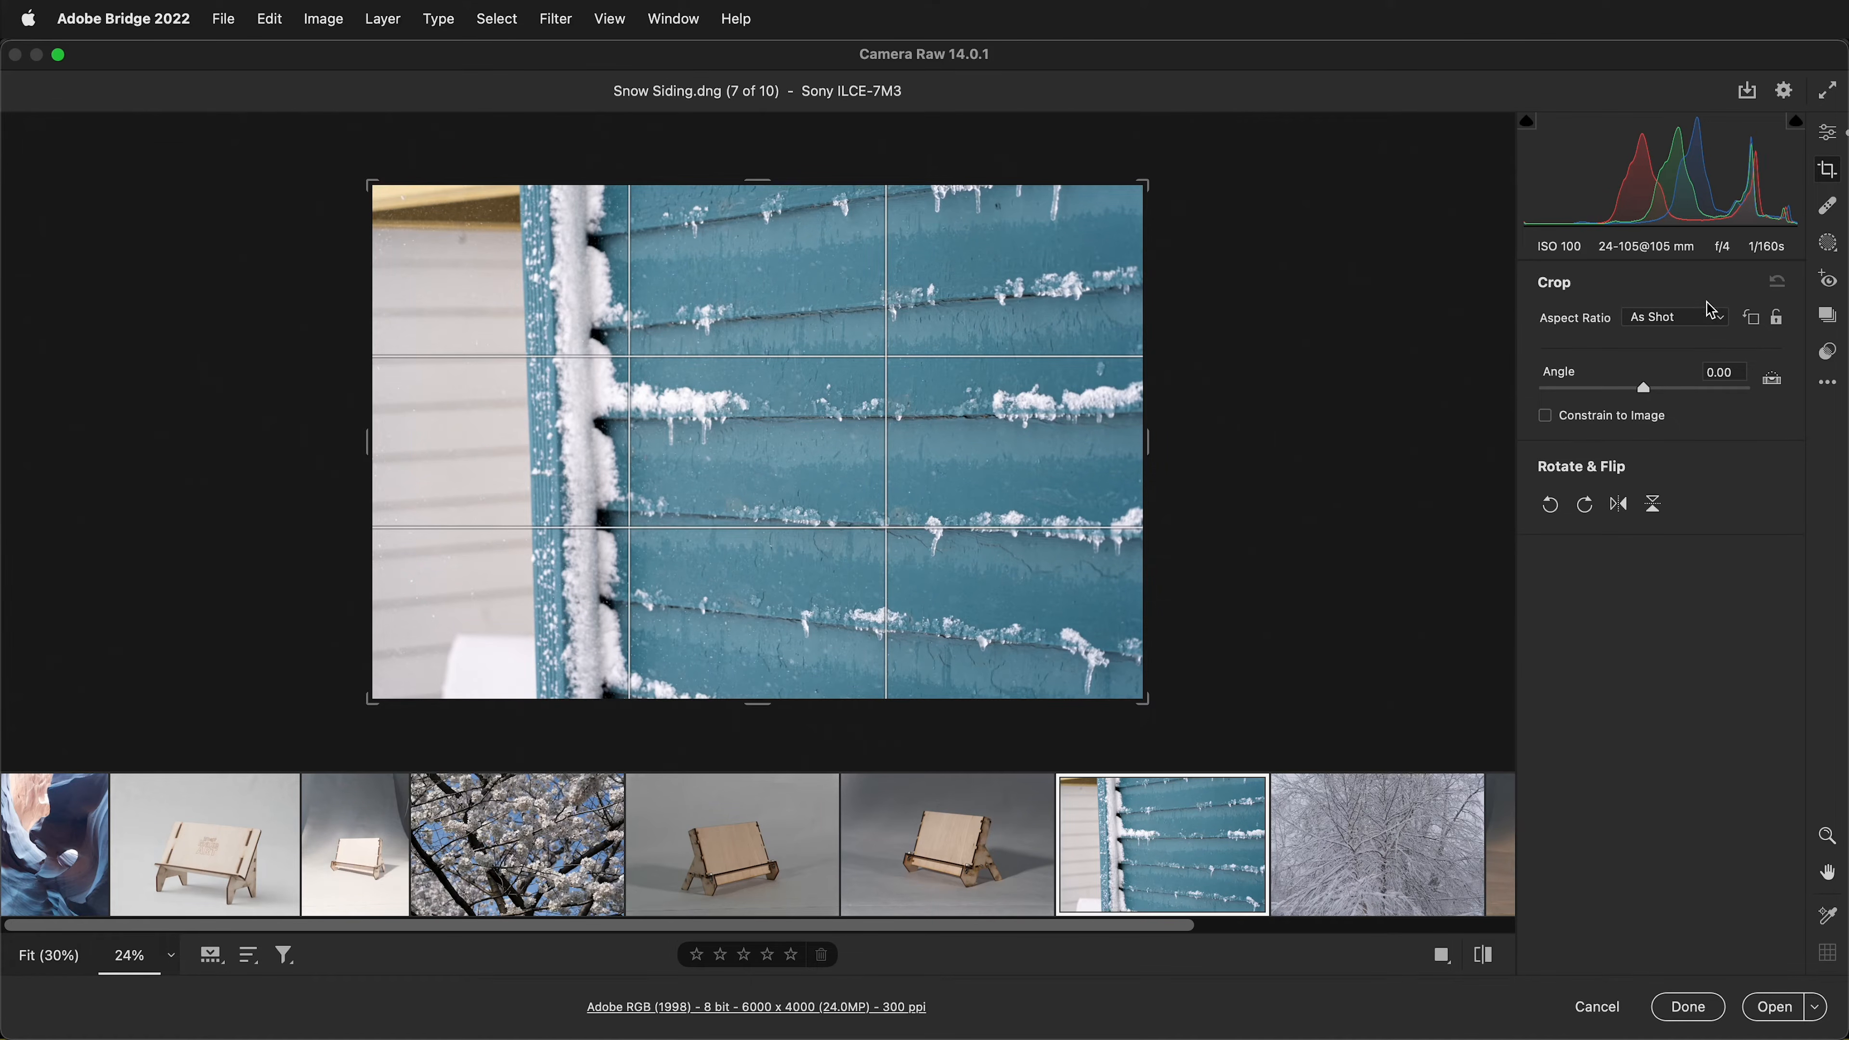
pyautogui.click(1707, 319)
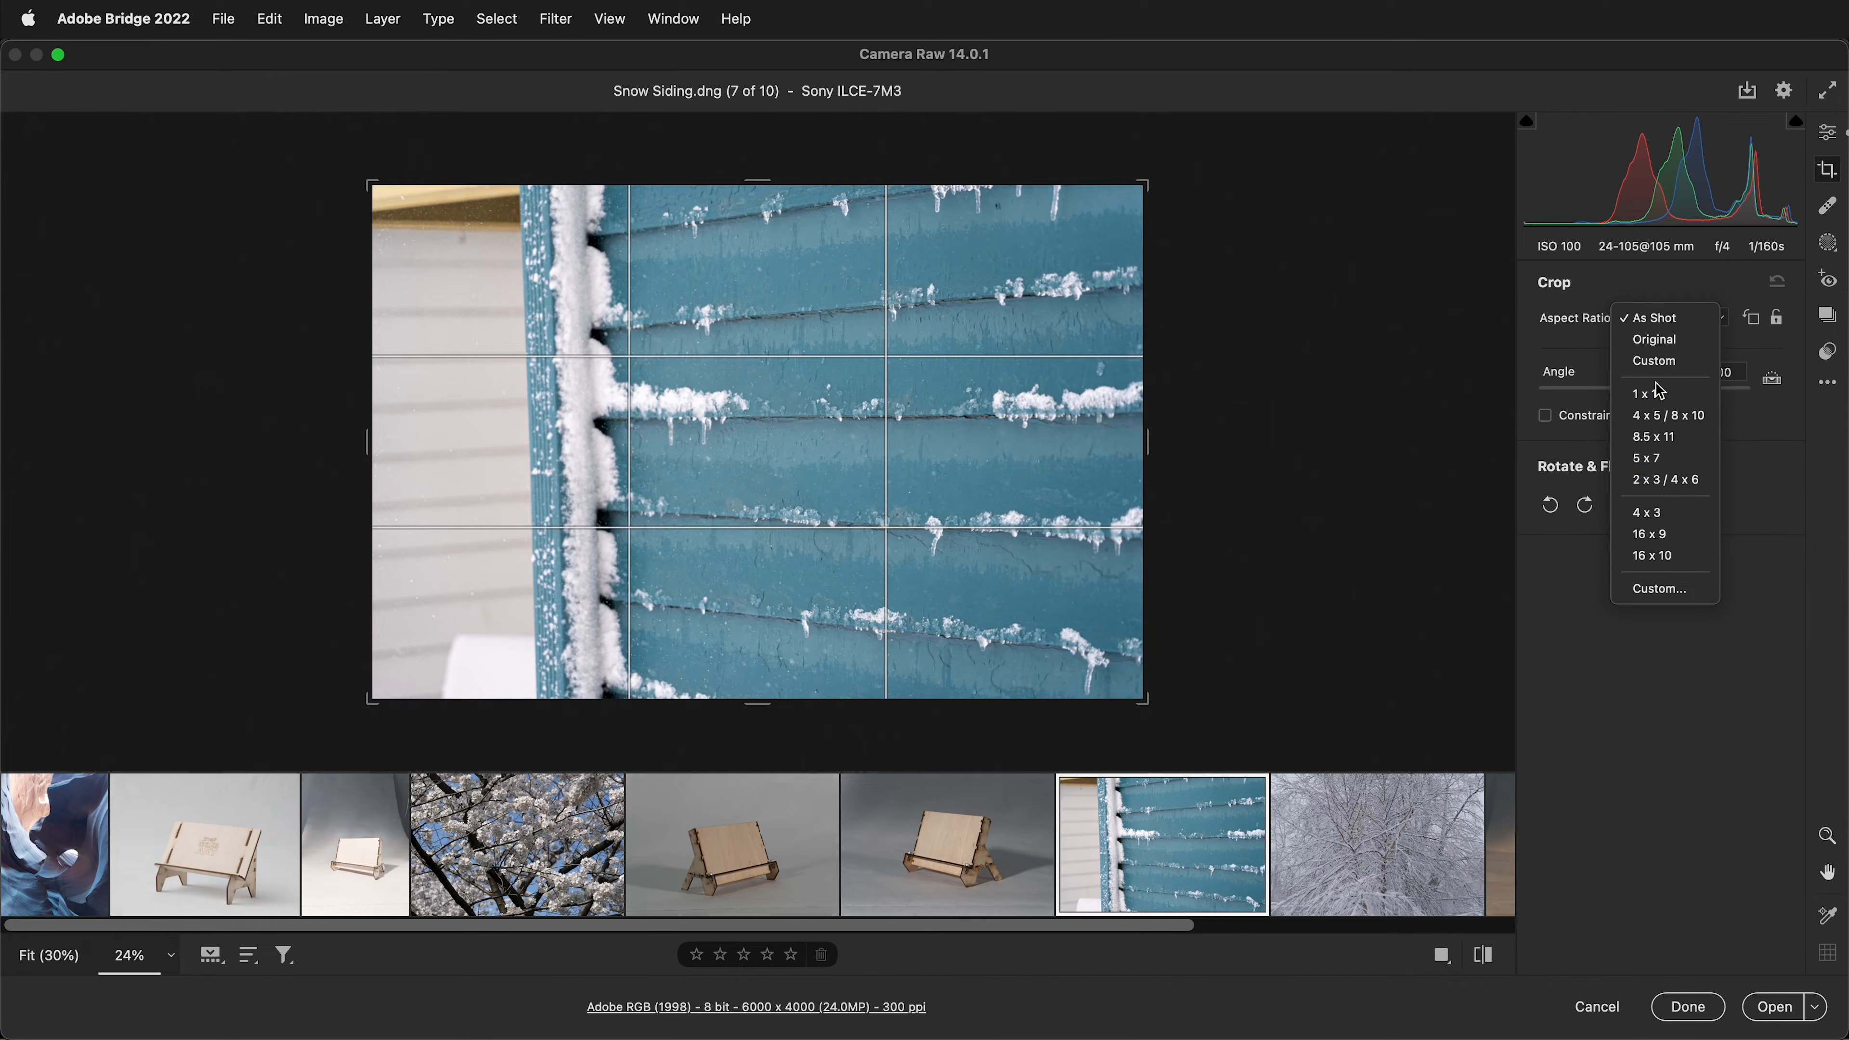
pyautogui.click(1647, 393)
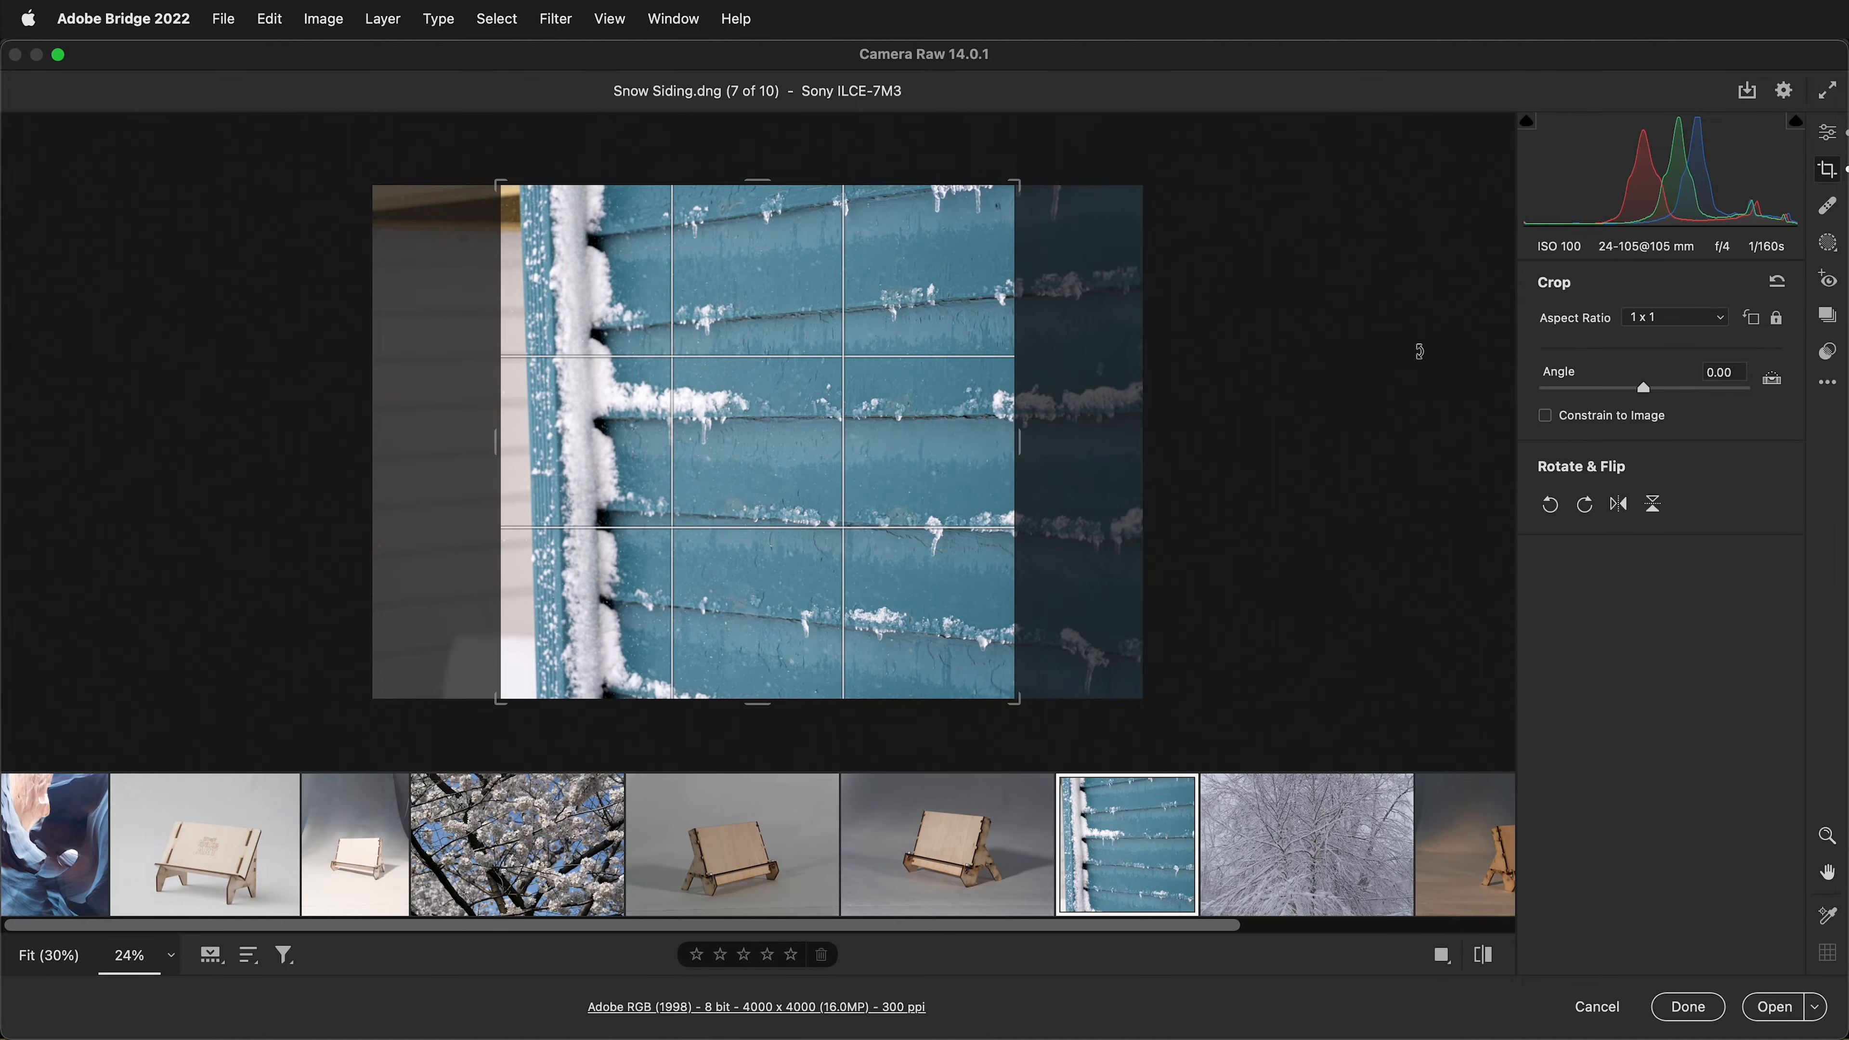
pyautogui.click(1716, 332)
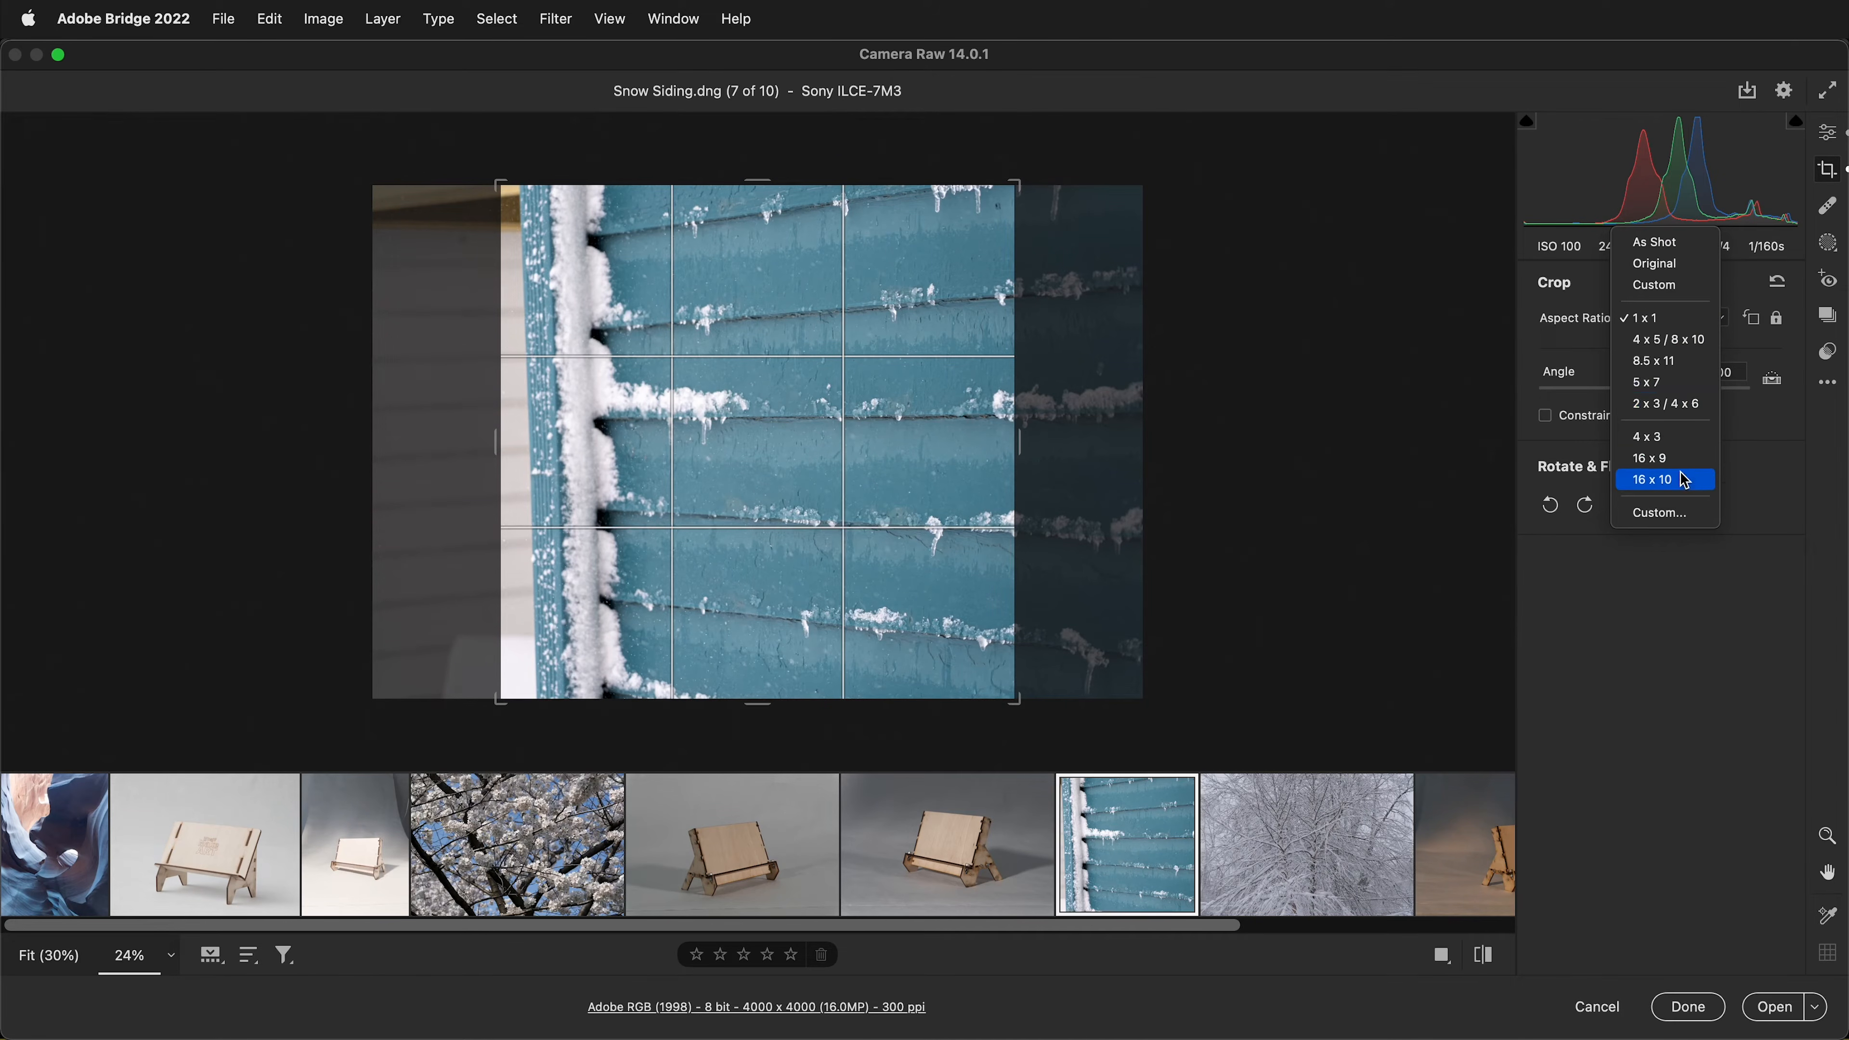
pyautogui.click(1658, 243)
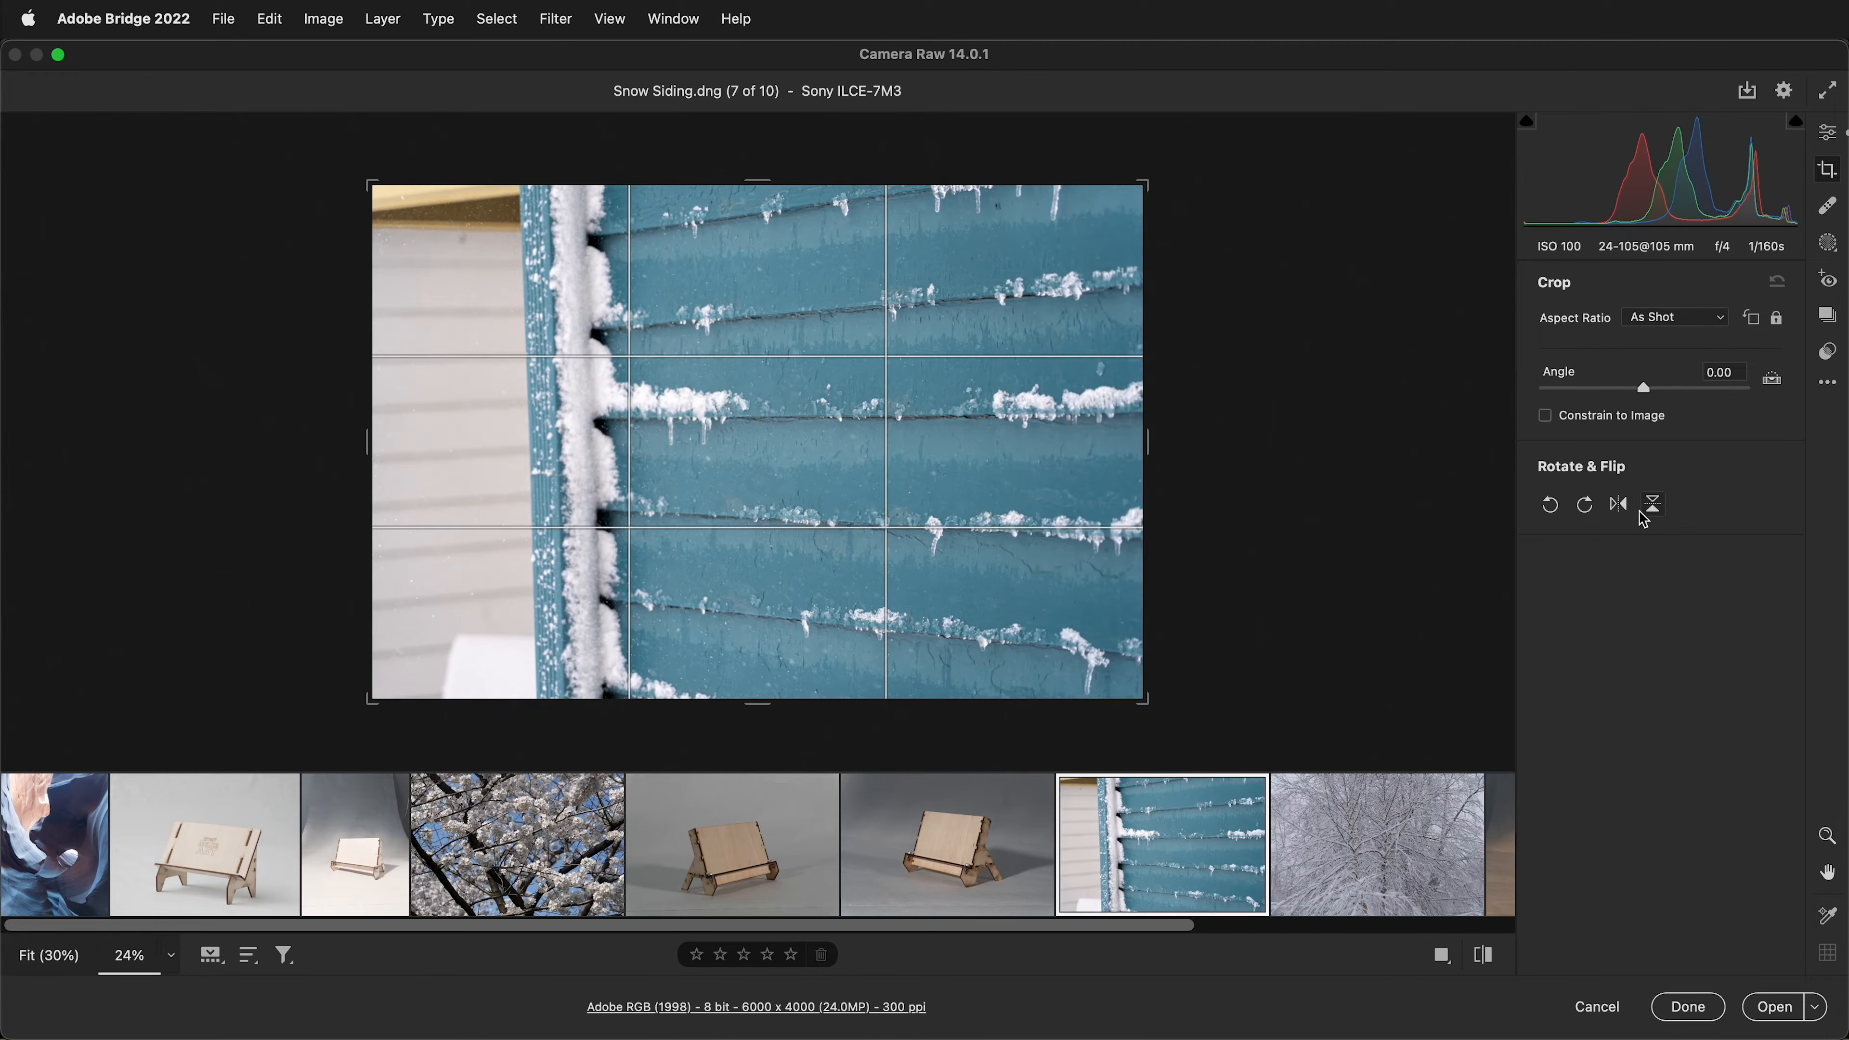
# Step: Try rotating the photo counterclockwise and back clockwise, and flip it horizontally and back
pyautogui.click(1552, 508)
pyautogui.click(1585, 504)
pyautogui.click(1621, 505)
pyautogui.click(1620, 505)
# Step: Try rotating the crop to 4.22 degrees and straightening it along the corner trim to 2.02 degrees, and reset the crop
pyautogui.moveTo(1173, 176); pyautogui.dragTo(1186, 213)
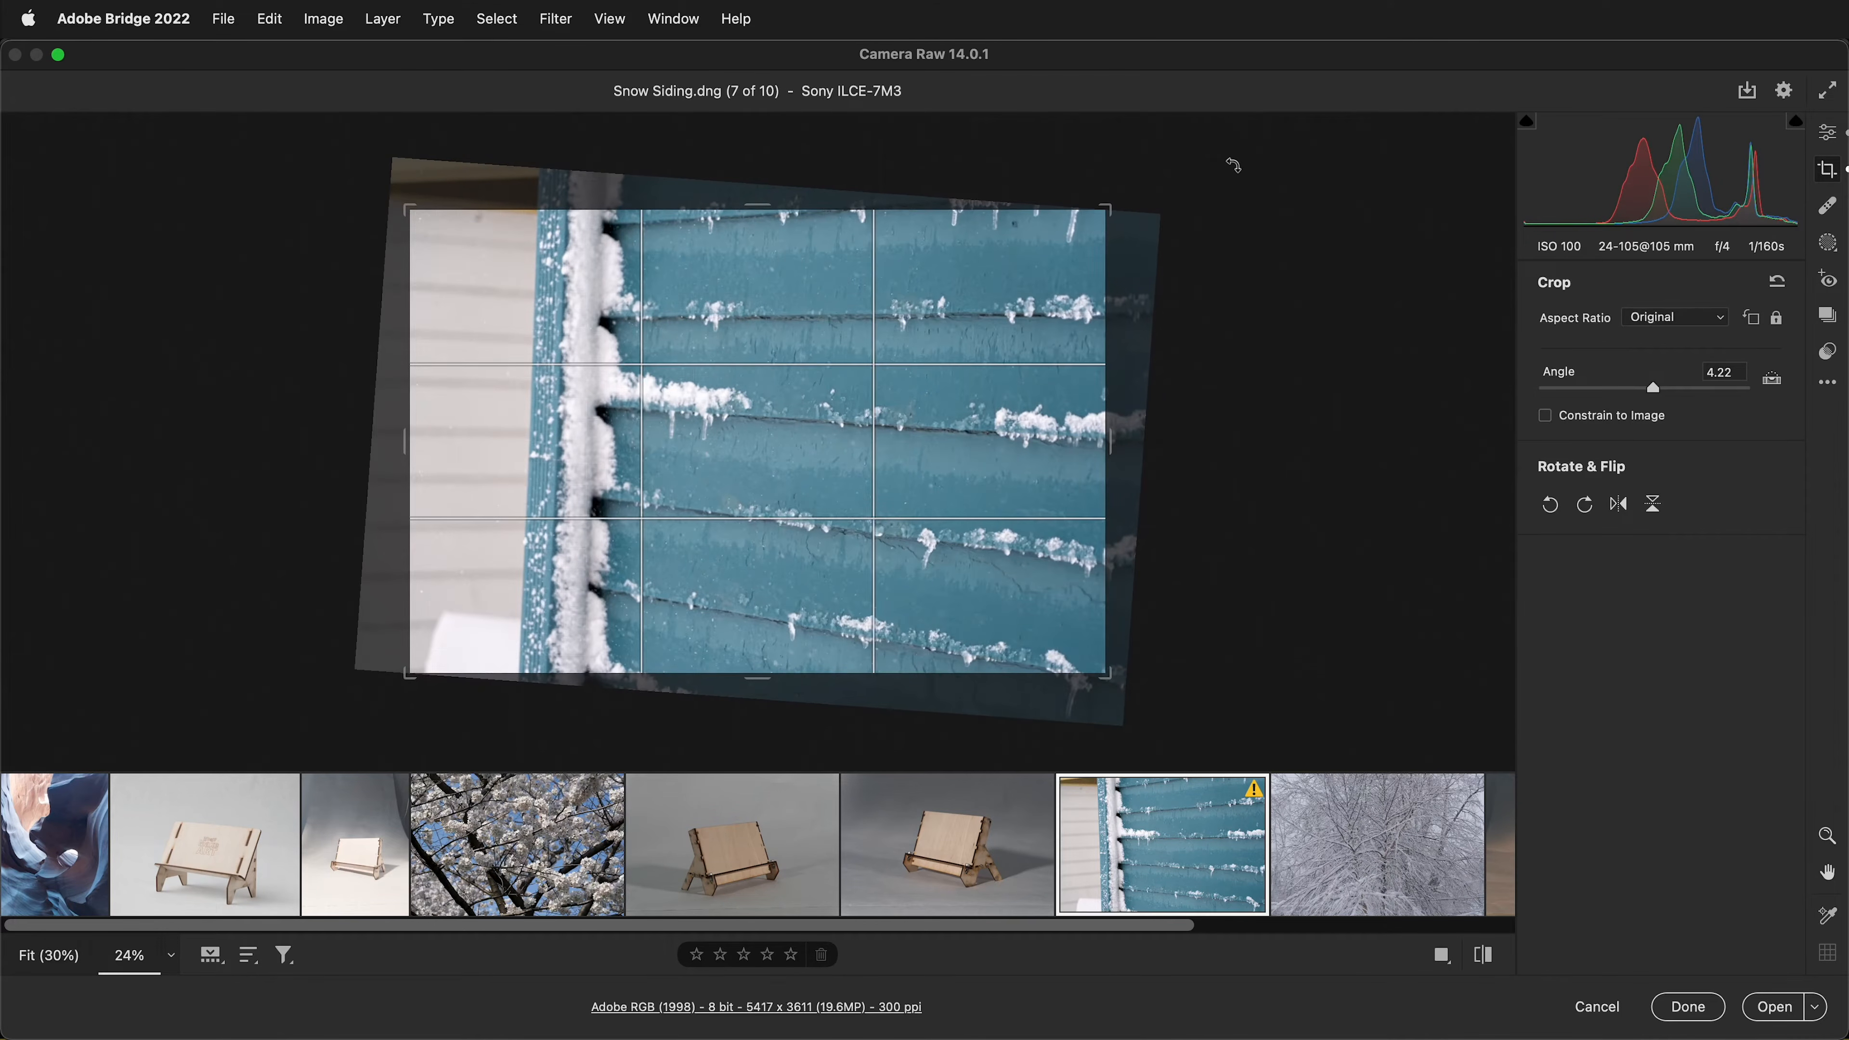
pyautogui.click(1772, 379)
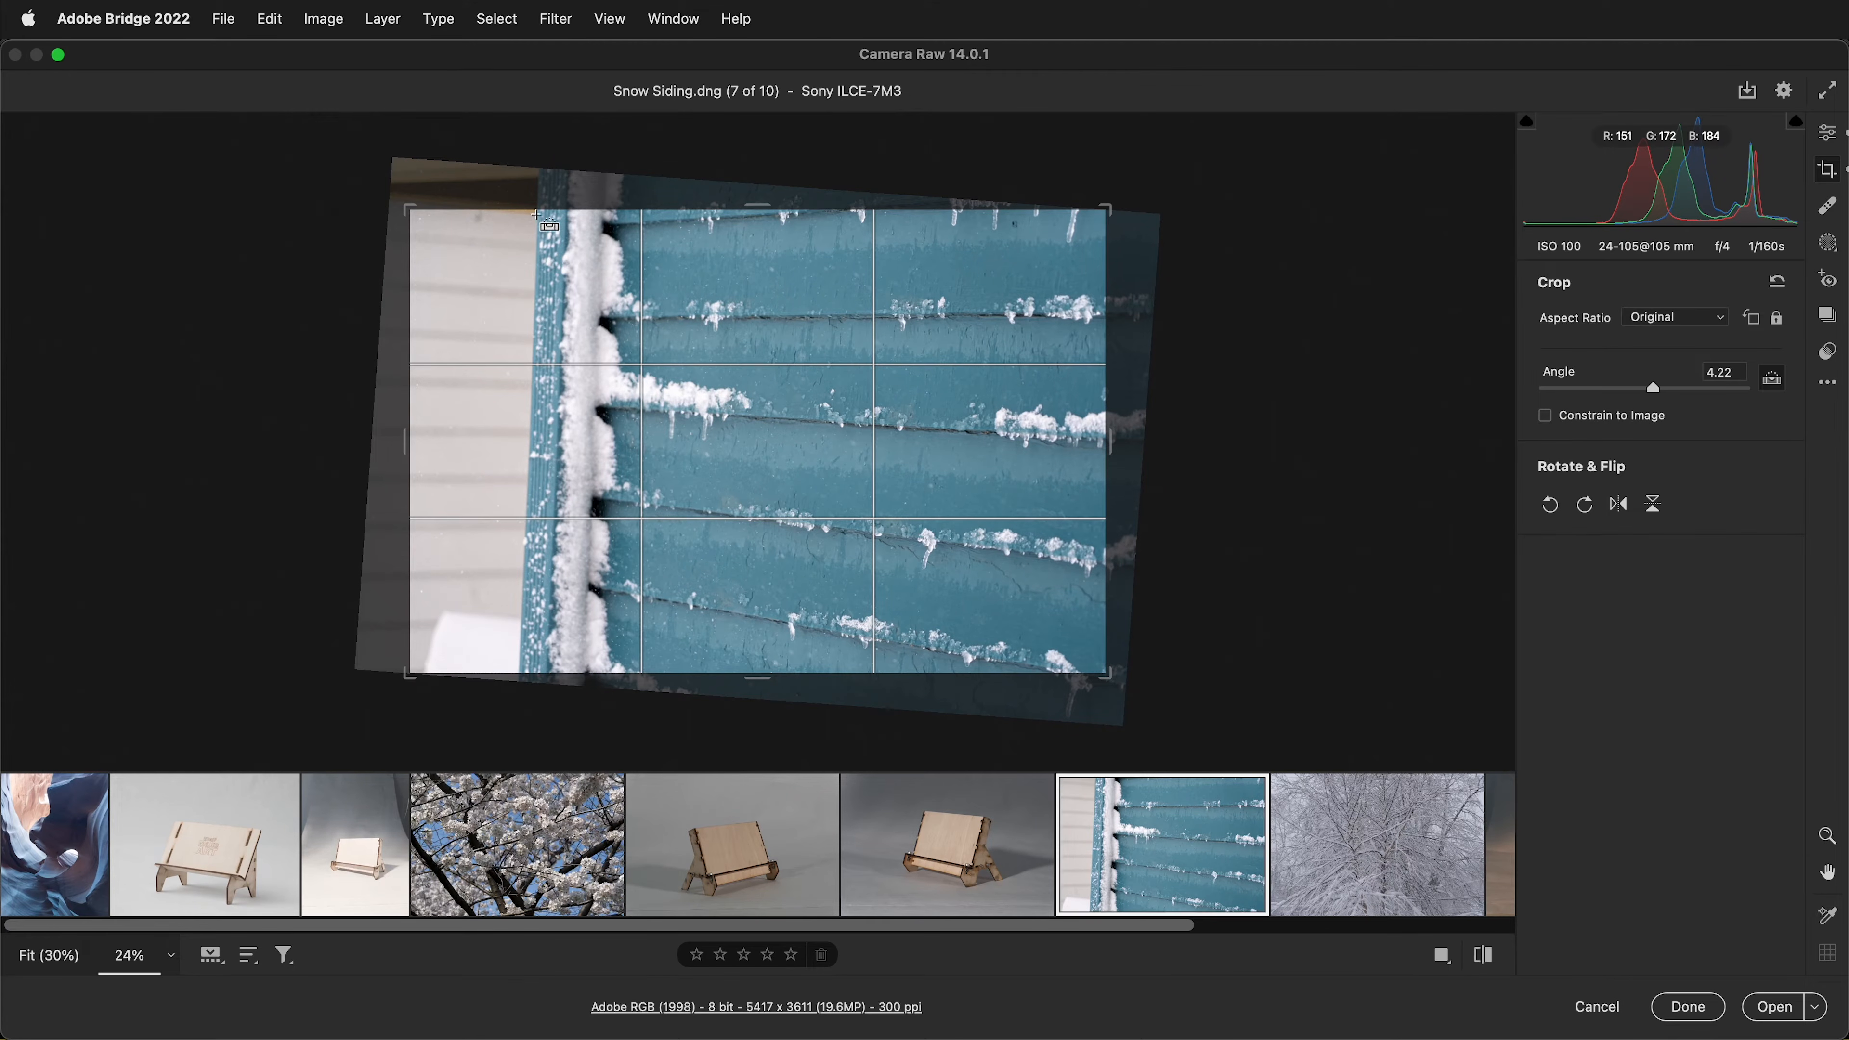
pyautogui.moveTo(539, 349); pyautogui.dragTo(527, 645)
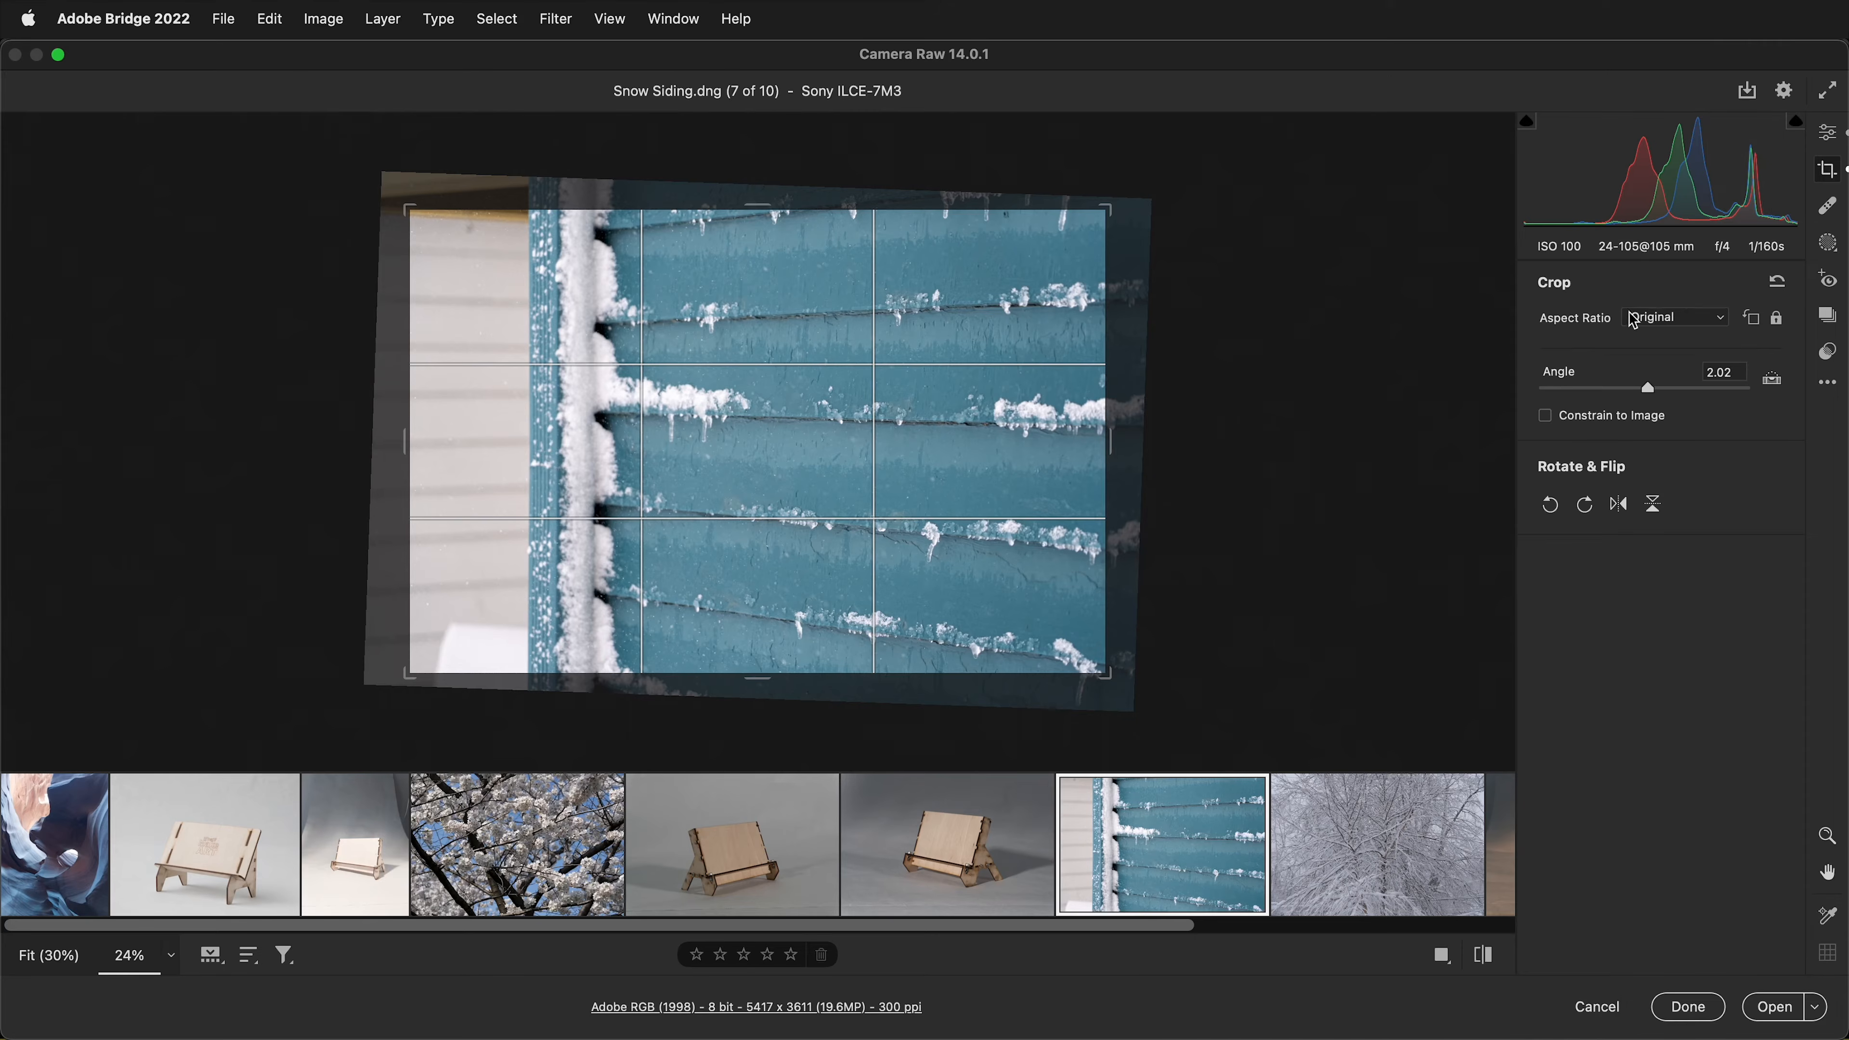
pyautogui.press('alt')
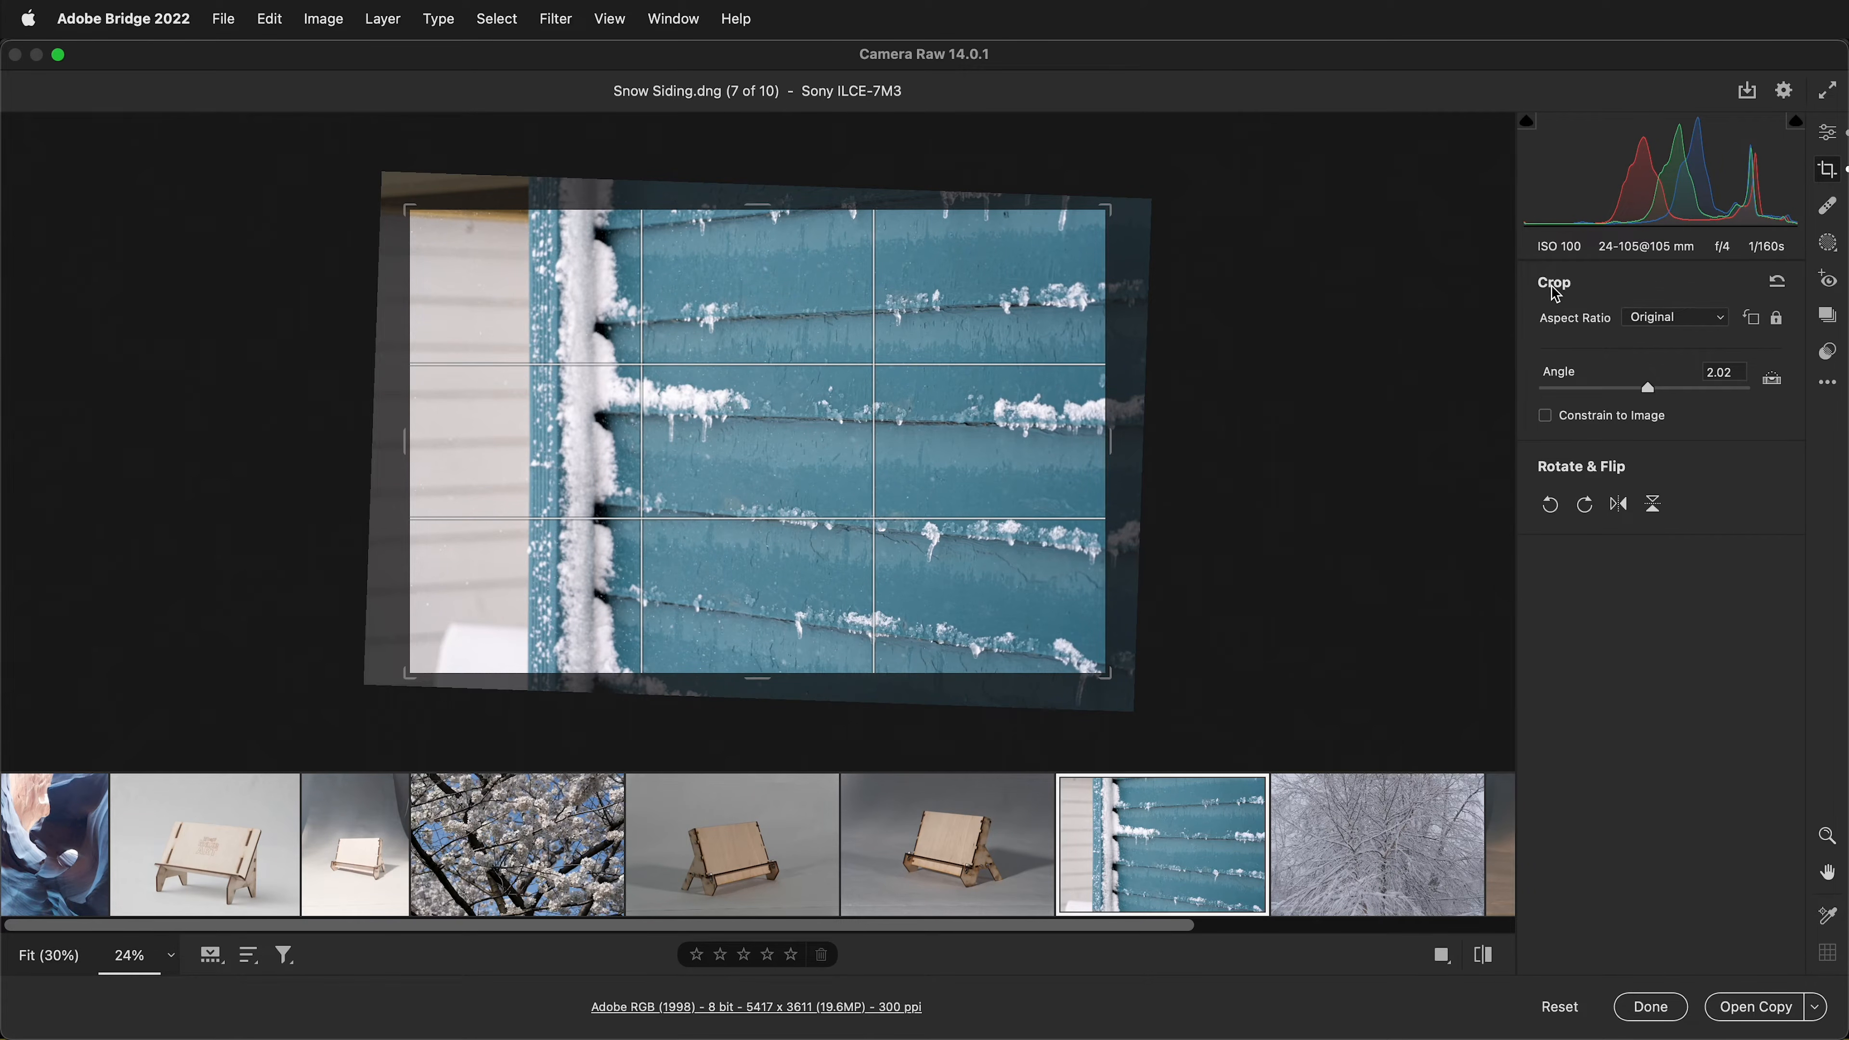
pyautogui.click(1779, 284)
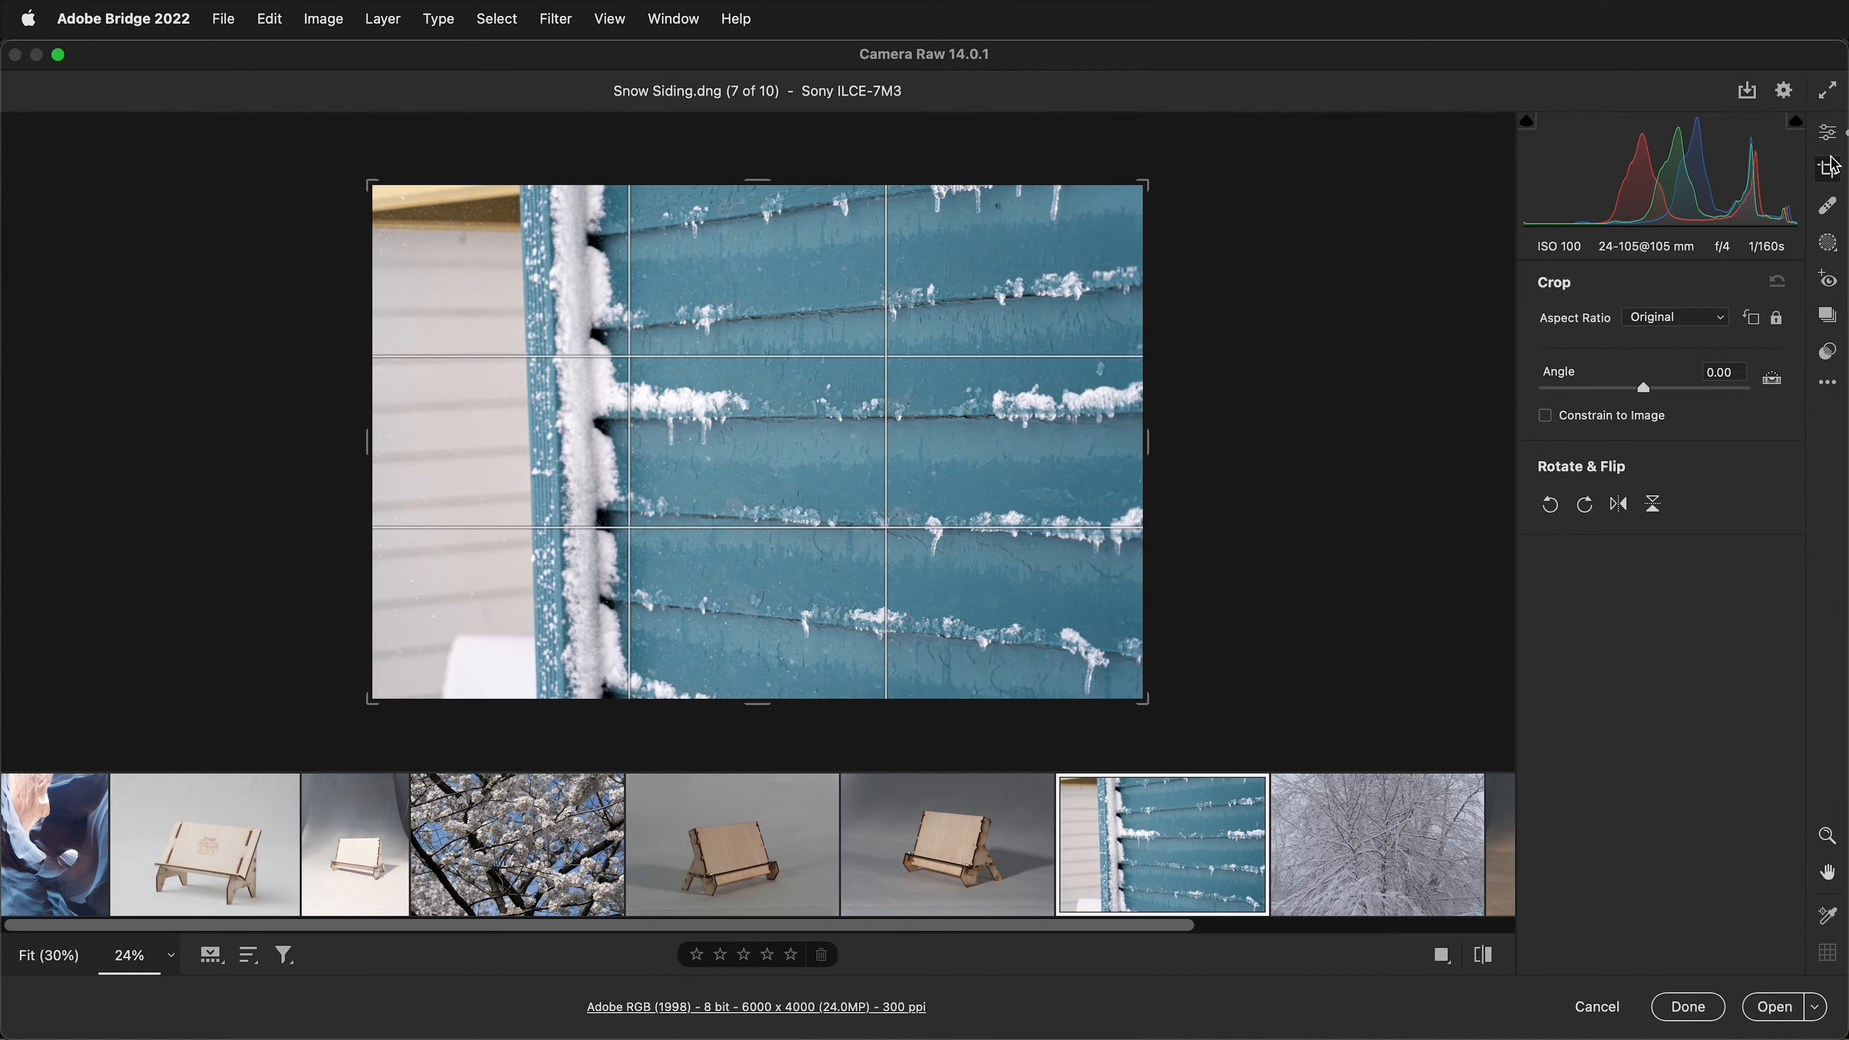
# Step: Heal a spot in the middle of the siding at size 12 and feather 100, with its source moved to clean siding beside it
pyautogui.click(1834, 212)
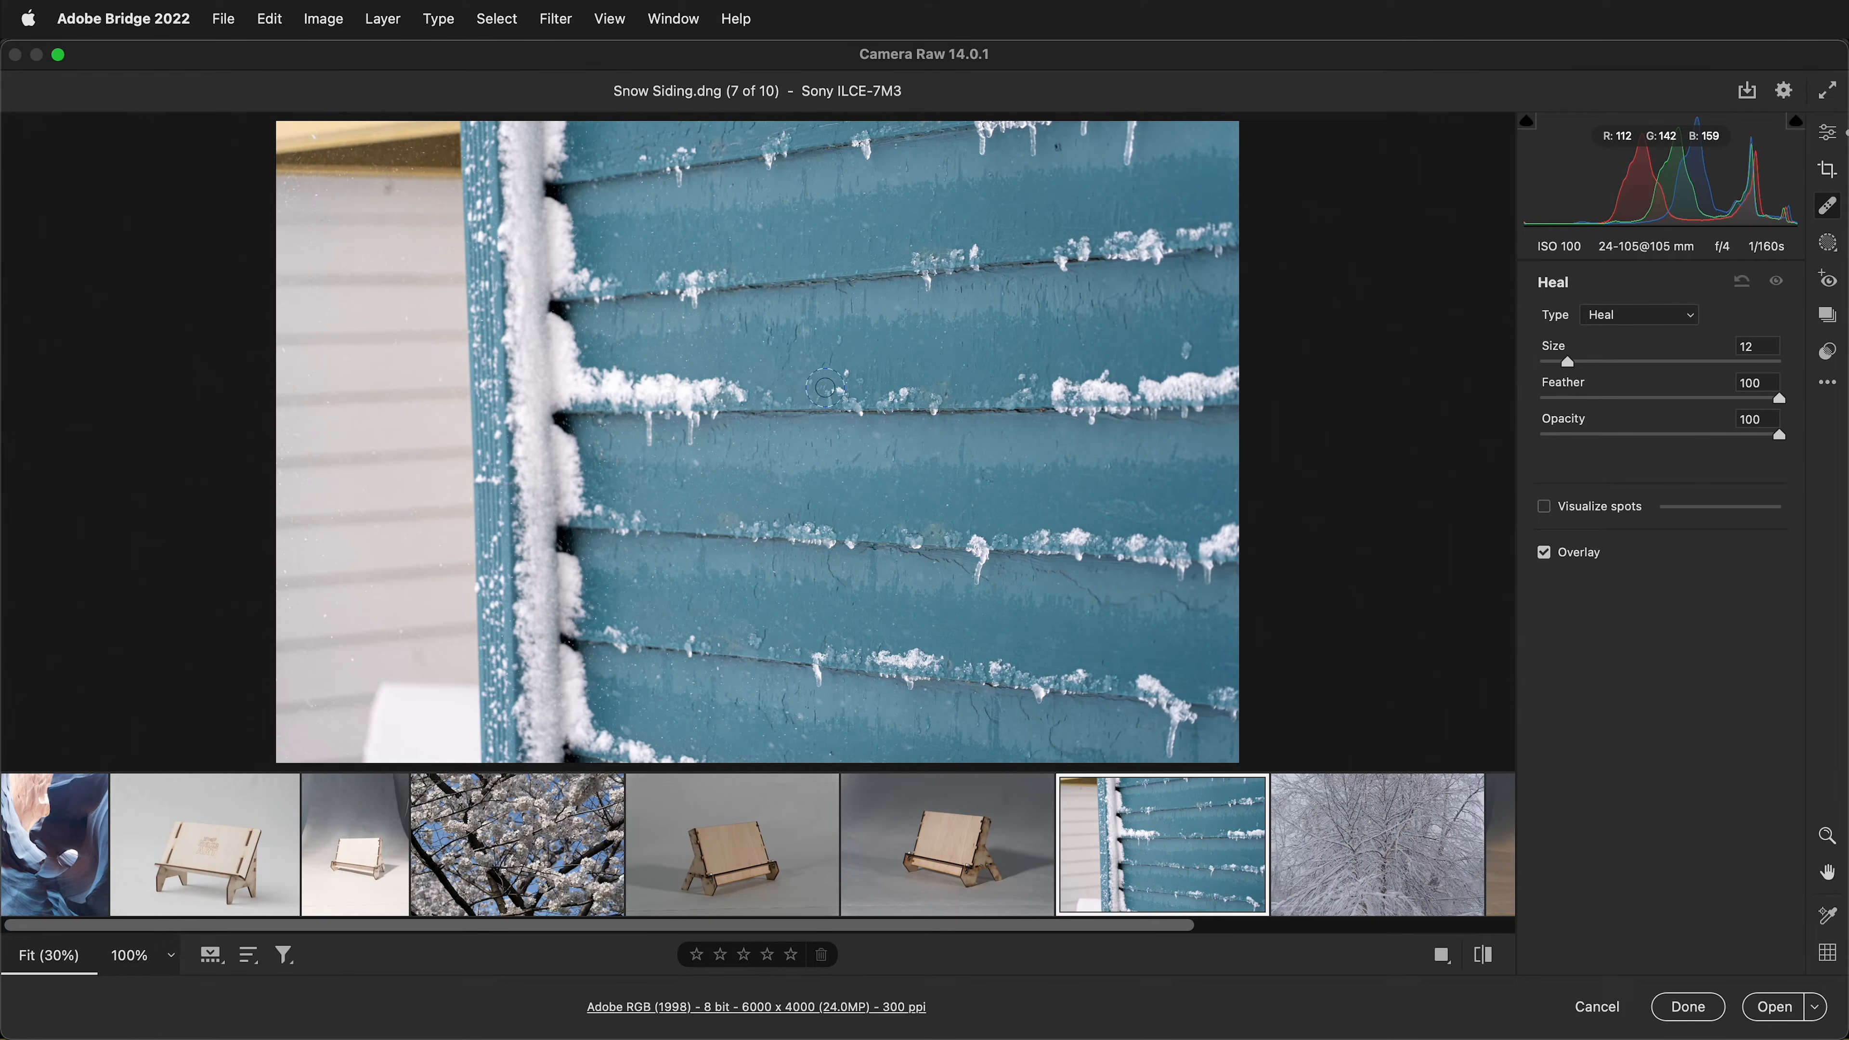
pyautogui.click(849, 377)
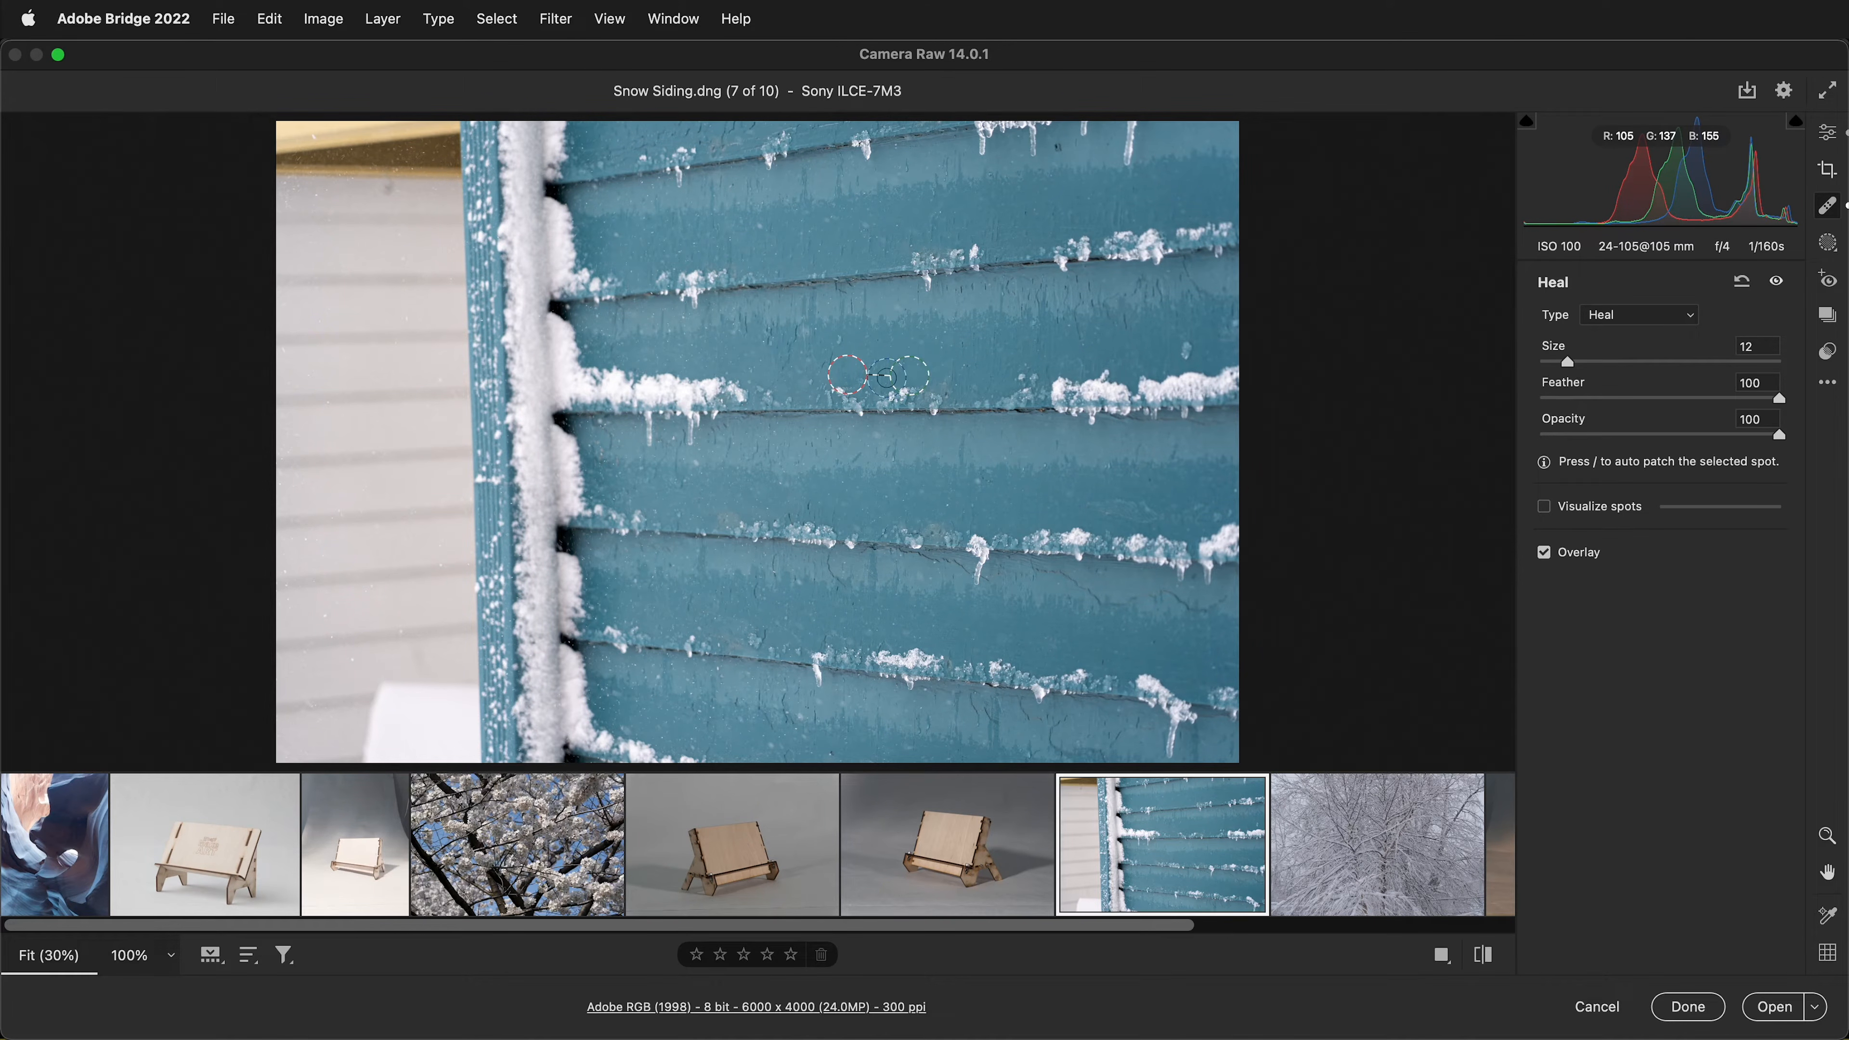
pyautogui.moveTo(903, 382)
pyautogui.mouseDown()
pyautogui.moveTo(885, 331)
pyautogui.moveTo(977, 369)
pyautogui.moveTo(946, 404)
pyautogui.moveTo(986, 380)
pyautogui.moveTo(859, 335)
pyautogui.moveTo(704, 397)
pyautogui.mouseUp()
pyautogui.moveTo(711, 388)
pyautogui.mouseDown()
pyautogui.moveTo(863, 354)
pyautogui.moveTo(927, 370)
pyautogui.mouseUp()
pyautogui.moveTo(1780, 401)
pyautogui.mouseDown()
pyautogui.moveTo(1463, 421)
pyautogui.moveTo(1805, 401)
pyautogui.mouseUp()
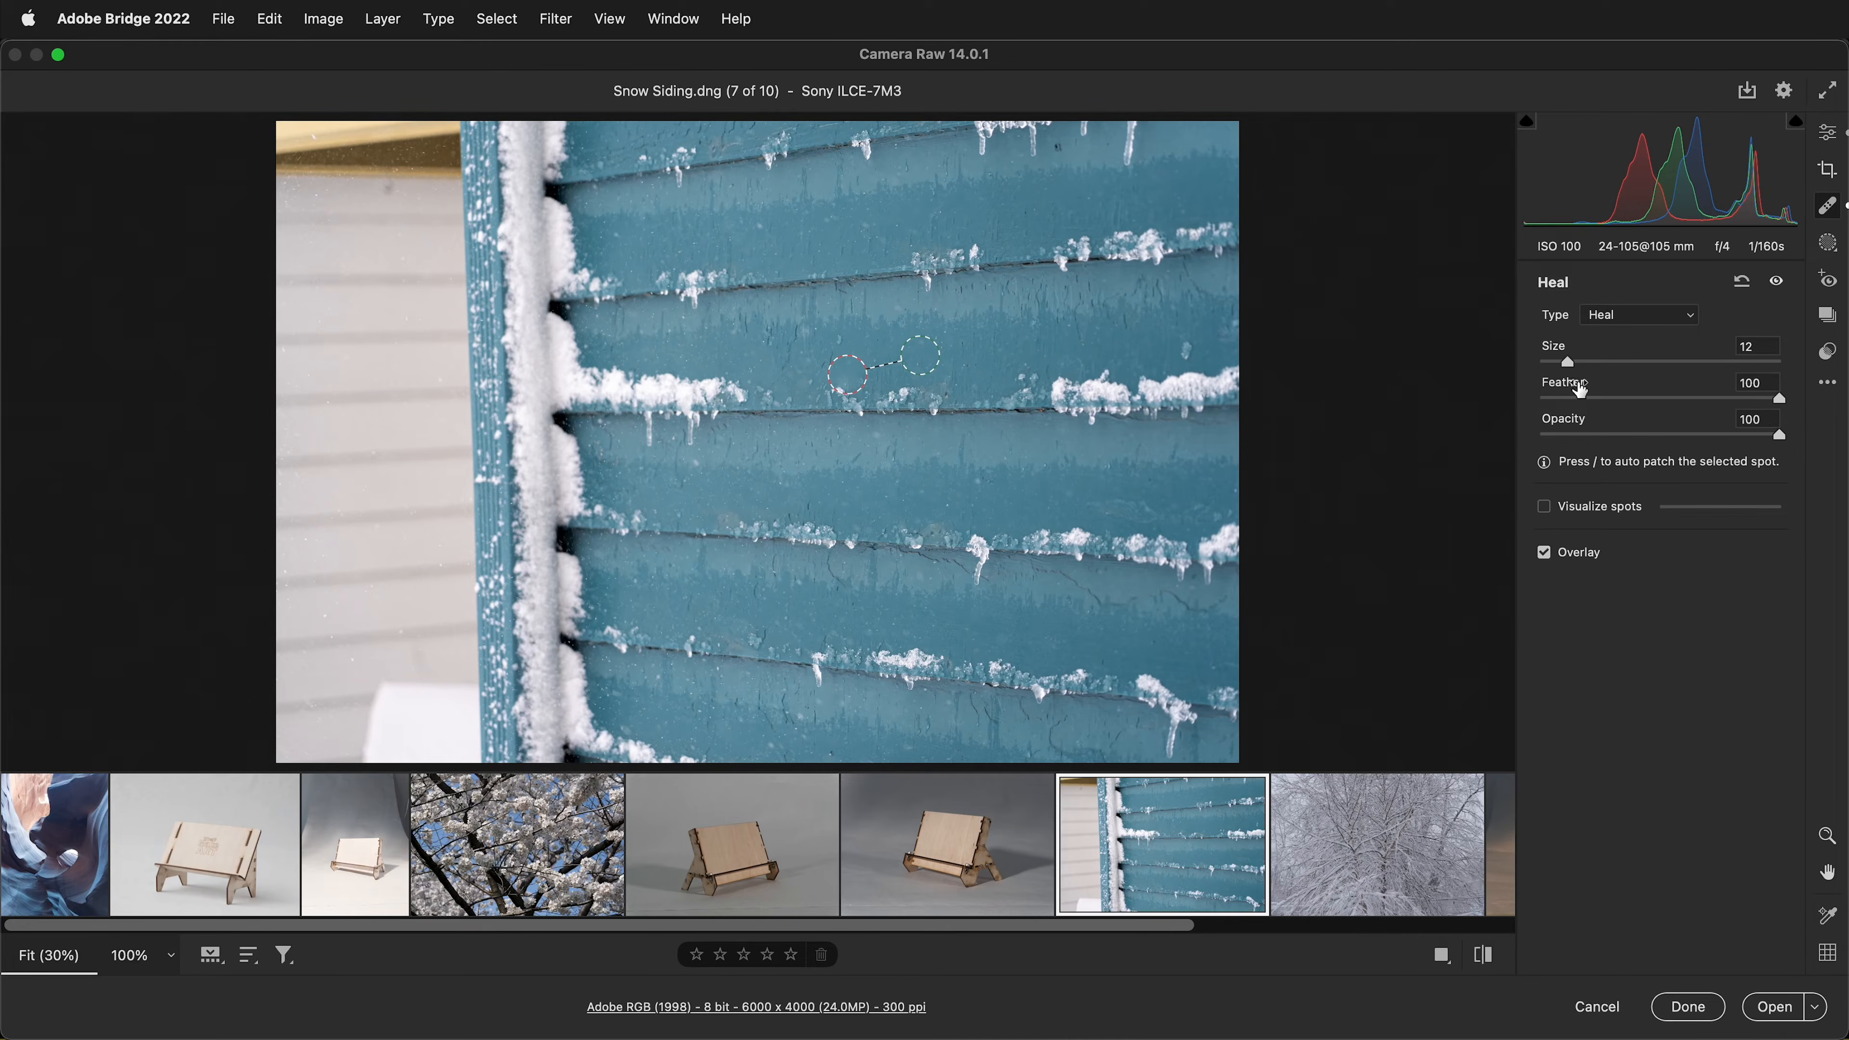
# Step: Heal a second spot on the siding below the first at size 22, and turn on Visualize spots with a reduced threshold
pyautogui.moveTo(1564, 362)
pyautogui.mouseDown()
pyautogui.moveTo(1623, 363)
pyautogui.moveTo(1552, 363)
pyautogui.moveTo(1592, 362)
pyautogui.mouseUp()
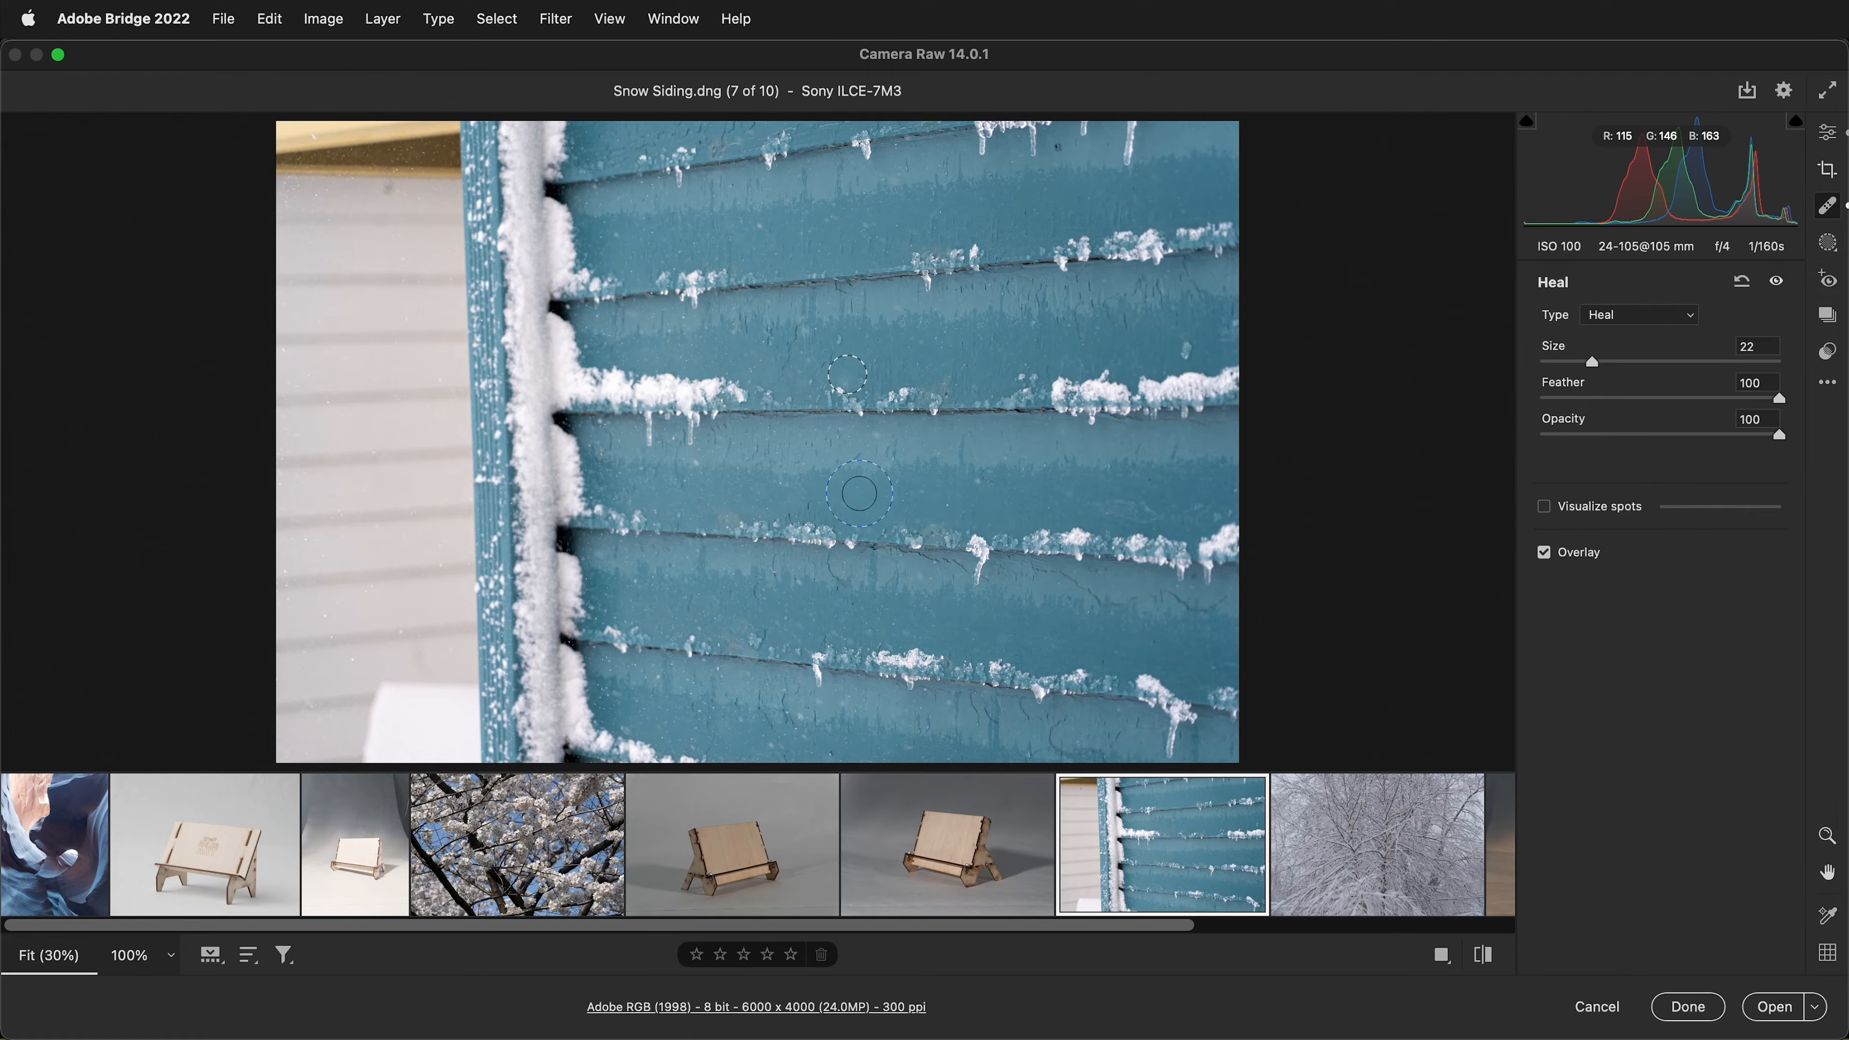
pyautogui.click(982, 482)
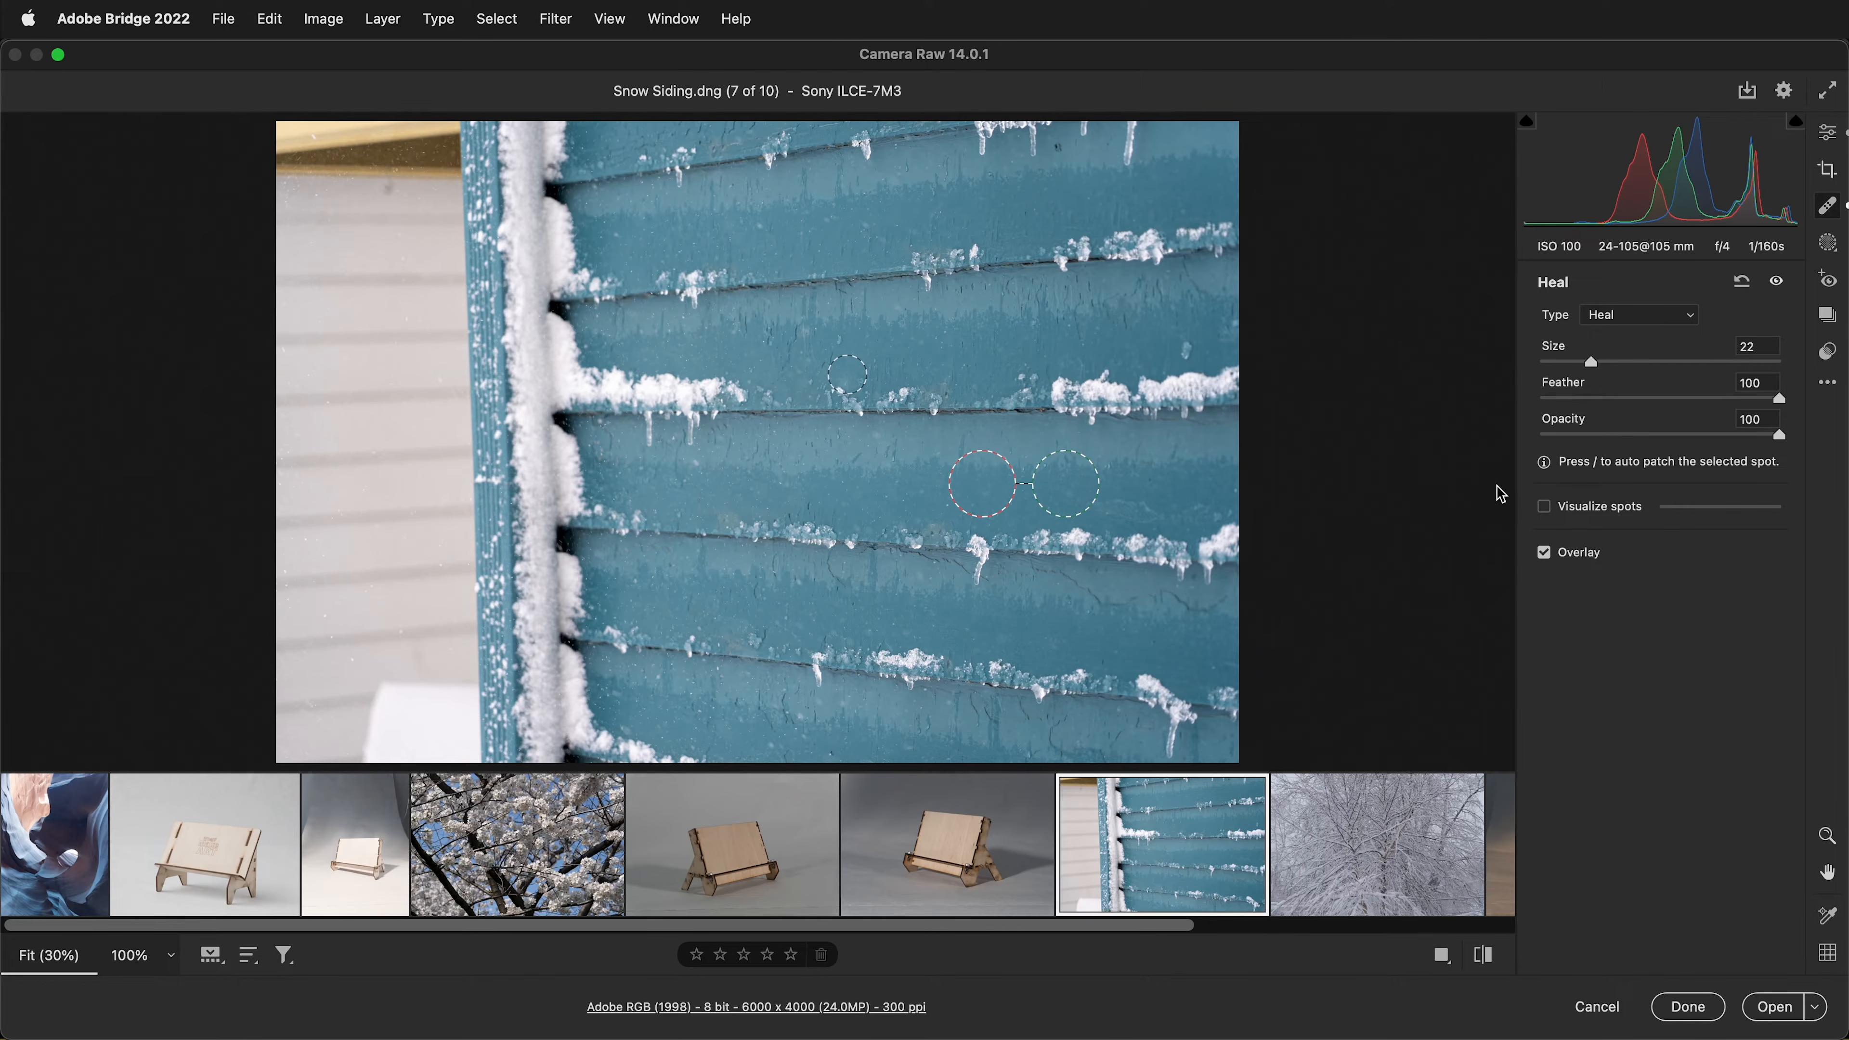
pyautogui.click(1545, 508)
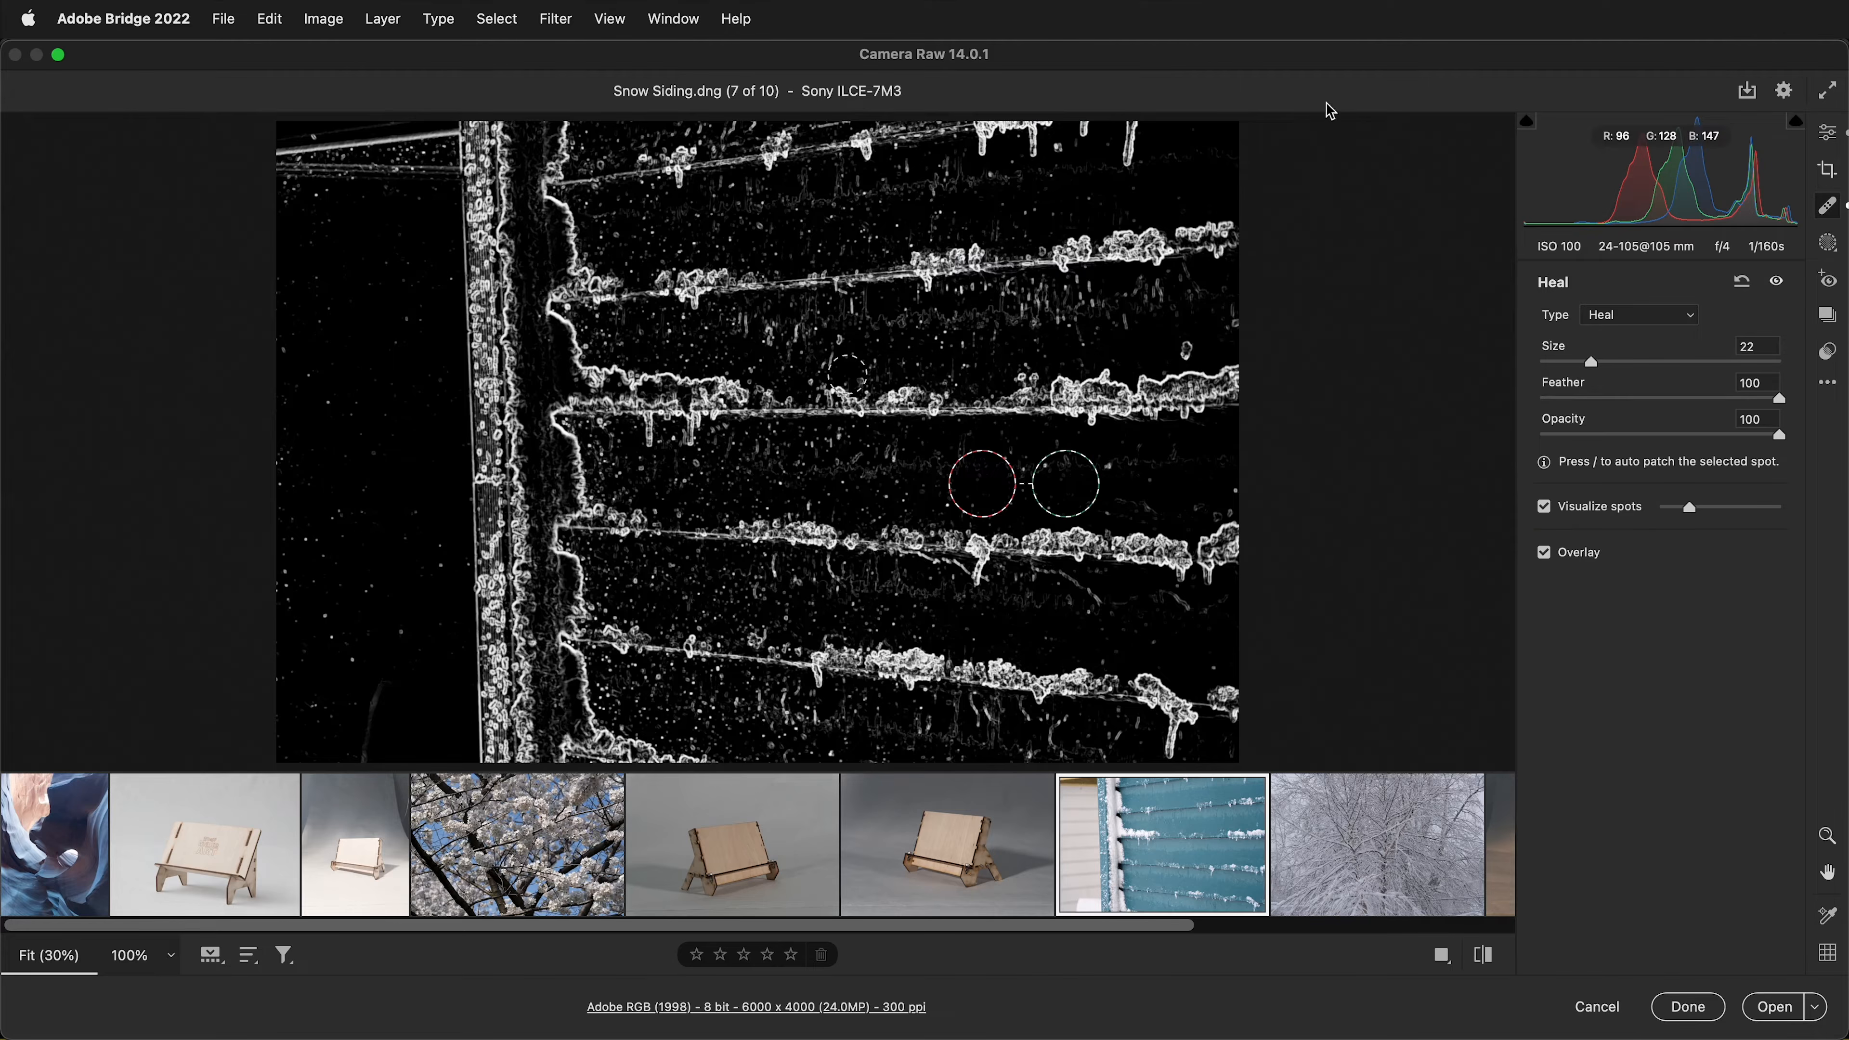
pyautogui.moveTo(1690, 508)
pyautogui.mouseDown()
pyautogui.moveTo(1746, 515)
pyautogui.moveTo(1674, 520)
pyautogui.mouseUp()
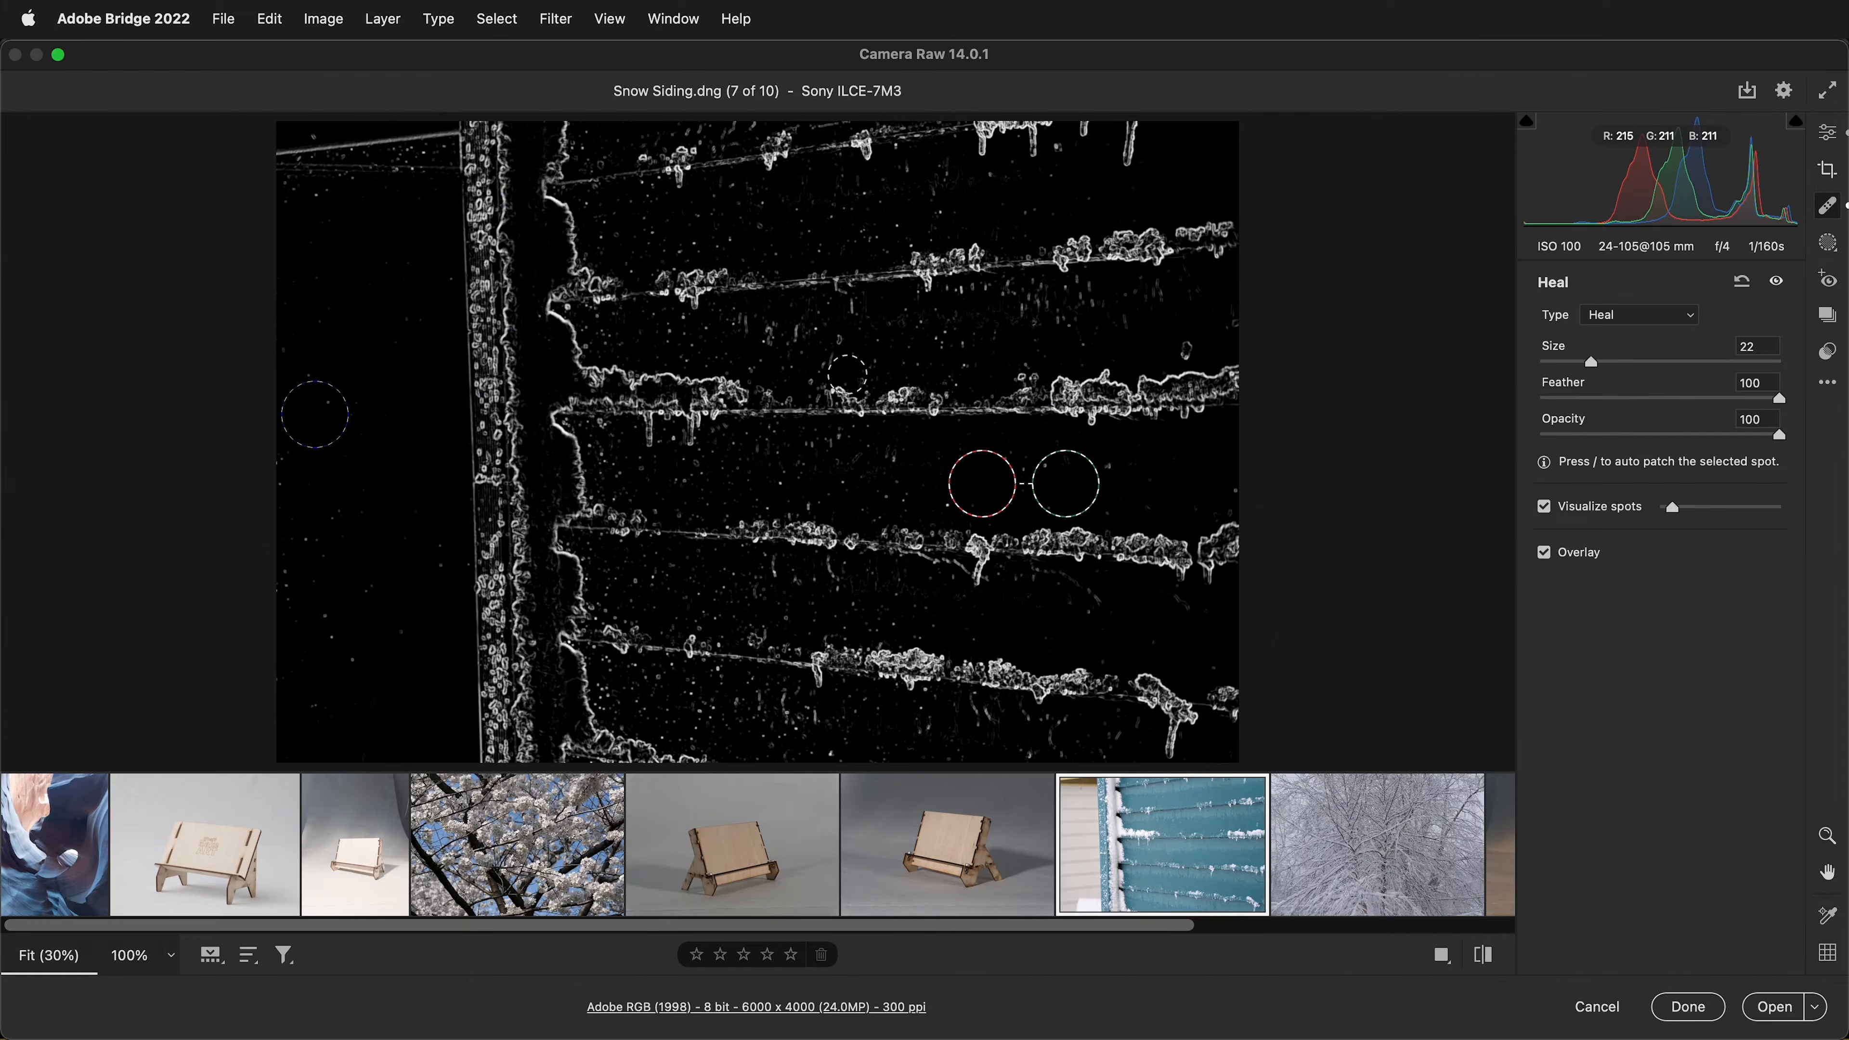
# Step: Heal one speck on the pale wall and two on the middle siding board at size 9
pyautogui.moveTo(1601, 362); pyautogui.dragTo(1560, 362)
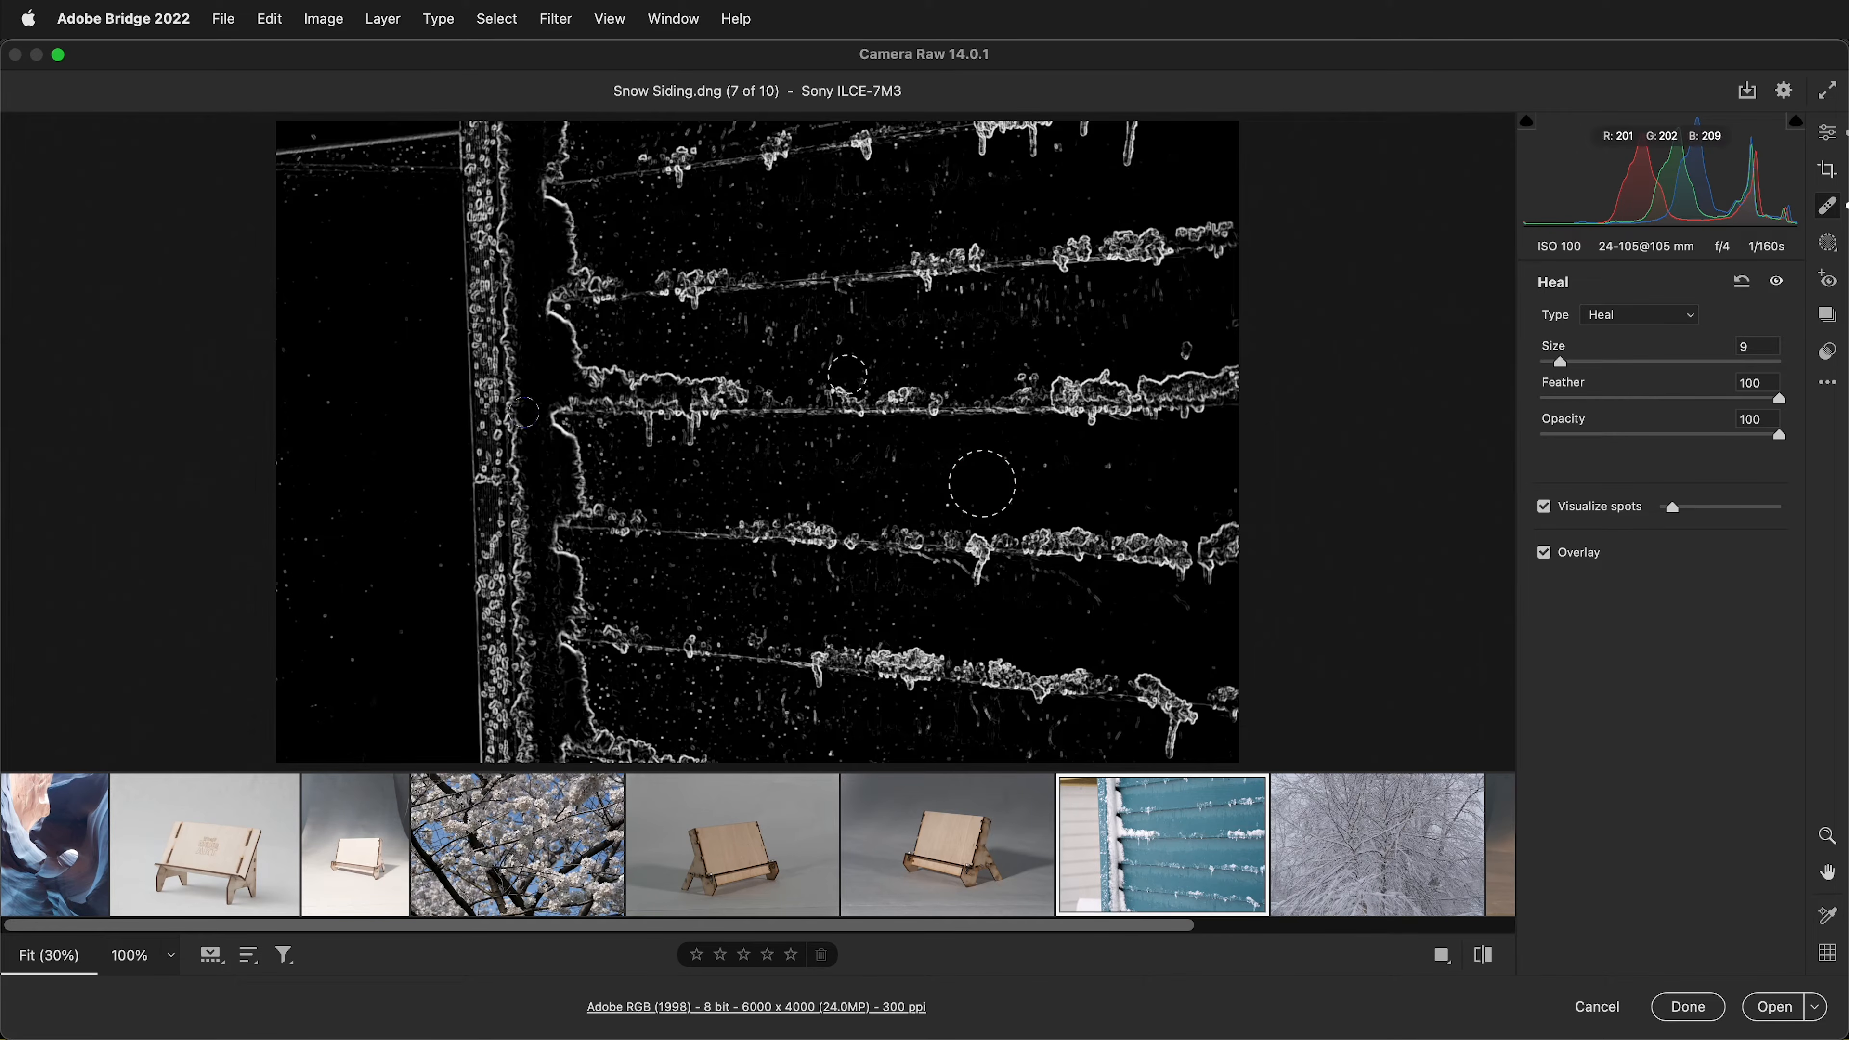
pyautogui.click(327, 404)
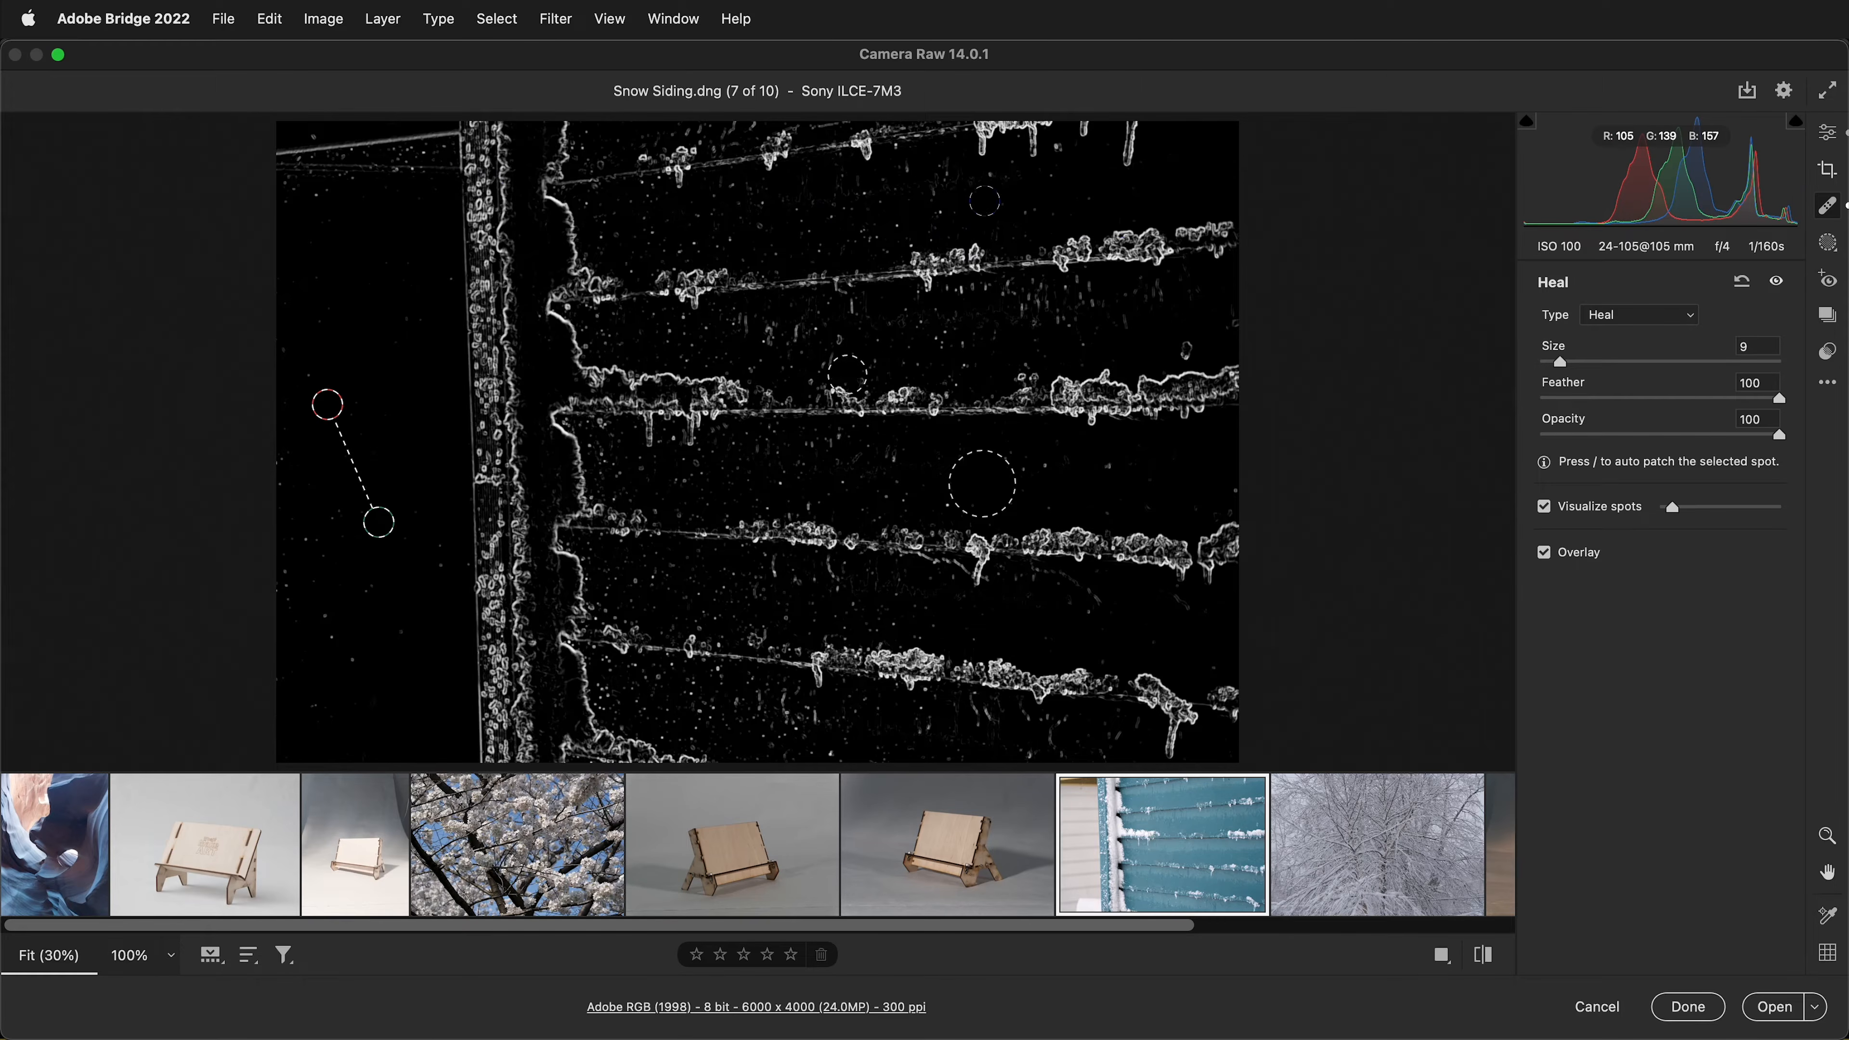
pyautogui.click(1118, 466)
pyautogui.click(1043, 466)
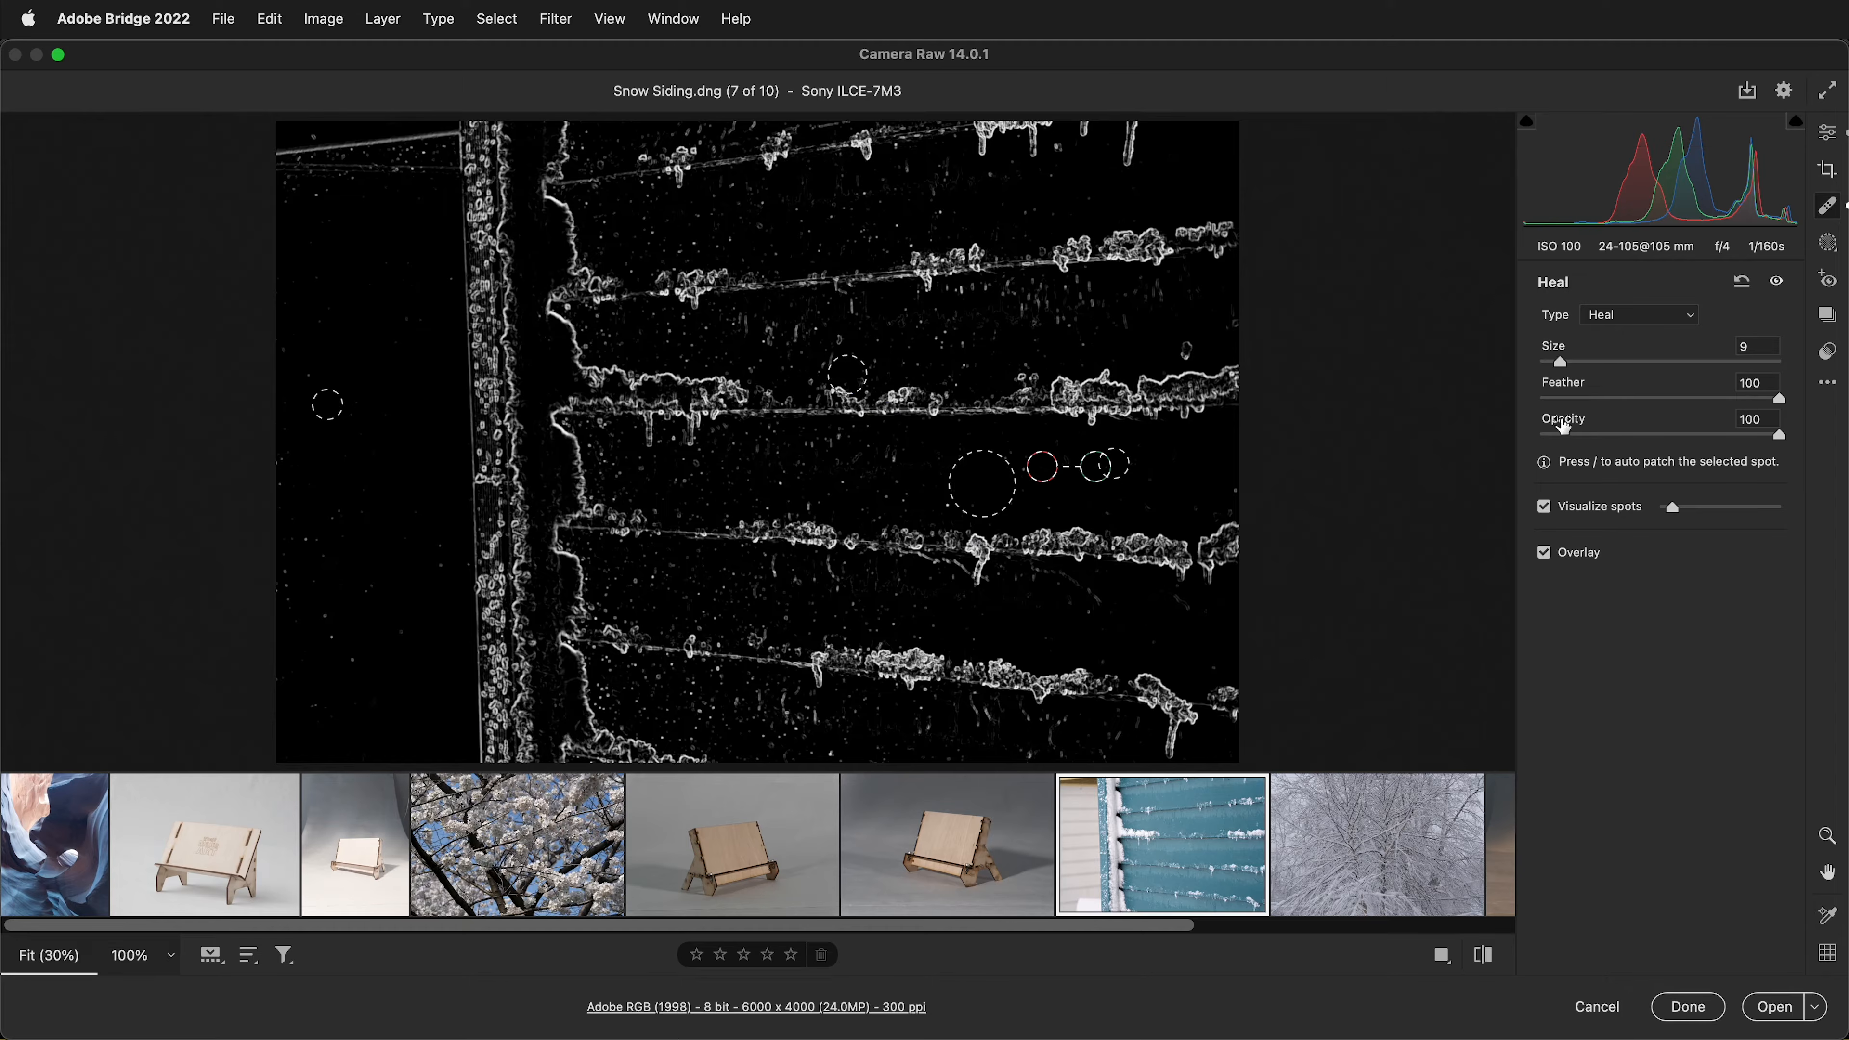
# Step: Compare the healed areas with the overlay hidden and shown, and turn off Visualize spots
pyautogui.click(1544, 552)
pyautogui.press('v')
pyautogui.press('v')
pyautogui.press('v')
pyautogui.press('v')
pyautogui.click(1546, 507)
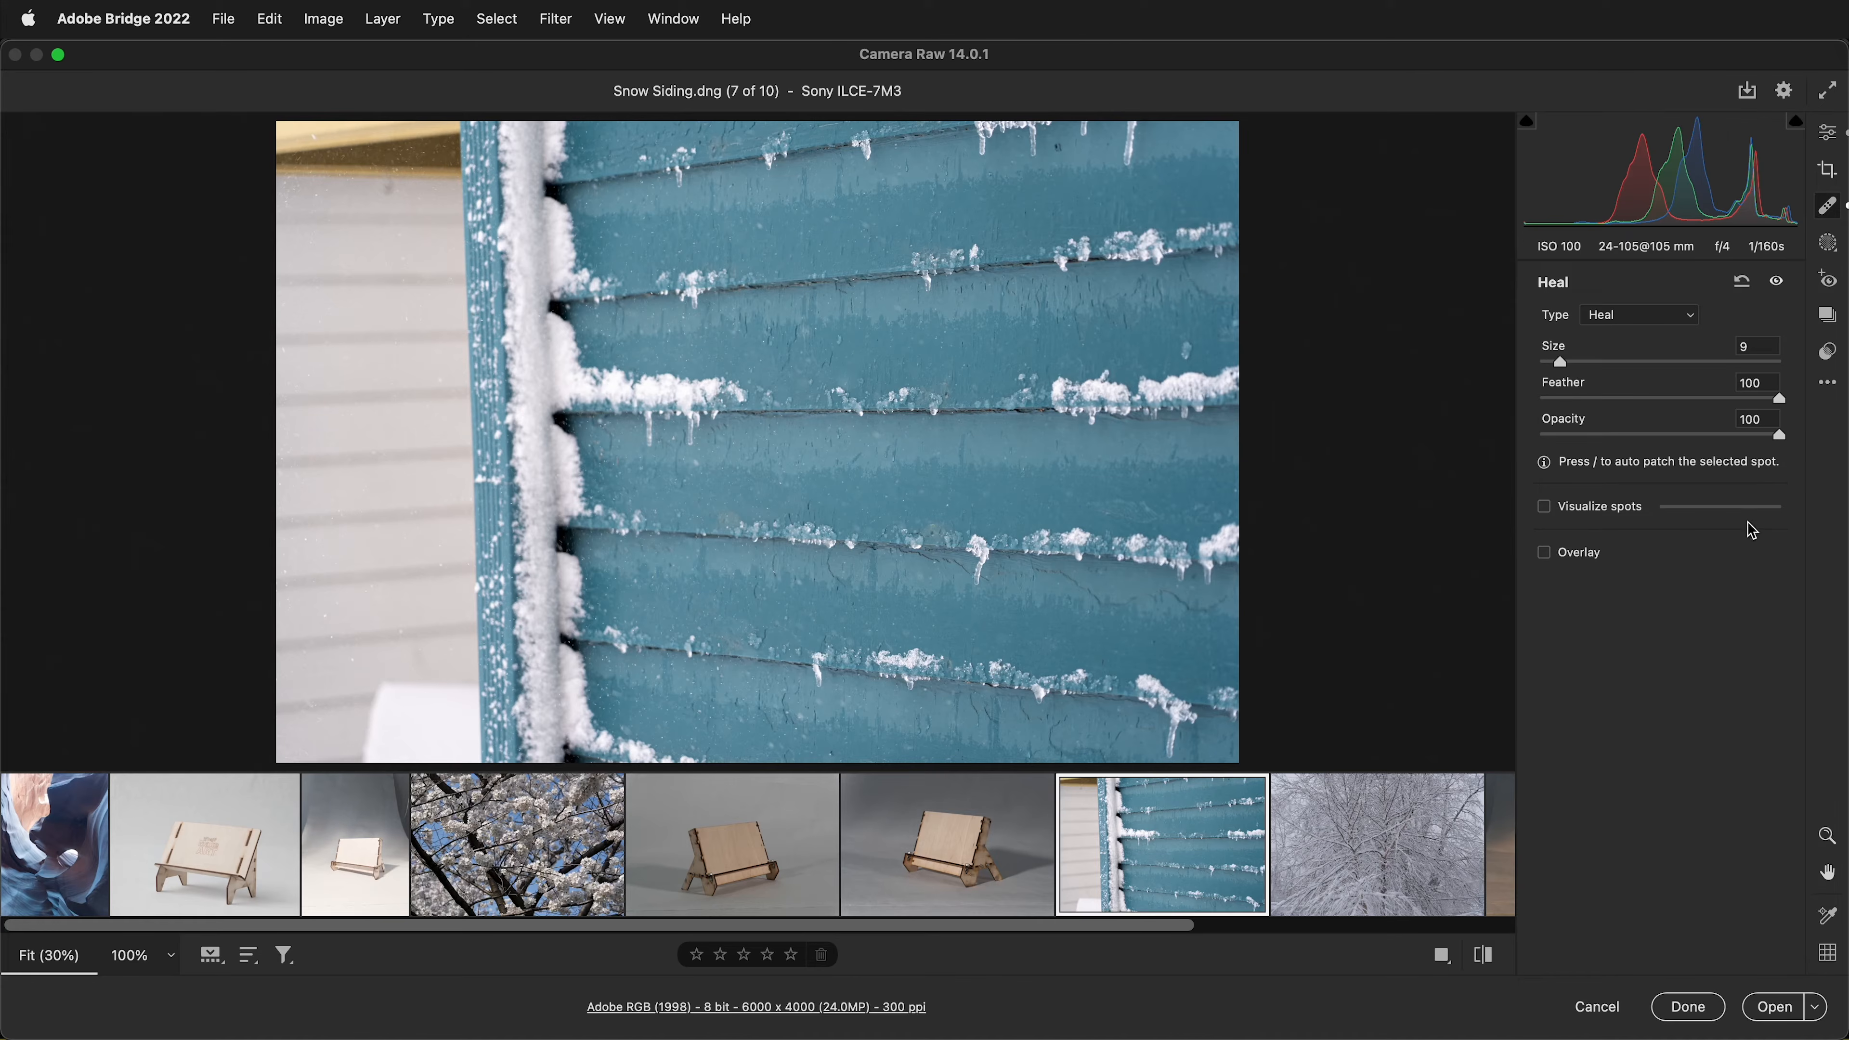
pyautogui.click(1558, 555)
pyautogui.click(837, 361)
# Step: Try a size 30 Brush mask down the snowy corner trim, and erase its middle part at size 10 with feather 0
pyautogui.click(1832, 259)
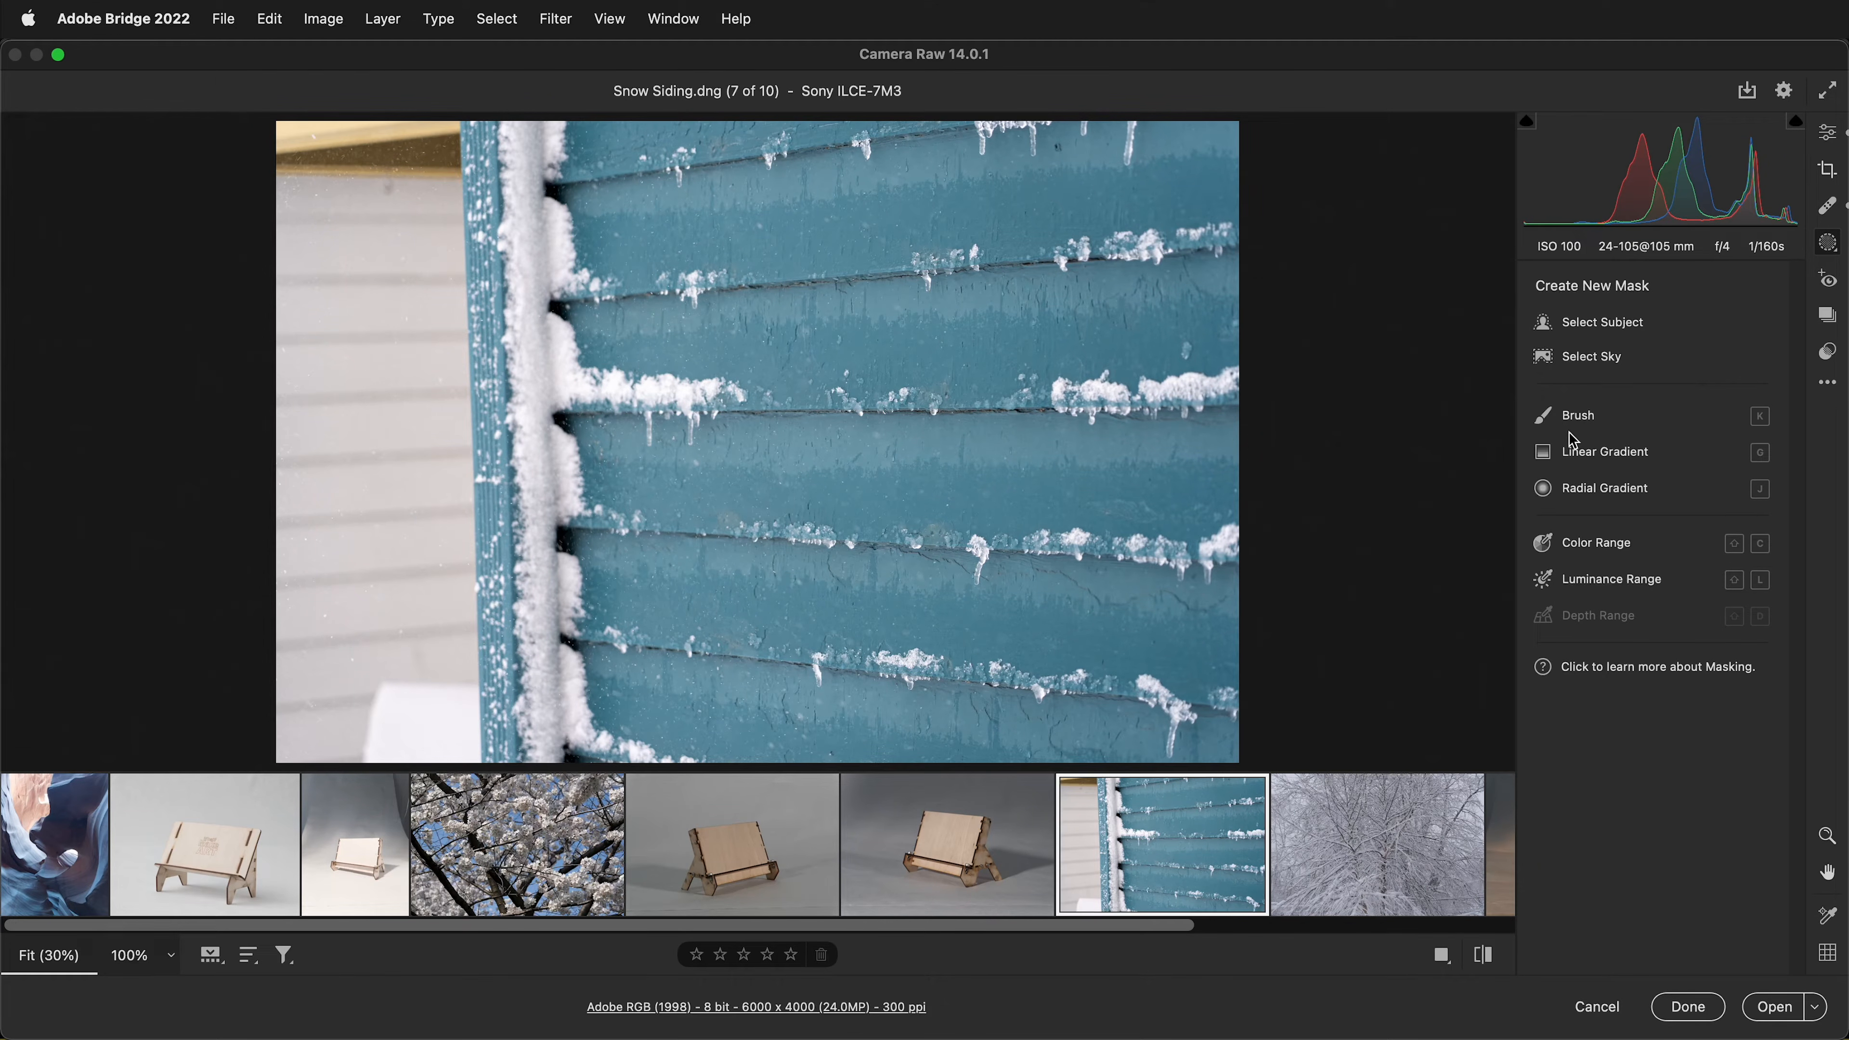
pyautogui.click(1555, 423)
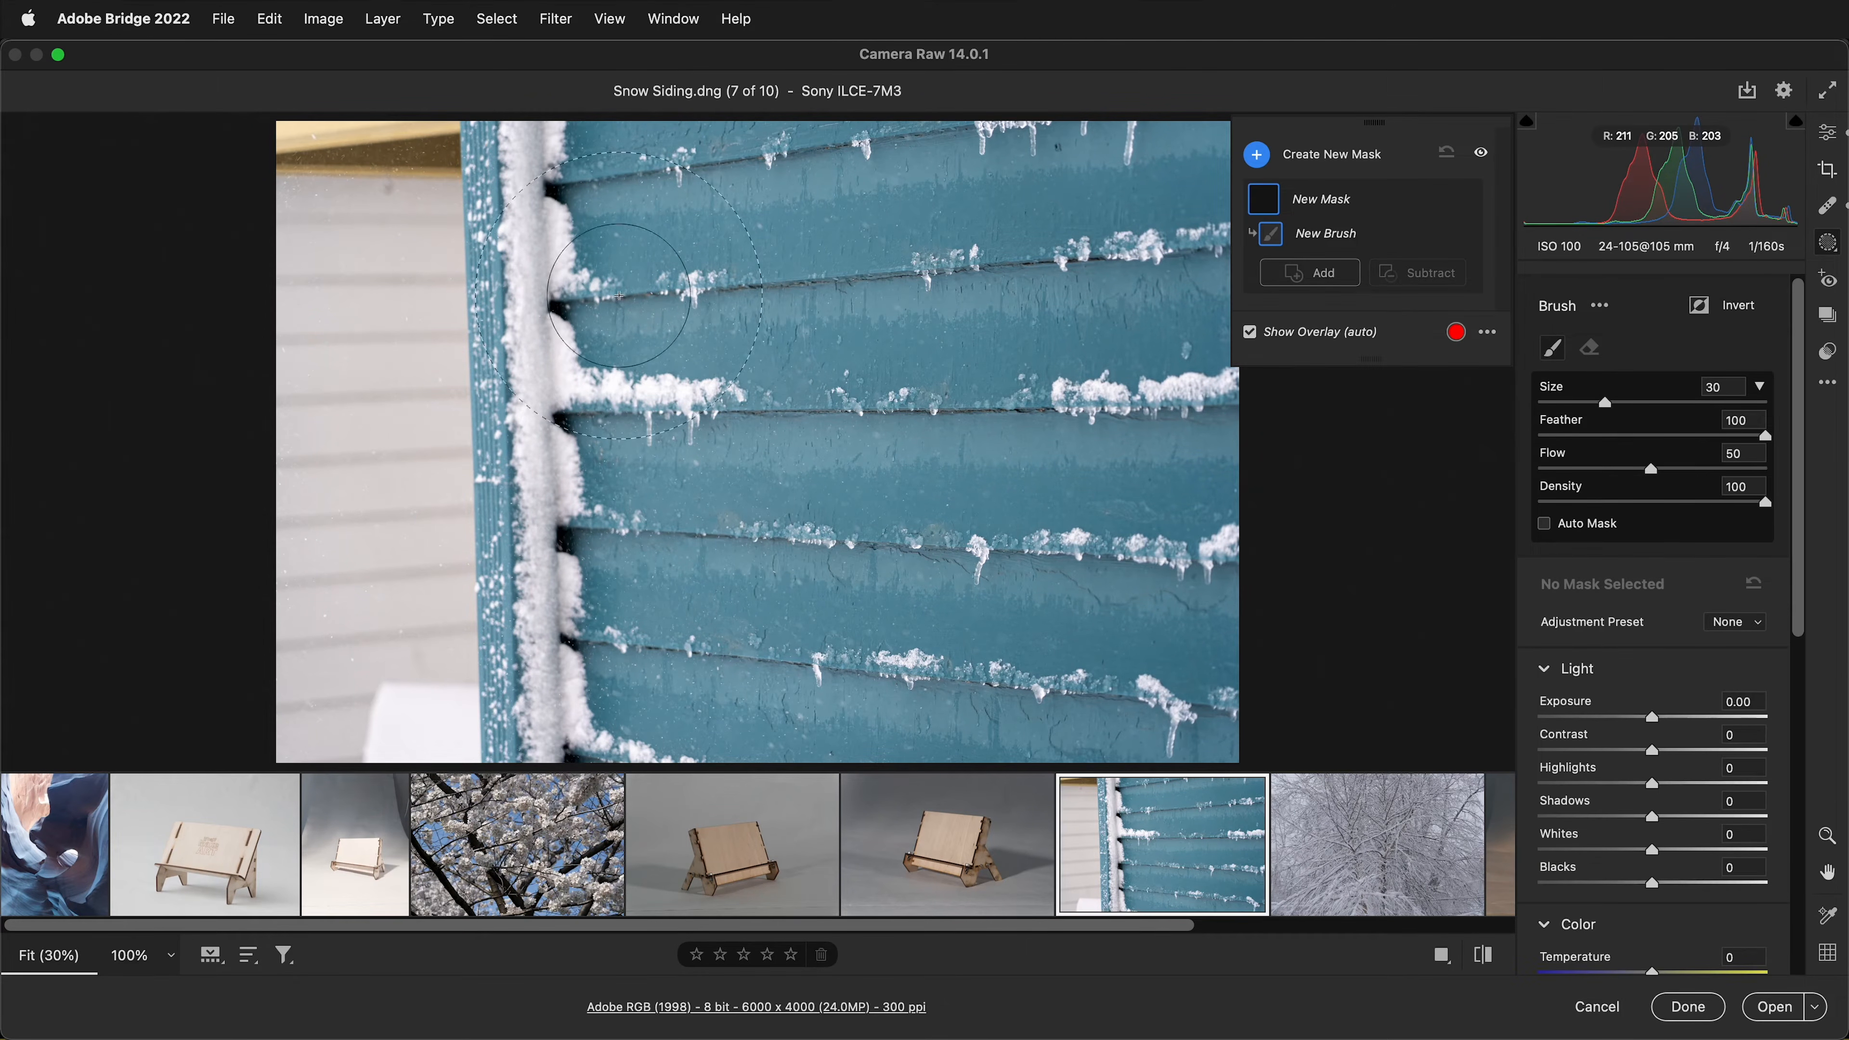
pyautogui.moveTo(528, 146)
pyautogui.mouseDown()
pyautogui.moveTo(535, 510)
pyautogui.moveTo(569, 683)
pyautogui.mouseUp()
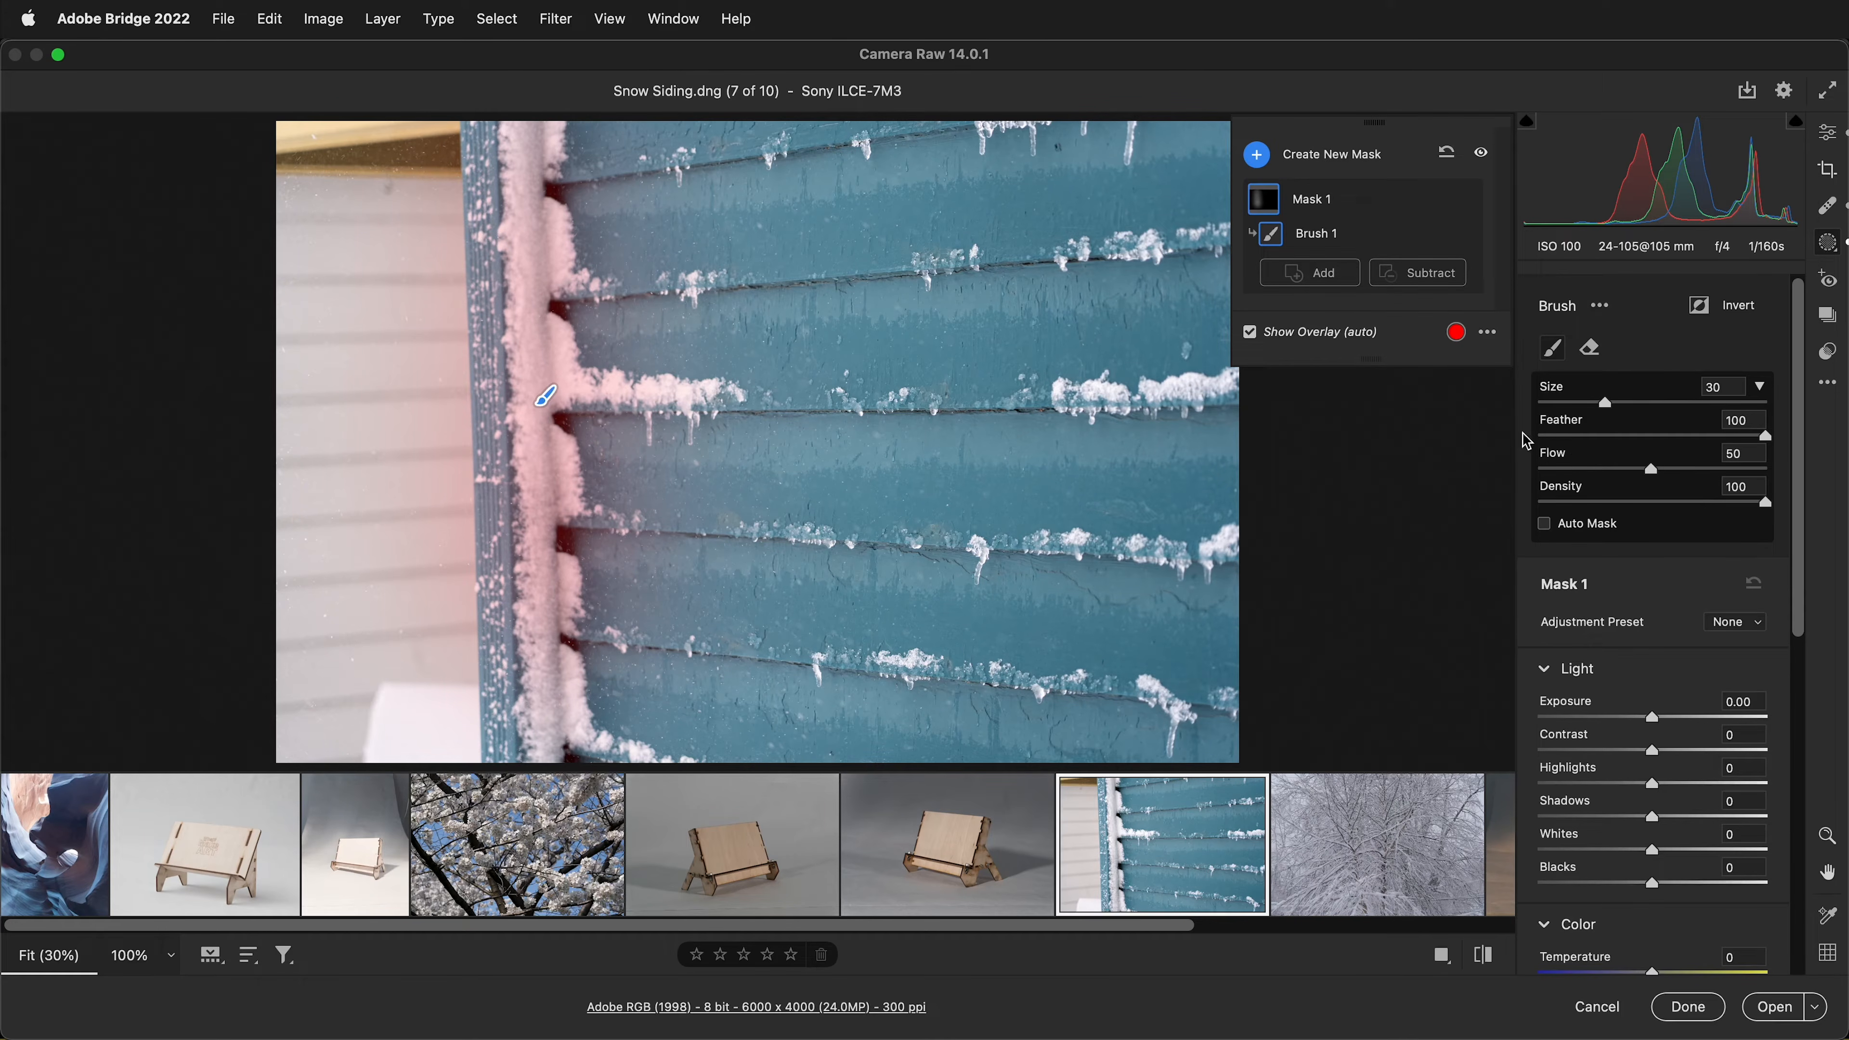
pyautogui.click(1590, 349)
pyautogui.moveTo(531, 348)
pyautogui.mouseDown()
pyautogui.moveTo(597, 393)
pyautogui.moveTo(514, 316)
pyautogui.moveTo(495, 329)
pyautogui.moveTo(530, 376)
pyautogui.moveTo(580, 378)
pyautogui.mouseUp()
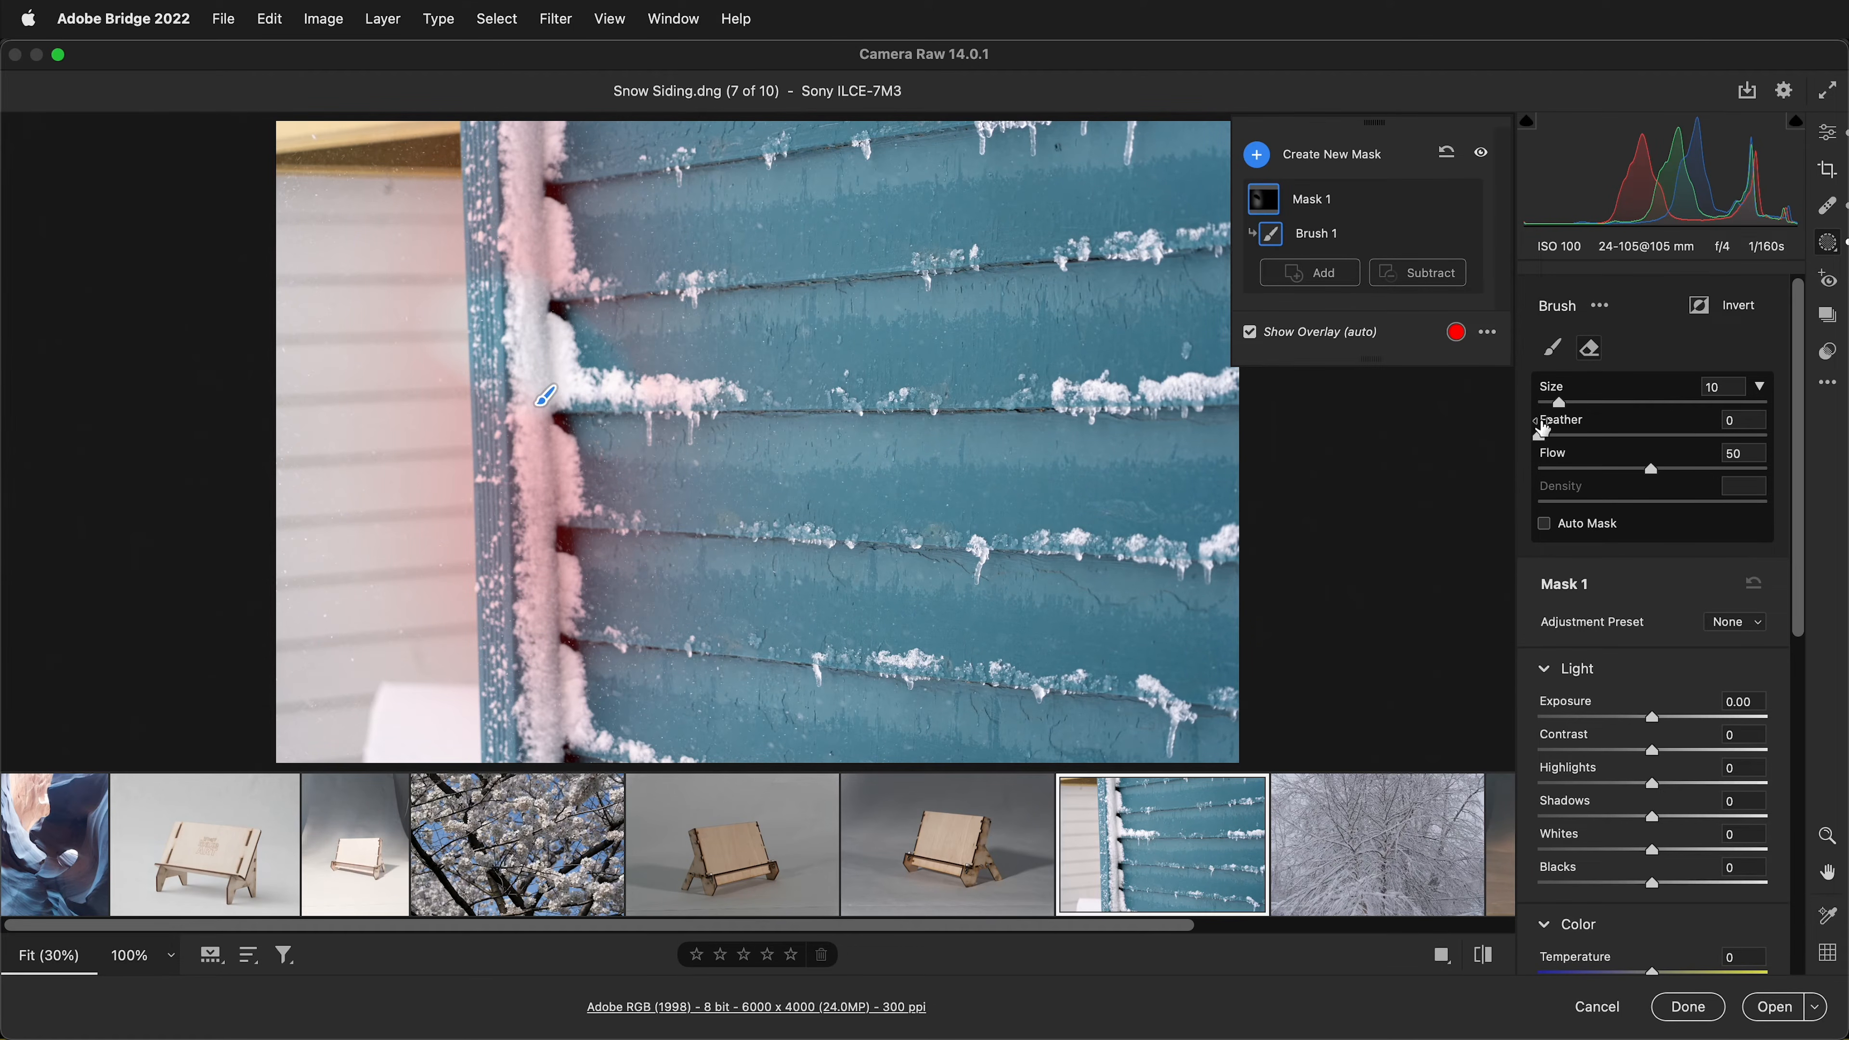
# Step: Try Exposure -4.00 and +0.25, Highlights +5 and a Temperature change on the brush mask without its overlay, and reset all masks
pyautogui.click(1251, 333)
pyautogui.click(1253, 334)
pyautogui.click(1252, 334)
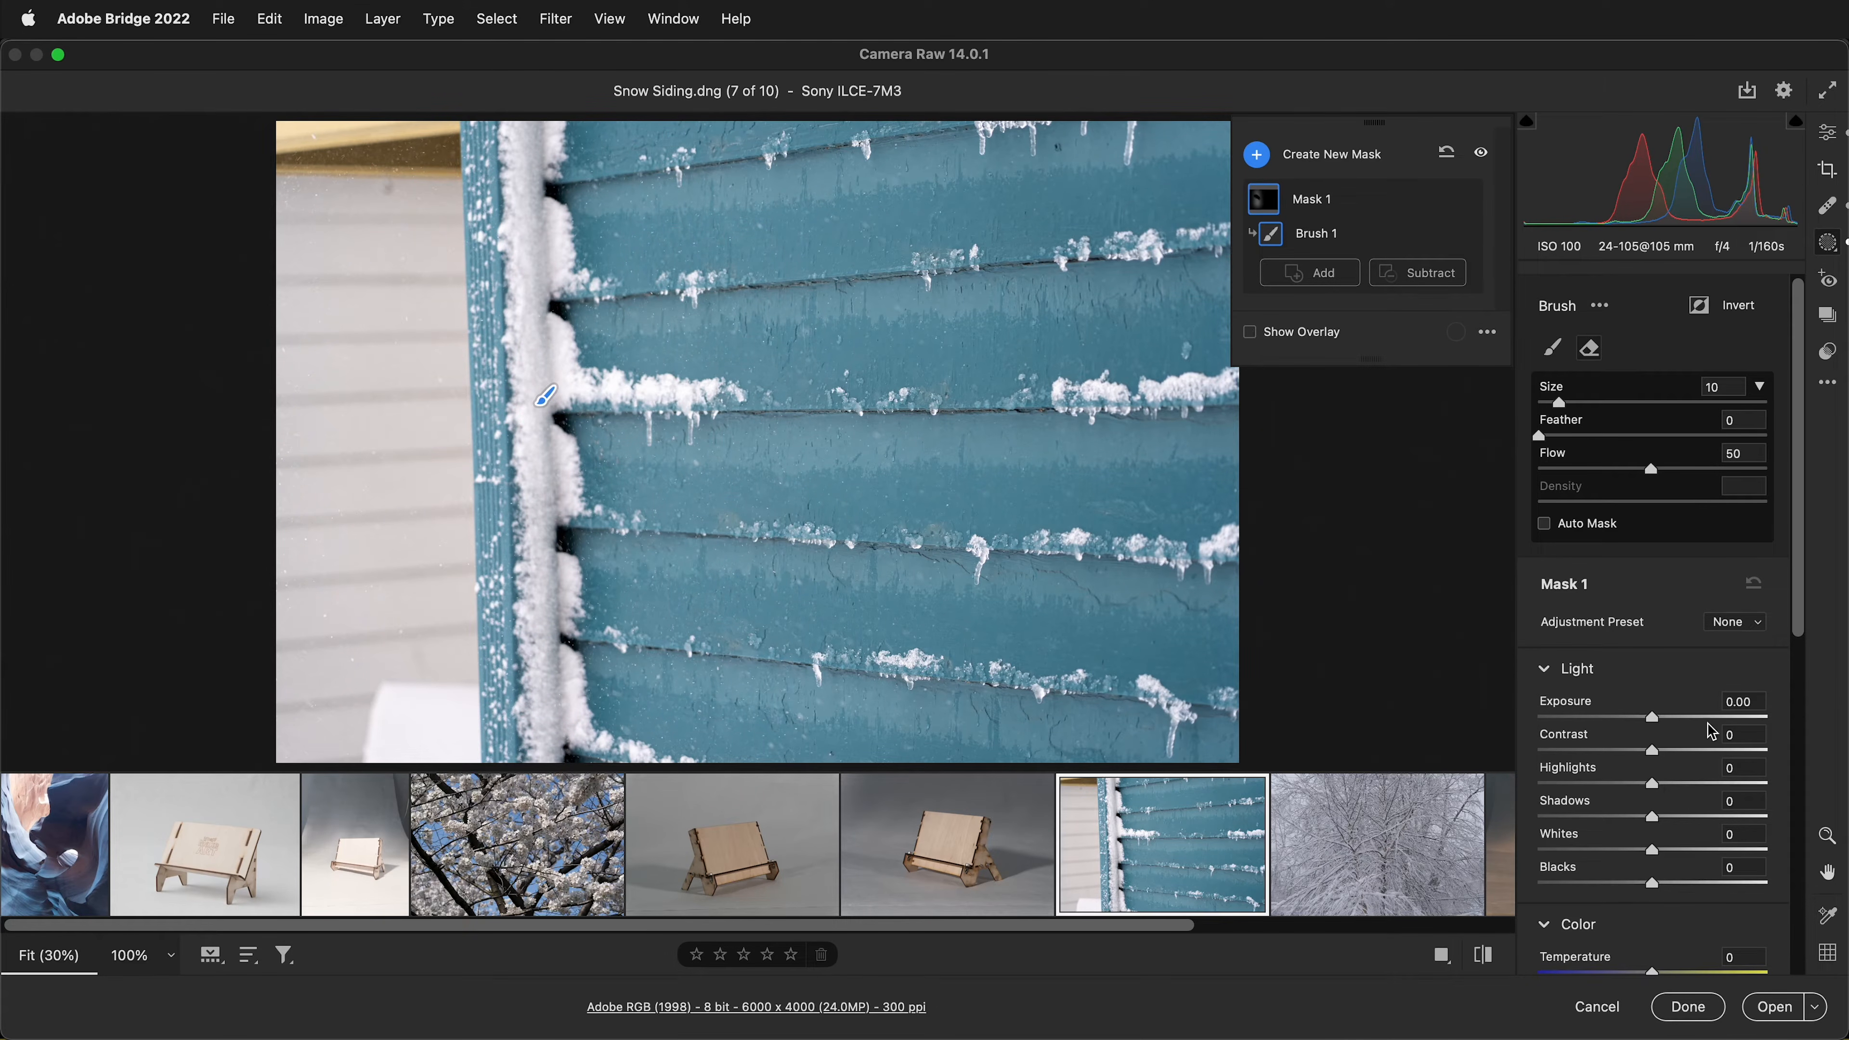
pyautogui.moveTo(1666, 718); pyautogui.dragTo(1487, 715)
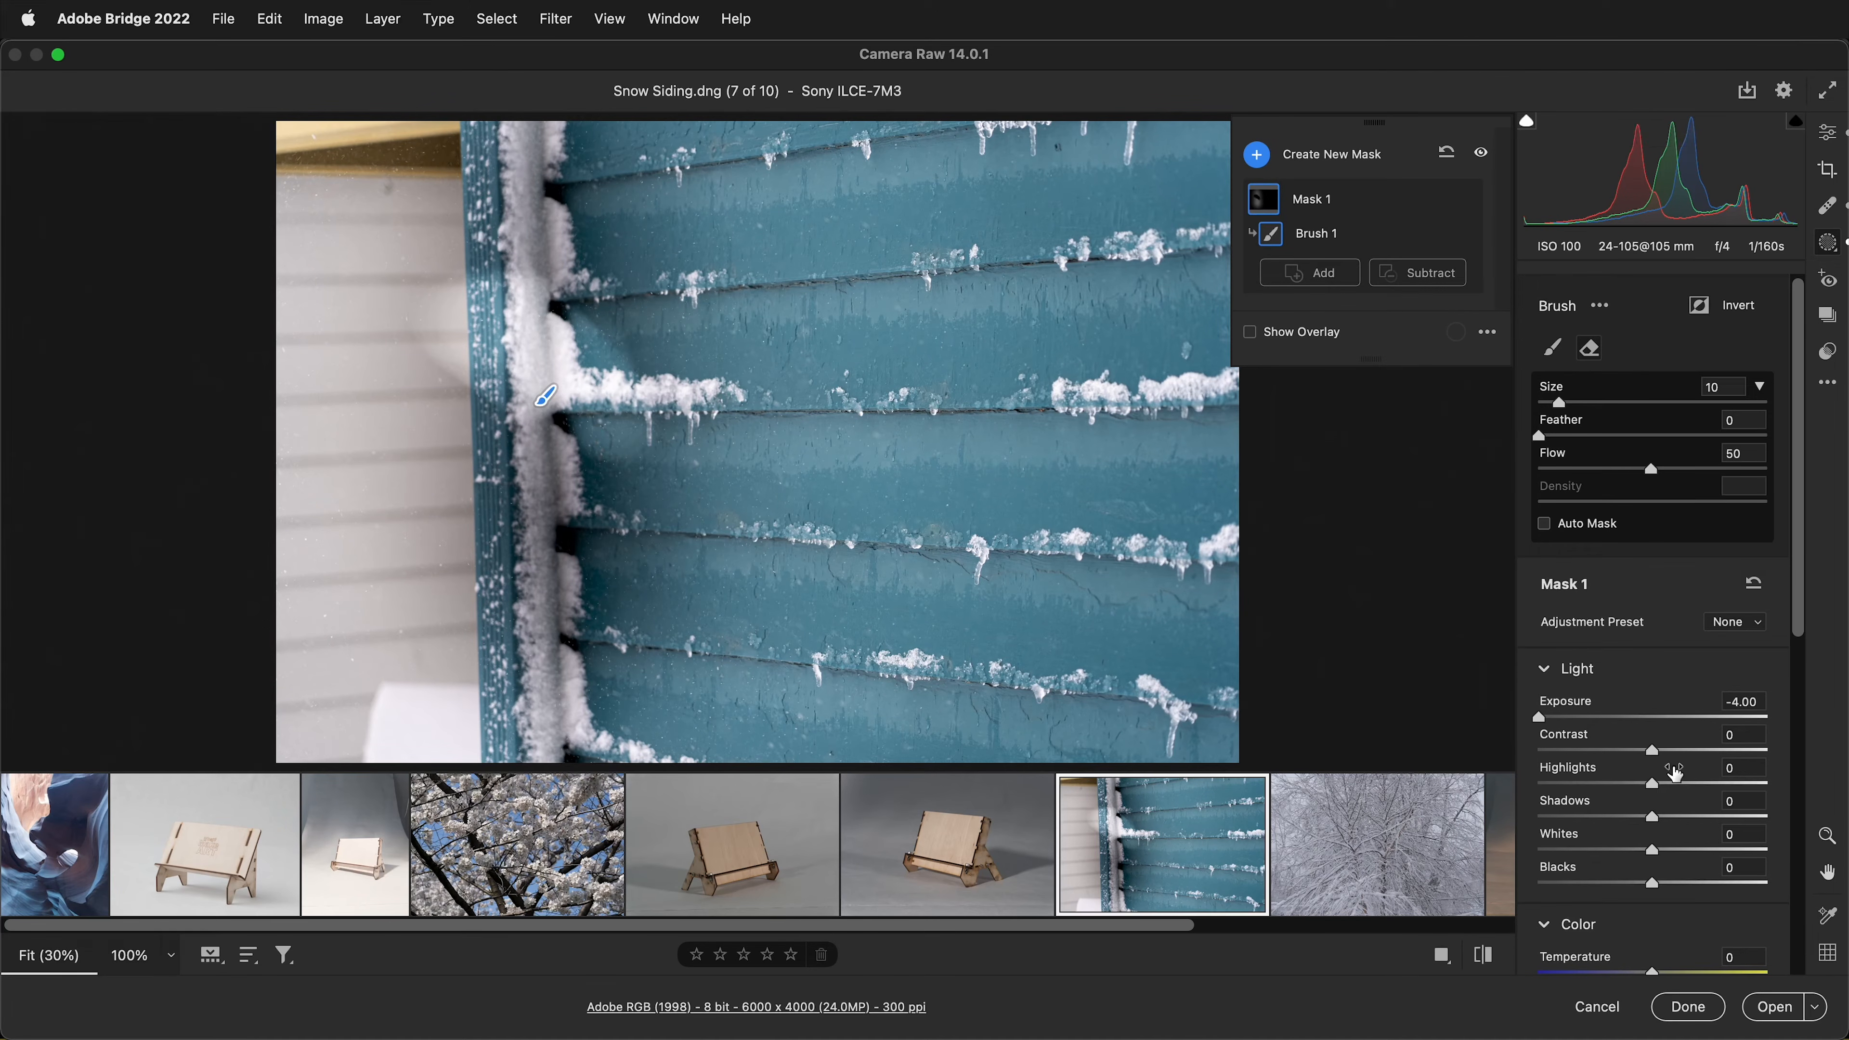
pyautogui.moveTo(1651, 782)
pyautogui.mouseDown()
pyautogui.moveTo(1767, 775)
pyautogui.moveTo(1658, 784)
pyautogui.mouseUp()
pyautogui.moveTo(1539, 720); pyautogui.dragTo(1660, 713)
pyautogui.scroll(-1, 1656, 935)
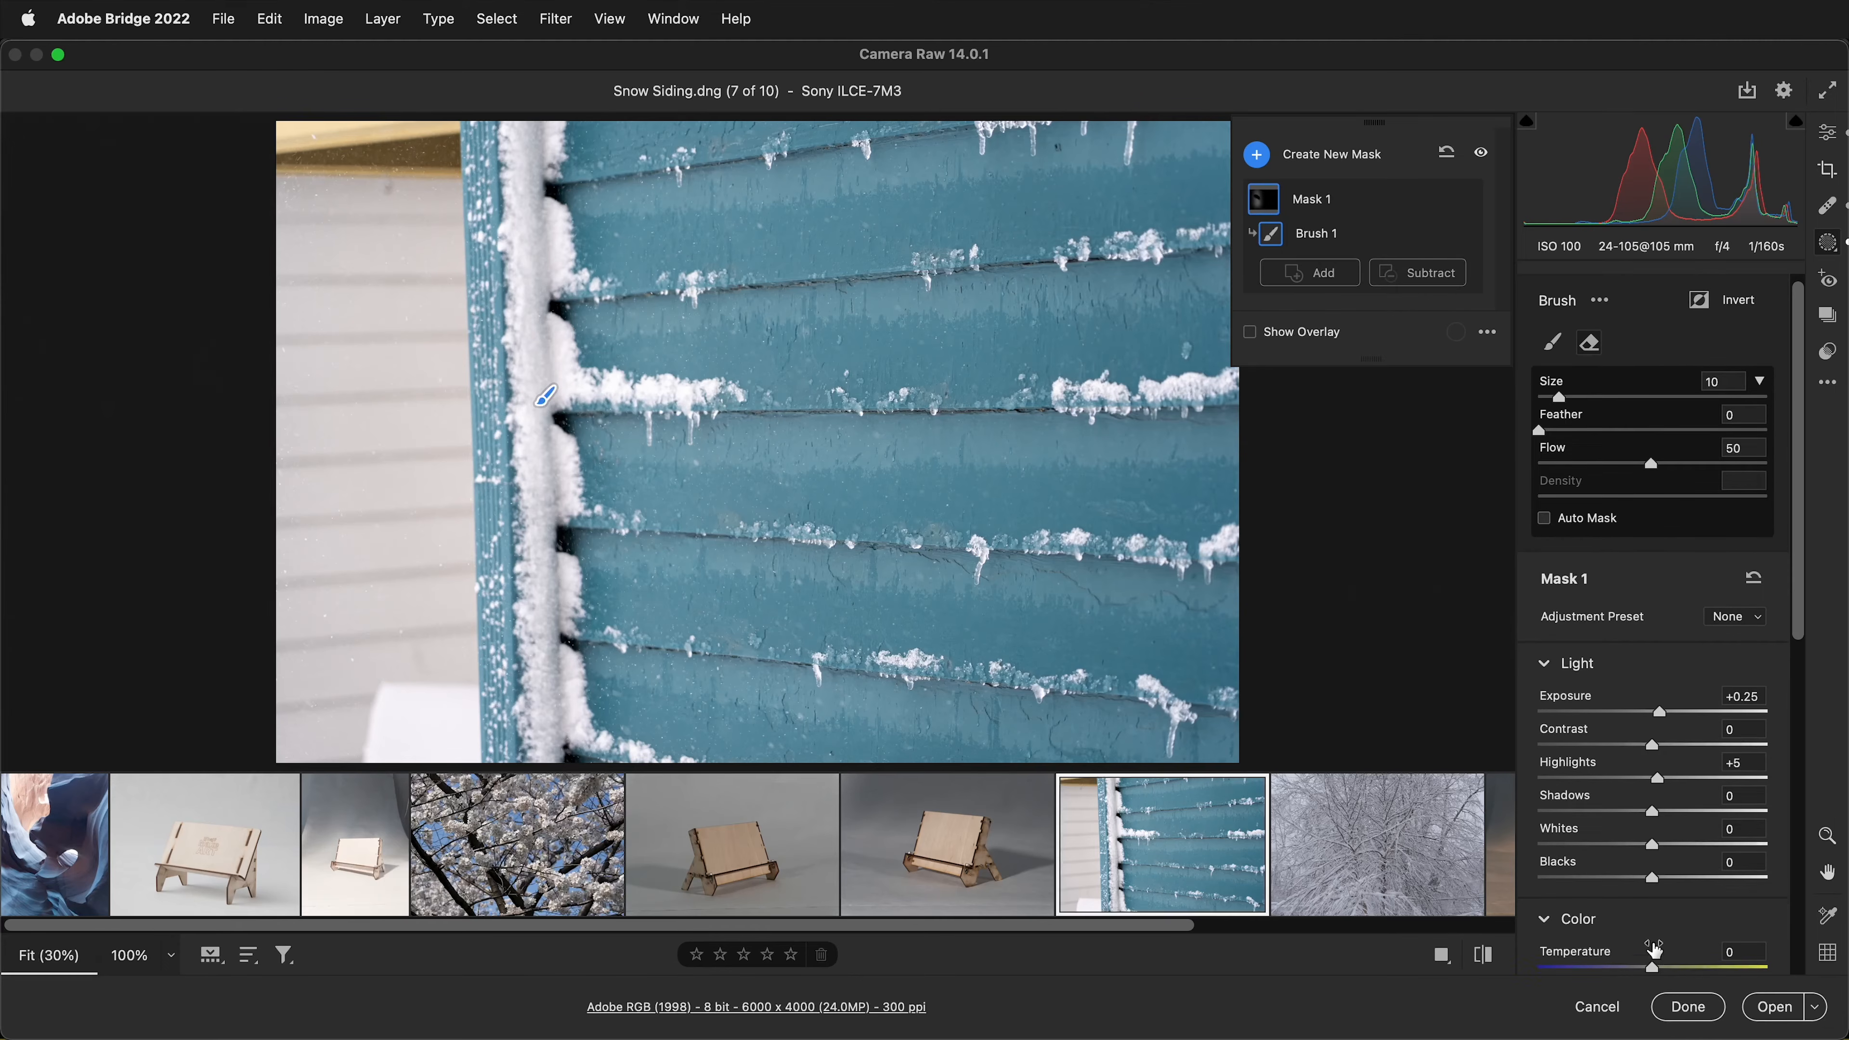
pyautogui.moveTo(1660, 971)
pyautogui.mouseDown()
pyautogui.moveTo(1528, 973)
pyautogui.moveTo(1841, 975)
pyautogui.moveTo(1669, 973)
pyautogui.mouseUp()
pyautogui.click(1449, 155)
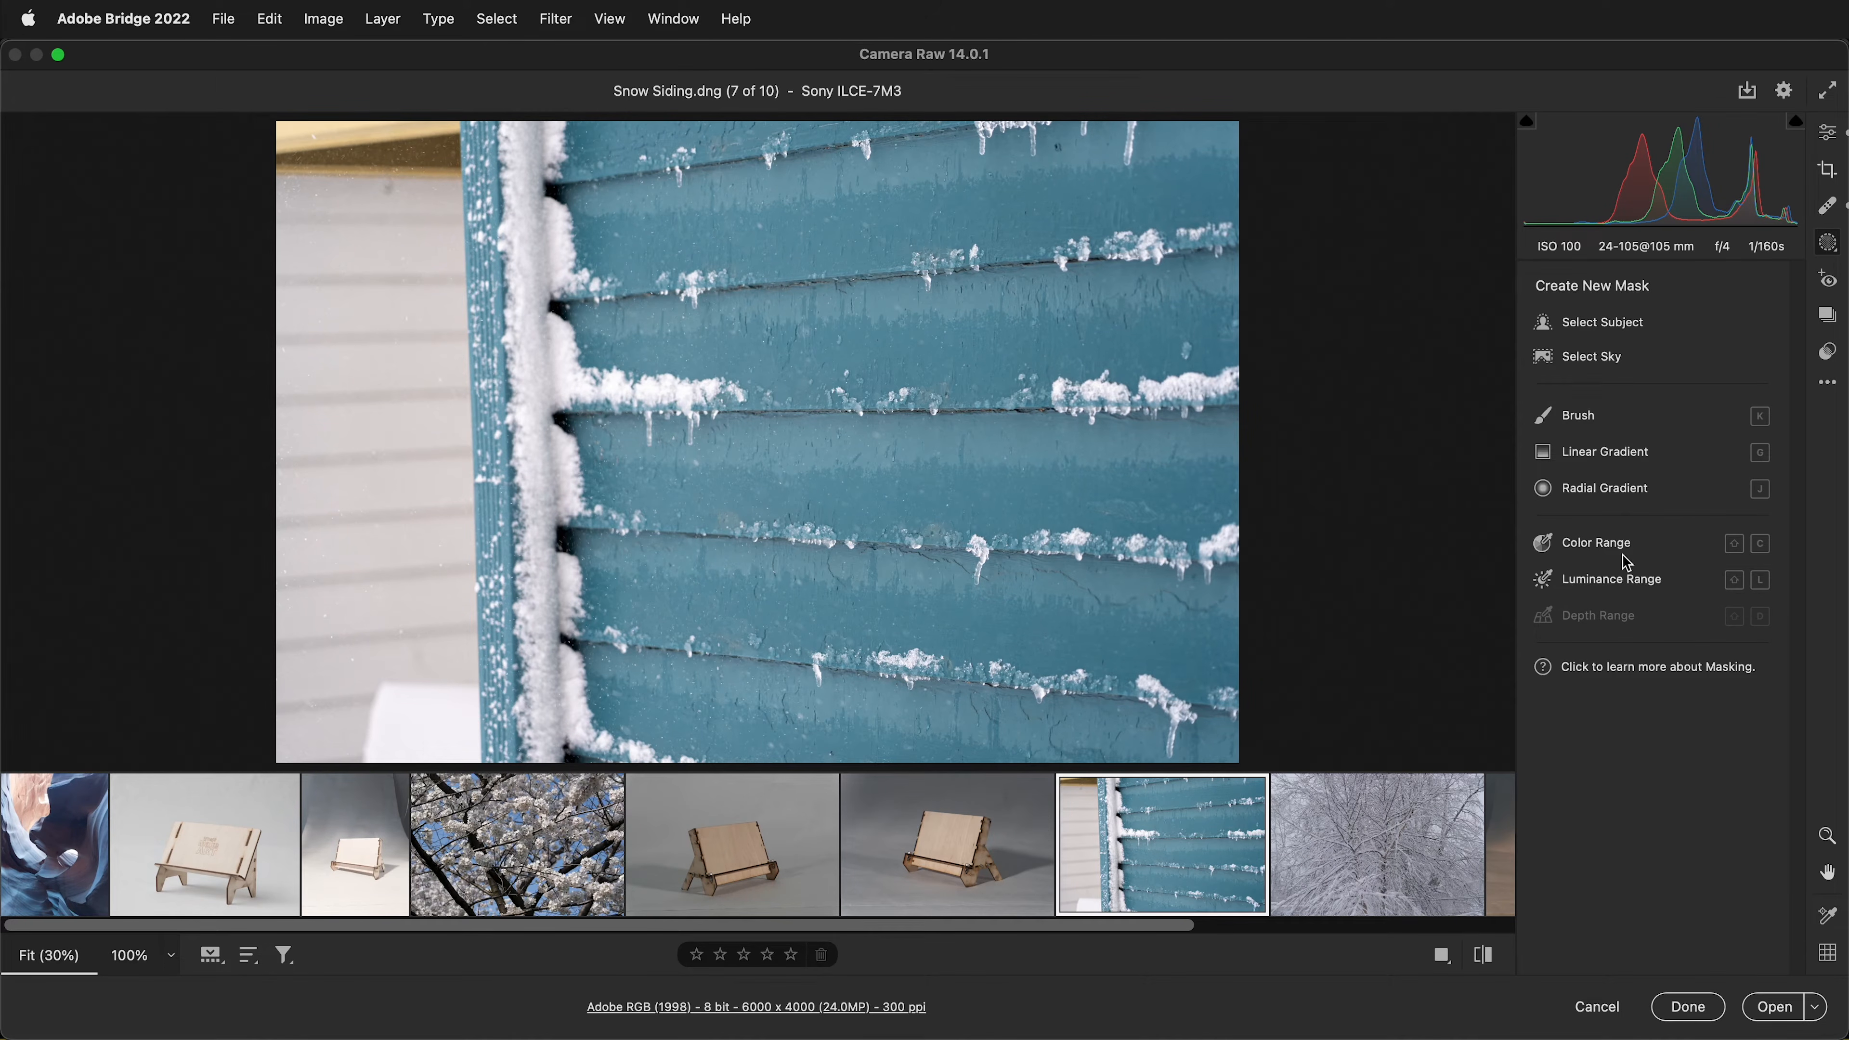
# Step: Try a Color Range mask sampled from single points and a larger area of the blue siding, and hide its overlay
pyautogui.click(1598, 545)
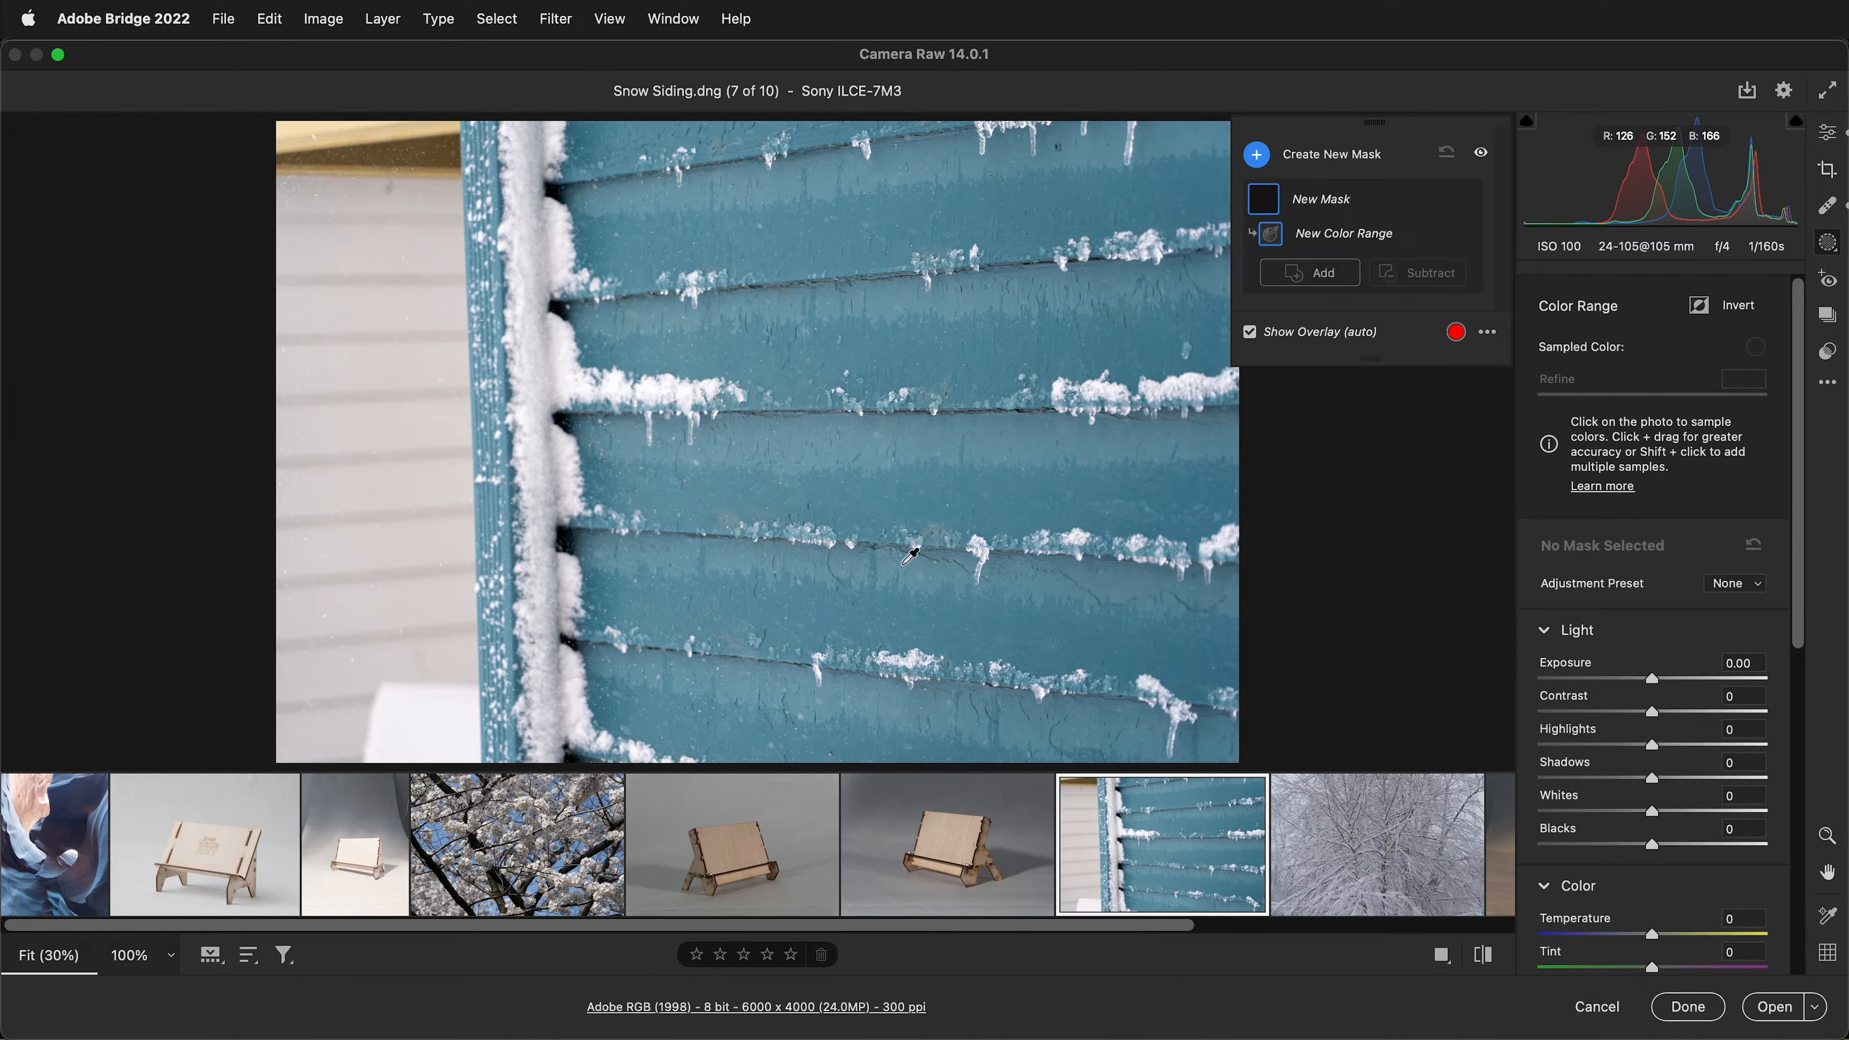
pyautogui.click(814, 487)
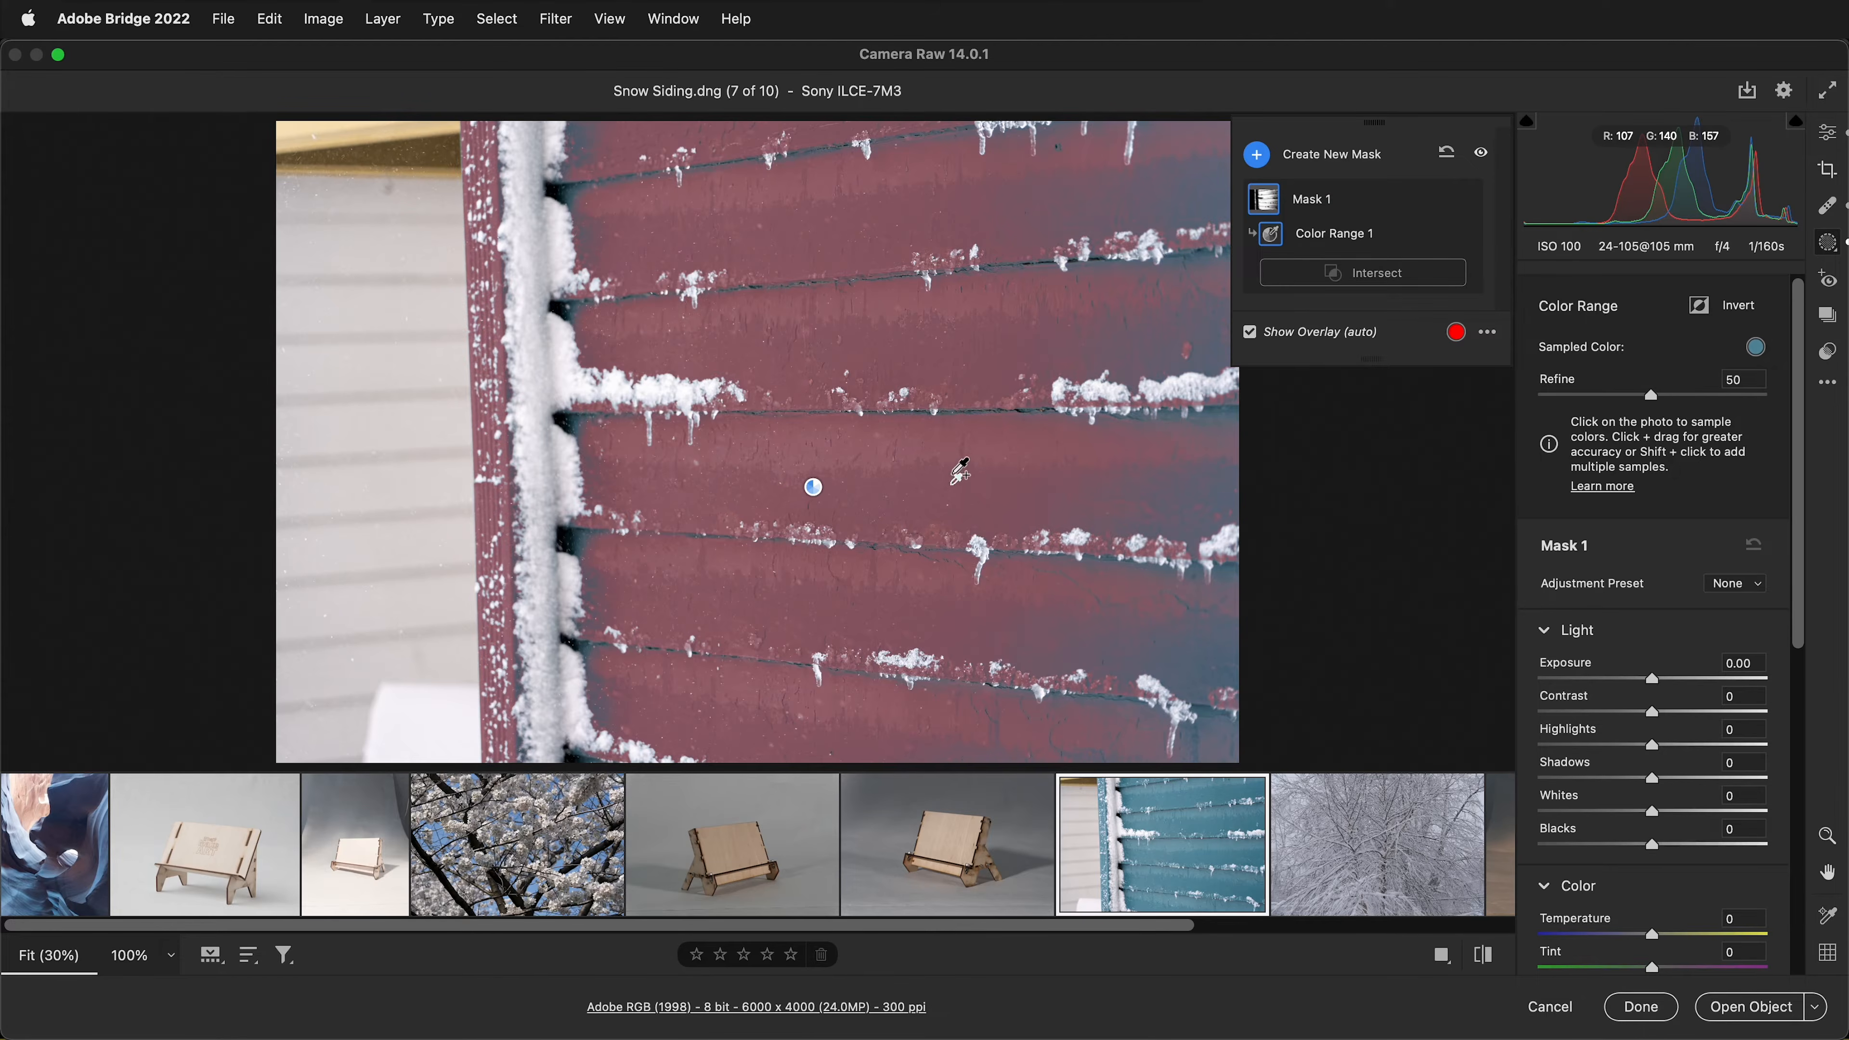
pyautogui.keyDown('shift'); pyautogui.click(966, 435); pyautogui.keyUp('shift')
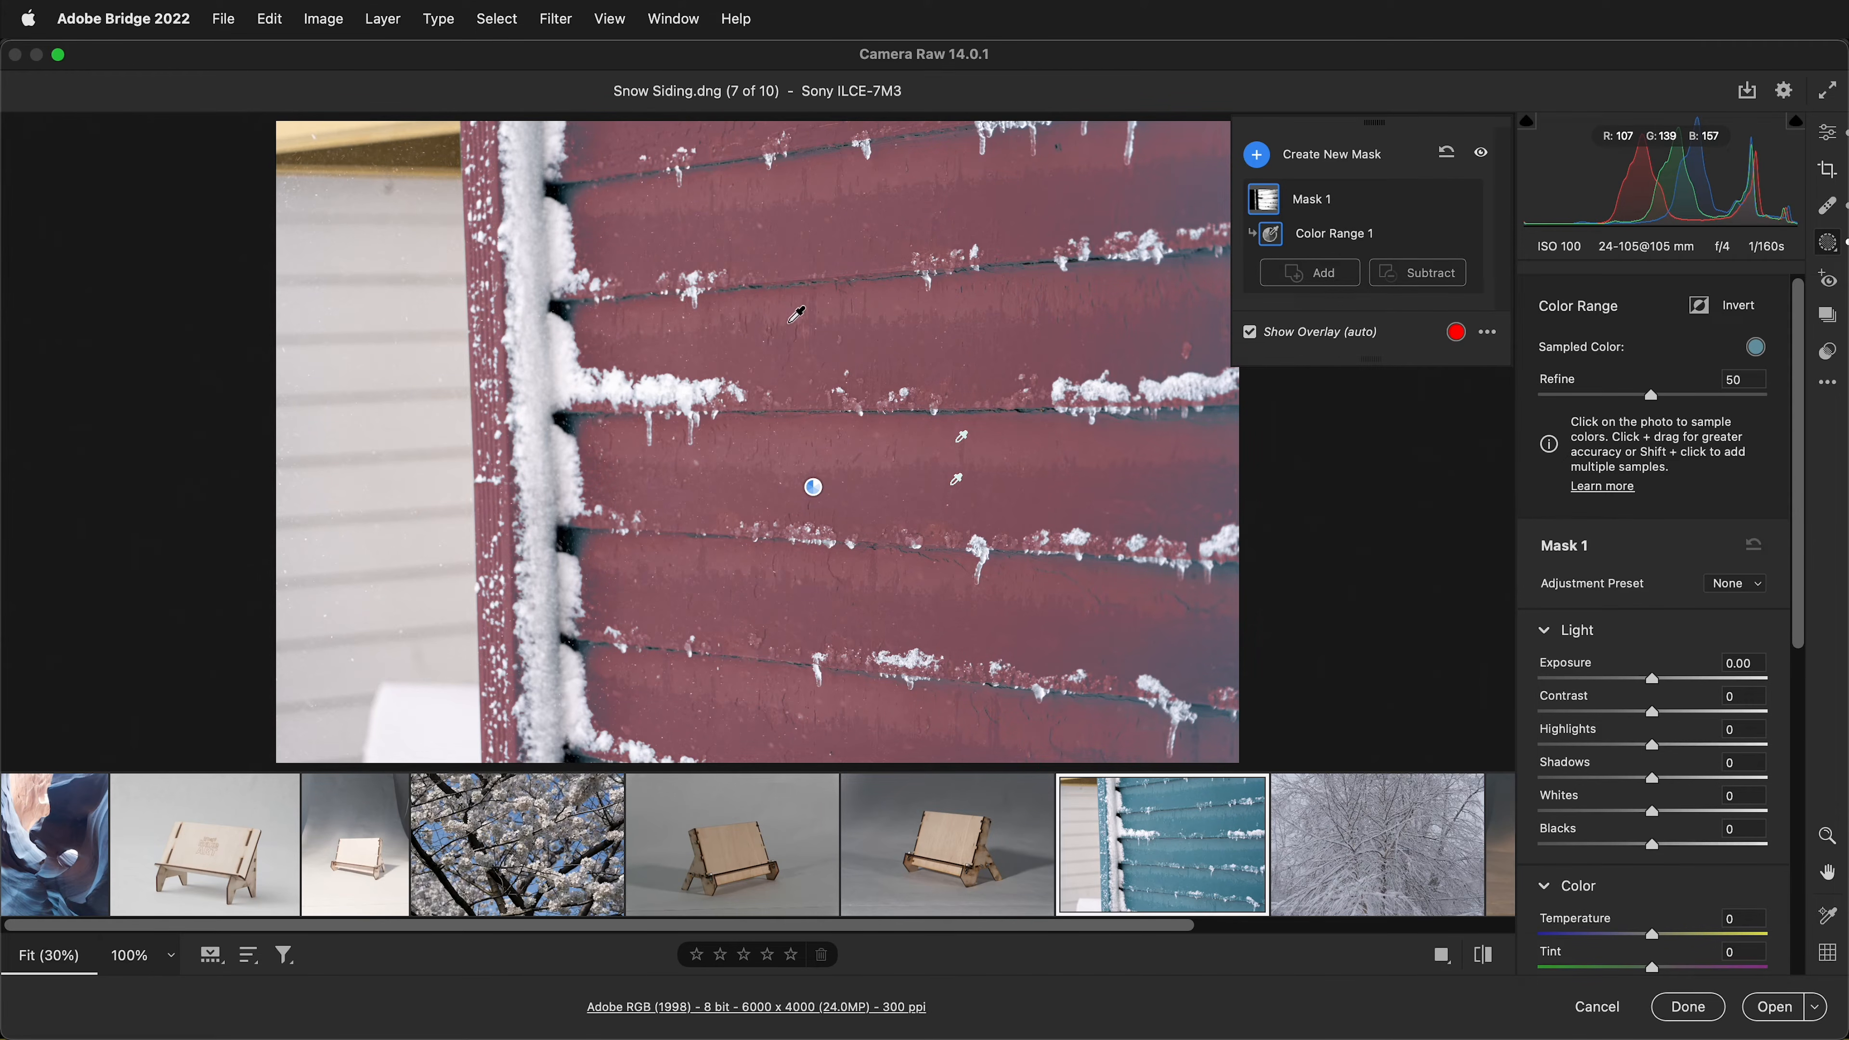
pyautogui.moveTo(793, 324); pyautogui.dragTo(953, 338)
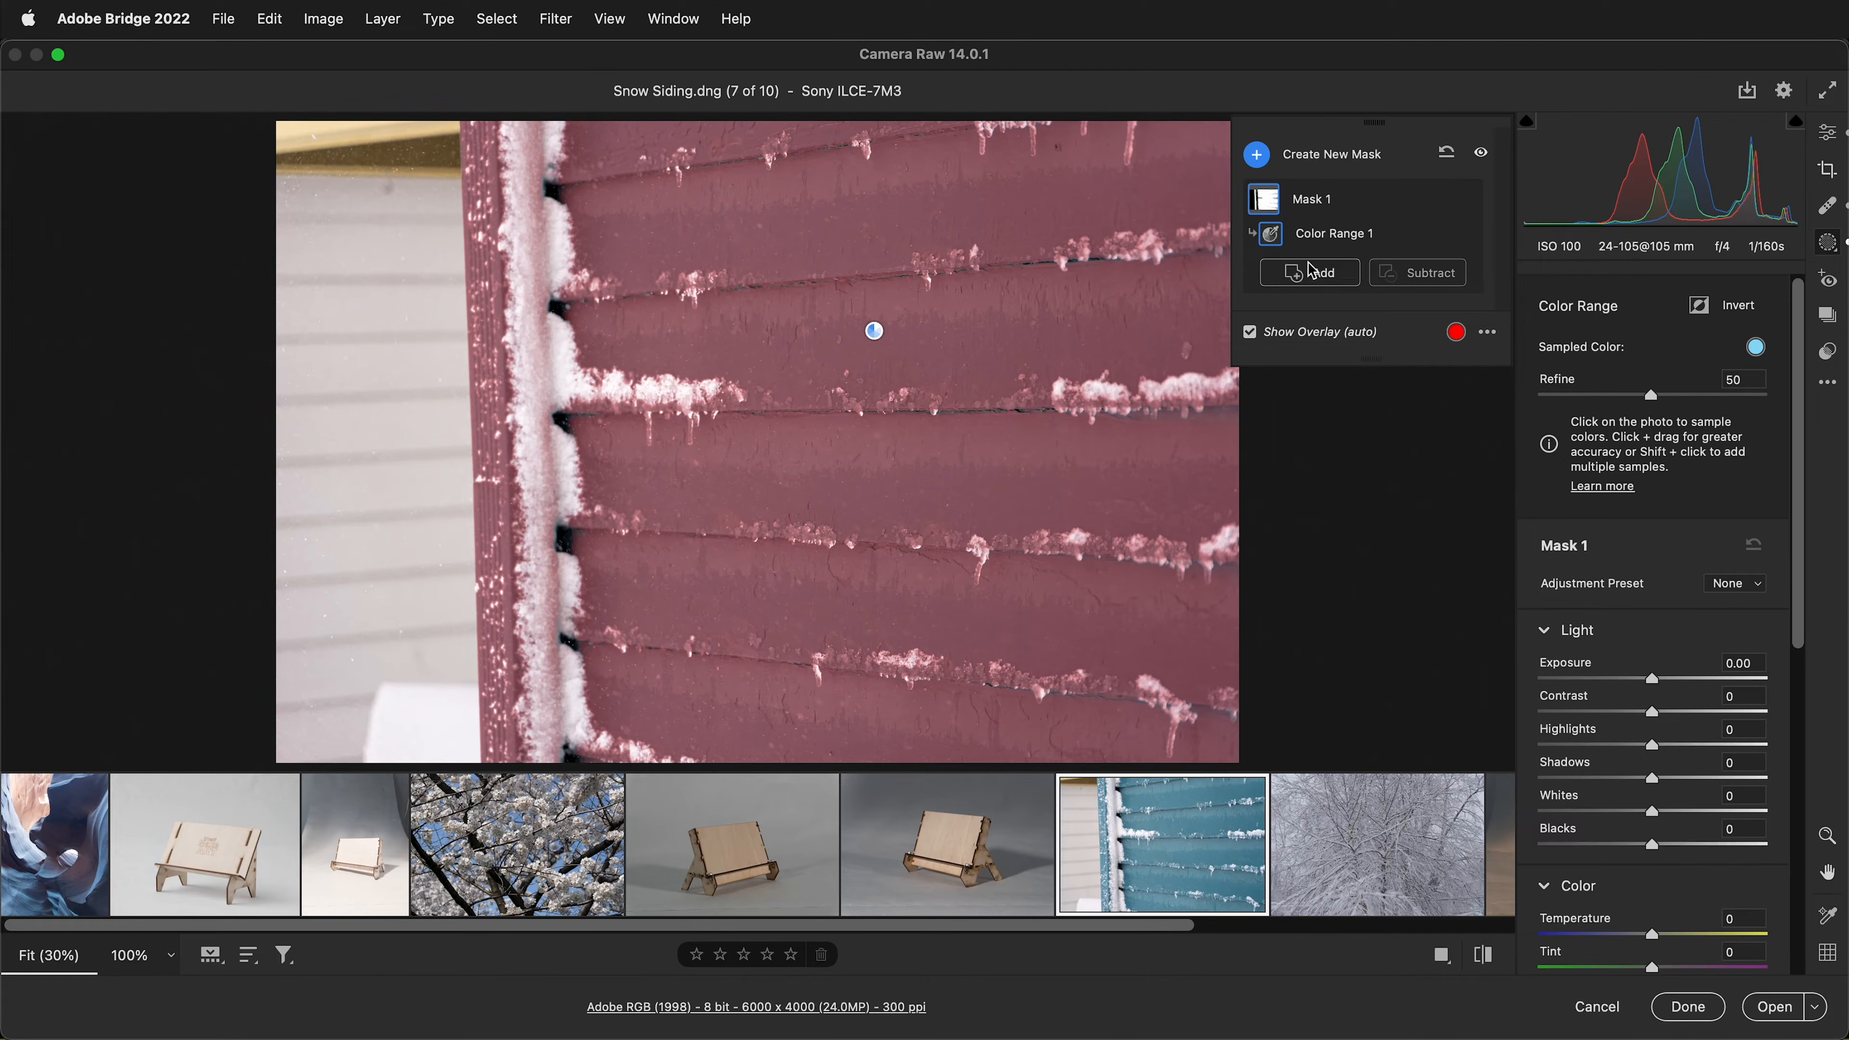
pyautogui.click(1249, 333)
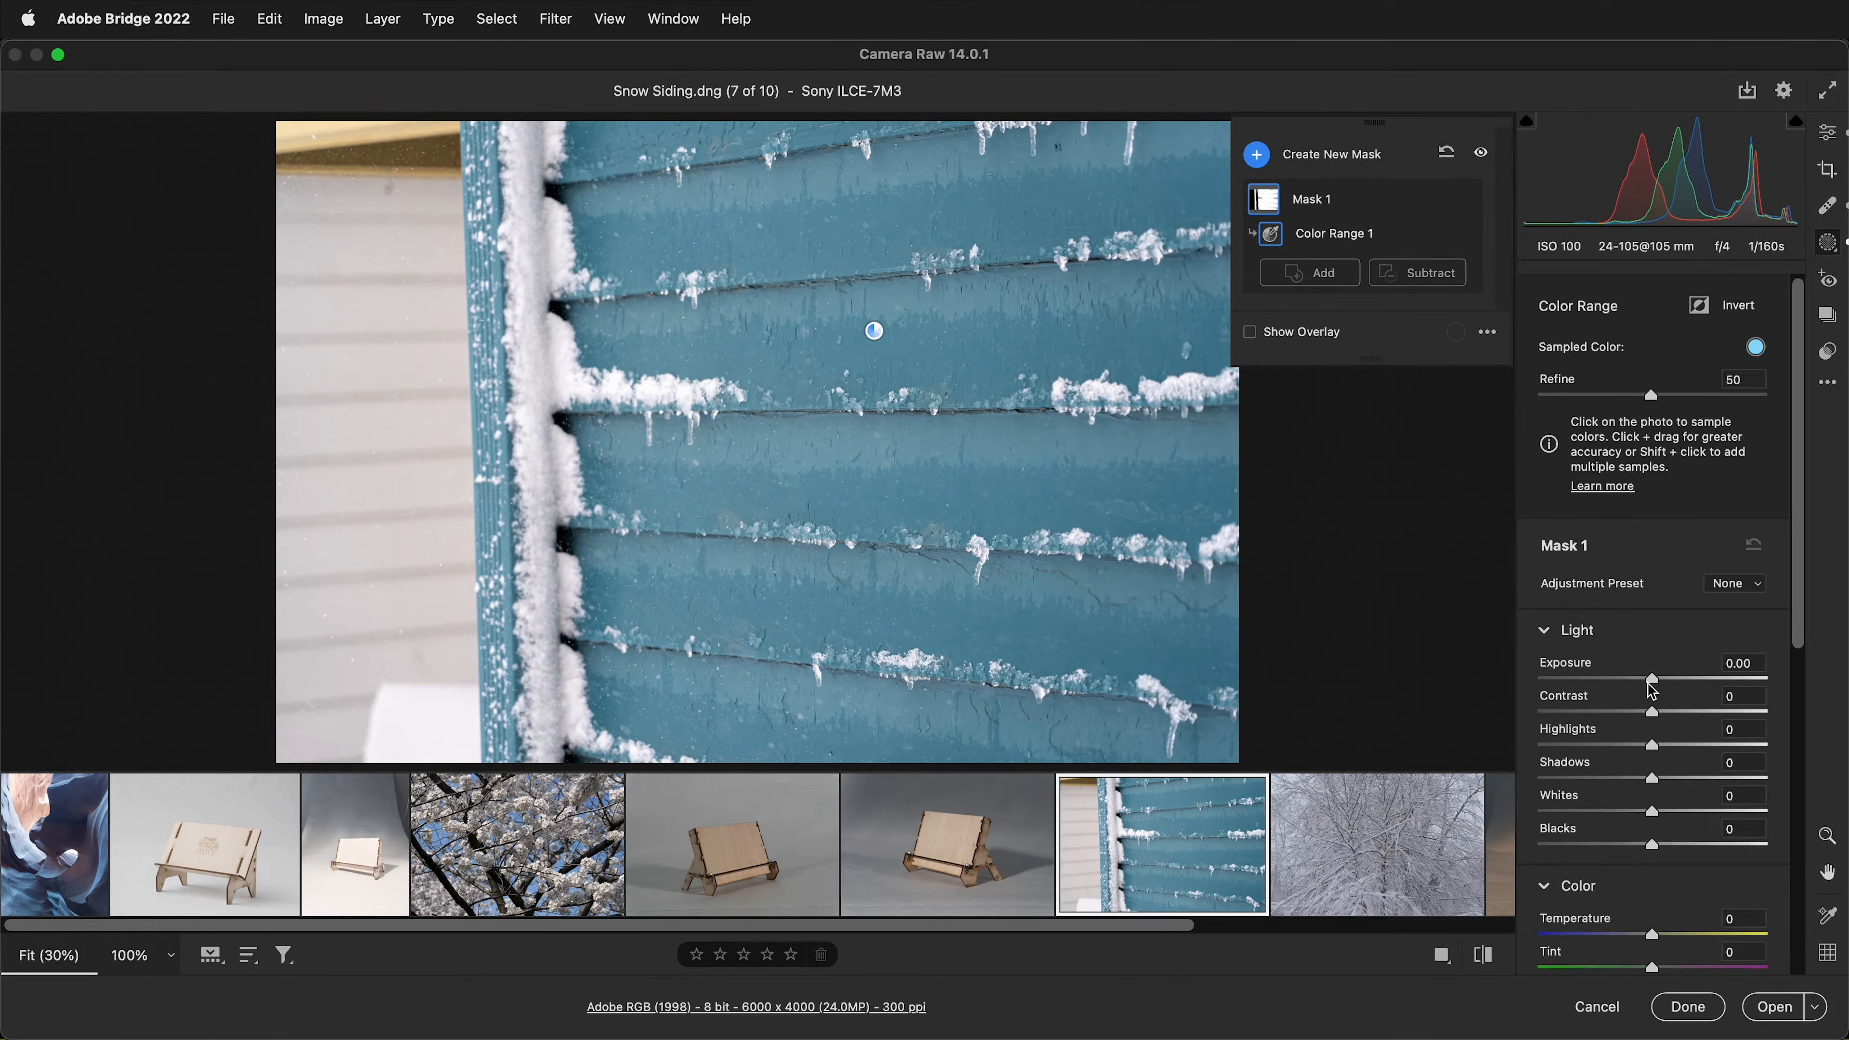
# Step: Try Exposure -0.05, Highlights +4, Temperature +7, Saturation +8, Sharpness -4 and Noise Reduction -5 on the color range mask
pyautogui.moveTo(1650, 681)
pyautogui.mouseDown()
pyautogui.moveTo(1674, 685)
pyautogui.moveTo(1606, 689)
pyautogui.moveTo(1651, 685)
pyautogui.mouseUp()
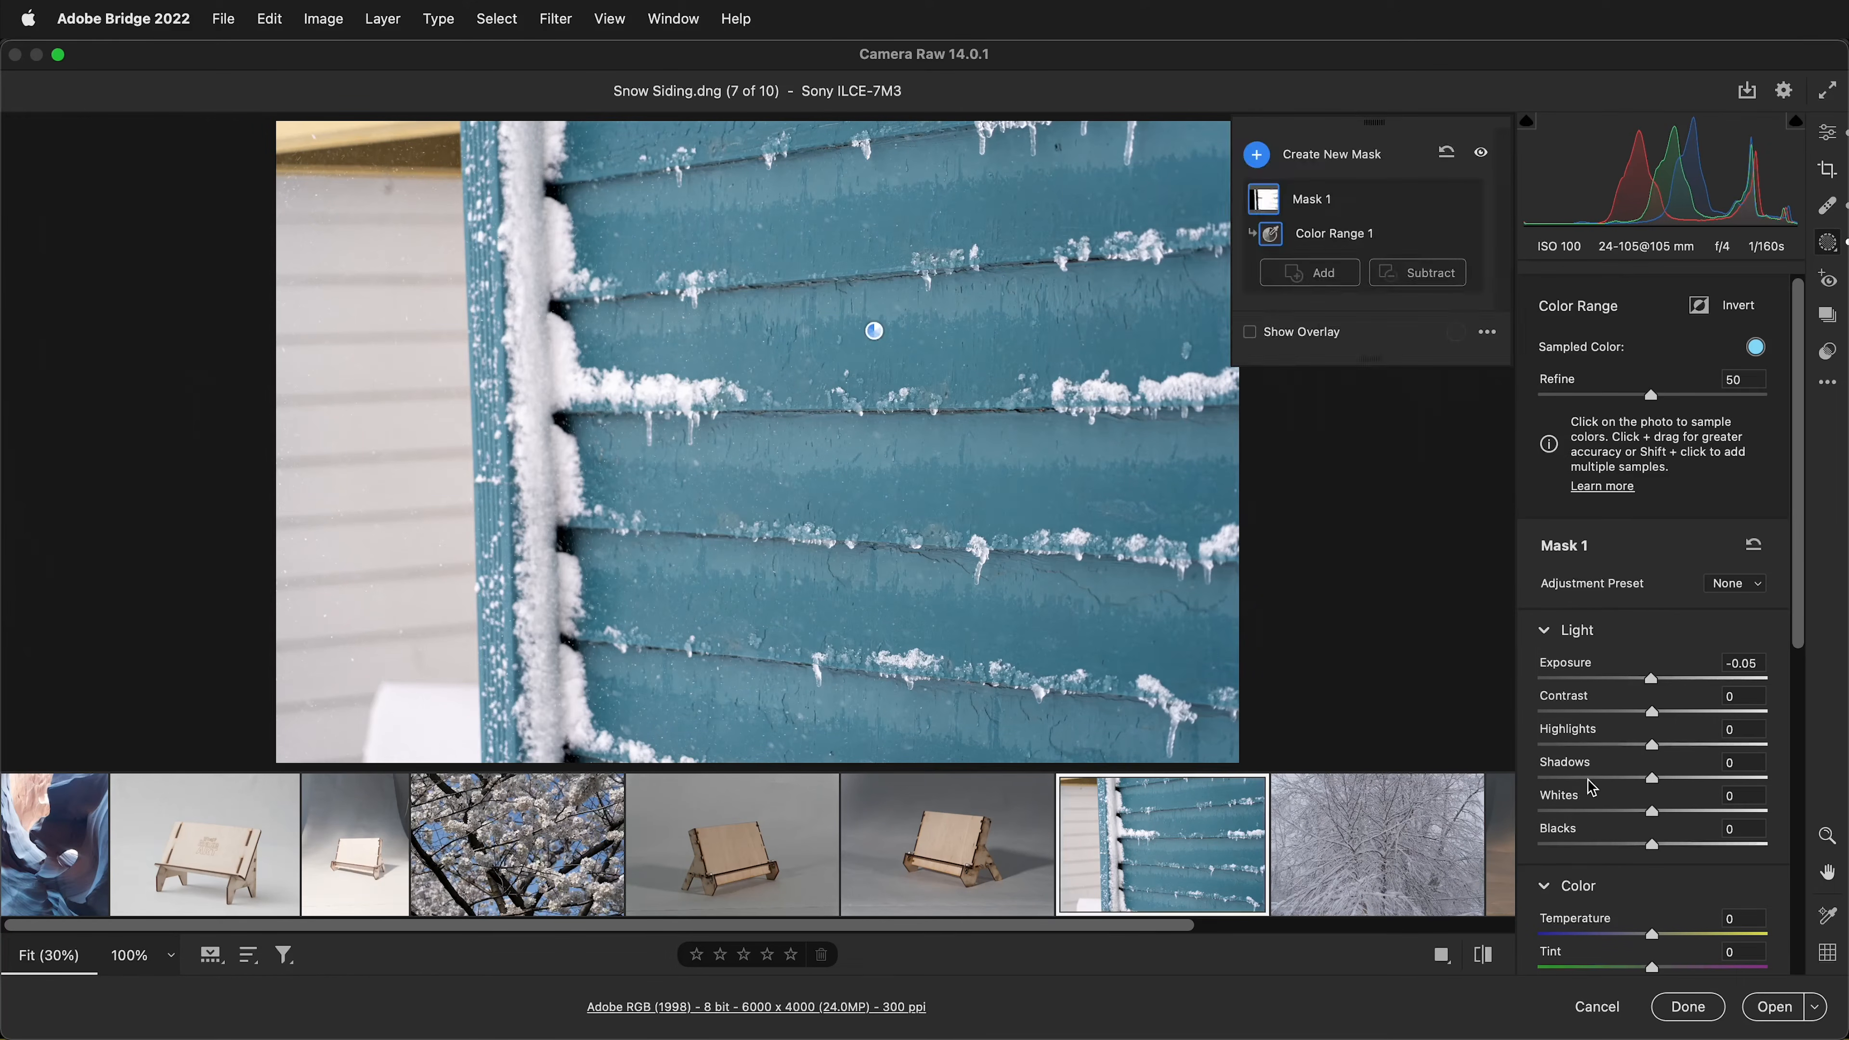
pyautogui.moveTo(1661, 754)
pyautogui.mouseDown()
pyautogui.moveTo(1744, 755)
pyautogui.moveTo(1664, 759)
pyautogui.mouseUp()
pyautogui.scroll(-2, 1628, 881)
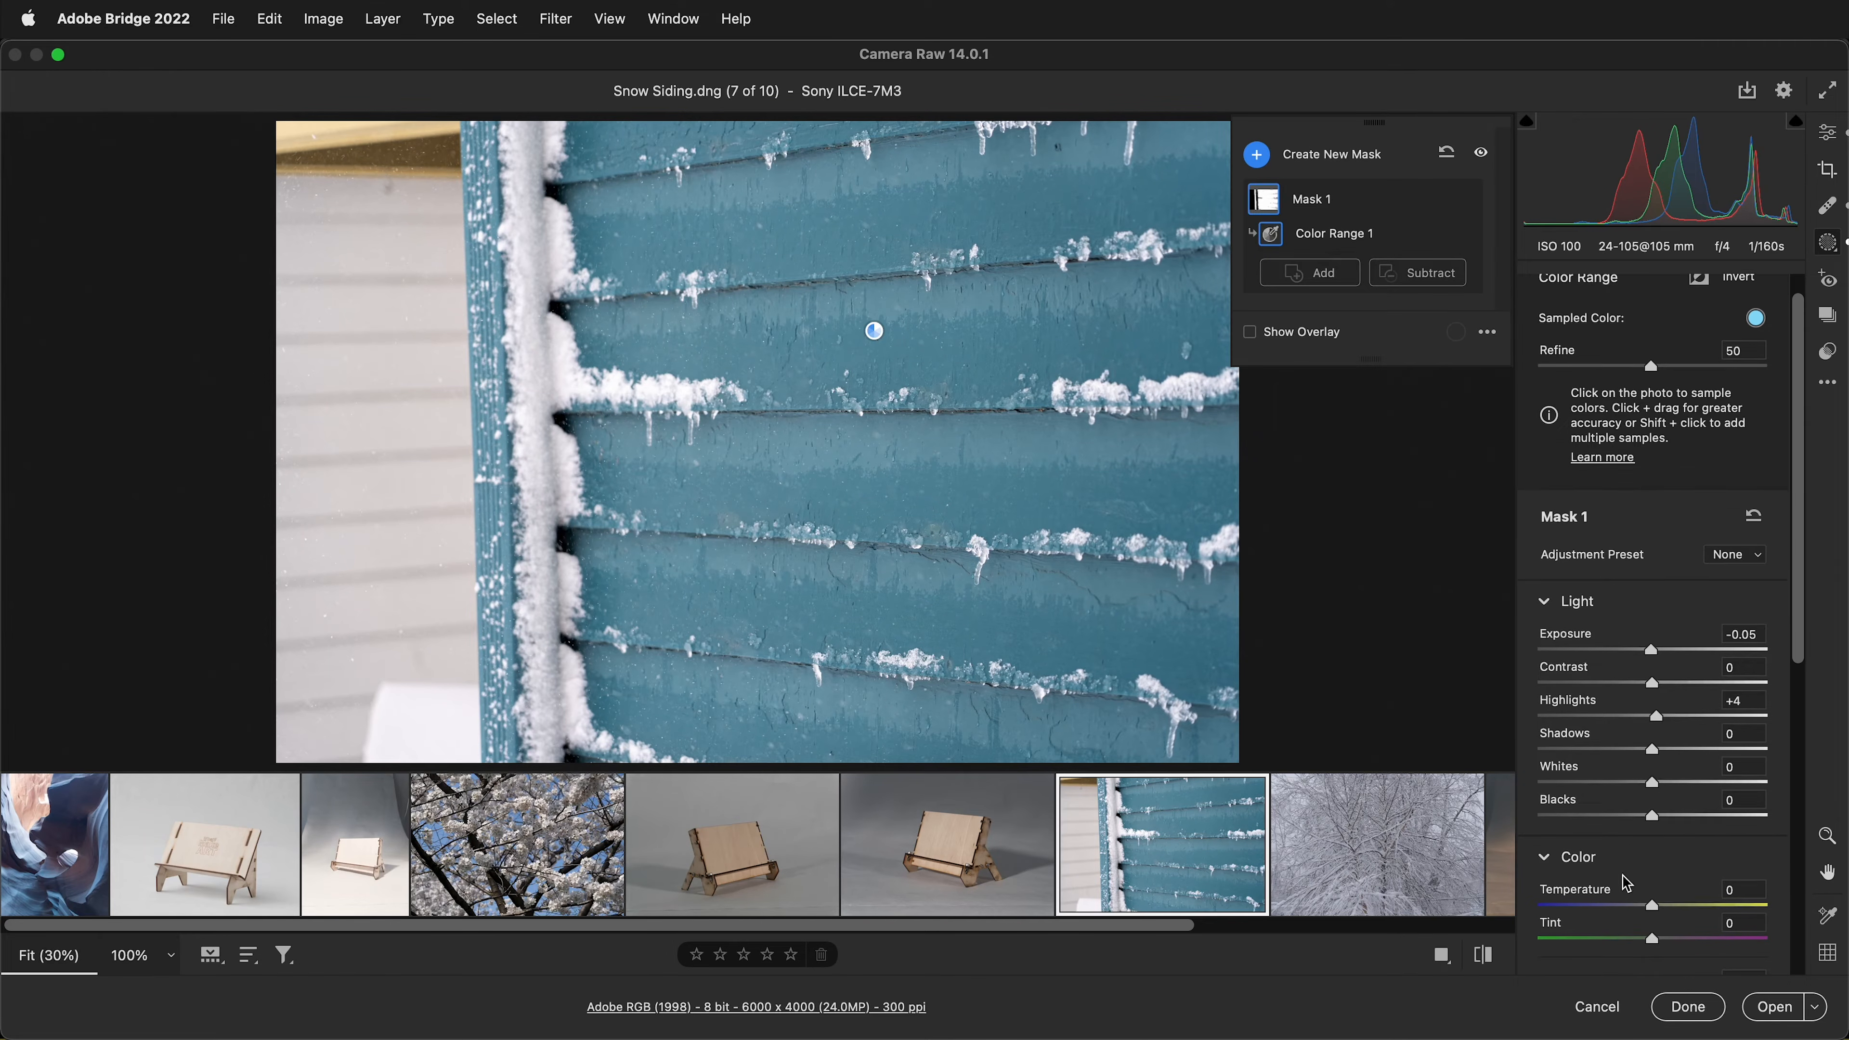
pyautogui.moveTo(1647, 912)
pyautogui.mouseDown()
pyautogui.moveTo(1598, 918)
pyautogui.moveTo(1660, 911)
pyautogui.mouseUp()
pyautogui.scroll(-3, 1617, 816)
pyautogui.scroll(-7, 1602, 780)
pyautogui.moveTo(1651, 763)
pyautogui.mouseDown()
pyautogui.moveTo(1695, 765)
pyautogui.moveTo(1598, 776)
pyautogui.moveTo(1660, 765)
pyautogui.mouseUp()
pyautogui.moveTo(1651, 897)
pyautogui.mouseDown()
pyautogui.moveTo(1754, 901)
pyautogui.moveTo(1544, 897)
pyautogui.moveTo(1678, 900)
pyautogui.moveTo(1651, 903)
pyautogui.moveTo(1674, 933)
pyautogui.moveTo(1714, 934)
pyautogui.moveTo(1653, 922)
pyautogui.moveTo(1701, 901)
pyautogui.moveTo(1648, 900)
pyautogui.mouseUp()
pyautogui.scroll(-5, 1651, 874)
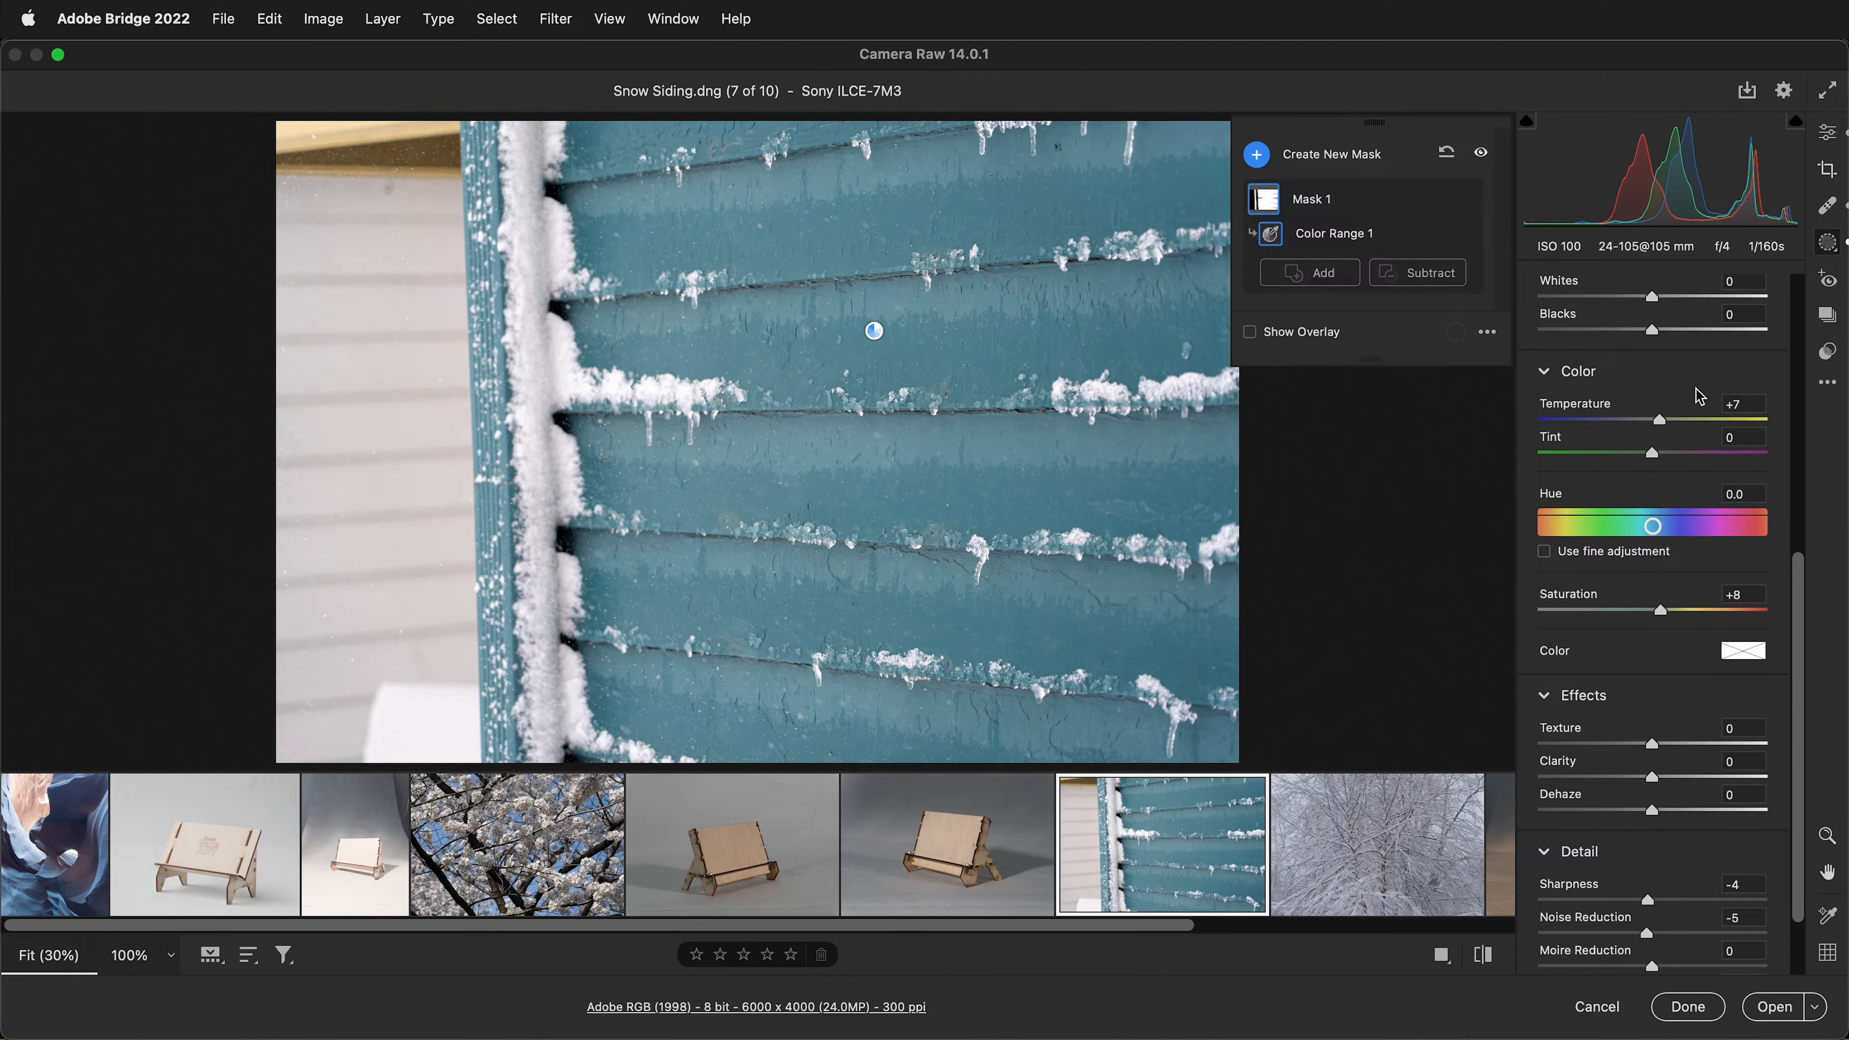
# Step: Try shifting the masked siding's Hue to +76.9, toggle fine adjustment on and off, and reset all masks
pyautogui.moveTo(1660, 537)
pyautogui.mouseDown()
pyautogui.moveTo(1571, 537)
pyautogui.moveTo(1667, 528)
pyautogui.mouseUp()
pyautogui.moveTo(1716, 527)
pyautogui.mouseDown()
pyautogui.moveTo(1686, 527)
pyautogui.moveTo(1733, 530)
pyautogui.mouseUp()
pyautogui.click(1544, 551)
pyautogui.click(1544, 552)
pyautogui.scroll(4, 1573, 556)
pyautogui.scroll(3, 1575, 556)
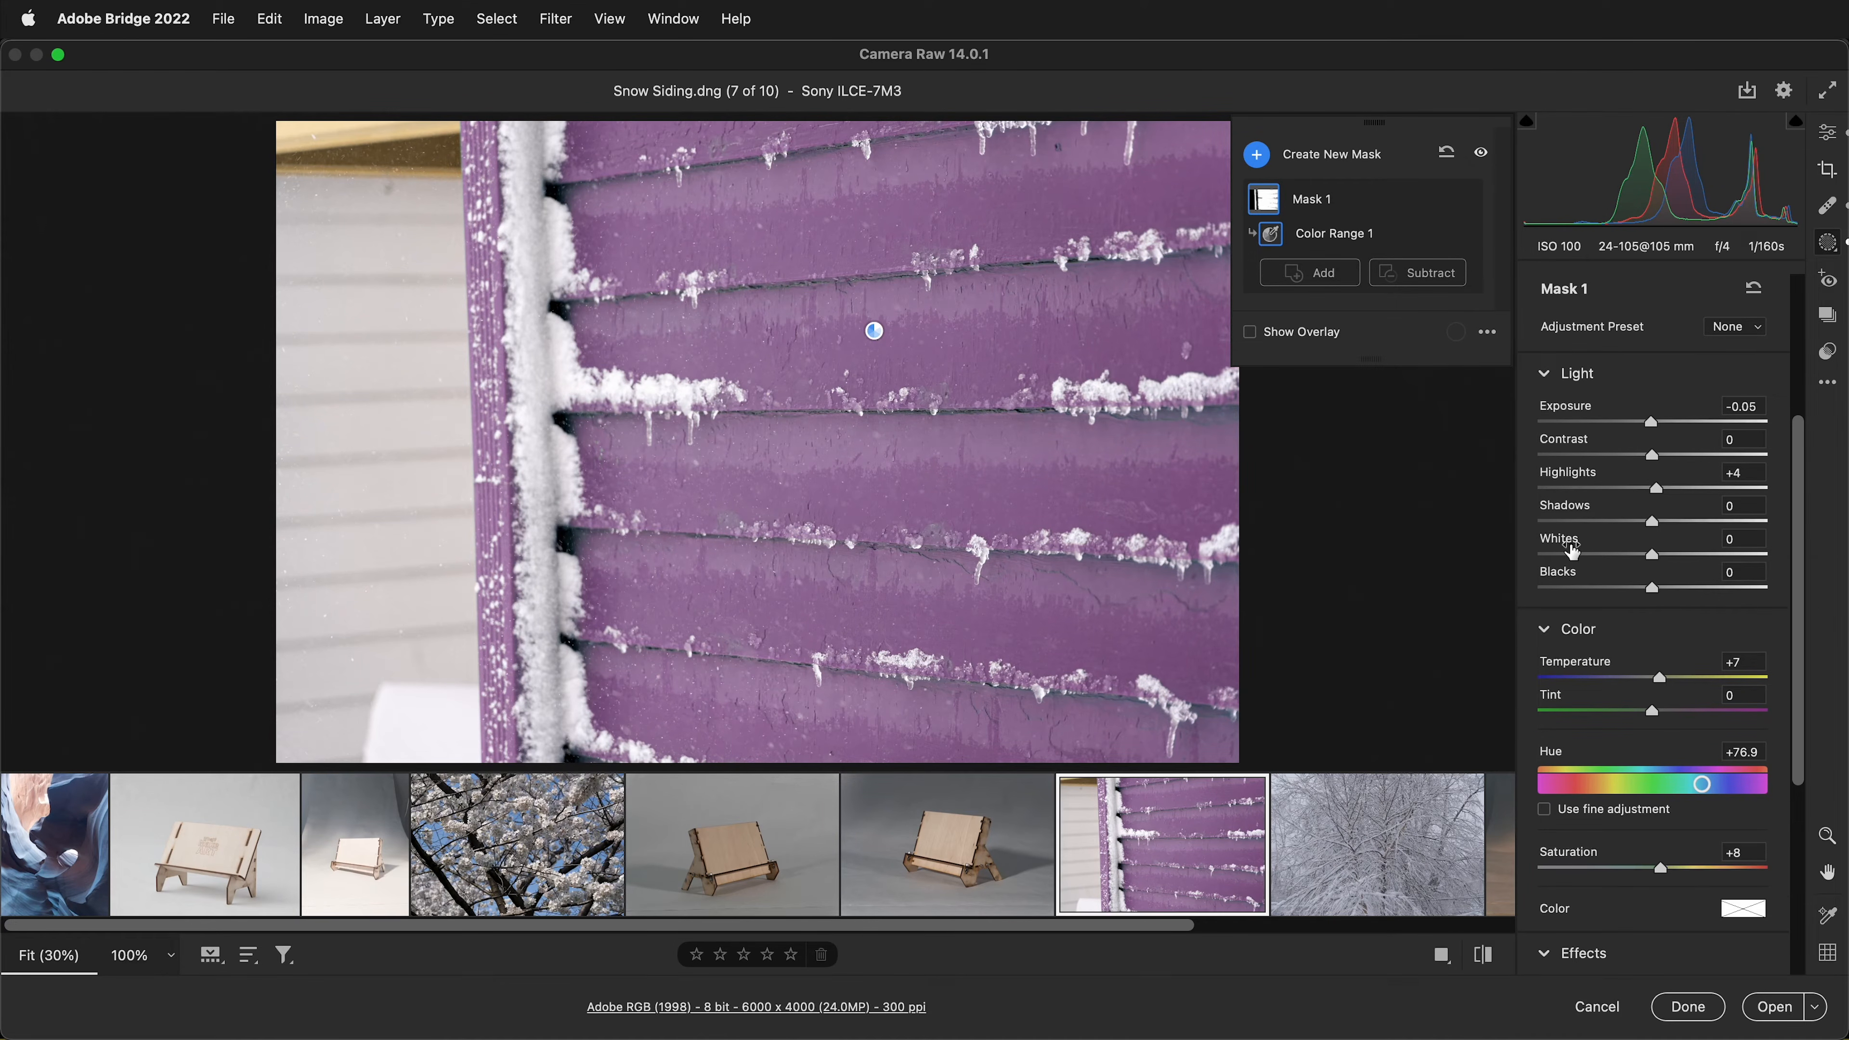
pyautogui.scroll(1, 1618, 488)
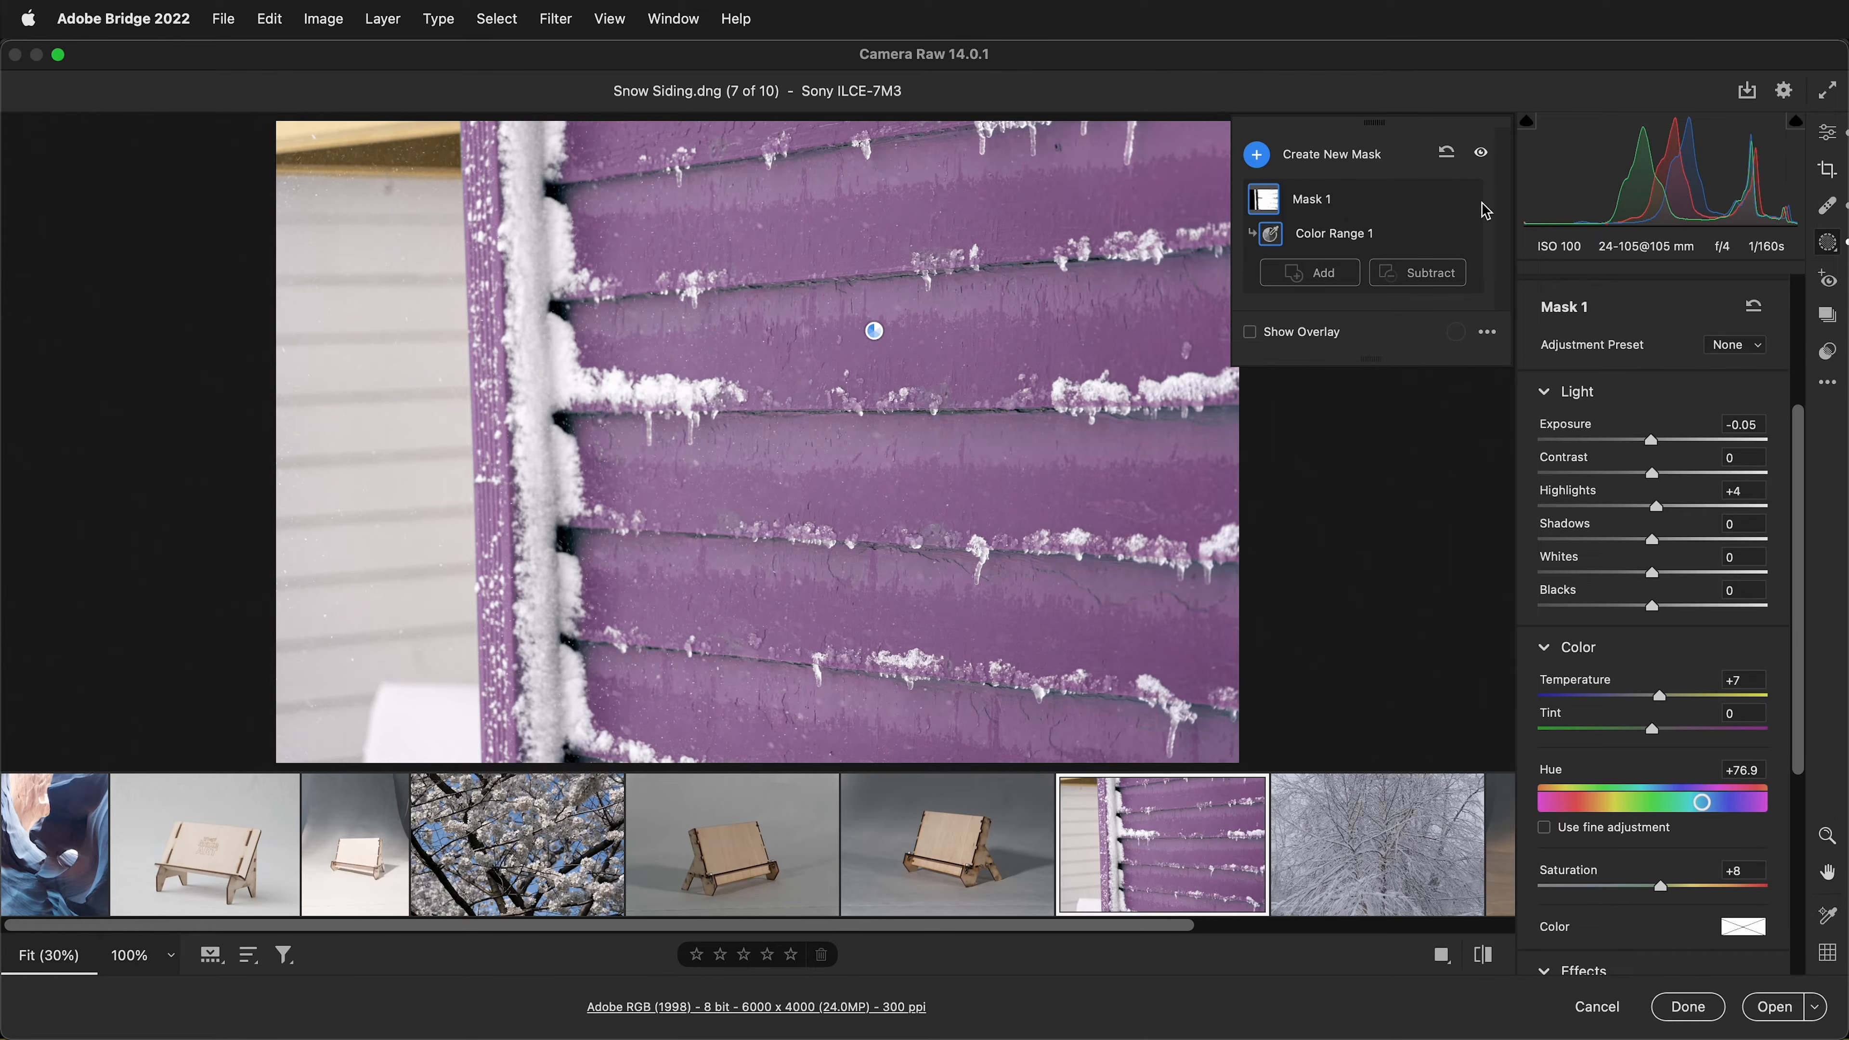
pyautogui.click(1446, 158)
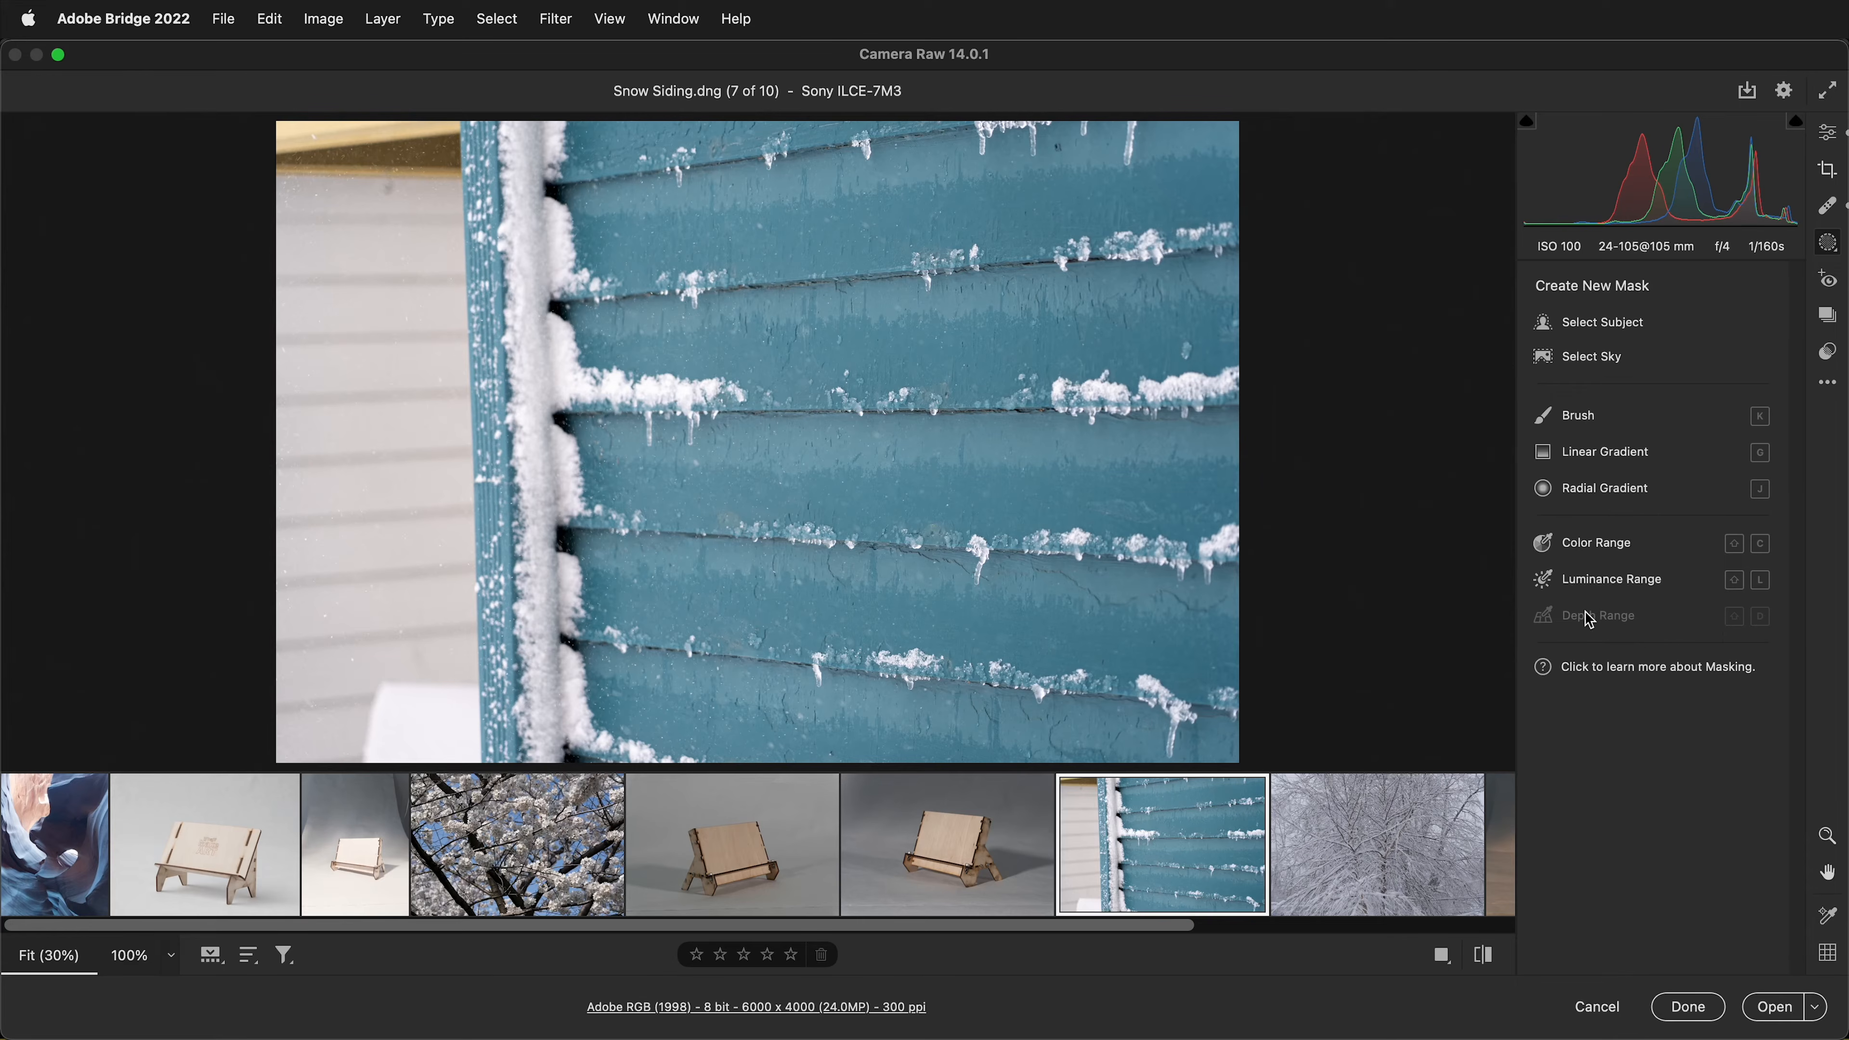
# Step: Try a Luminance Range mask sampled from the trim snow, with its lower range at 69 / 91 and Temperature +6
pyautogui.click(1608, 581)
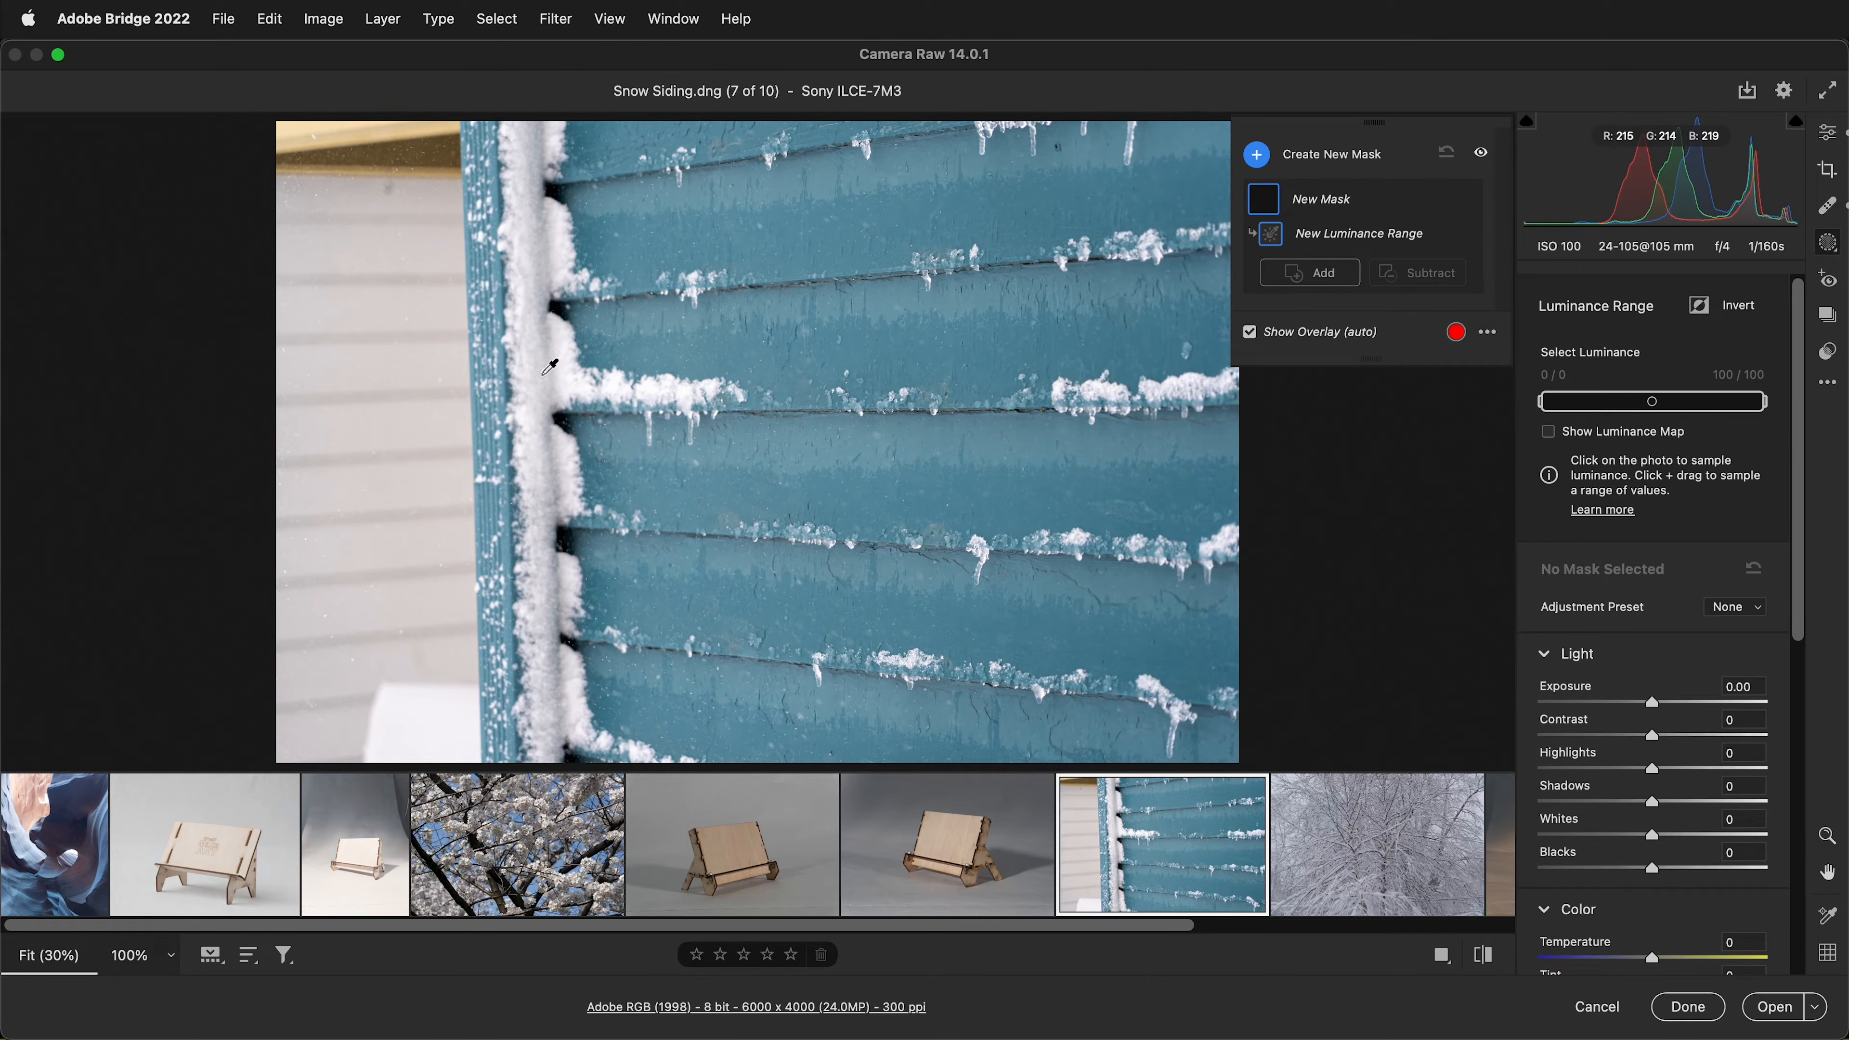
pyautogui.moveTo(524, 346); pyautogui.dragTo(537, 429)
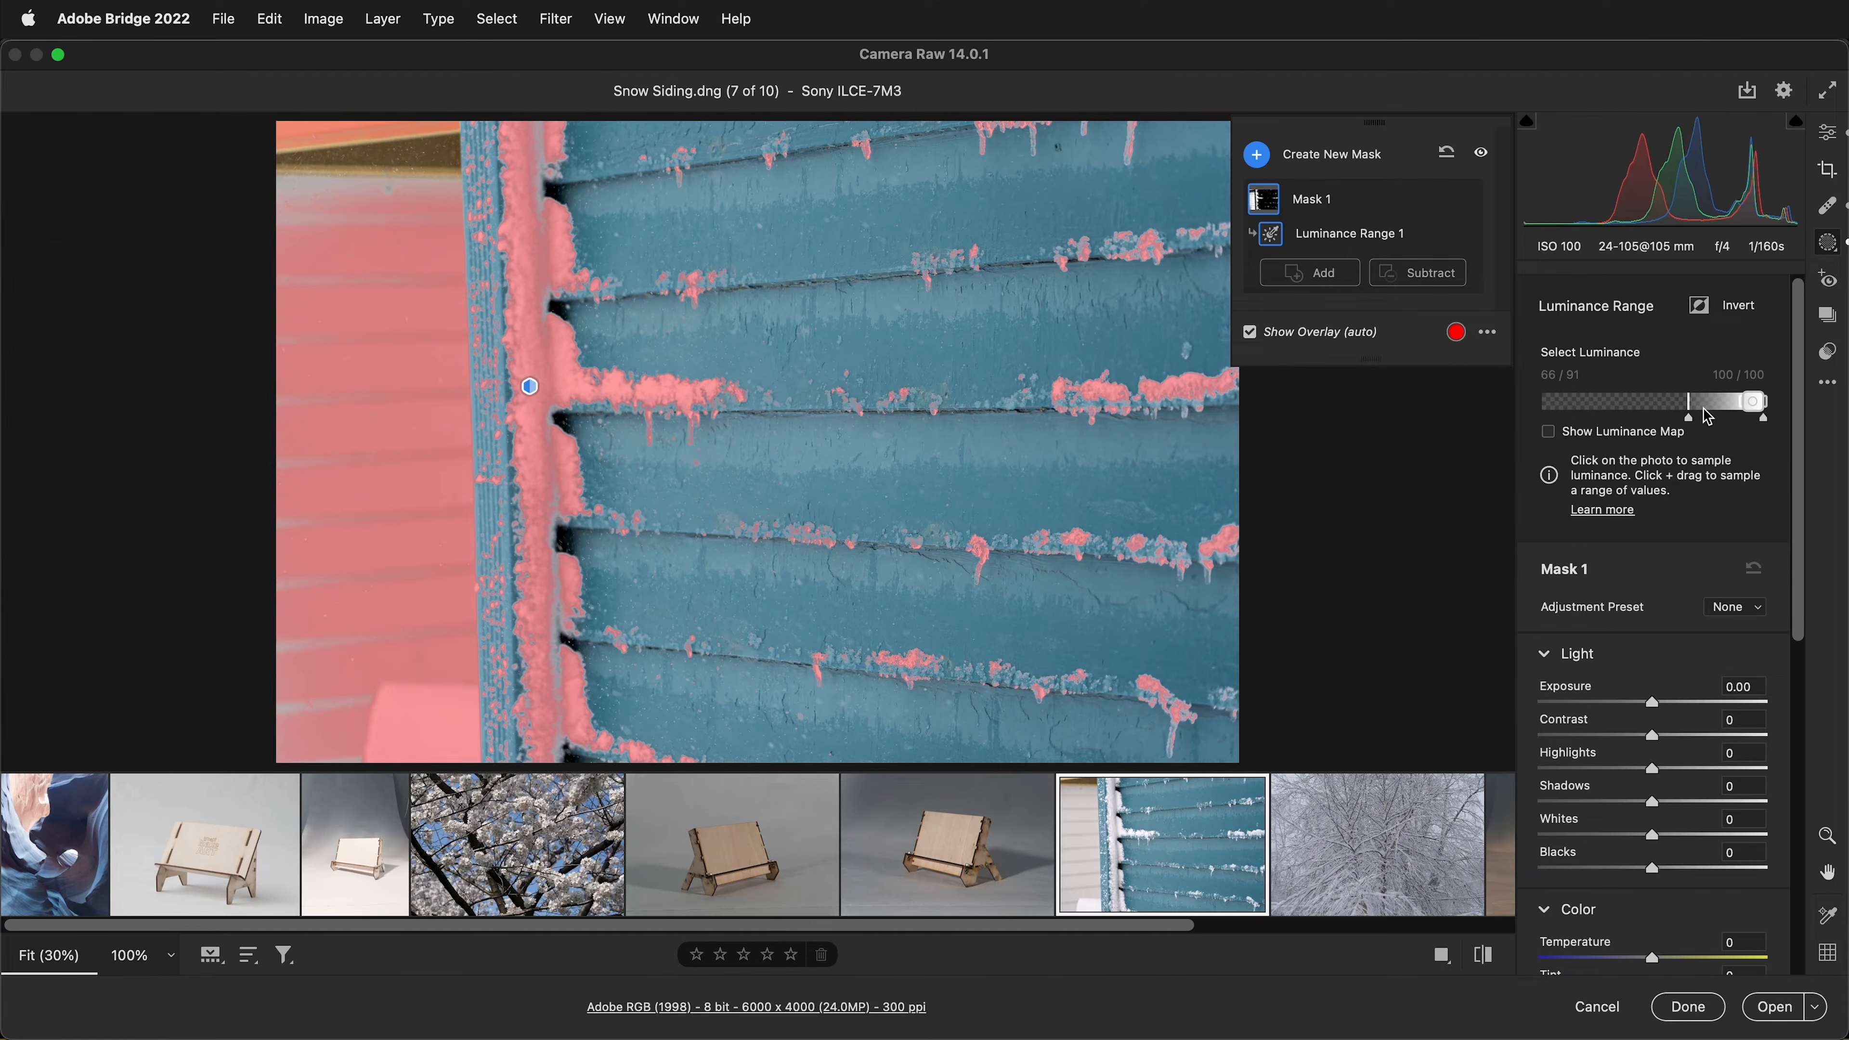
pyautogui.moveTo(1690, 425); pyautogui.dragTo(1696, 421)
pyautogui.click(1250, 333)
pyautogui.moveTo(1652, 958)
pyautogui.mouseDown()
pyautogui.moveTo(1790, 962)
pyautogui.moveTo(1660, 963)
pyautogui.mouseUp()
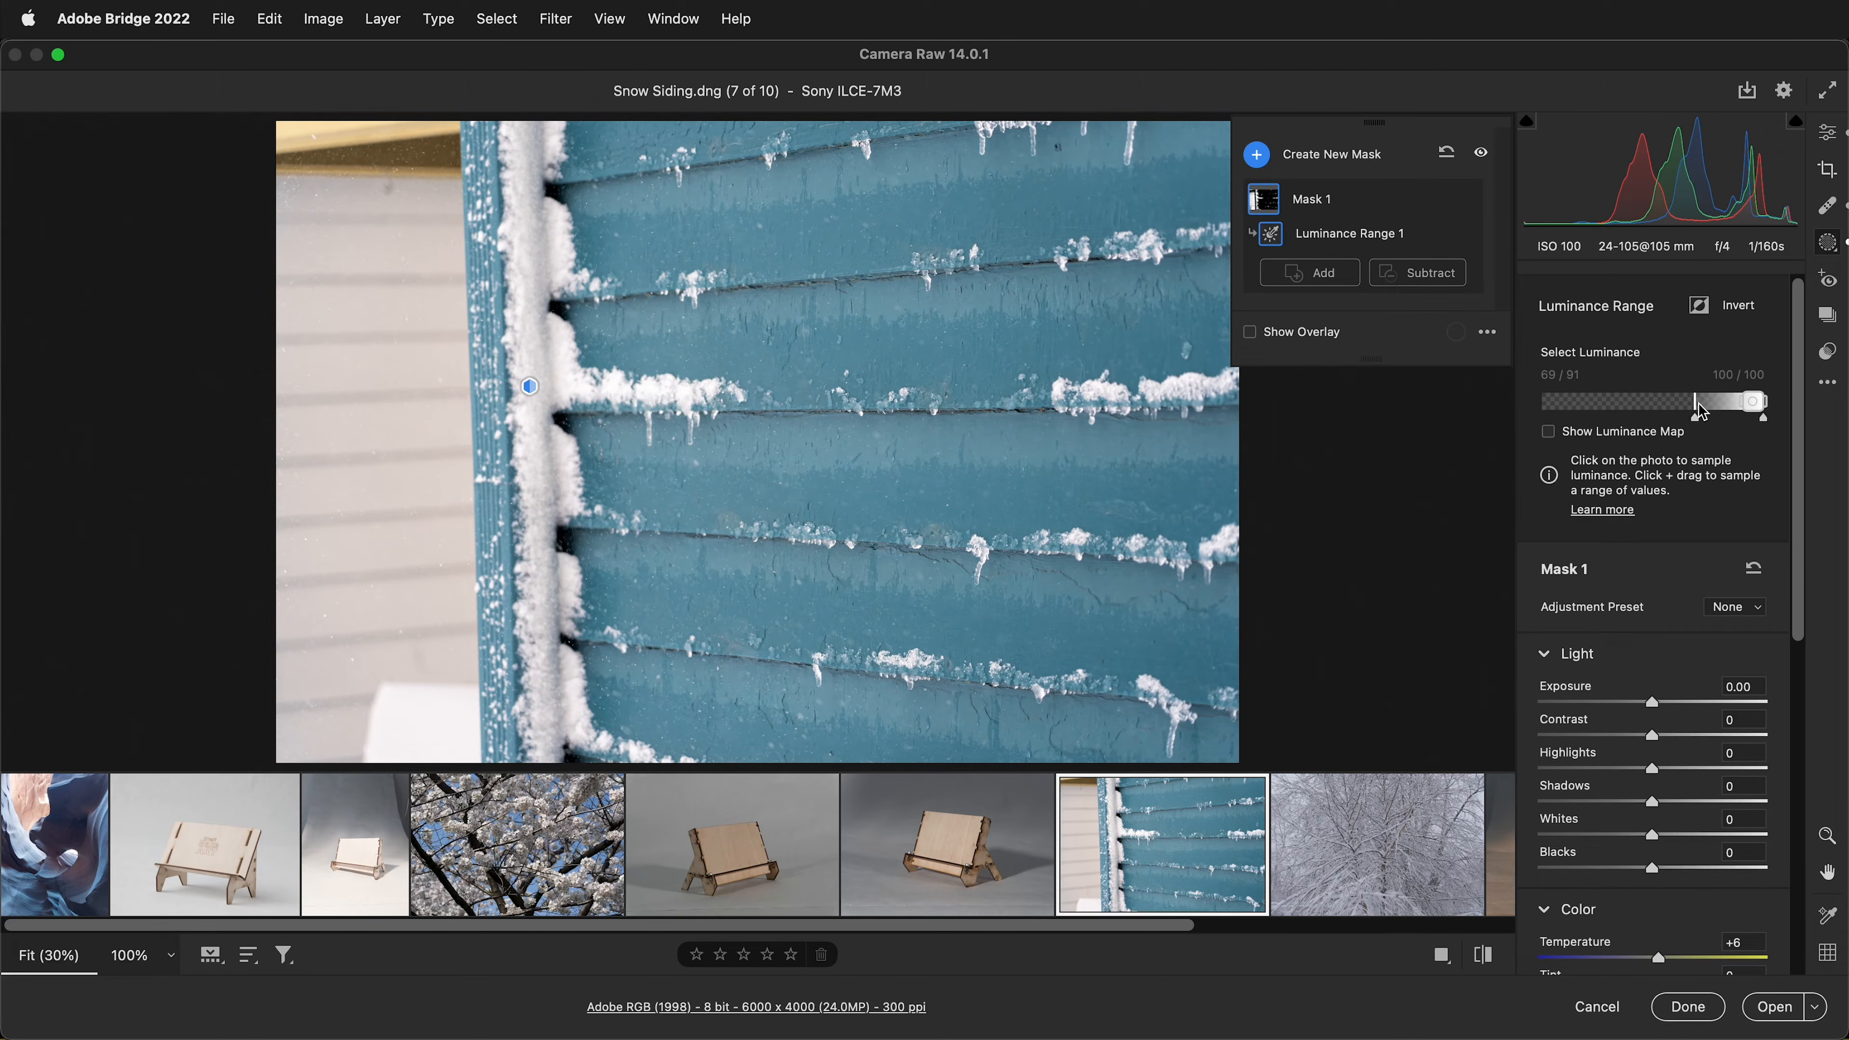
# Step: Show the mask overlay, try widening the lower luminance range to 40 / 99, and reset all masks
pyautogui.click(1250, 332)
pyautogui.moveTo(1695, 401); pyautogui.dragTo(1631, 405)
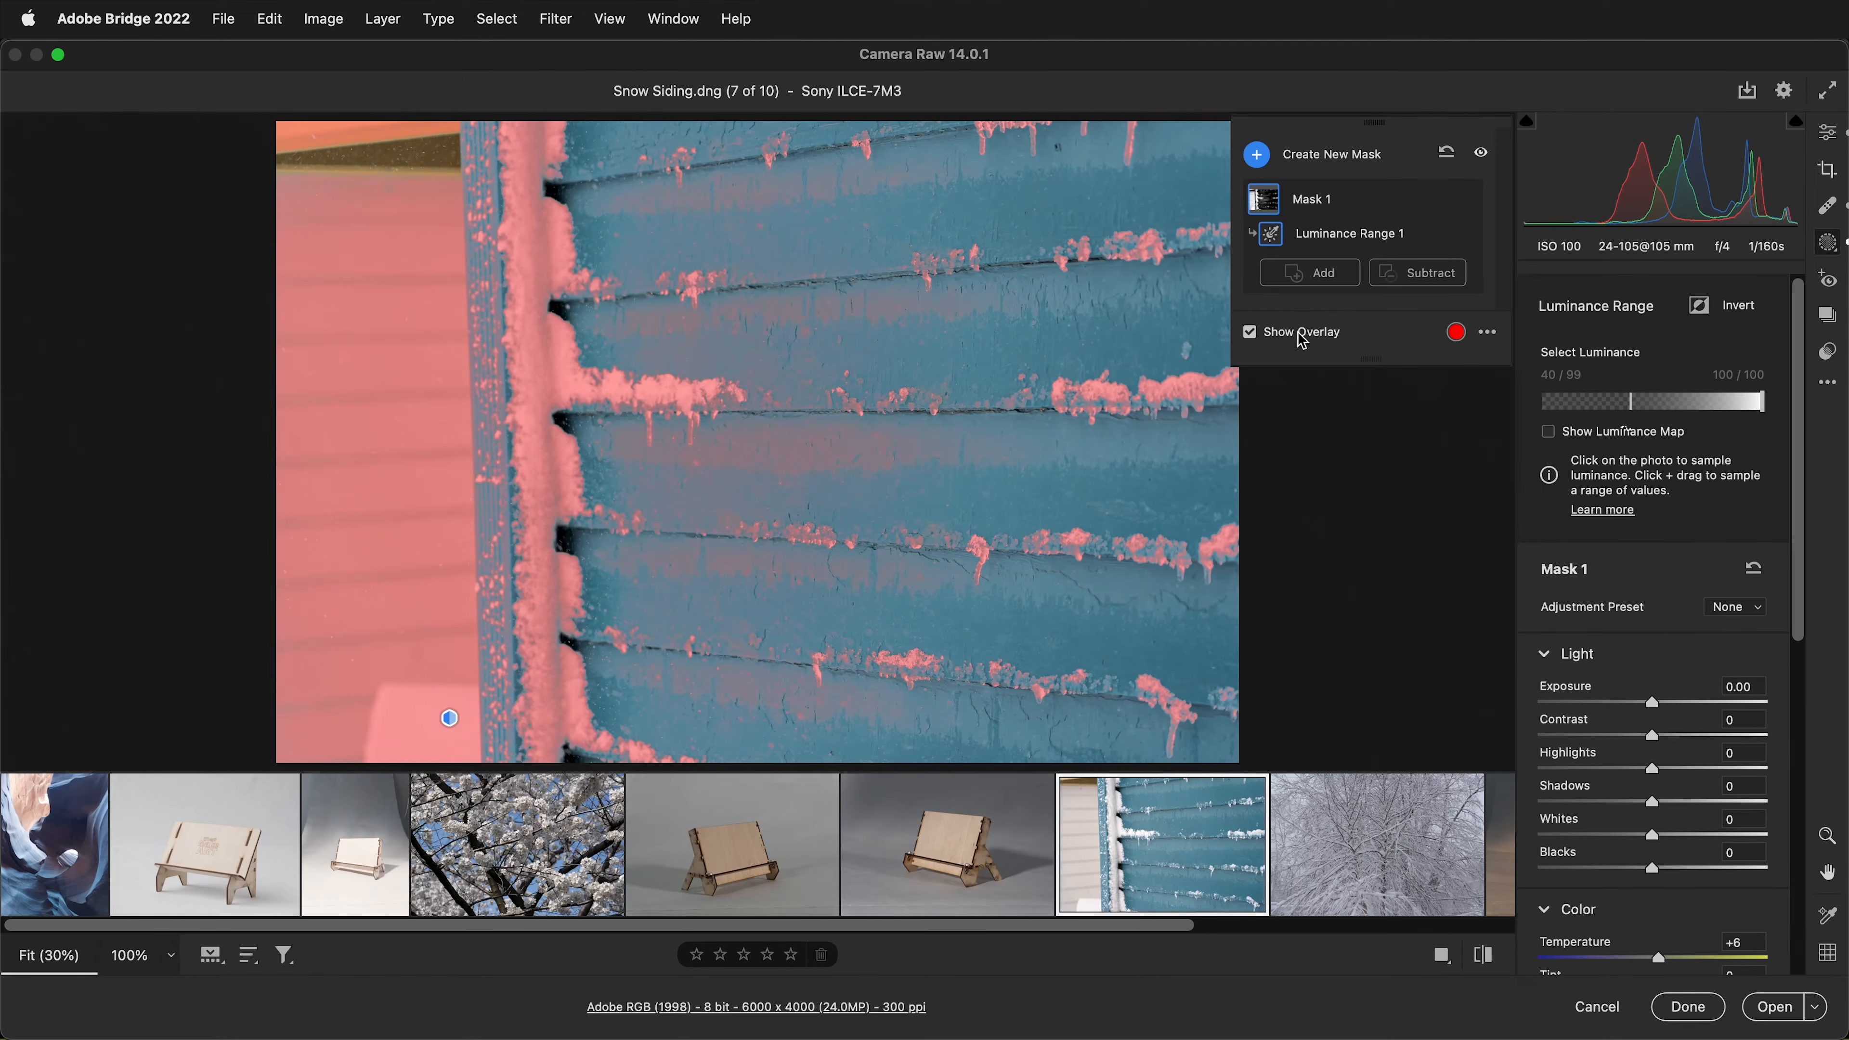
pyautogui.click(1450, 156)
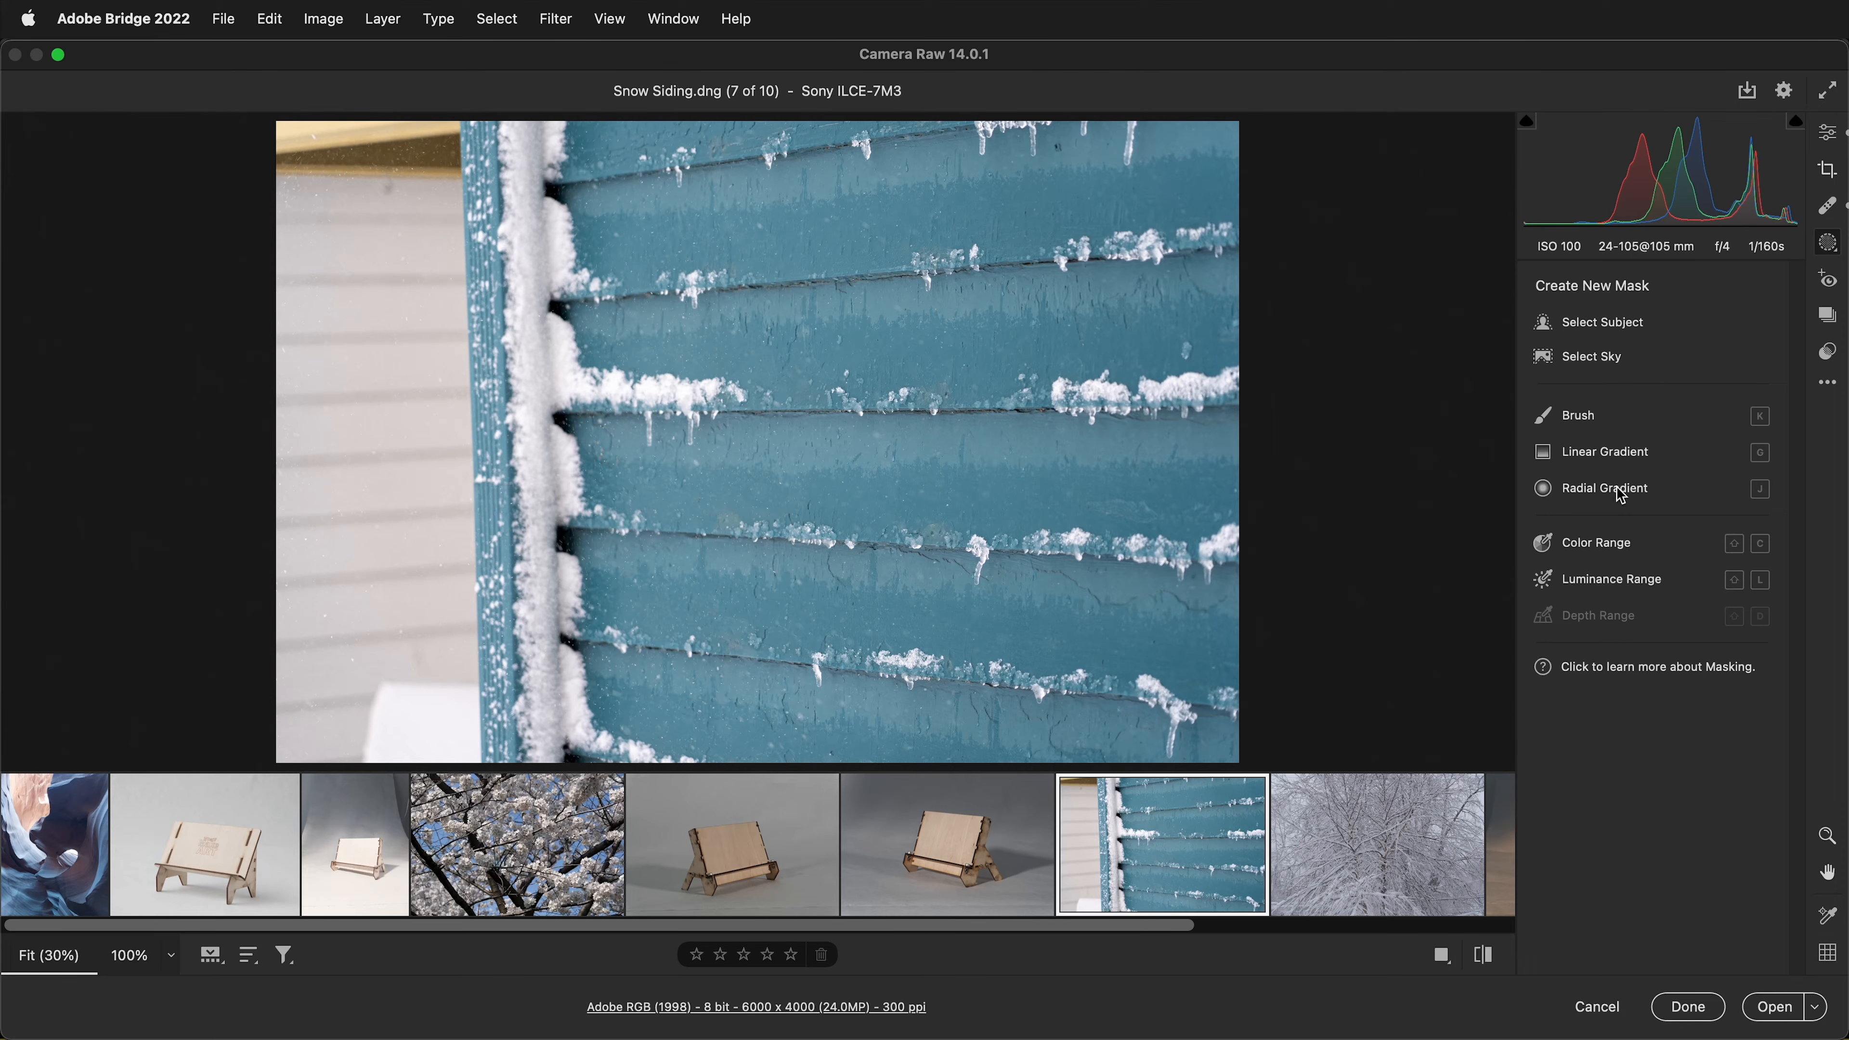
# Step: Create a Linear Gradient mask from the pale wall across the siding, and rotate it so it fades from the photo's bottom to its top
pyautogui.click(1614, 459)
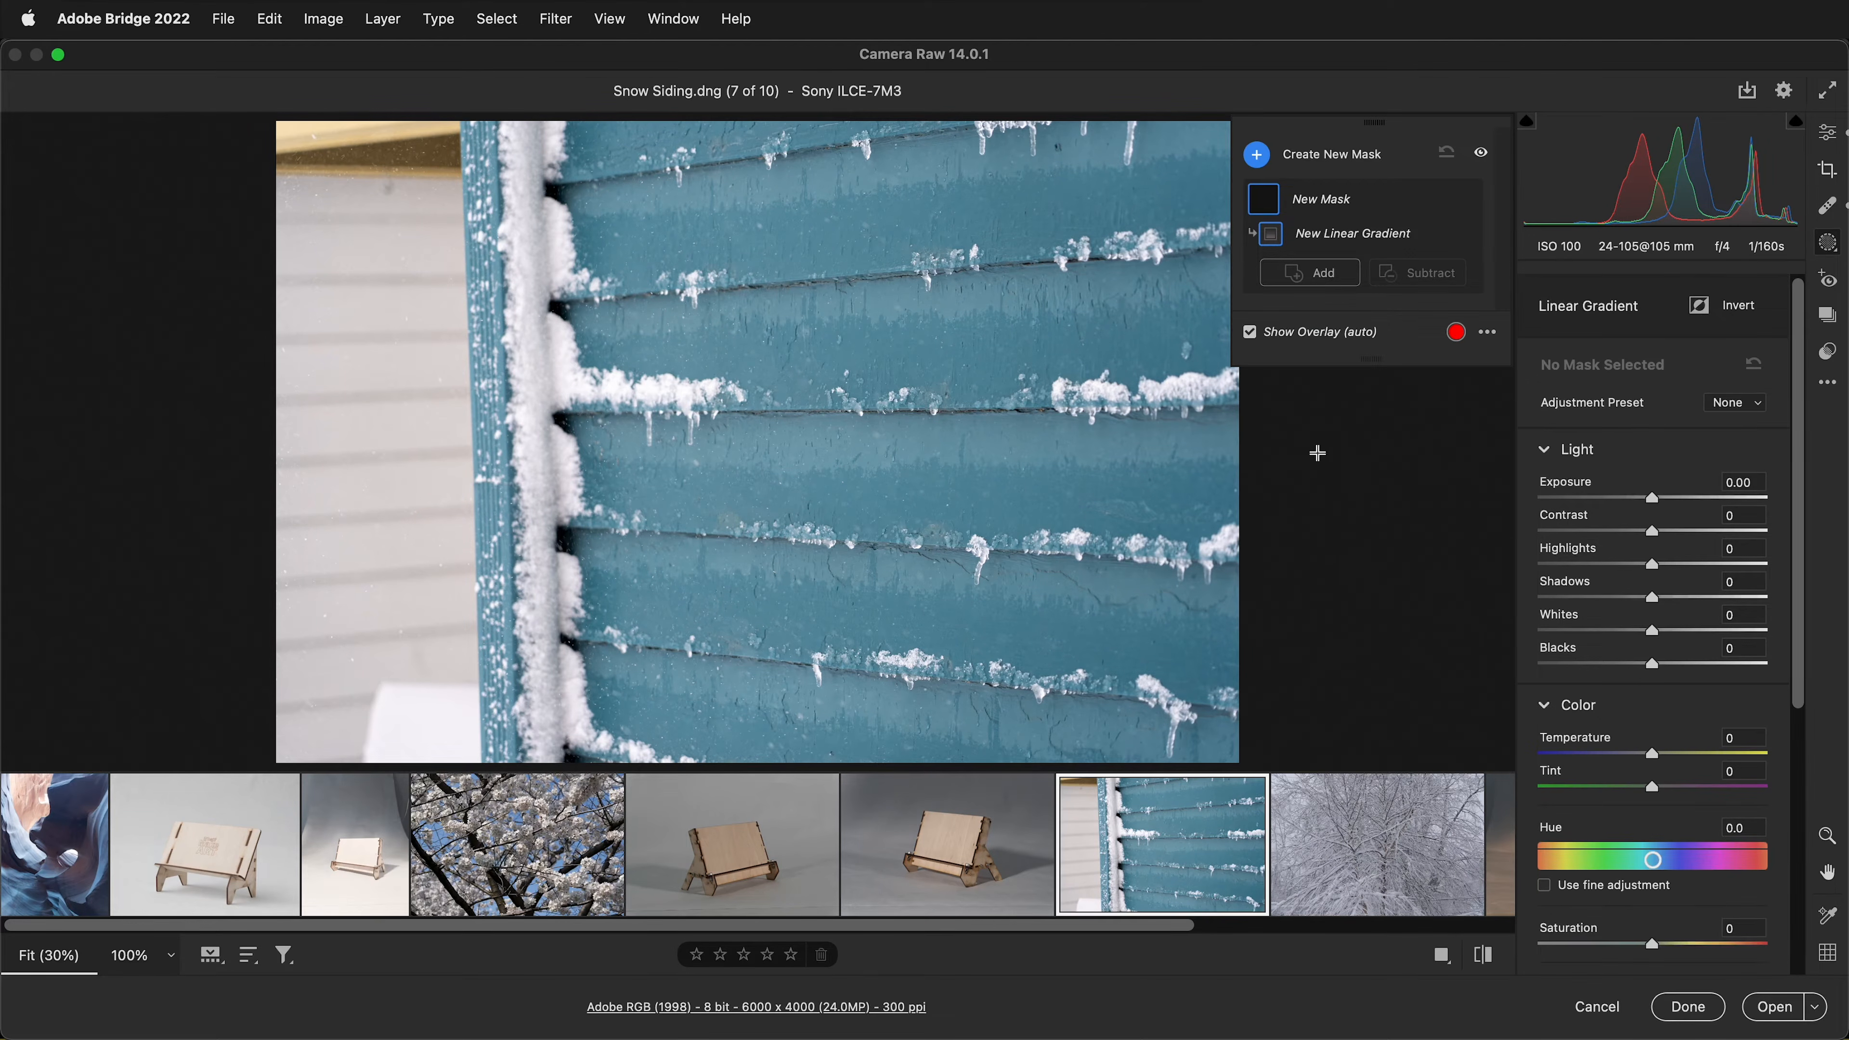
pyautogui.moveTo(316, 461); pyautogui.dragTo(922, 412)
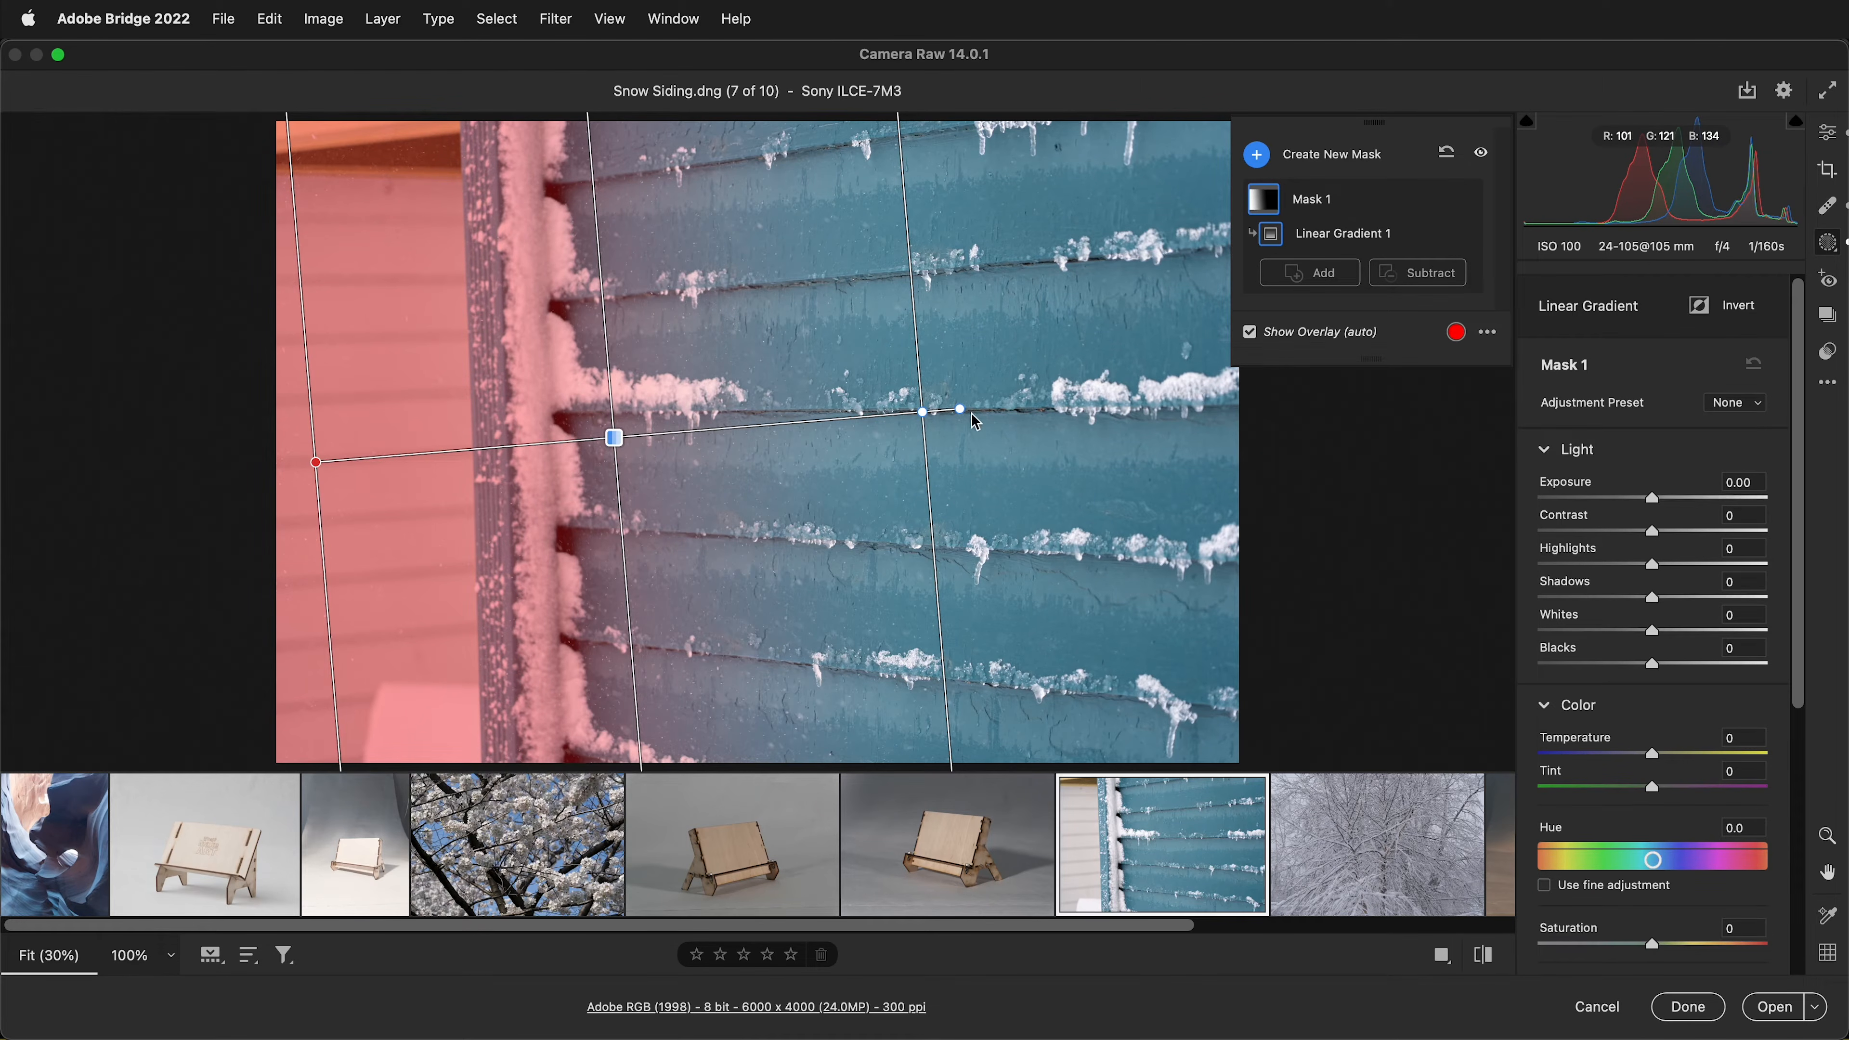
pyautogui.moveTo(981, 423); pyautogui.dragTo(627, 175)
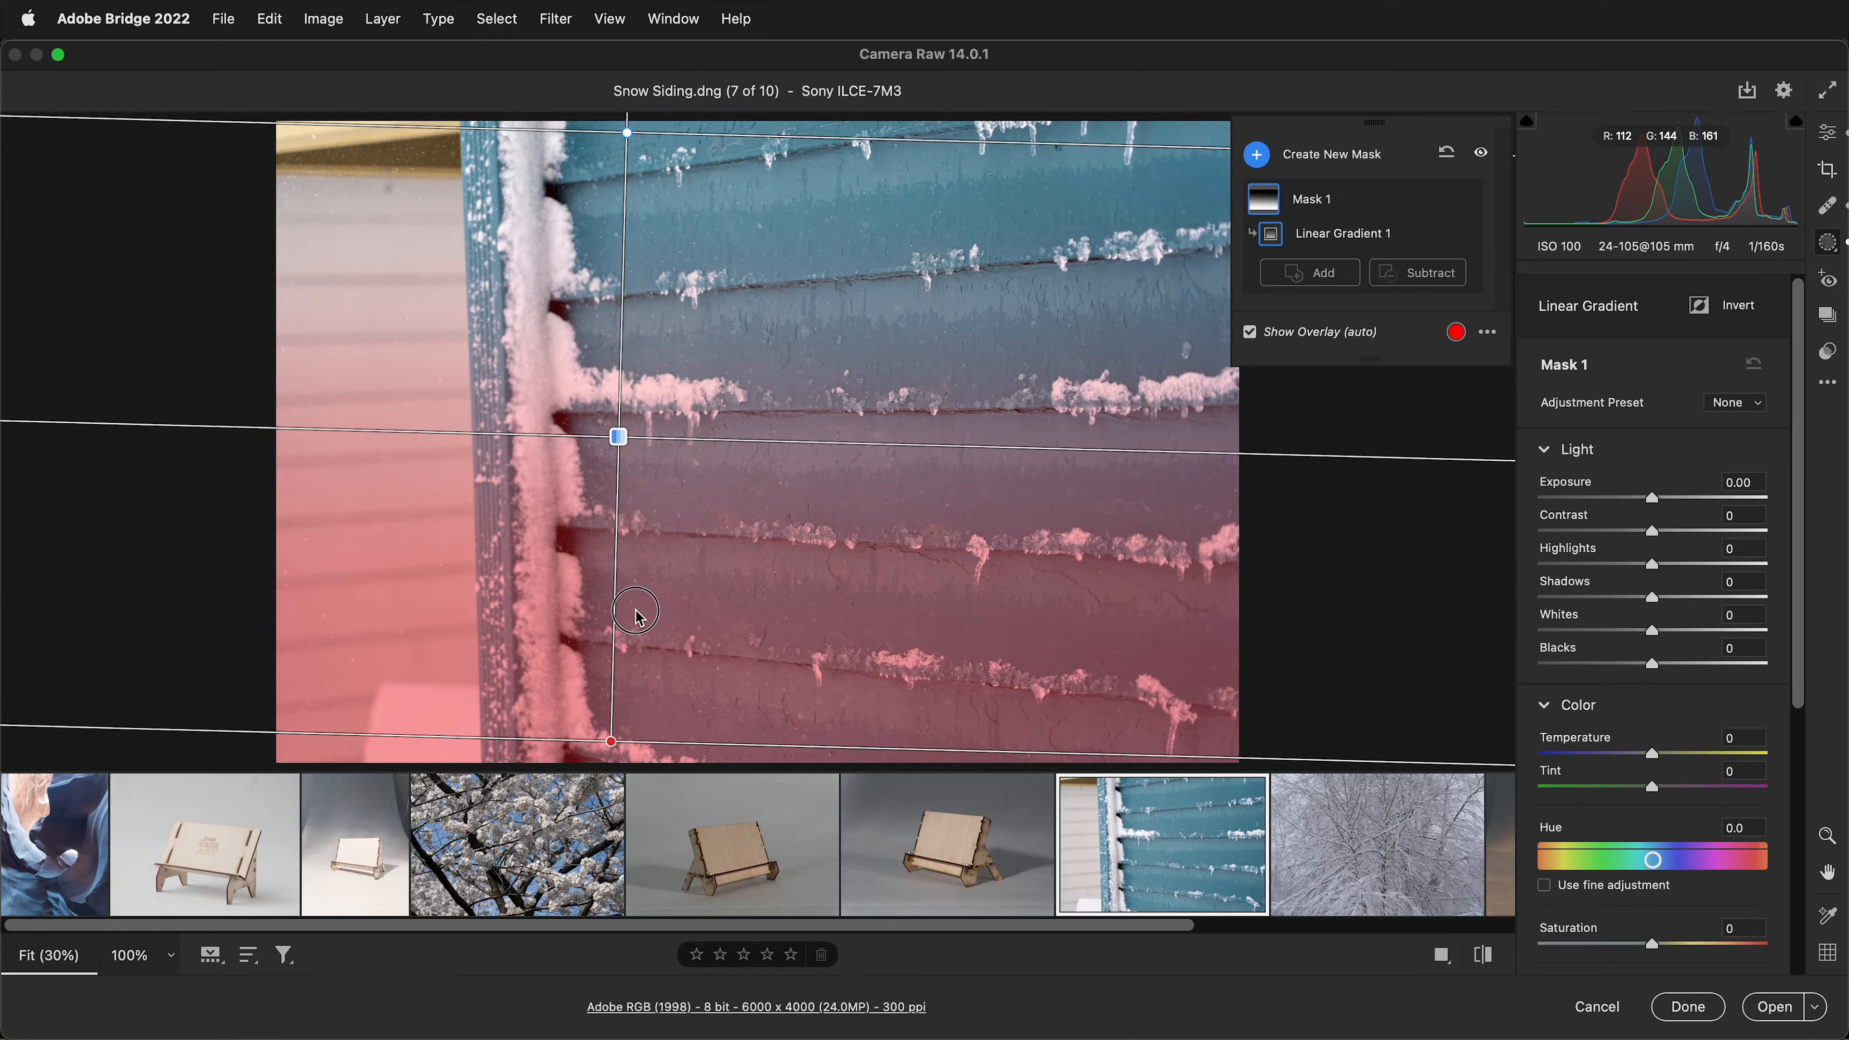
# Step: Try the linear gradient with Hue -60.1, shift it slightly up the siding, set Temperature to +5, and reset all masks
pyautogui.moveTo(1653, 867); pyautogui.dragTo(1618, 862)
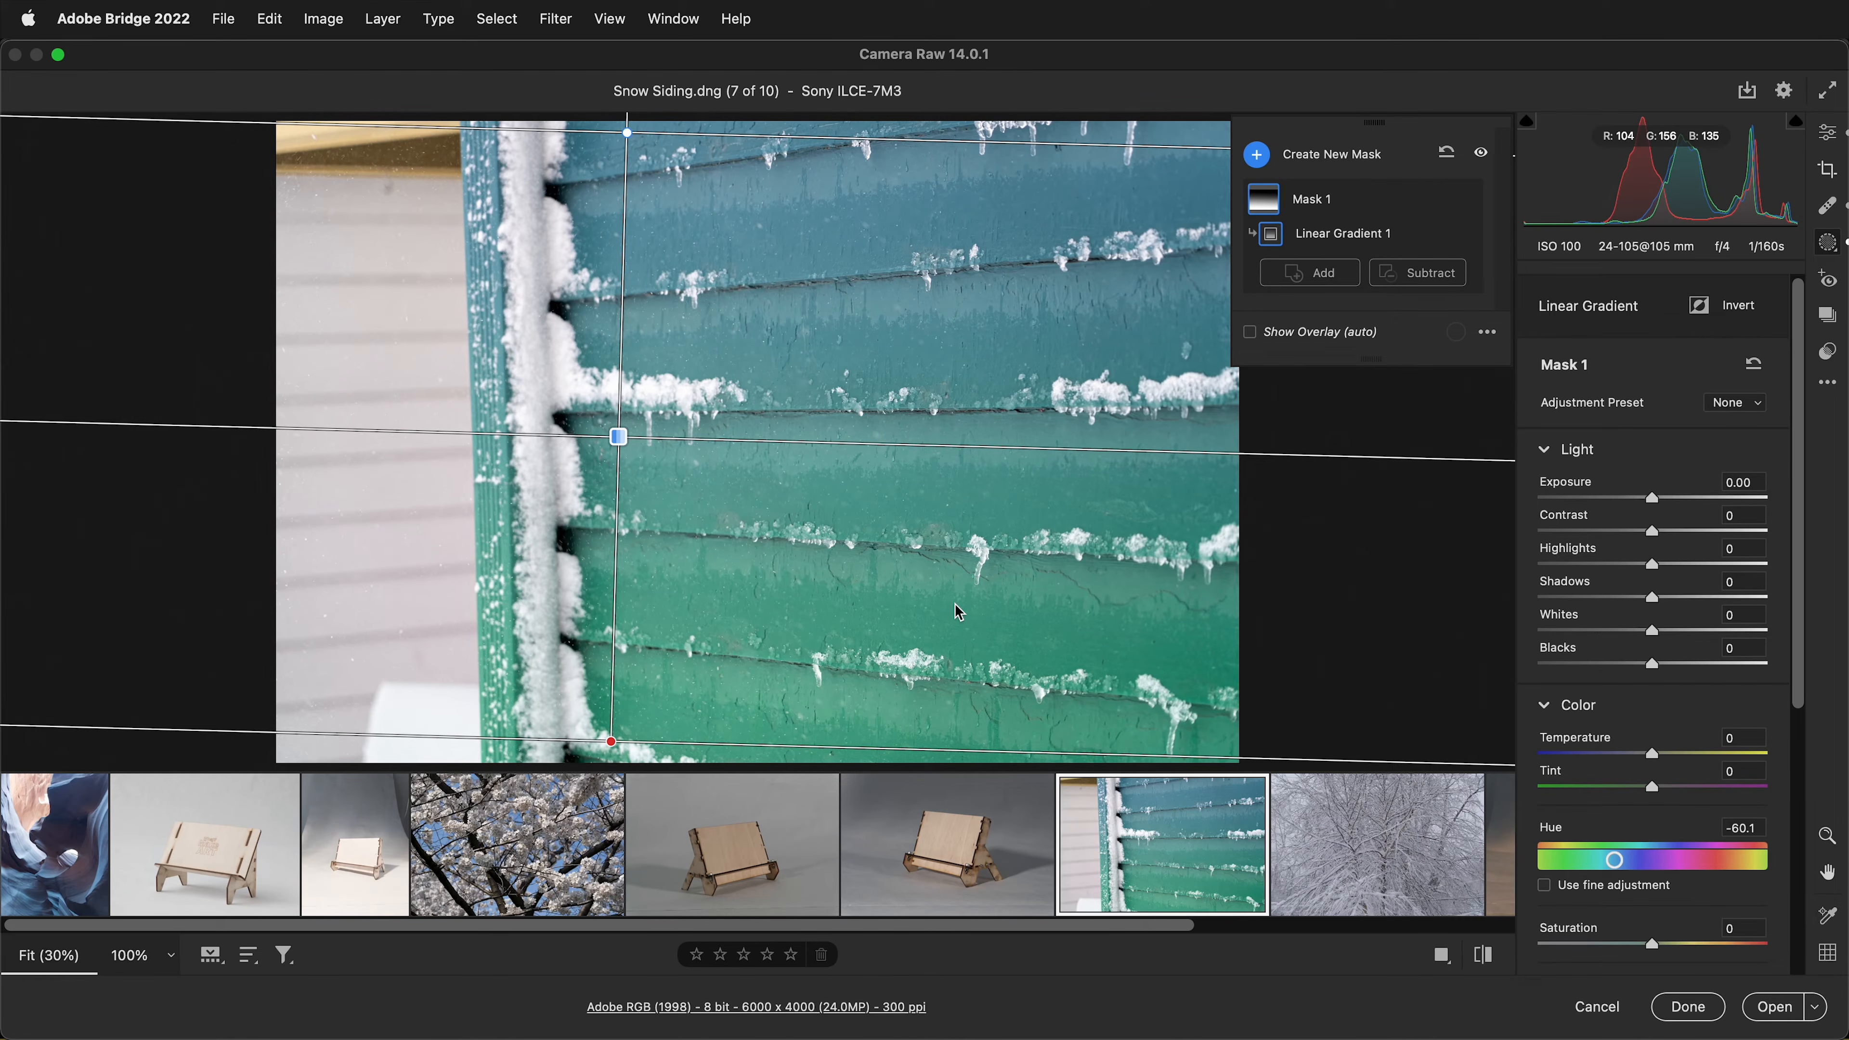
pyautogui.moveTo(618, 437); pyautogui.dragTo(610, 699)
pyautogui.moveTo(1649, 752)
pyautogui.mouseDown()
pyautogui.moveTo(1705, 754)
pyautogui.moveTo(1657, 752)
pyautogui.mouseUp()
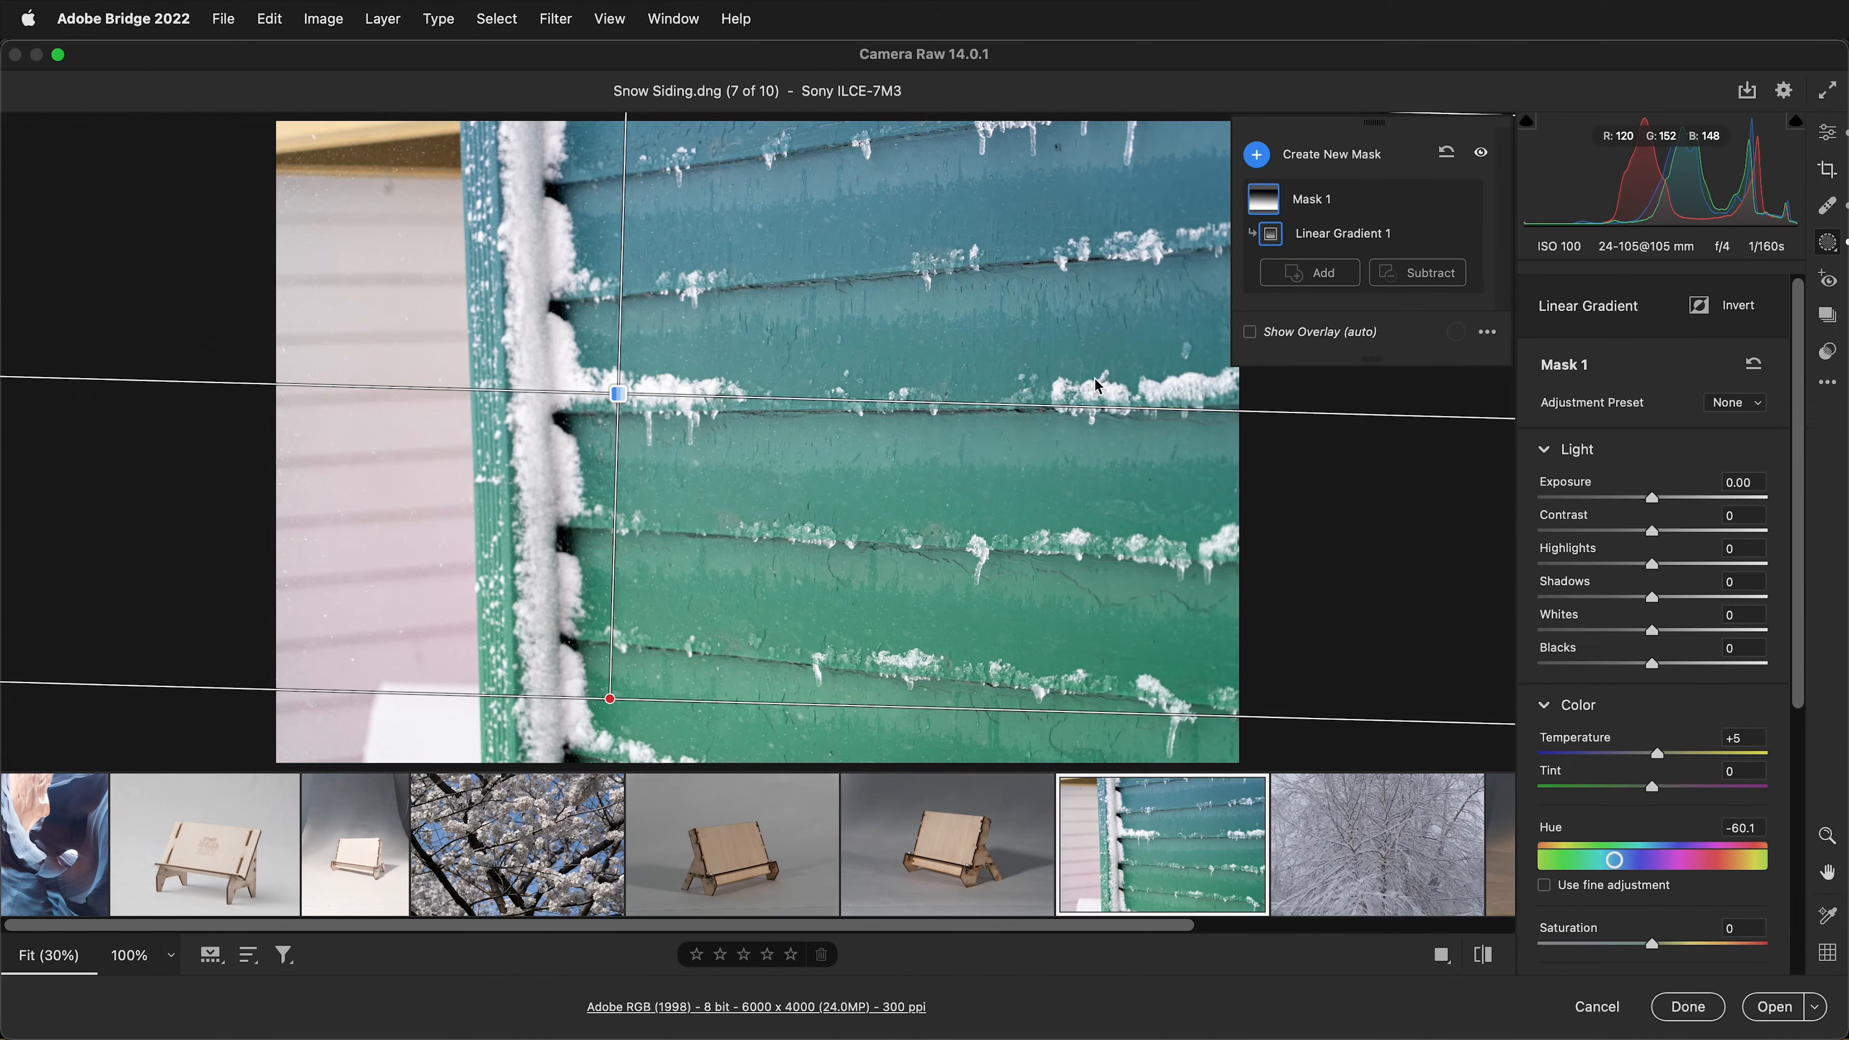
pyautogui.click(1446, 152)
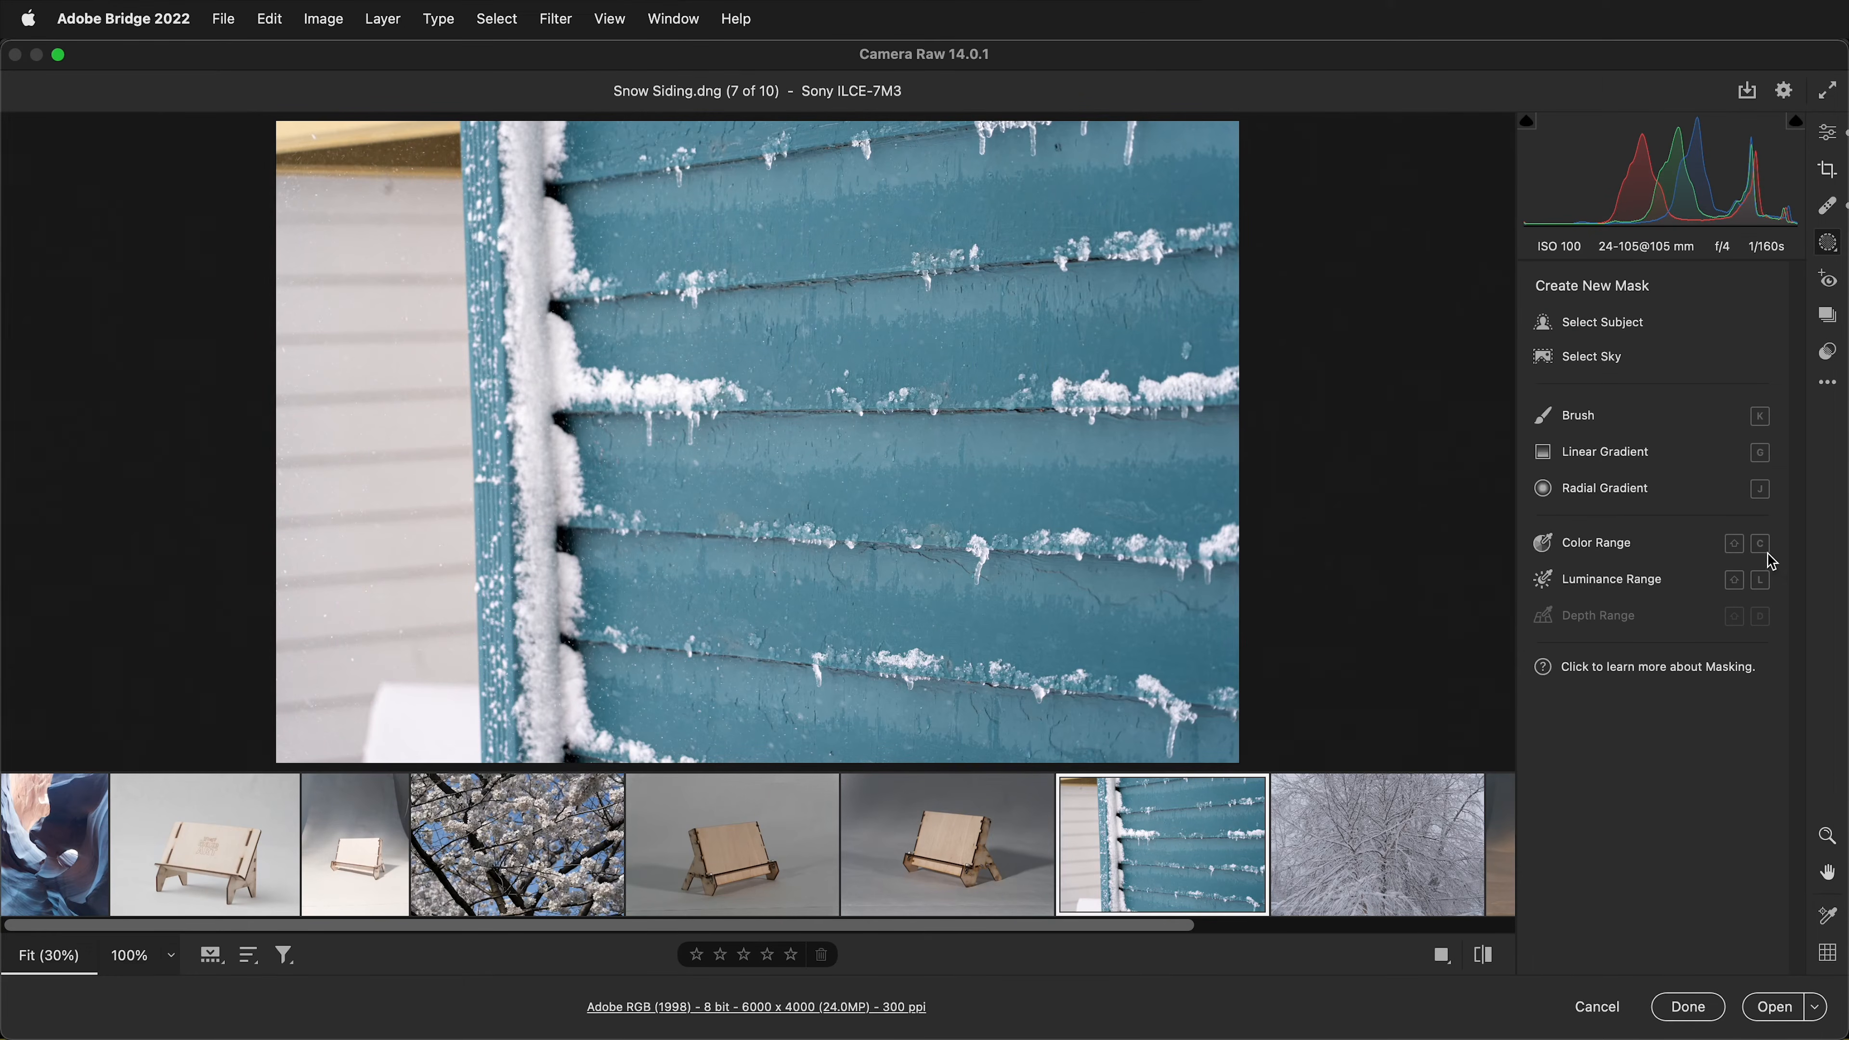
# Step: Try a large Radial Gradient mask centred on the siding photo, with Exposure -0.75 and the mask inverted to affect the edges
pyautogui.click(1560, 494)
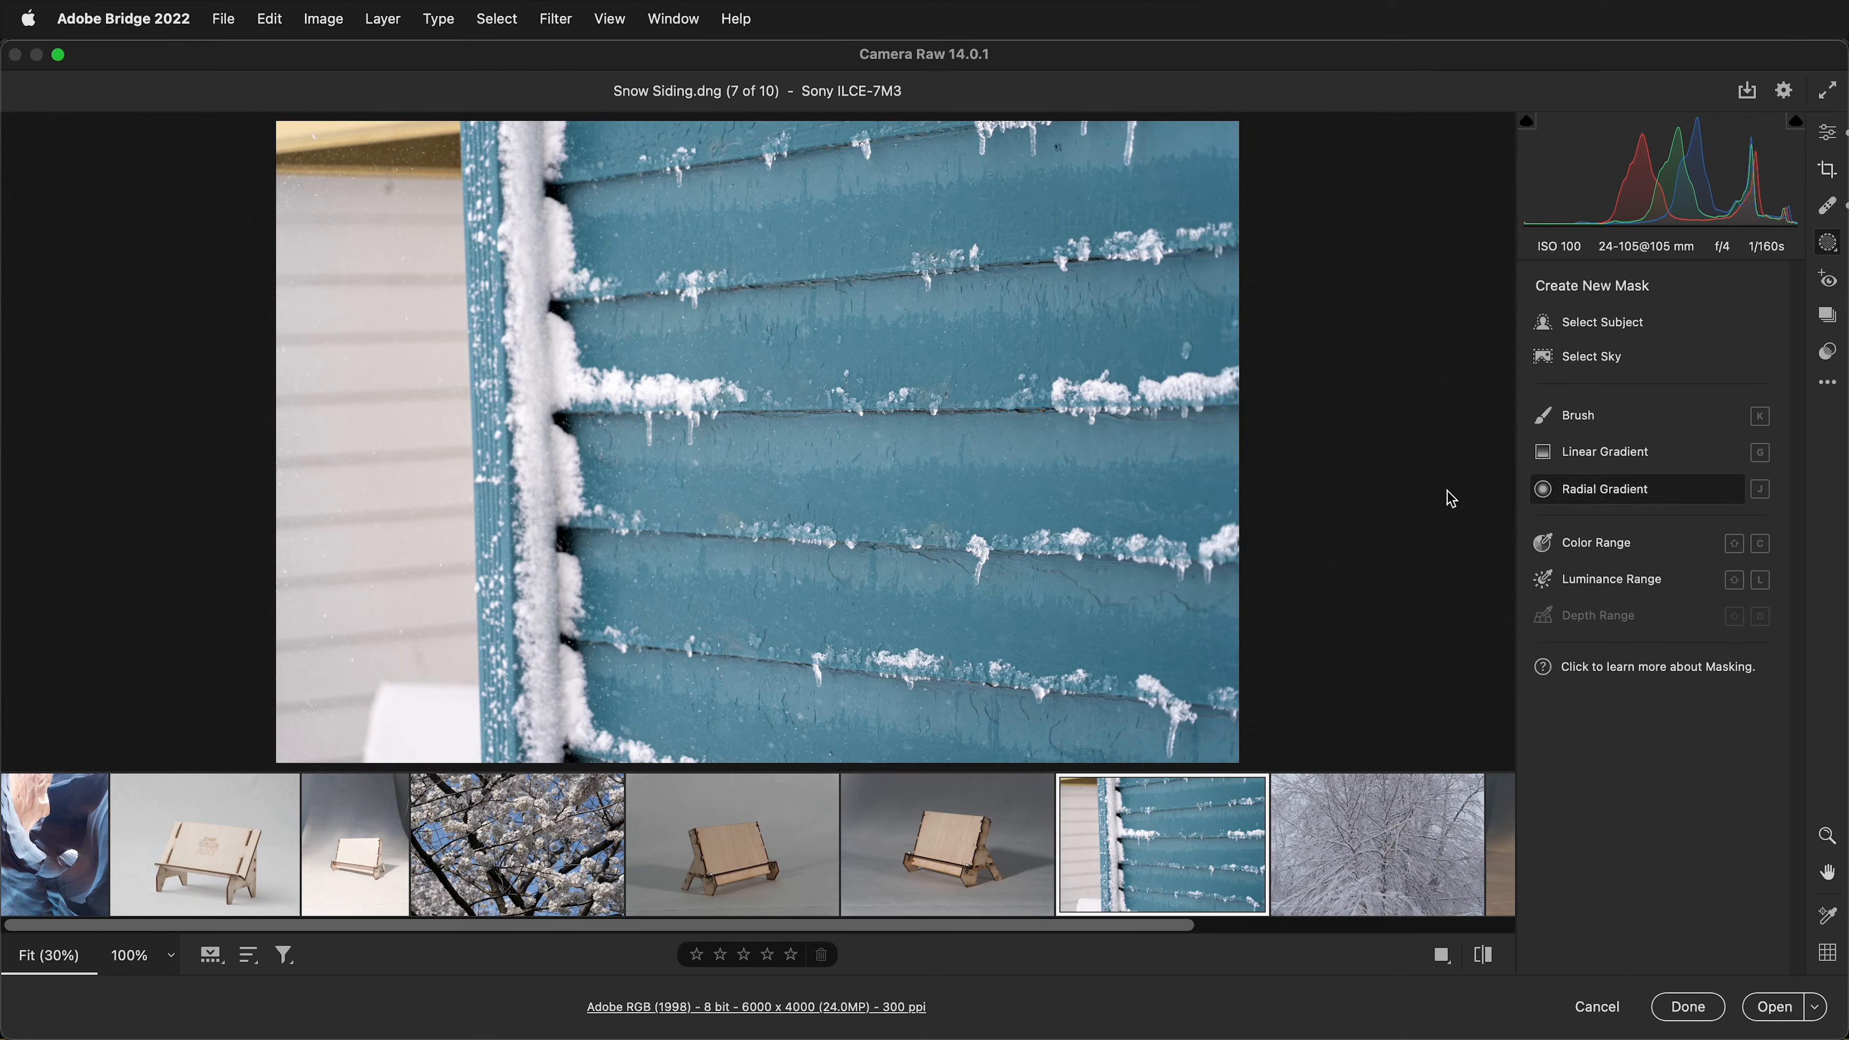
pyautogui.moveTo(694, 447); pyautogui.dragTo(748, 433)
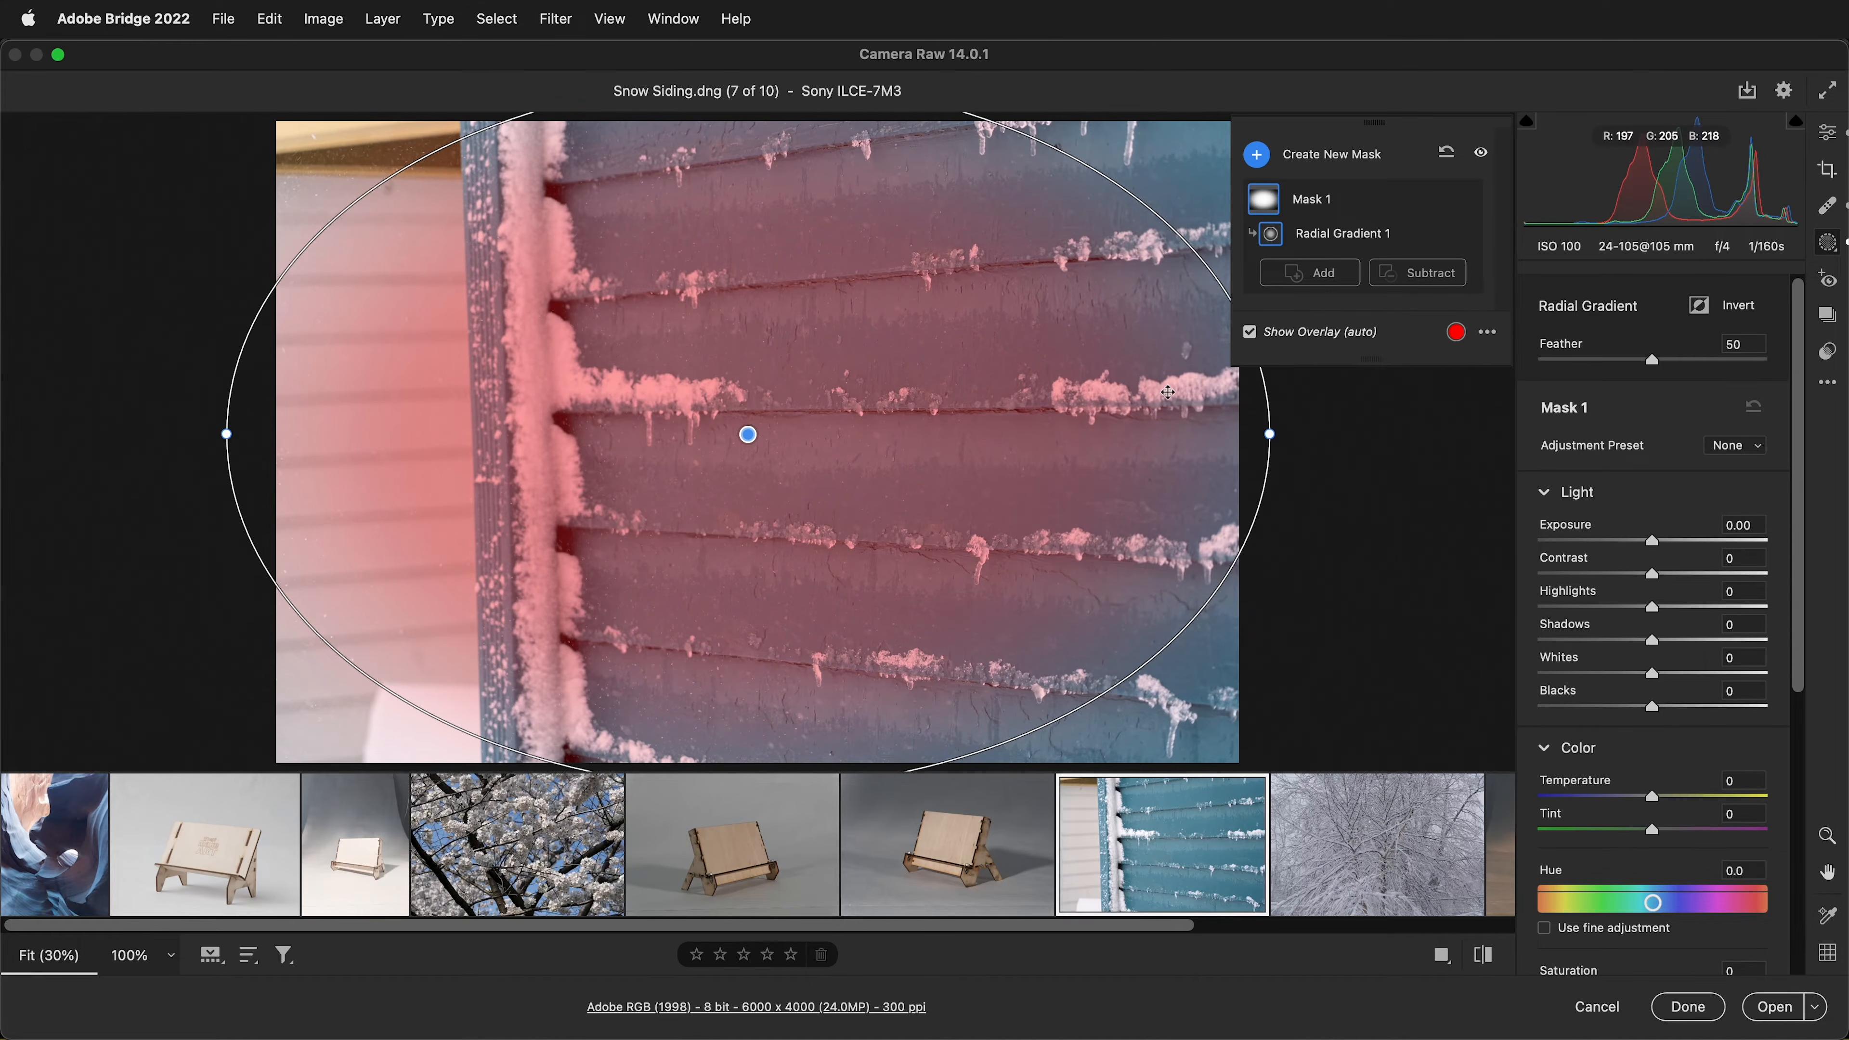
pyautogui.click(1253, 332)
pyautogui.moveTo(1651, 540)
pyautogui.mouseDown()
pyautogui.moveTo(1607, 550)
pyautogui.moveTo(1680, 541)
pyautogui.moveTo(1631, 541)
pyautogui.mouseUp()
pyautogui.click(1695, 303)
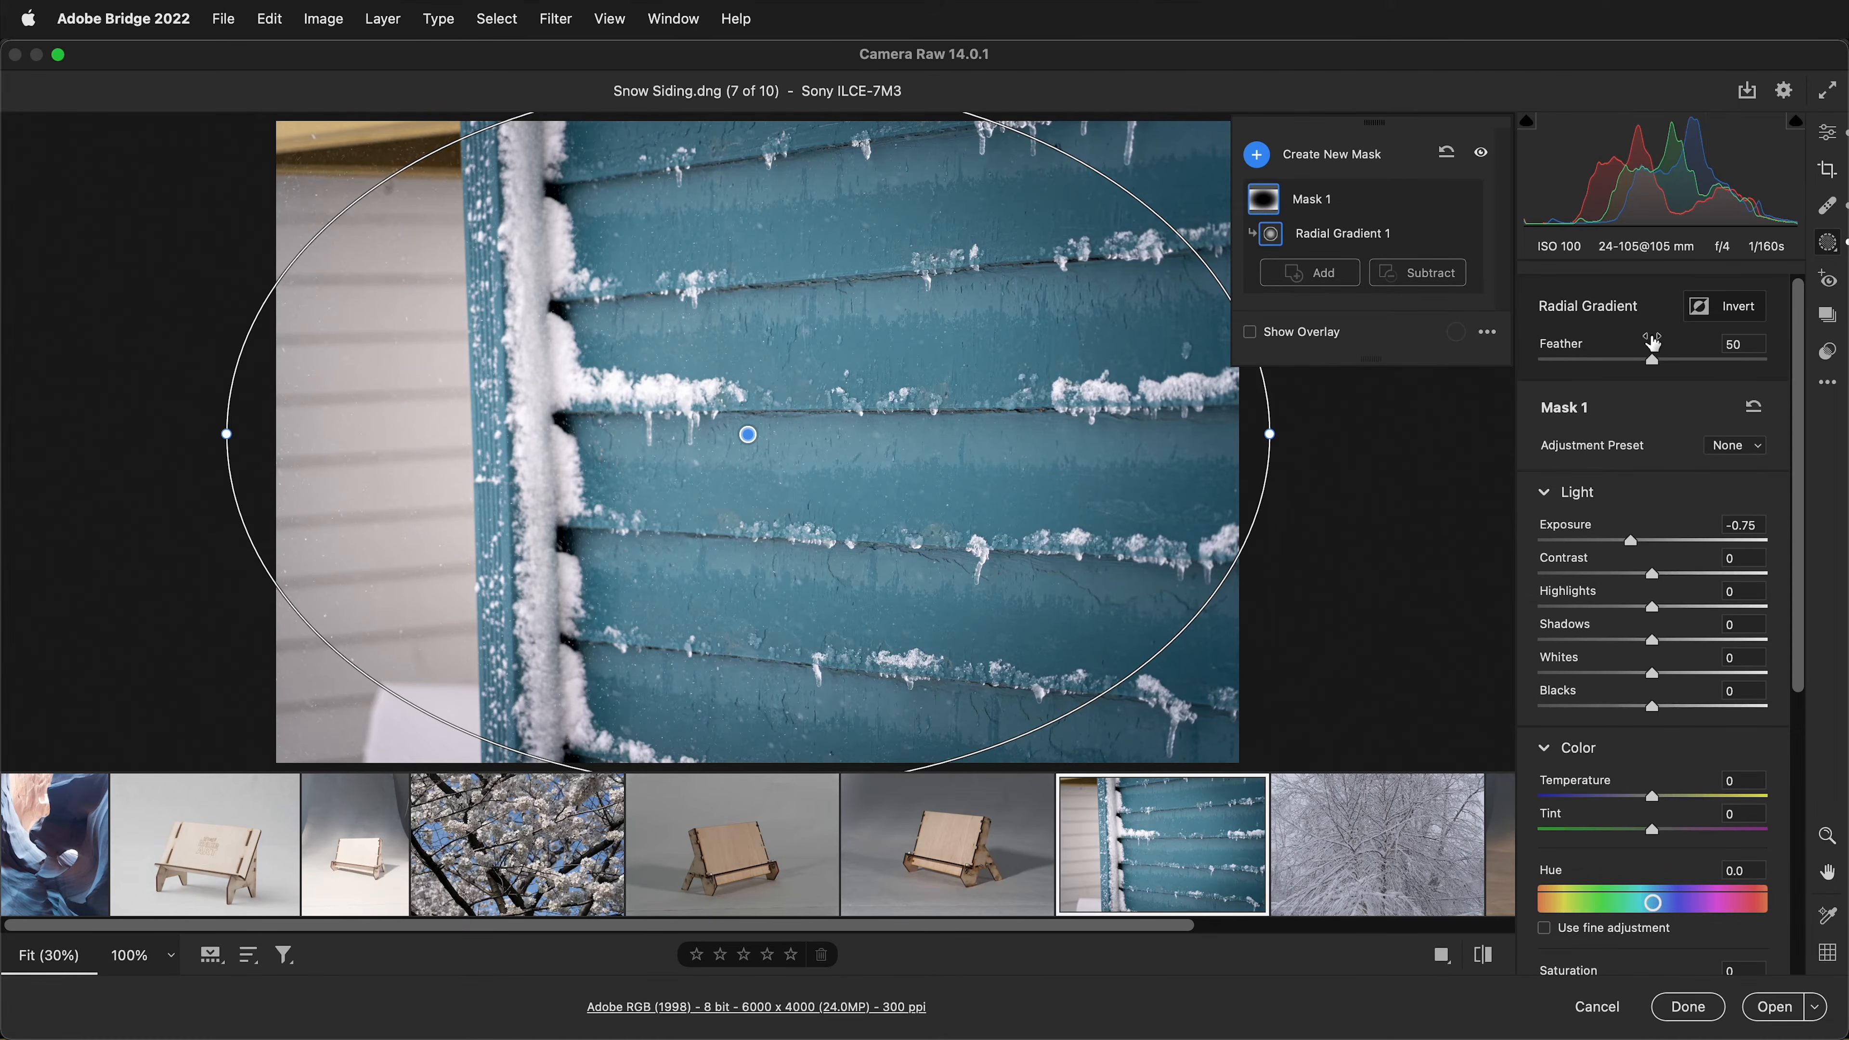
# Step: Try the inverted radial mask with Feather 100, Exposure -1.10, a wider ellipse and Exposure -0.15, and reset all masks
pyautogui.moveTo(1660, 358); pyautogui.dragTo(1769, 362)
pyautogui.moveTo(1639, 544); pyautogui.dragTo(1623, 542)
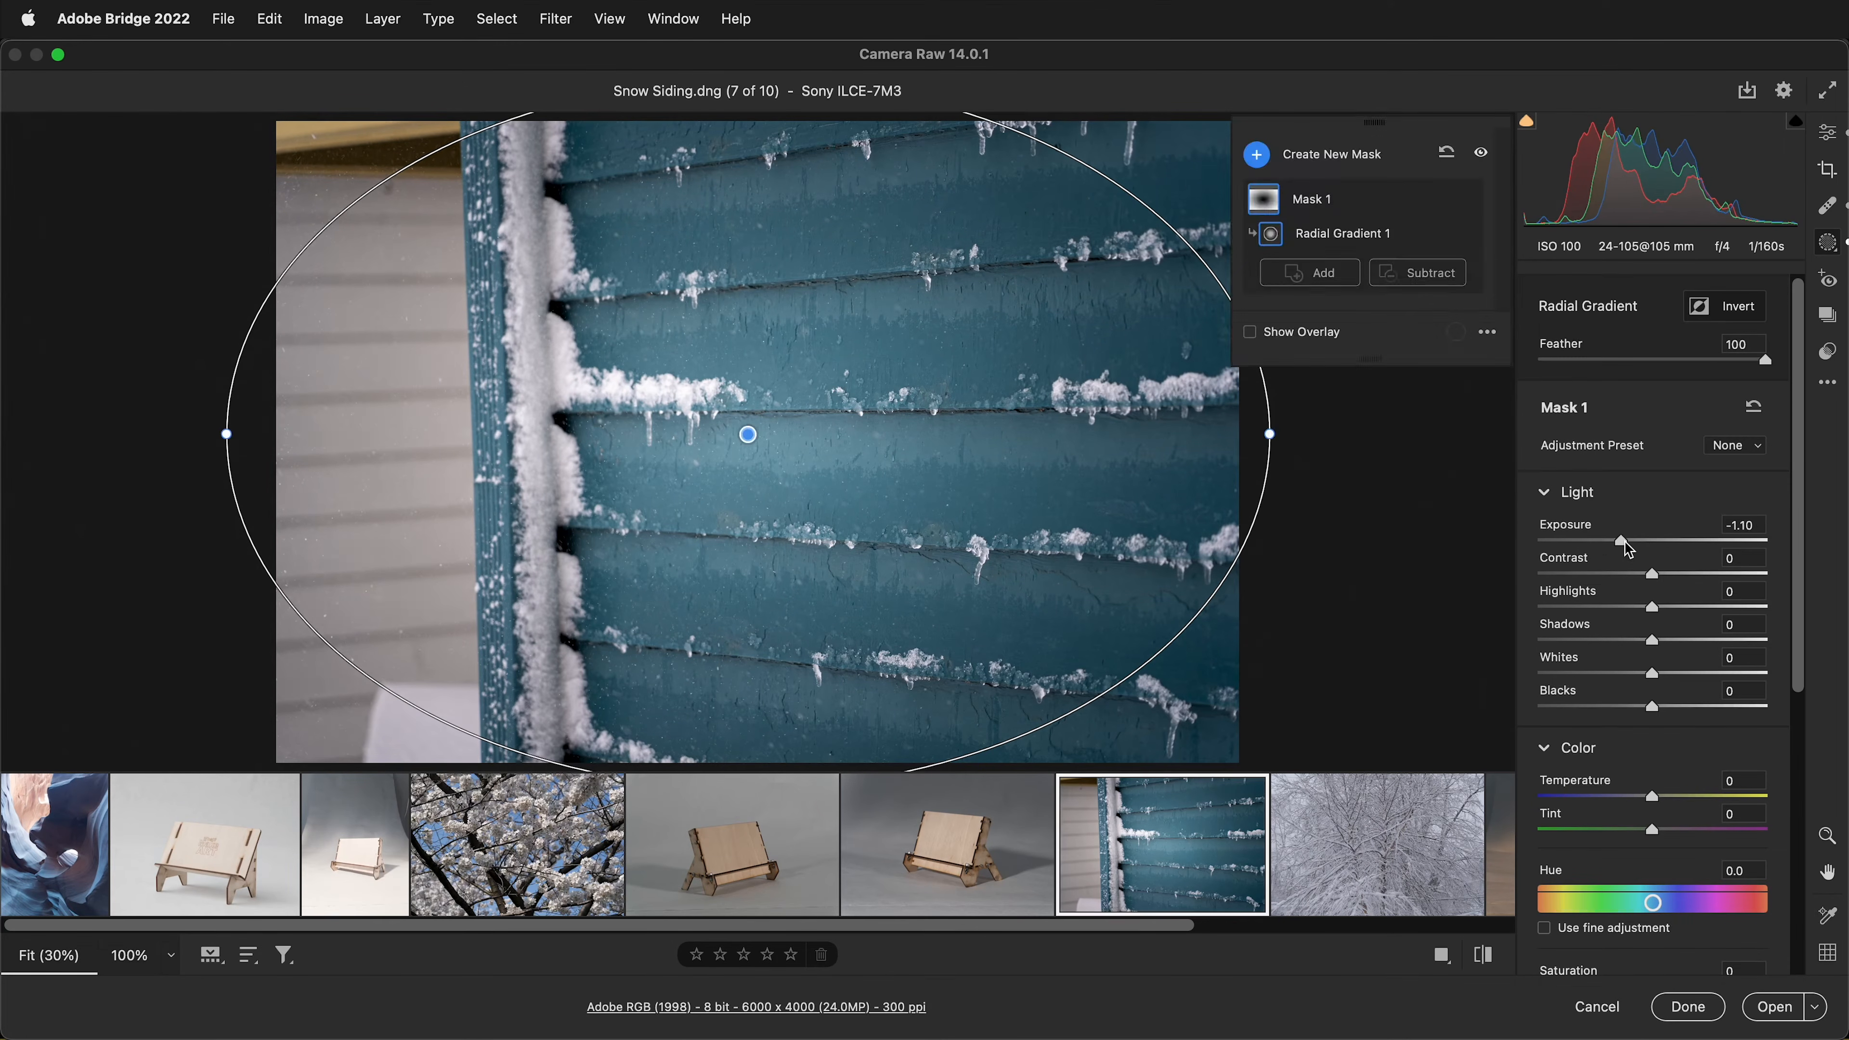
pyautogui.moveTo(1271, 435); pyautogui.dragTo(1312, 434)
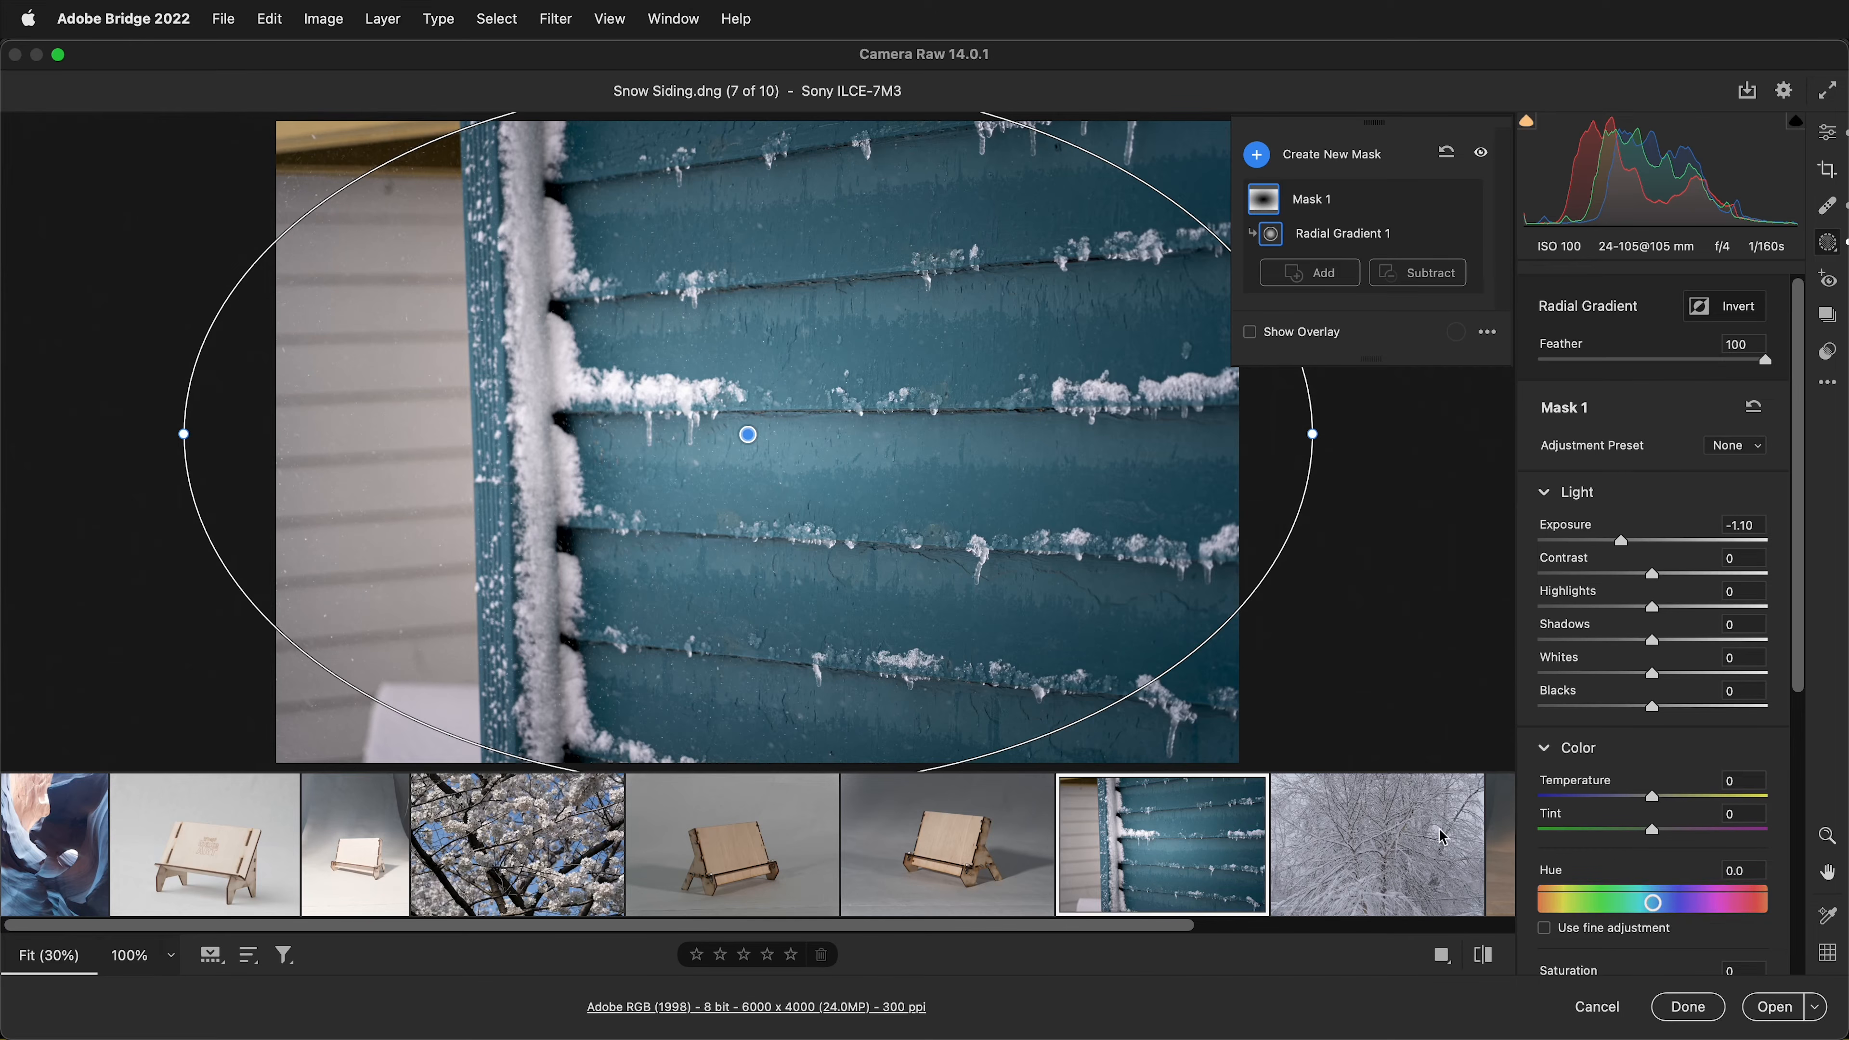
pyautogui.moveTo(1624, 541)
pyautogui.mouseDown()
pyautogui.moveTo(1598, 547)
pyautogui.moveTo(1650, 539)
pyautogui.mouseUp()
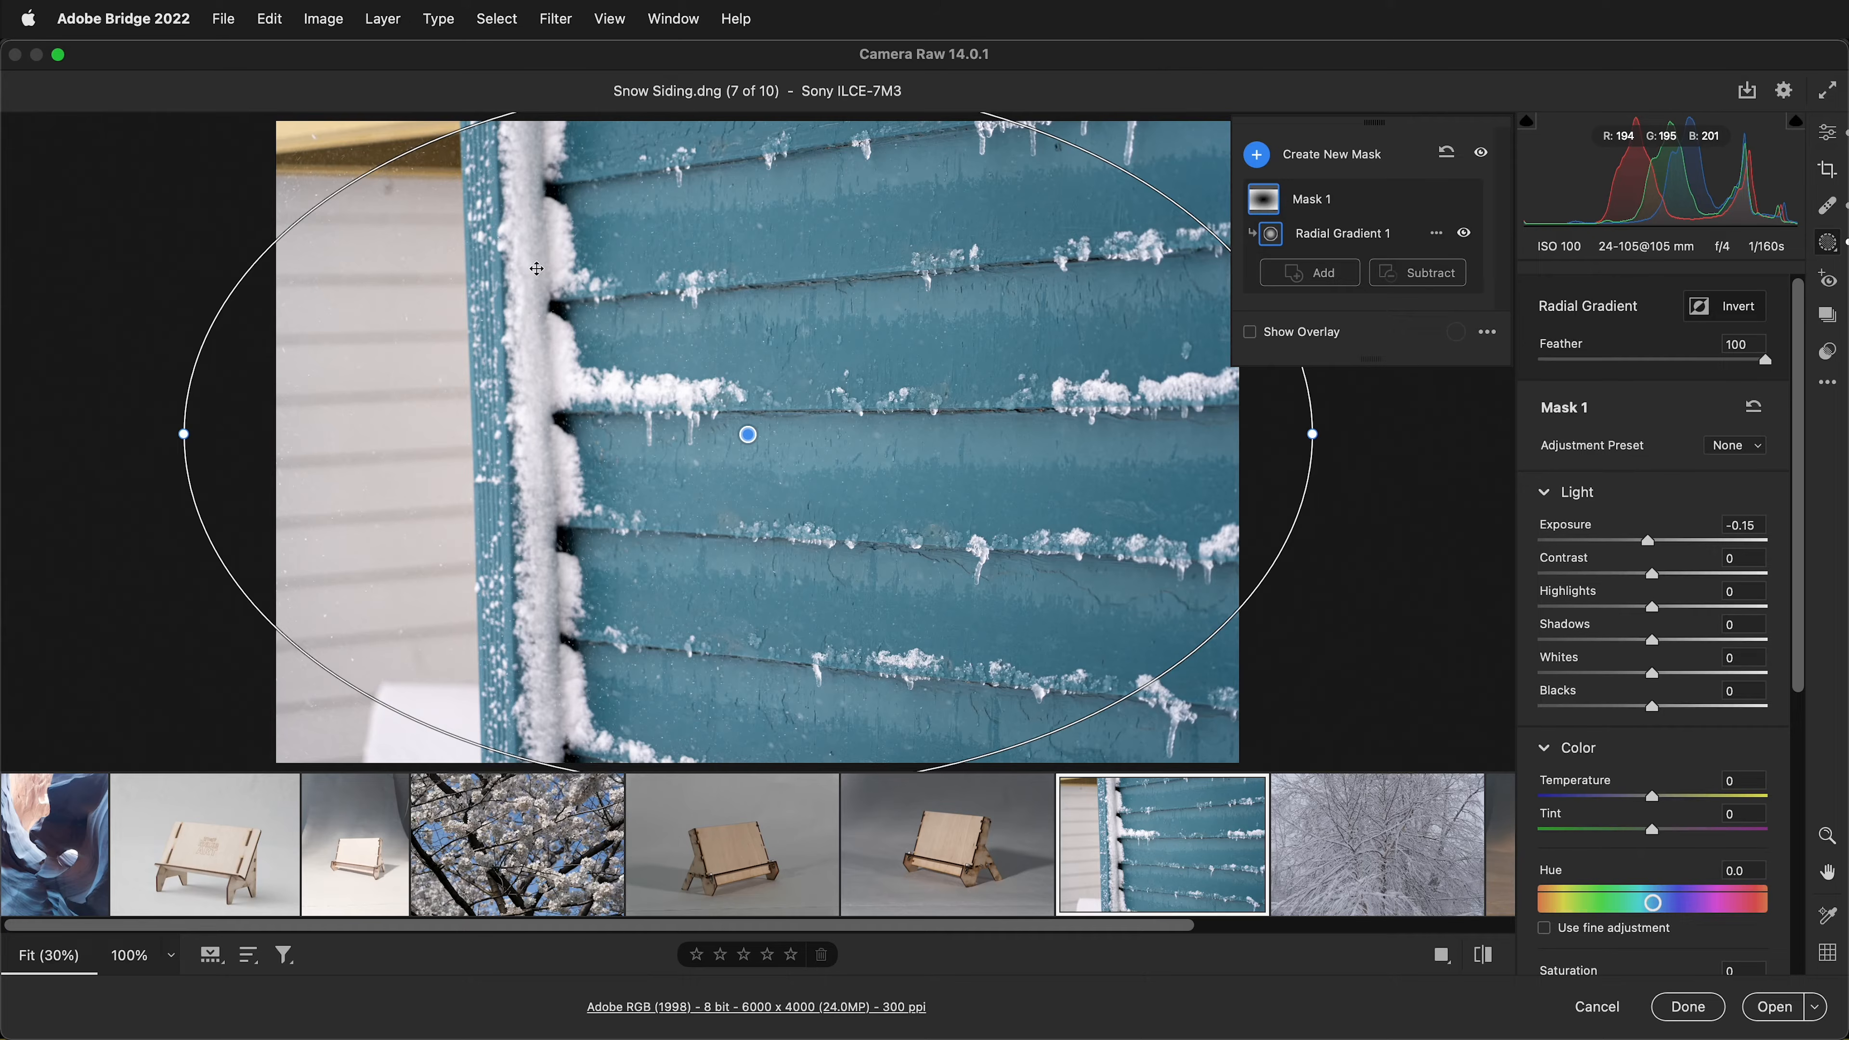
pyautogui.click(1448, 155)
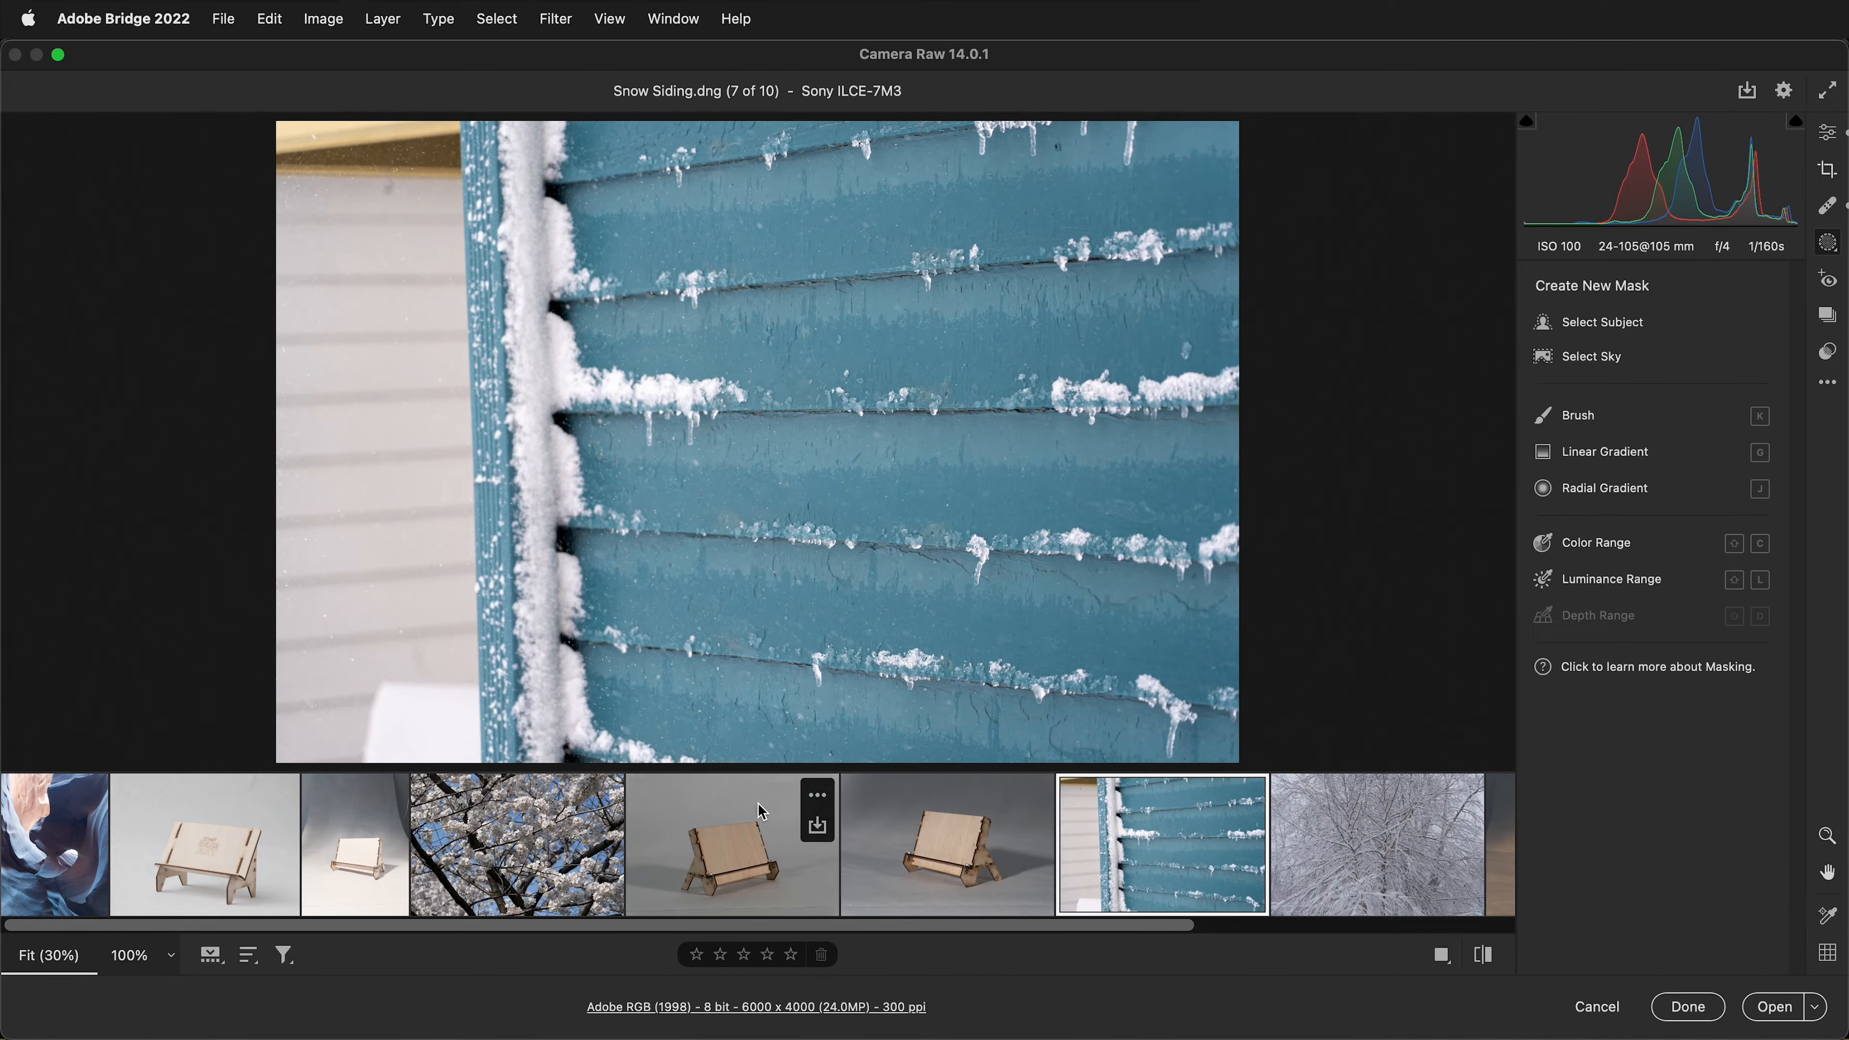
# Step: On Cell Phone Sweep Daylight.dng, mask the wooden stand with Select Subject and shift its Hue to -114.5
pyautogui.click(228, 858)
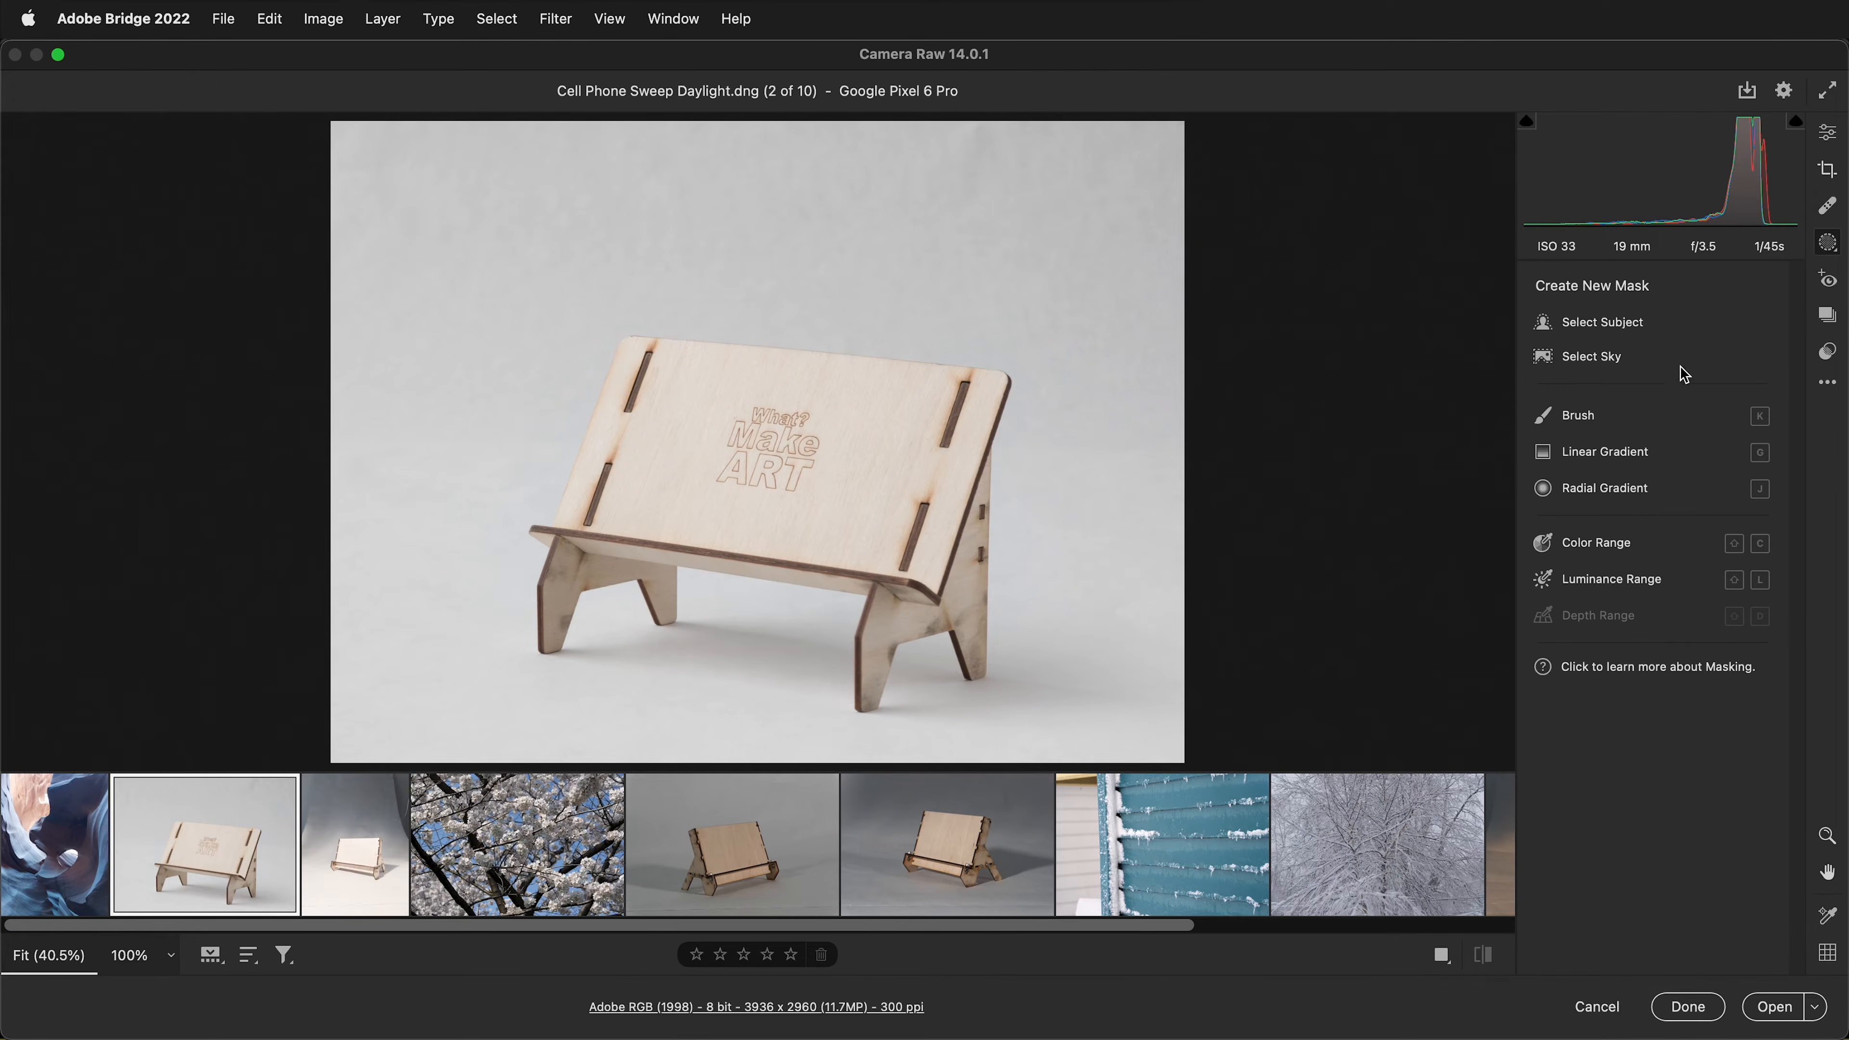
pyautogui.click(1565, 328)
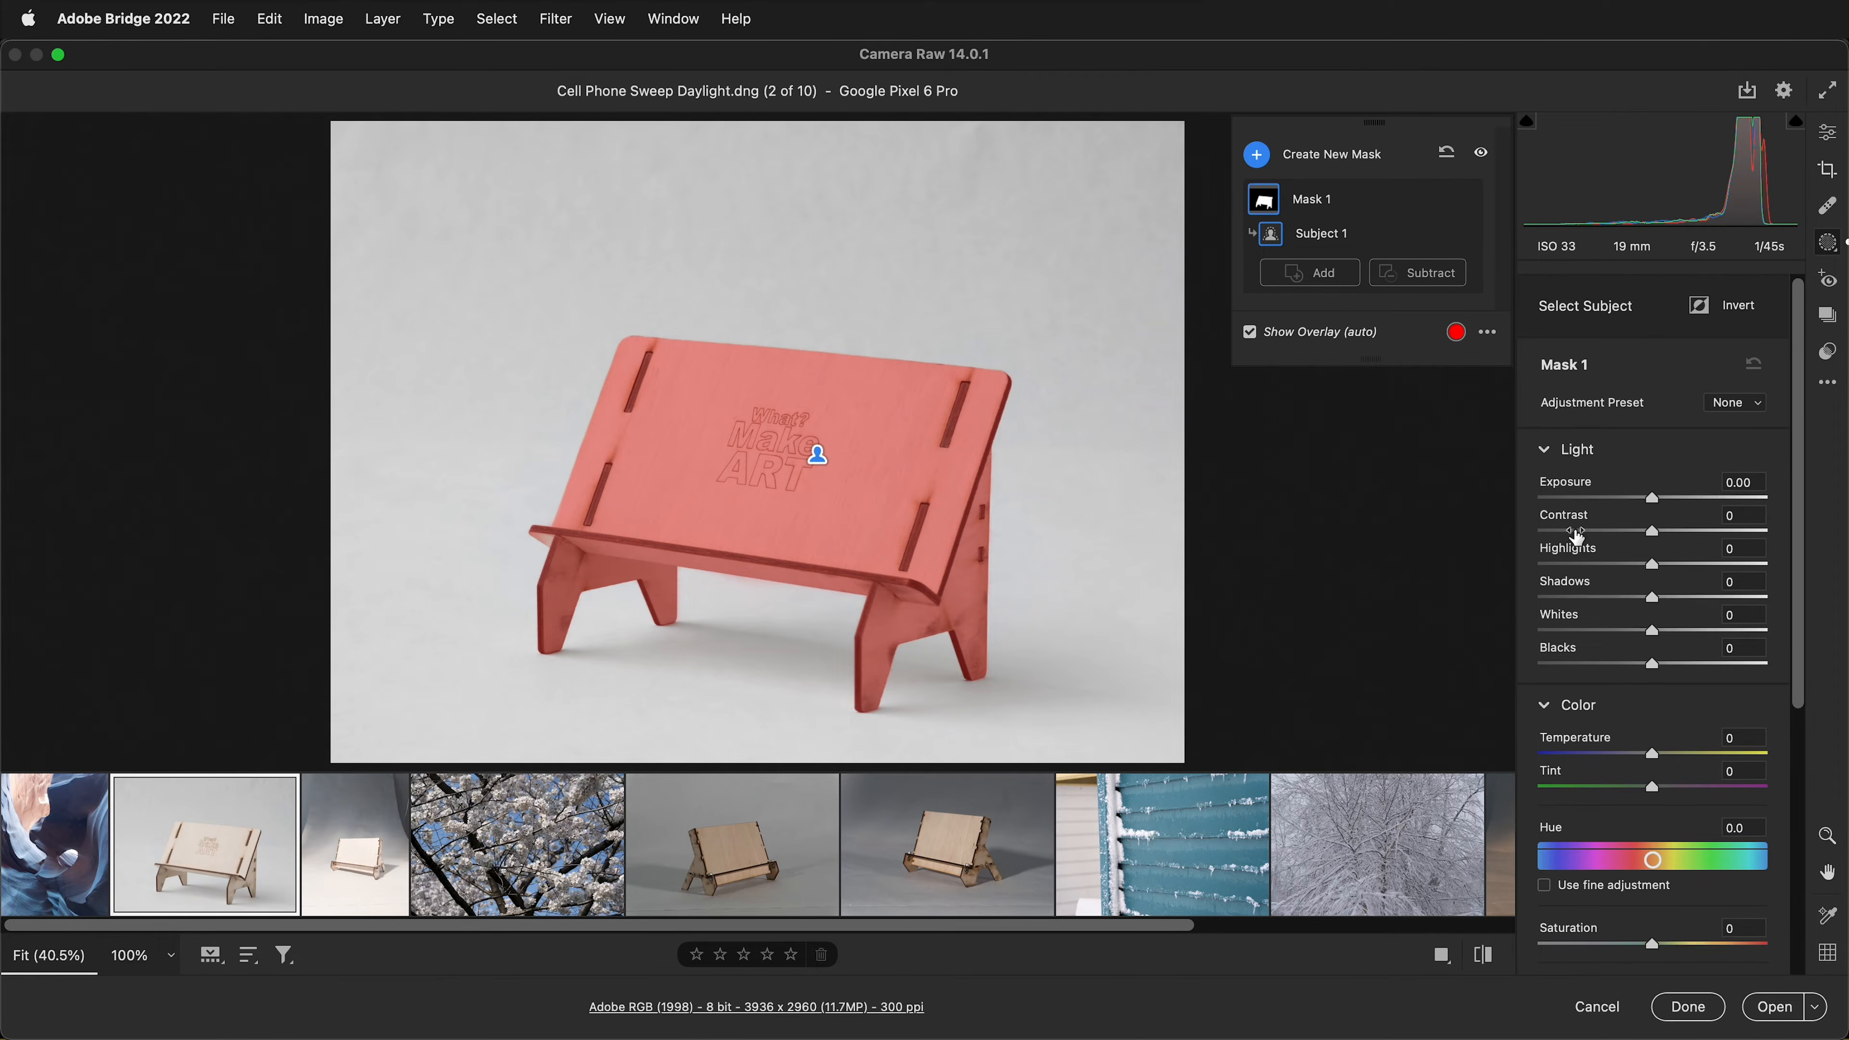
pyautogui.click(1250, 332)
pyautogui.moveTo(1653, 860); pyautogui.dragTo(1579, 860)
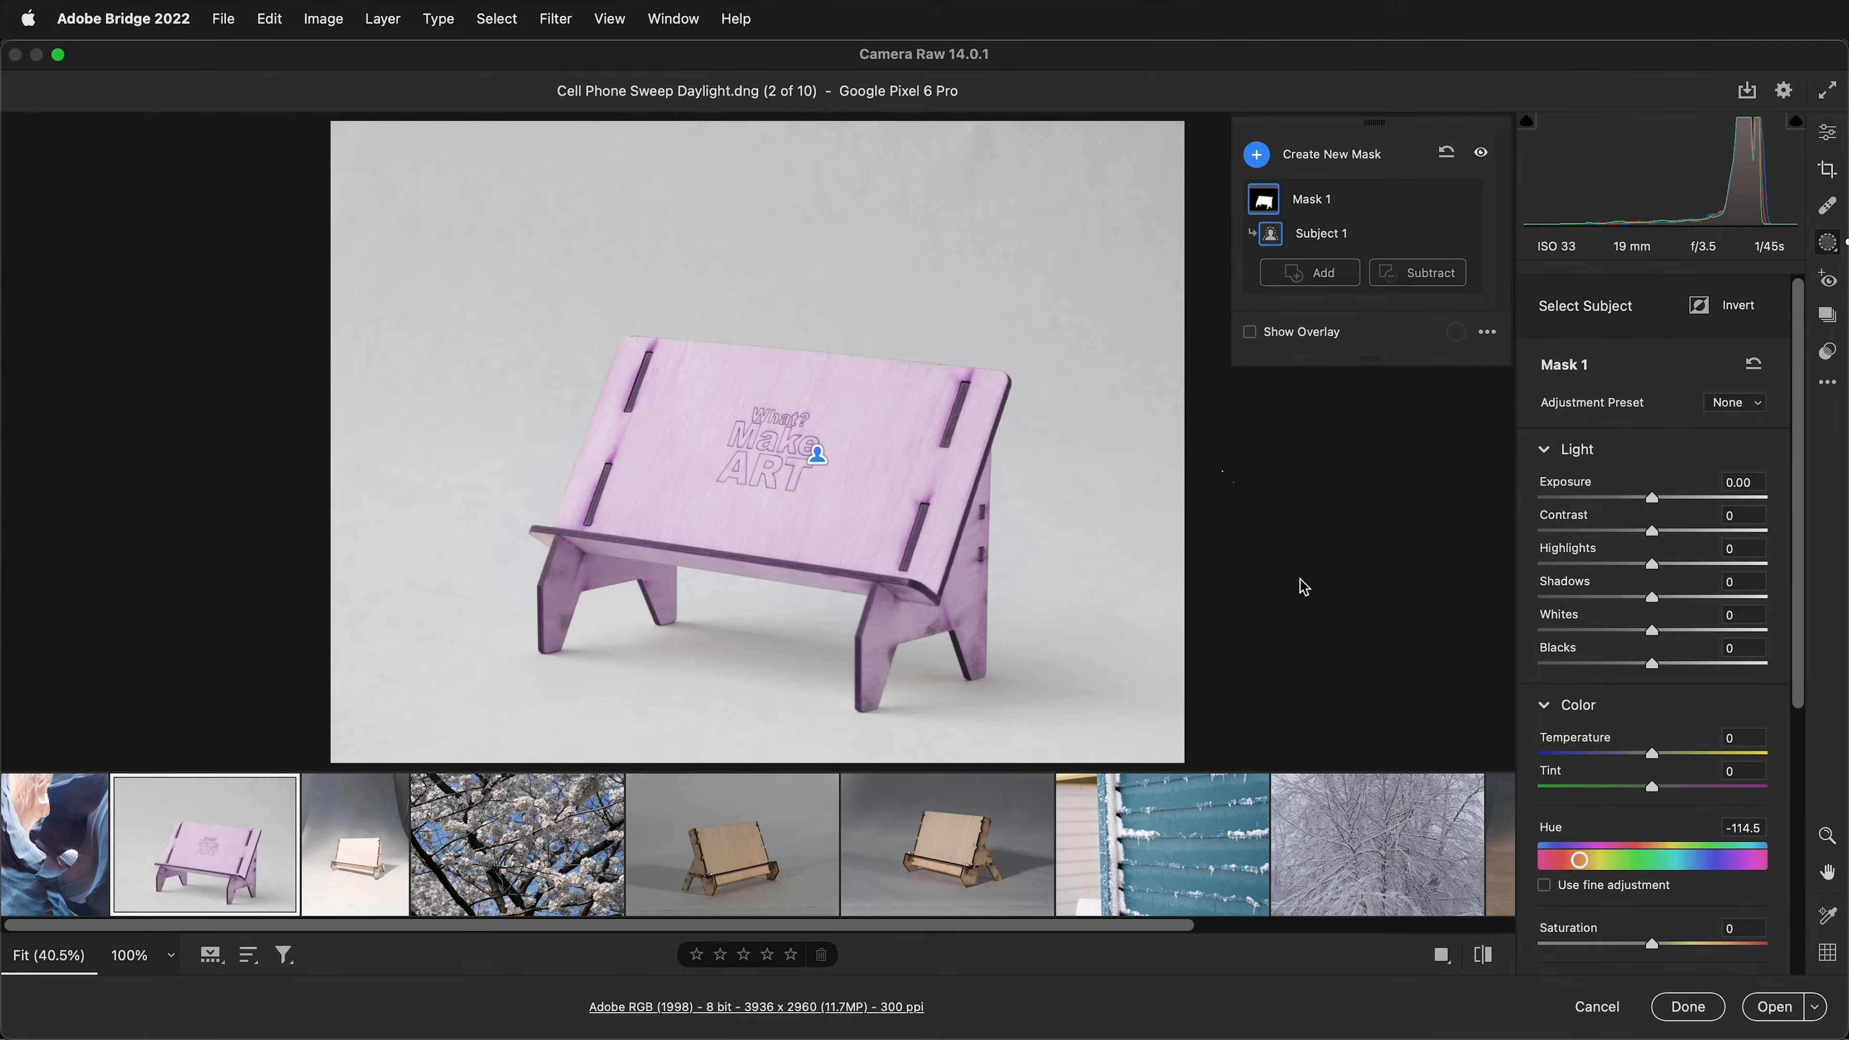
# Step: On Canyon.dng, create a Color Range mask of the sunlit peach rock wall, using several colour samples across it
pyautogui.press('Left')
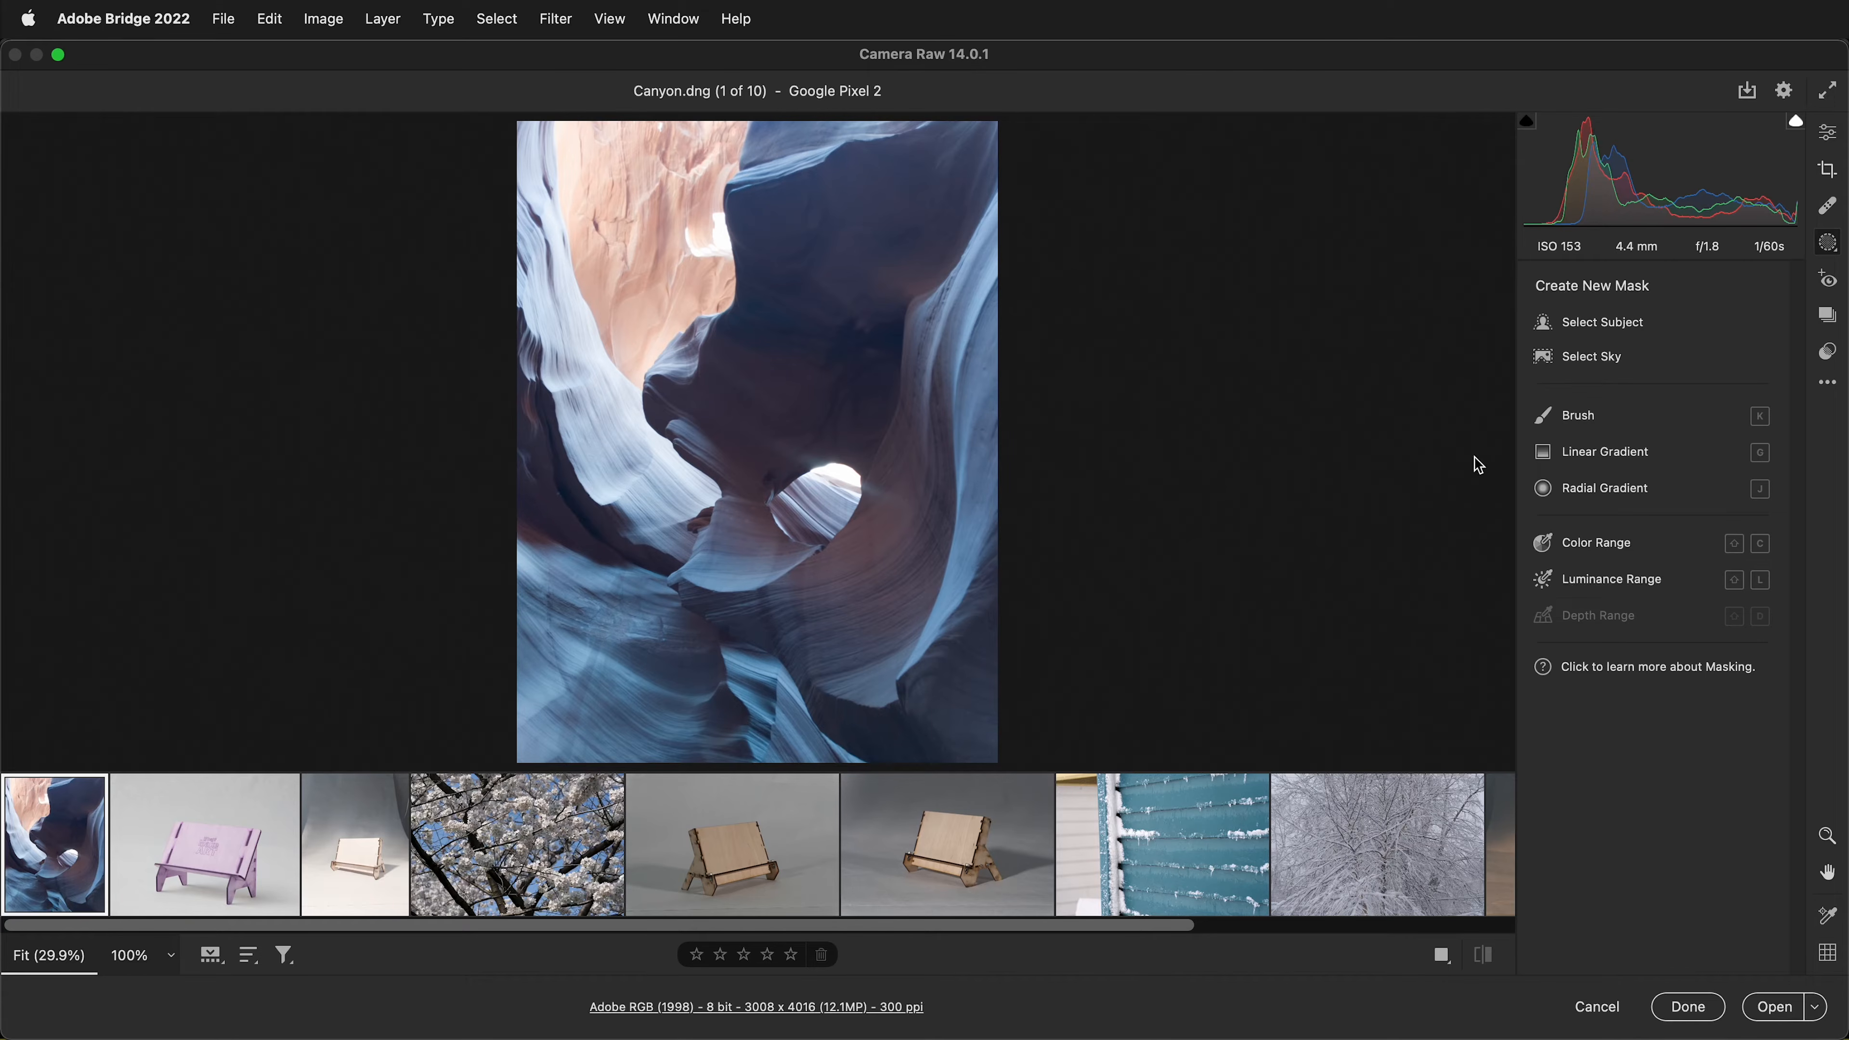
pyautogui.click(1593, 544)
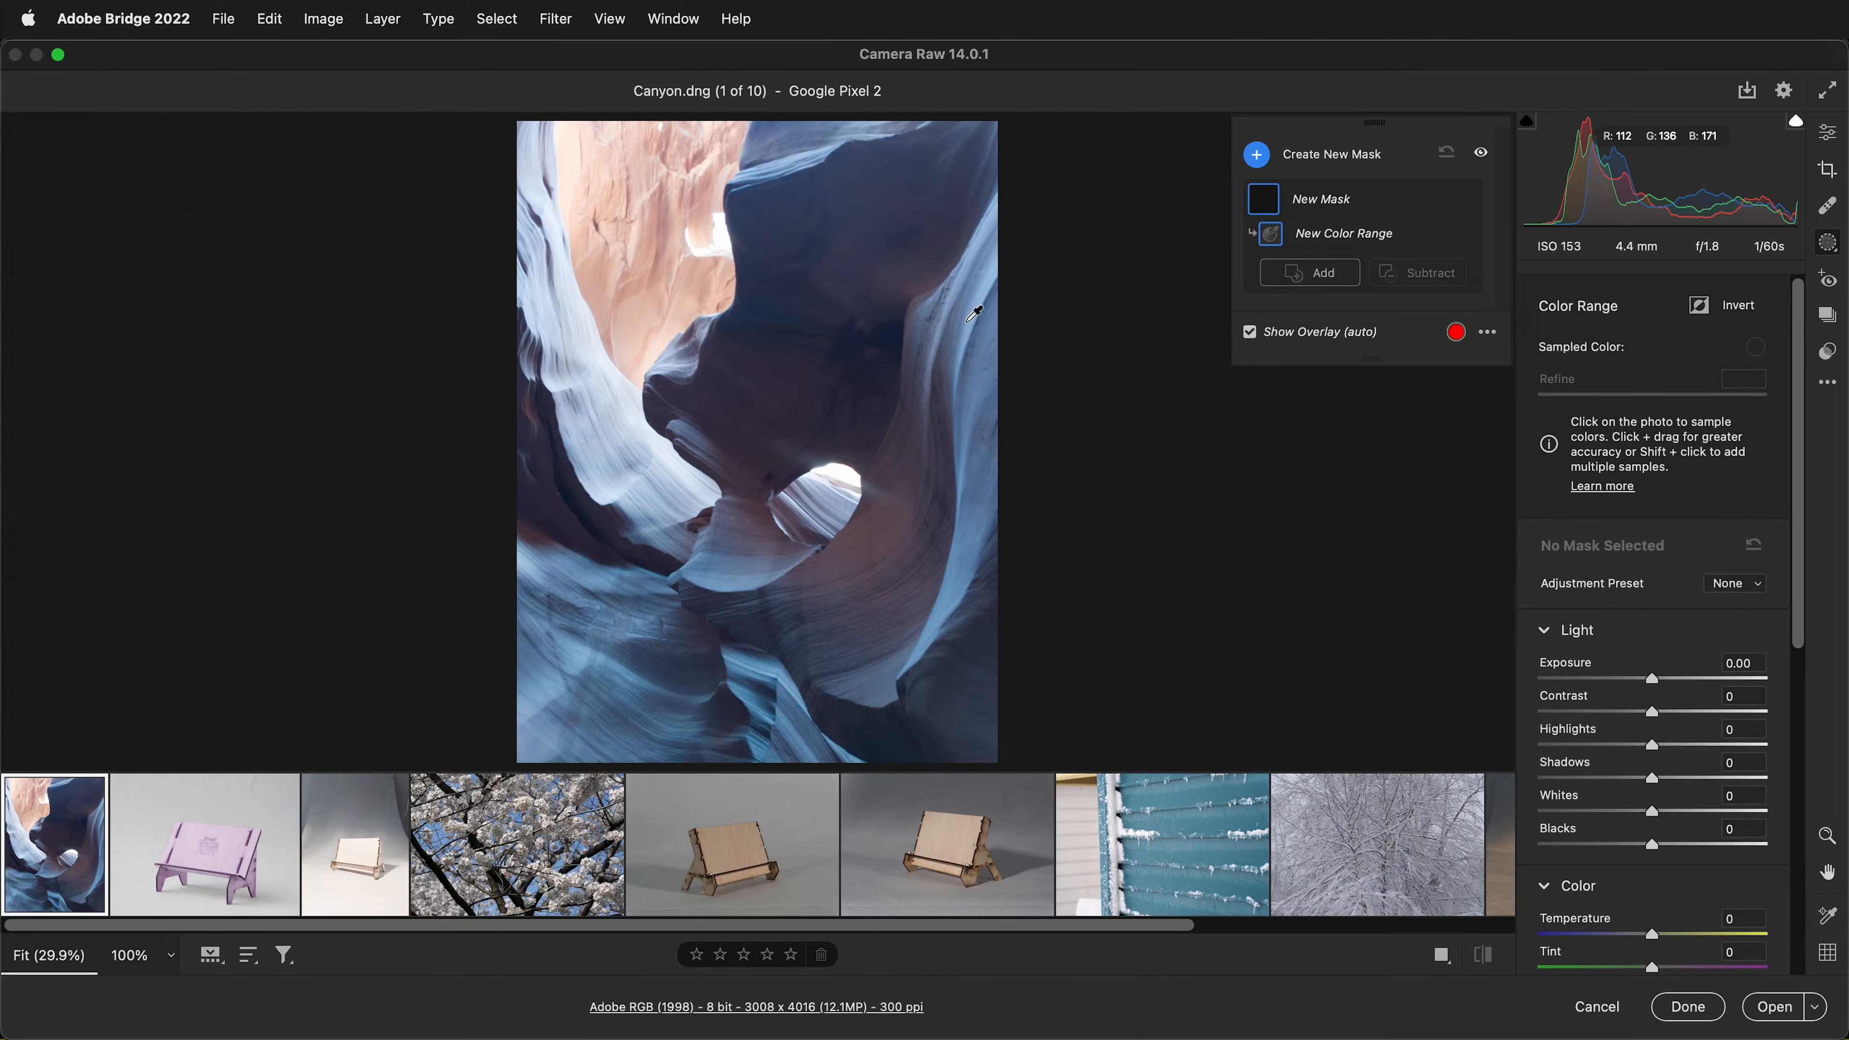
pyautogui.moveTo(589, 171); pyautogui.dragTo(662, 312)
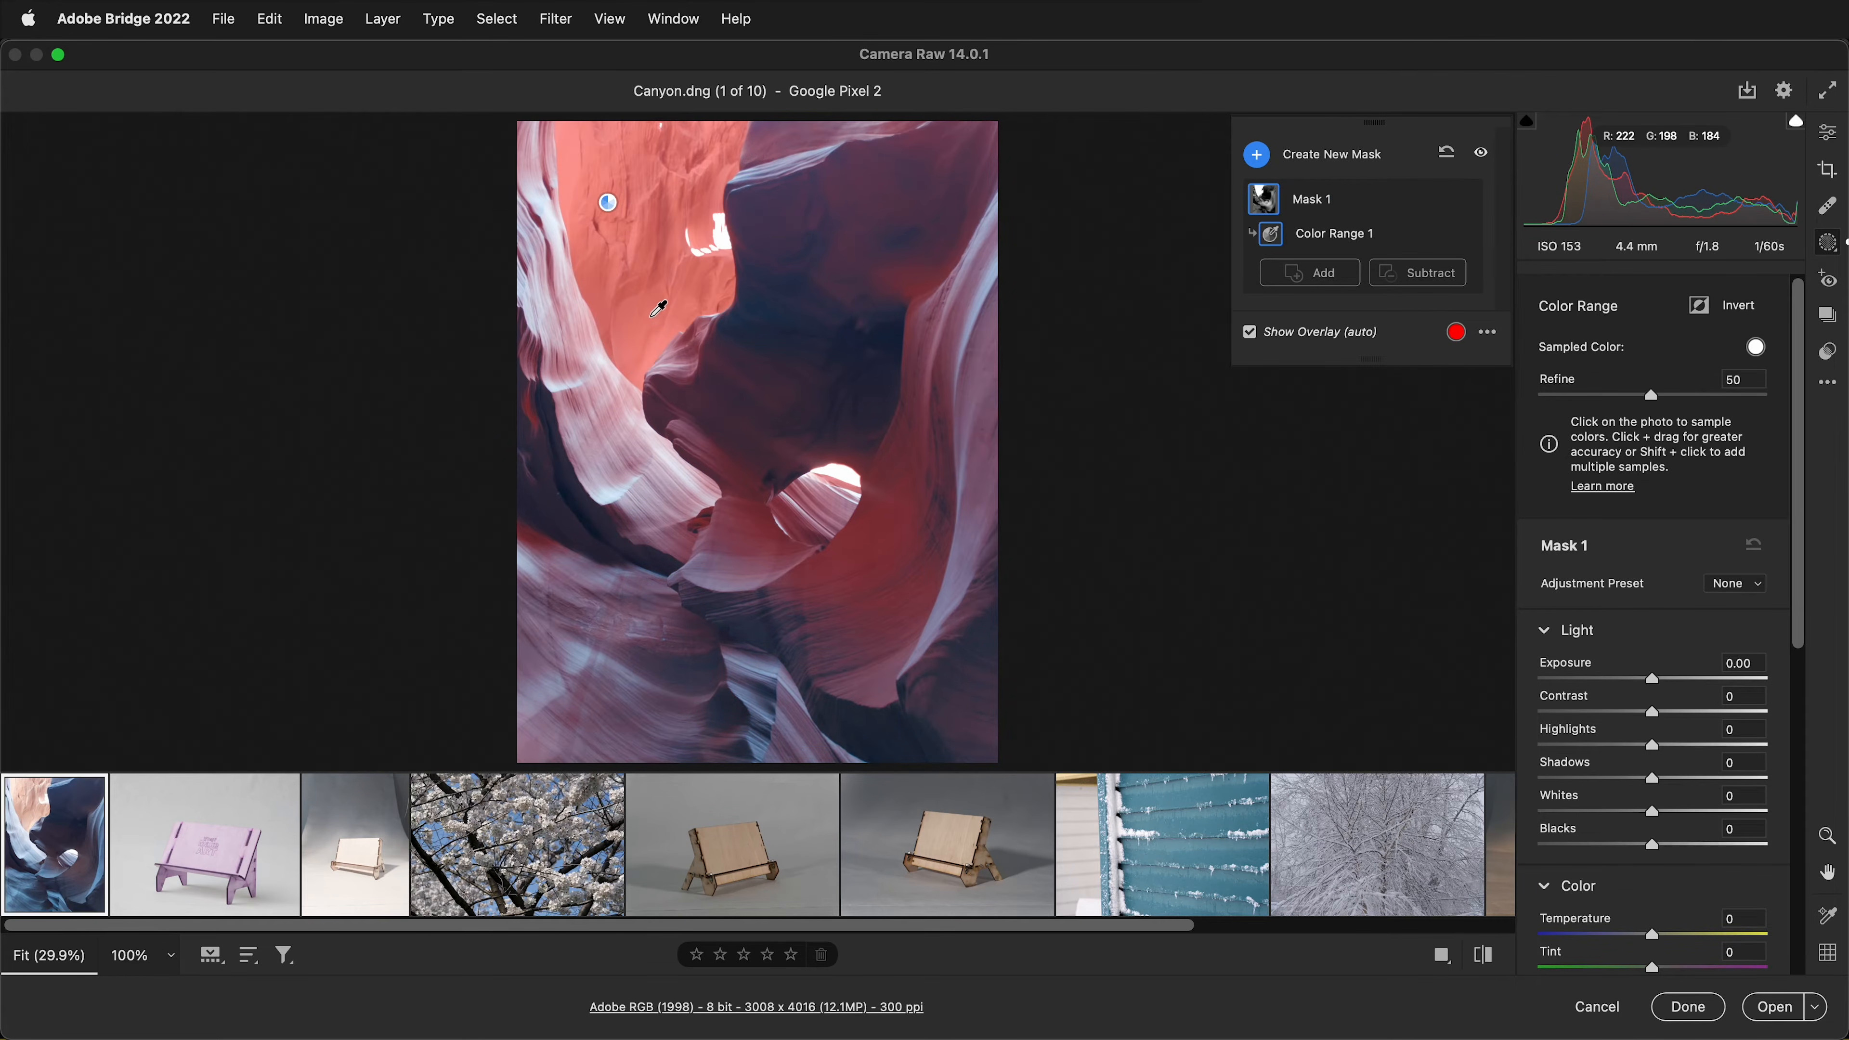
pyautogui.click(651, 316)
pyautogui.keyDown('shift'); pyautogui.click(683, 155); pyautogui.keyUp('shift')
pyautogui.keyDown('shift'); pyautogui.click(606, 173); pyautogui.keyUp('shift')
pyautogui.keyDown('shift'); pyautogui.click(706, 293); pyautogui.keyUp('shift')
pyautogui.keyDown('shift'); pyautogui.click(622, 277); pyautogui.keyUp('shift')
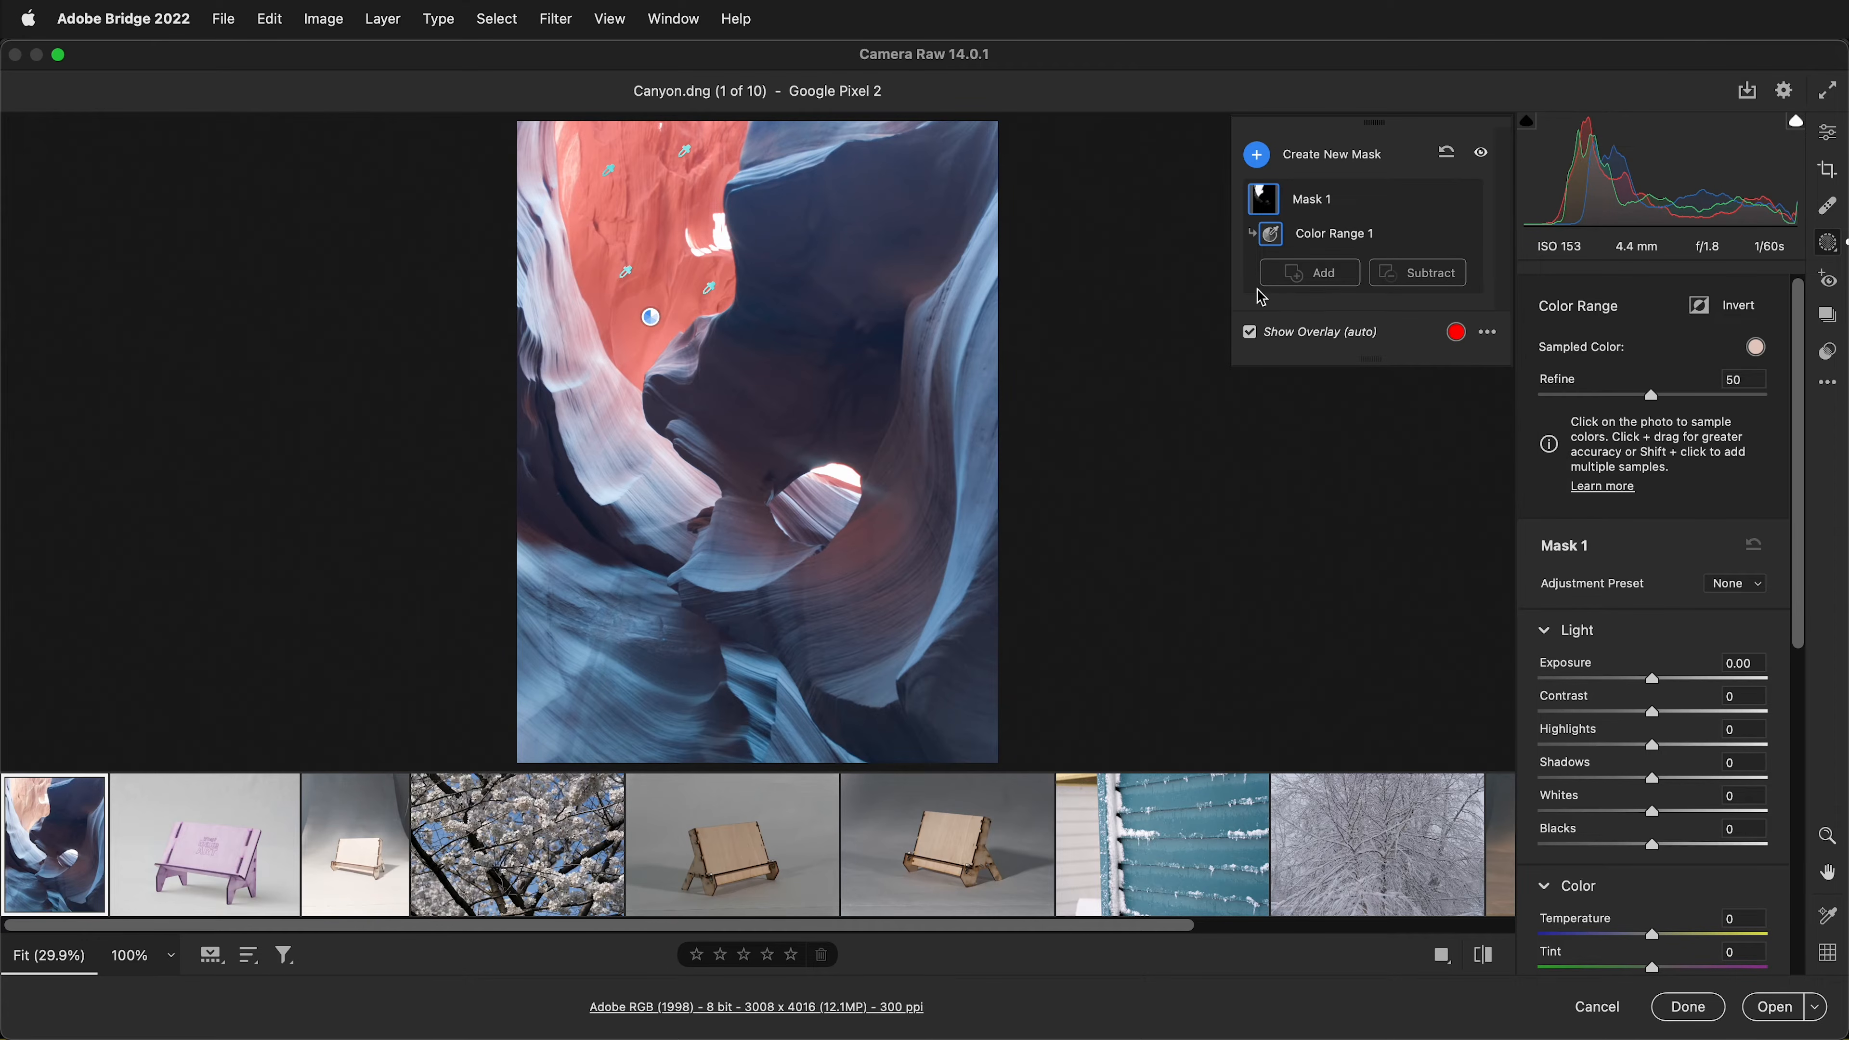
# Step: Invert the Color Range mask to cover the canyon around the sunlit wall, and check its coverage with the overlay
pyautogui.click(1258, 339)
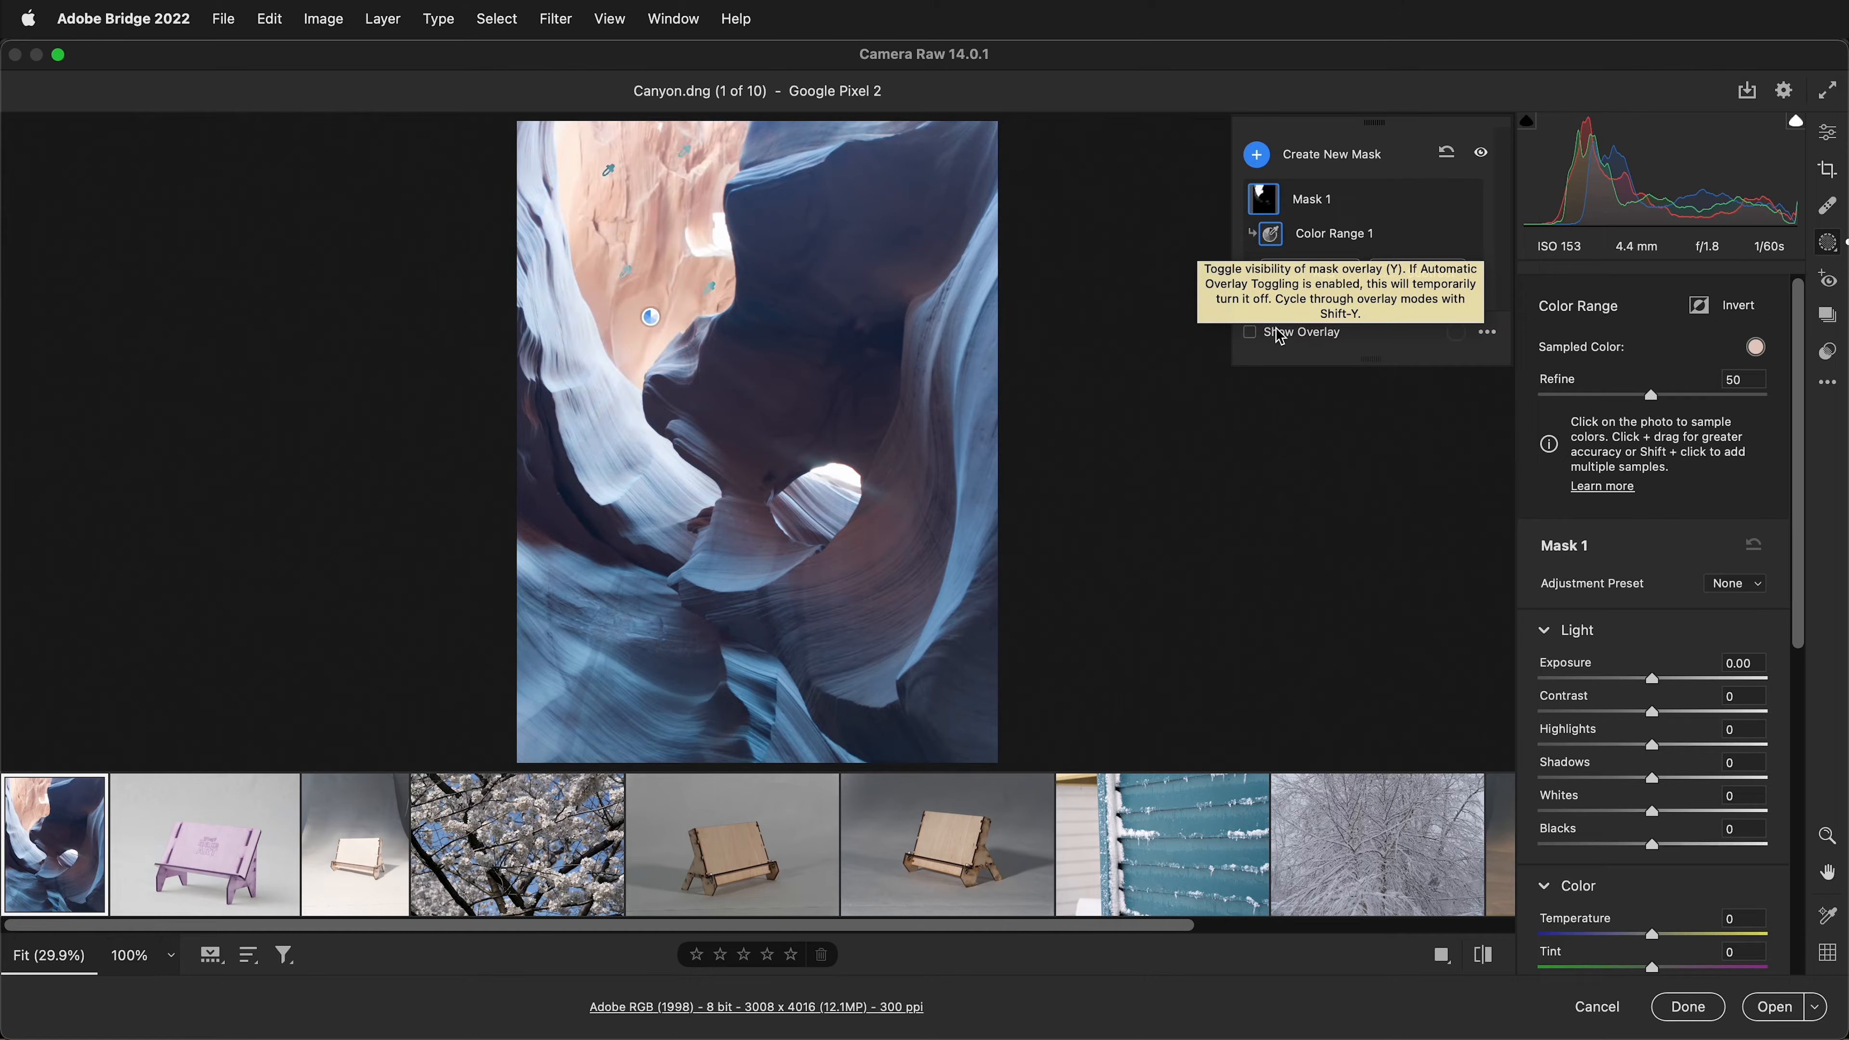
pyautogui.click(1701, 307)
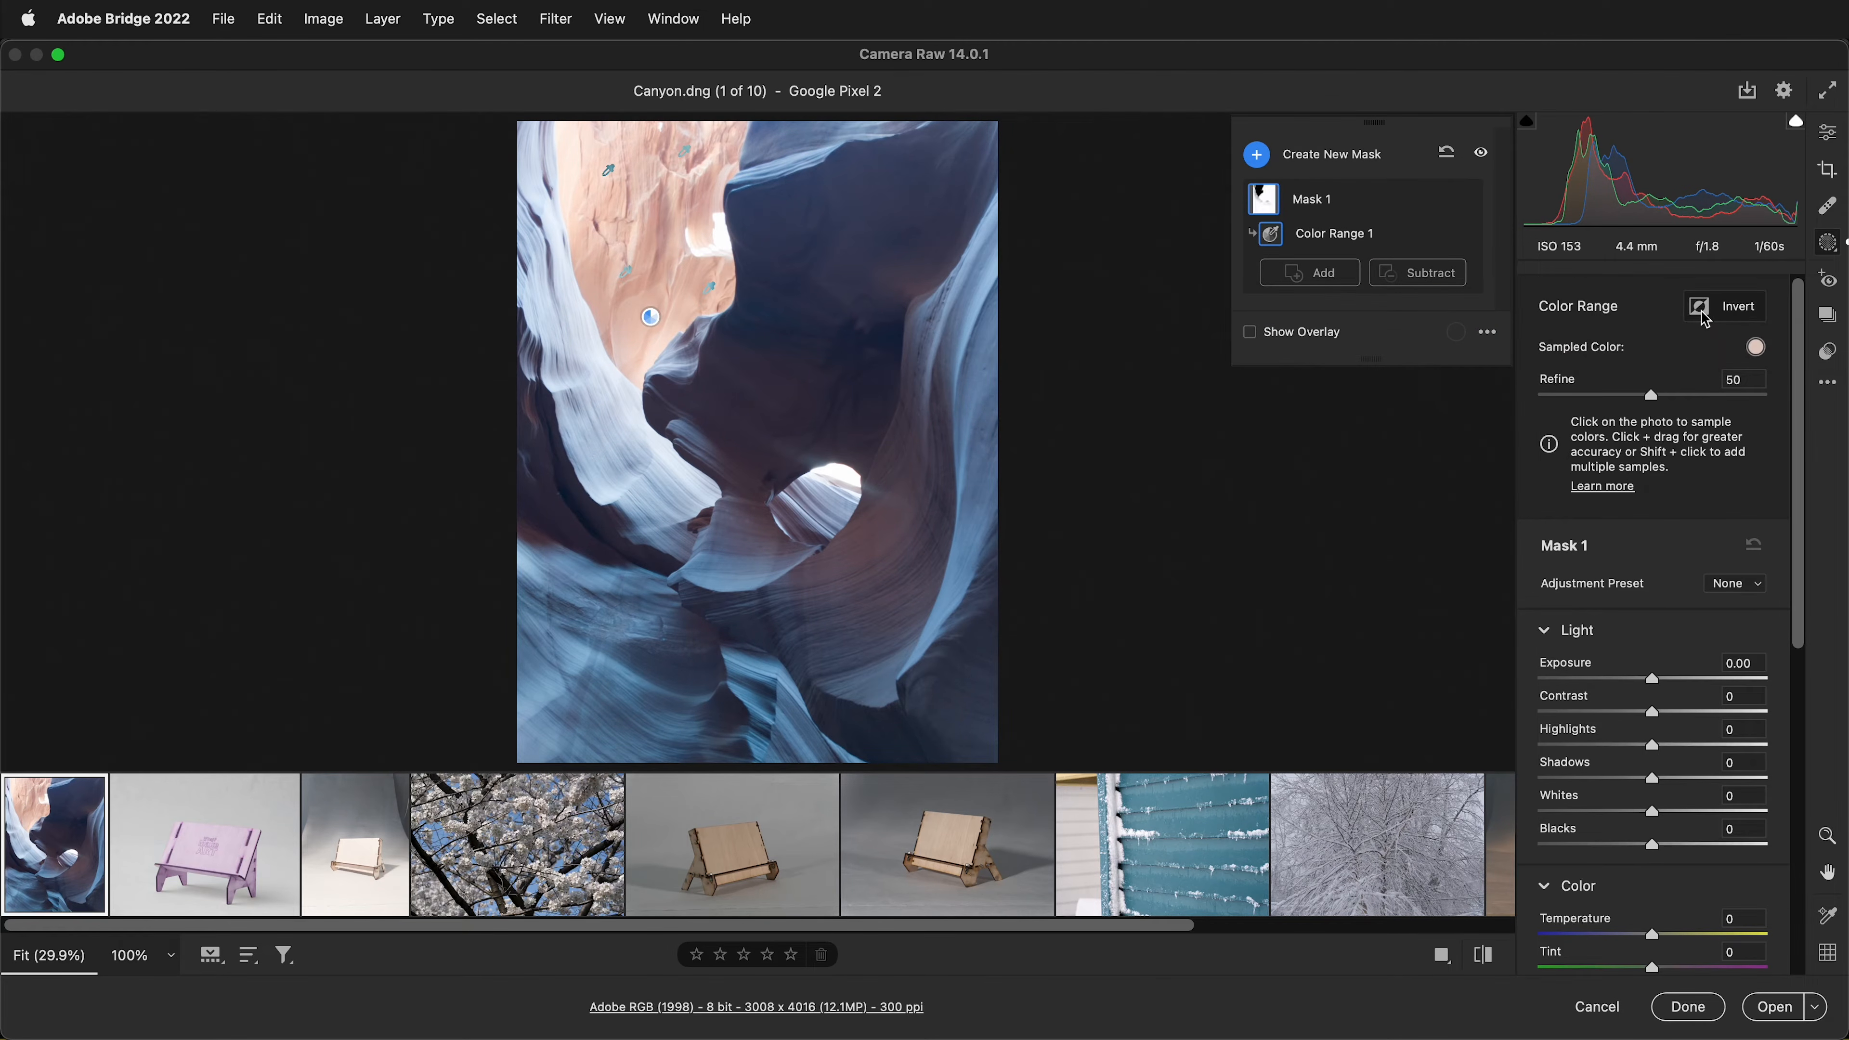
pyautogui.click(1260, 339)
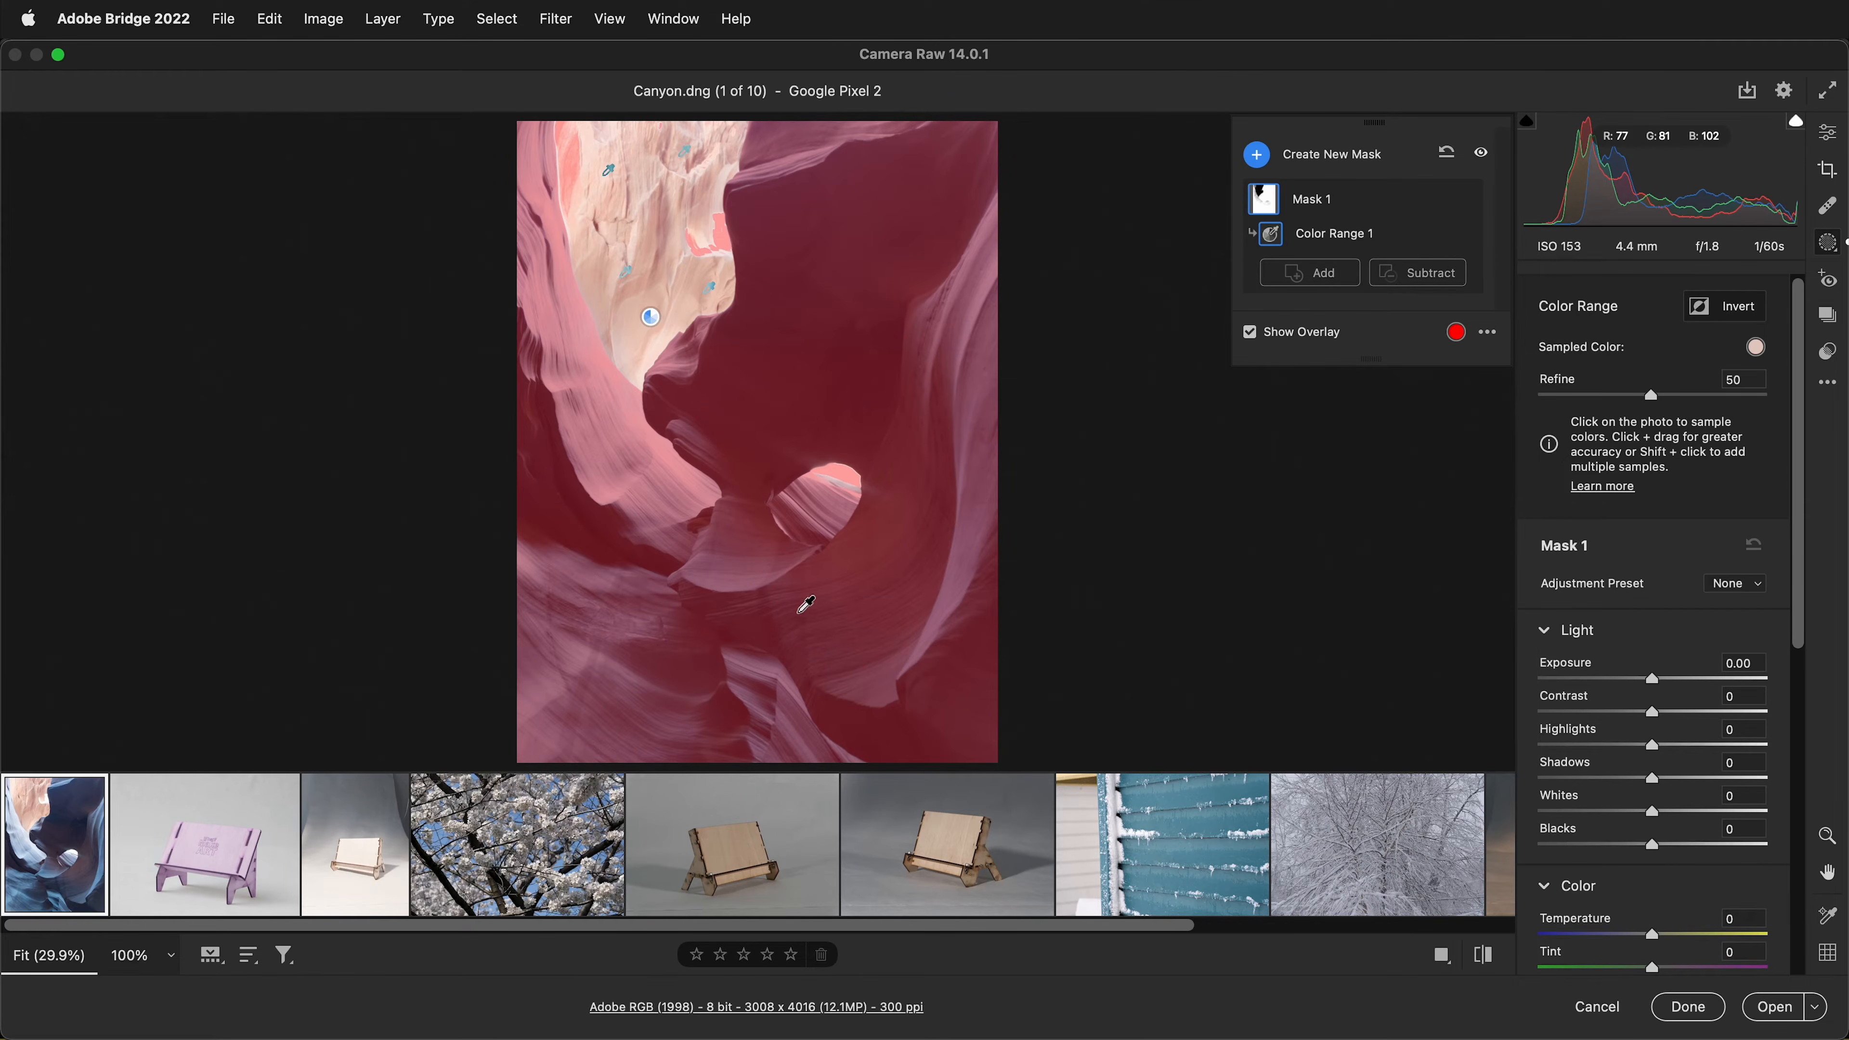
pyautogui.click(1252, 335)
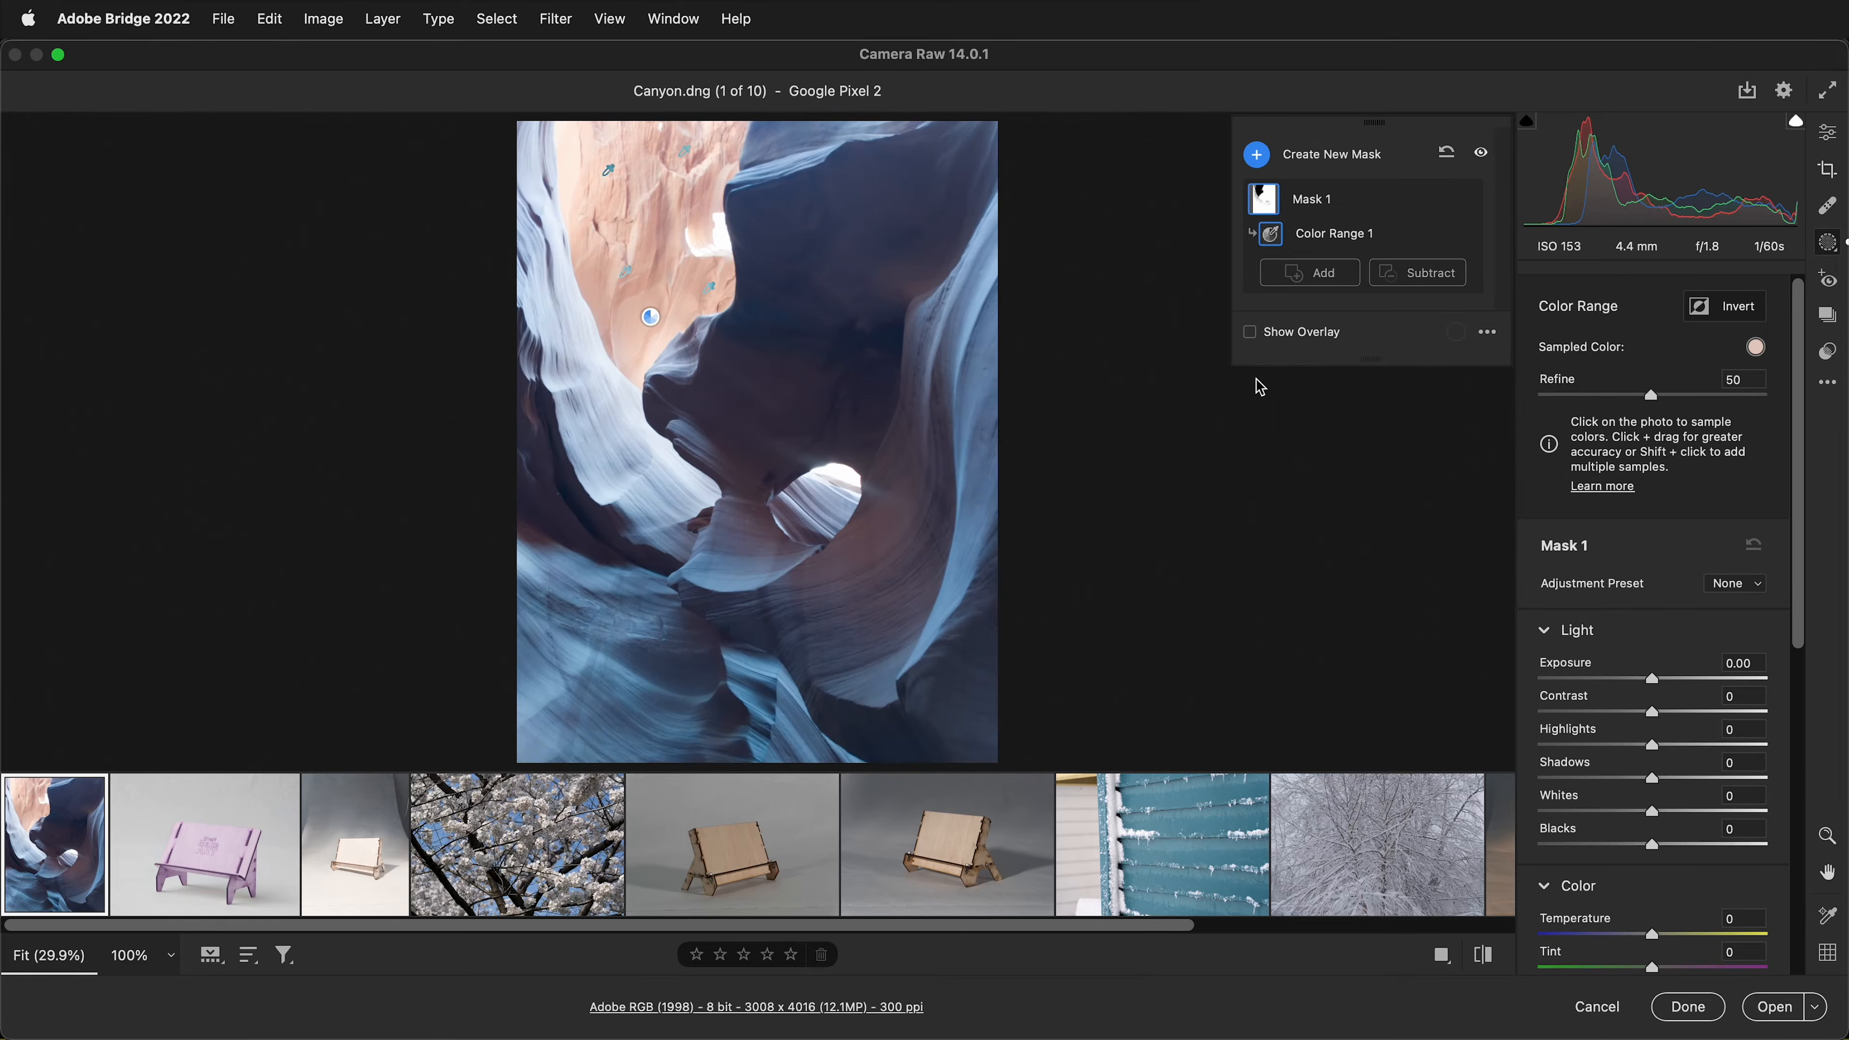
# Step: Warm the masked blue canyon walls with Temperature +53 and Tint +25, and raise their Texture slightly
pyautogui.scroll(-2, 1598, 844)
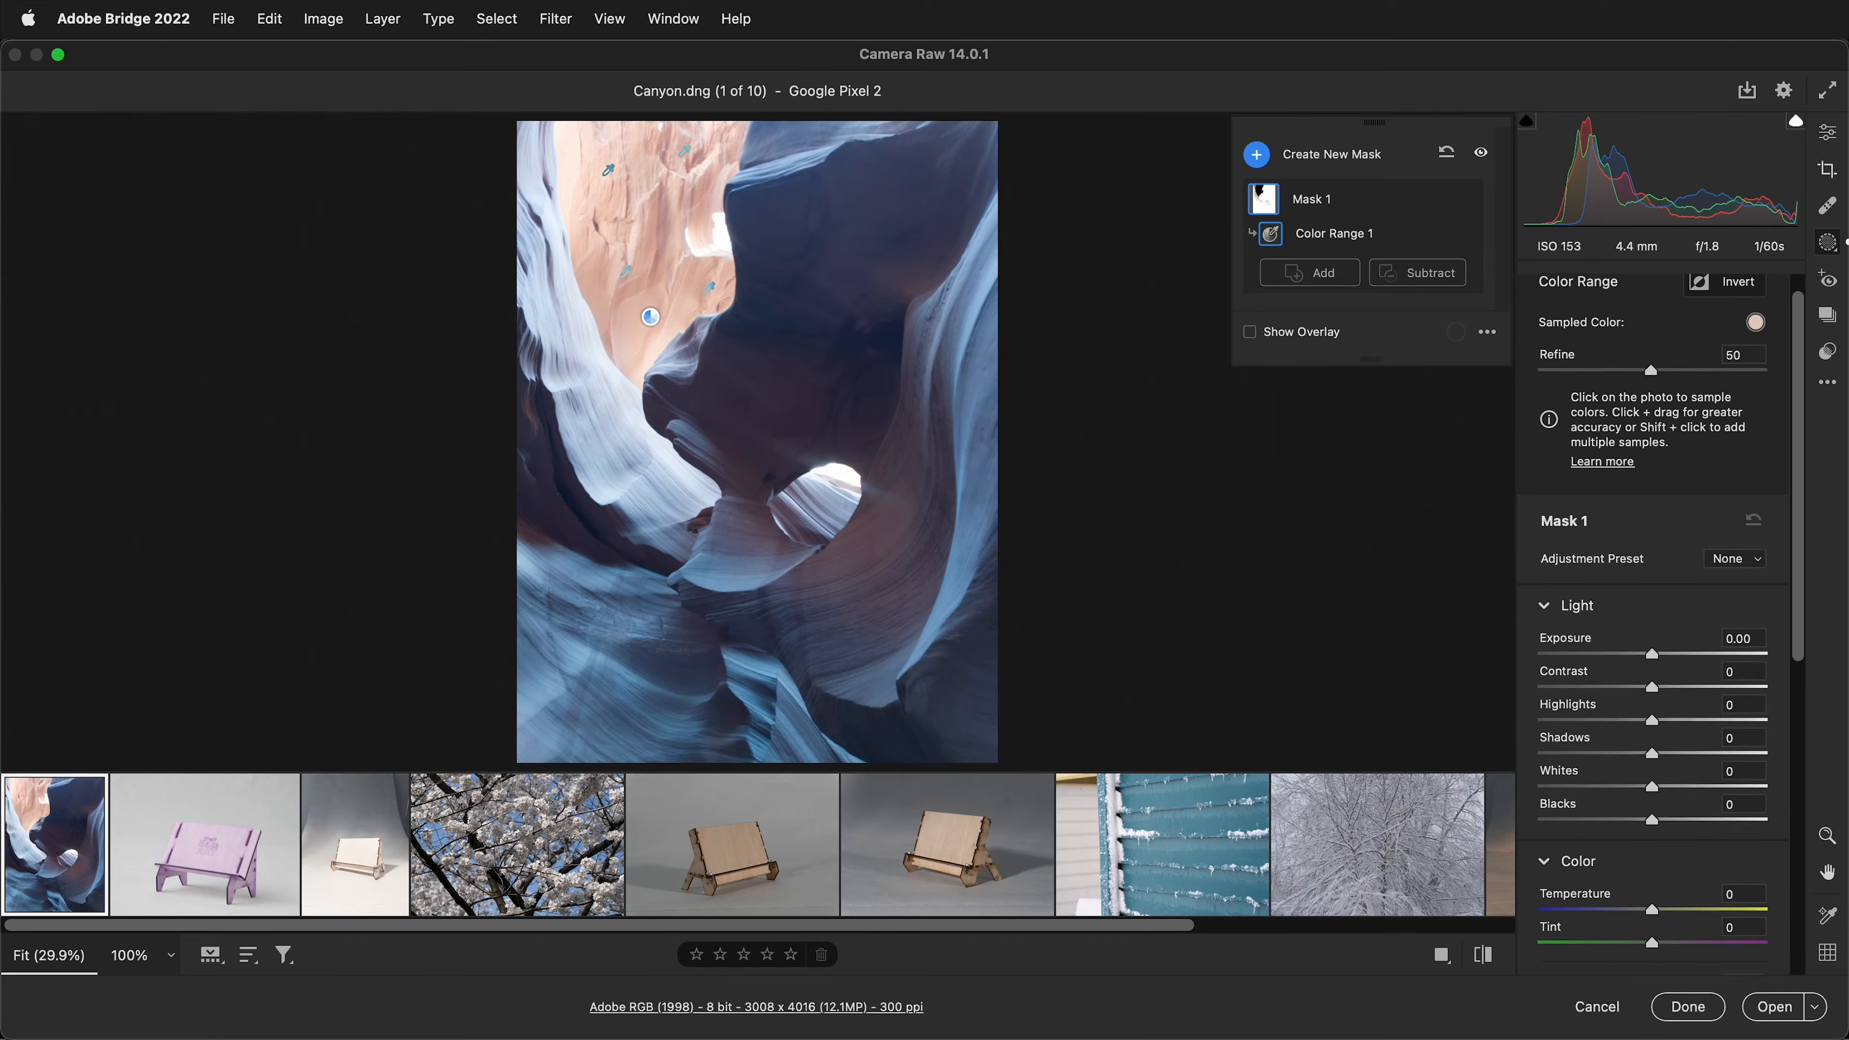
pyautogui.scroll(-3, 1598, 844)
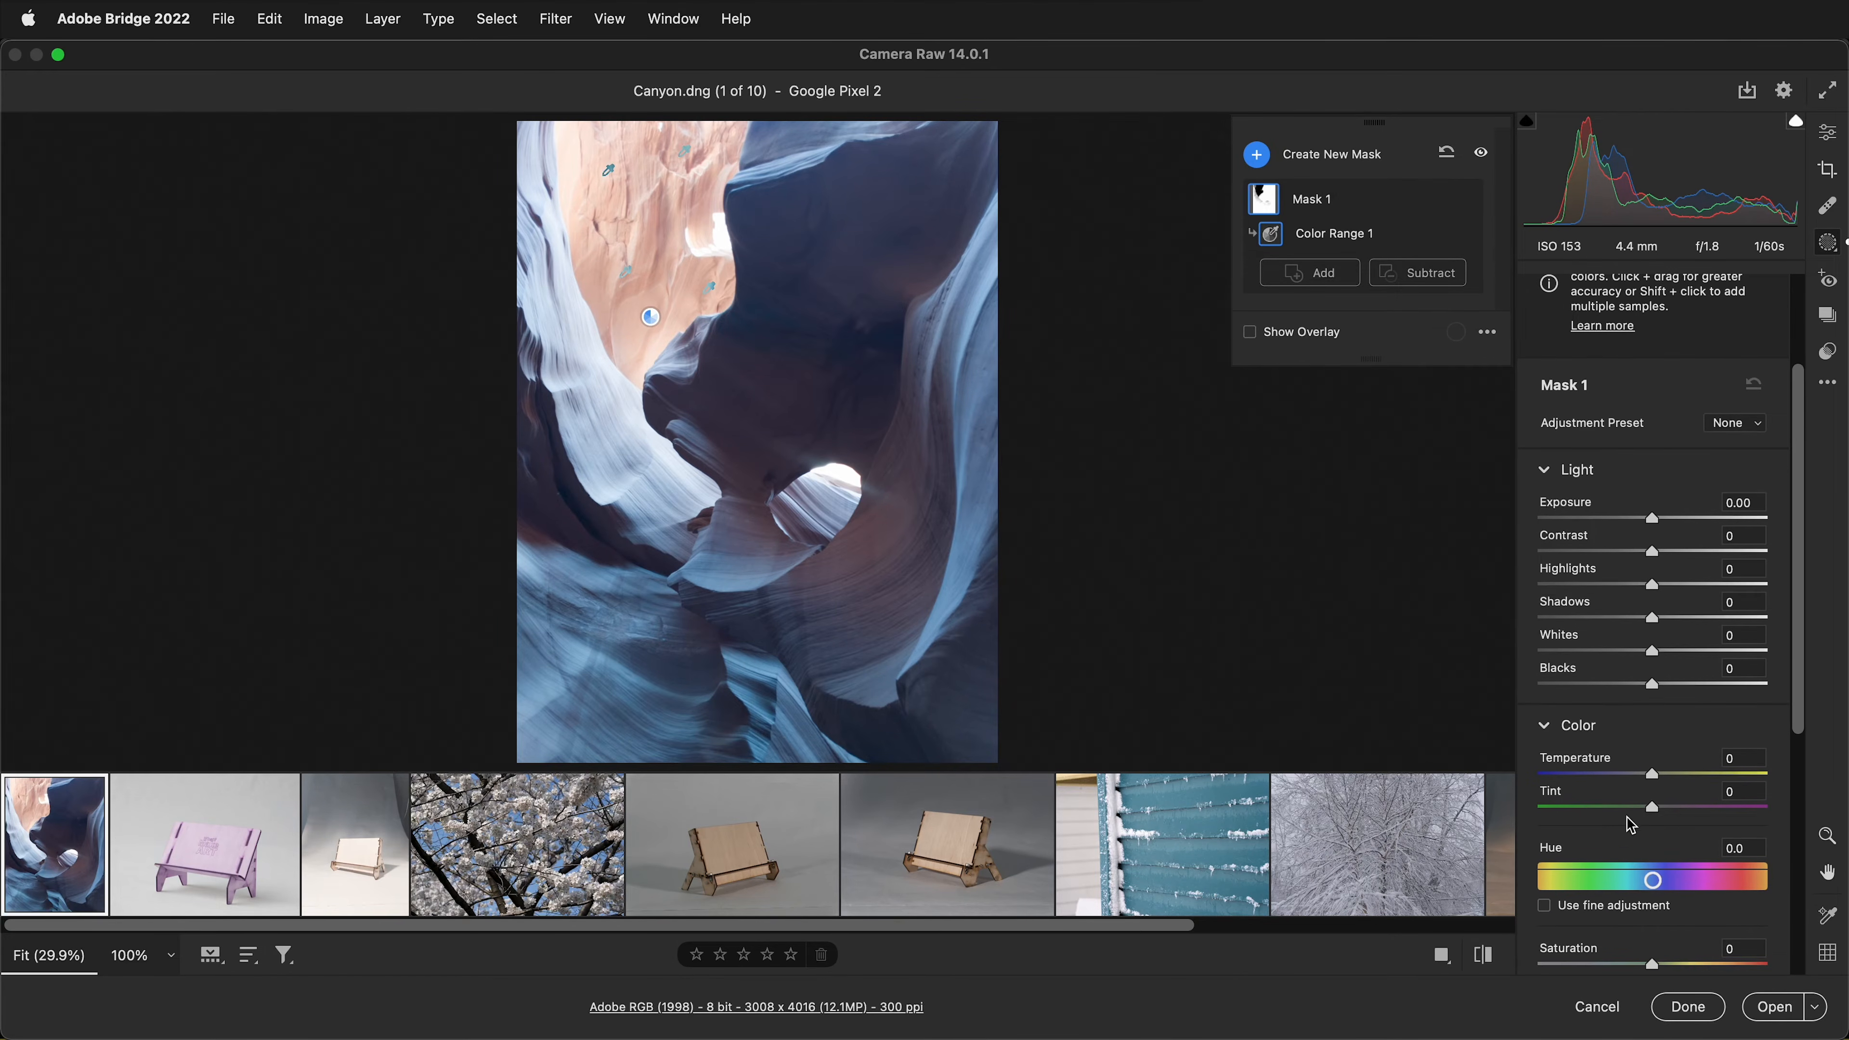
pyautogui.moveTo(1652, 807); pyautogui.dragTo(1719, 781)
pyautogui.scroll(-4, 1634, 851)
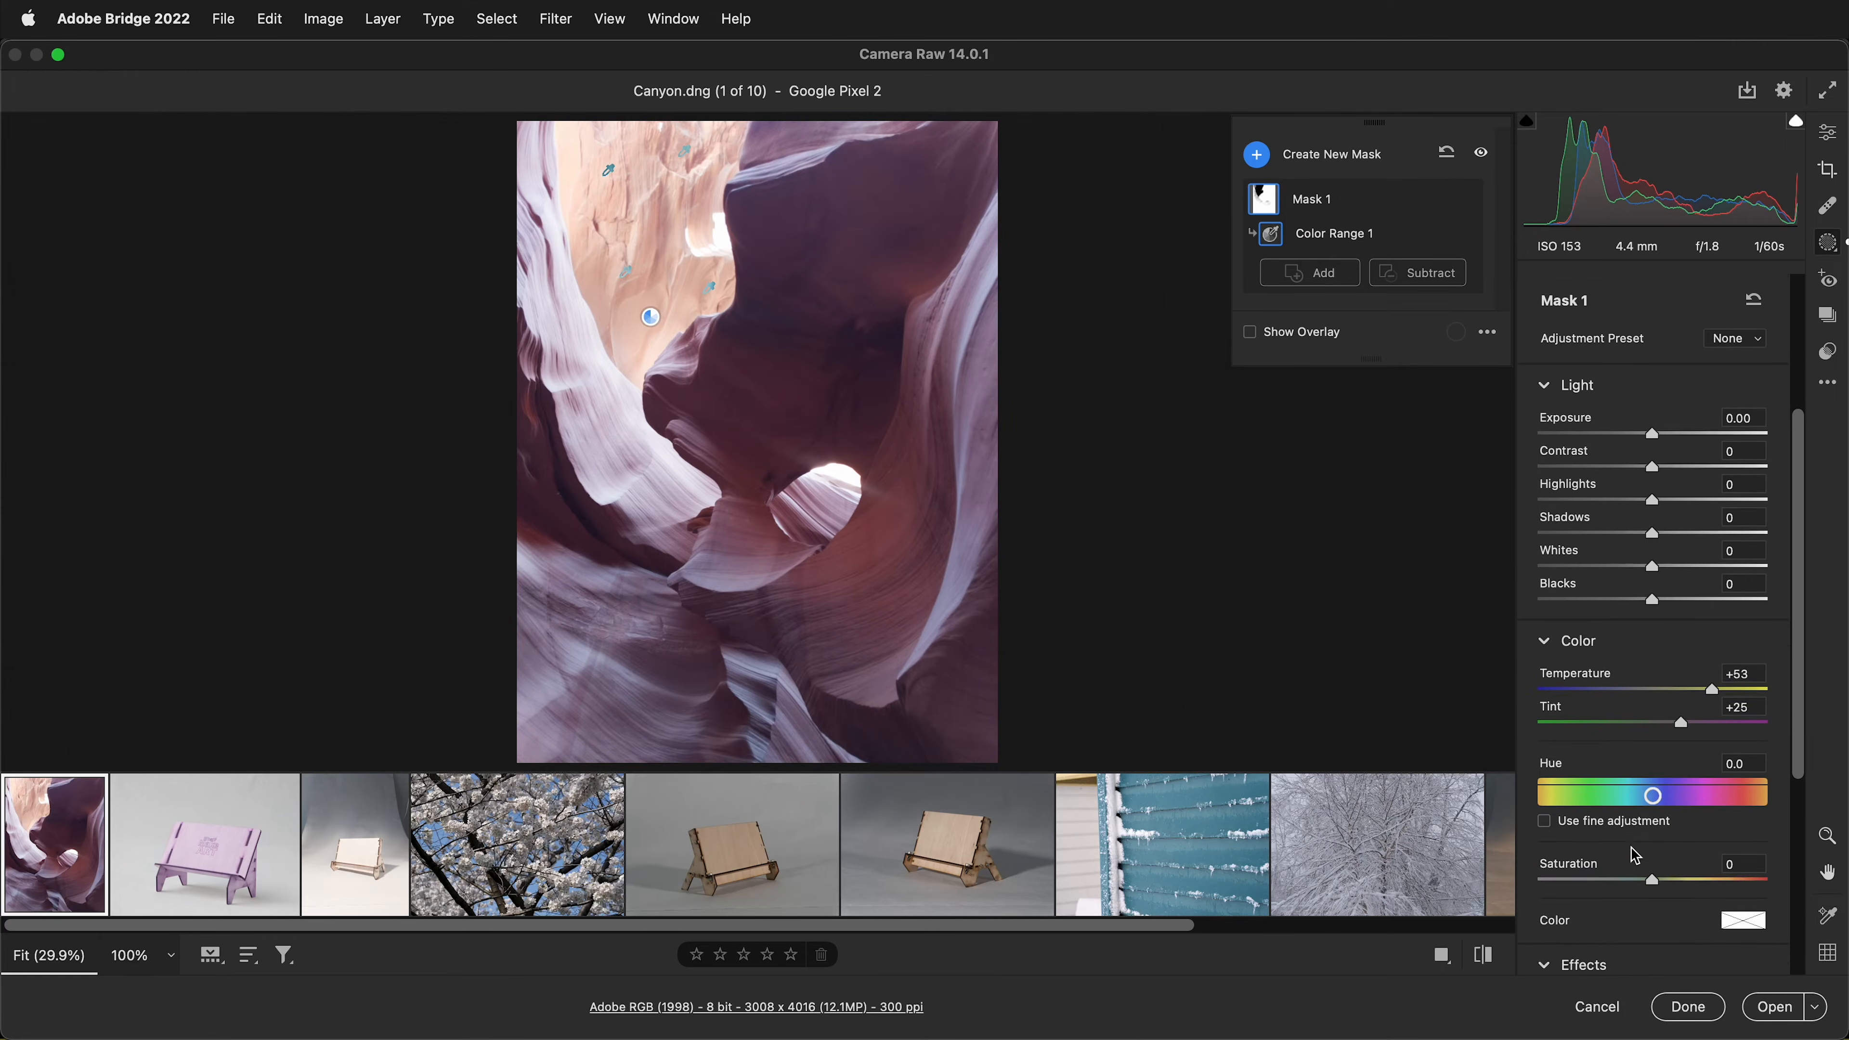
pyautogui.scroll(-8, 1635, 851)
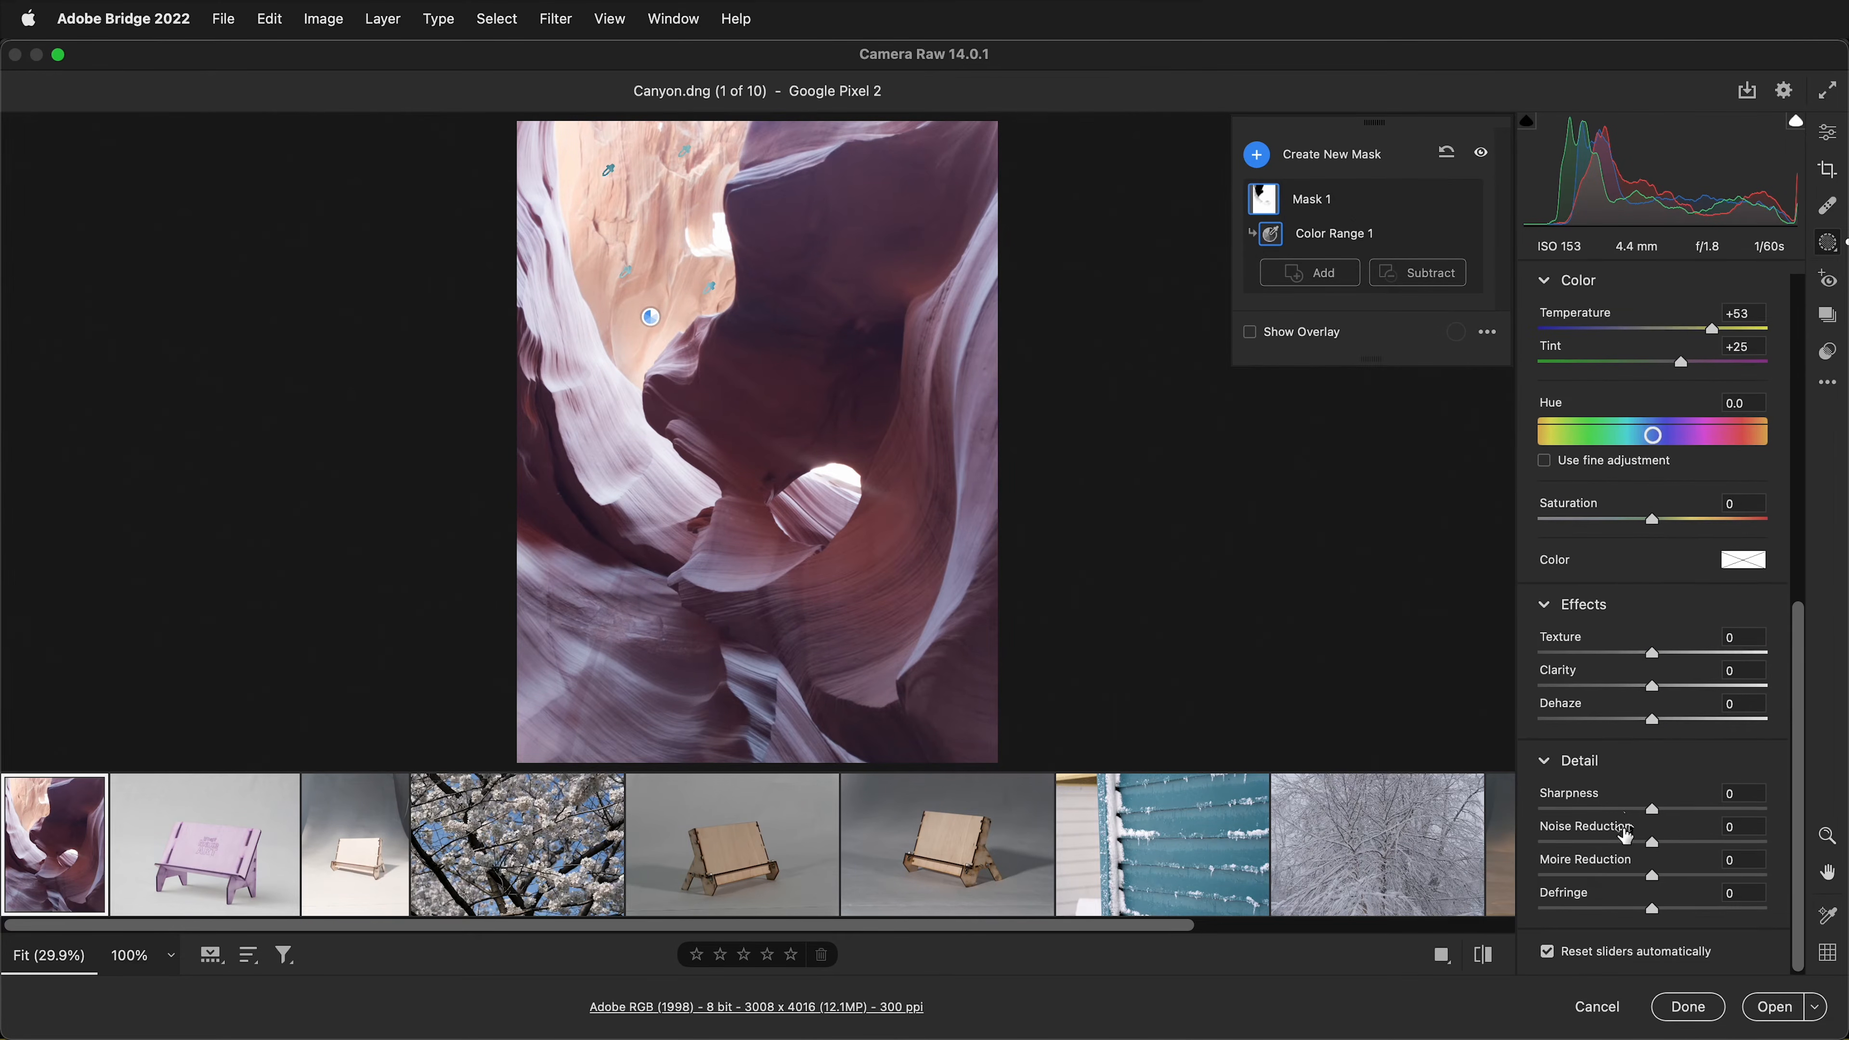
pyautogui.moveTo(1652, 652); pyautogui.dragTo(1663, 653)
# Step: Set the canyon mask's Tint to +14, and toggle all masks off and on to compare the photo
pyautogui.scroll(1, 1658, 565)
pyautogui.scroll(1, 1659, 565)
pyautogui.moveTo(1656, 569)
pyautogui.mouseDown()
pyautogui.moveTo(1682, 575)
pyautogui.moveTo(1633, 580)
pyautogui.moveTo(1675, 548)
pyautogui.mouseUp()
pyautogui.scroll(3, 1790, 392)
pyautogui.scroll(3, 1789, 392)
pyautogui.scroll(4, 1789, 471)
pyautogui.scroll(10, 1790, 471)
pyautogui.scroll(3, 1783, 459)
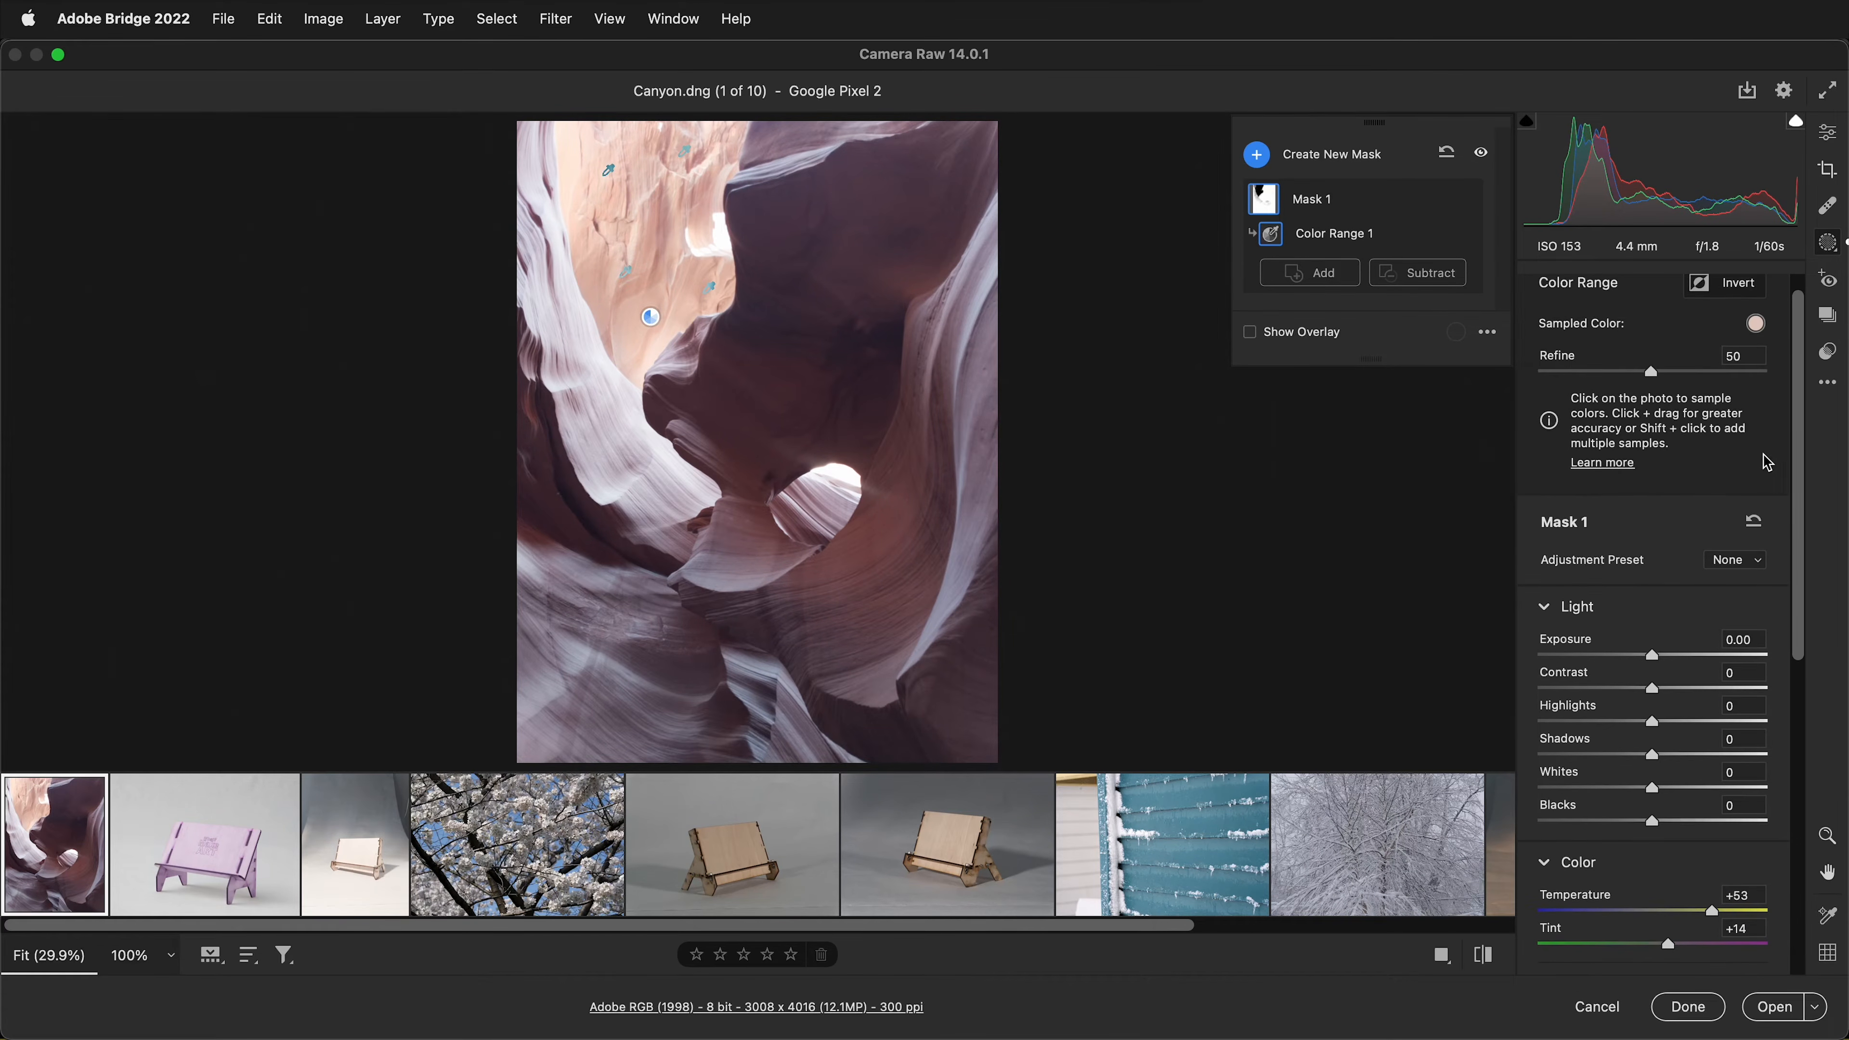
pyautogui.click(1485, 156)
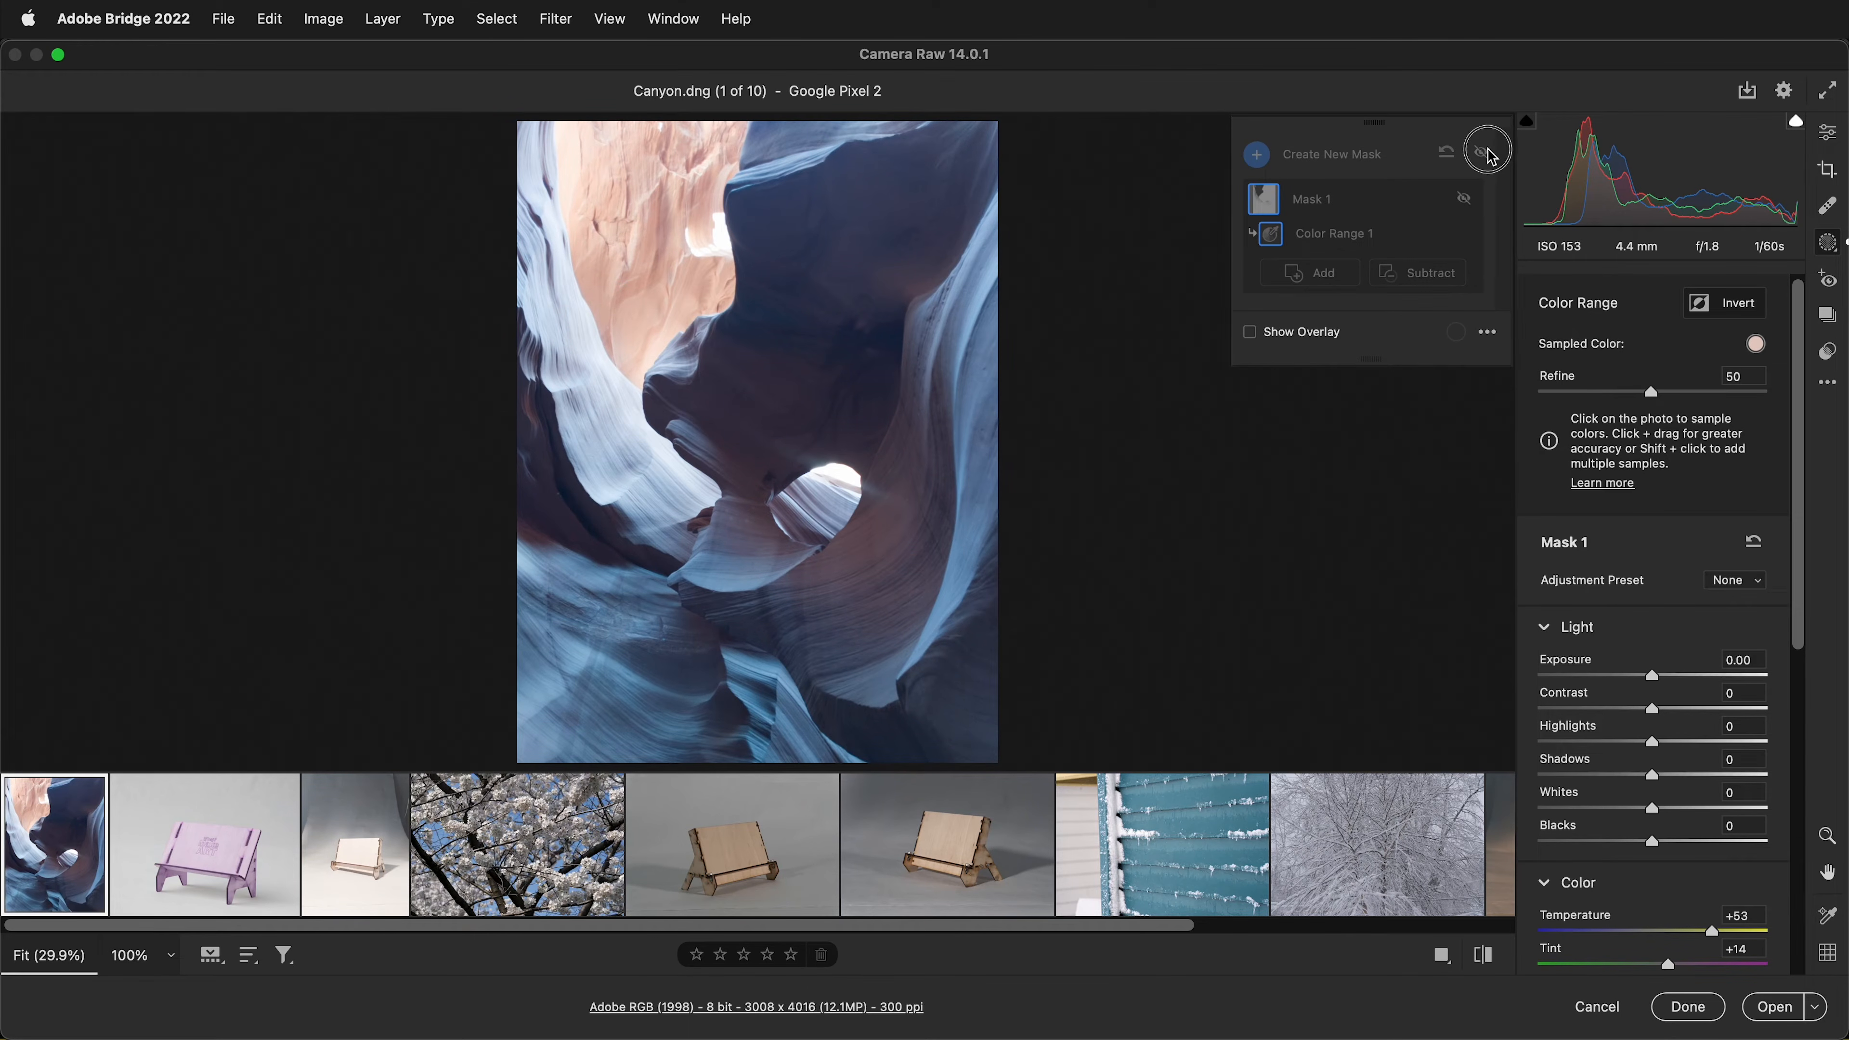
pyautogui.click(1485, 154)
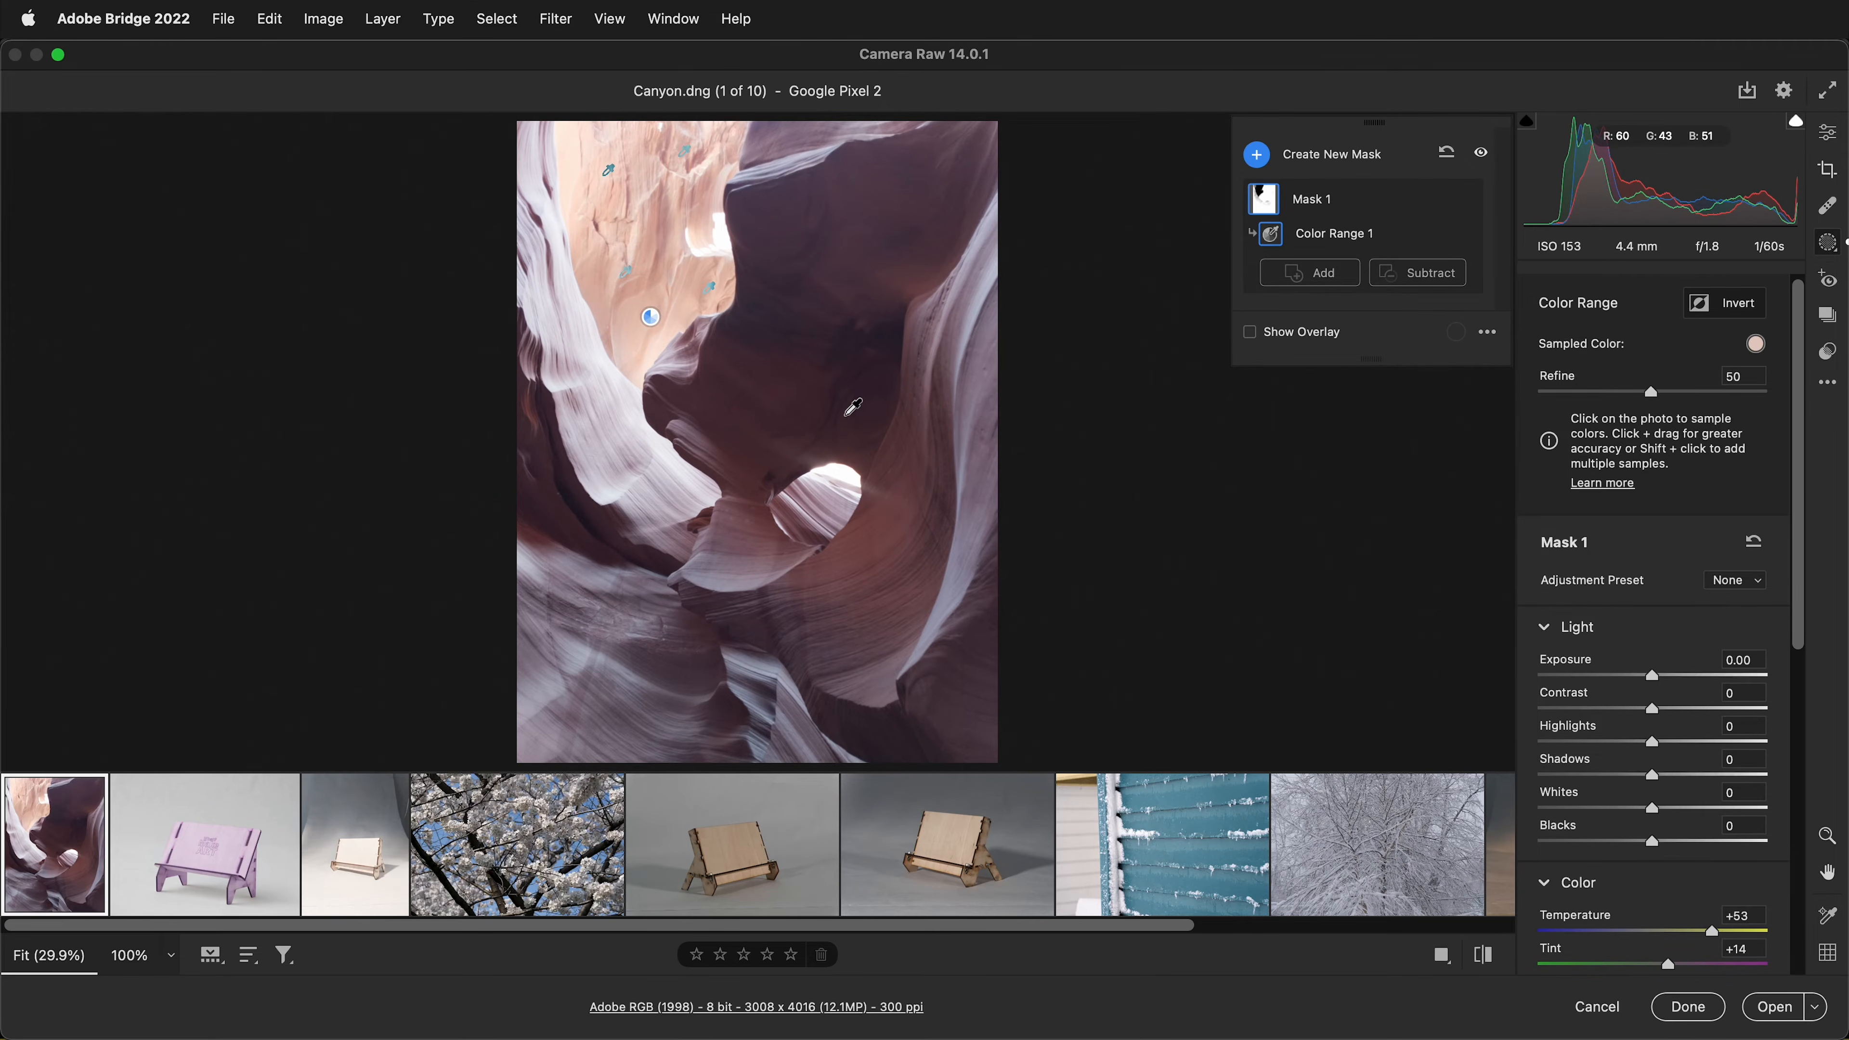
# Step: On Cherry Blossoms.dng, mask the blue sky with multiple Color Range samples and set the mask's Temperature to -50
pyautogui.click(586, 874)
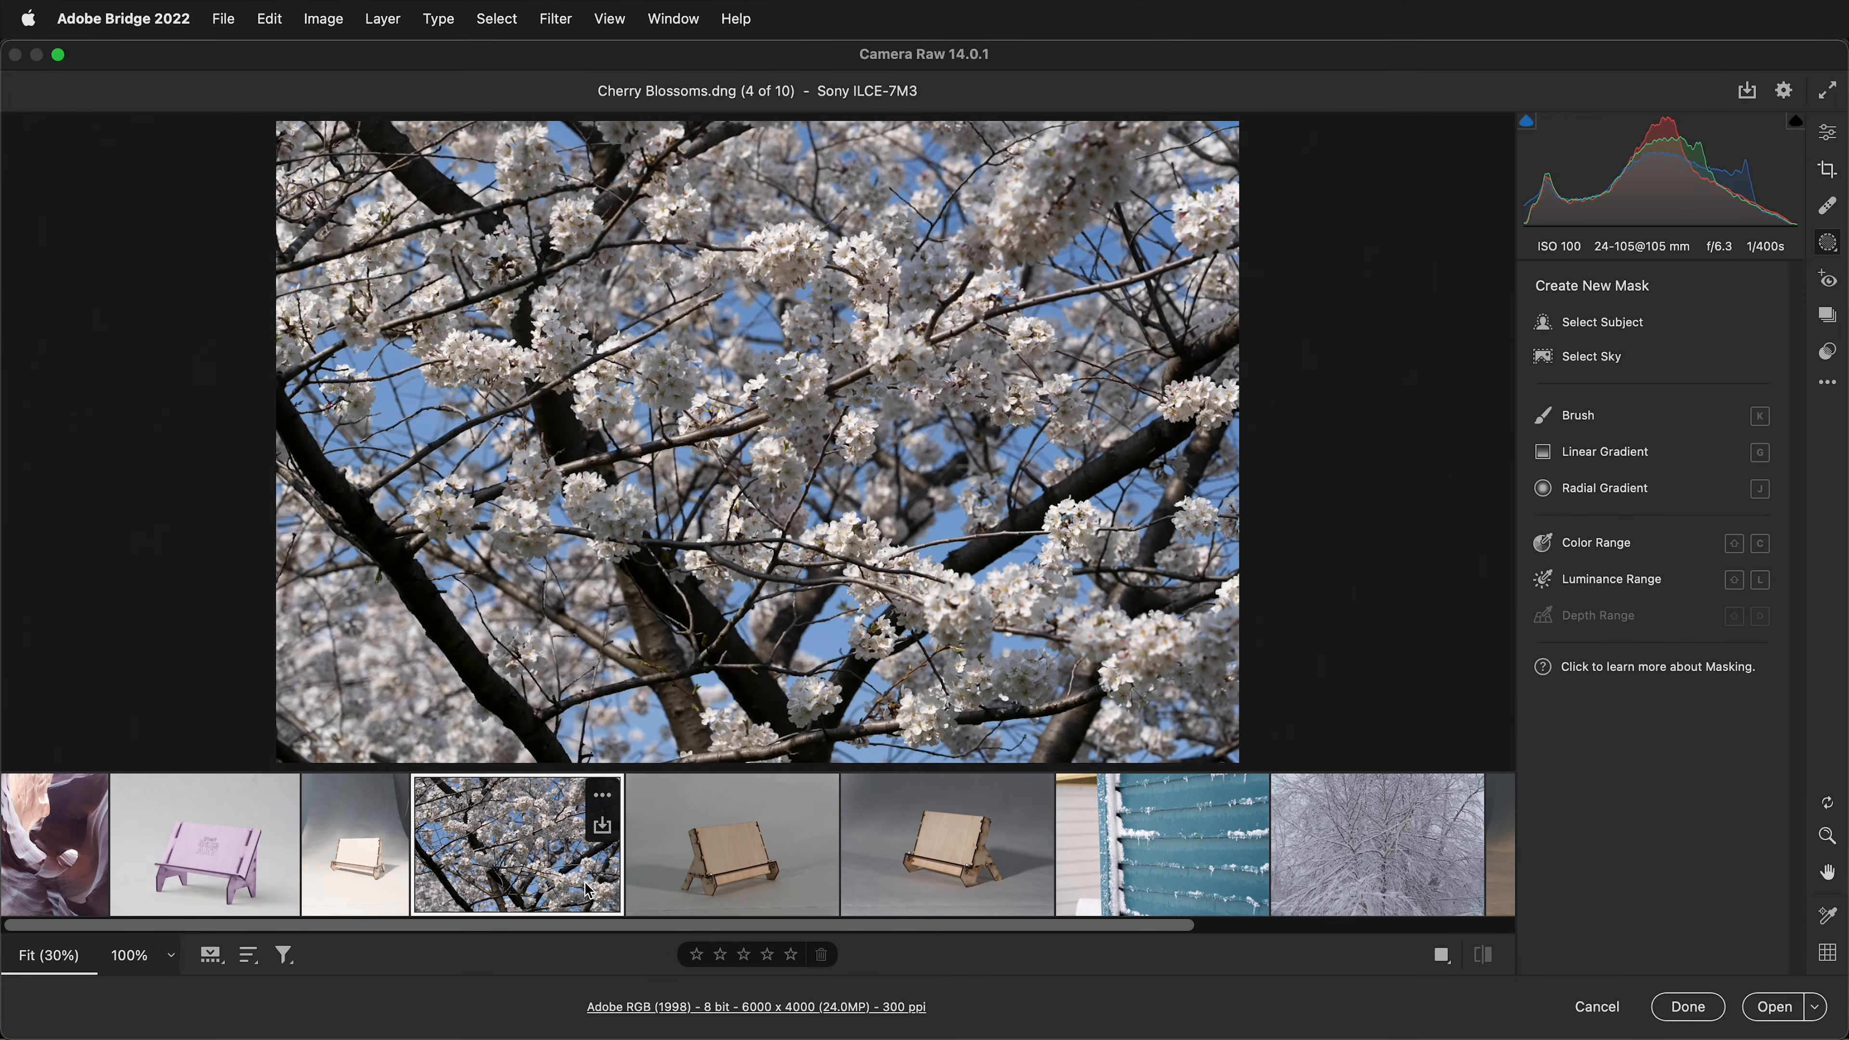
pyautogui.click(1593, 547)
pyautogui.click(950, 525)
pyautogui.press('shift')
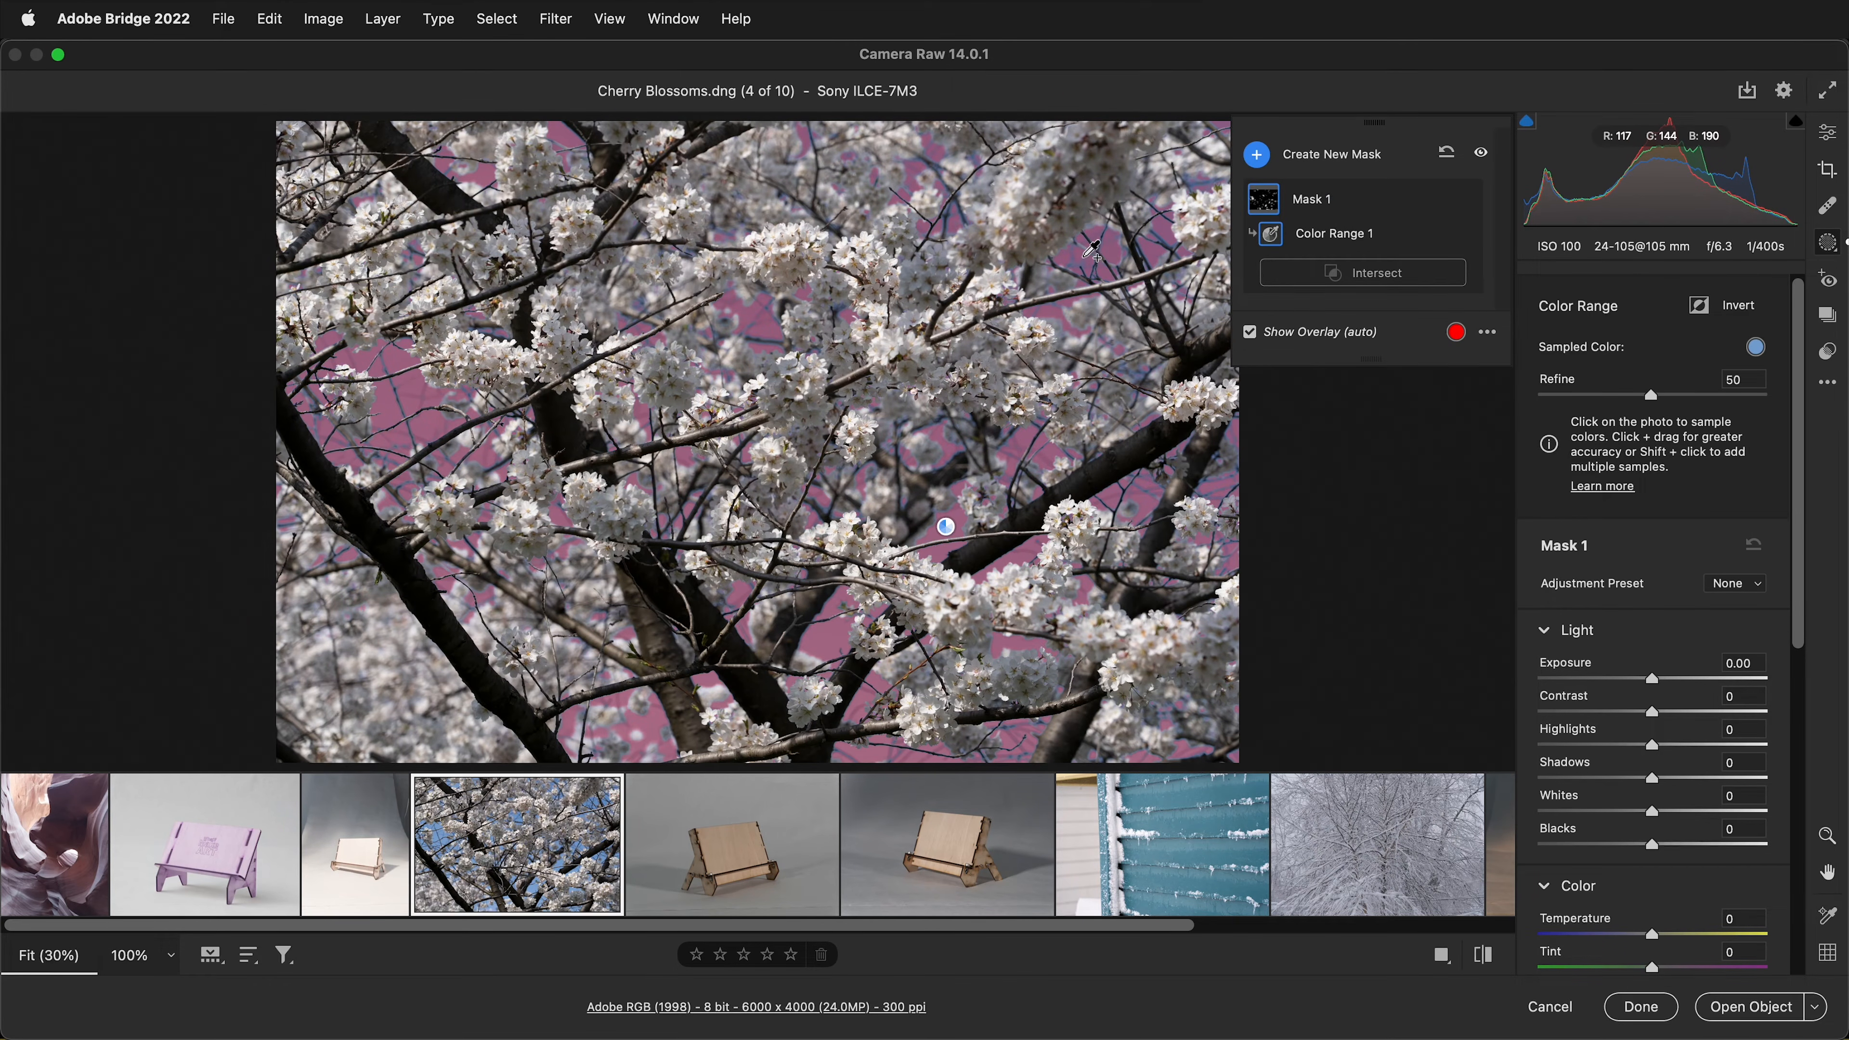
pyautogui.keyDown('shift'); pyautogui.click(390, 400); pyautogui.keyUp('shift')
pyautogui.click(1248, 332)
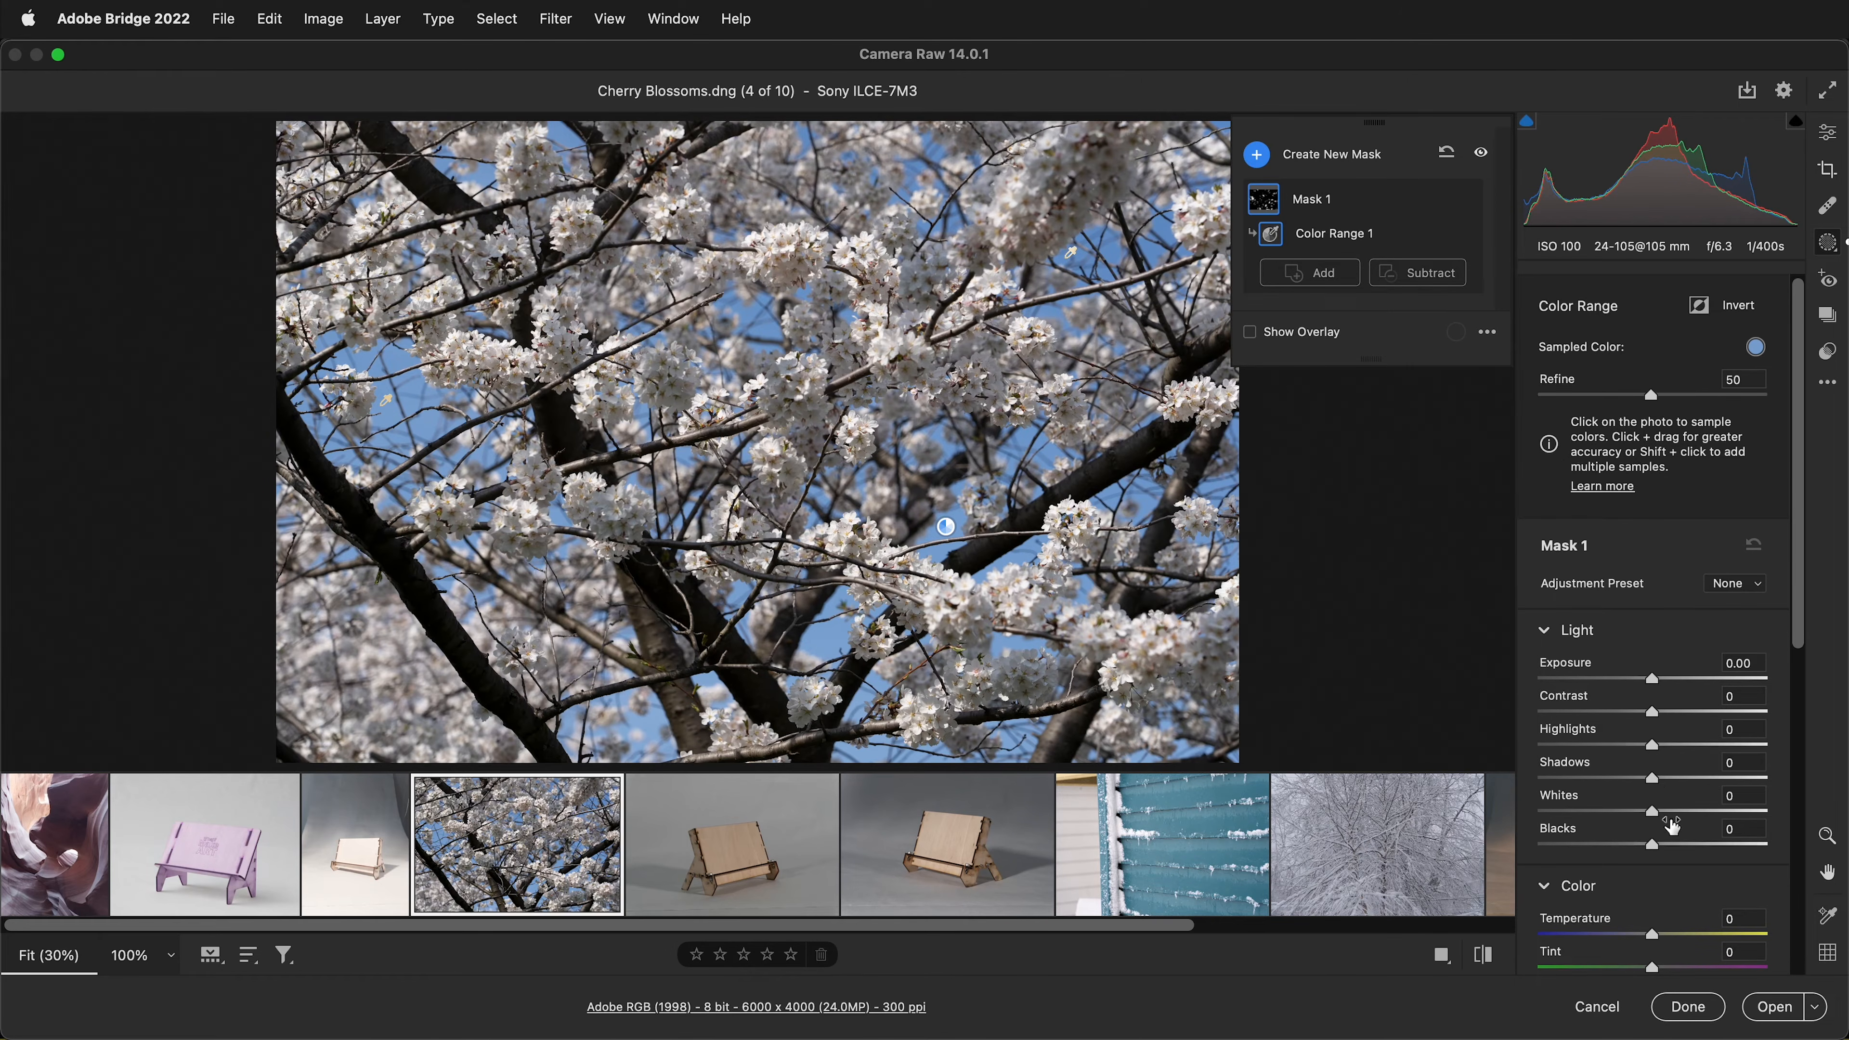
pyautogui.moveTo(1654, 943); pyautogui.dragTo(1594, 938)
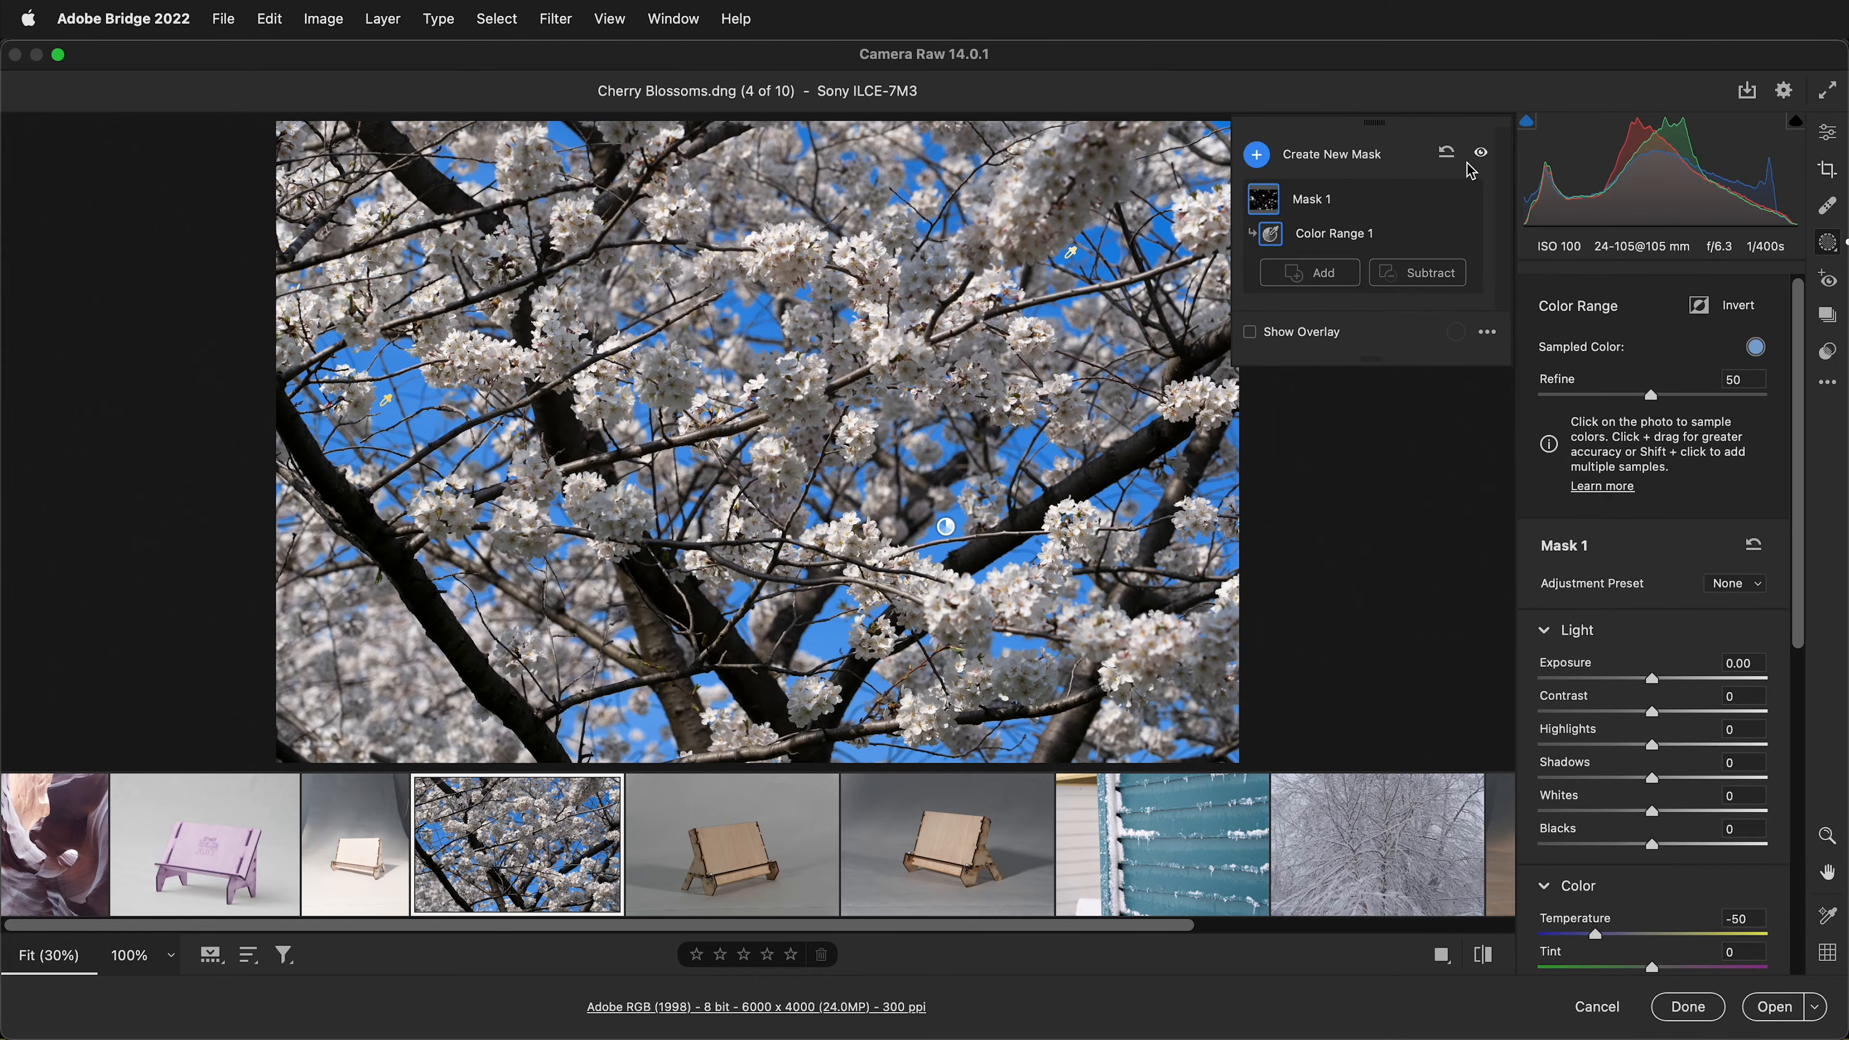
# Step: Add a second Color Range mask to the cherry blossom photo, sampled from the blue sky between the branches
pyautogui.click(1257, 155)
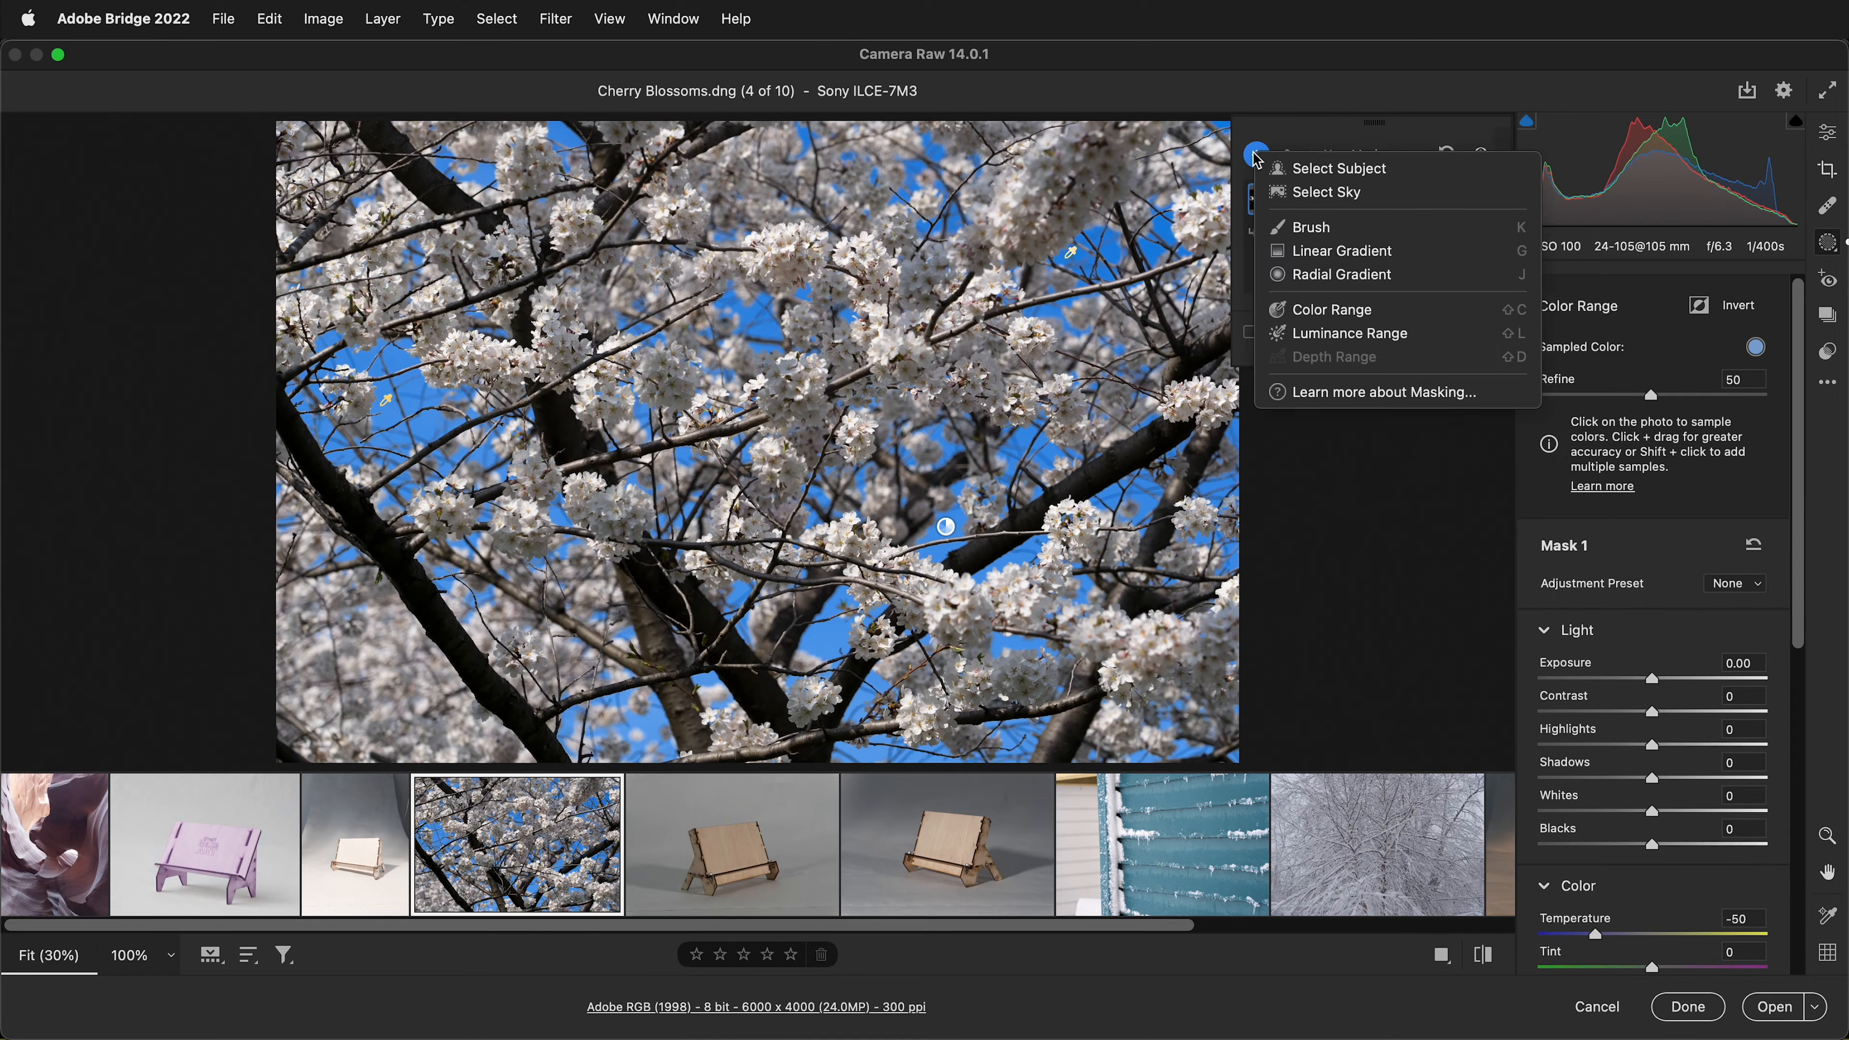
pyautogui.click(1372, 308)
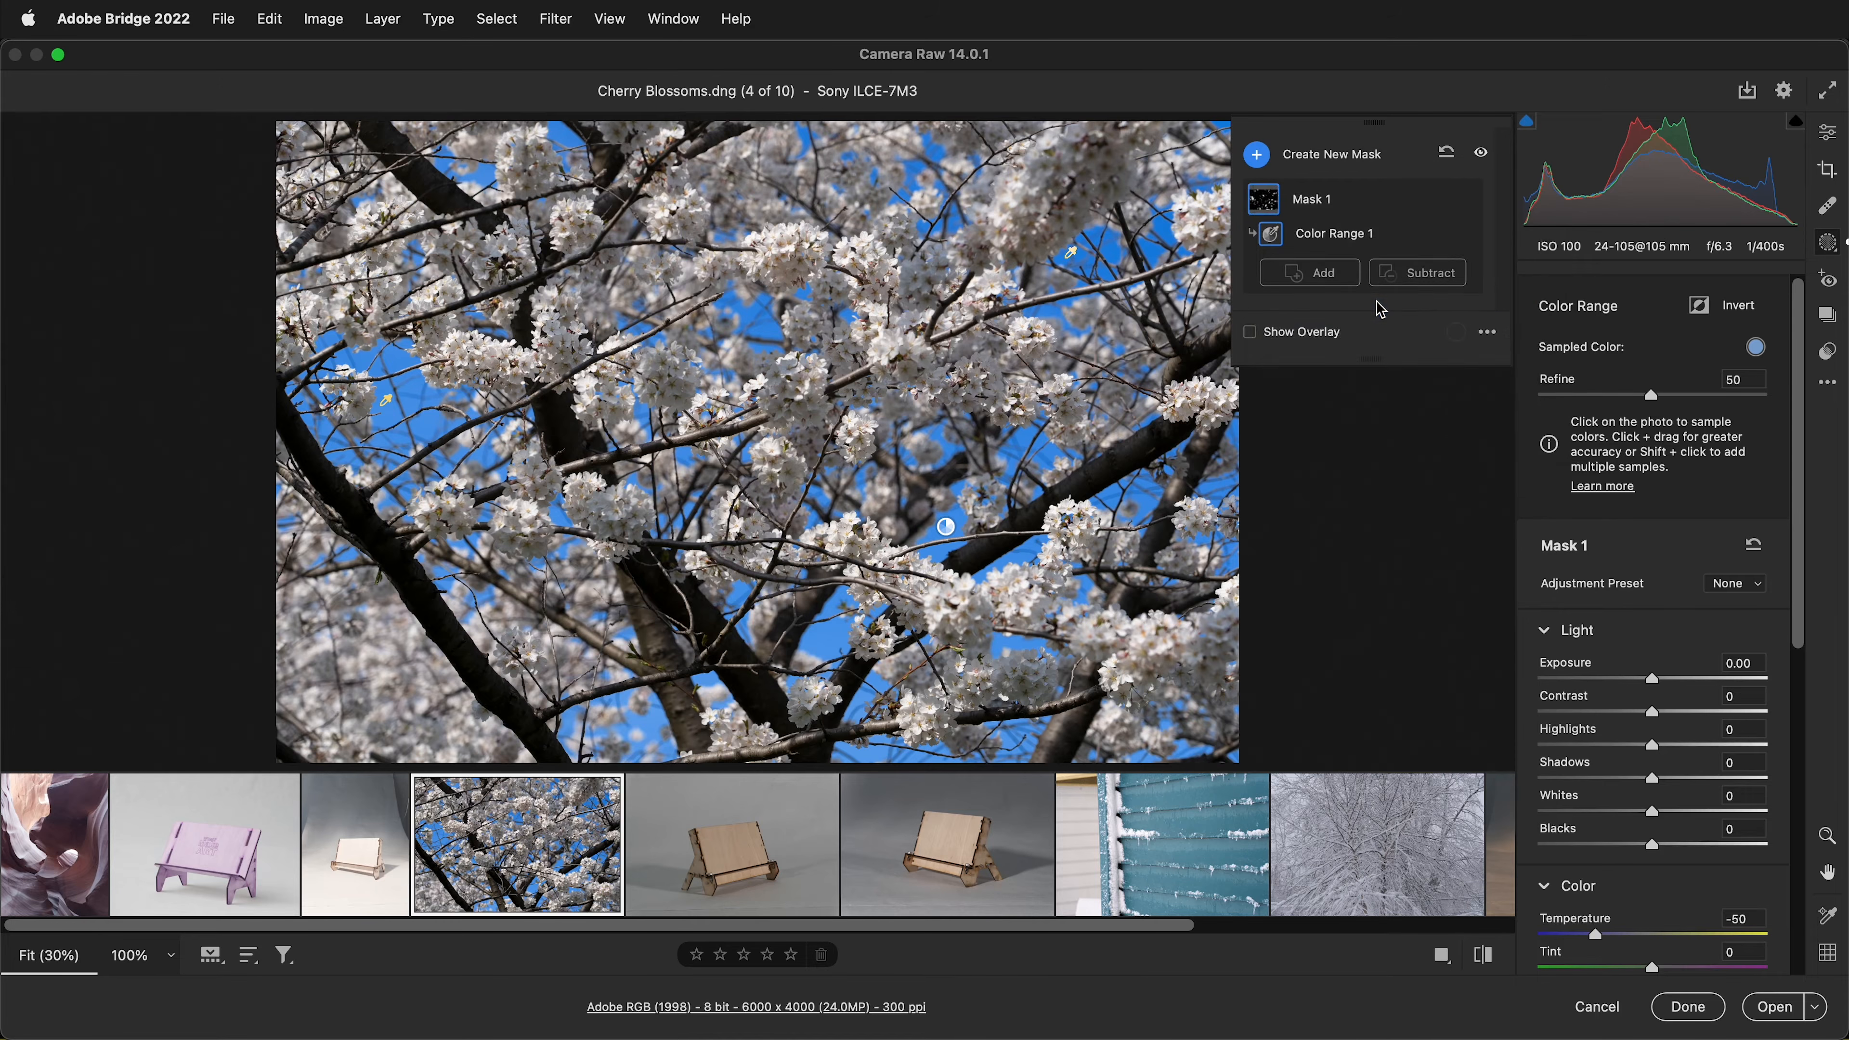
pyautogui.click(394, 402)
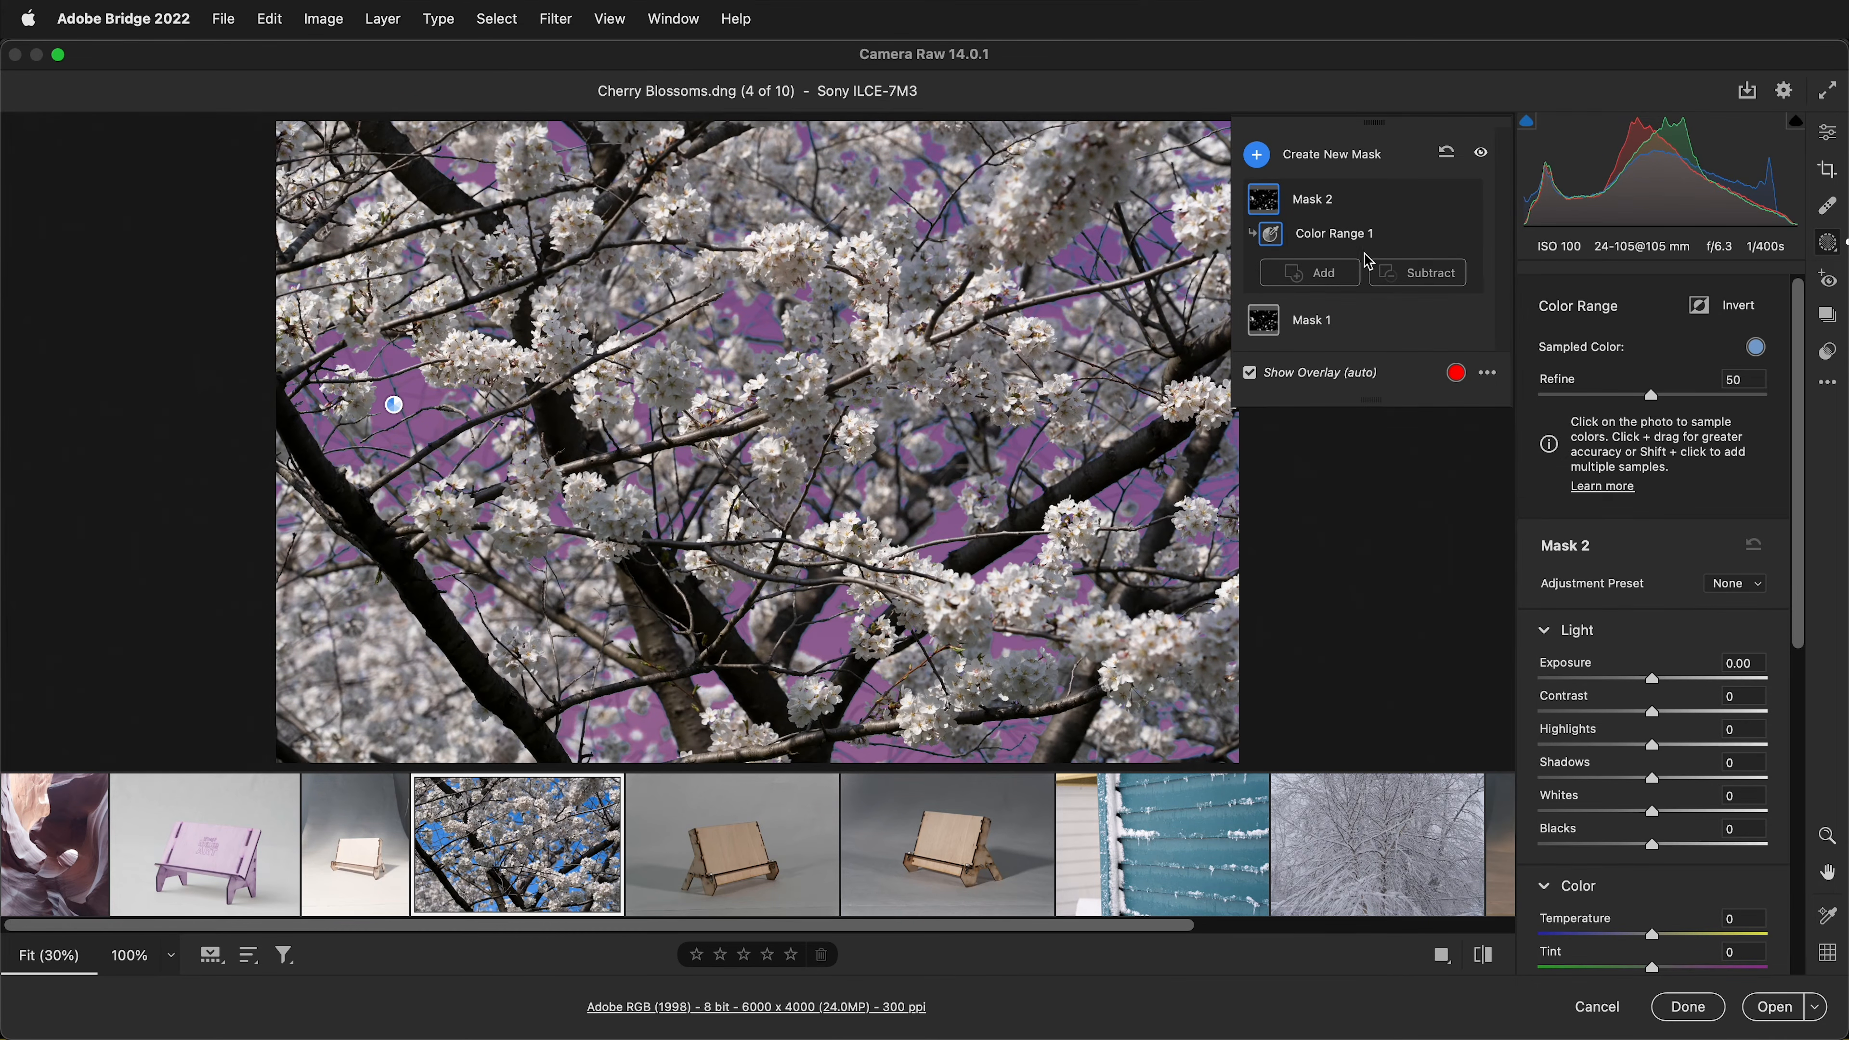
# Step: Invert the second Color Range mask onto the blossoms, hide its overlay, set Tint to +53, and toggle all masks off and on
pyautogui.click(1701, 304)
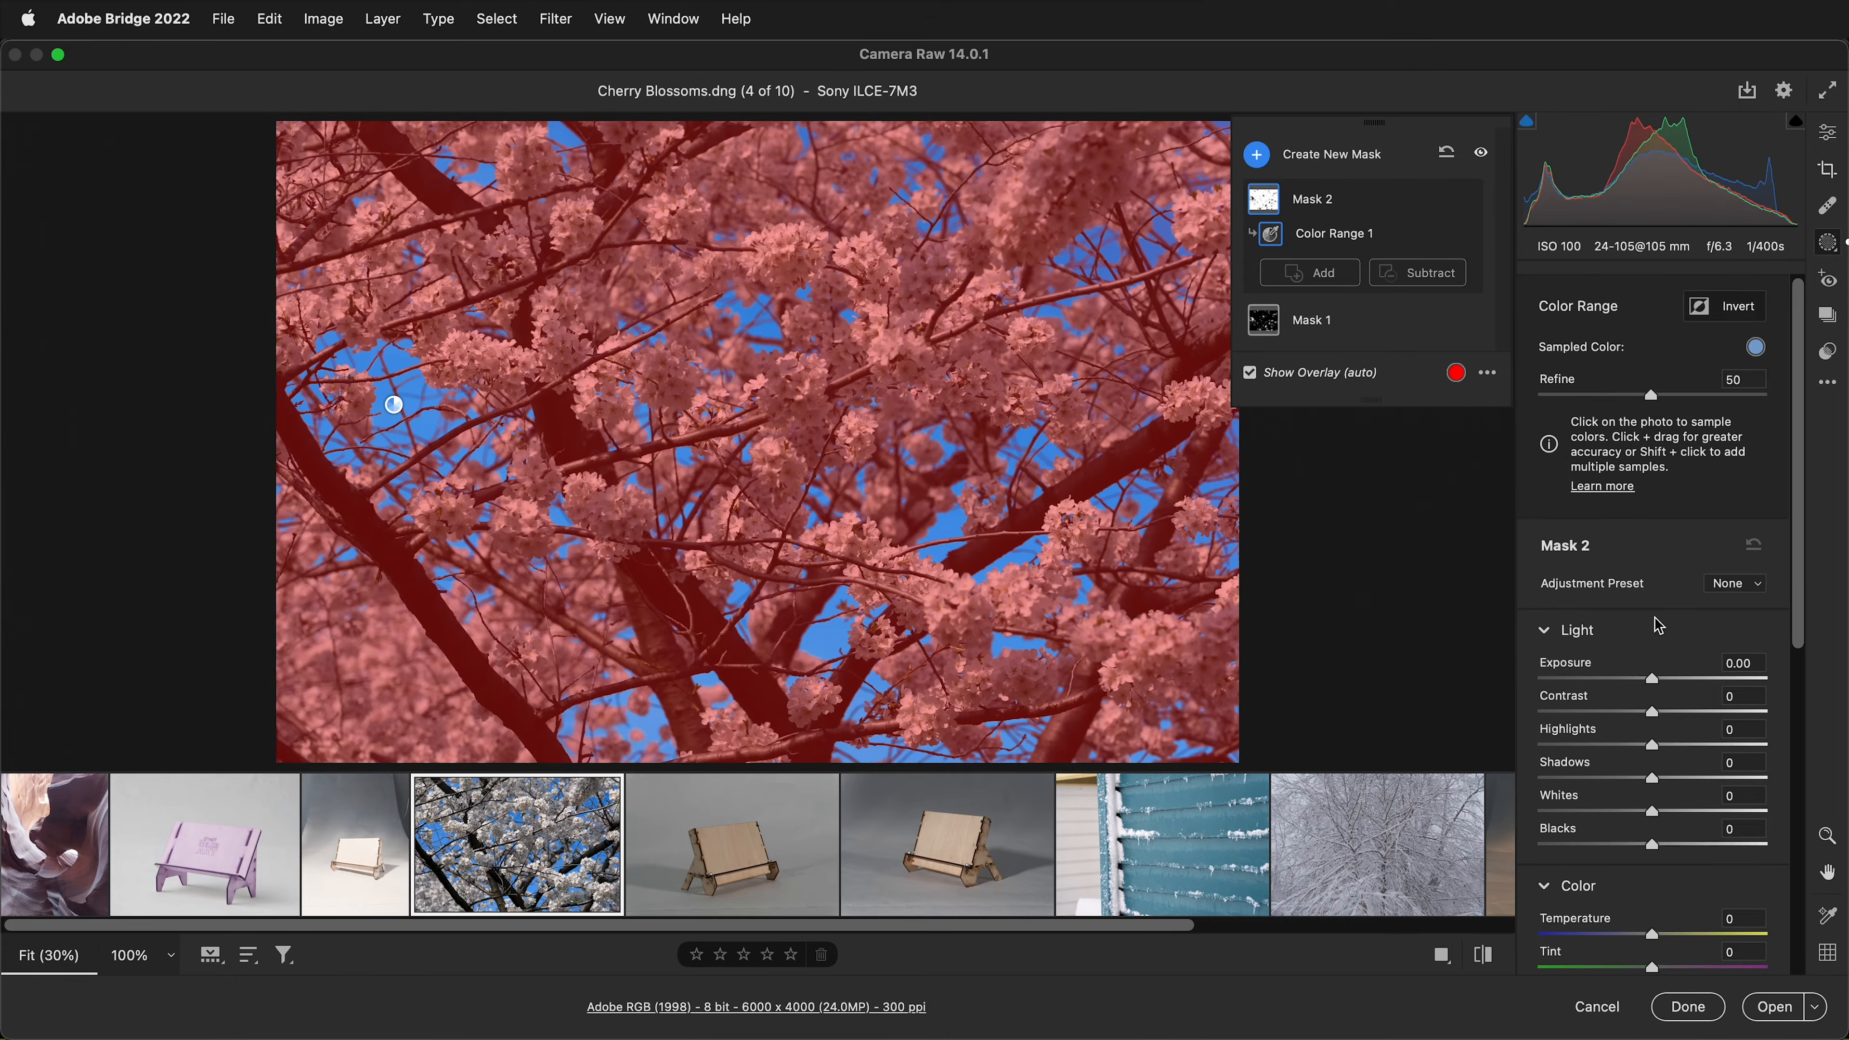
pyautogui.click(1250, 373)
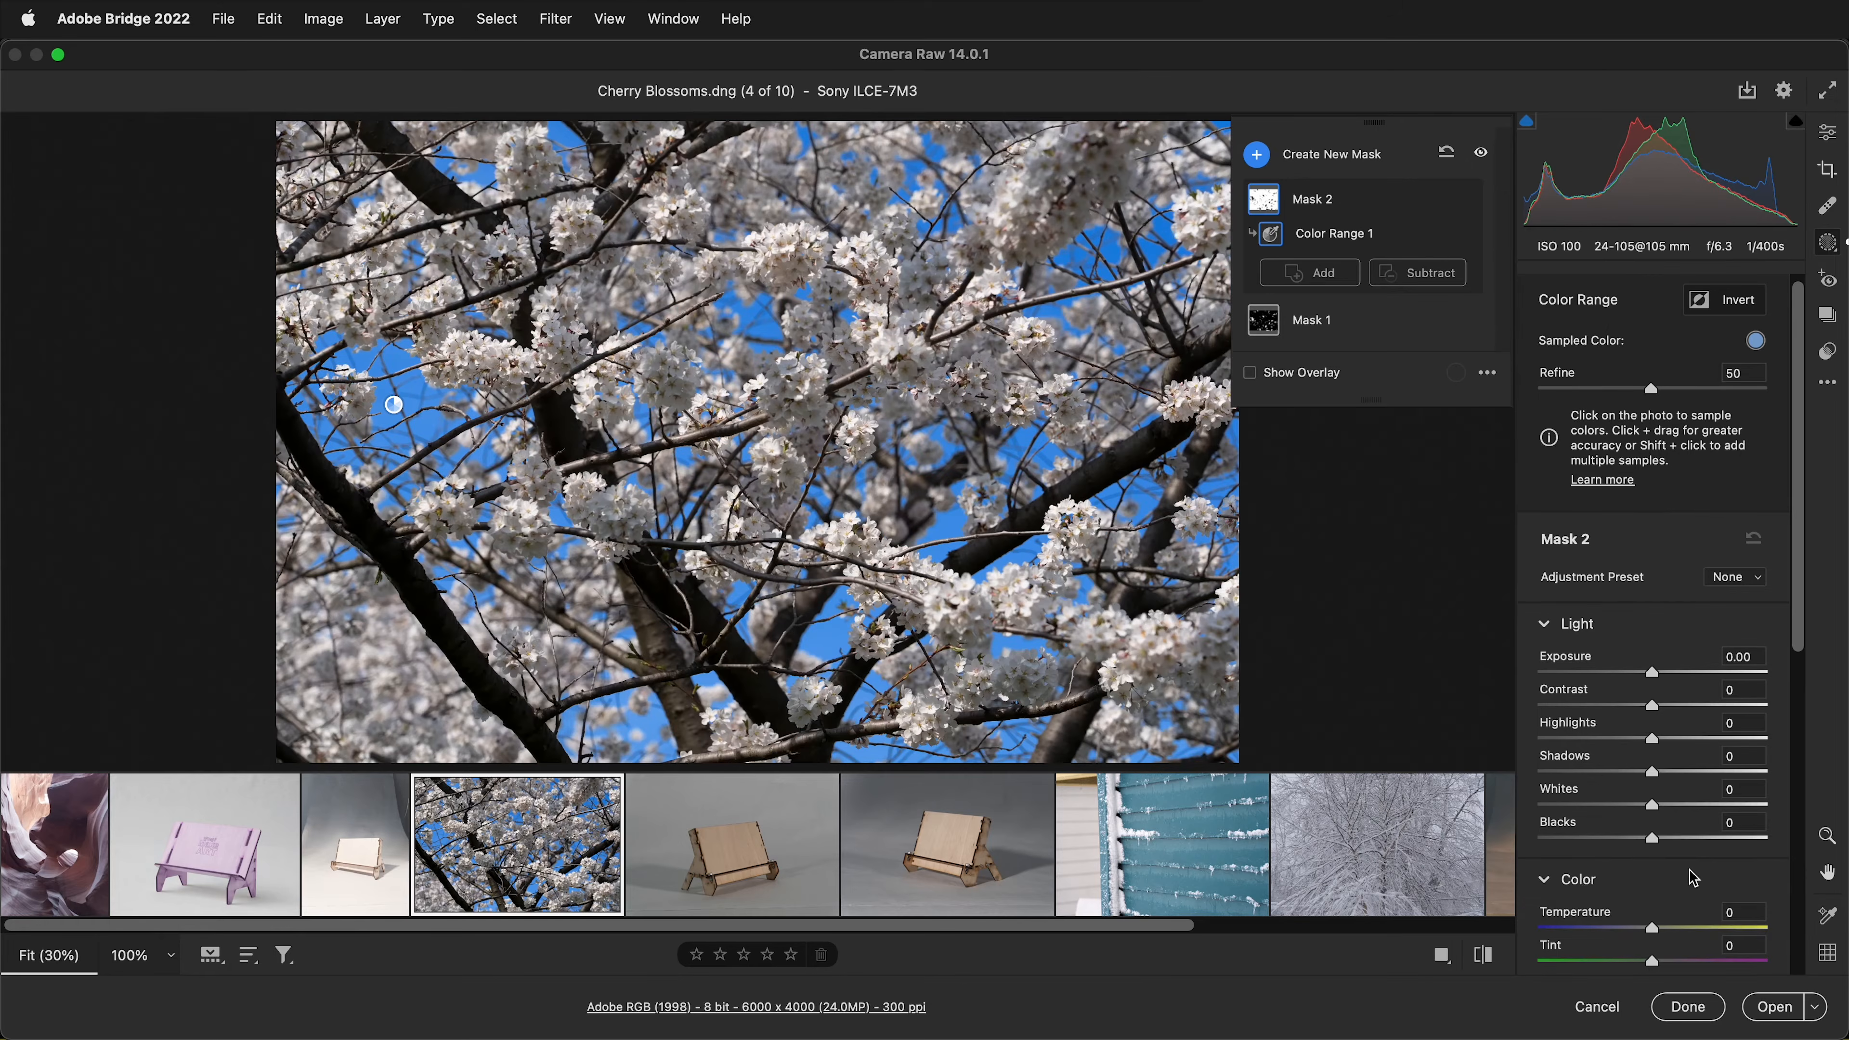
pyautogui.moveTo(1660, 976); pyautogui.dragTo(1718, 973)
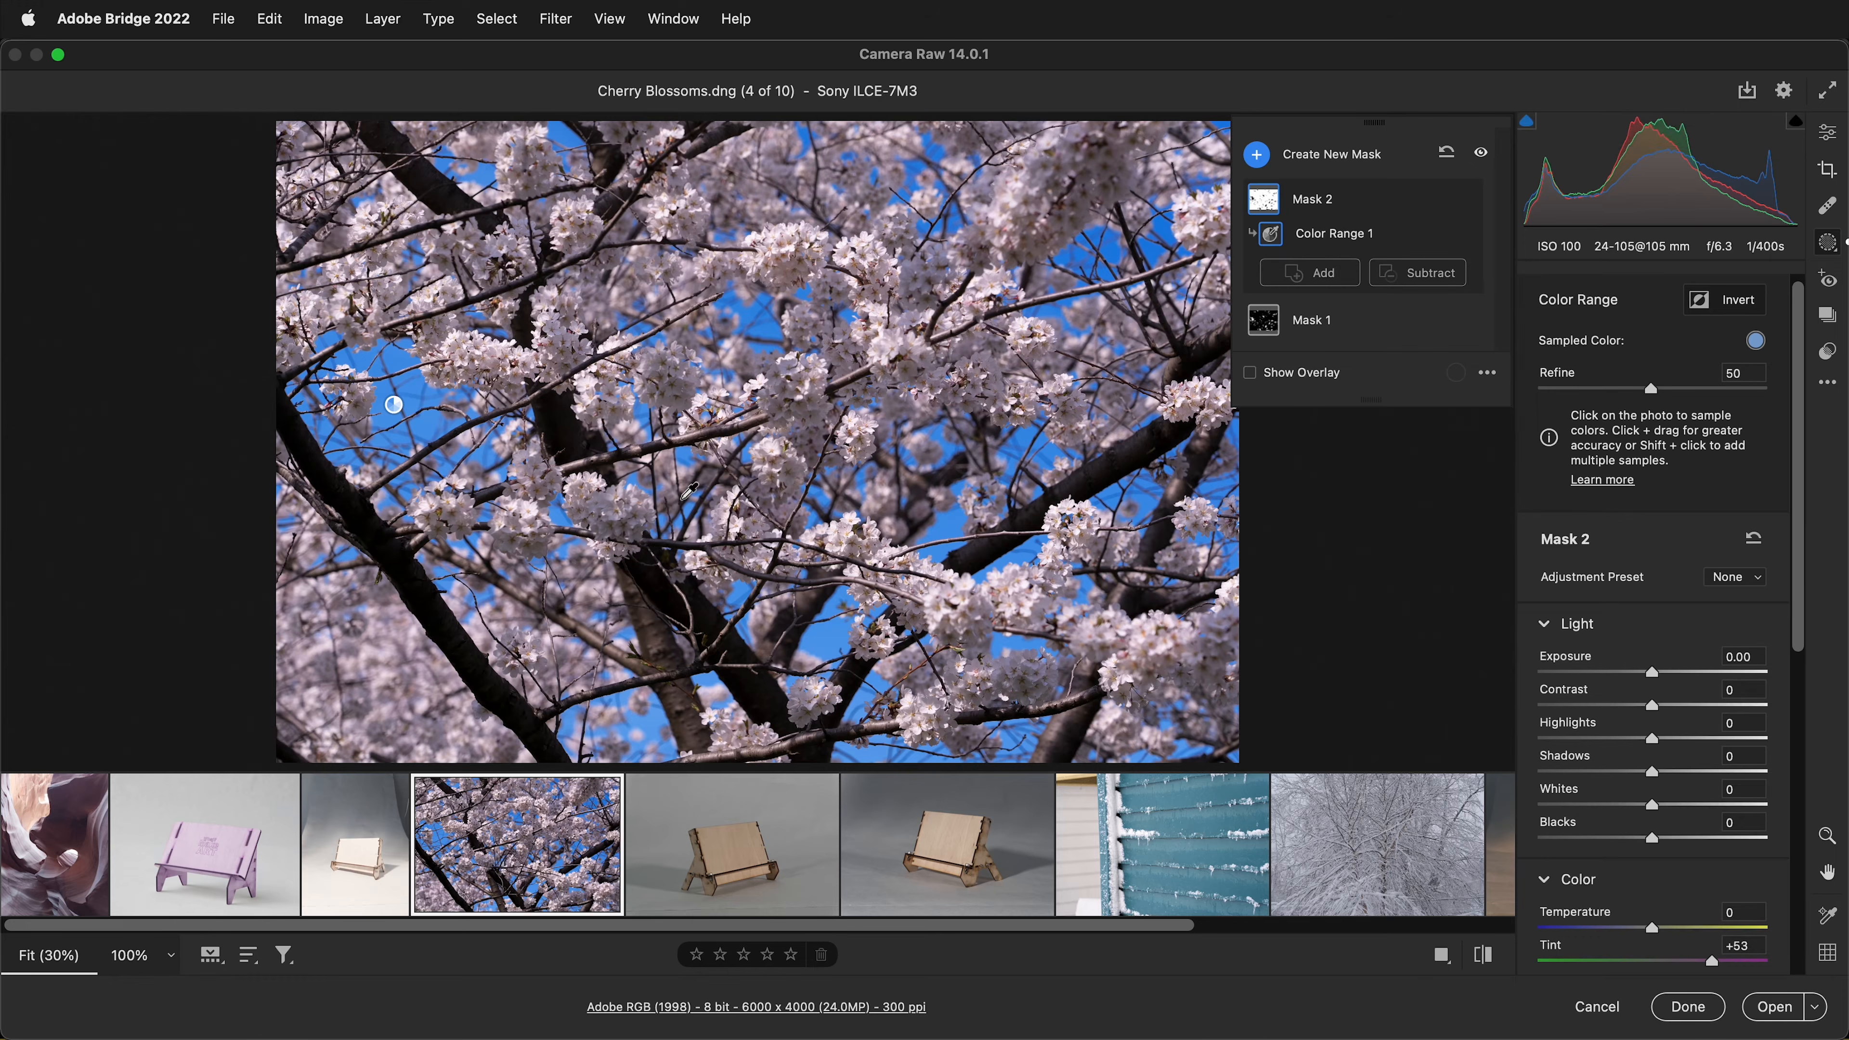
pyautogui.click(1485, 153)
pyautogui.click(1485, 154)
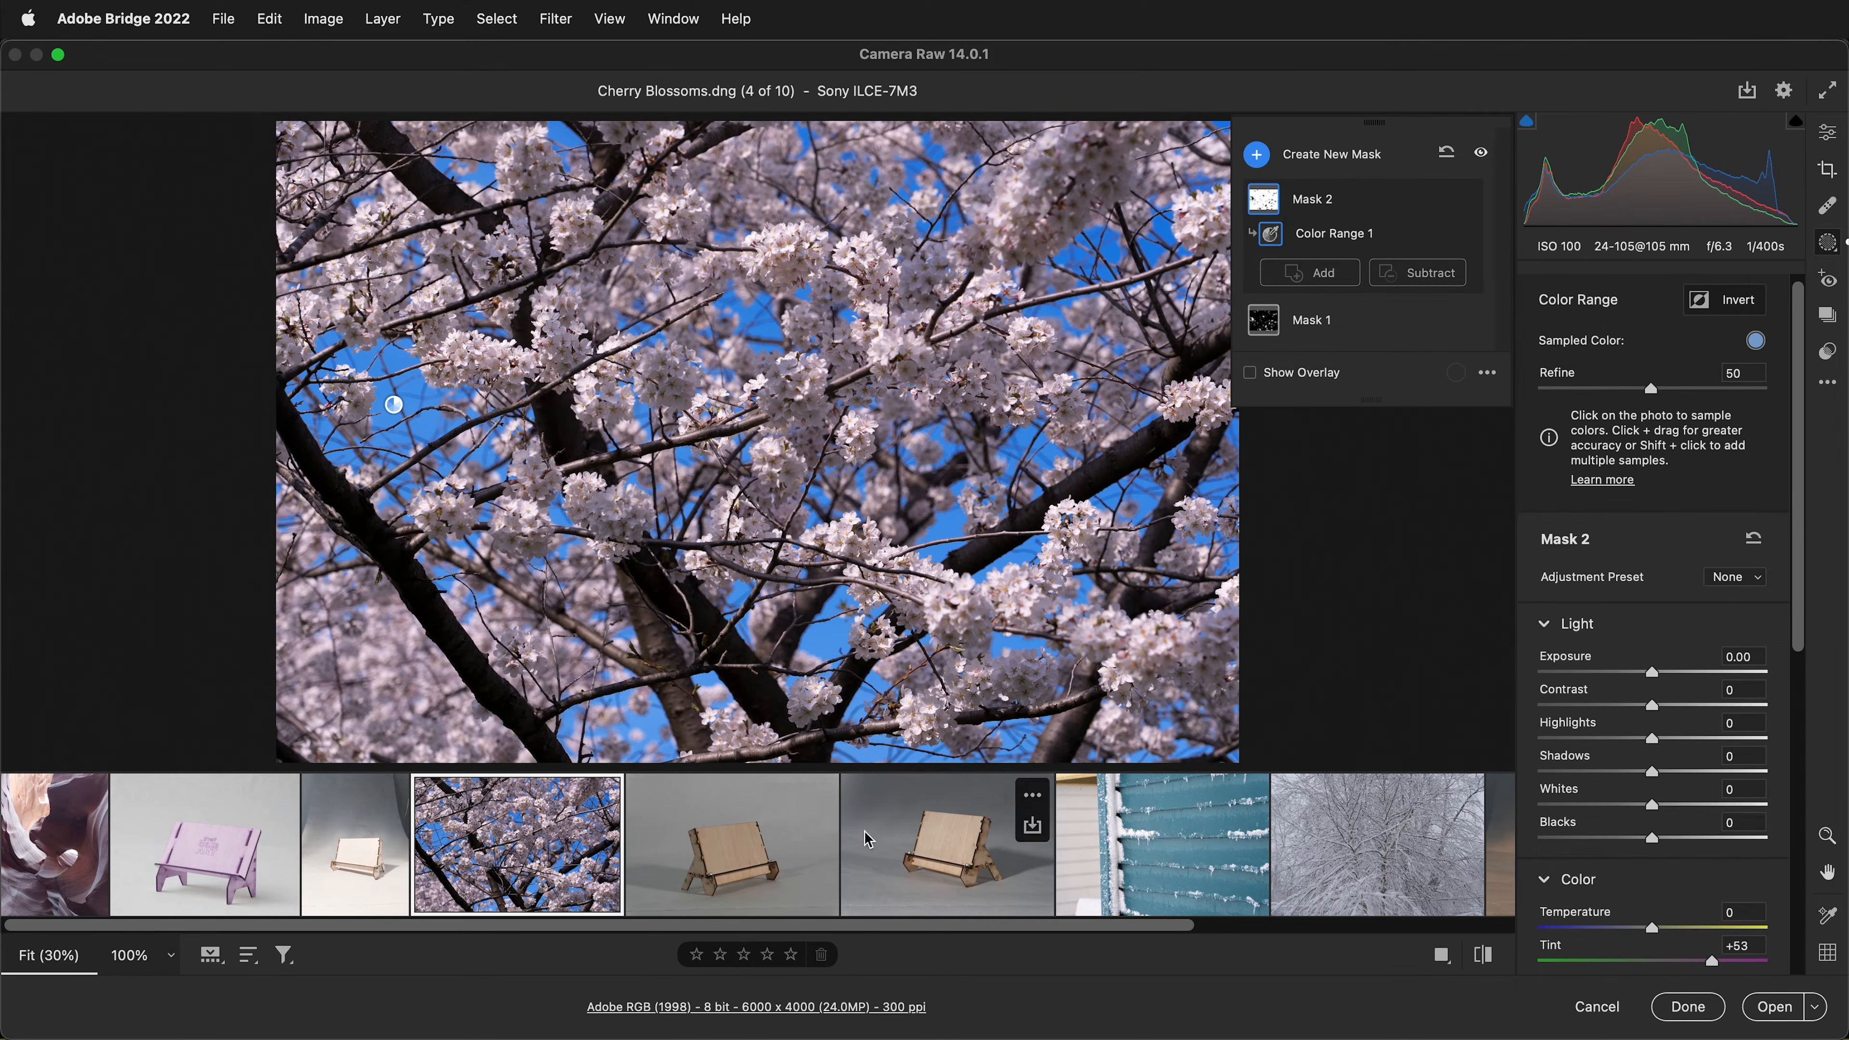
# Step: On LED Flat Lighting.ARW, apply the Auto adjustments and set a custom white balance sampled from the grey backdrop
pyautogui.hscroll(5, 369, 940)
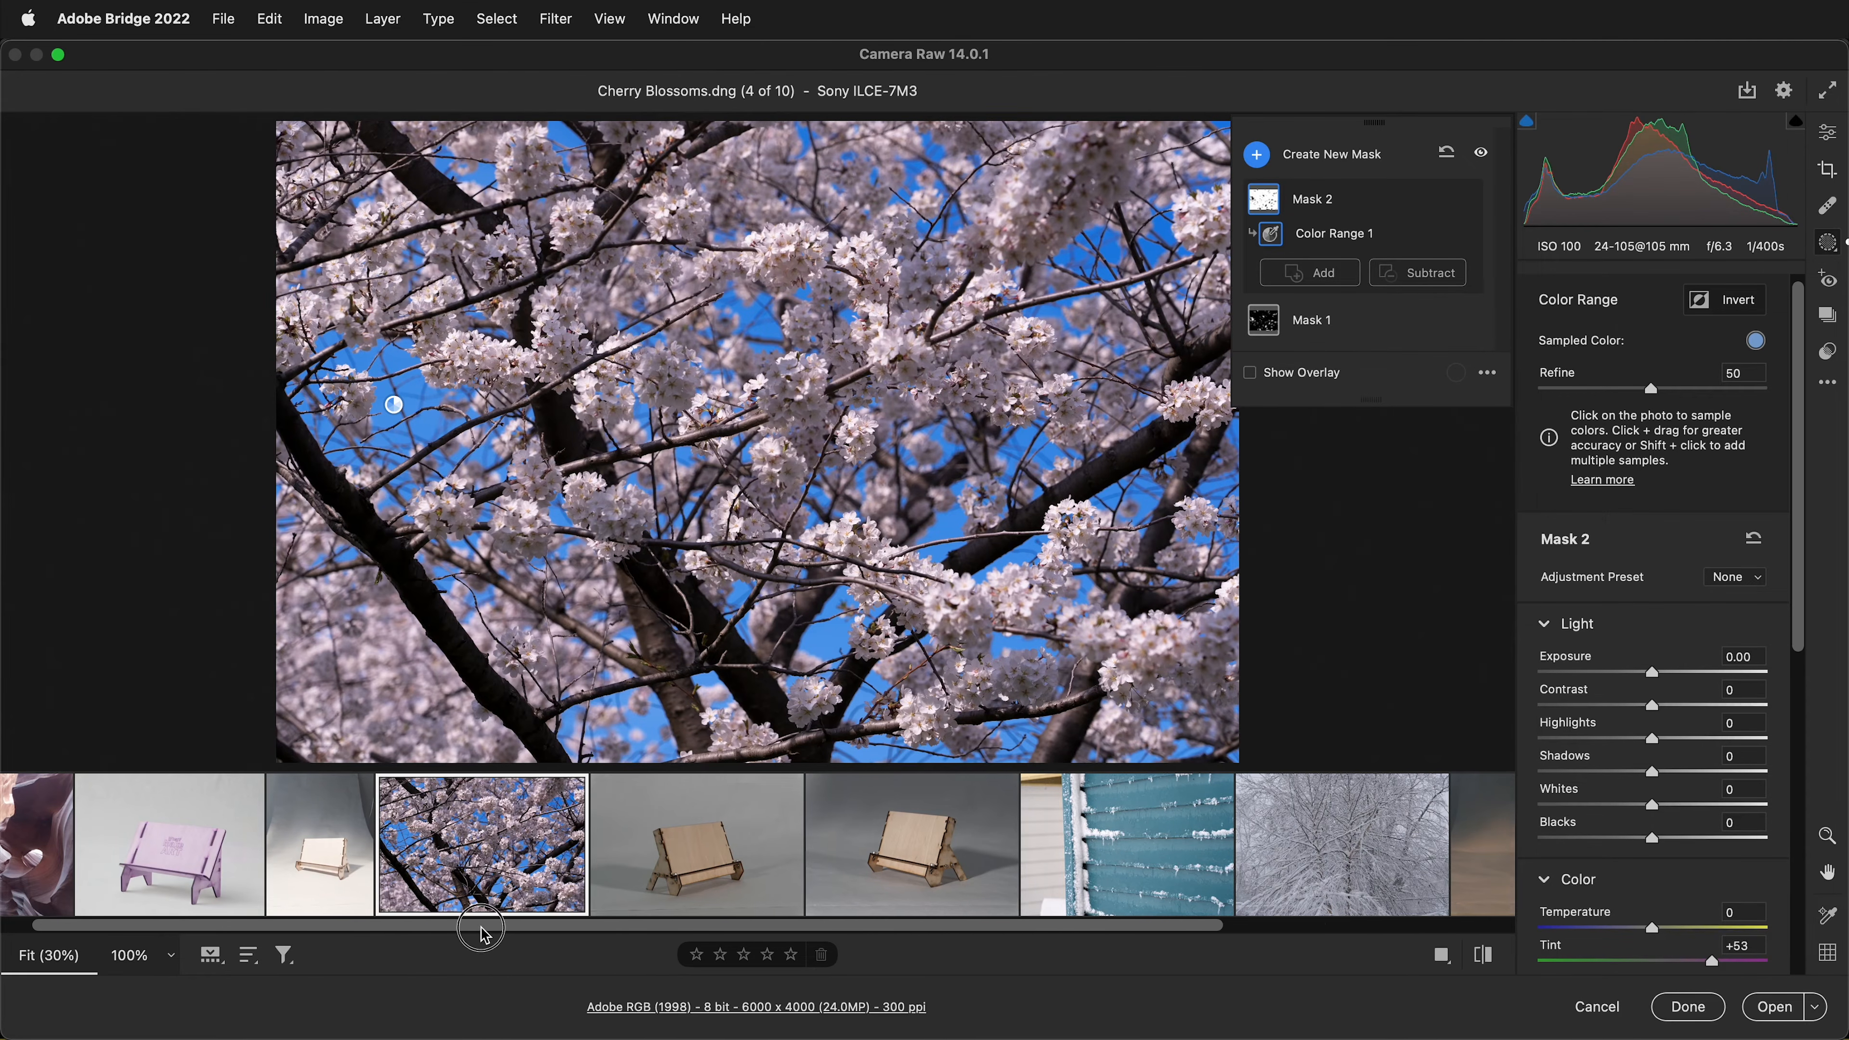
pyautogui.click(906, 925)
pyautogui.moveTo(907, 926); pyautogui.dragTo(717, 925)
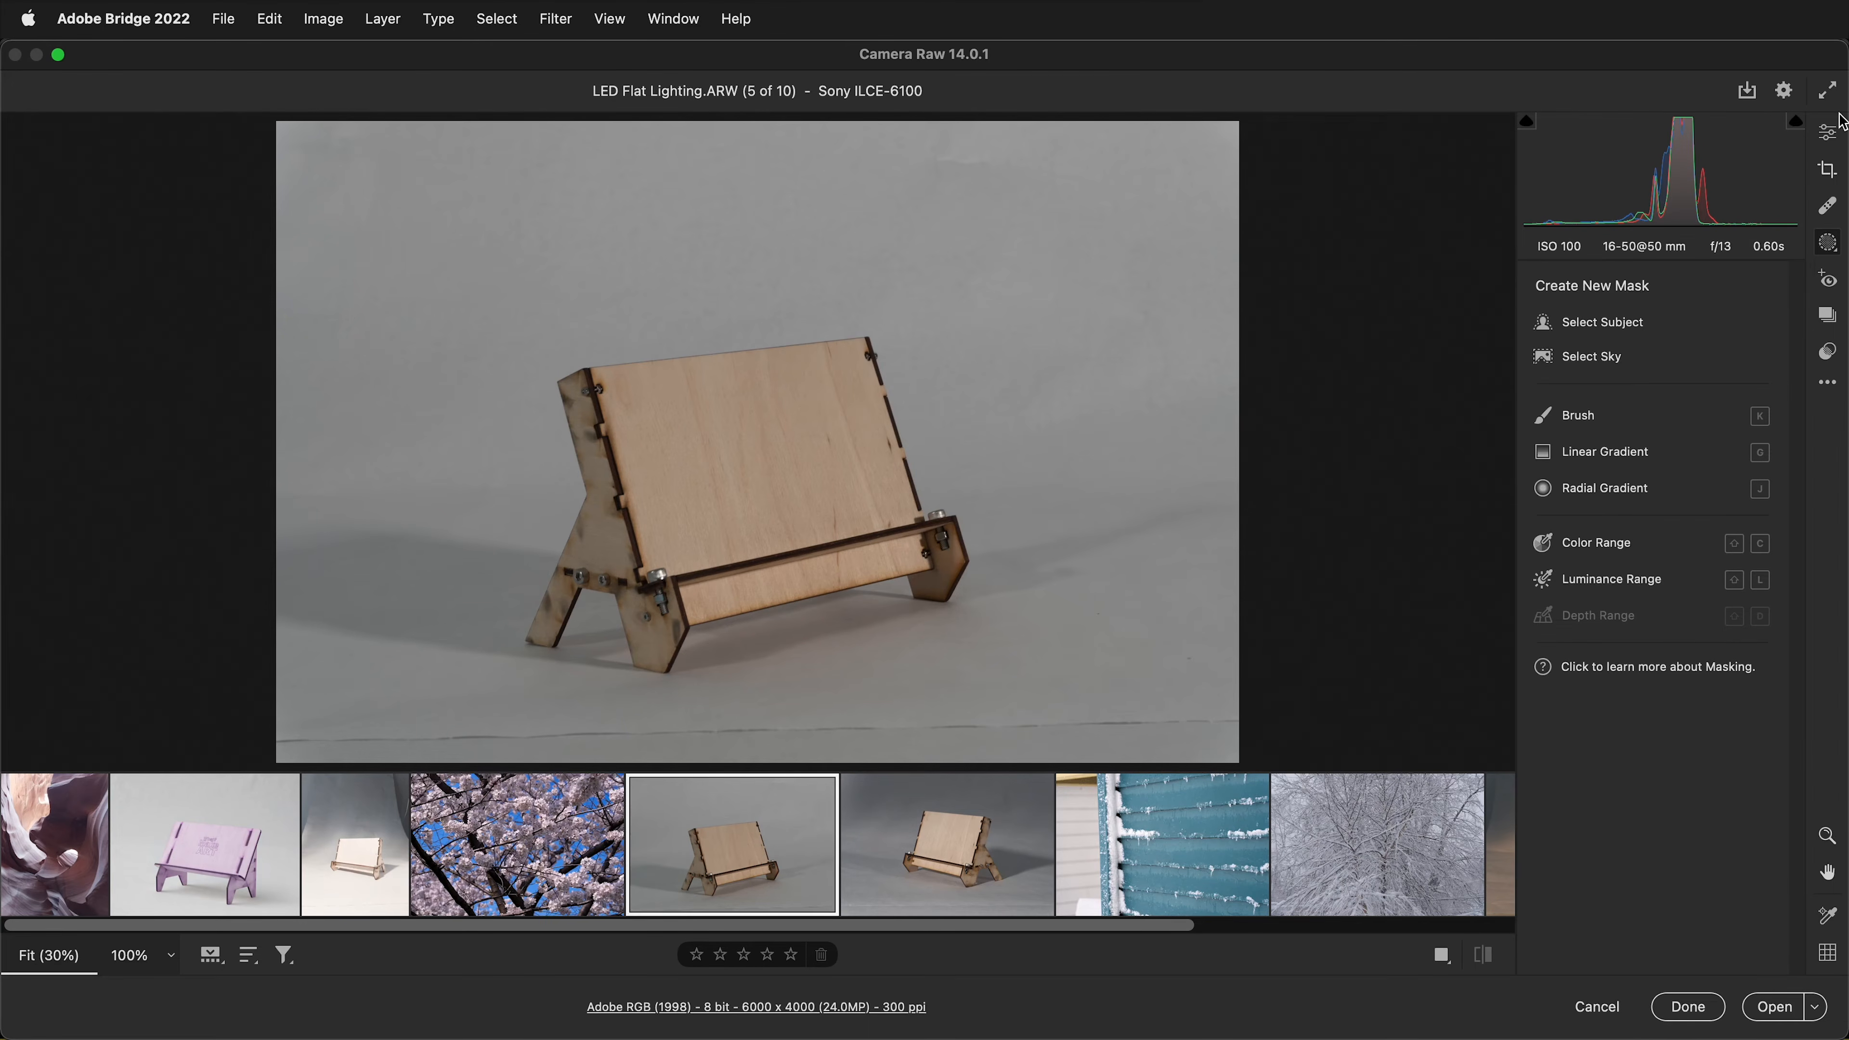
pyautogui.click(1829, 135)
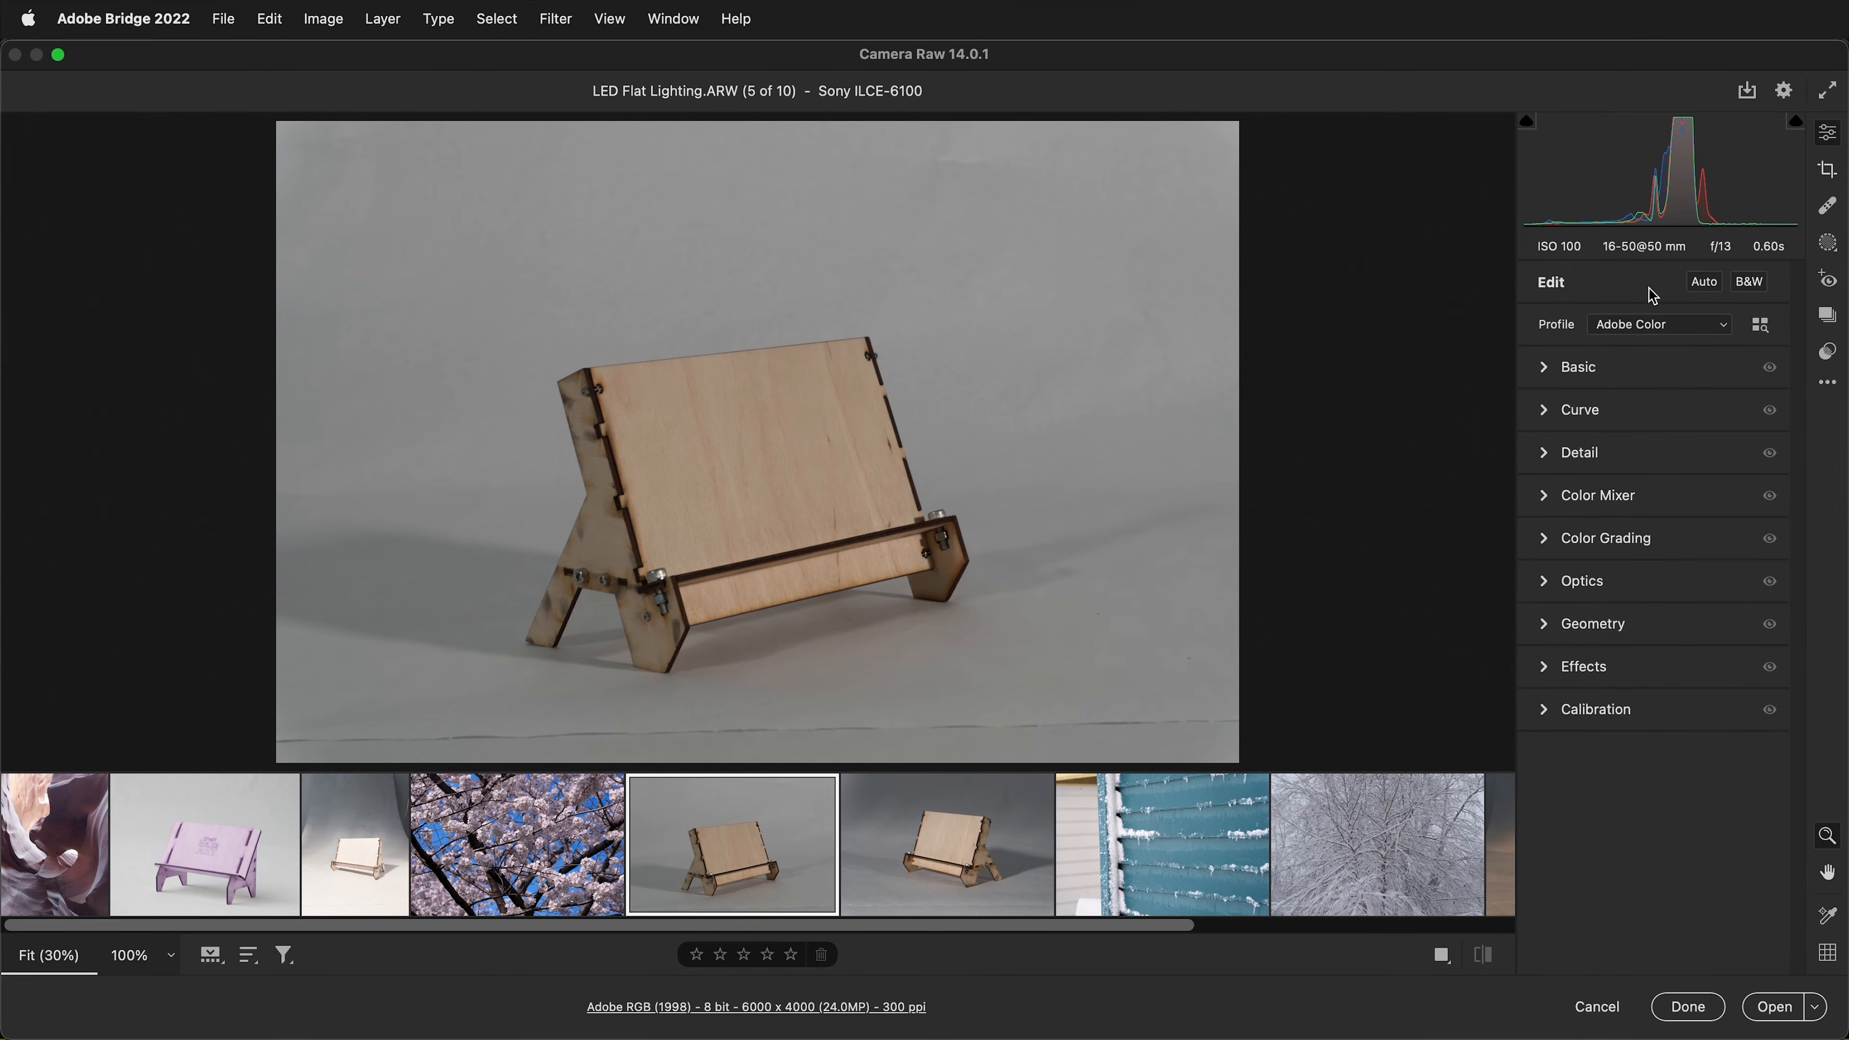
pyautogui.click(1704, 285)
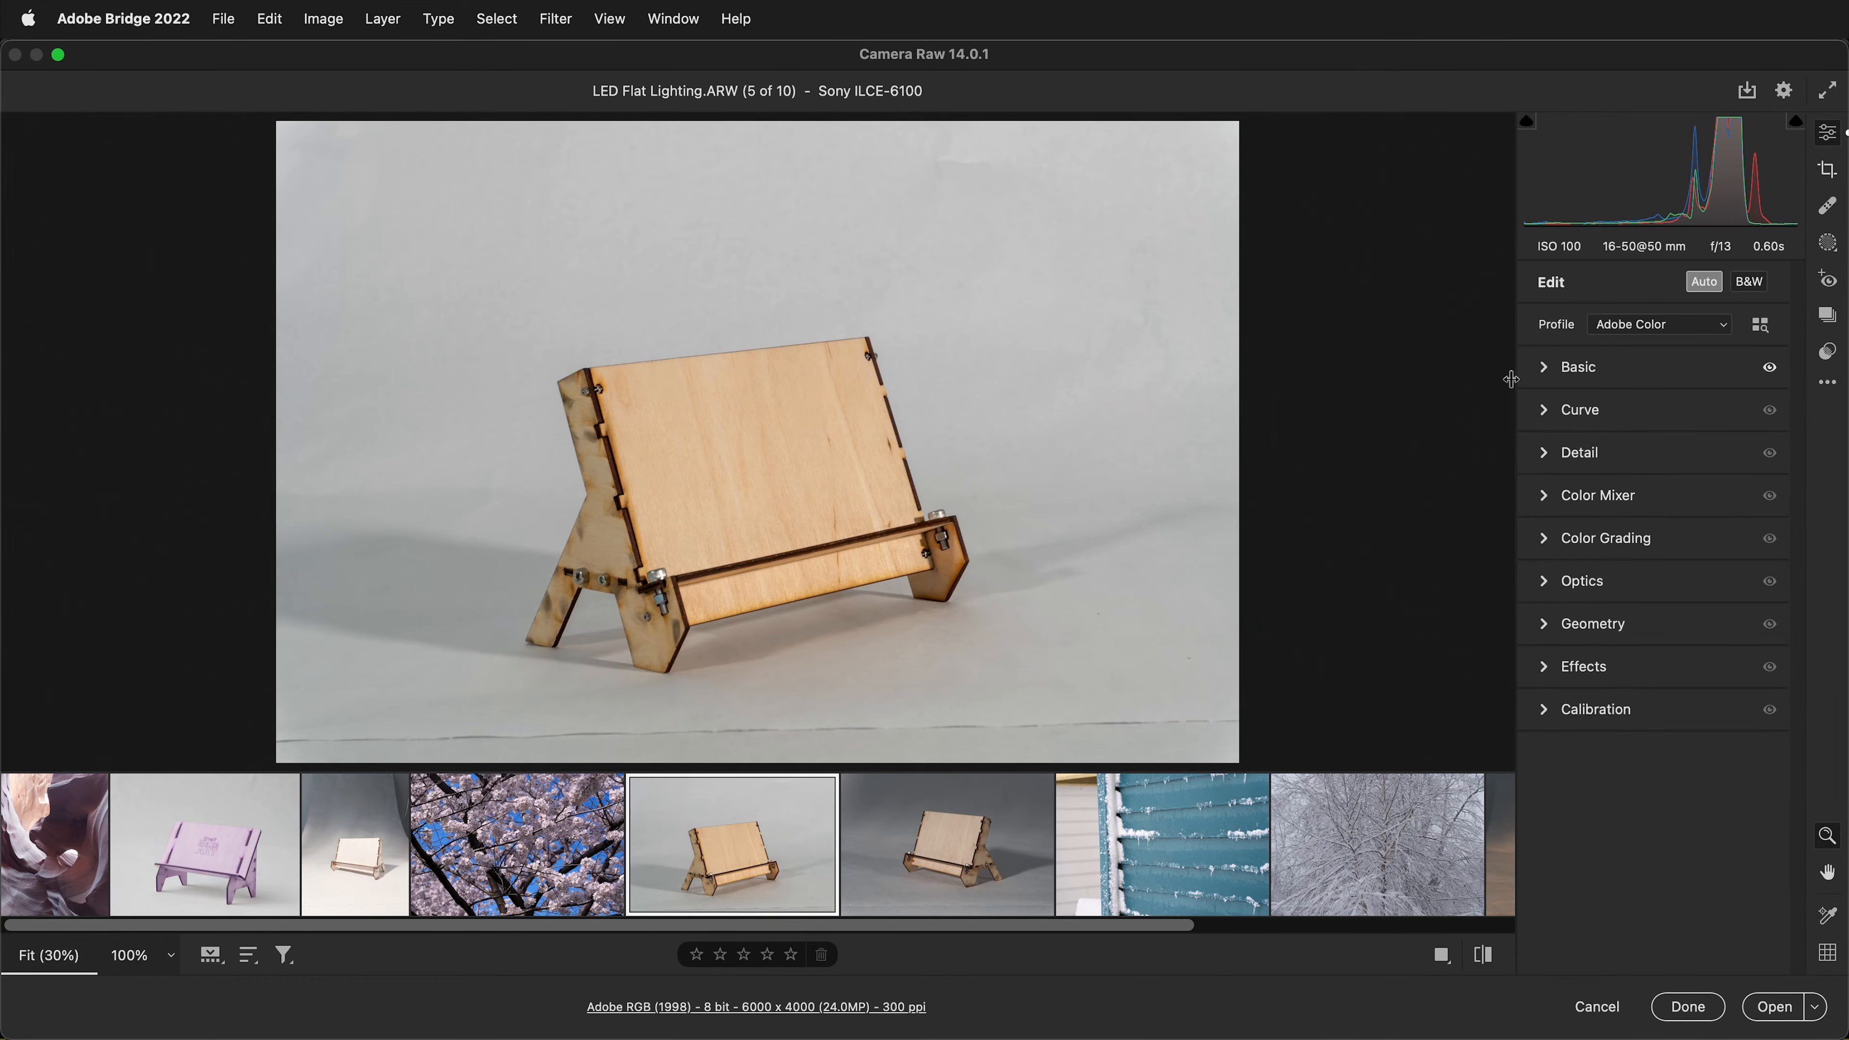
pyautogui.click(1543, 370)
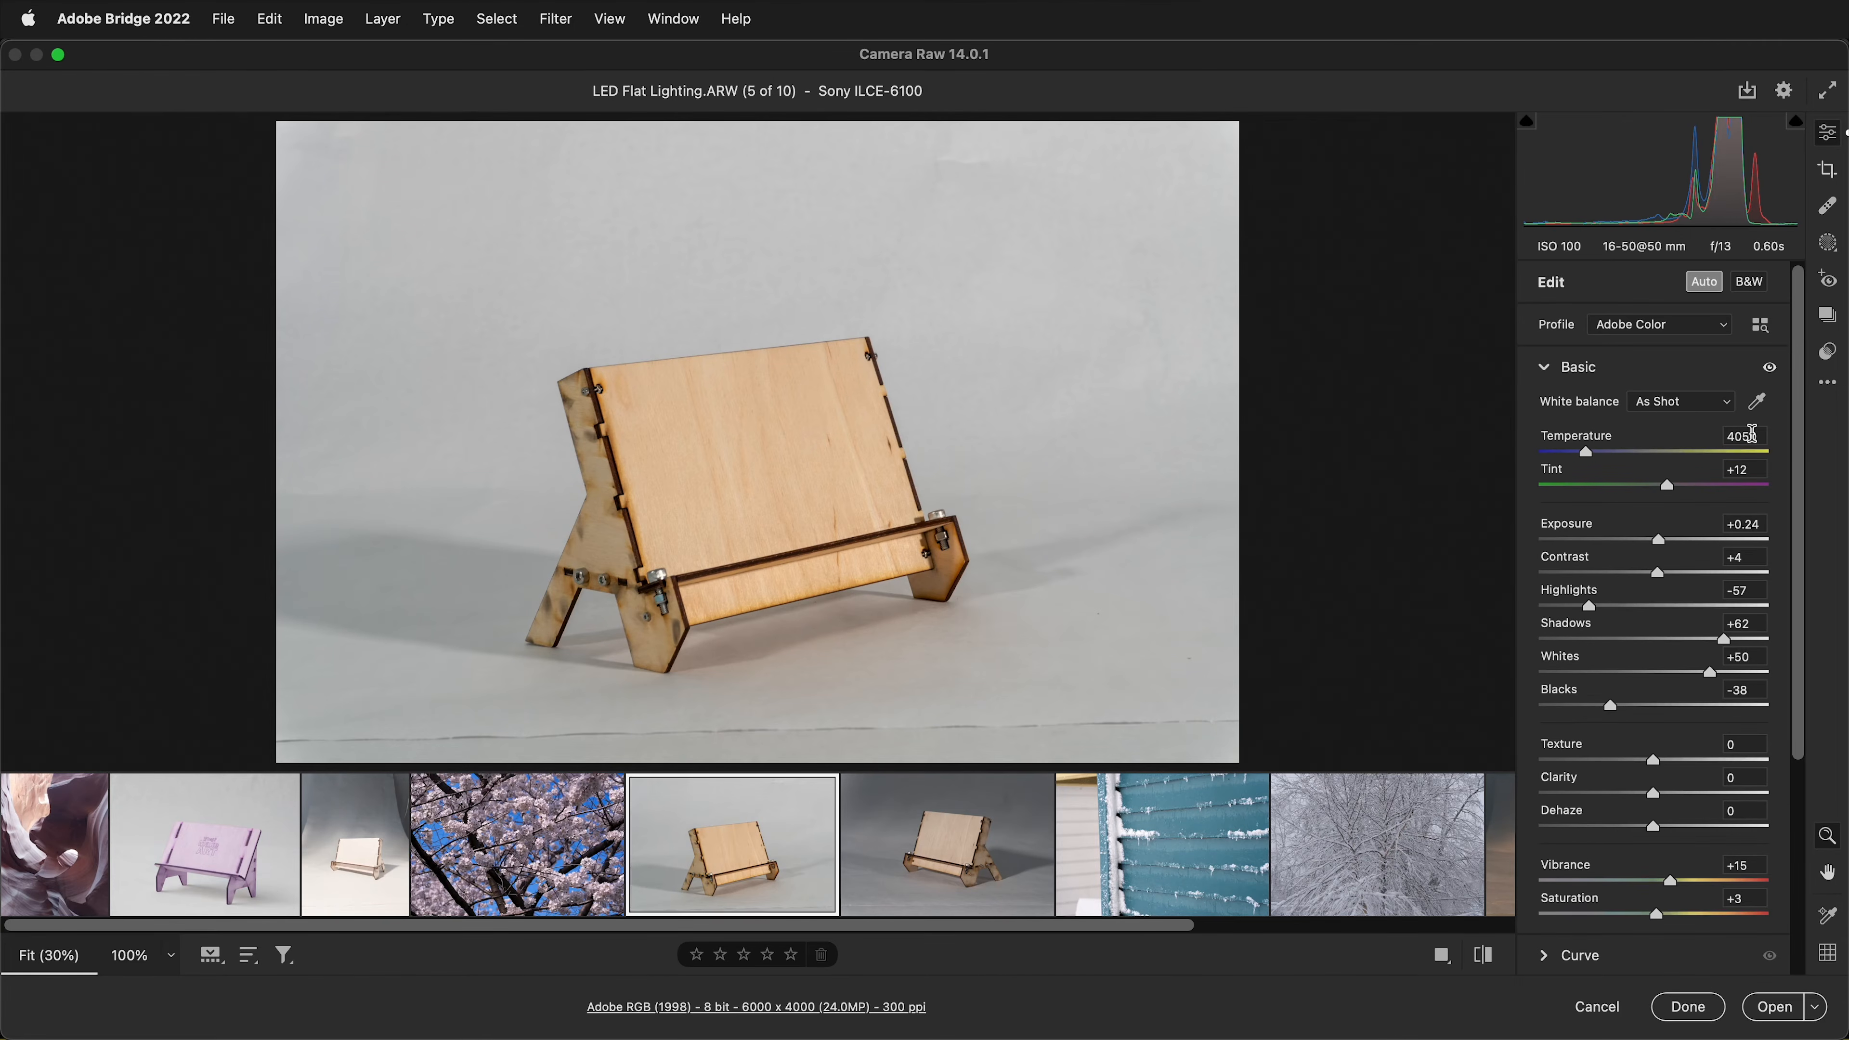
pyautogui.click(1761, 413)
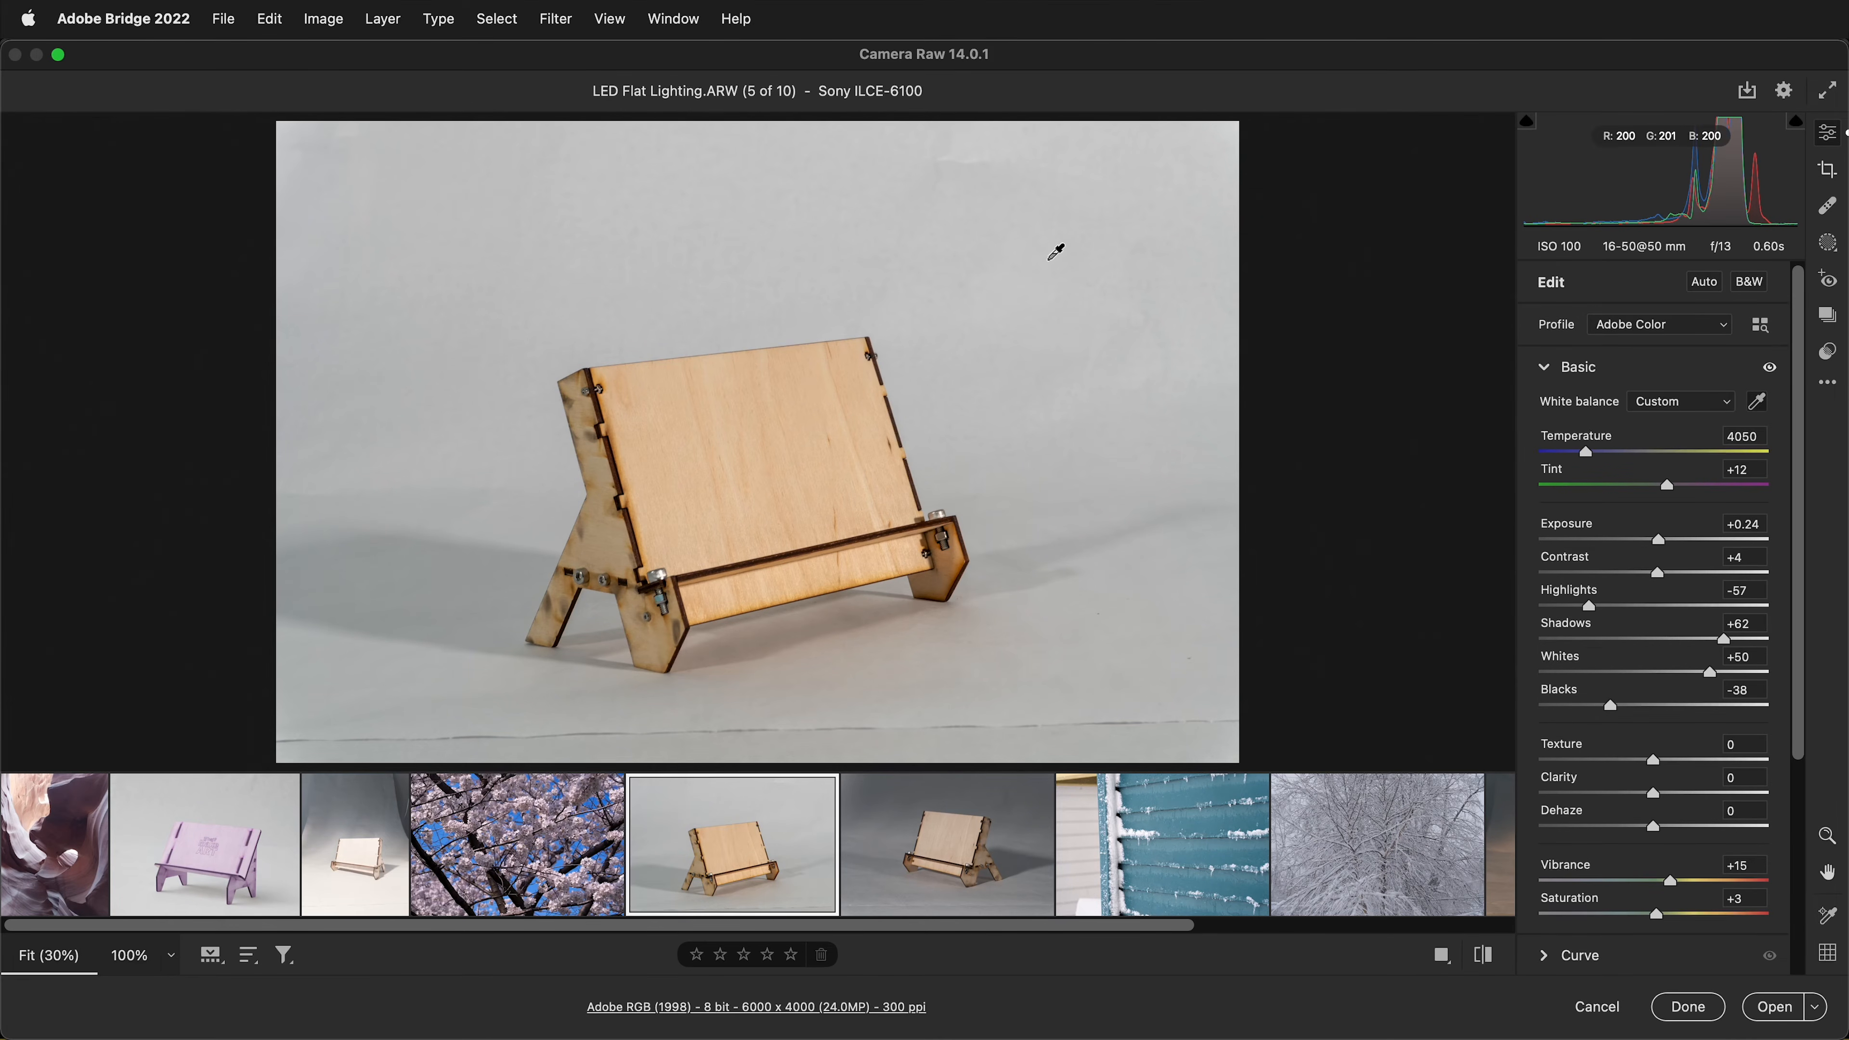
pyautogui.click(752, 253)
# Step: Set Dehaze to -8, Texture to +26 and Vibrance to +18, and toggle the Basic adjustments off and on to compare
pyautogui.moveTo(1658, 834)
pyautogui.mouseDown()
pyautogui.moveTo(1616, 844)
pyautogui.moveTo(1668, 828)
pyautogui.moveTo(1644, 830)
pyautogui.mouseUp()
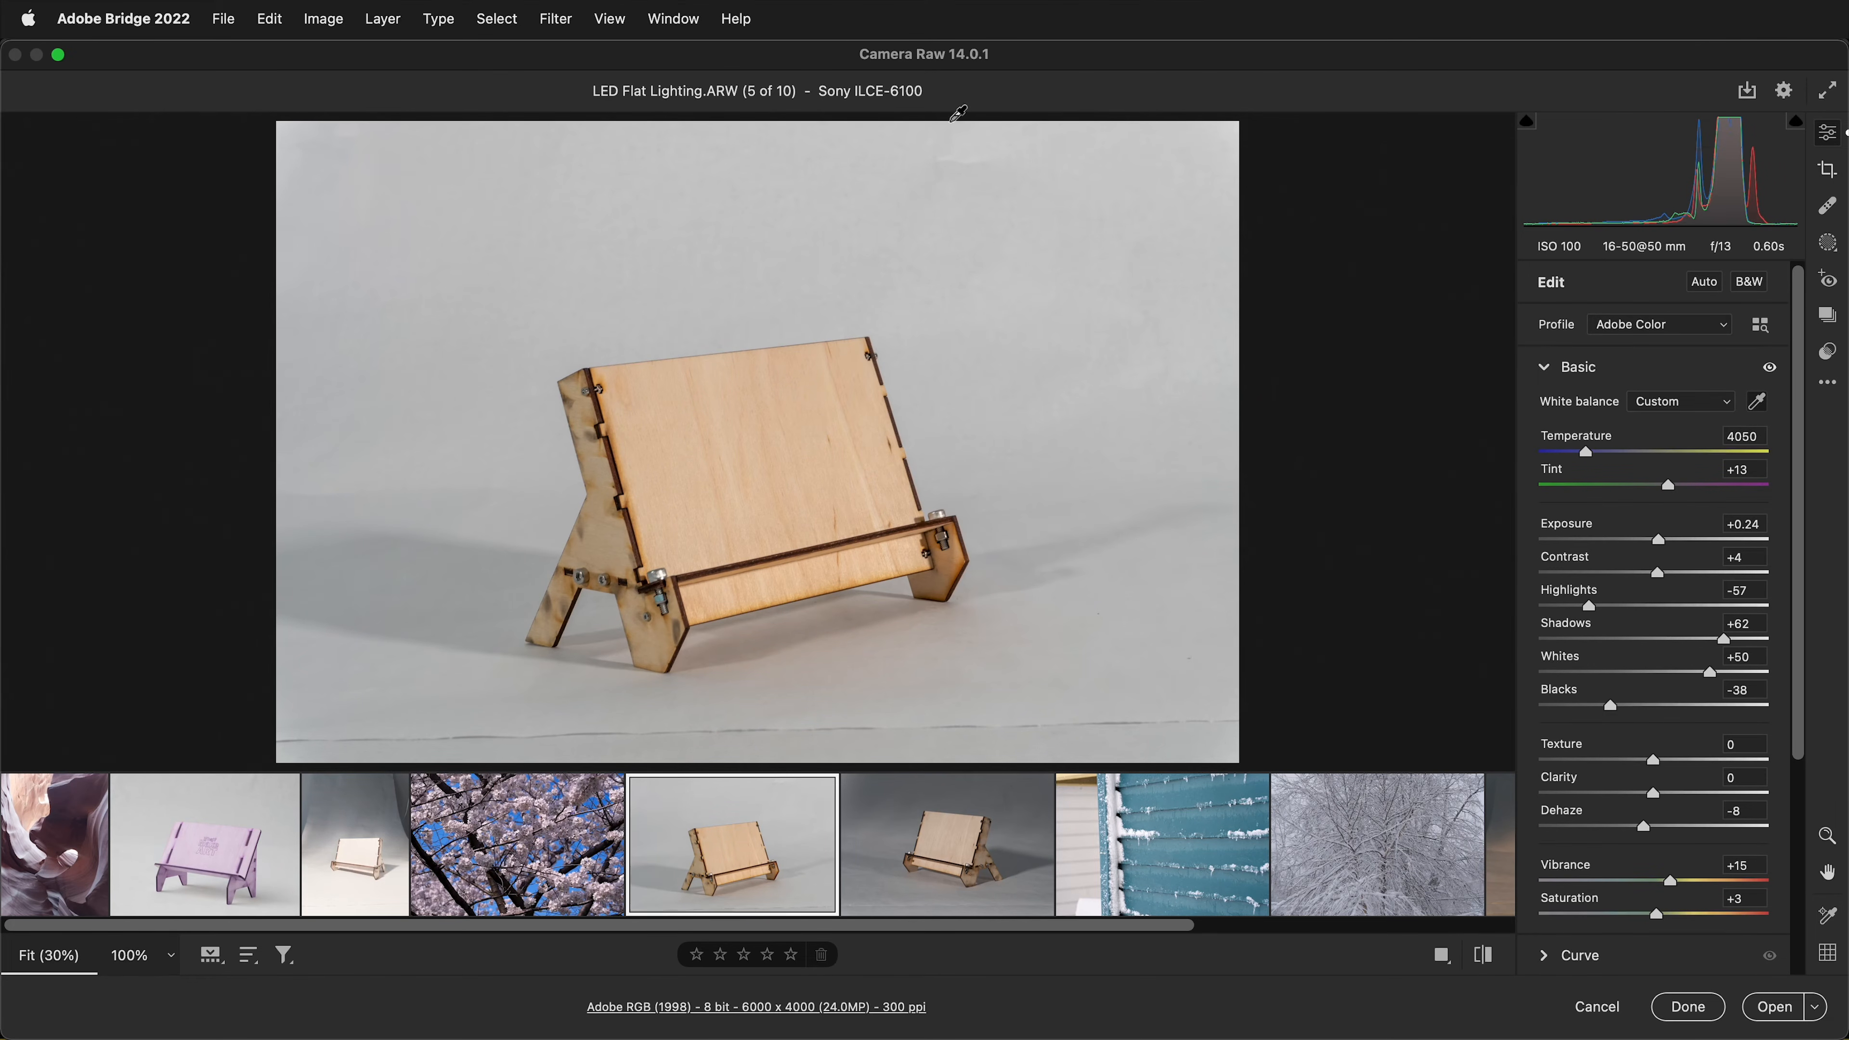
pyautogui.moveTo(1655, 761); pyautogui.dragTo(1686, 760)
pyautogui.scroll(-3, 1602, 750)
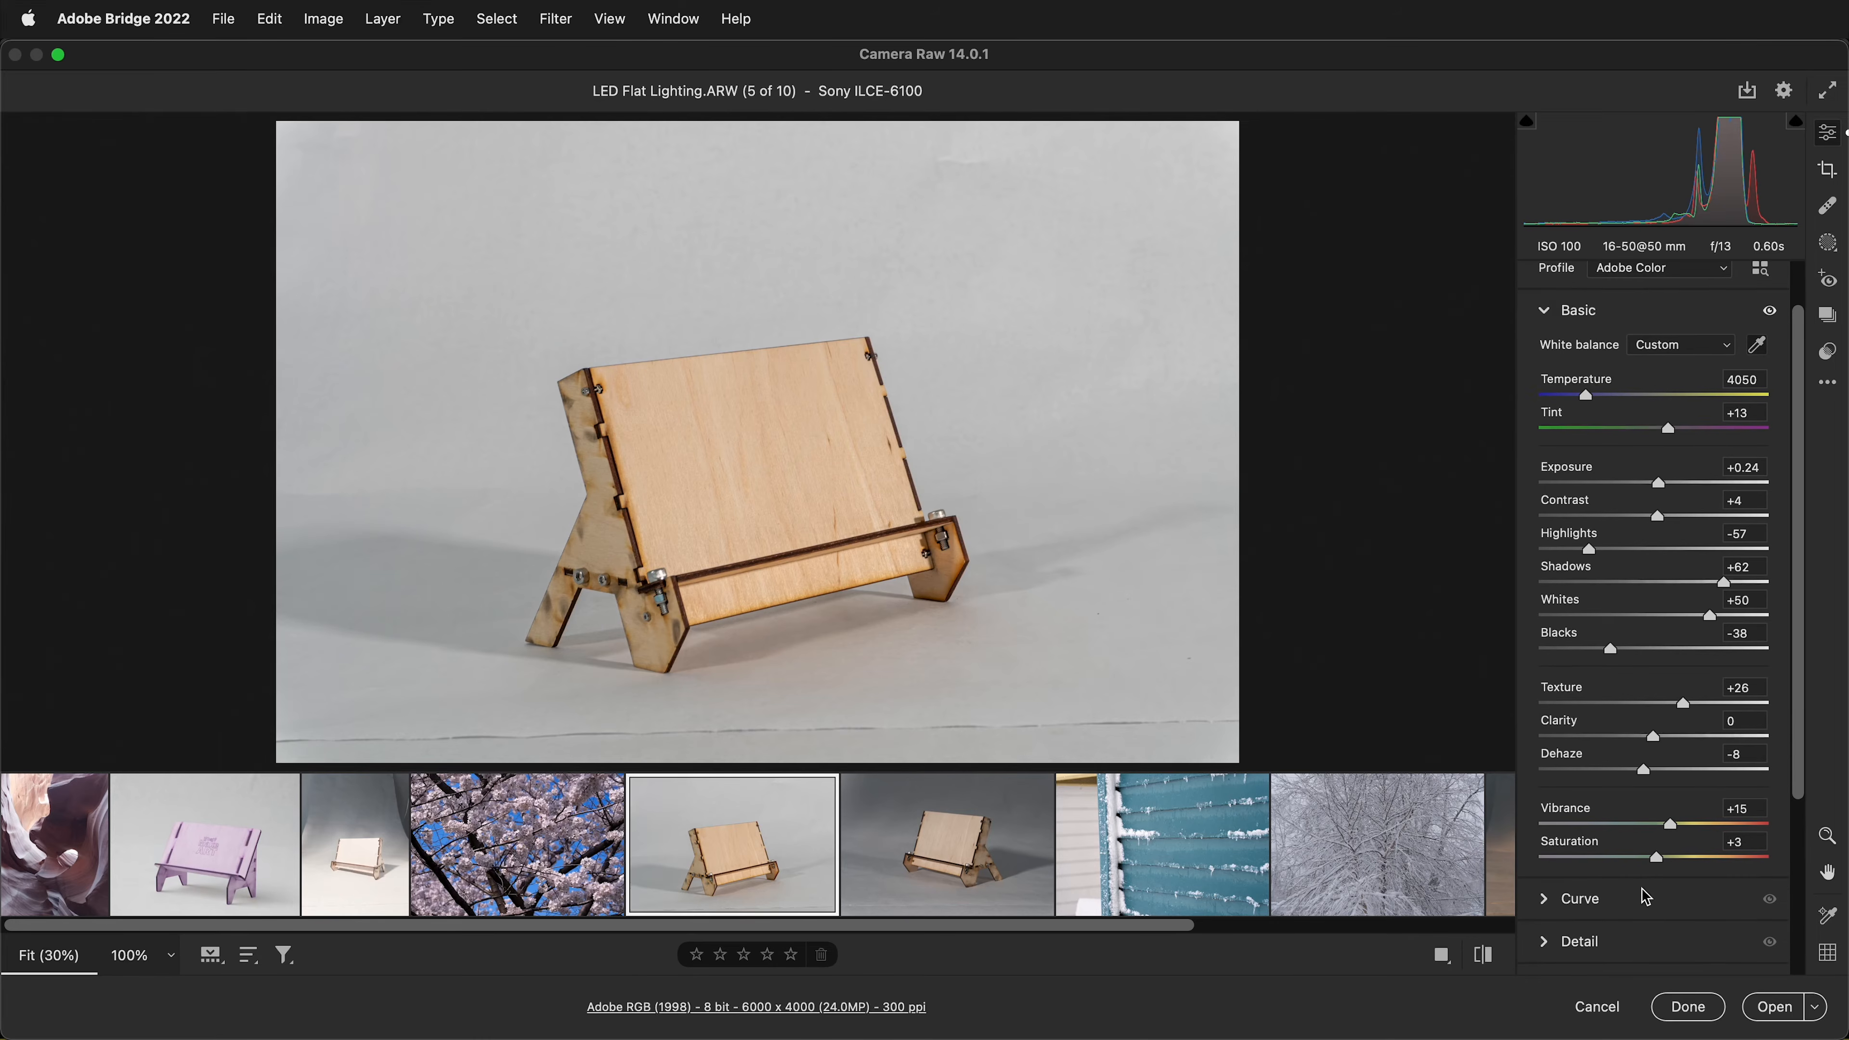
pyautogui.moveTo(1670, 825); pyautogui.dragTo(1673, 824)
pyautogui.scroll(-3, 1454, 663)
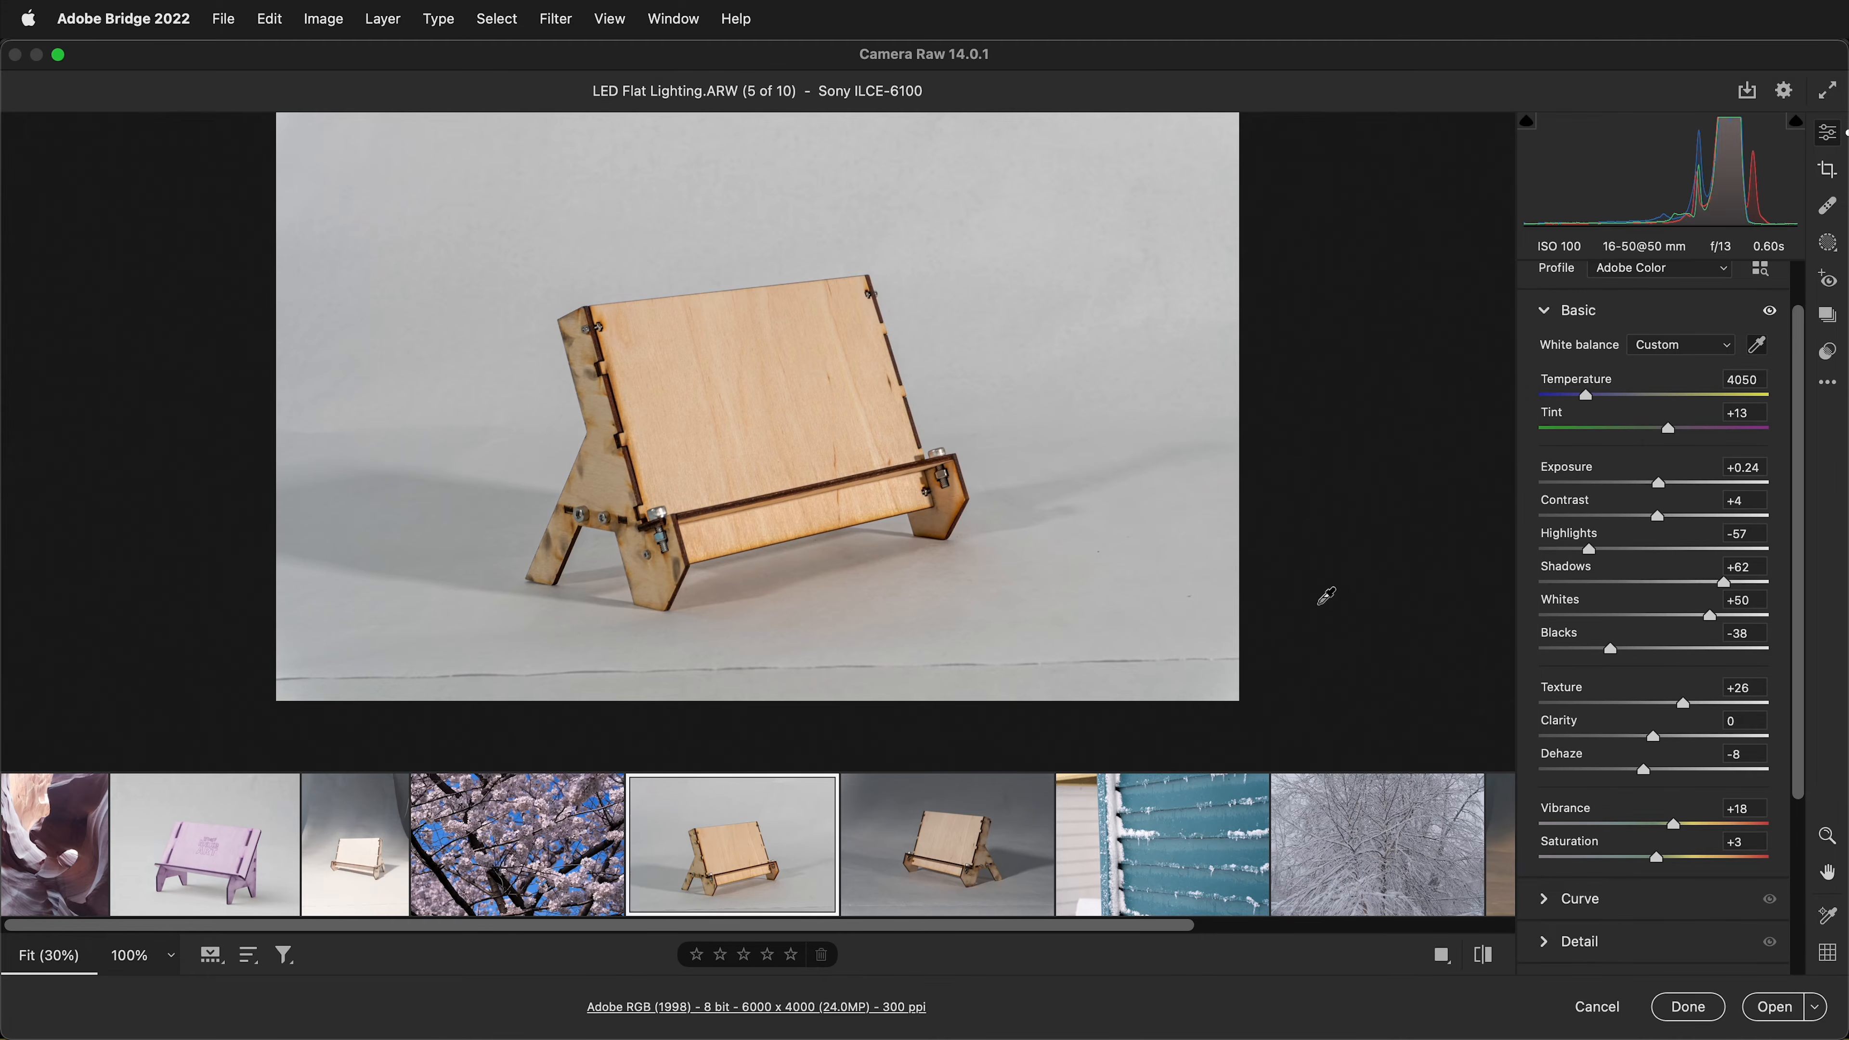
pyautogui.click(1771, 312)
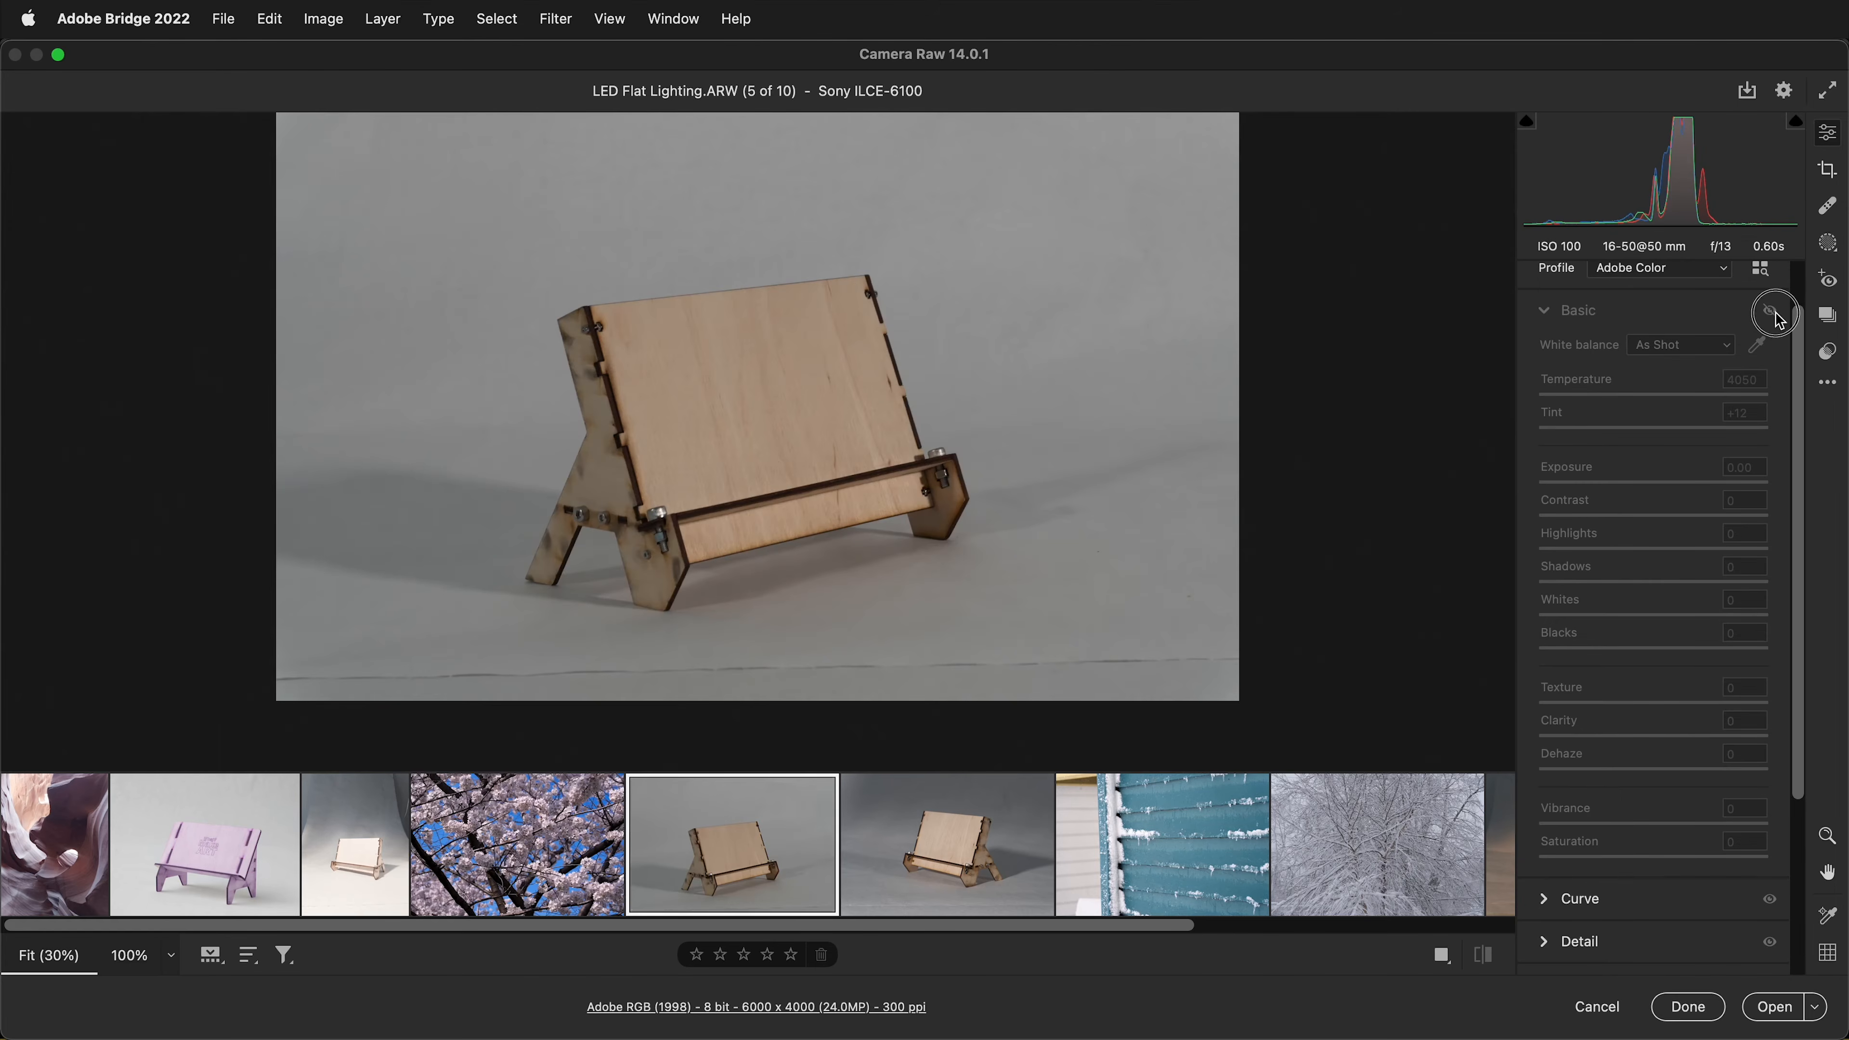
pyautogui.click(1772, 312)
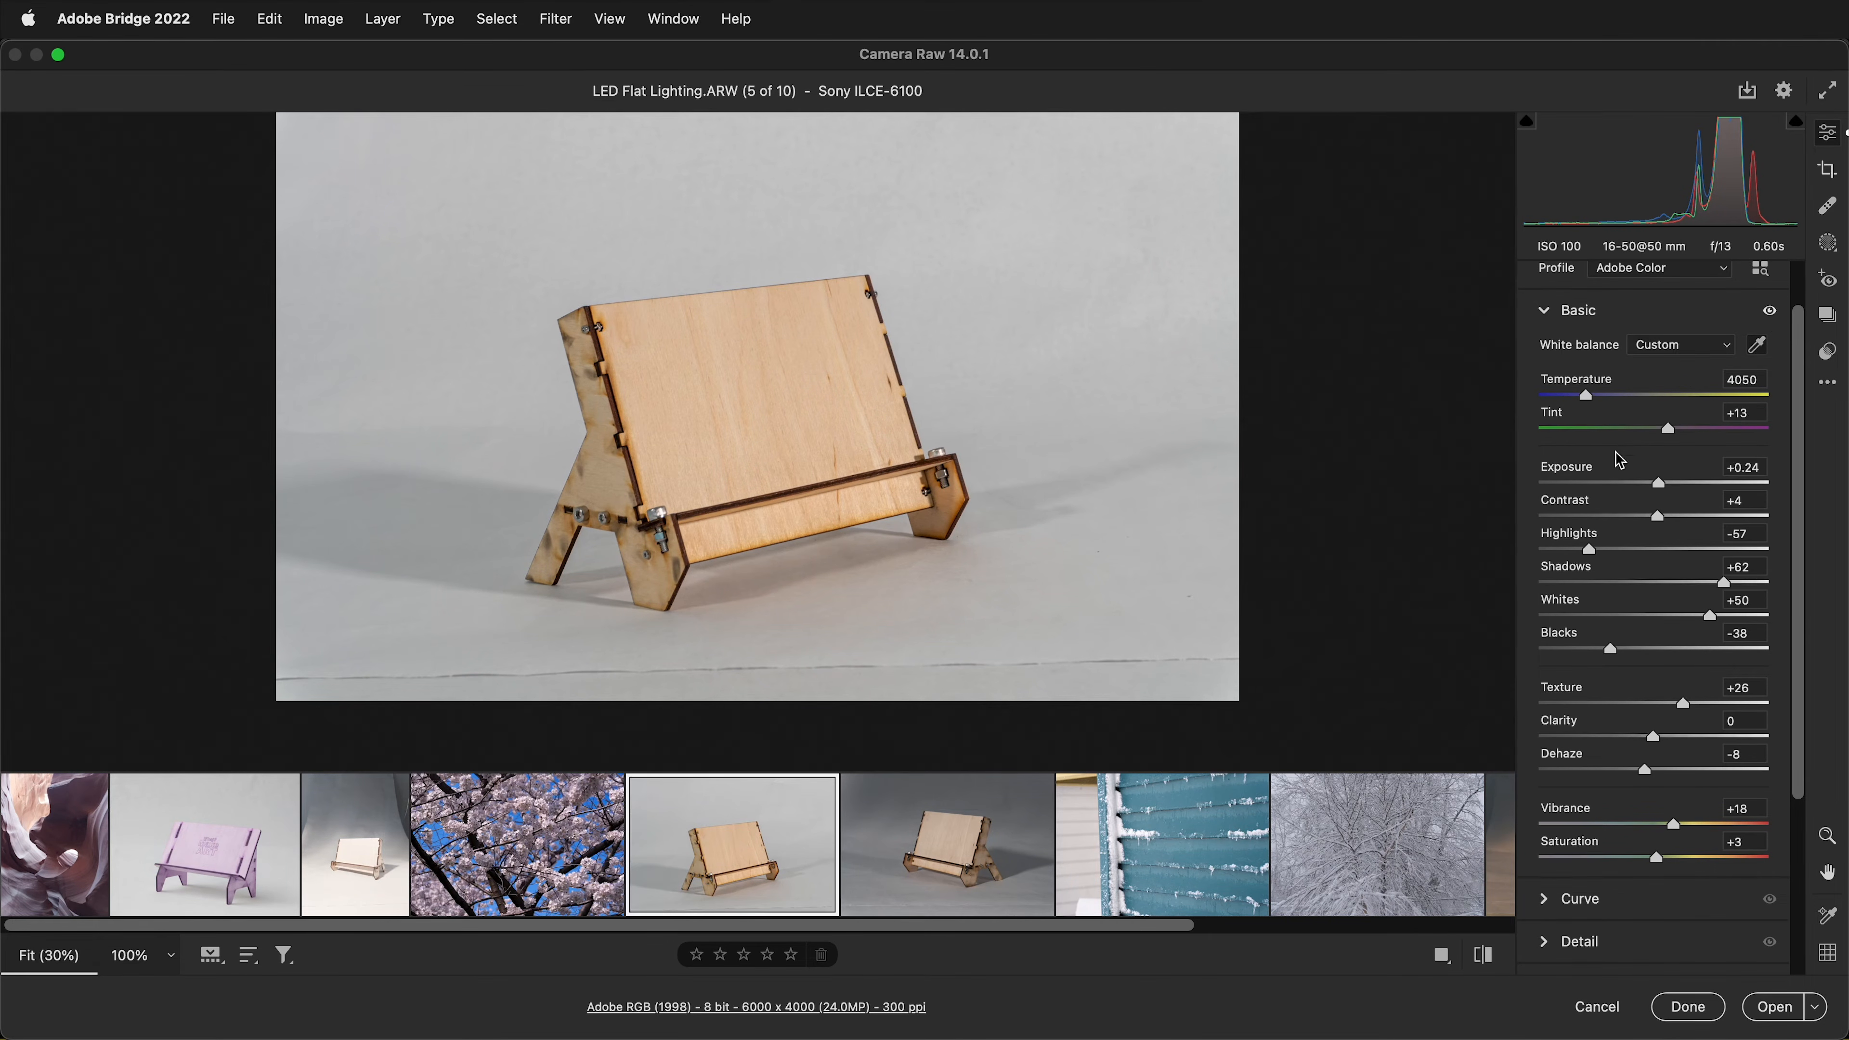
# Step: Heal the dark seam running across the backdrop below the wooden stand in overlapping strokes, using brush size 12
pyautogui.click(1831, 207)
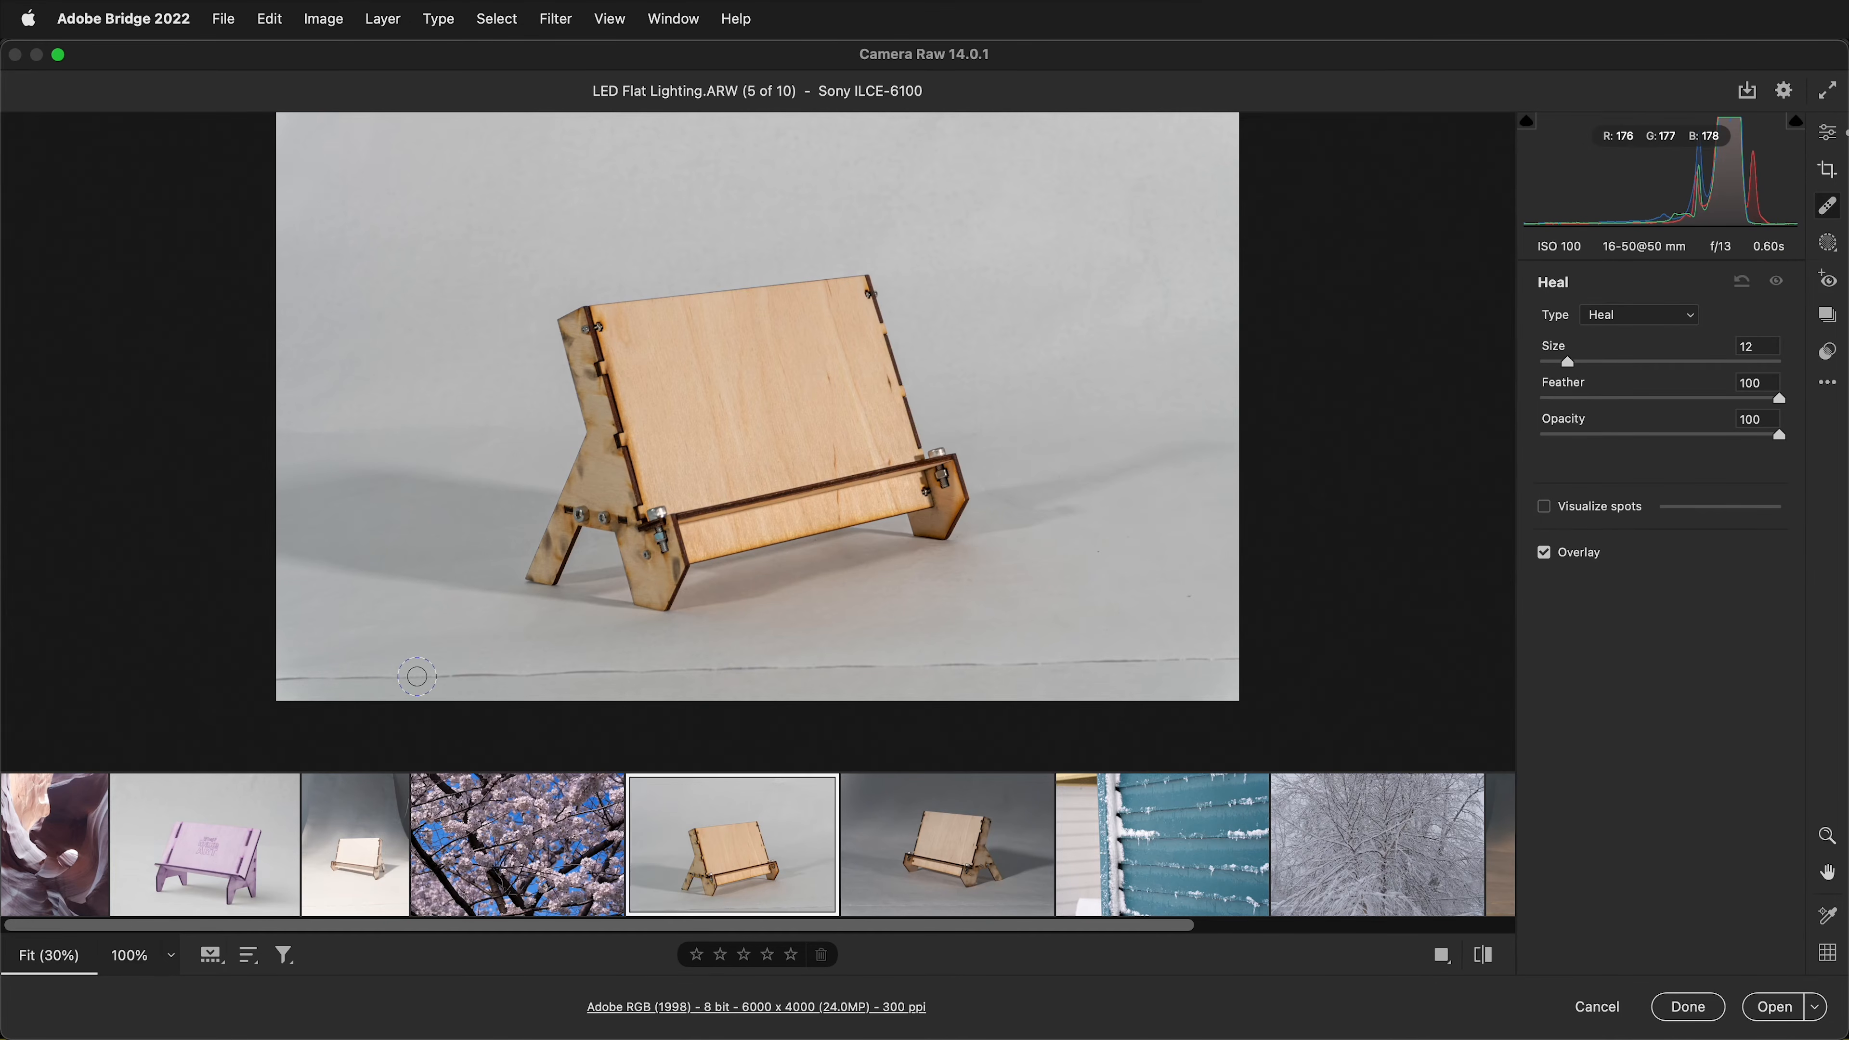
pyautogui.moveTo(290, 679); pyautogui.dragTo(1234, 660)
pyautogui.moveTo(926, 663); pyautogui.dragTo(1231, 653)
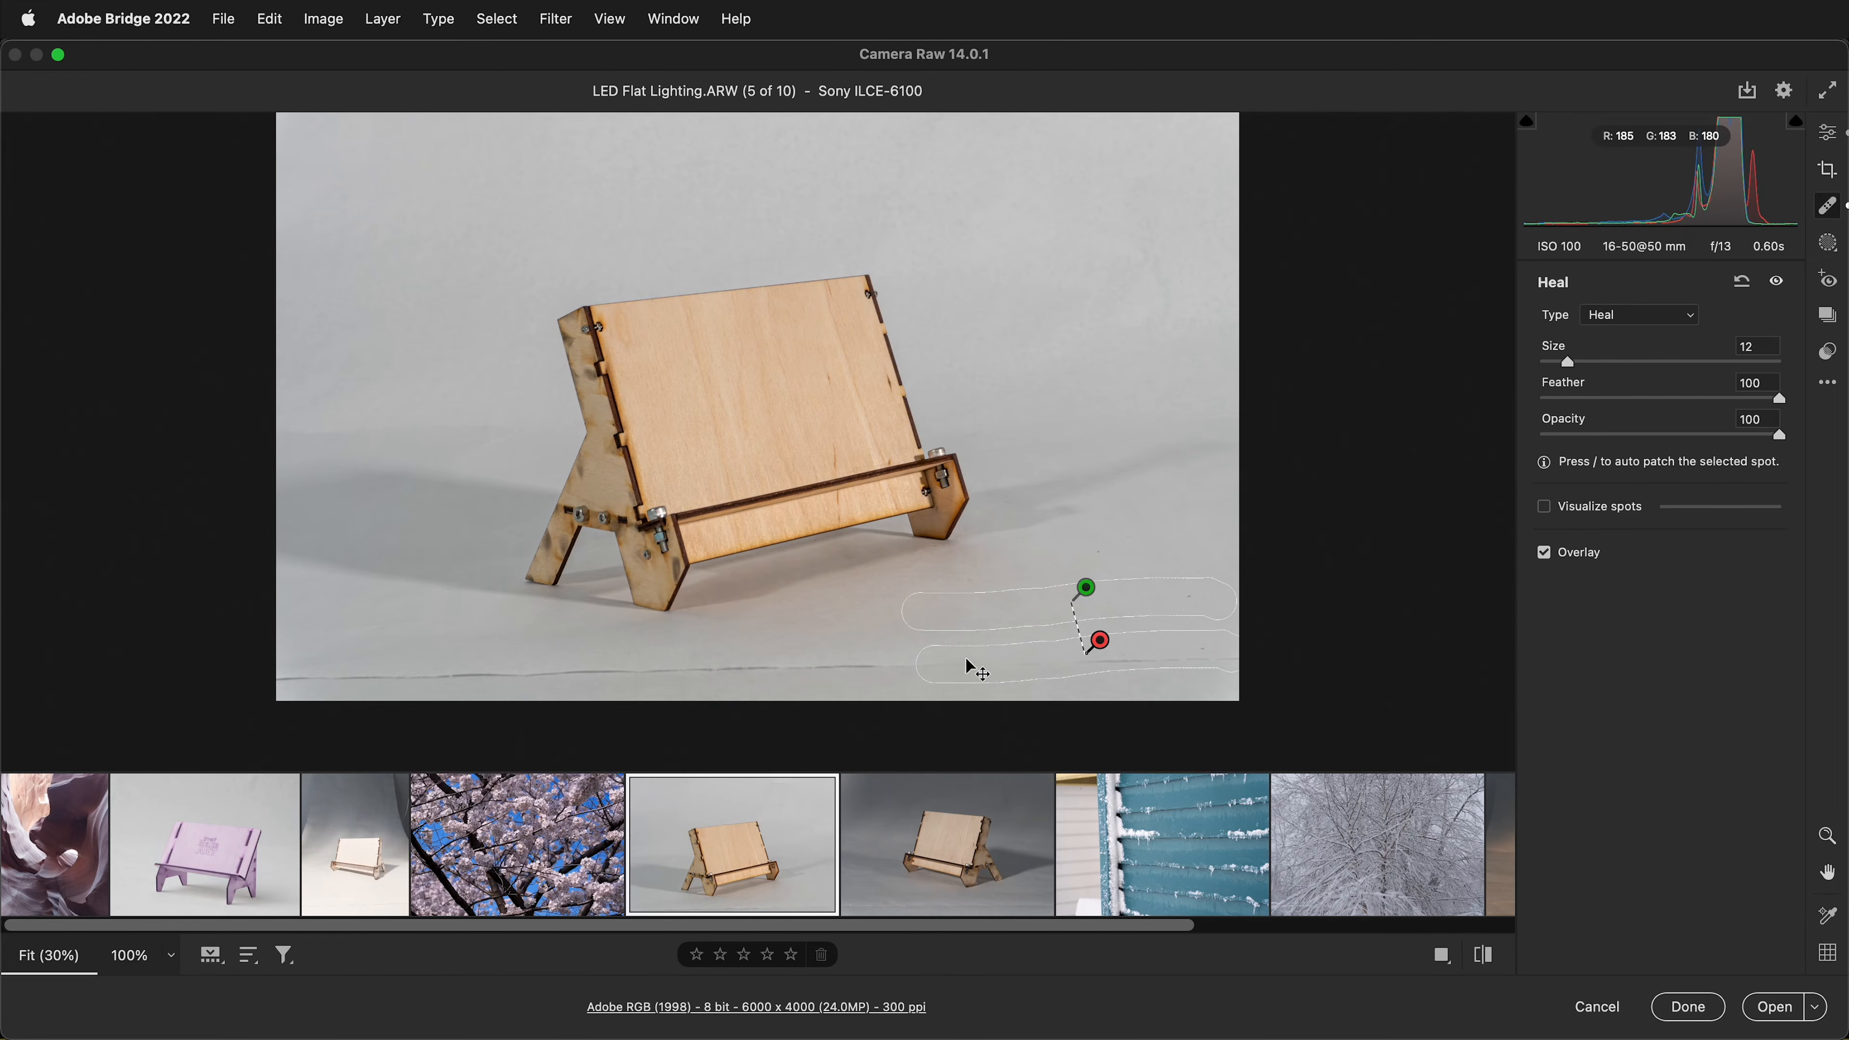
pyautogui.moveTo(900, 669); pyautogui.dragTo(539, 680)
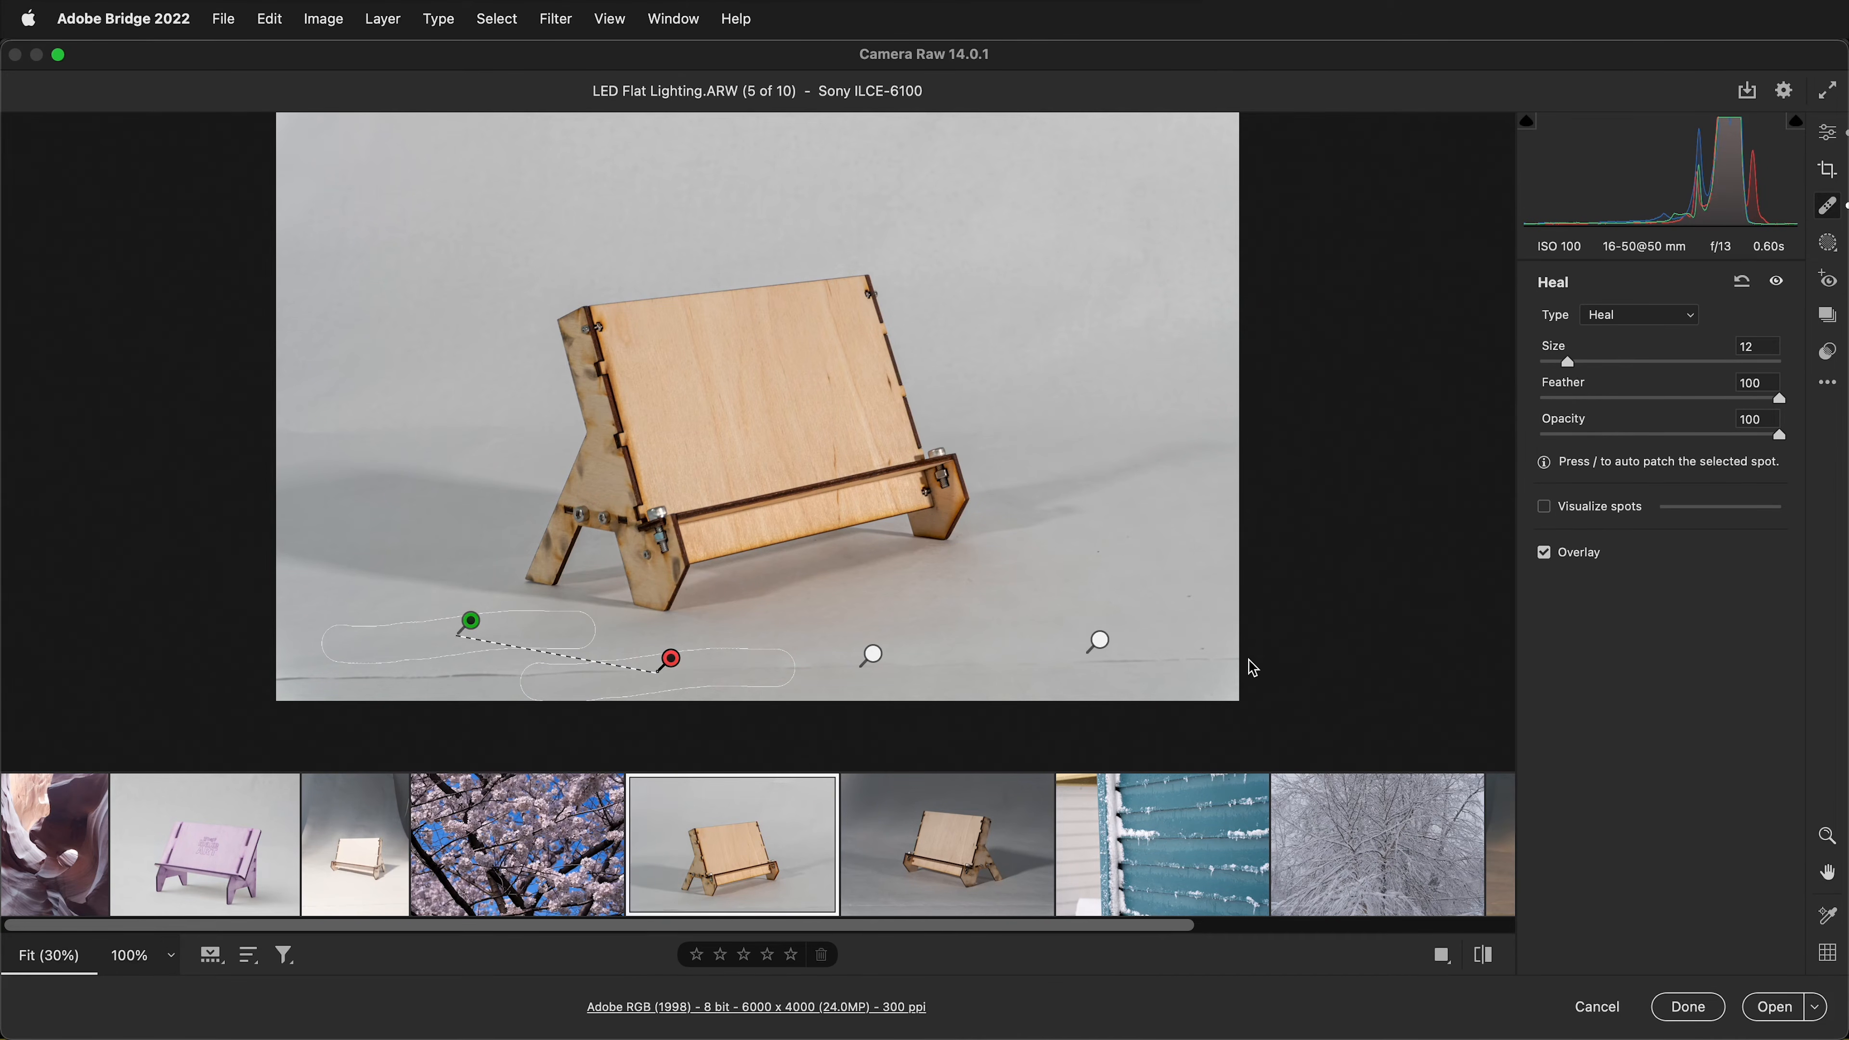
pyautogui.moveTo(1054, 667); pyautogui.dragTo(1237, 660)
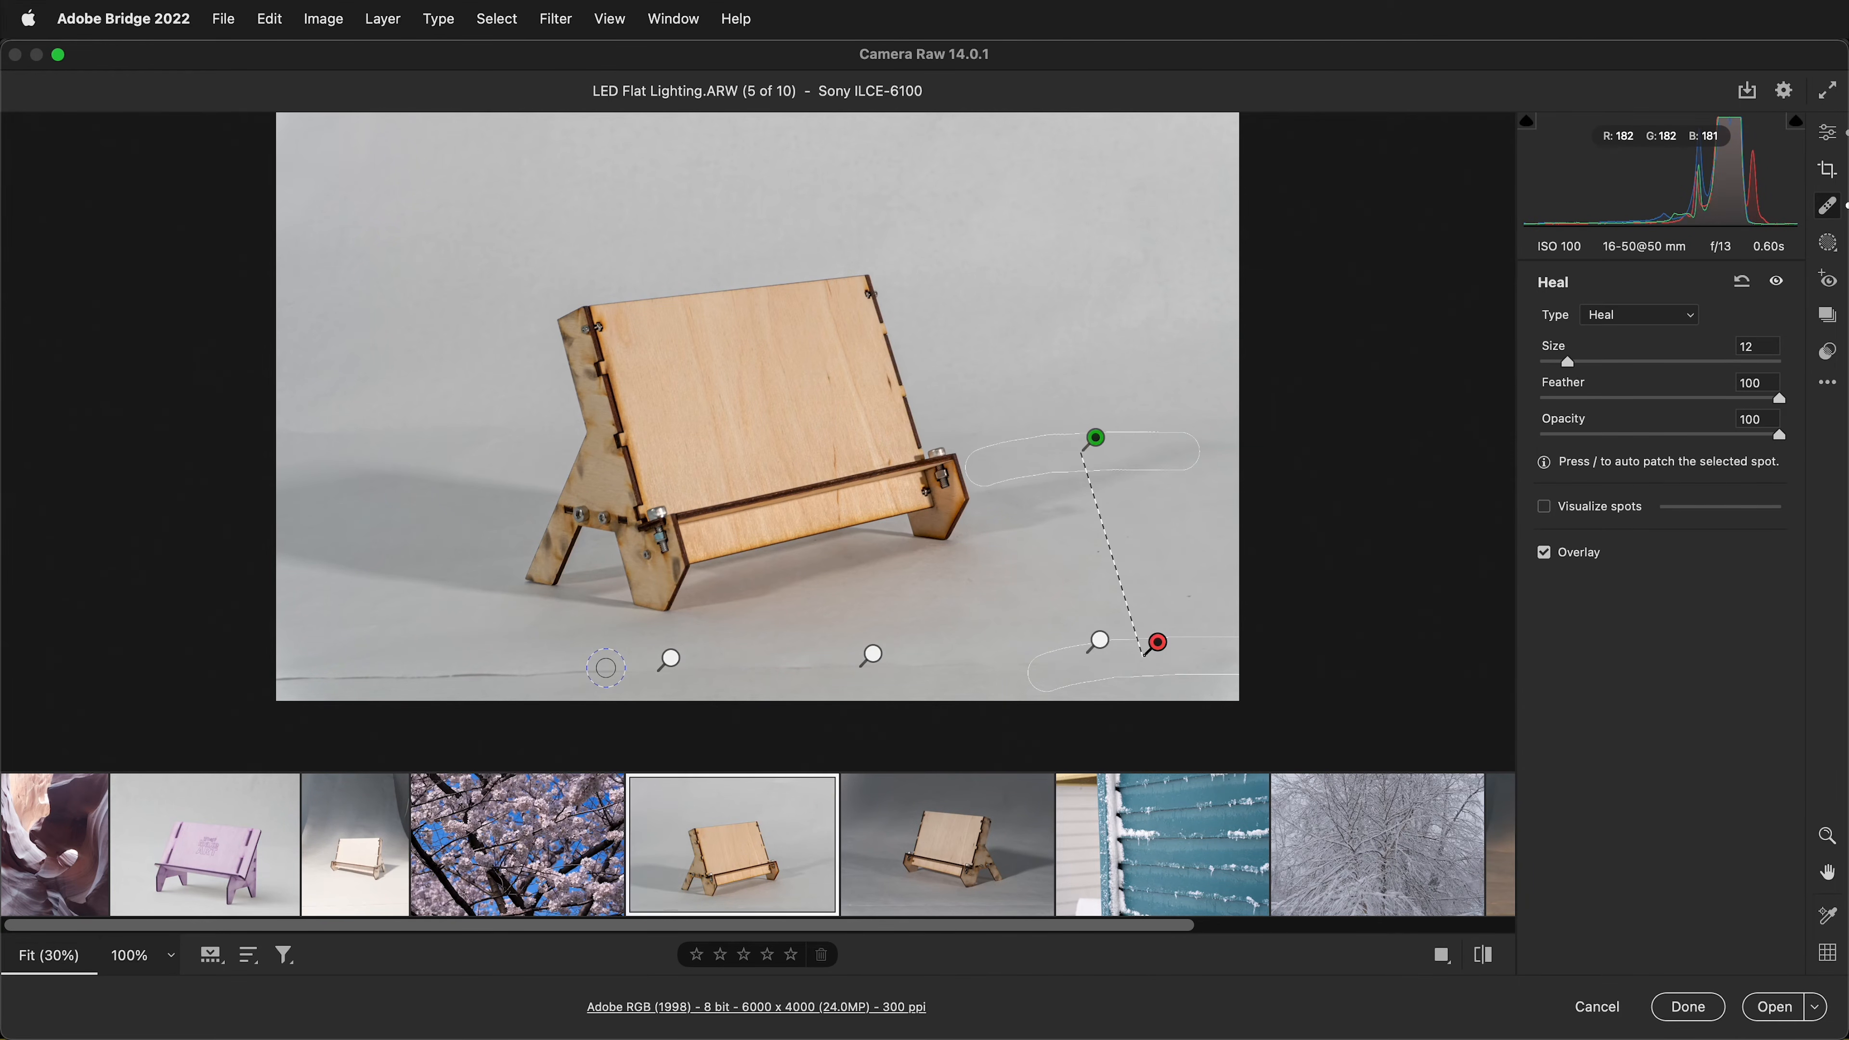
pyautogui.moveTo(630, 670); pyautogui.dragTo(321, 678)
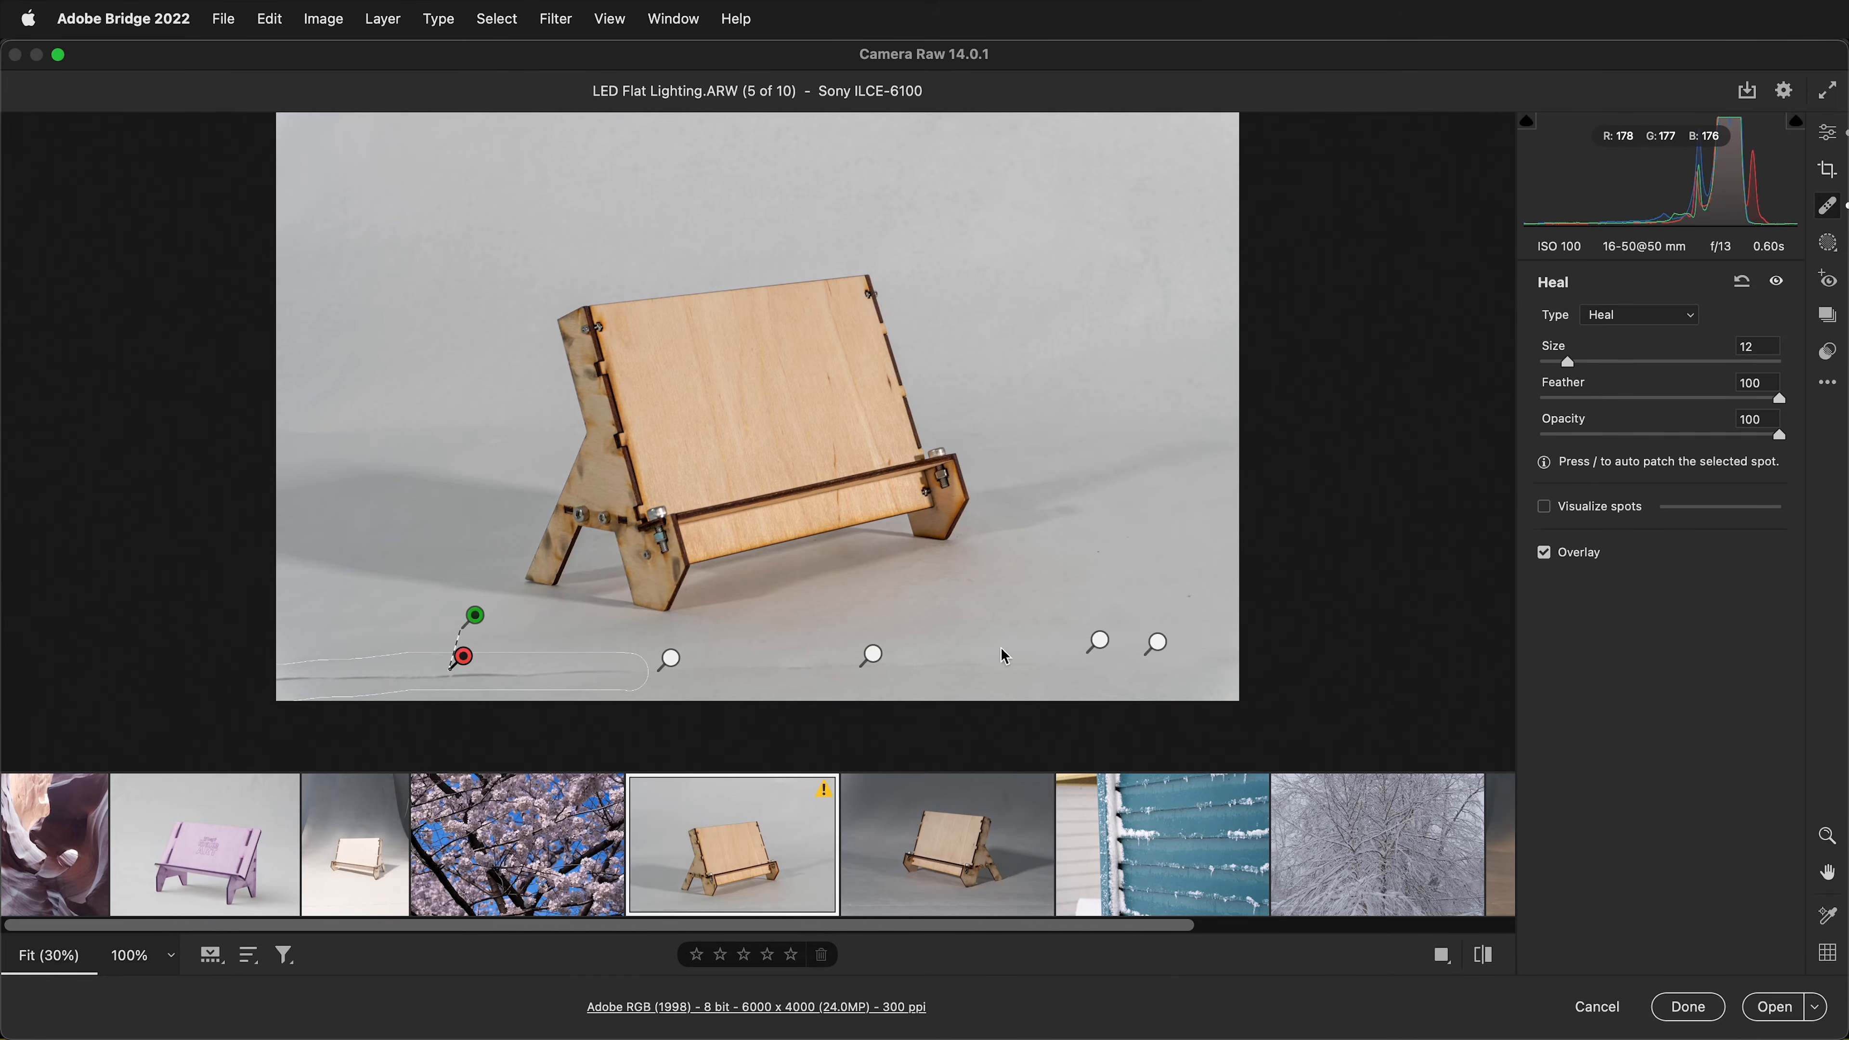
pyautogui.moveTo(739, 670); pyautogui.dragTo(824, 668)
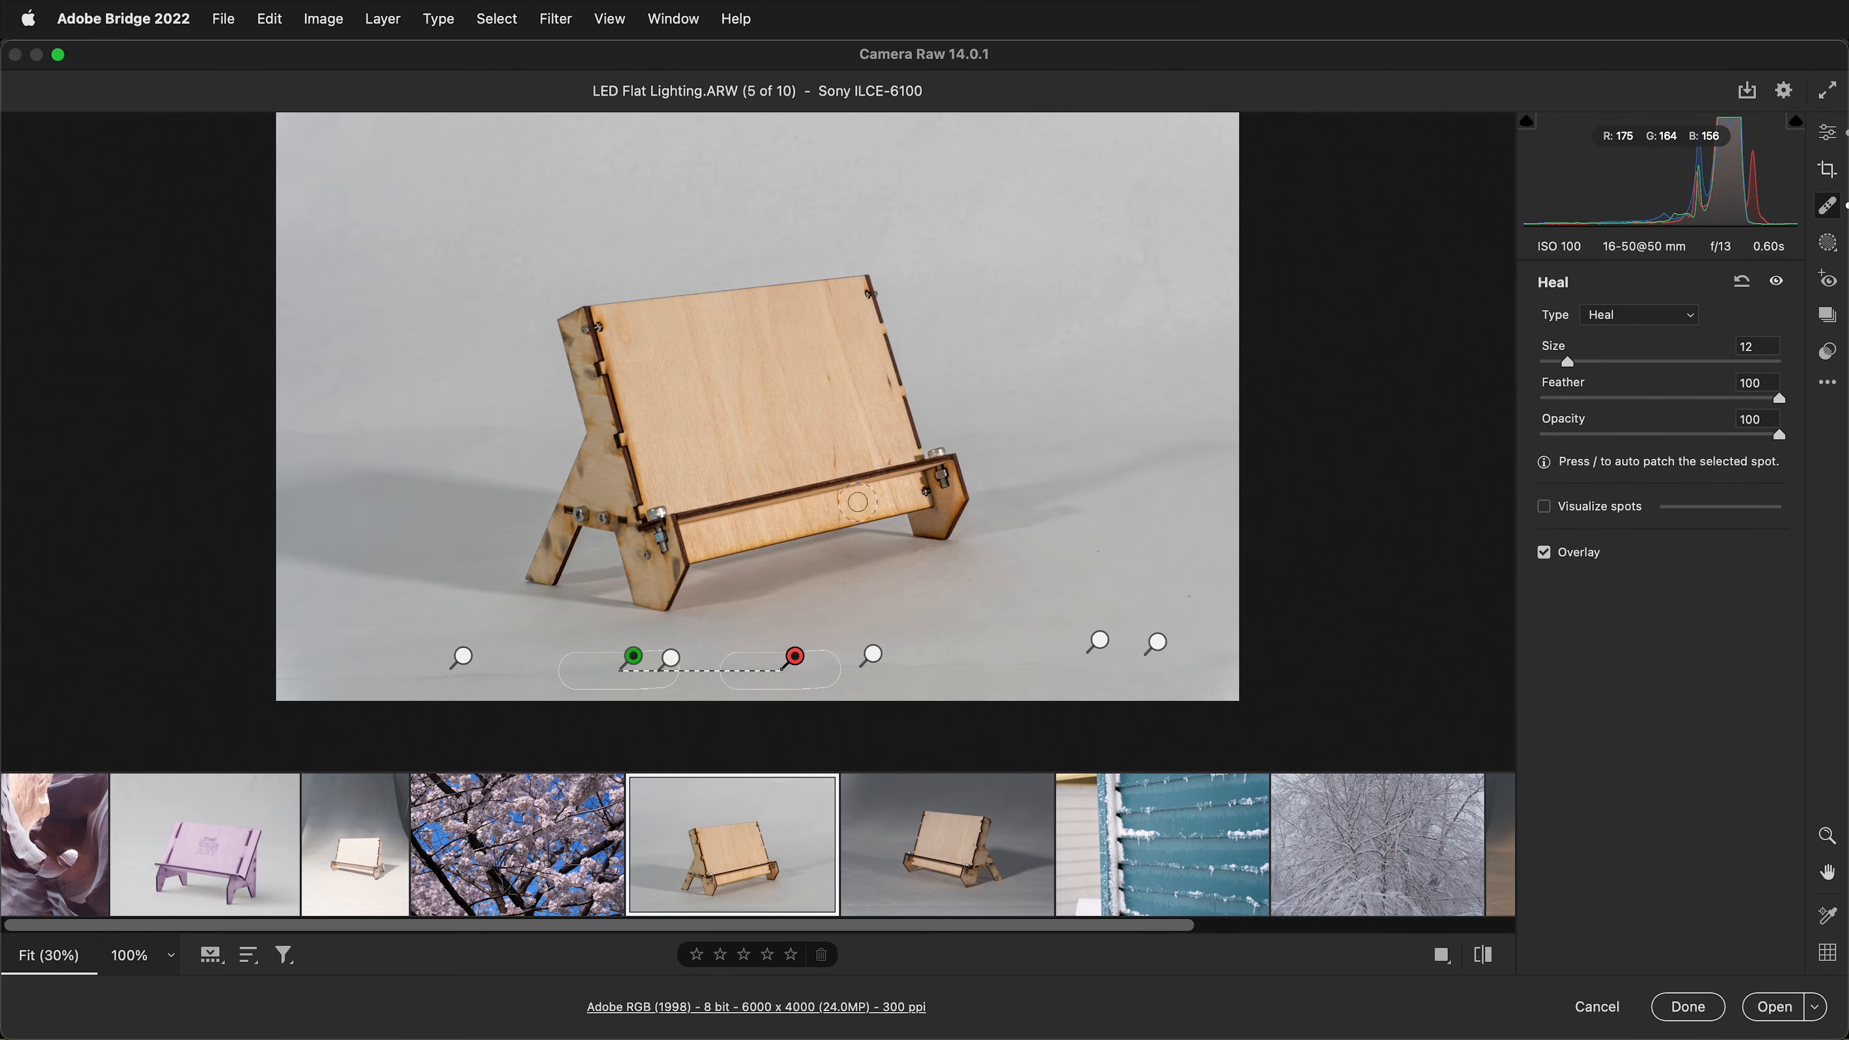
# Step: Visualize spots with a raised threshold, and heal the backdrop specks and the remaining traces of the seam below the stand
pyautogui.click(1549, 509)
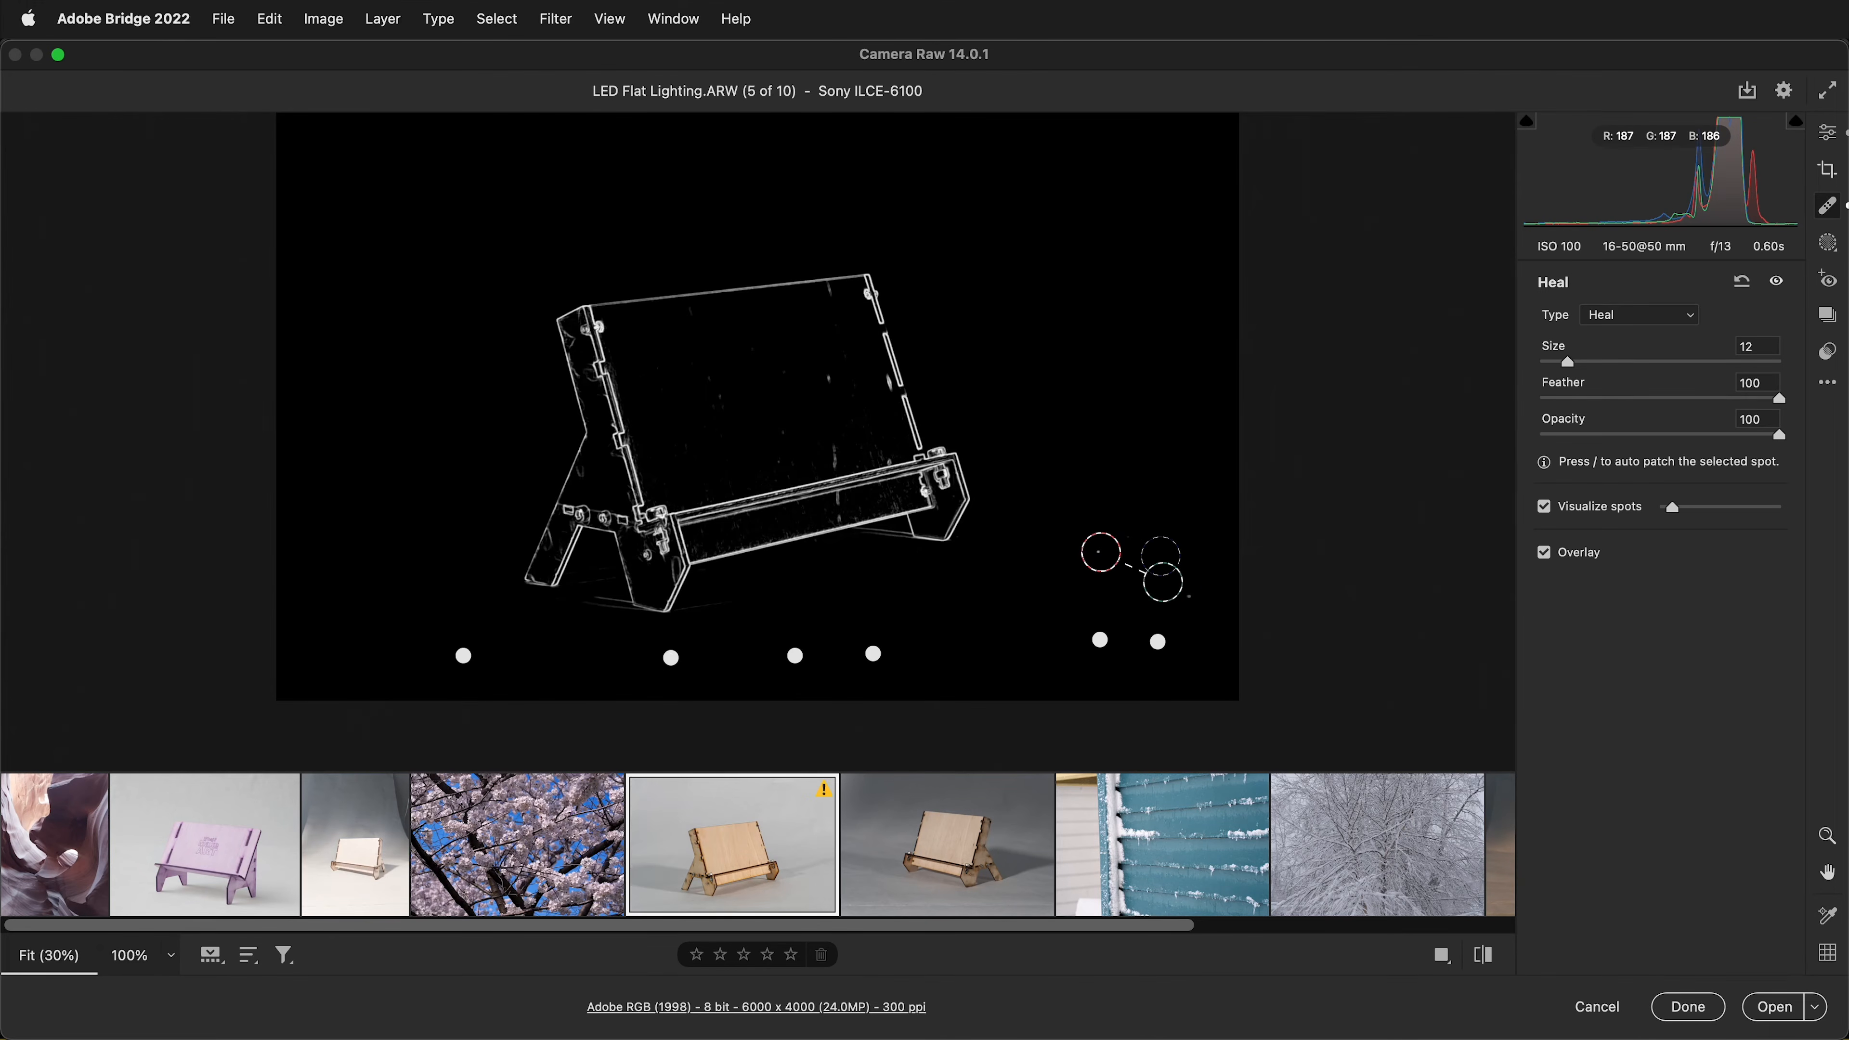
pyautogui.click(1194, 601)
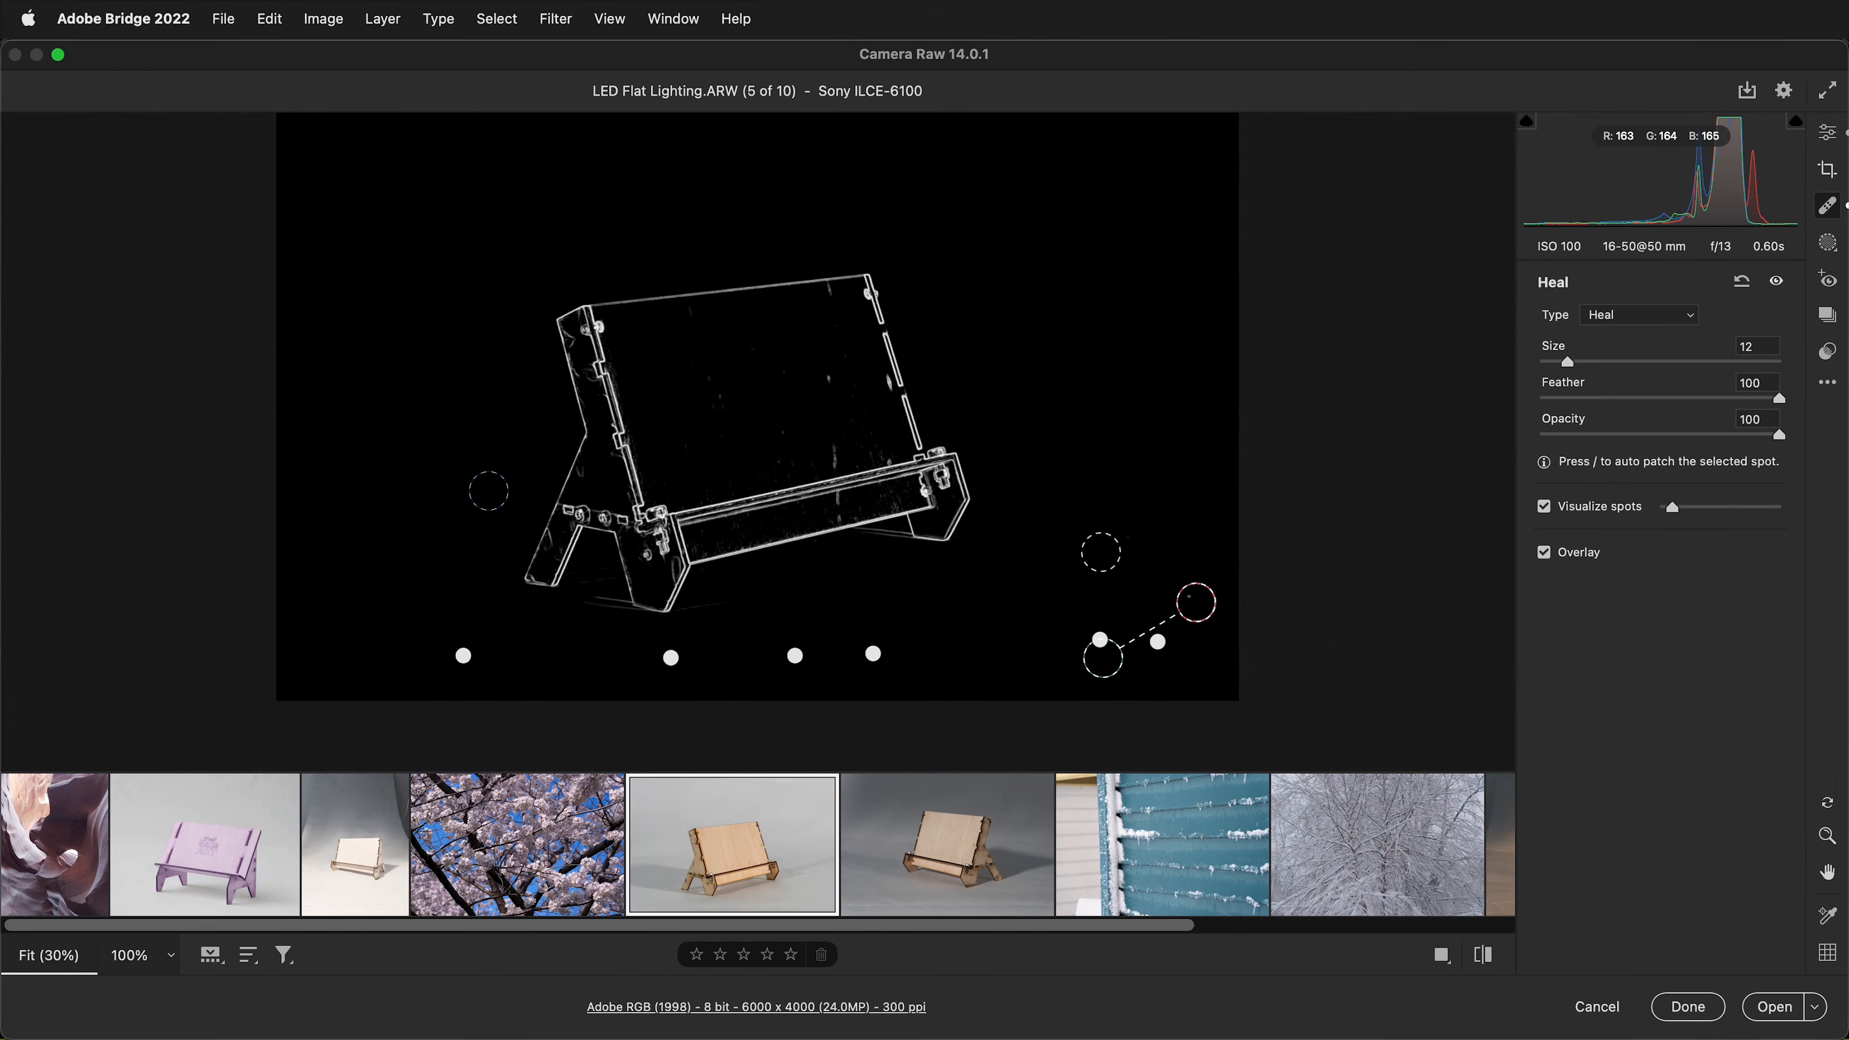
pyautogui.moveTo(1686, 519); pyautogui.dragTo(1748, 515)
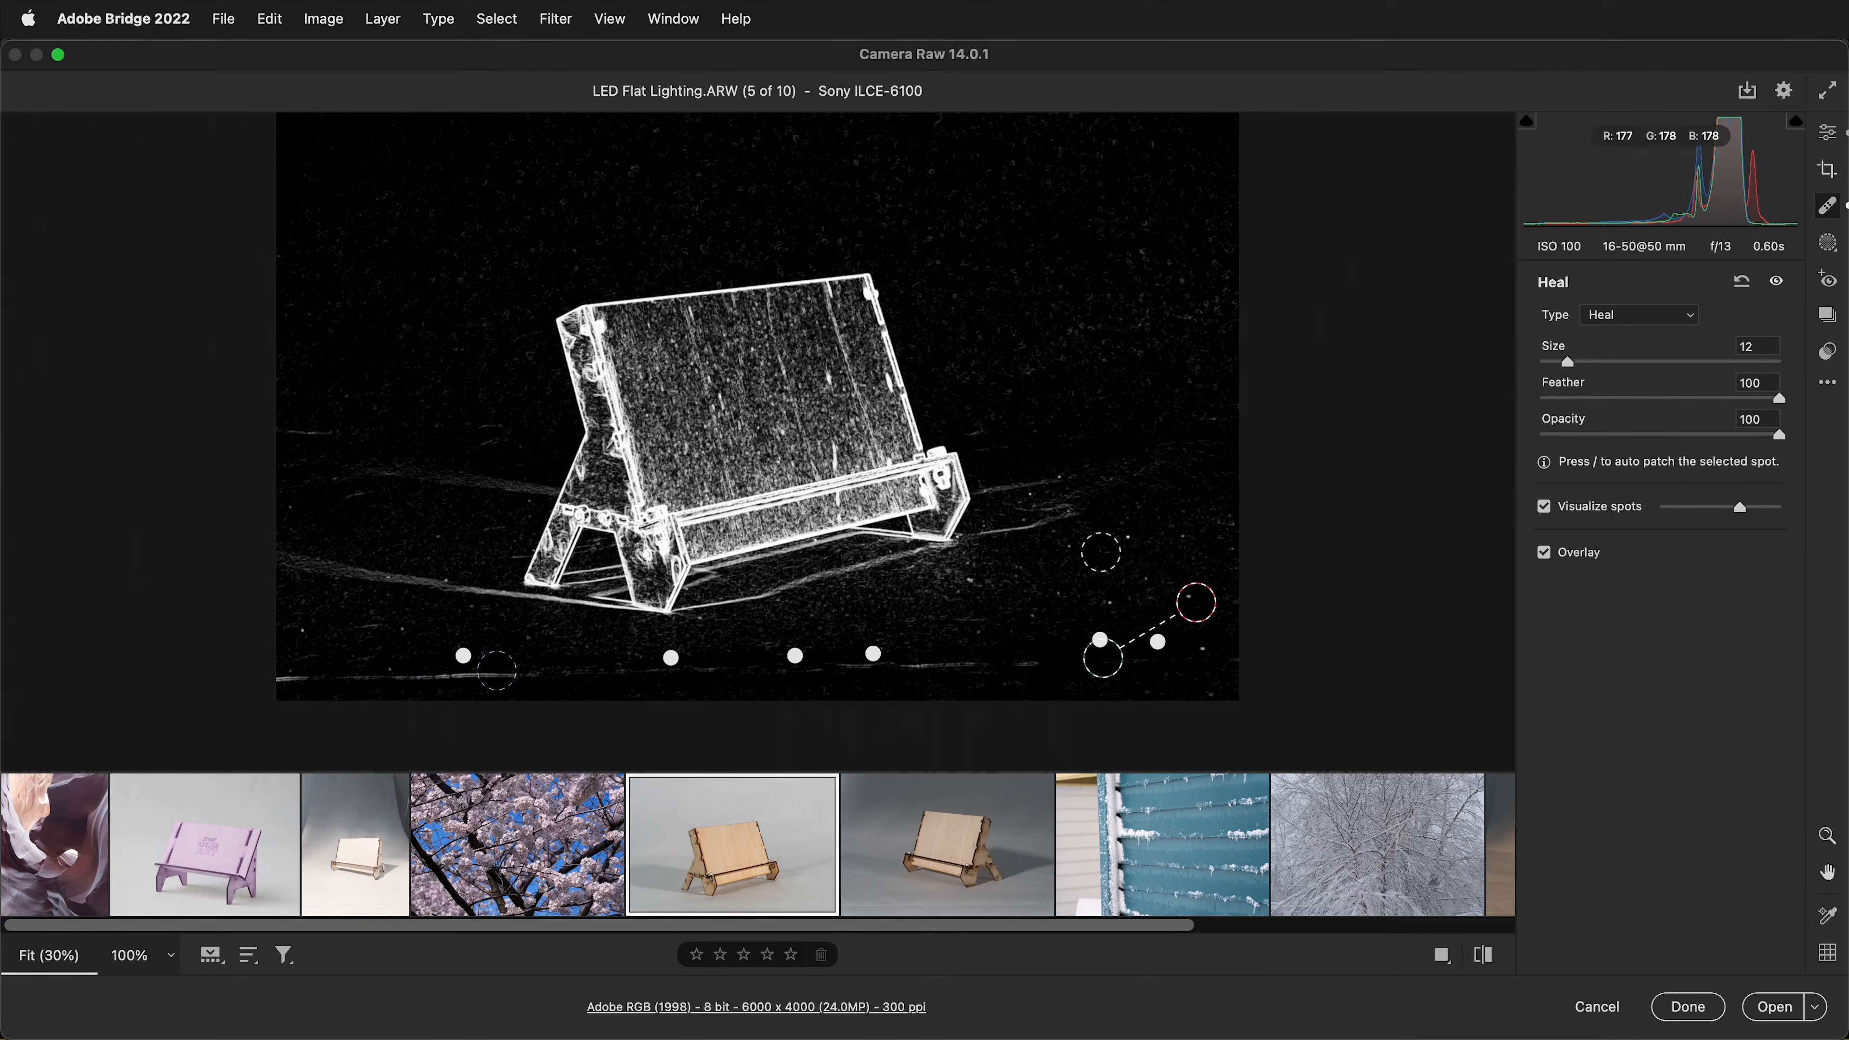
pyautogui.moveTo(548, 677); pyautogui.dragTo(255, 679)
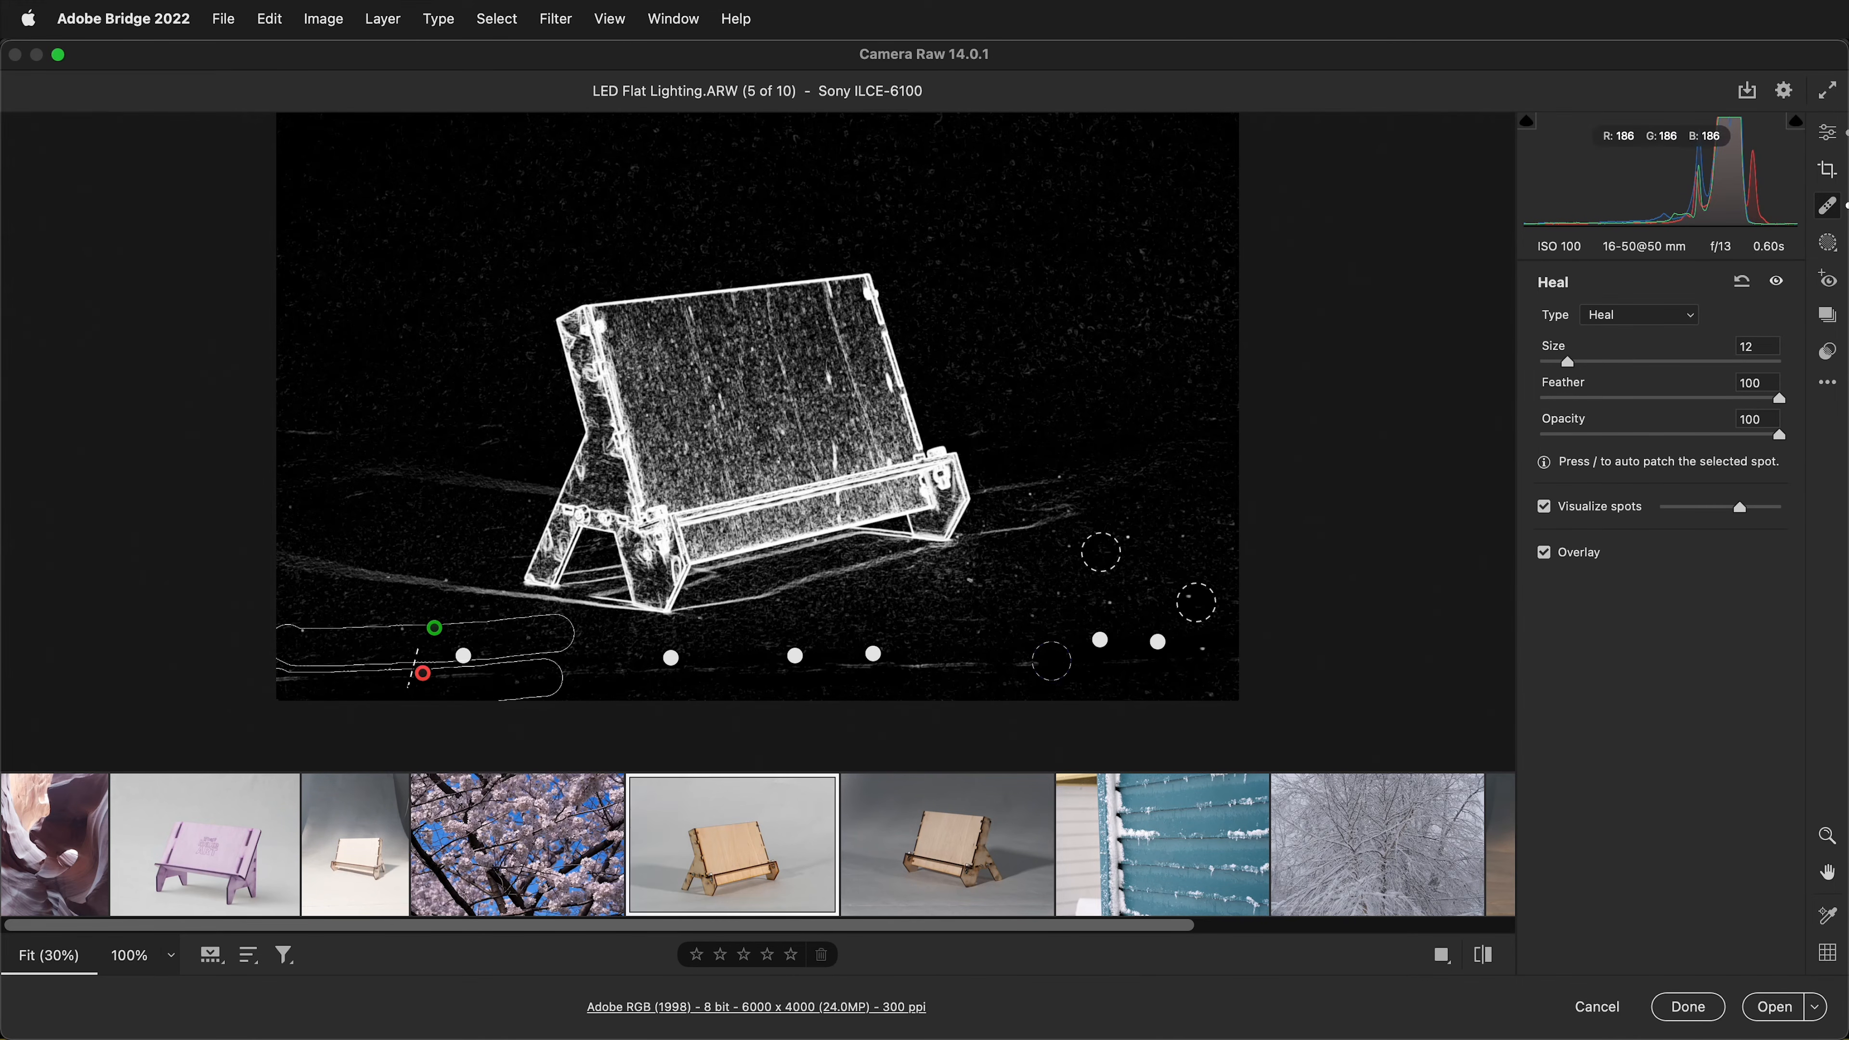
pyautogui.moveTo(1062, 662); pyautogui.dragTo(653, 684)
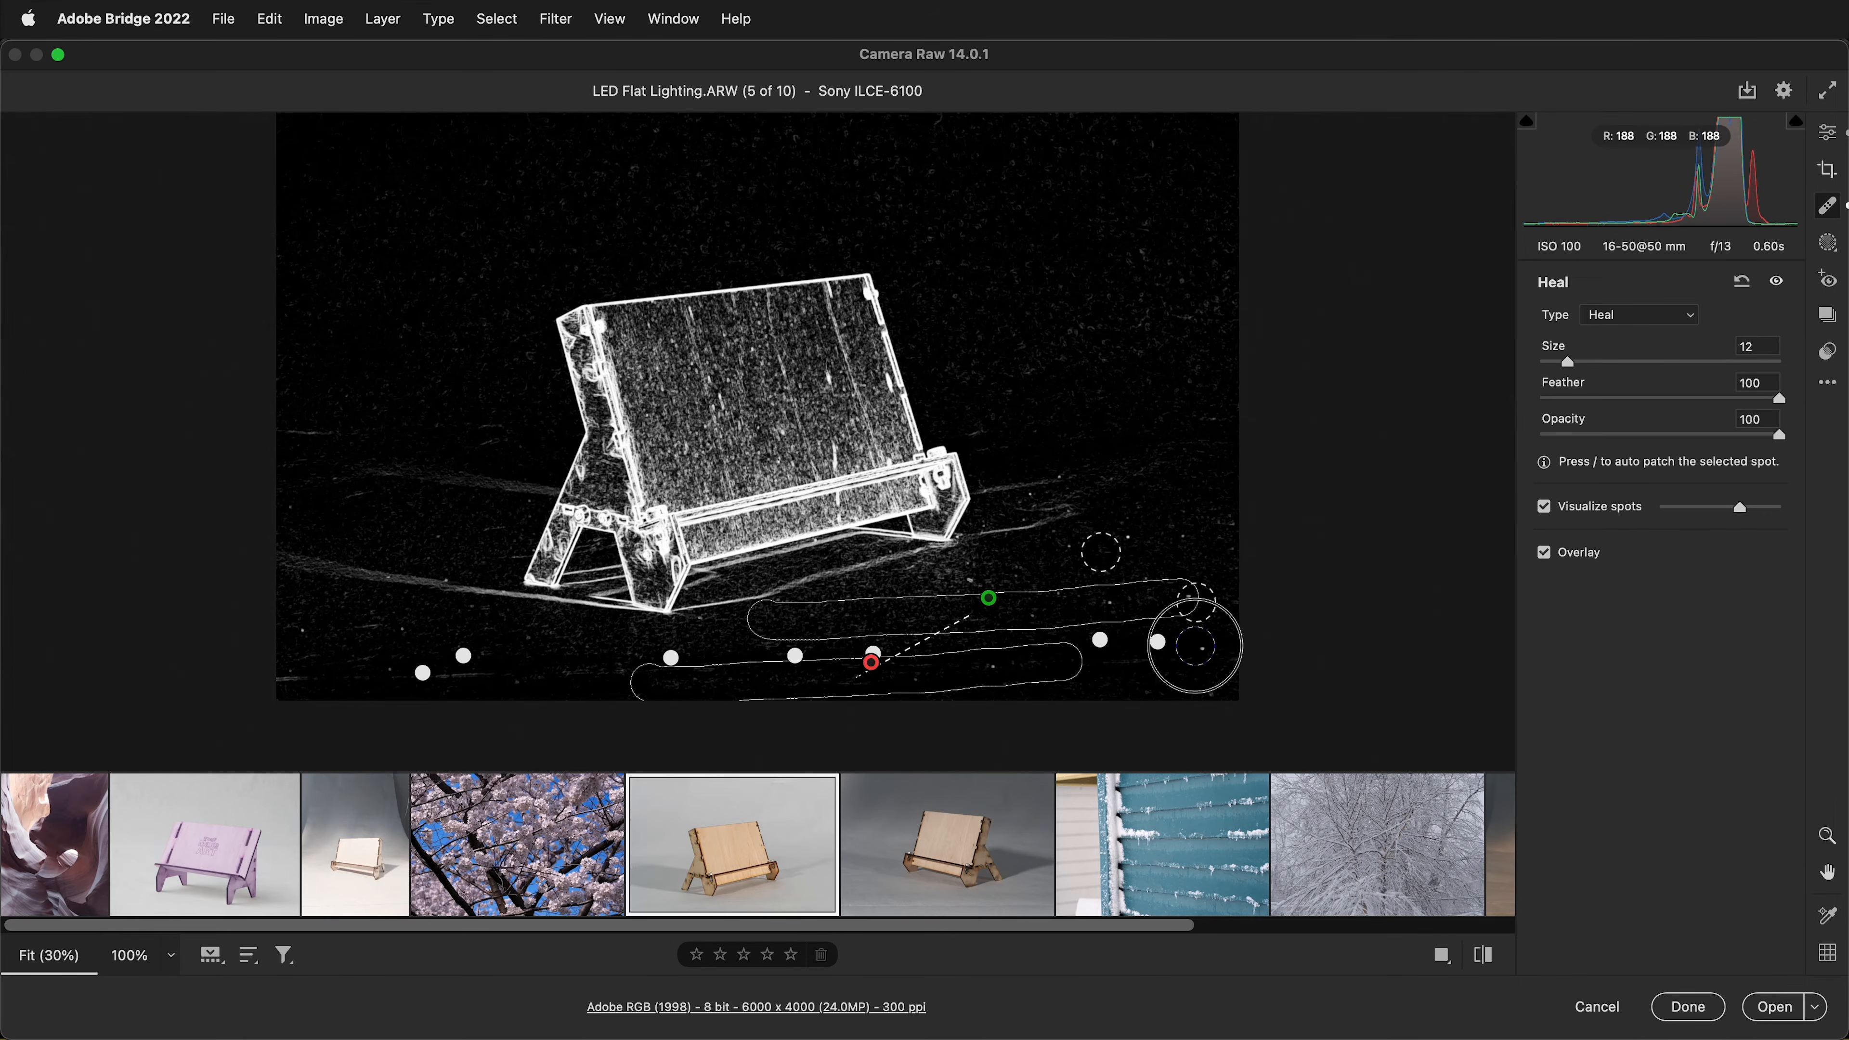
pyautogui.click(1191, 537)
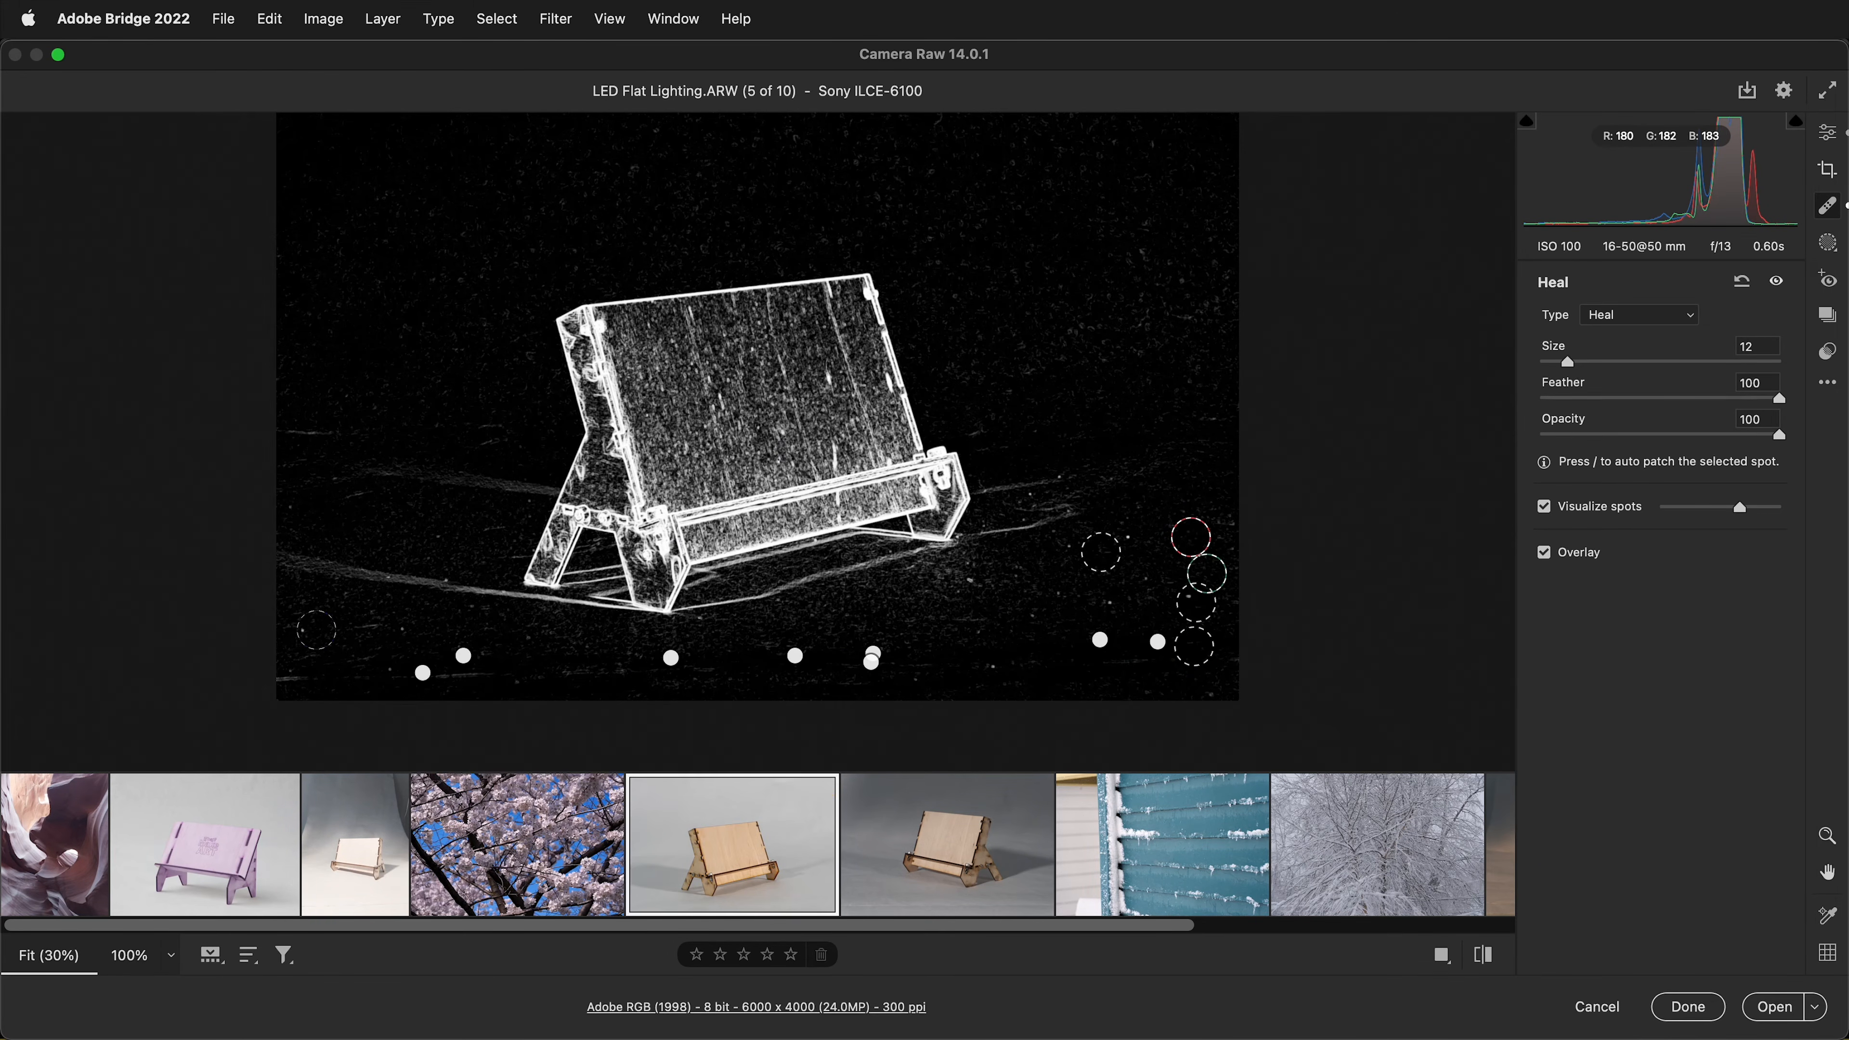
pyautogui.click(293, 669)
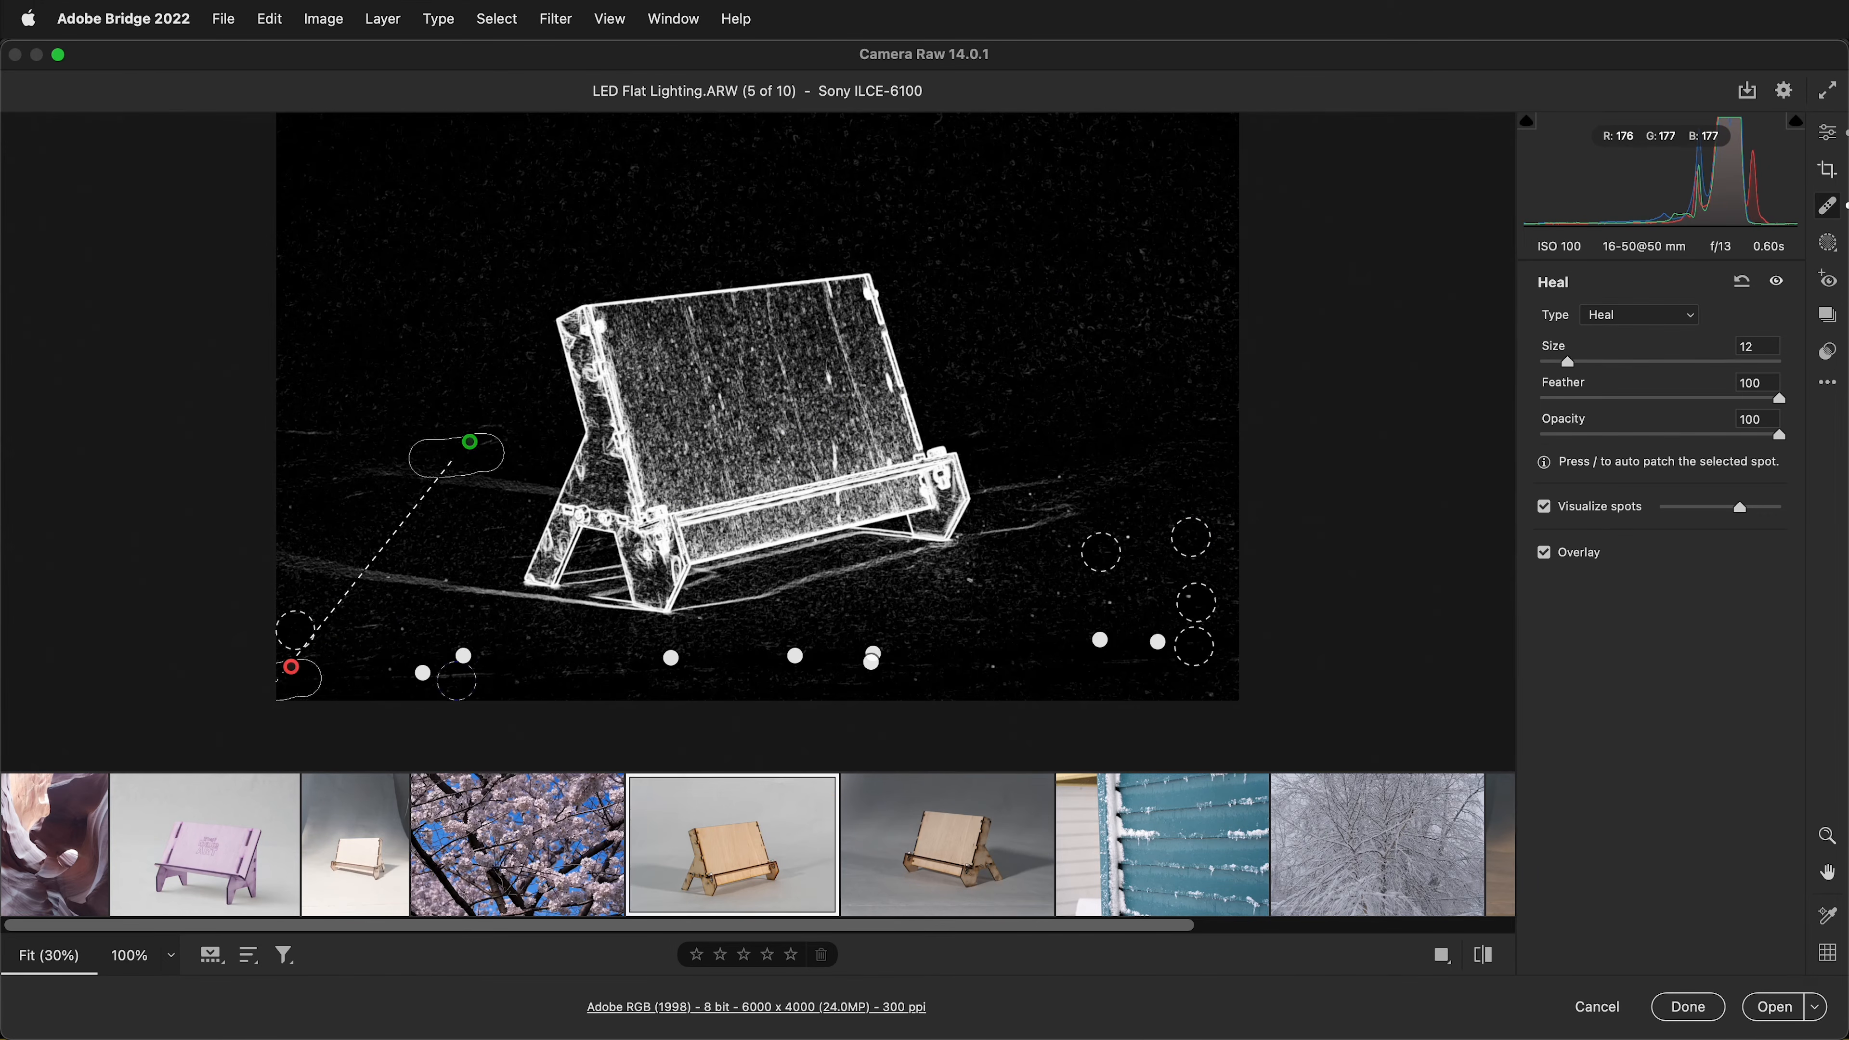
pyautogui.moveTo(475, 673); pyautogui.dragTo(411, 681)
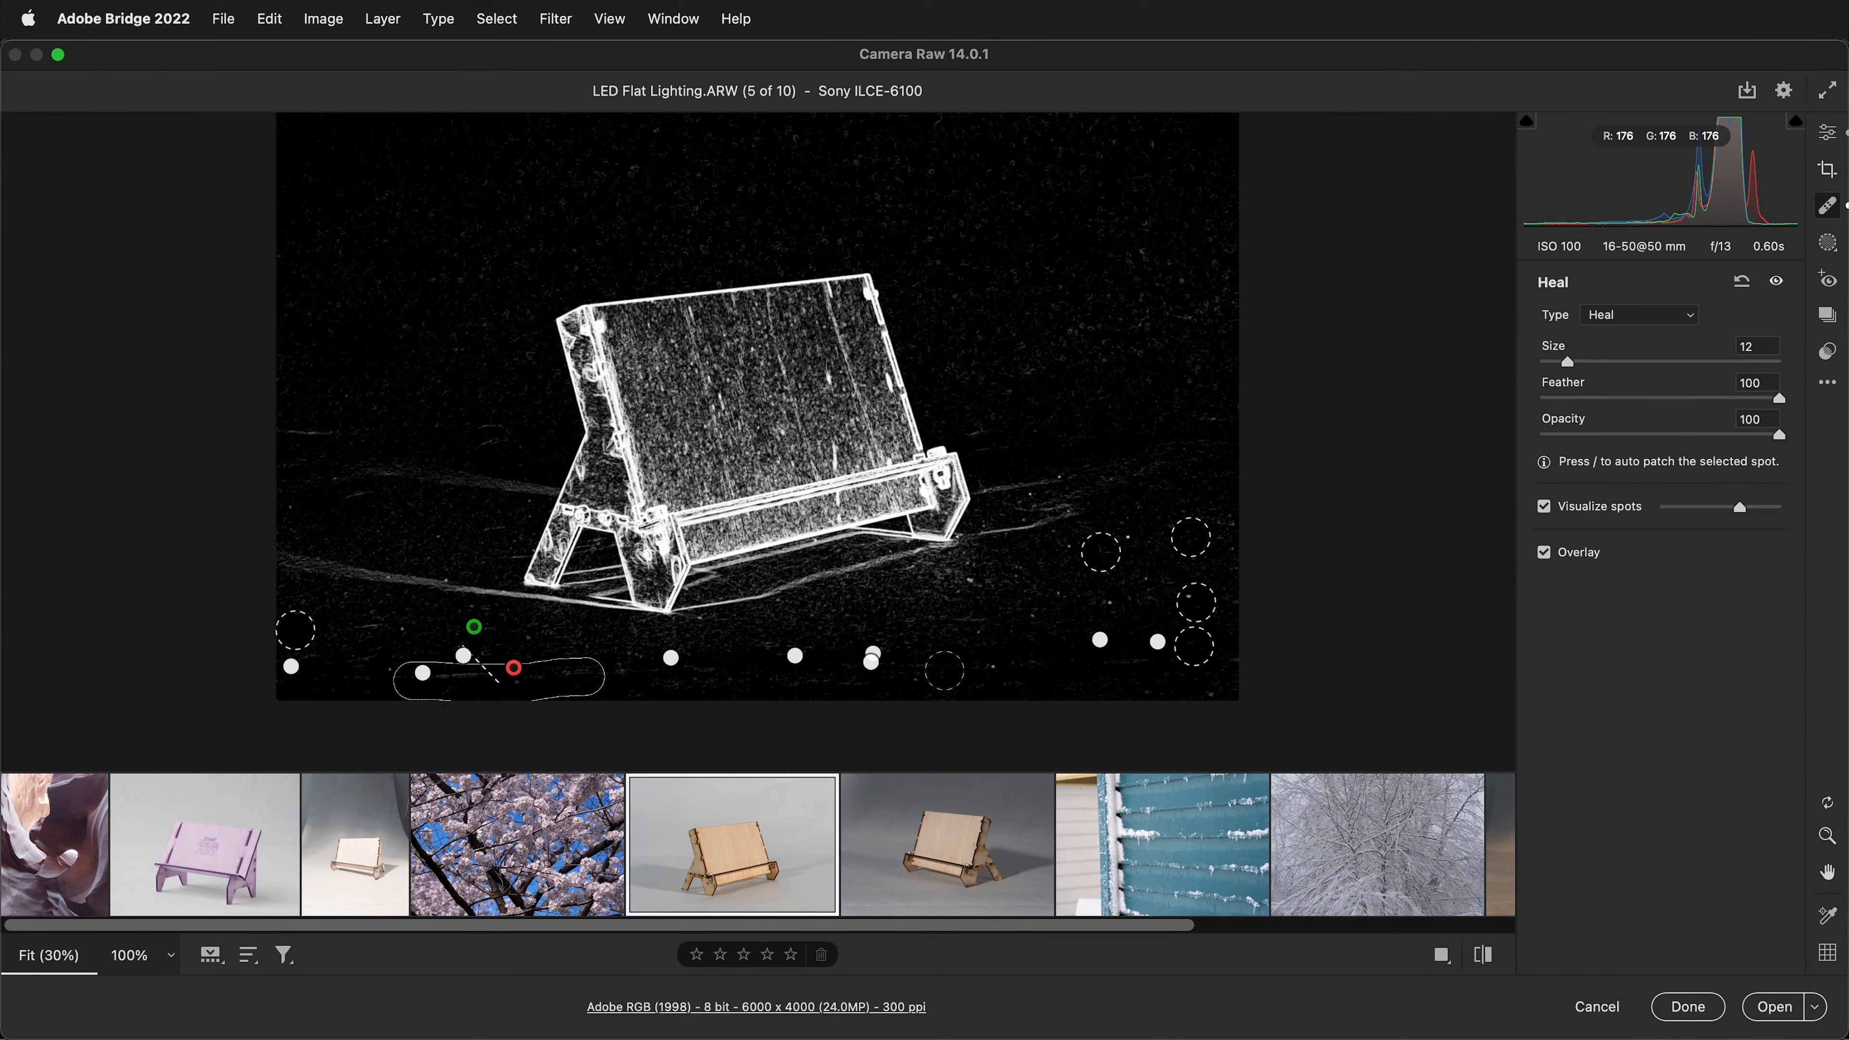
# Step: Turn off the spot visualization and the healing overlay to view the clean backdrop
pyautogui.click(1561, 510)
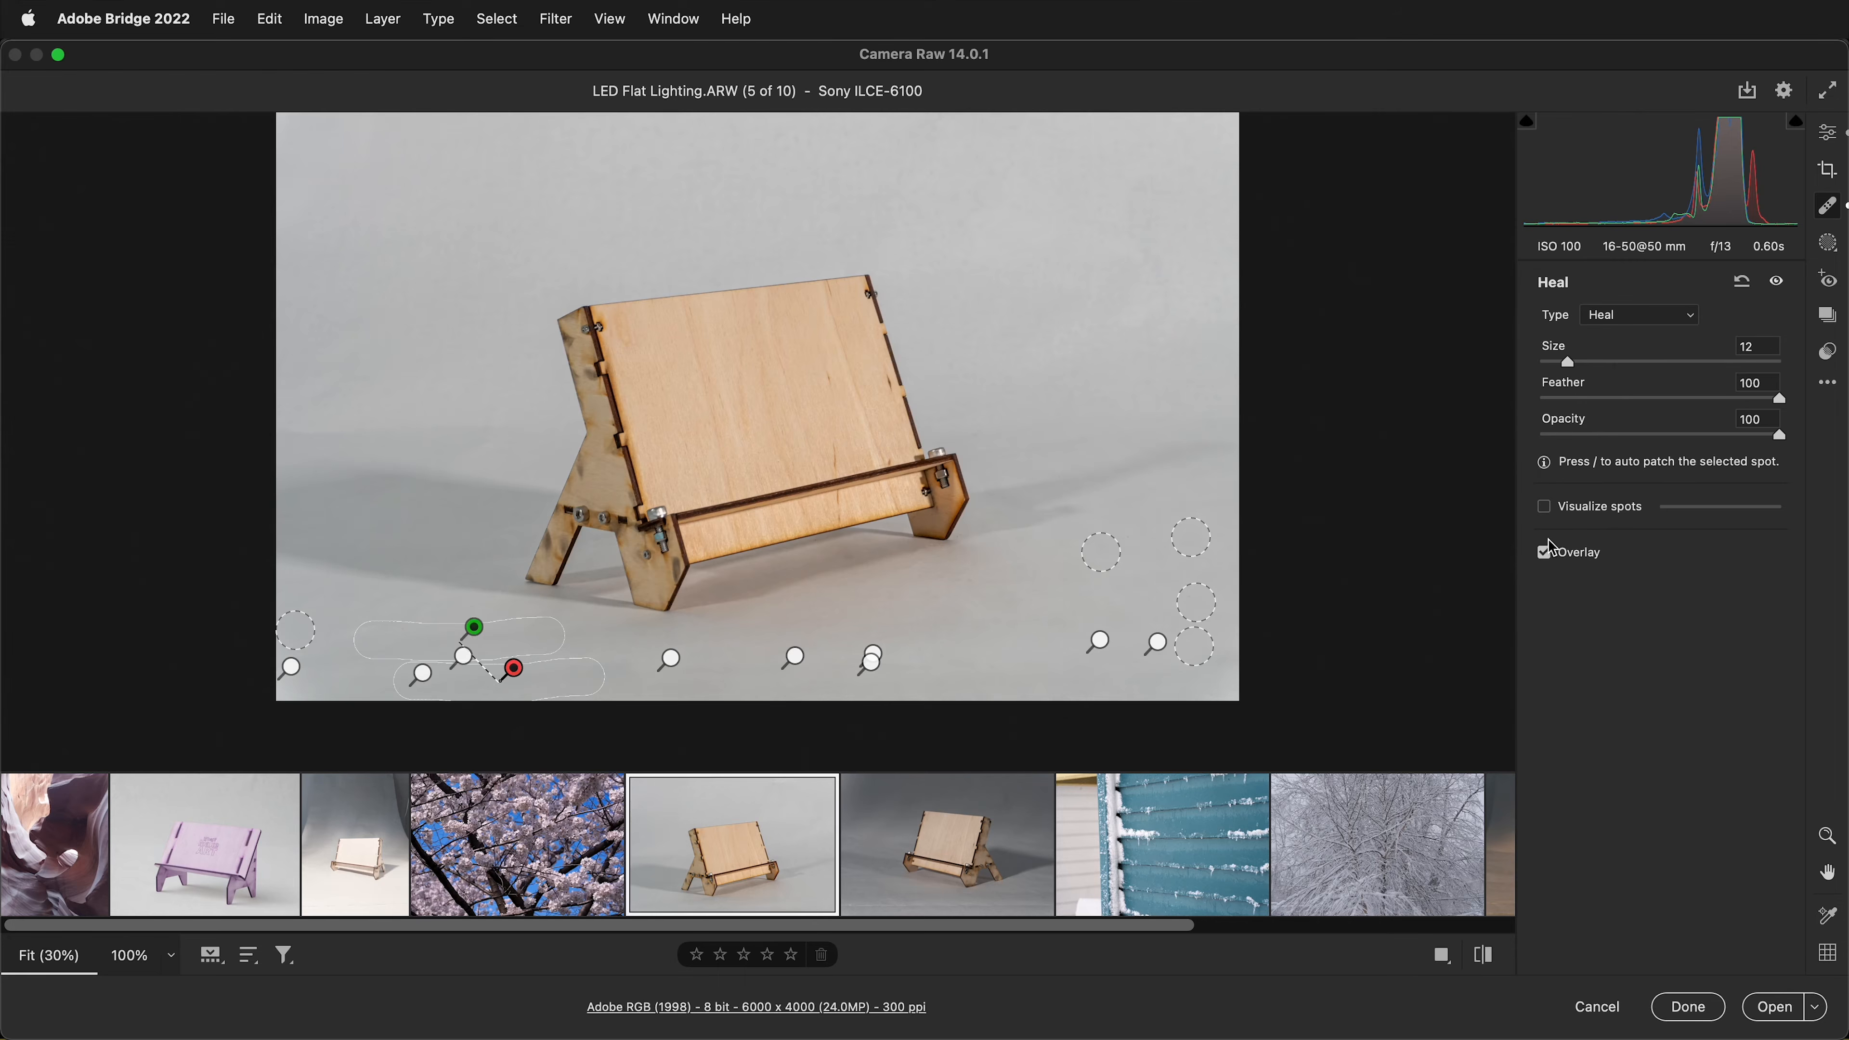
pyautogui.click(1547, 555)
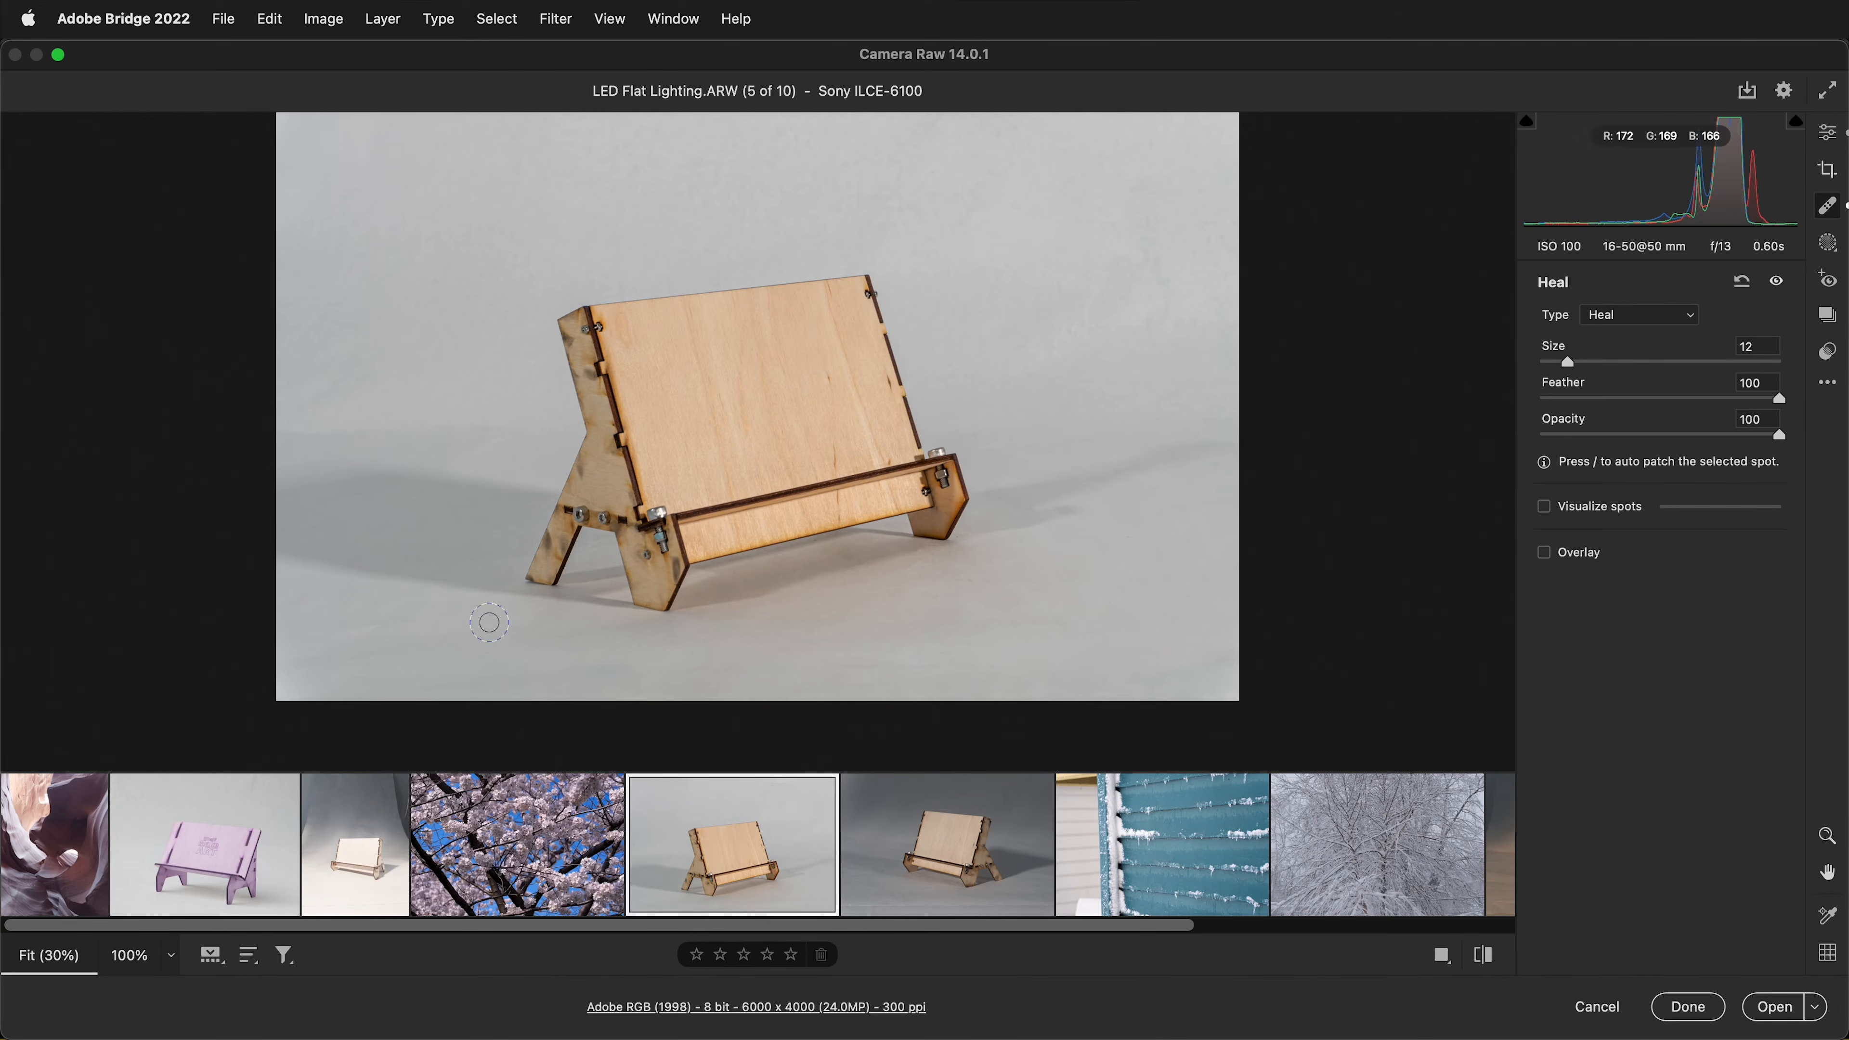
pyautogui.moveTo(429, 925); pyautogui.dragTo(938, 925)
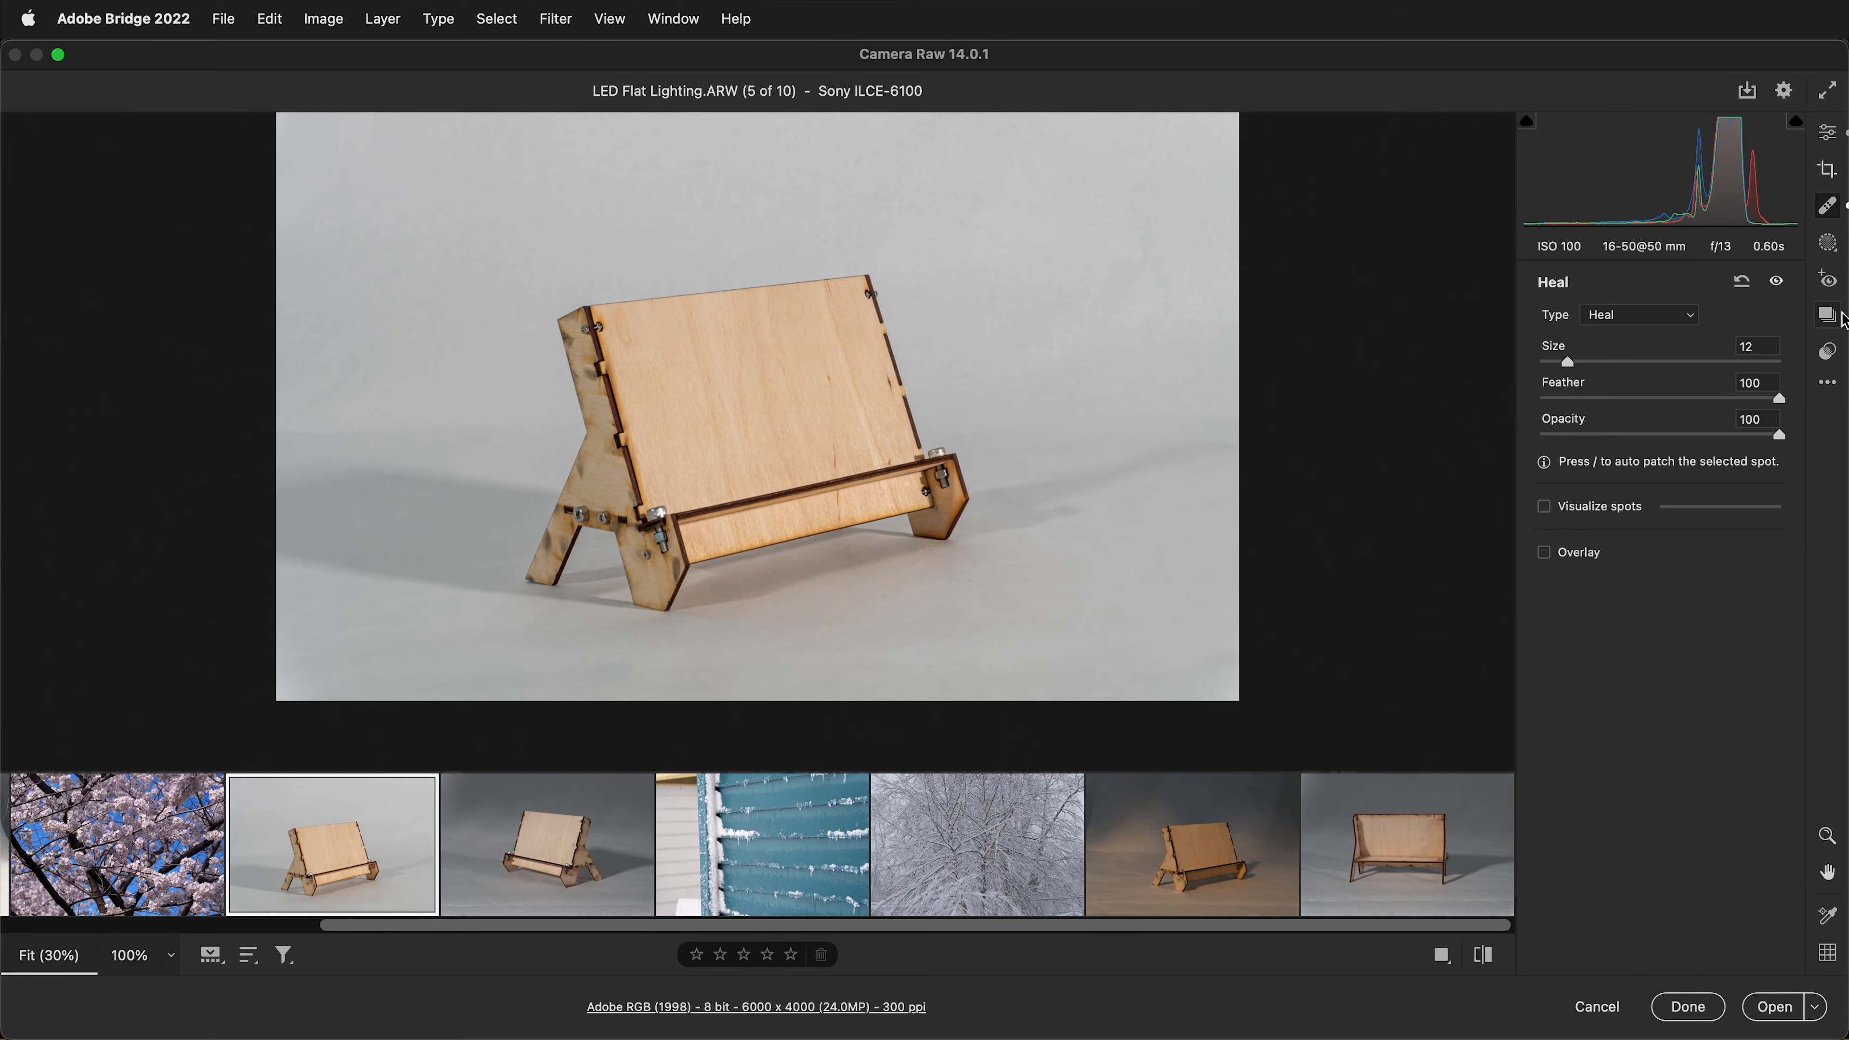
# Step: Create a snapshot of the retouched stand photo under its suggested date-and-time name, and open the masking options
pyautogui.click(1831, 317)
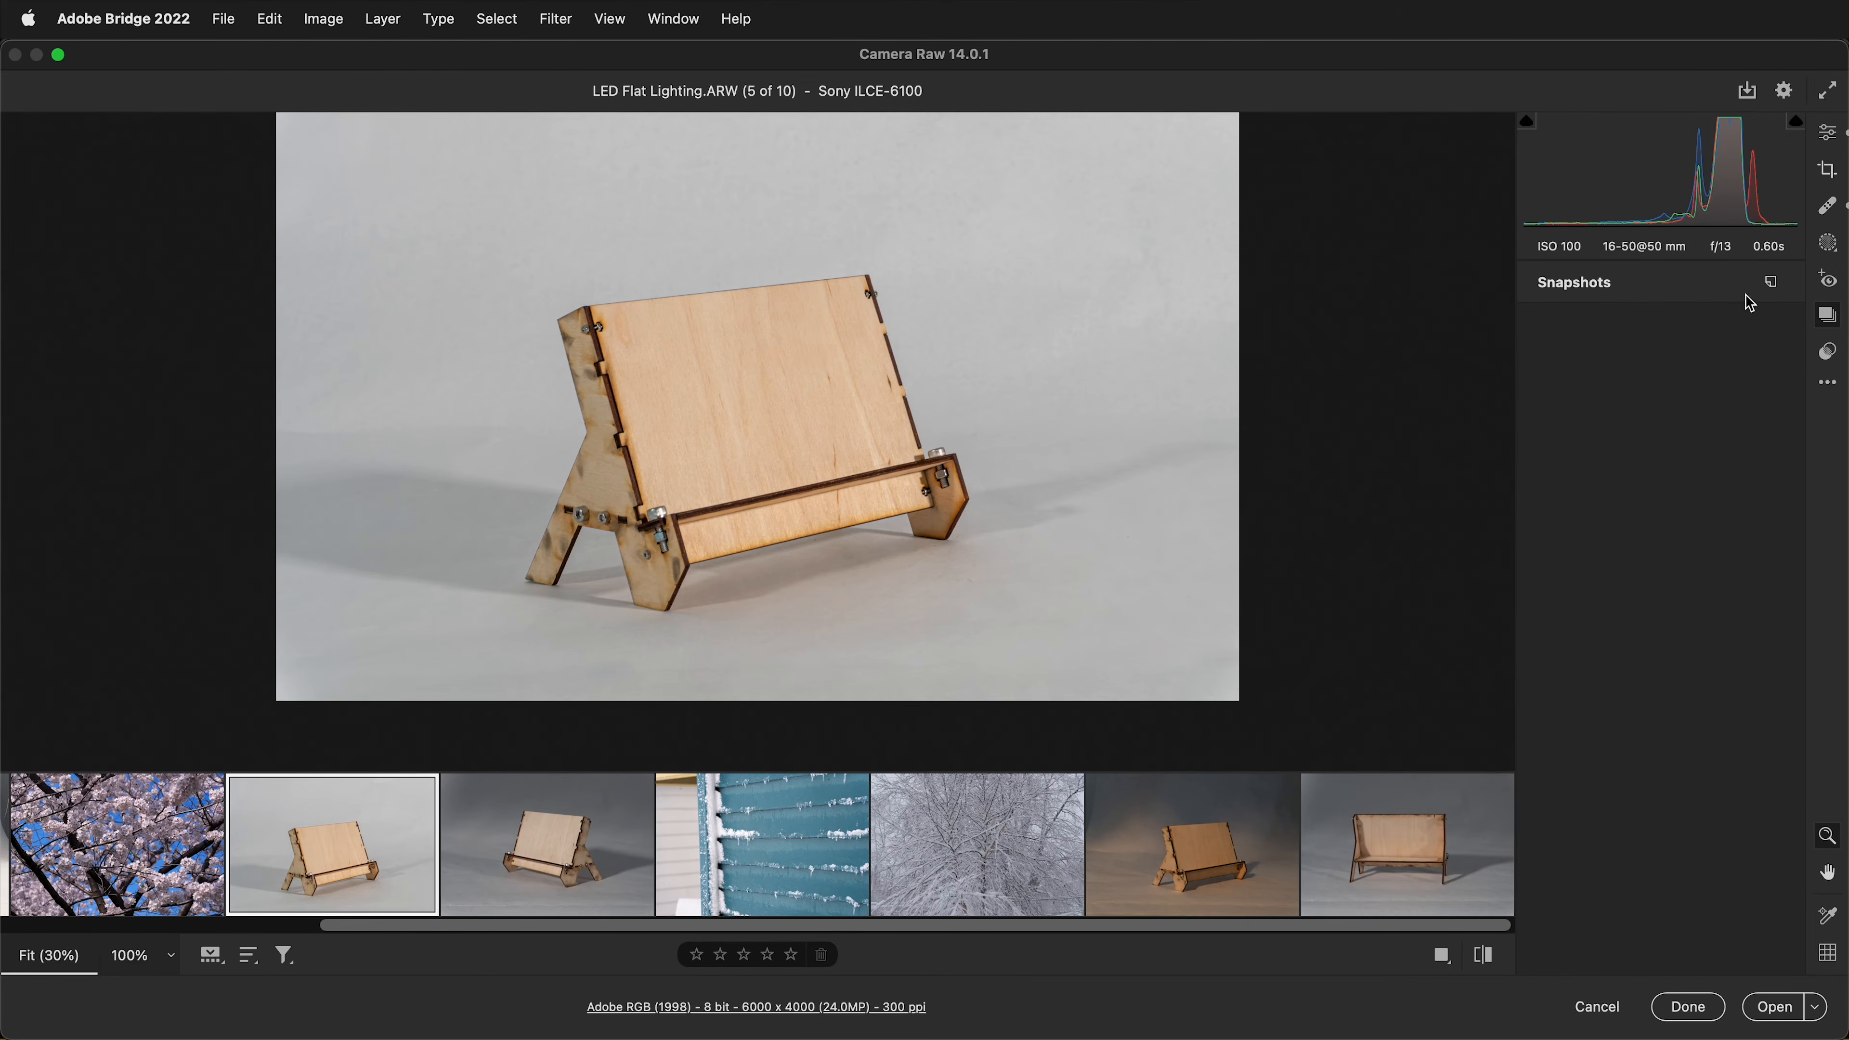
pyautogui.click(1776, 292)
pyautogui.click(1085, 421)
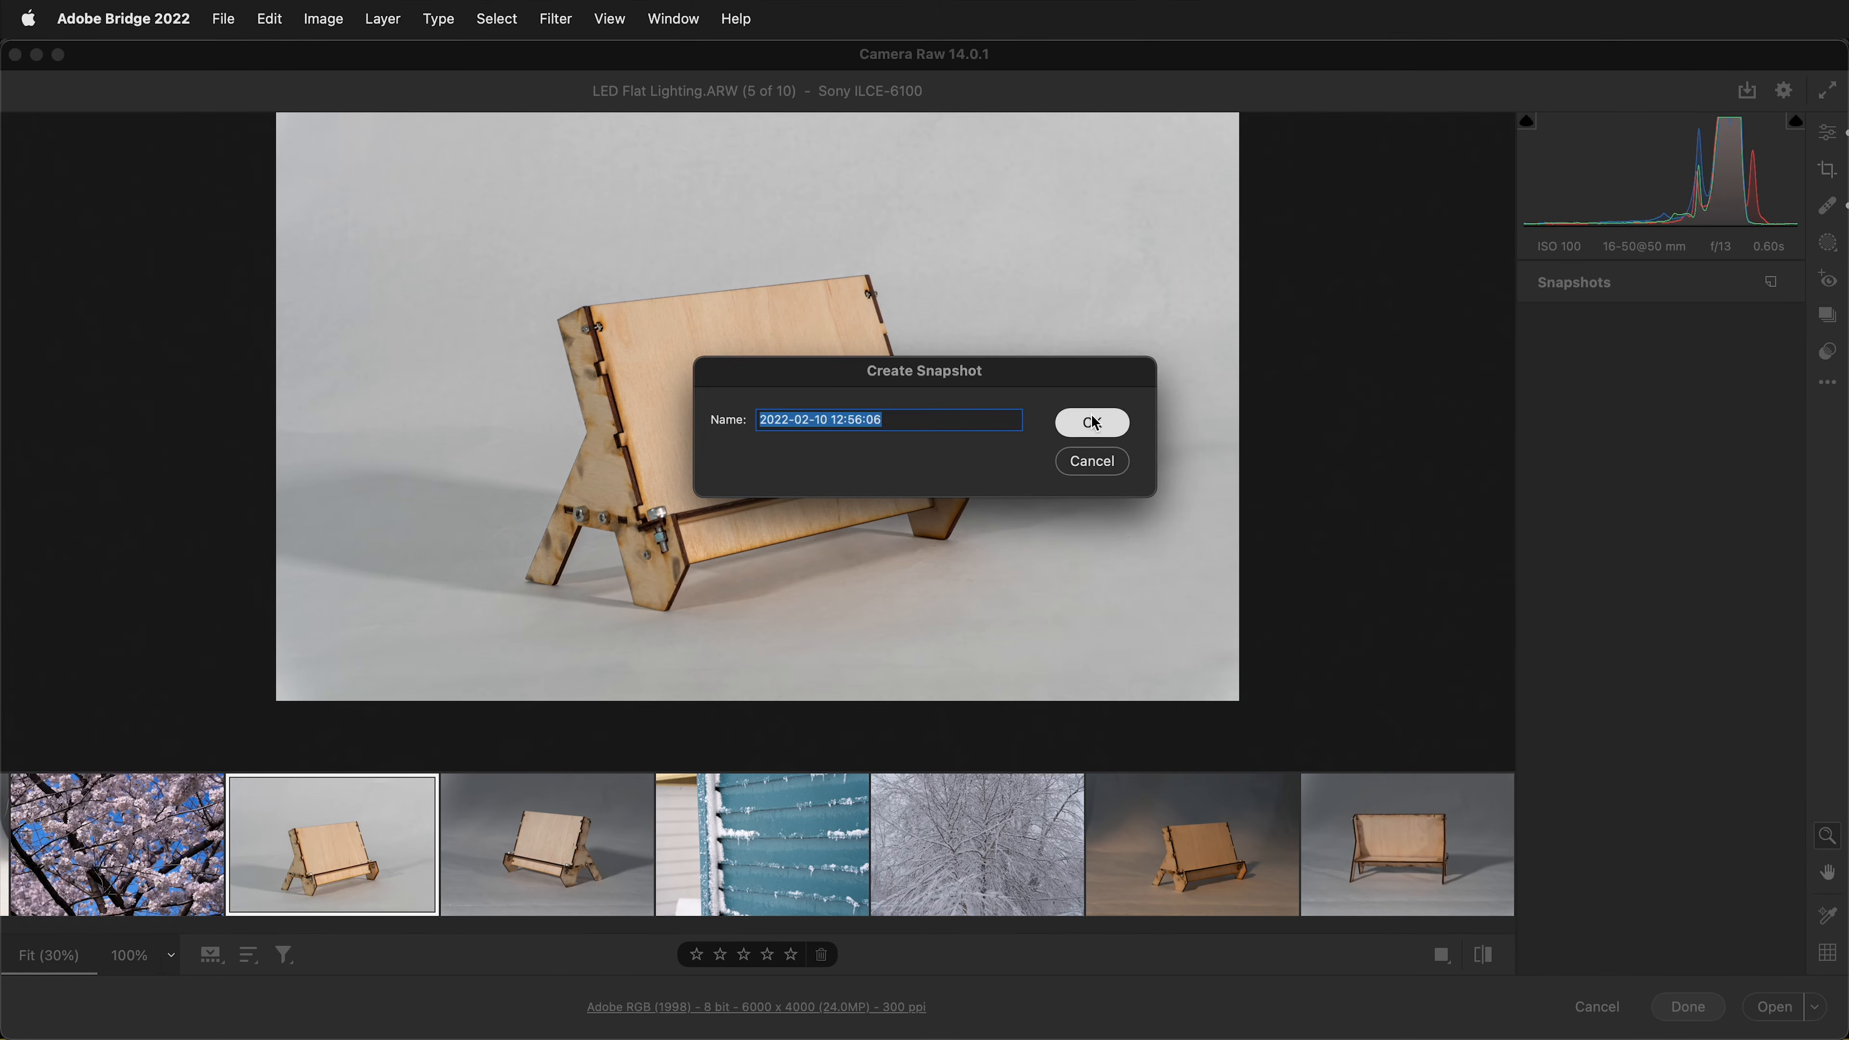
pyautogui.press('m')
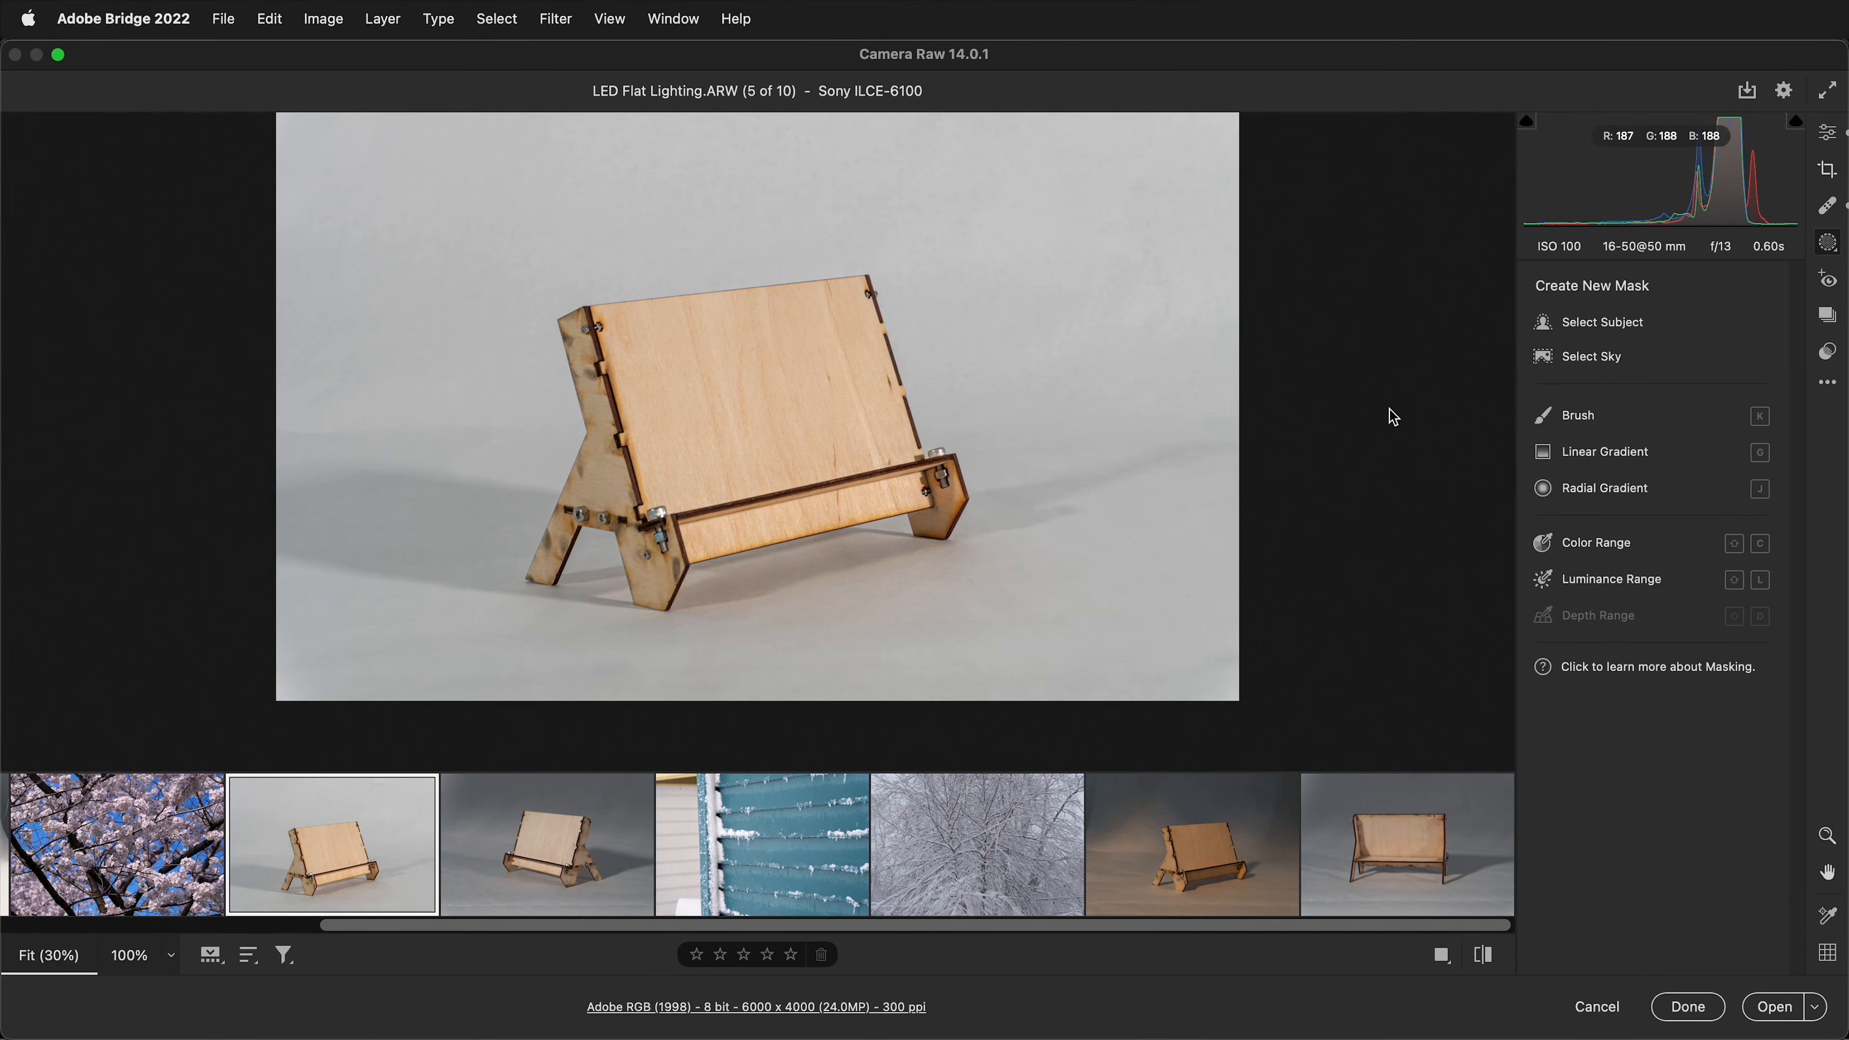
# Step: Mask the backdrop with a linear gradient fading from the photo's upper edge downward, minus the subject, and set the mask's Exposure to -2.10
pyautogui.click(1573, 469)
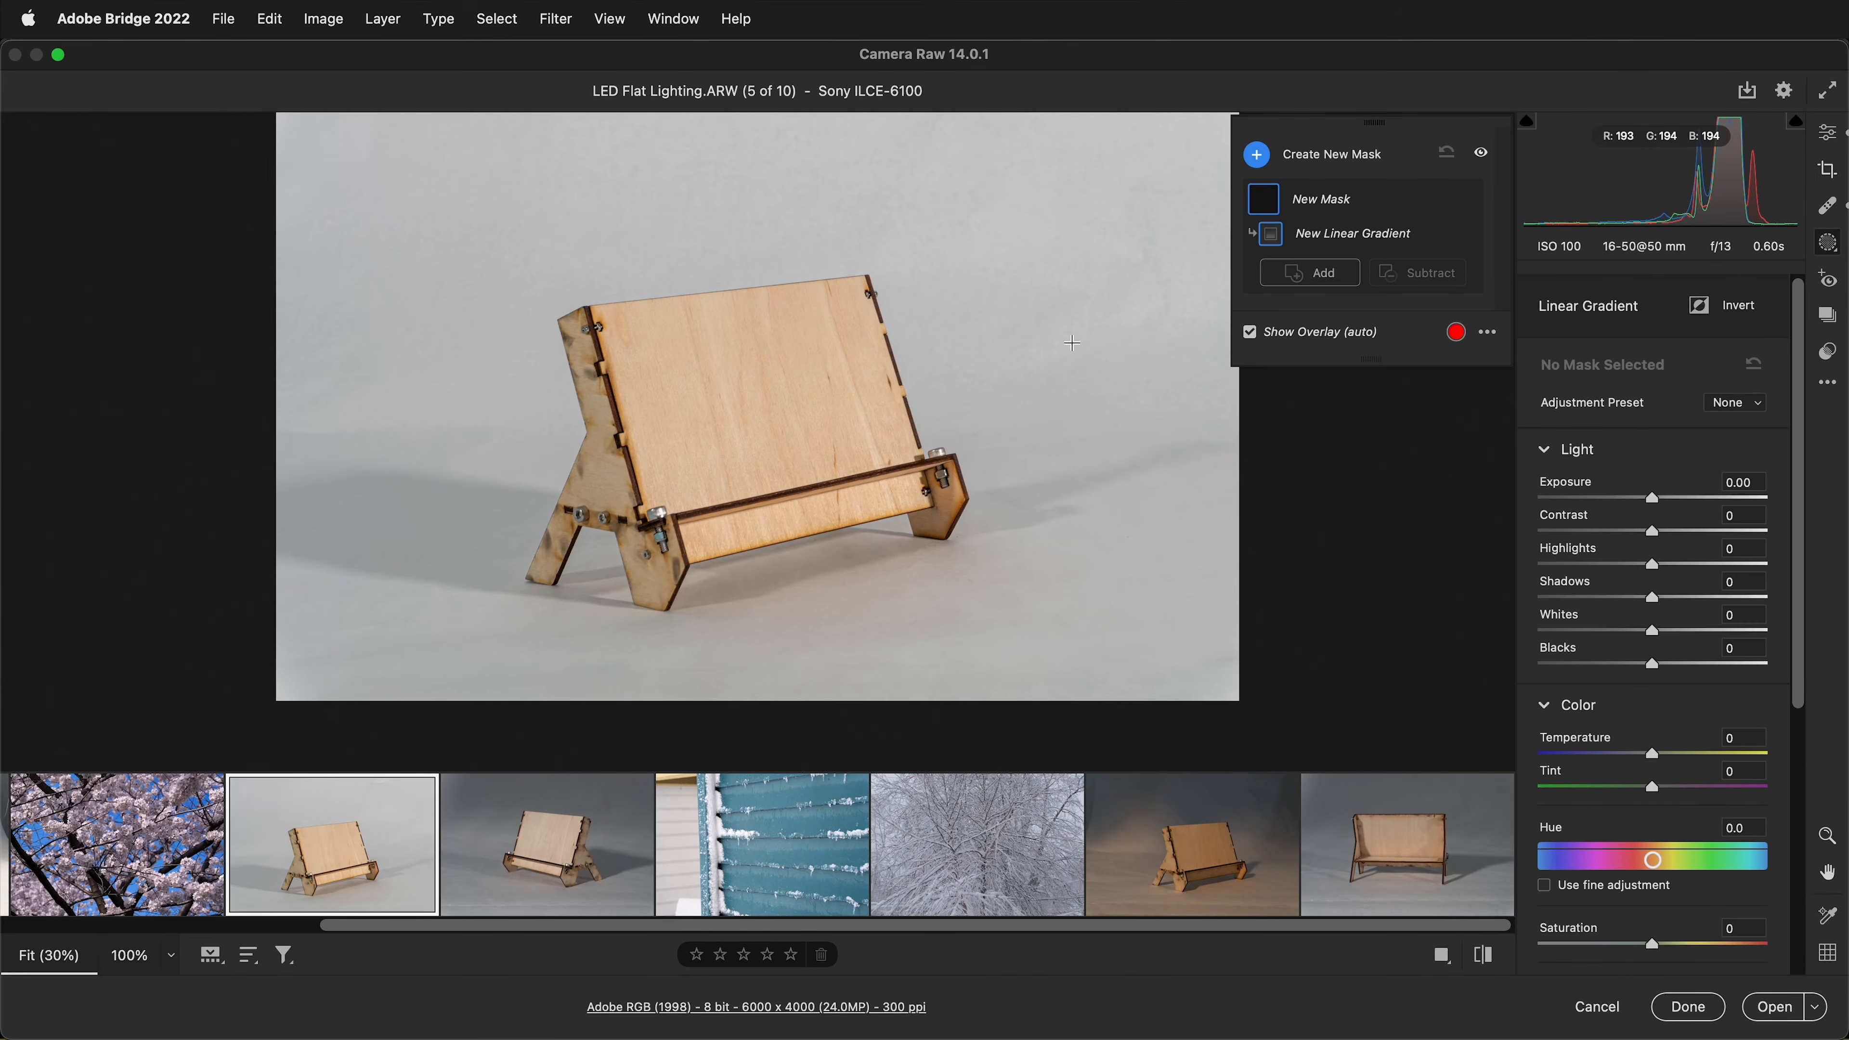
pyautogui.moveTo(733, 130); pyautogui.dragTo(737, 654)
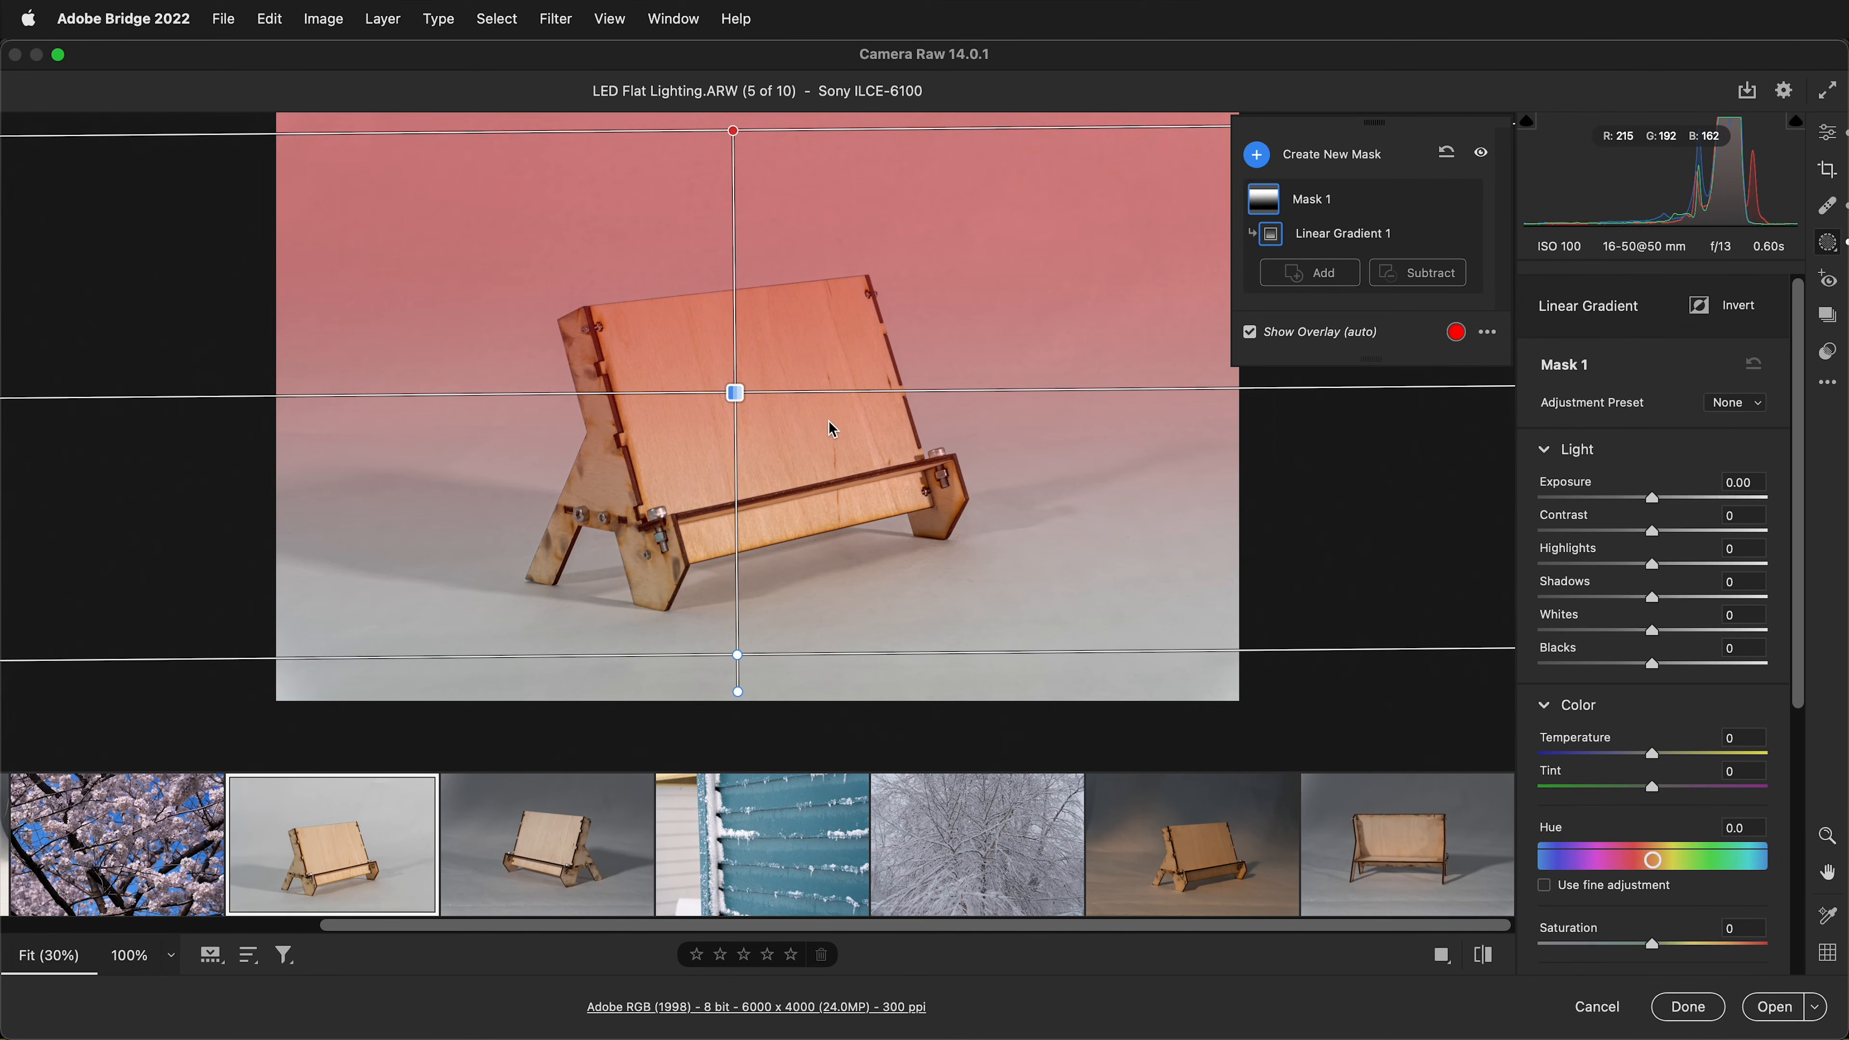
pyautogui.click(1424, 276)
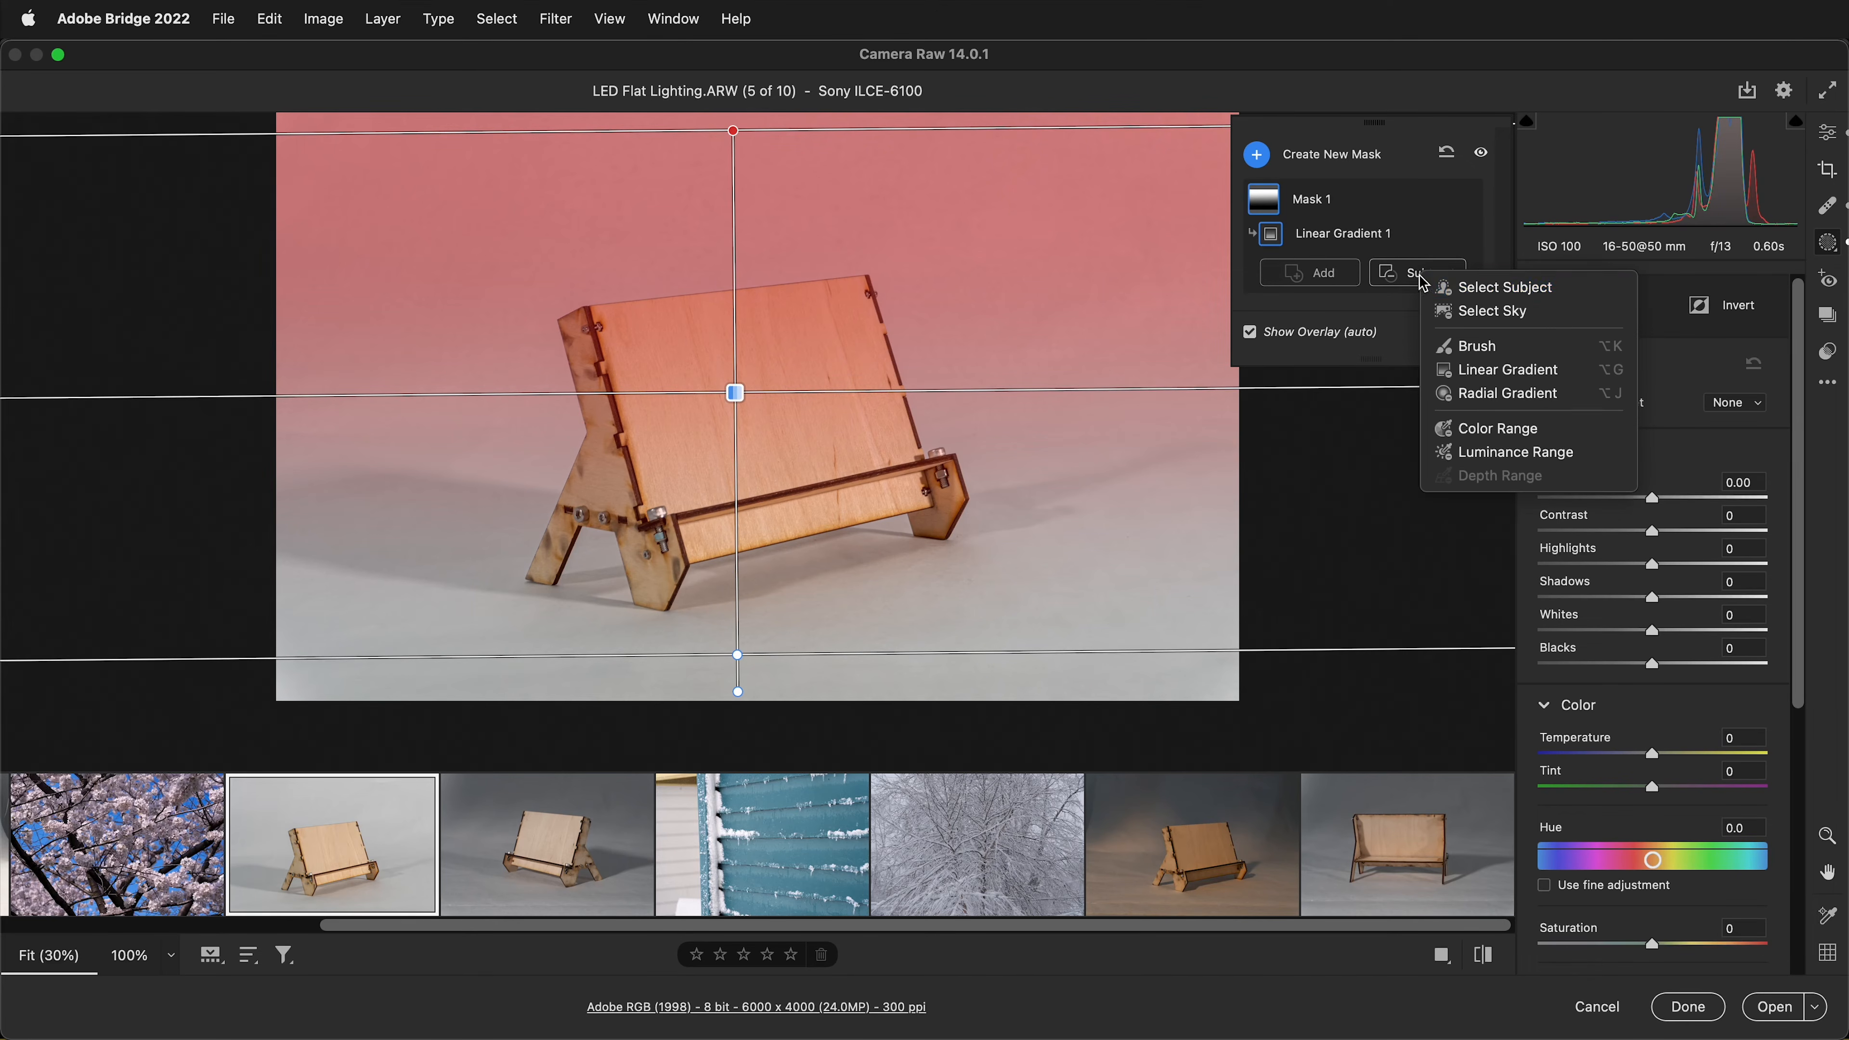
pyautogui.click(1497, 295)
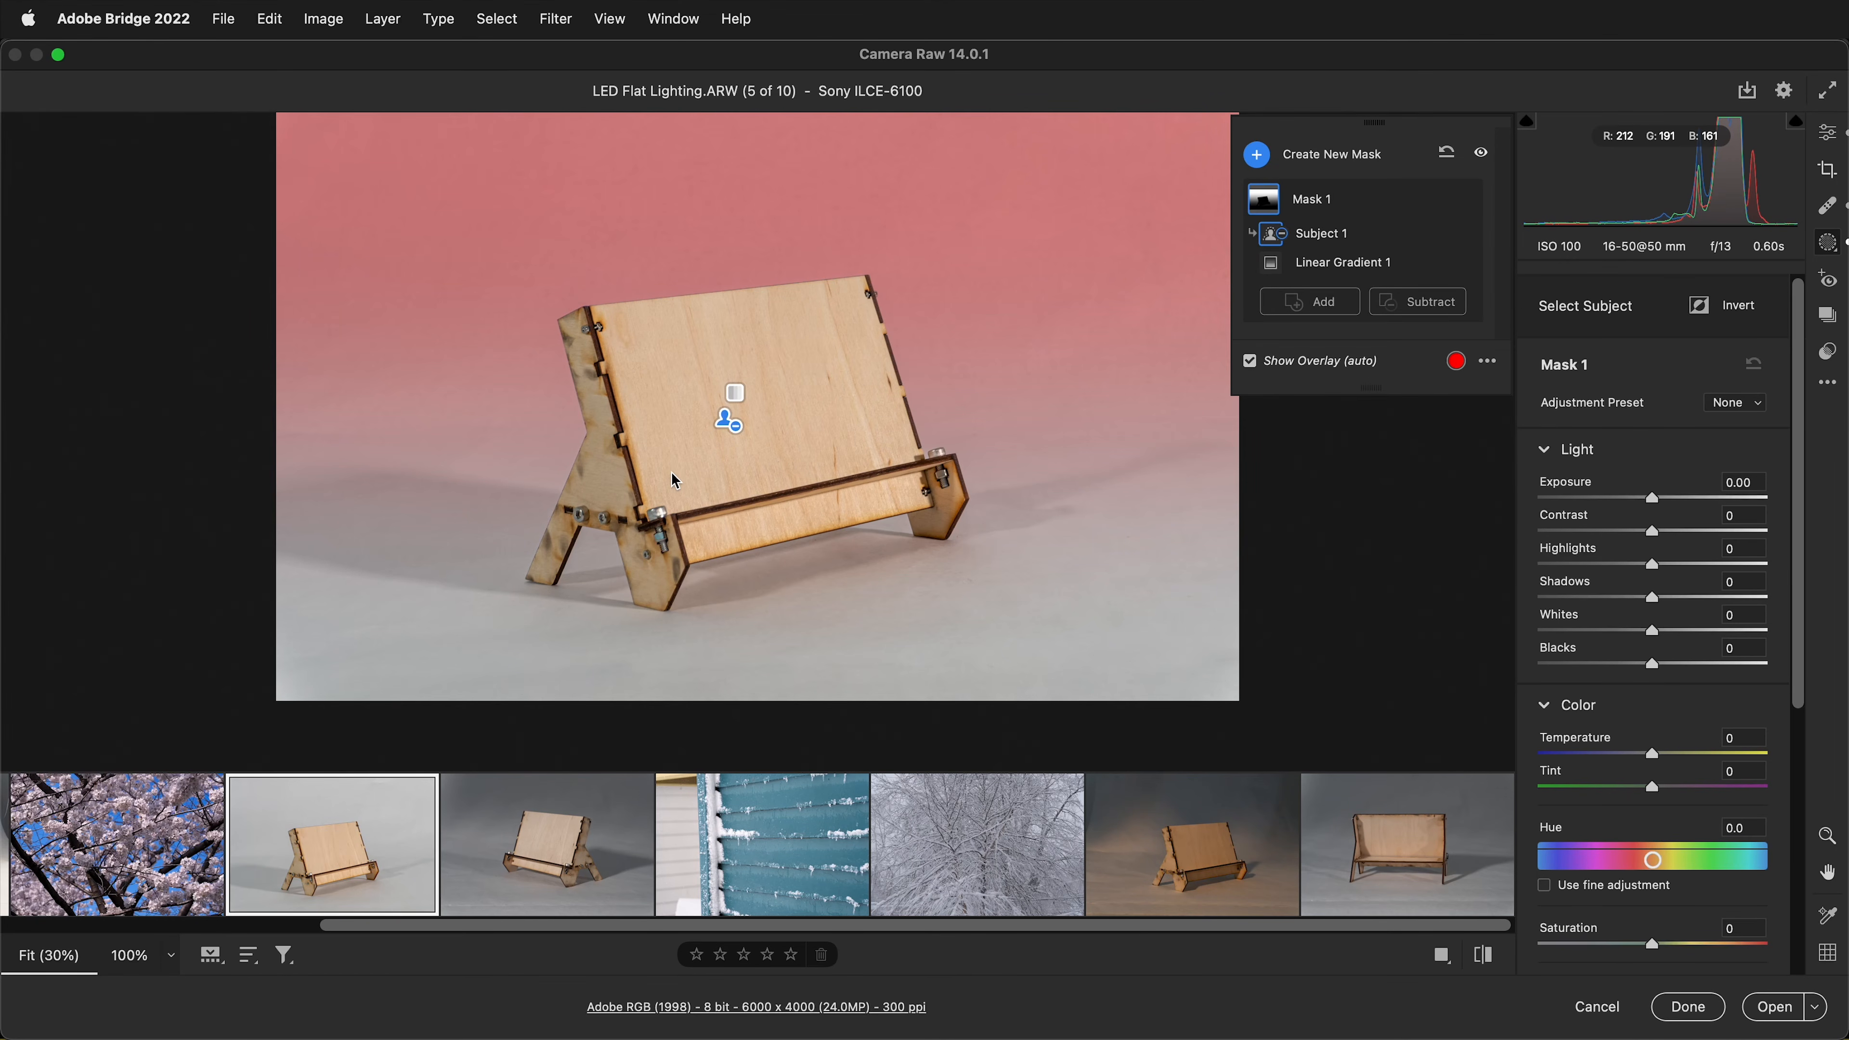
pyautogui.moveTo(1651, 501); pyautogui.dragTo(1595, 521)
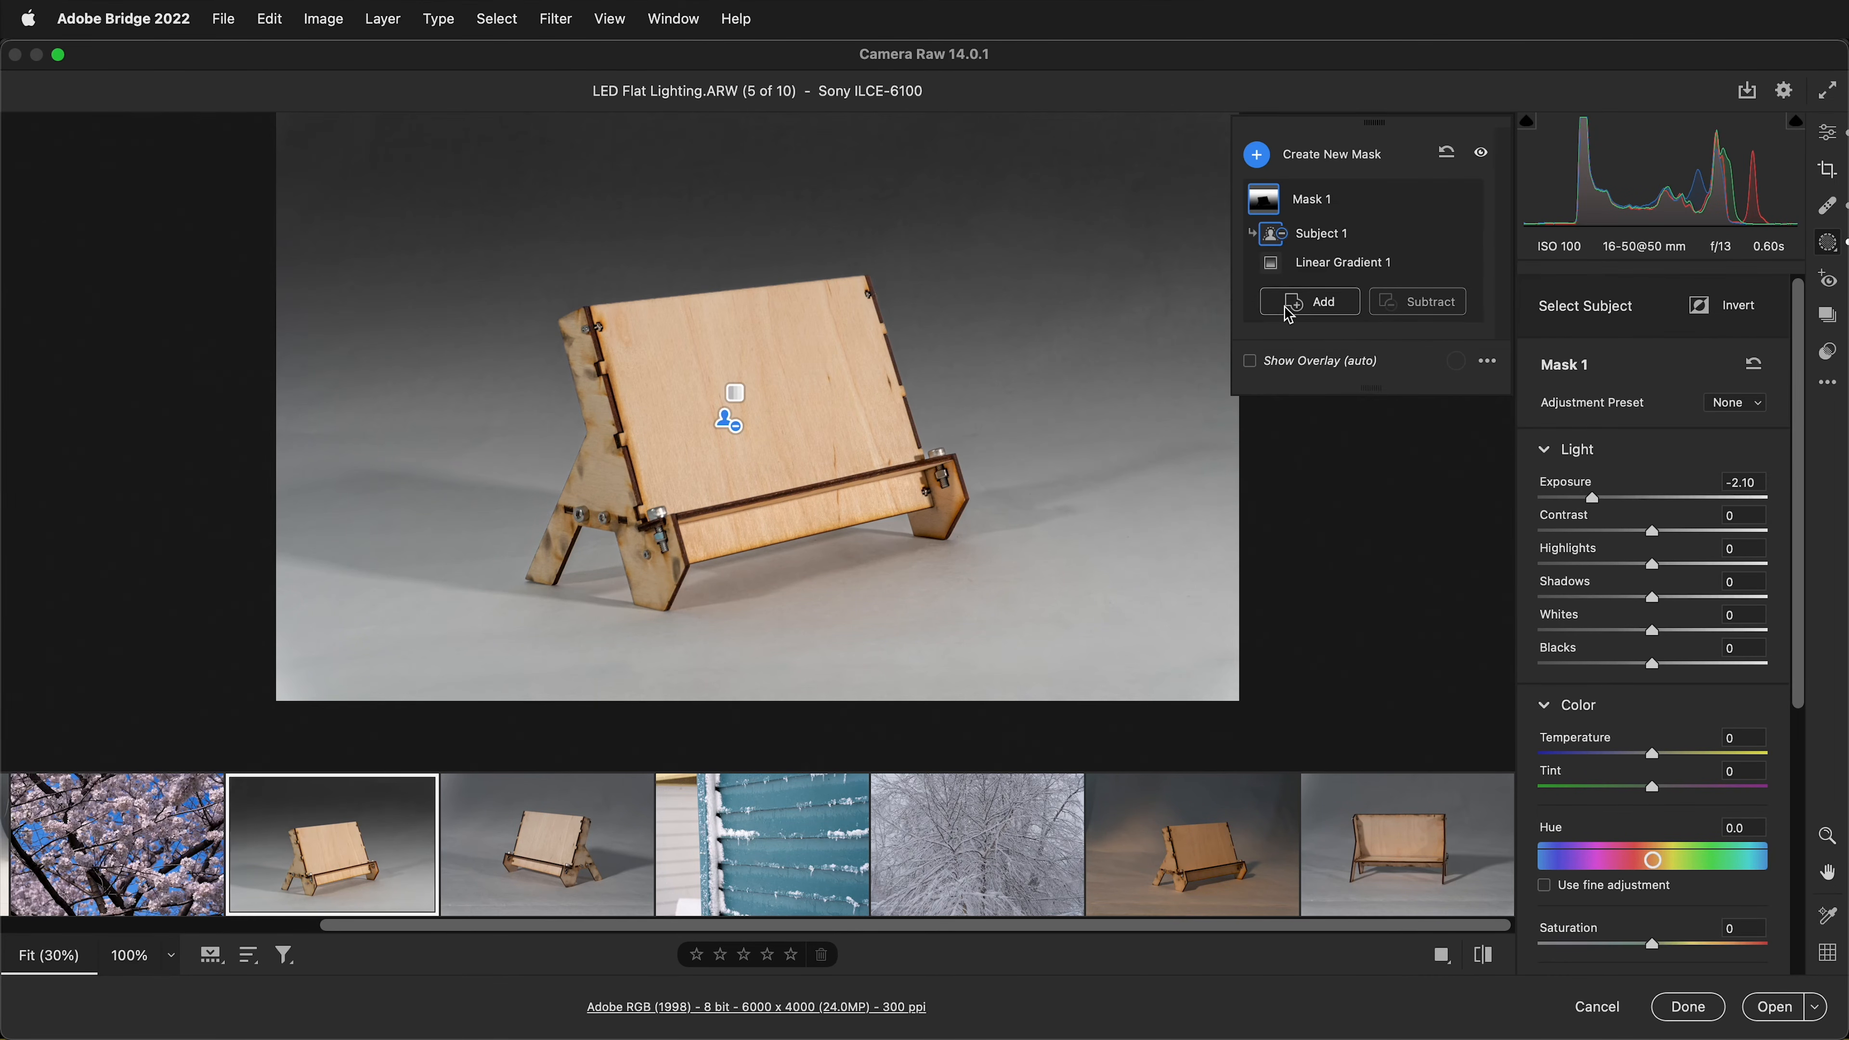
# Step: Stretch the linear gradient past the photo's lower edge, lower its starting line slightly, and compare the photo with and without the mask
pyautogui.click(1304, 261)
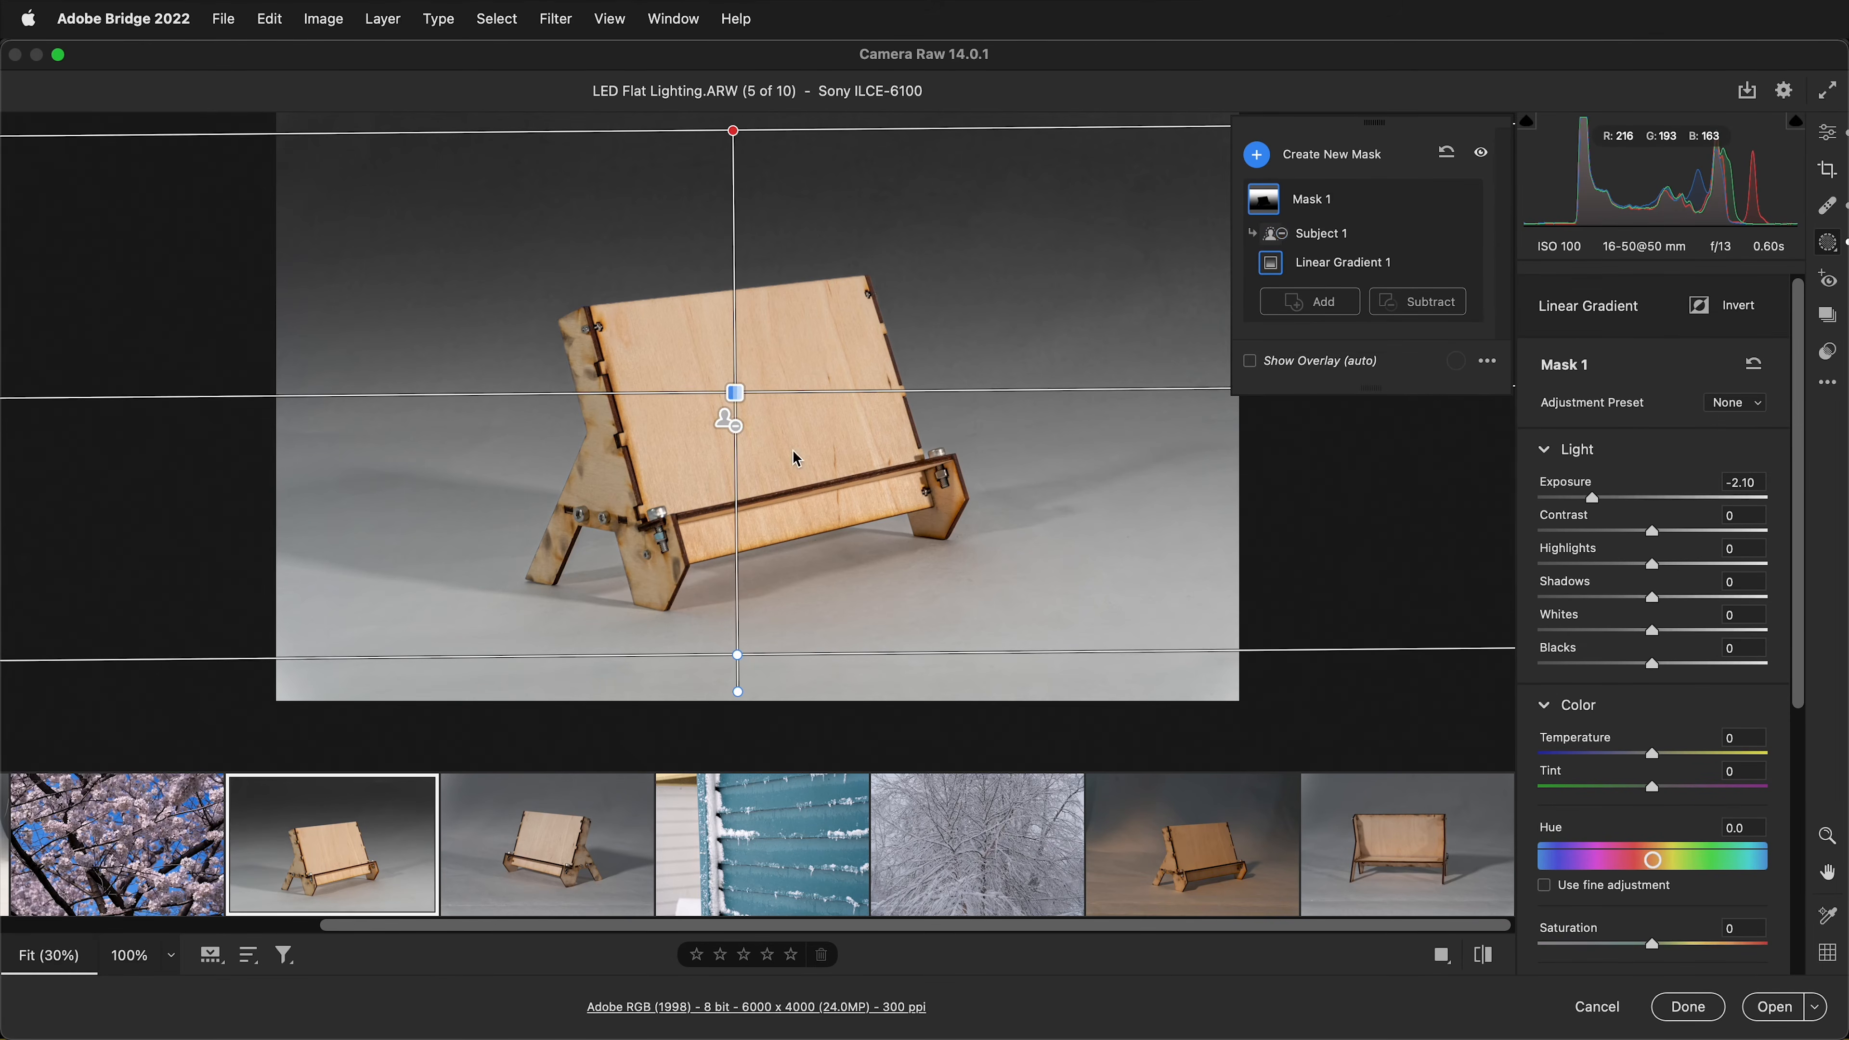
pyautogui.moveTo(738, 659); pyautogui.dragTo(737, 726)
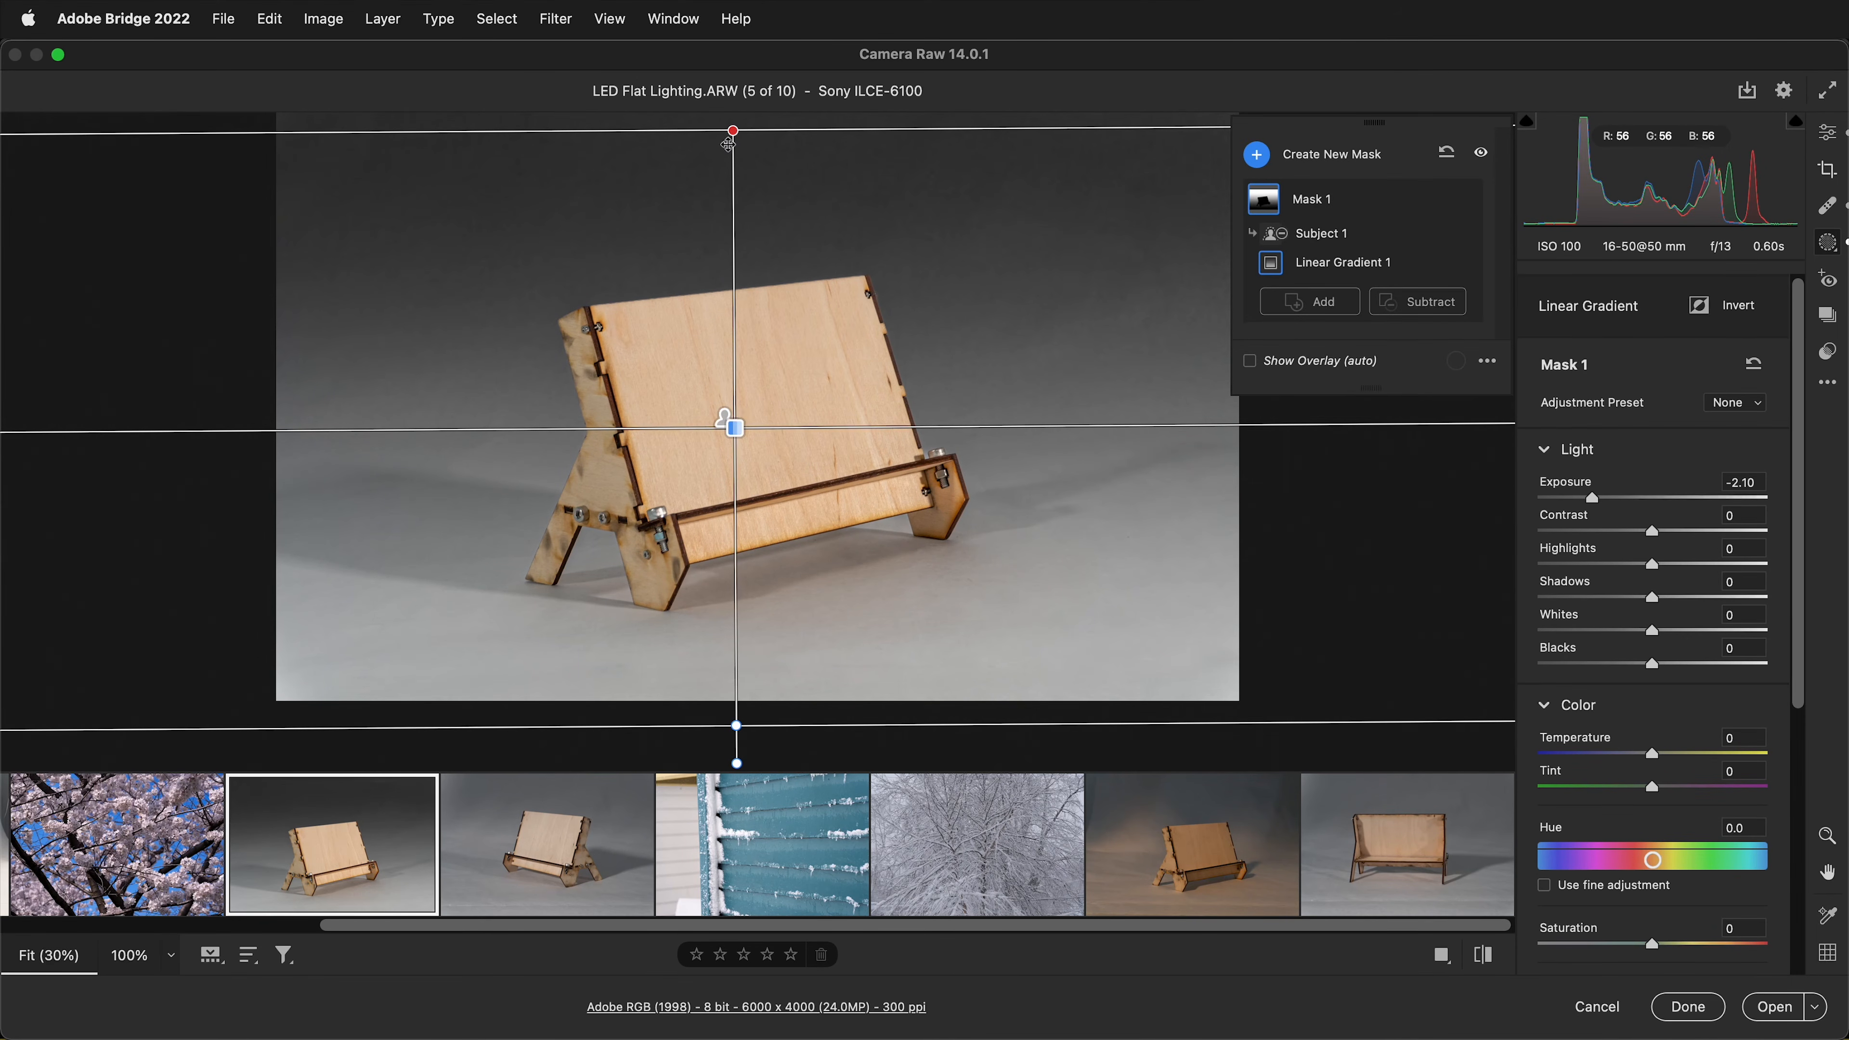
pyautogui.moveTo(731, 132); pyautogui.dragTo(732, 157)
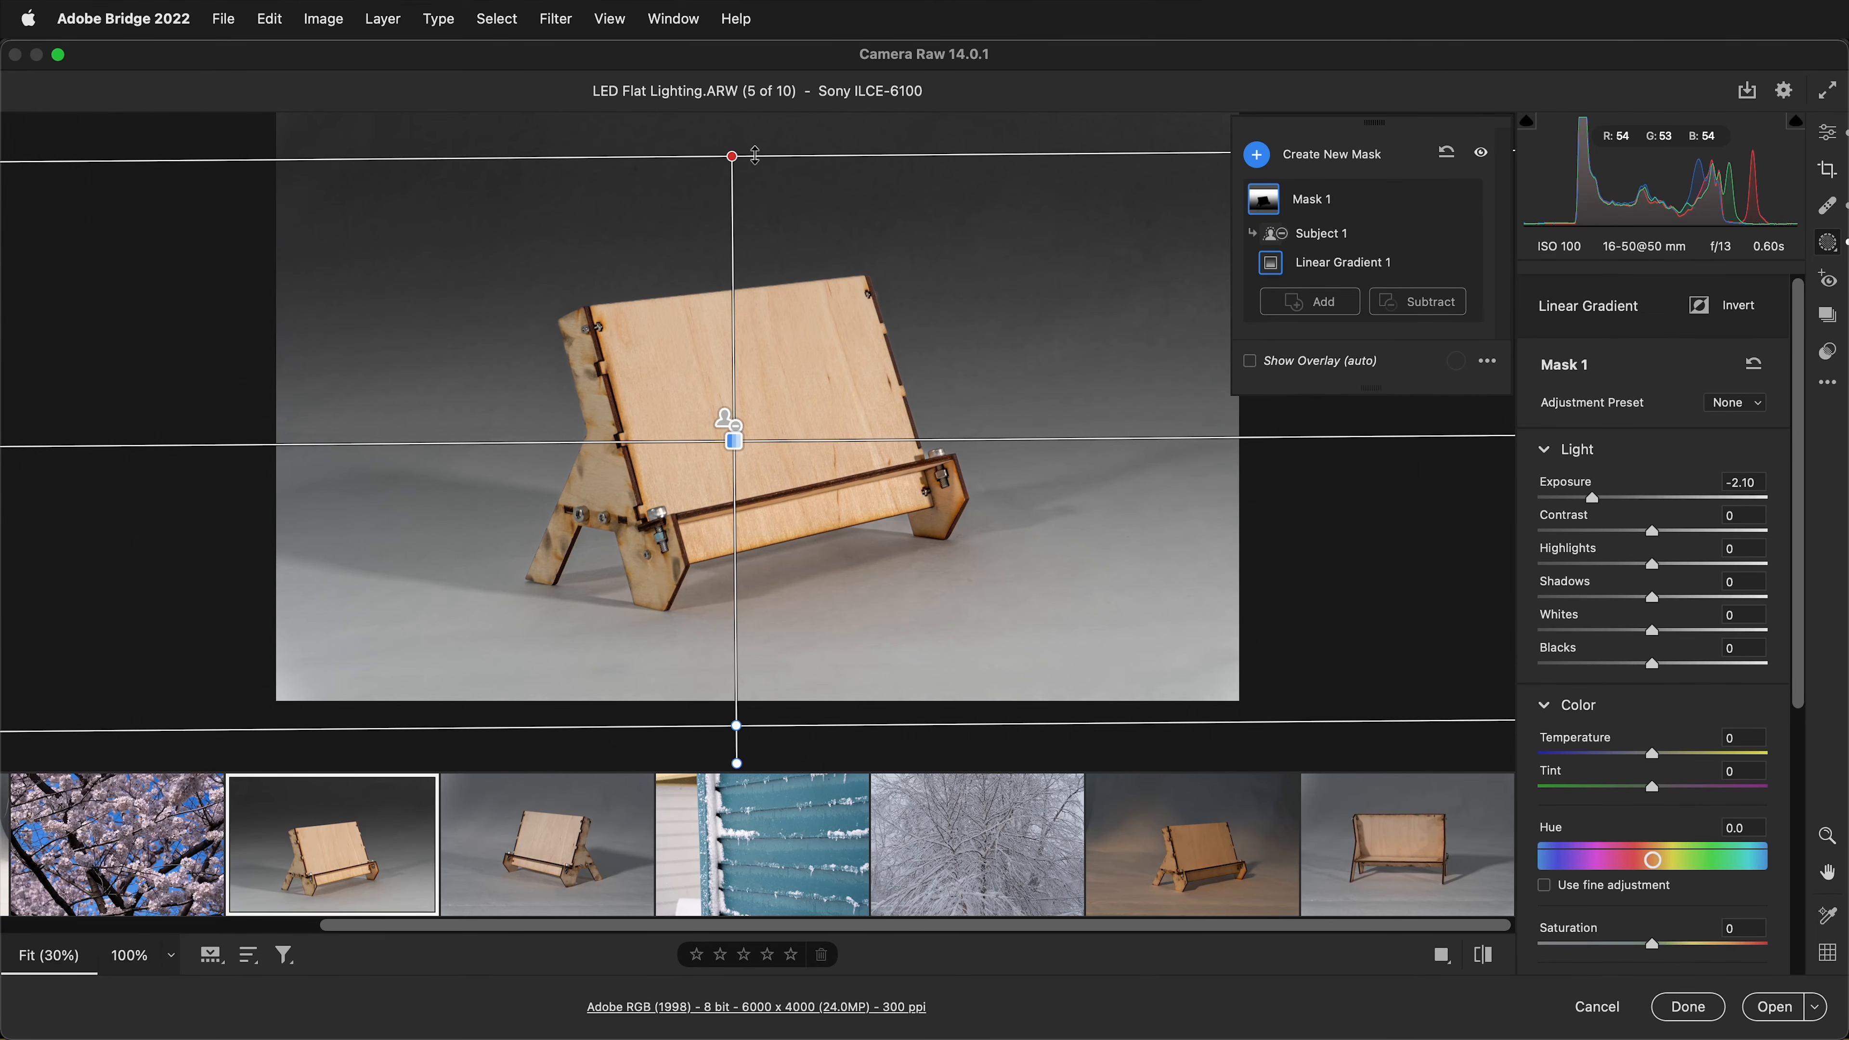
pyautogui.click(1482, 154)
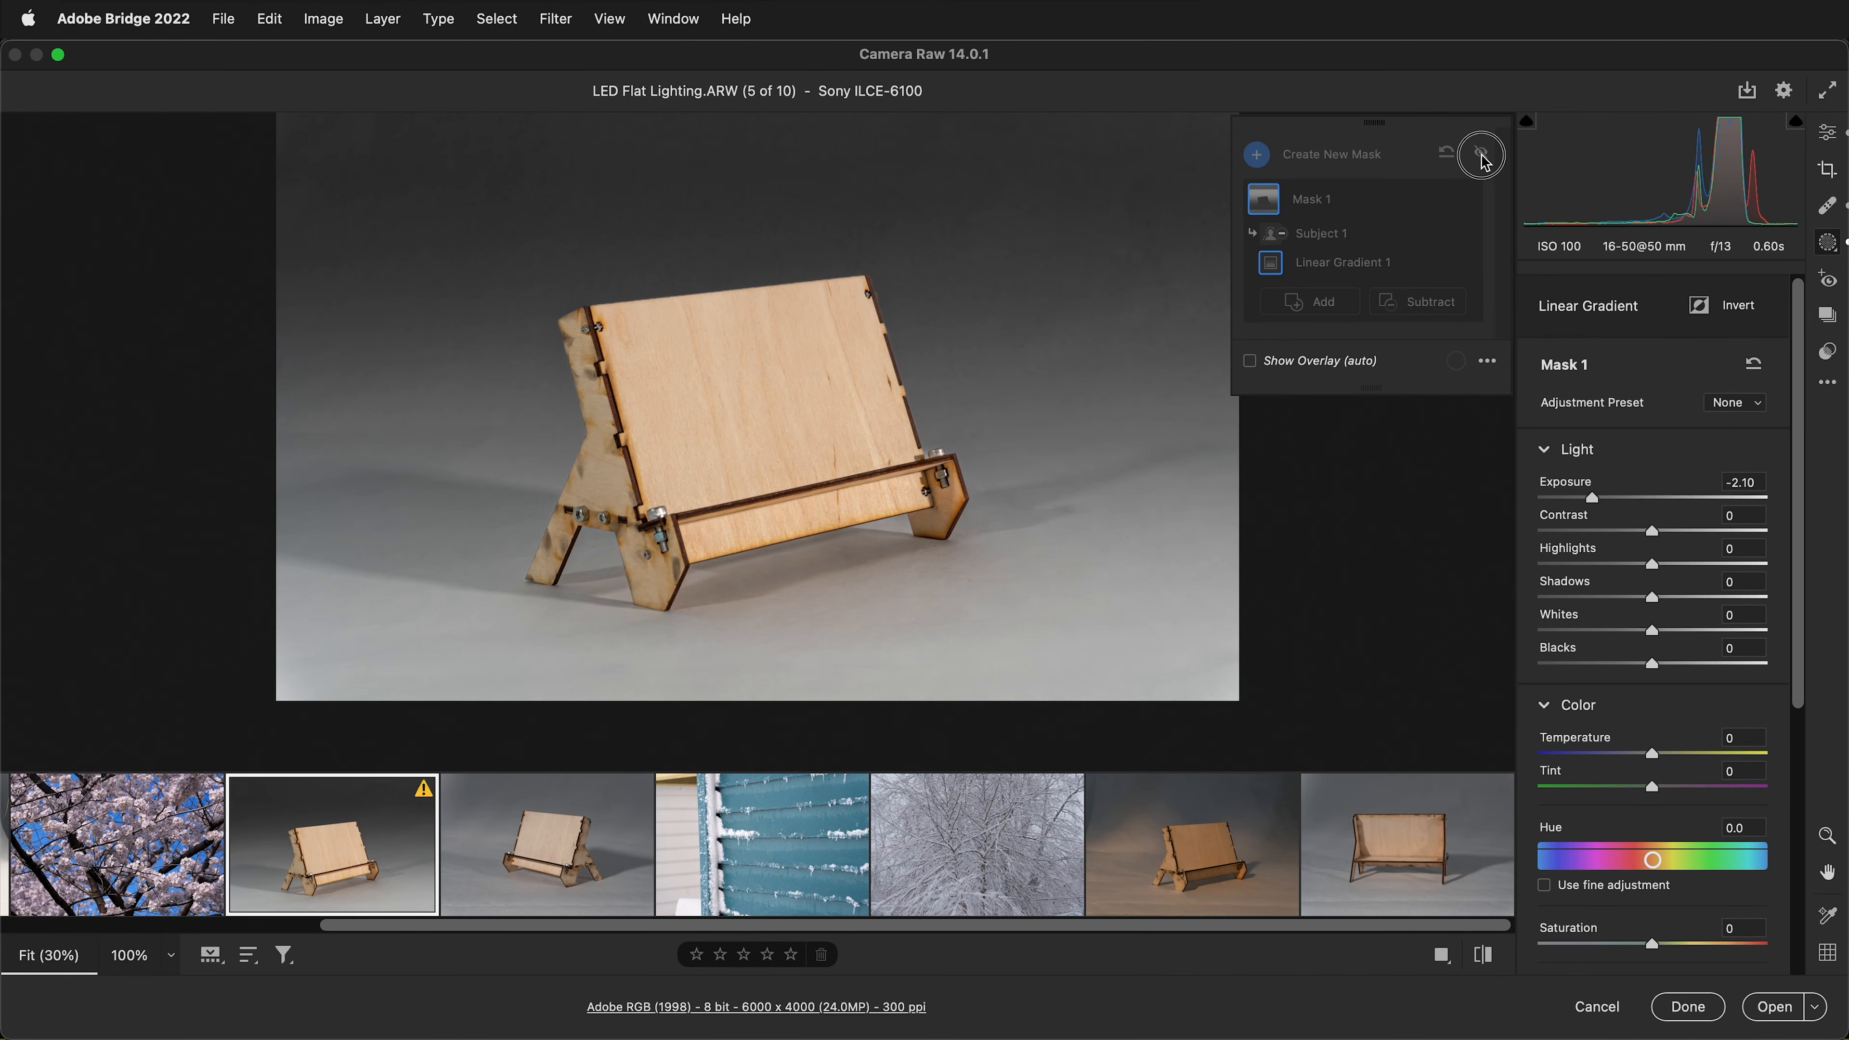
pyautogui.click(1482, 155)
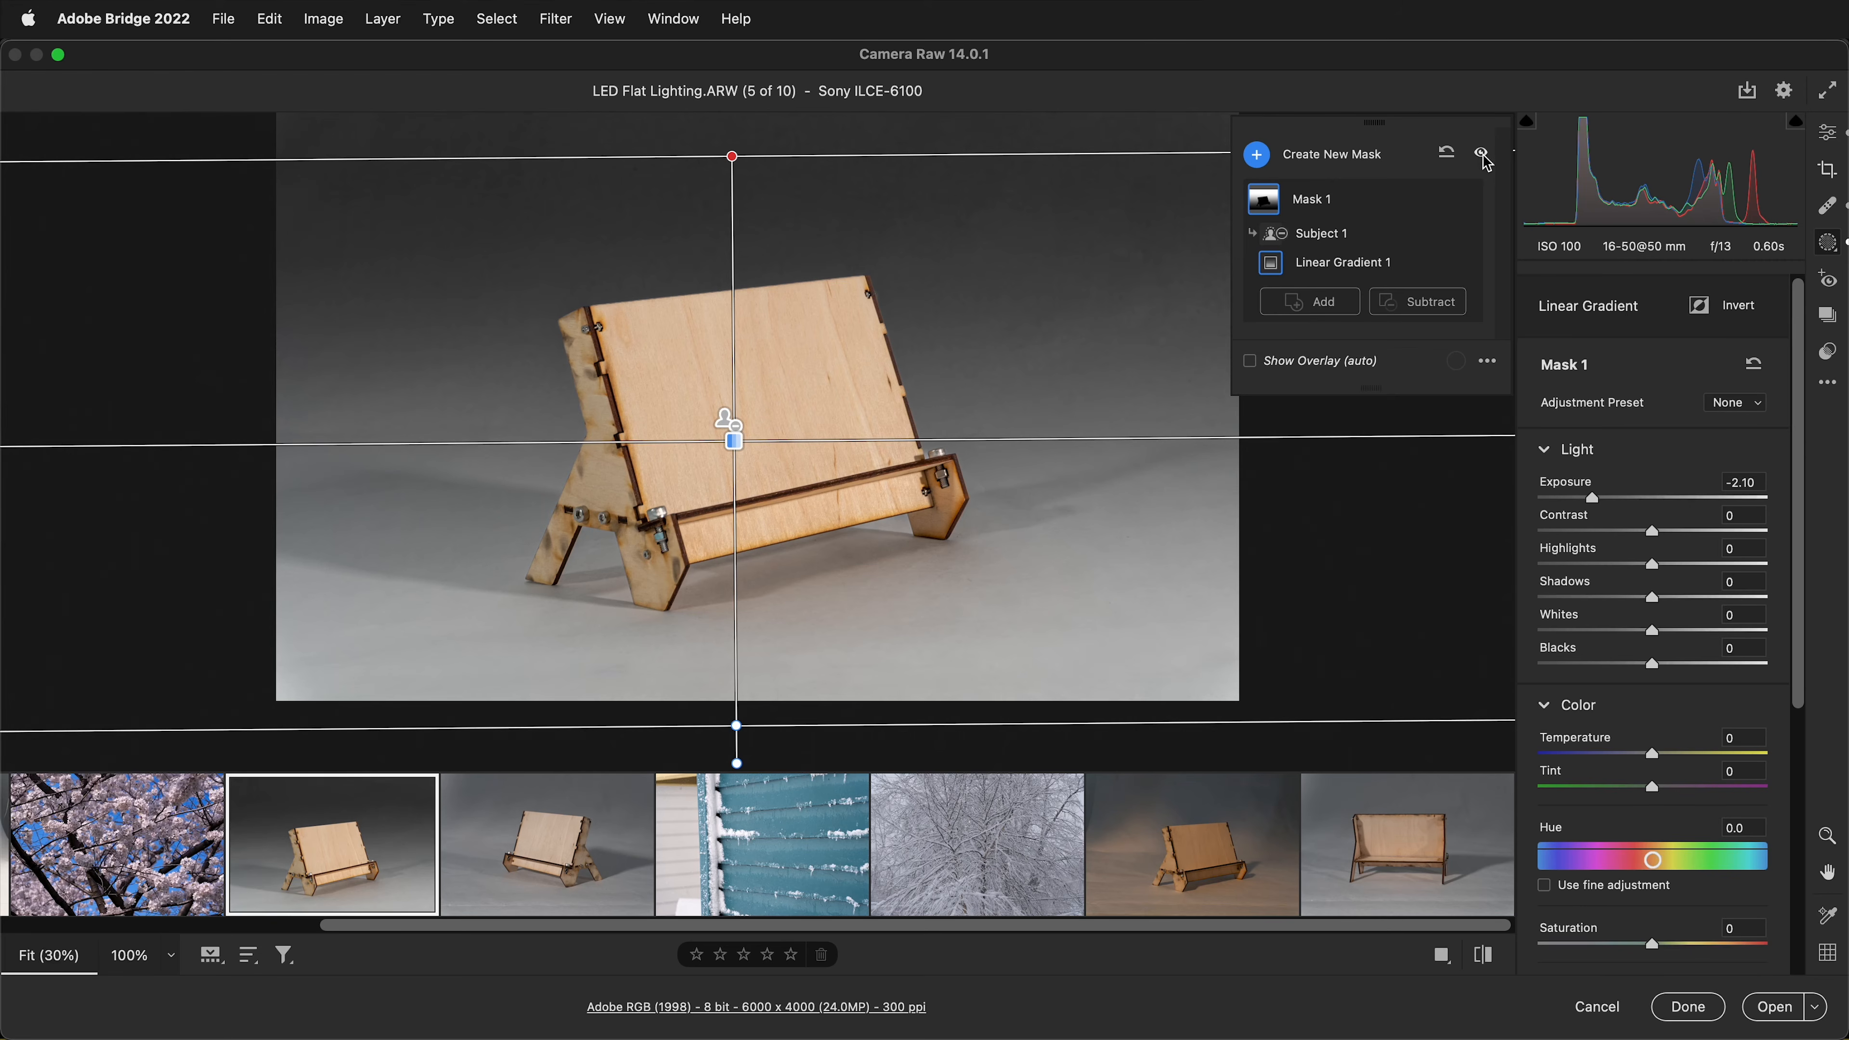
pyautogui.click(1482, 155)
pyautogui.click(1482, 154)
# Step: Add a Select Subject mask on the stand, hide its overlay, and warm it with Temperature +5 and Tint +6, comparing the masks' effect
pyautogui.click(1262, 152)
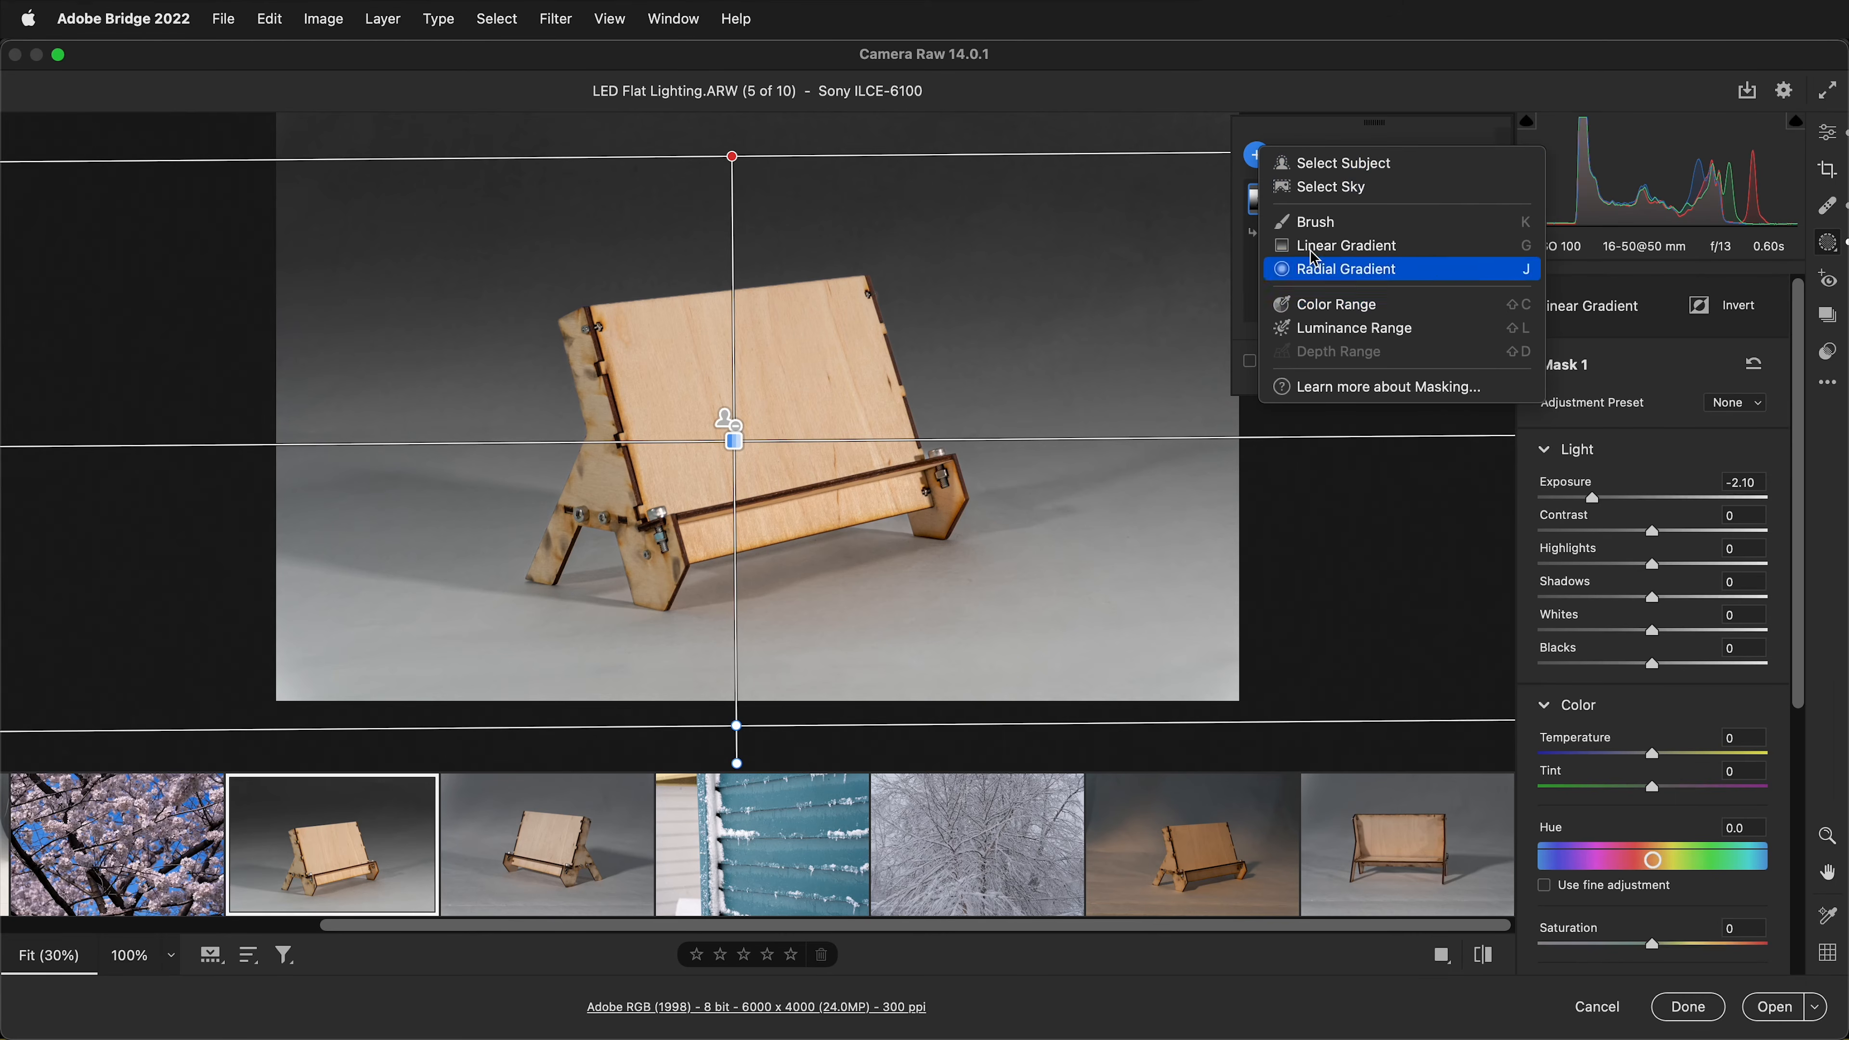
pyautogui.click(1366, 163)
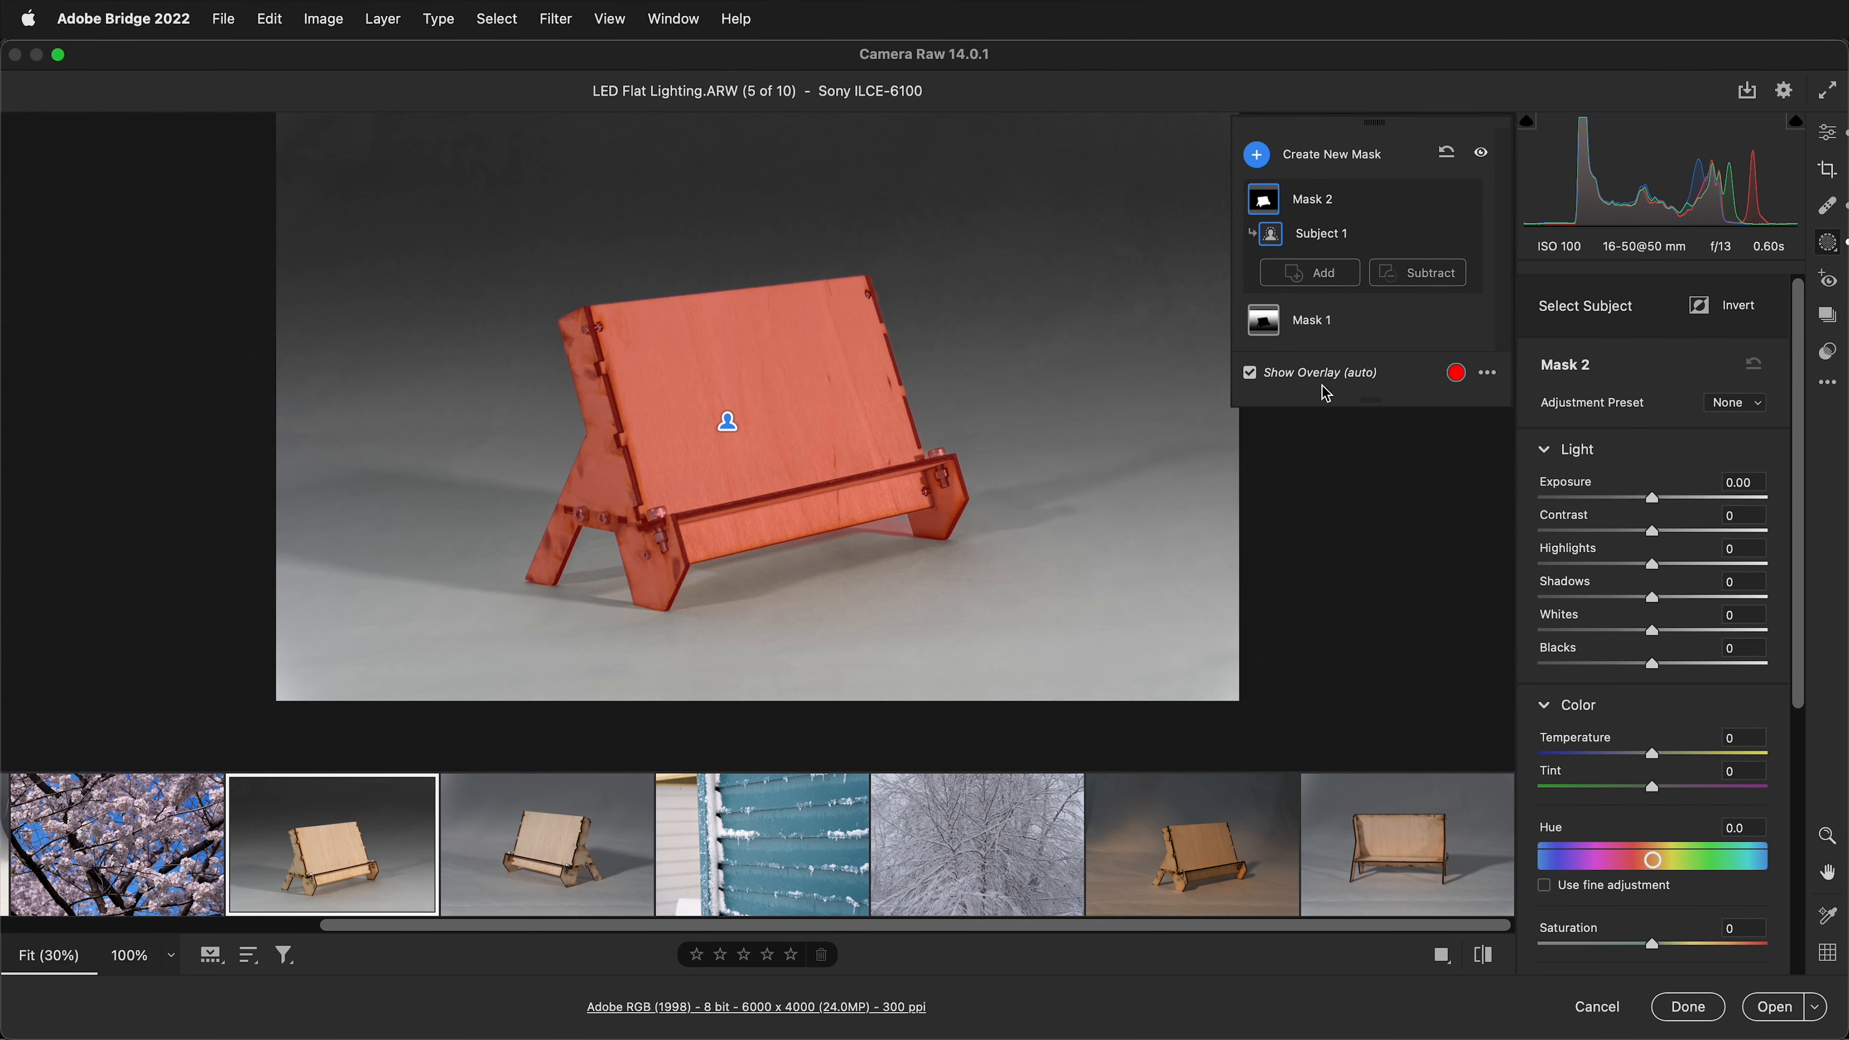
pyautogui.click(1248, 375)
pyautogui.moveTo(1658, 758); pyautogui.dragTo(1660, 782)
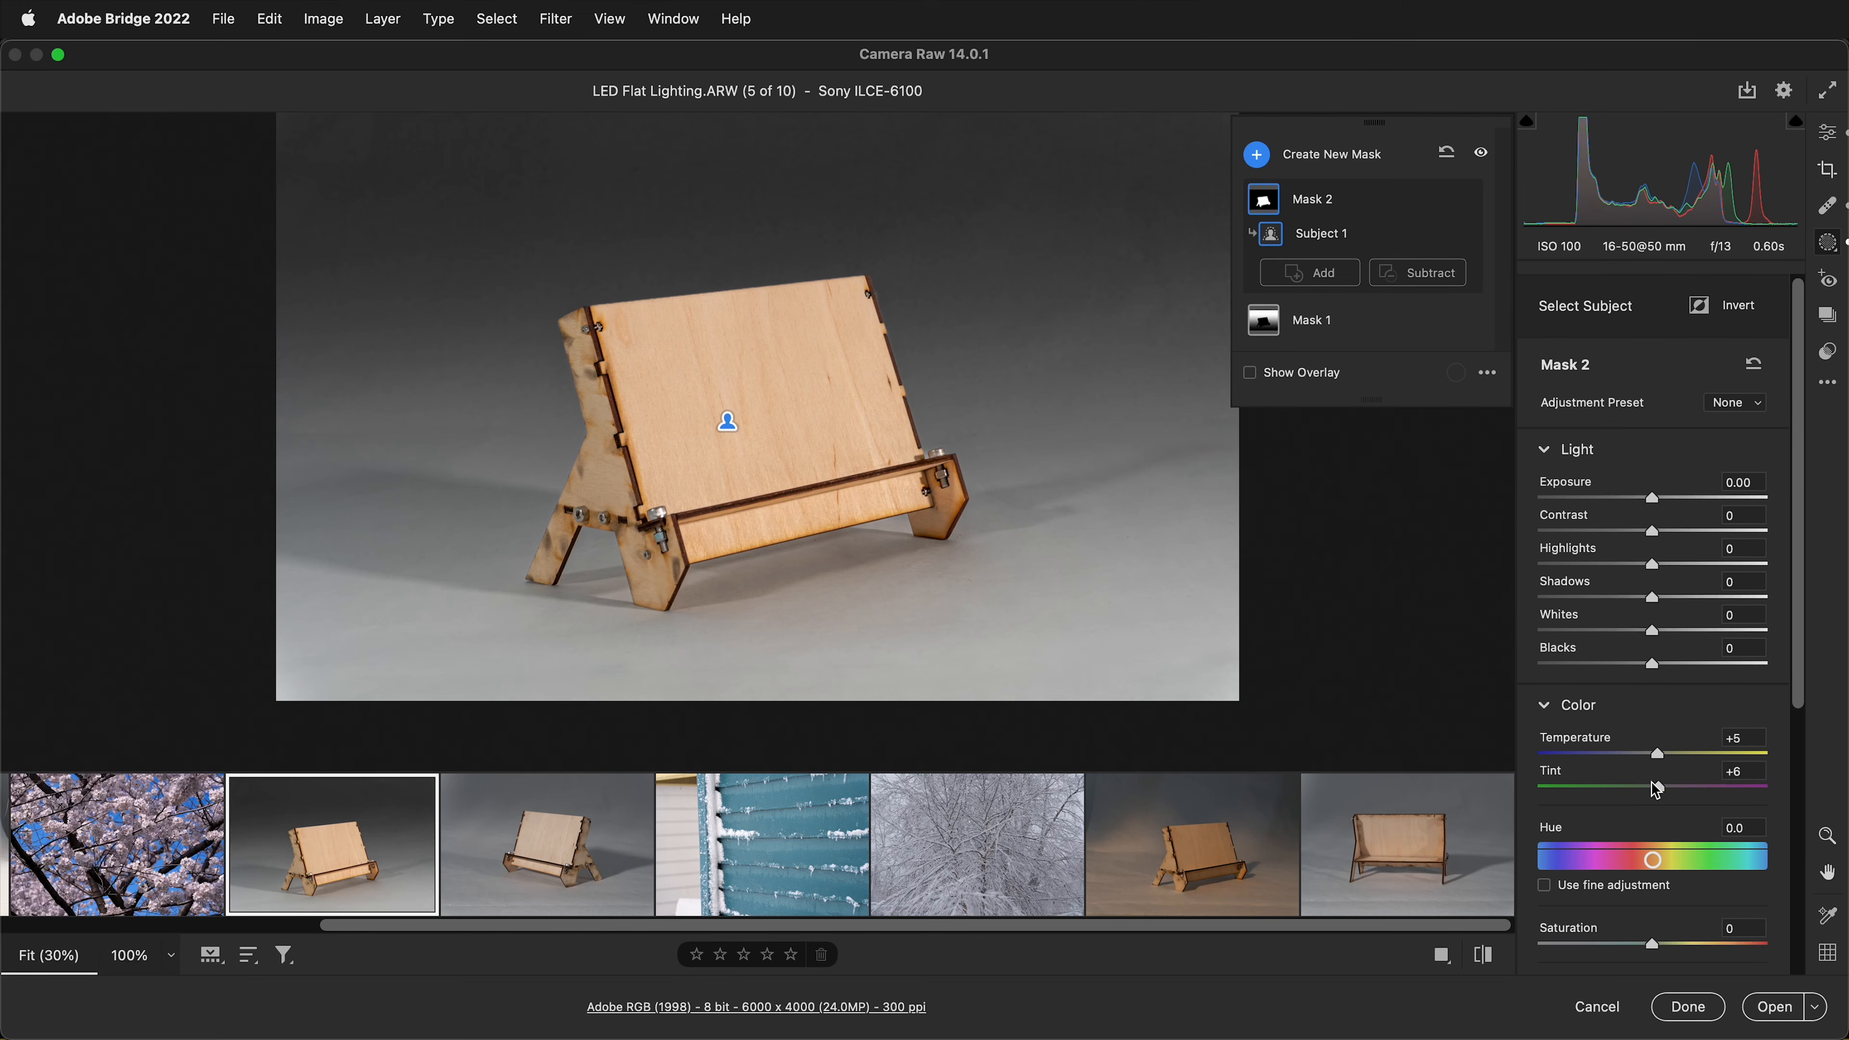
pyautogui.click(1493, 161)
pyautogui.click(1488, 158)
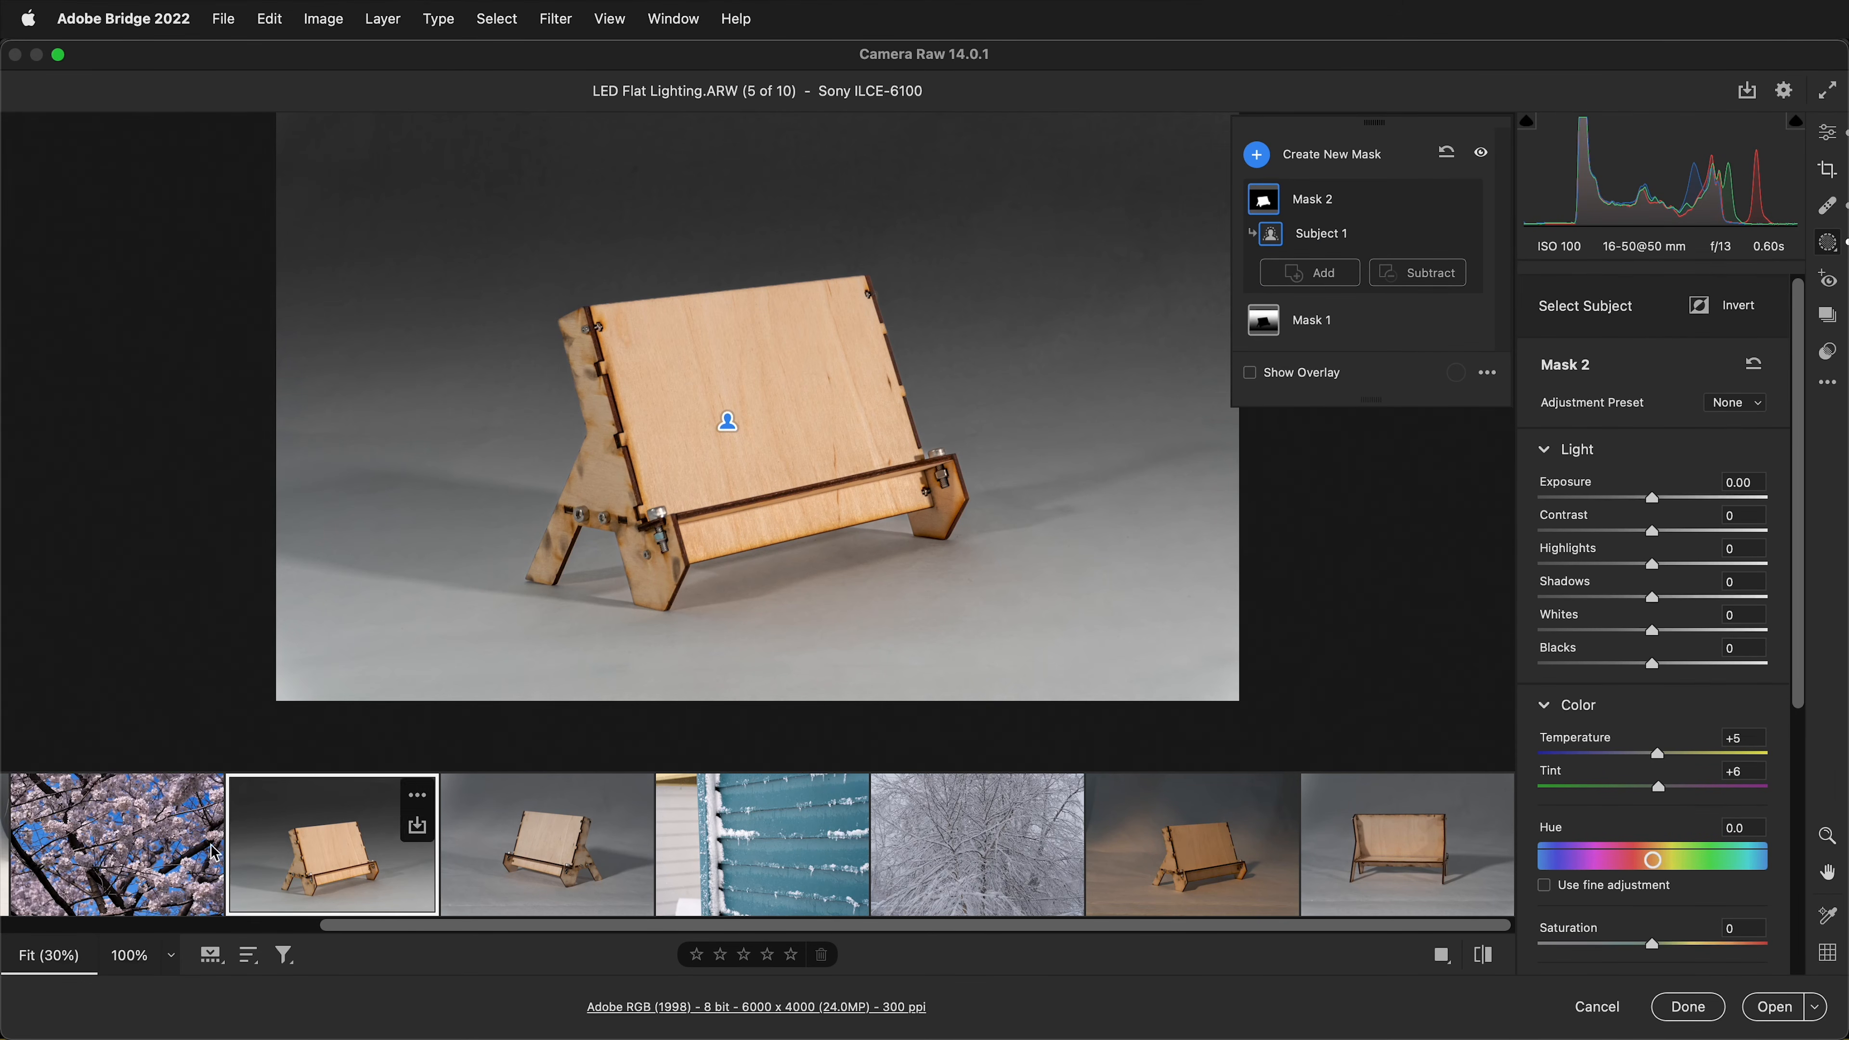
# Step: Reselect the stand photo in the filmstrip and create a second snapshot of its masked version under the suggested date-and-time name
pyautogui.click(138, 849)
pyautogui.click(324, 866)
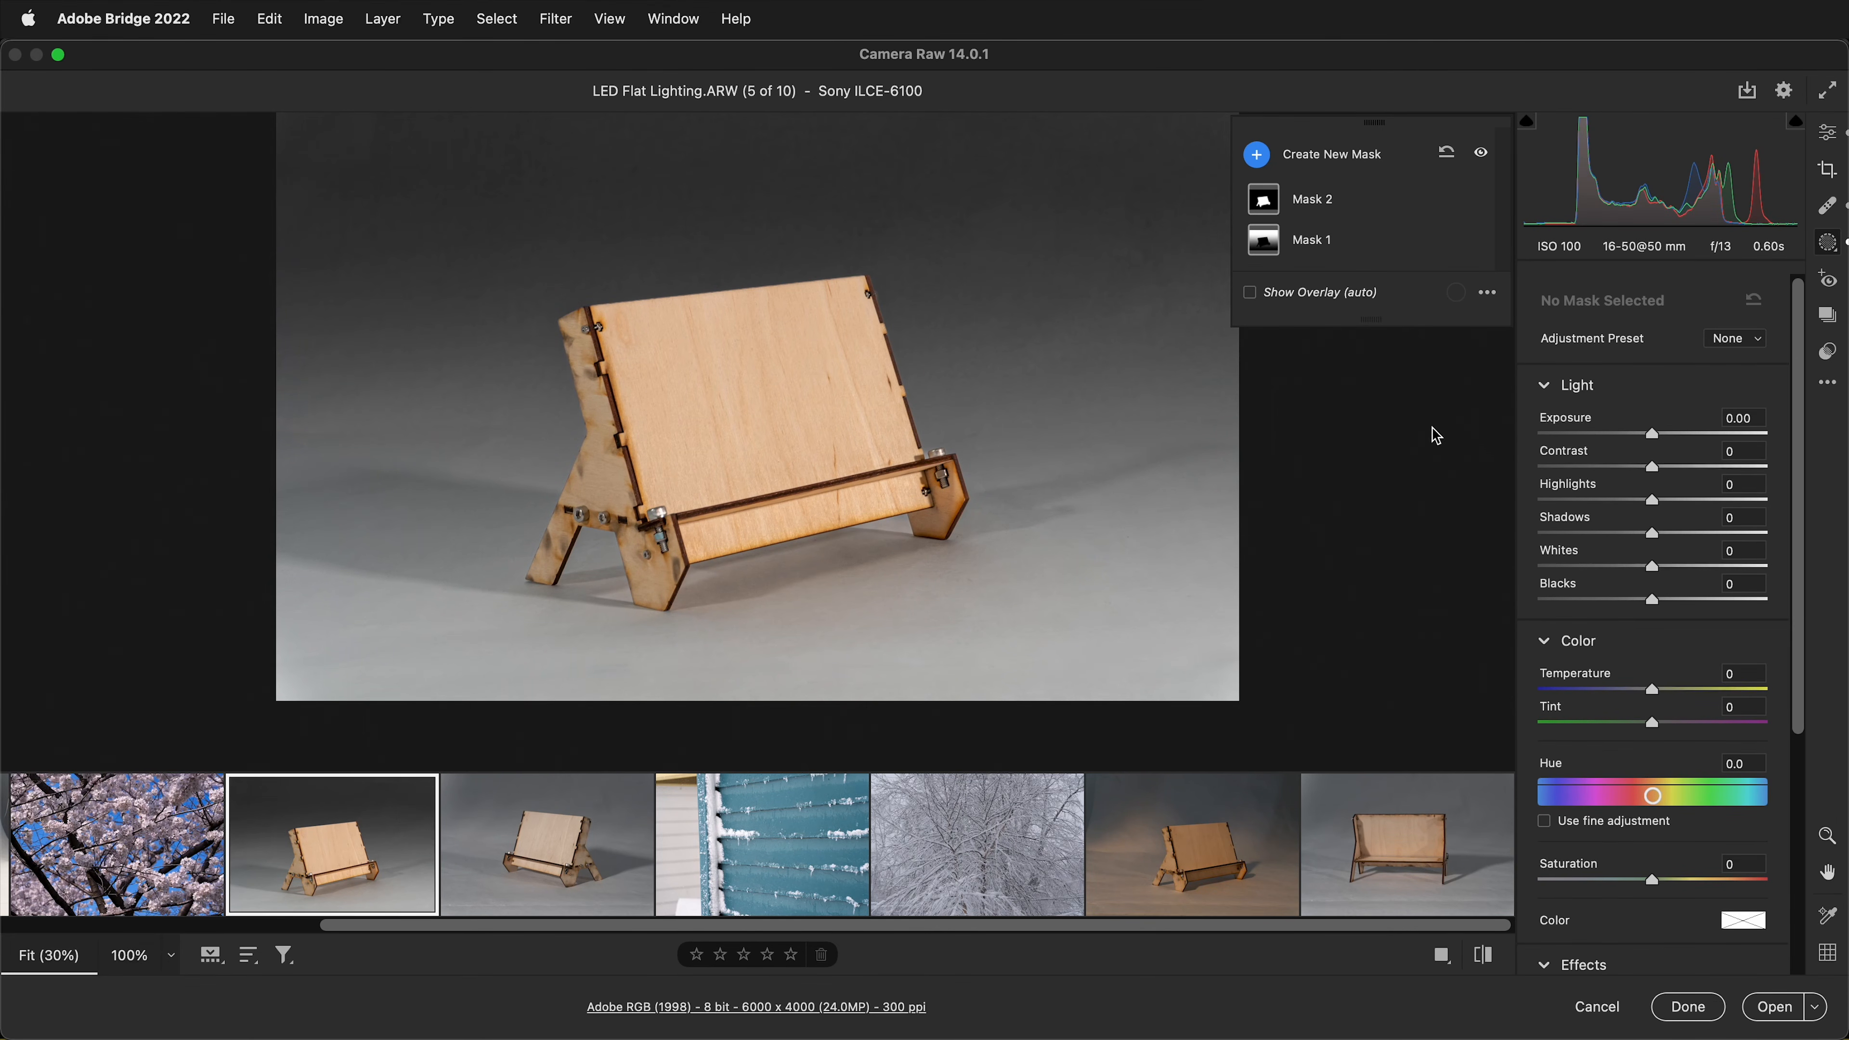
pyautogui.click(1829, 314)
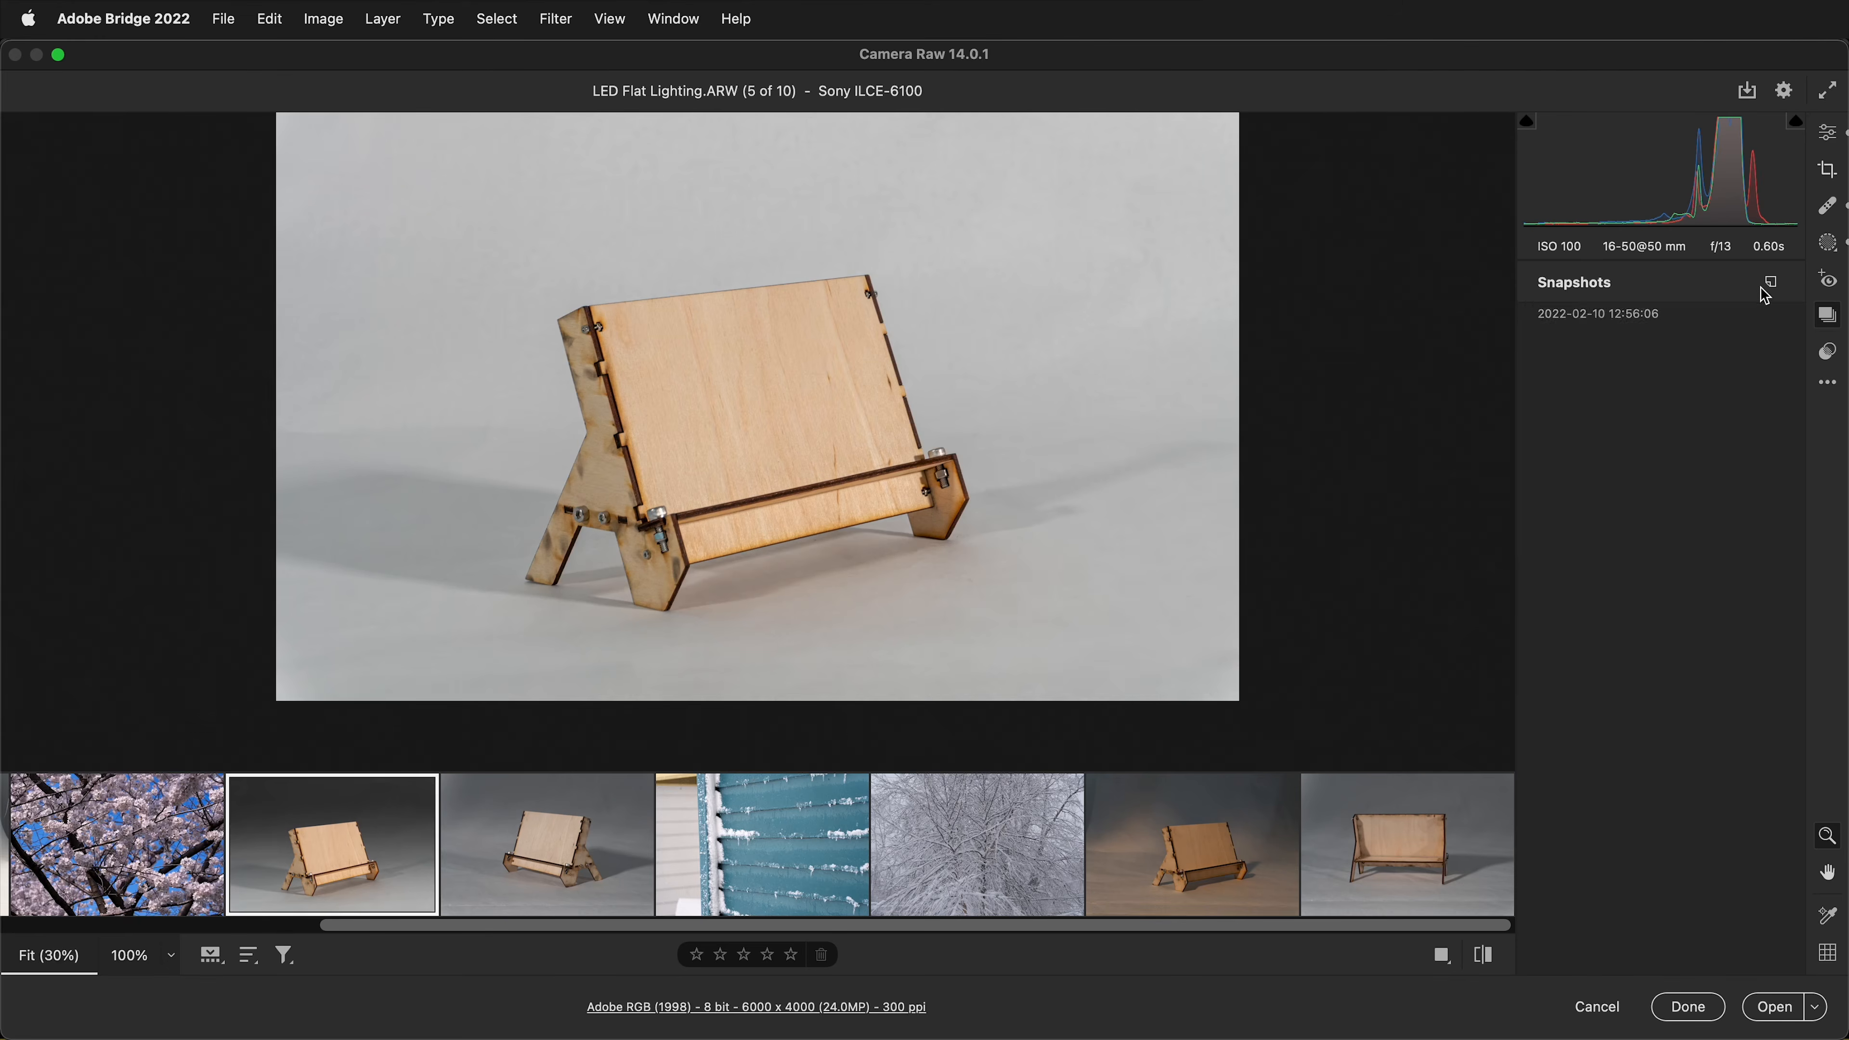
pyautogui.click(1771, 281)
pyautogui.click(1091, 424)
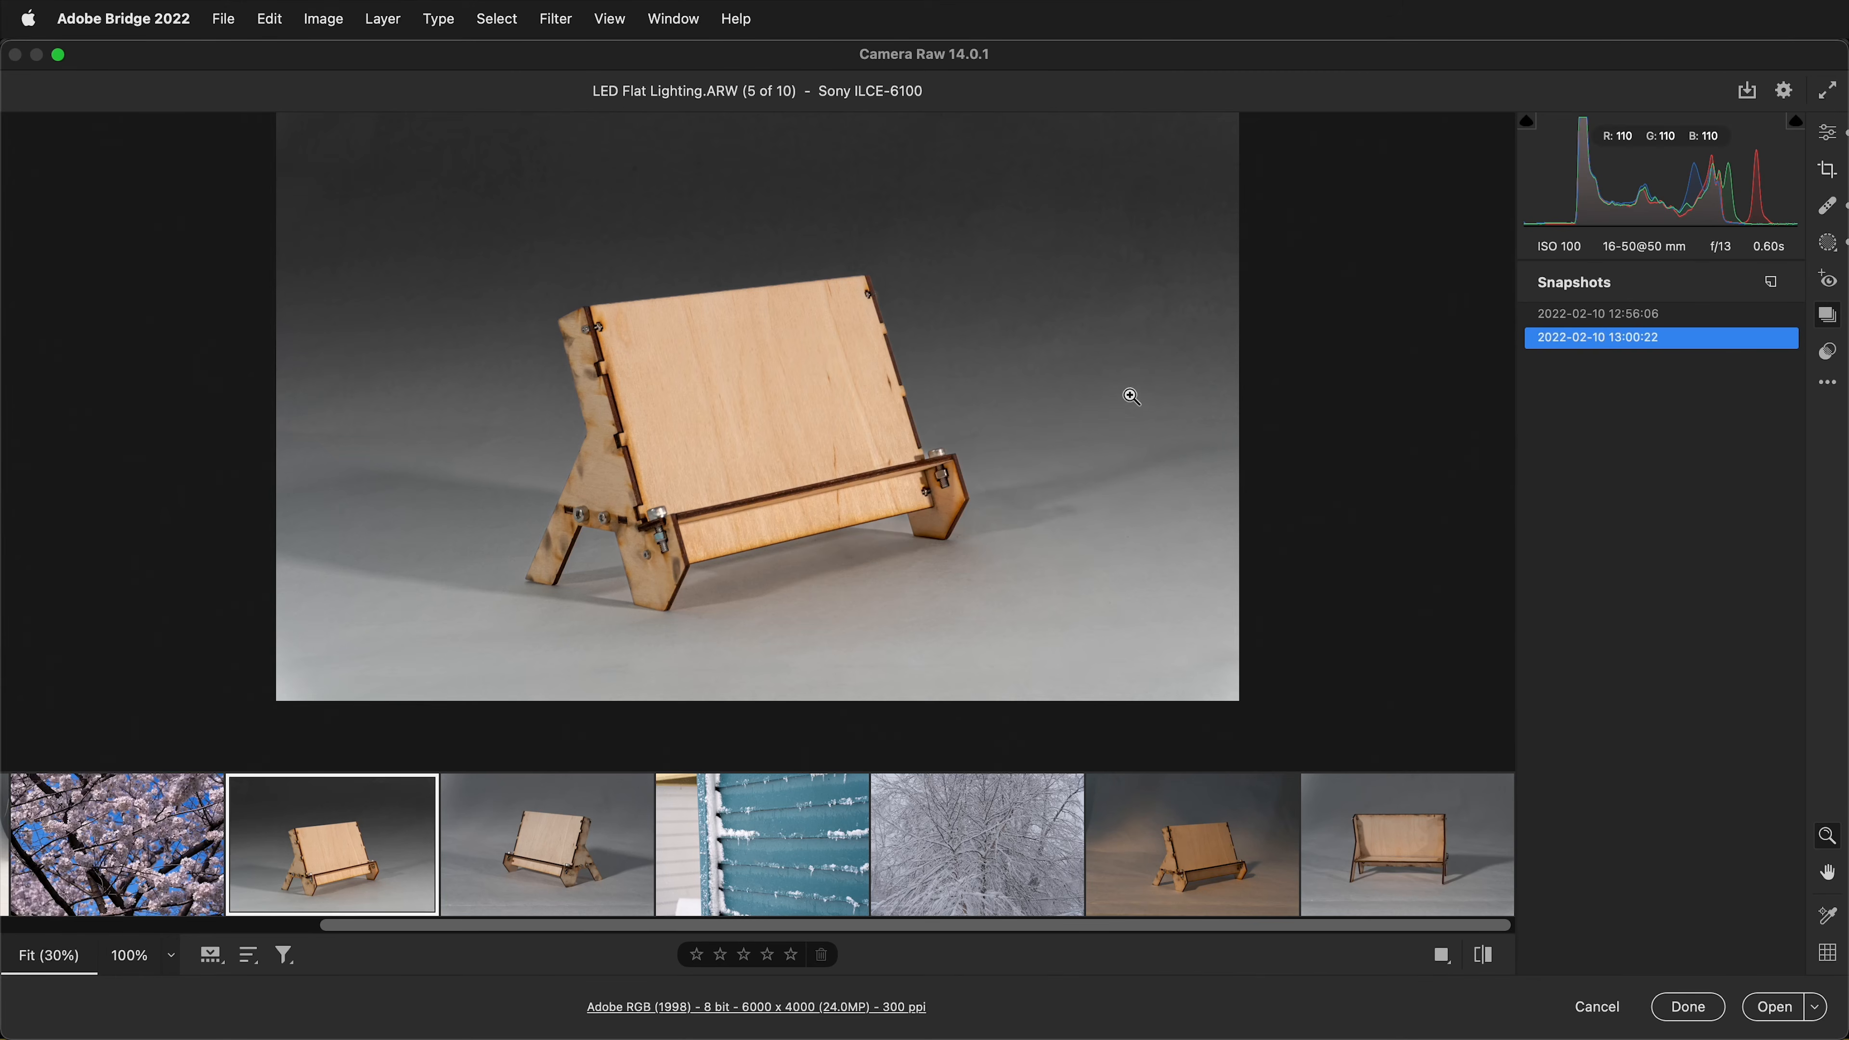
# Step: Compare the two snapshots, restore the earlier one without the masks, and finish the Camera Raw session keeping the edits
pyautogui.click(1577, 316)
pyautogui.click(1584, 339)
pyautogui.click(1584, 314)
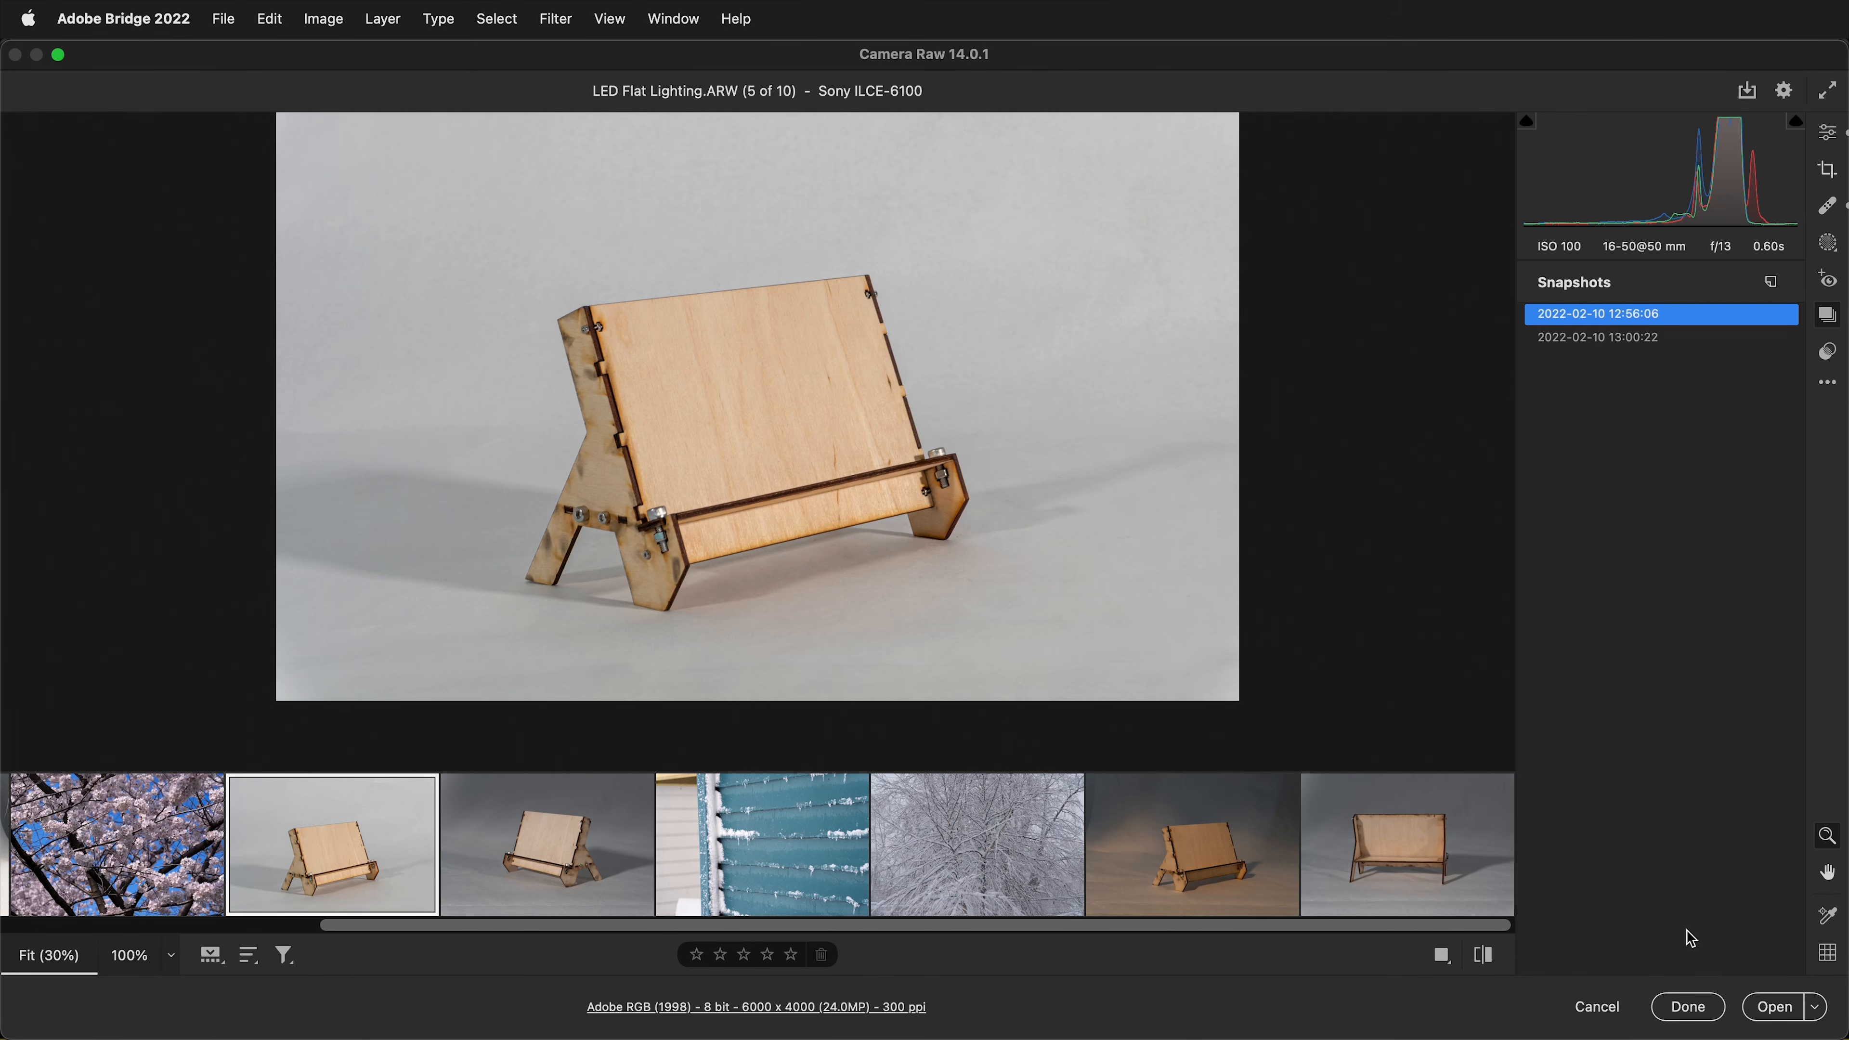
pyautogui.click(1693, 1008)
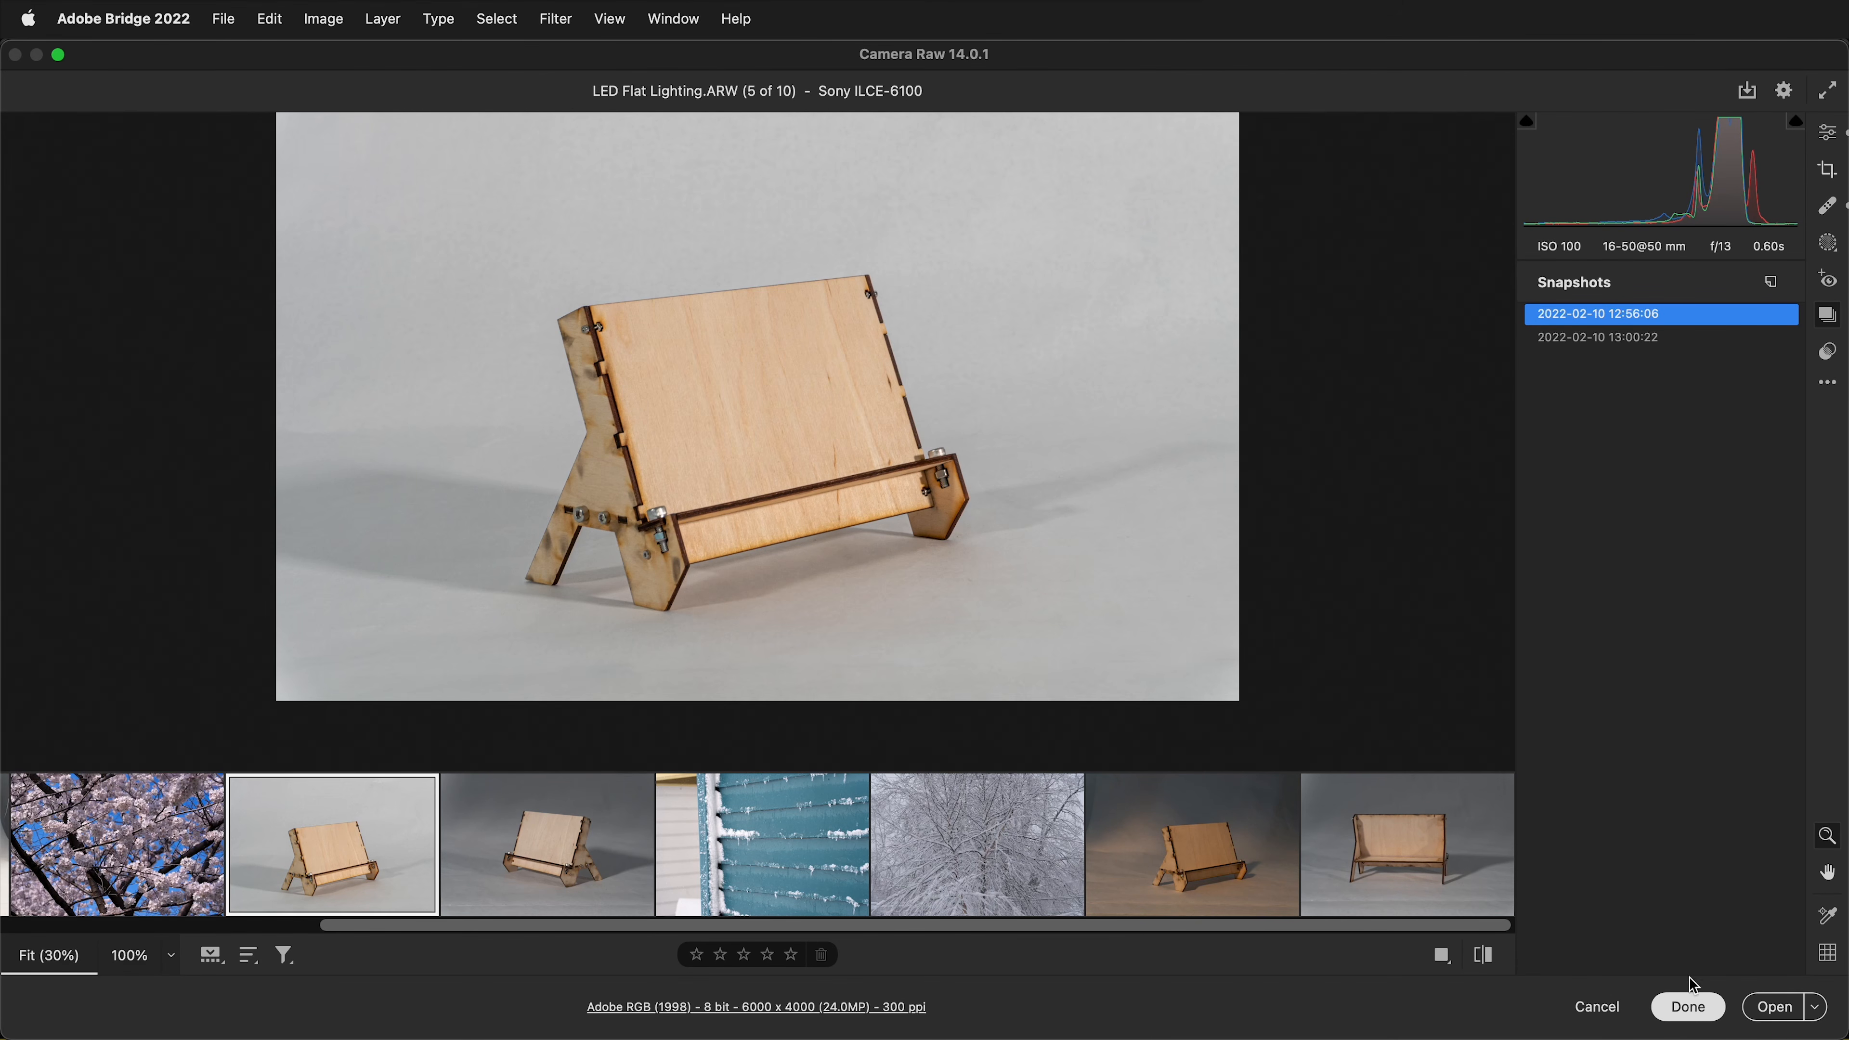